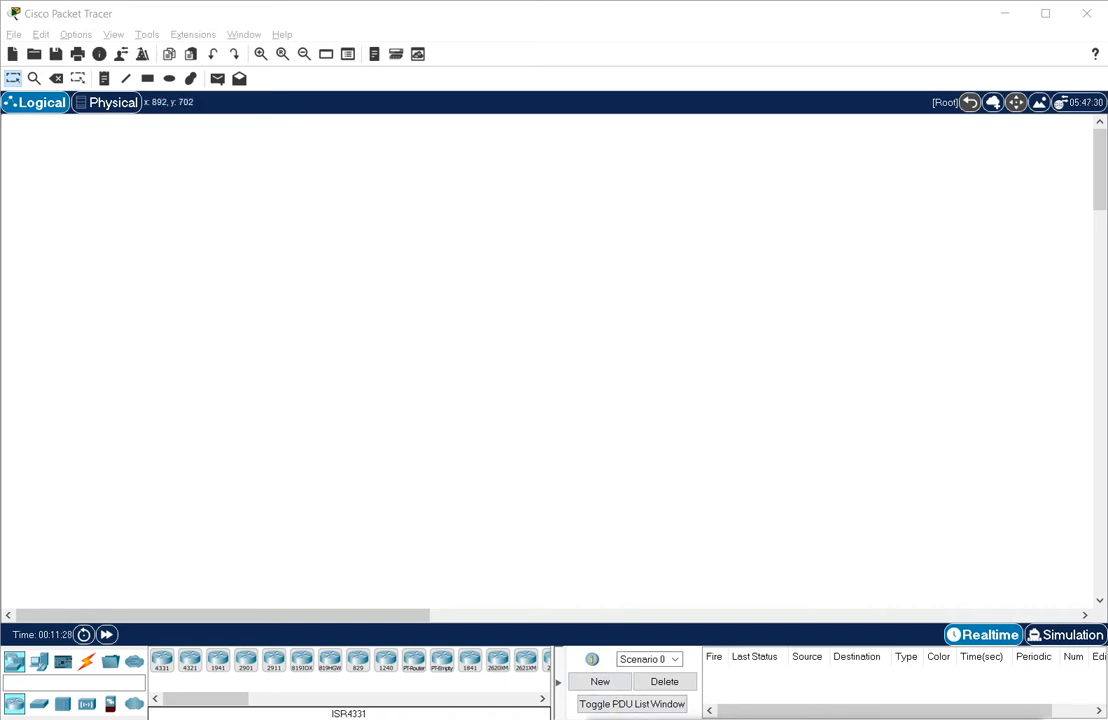
Set the application font size to 12 pt in the preferences, apply it and close the preferences.
{"action": "left_click", "coordinate": [428, 353]}
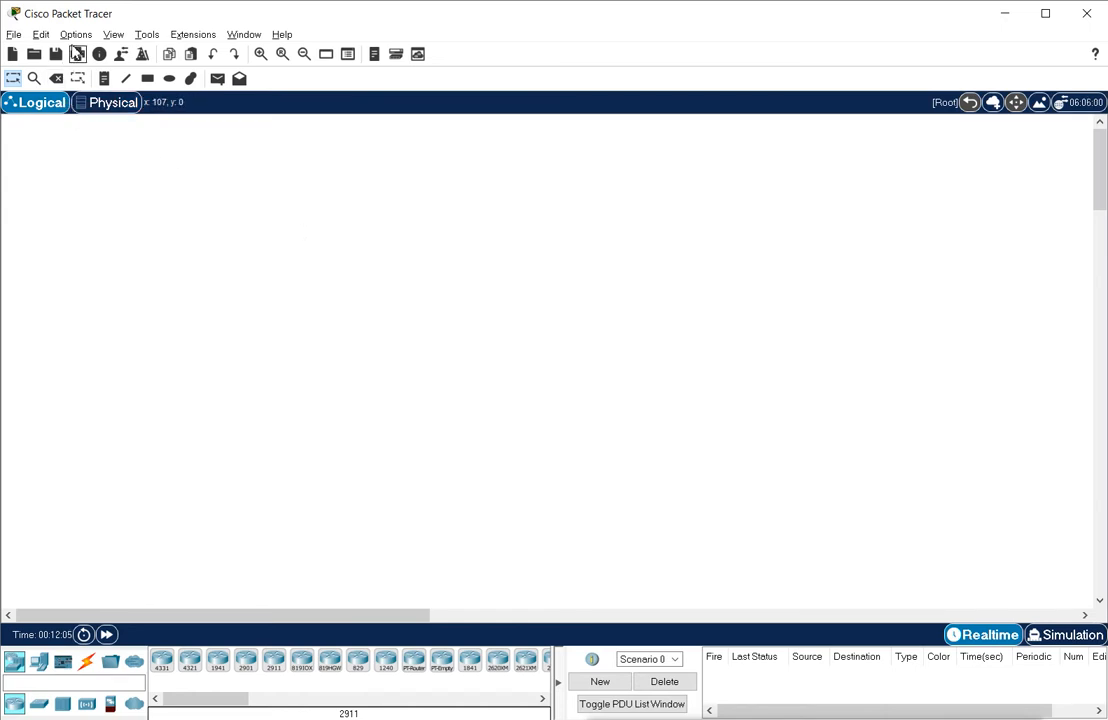
{"action": "left_click", "coordinate": [74, 36]}
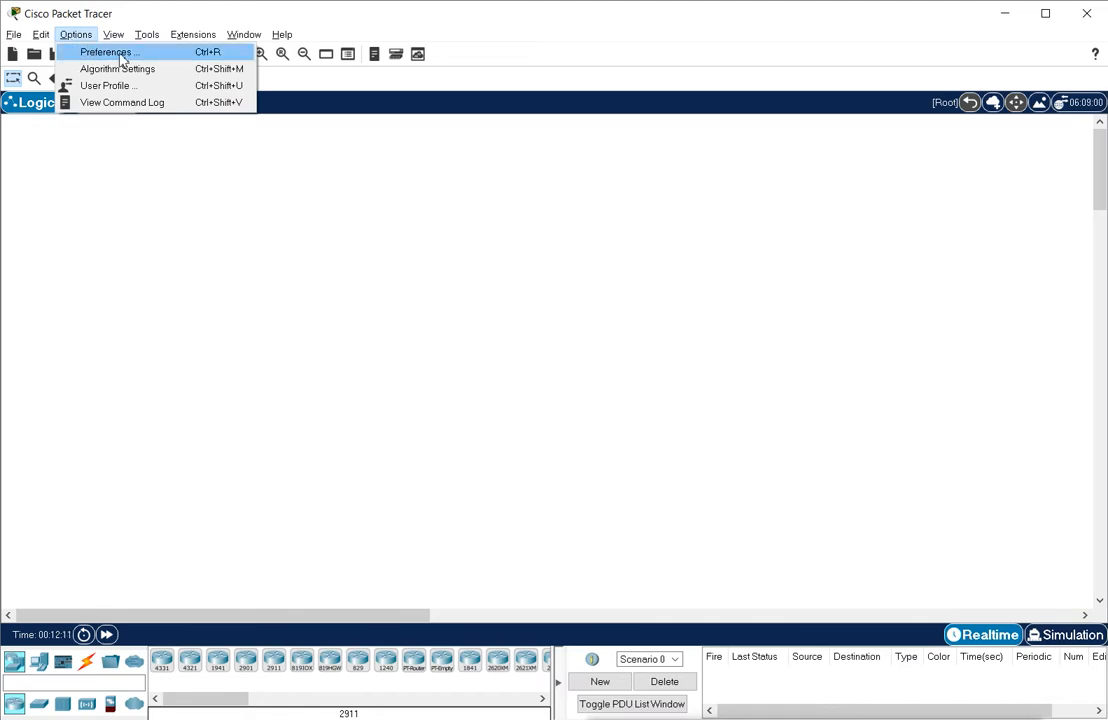
{"action": "left_click", "coordinate": [120, 56]}
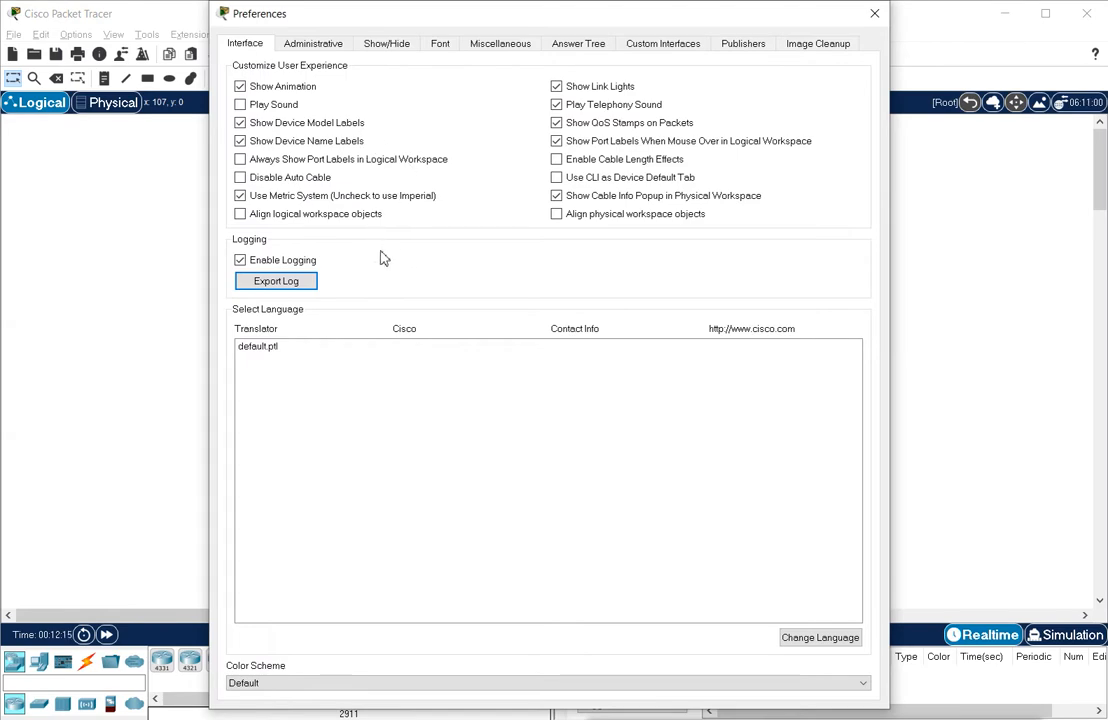
{"action": "left_click_drag", "start_coordinate": [477, 25], "coordinate": [485, 35]}
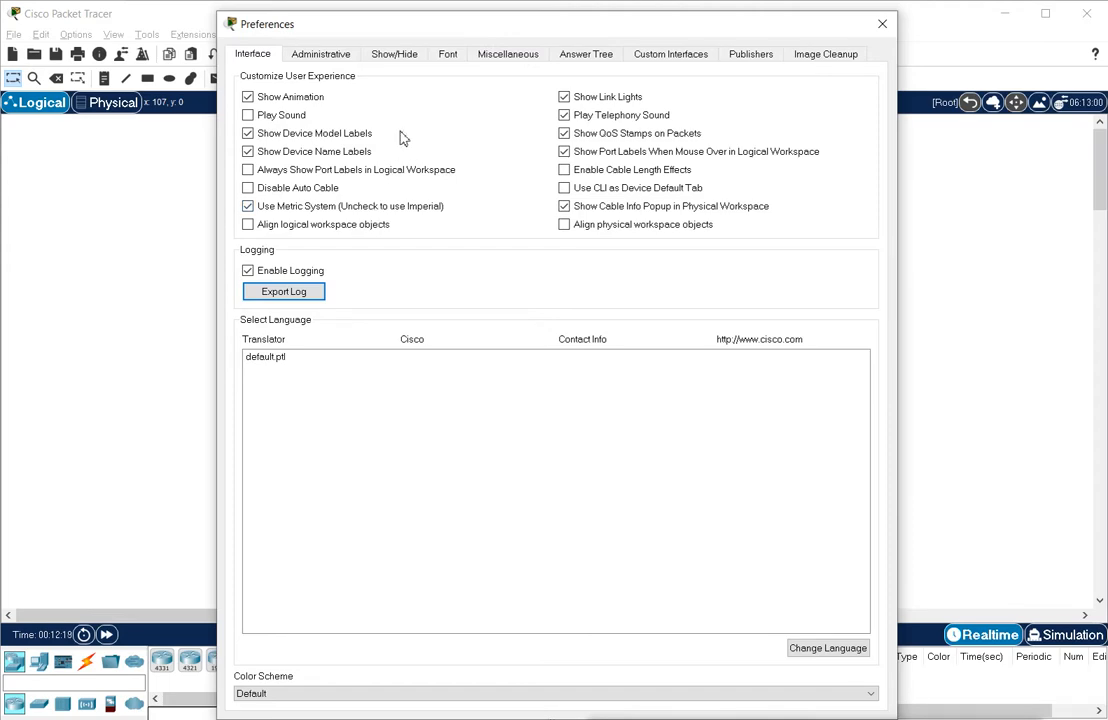
{"action": "left_click", "coordinate": [448, 56]}
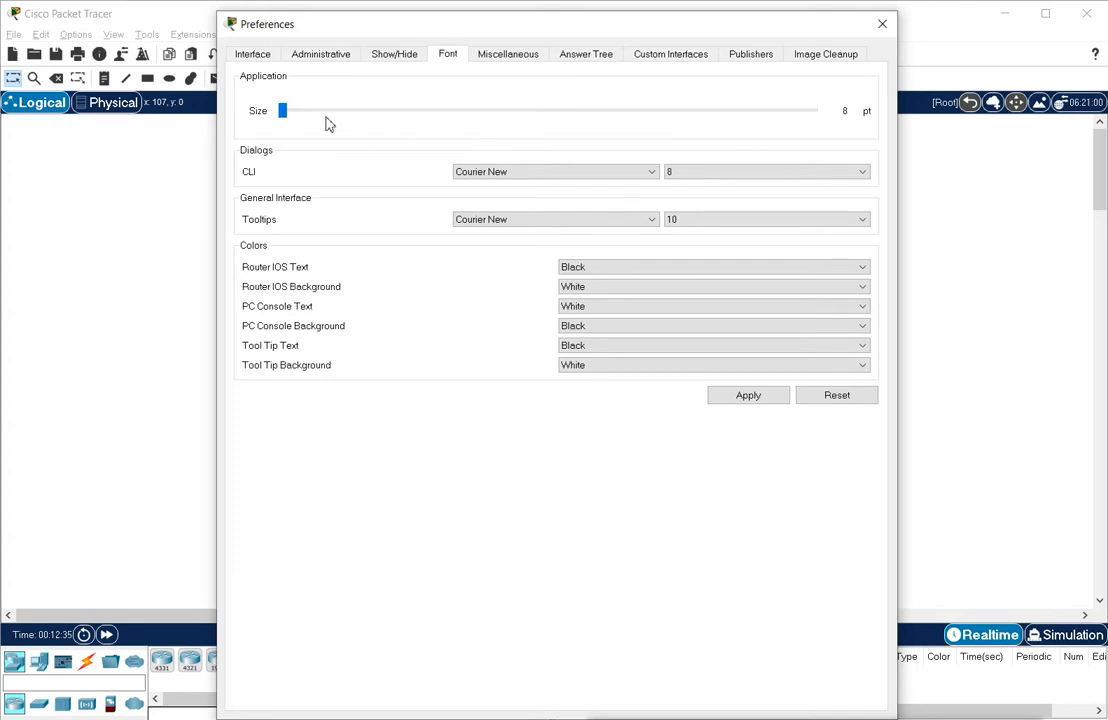
{"action": "left_click_drag", "start_coordinate": [285, 117], "coordinate": [497, 124]}
{"action": "left_click", "coordinate": [752, 397]}
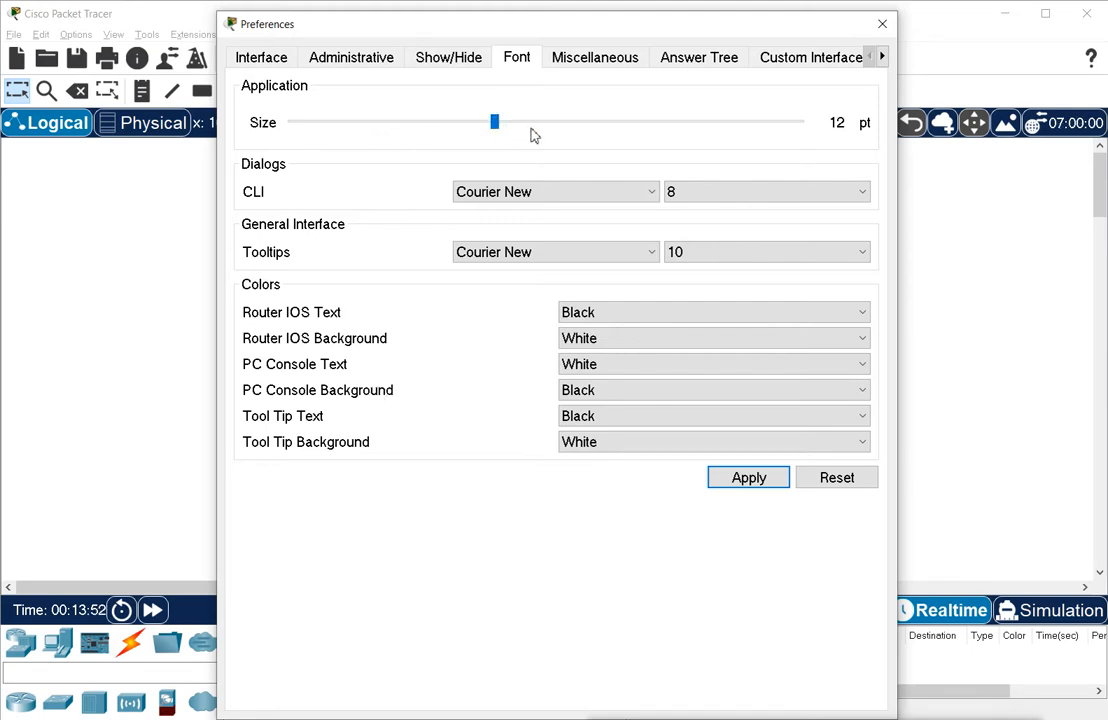
{"action": "left_click", "coordinate": [883, 26]}
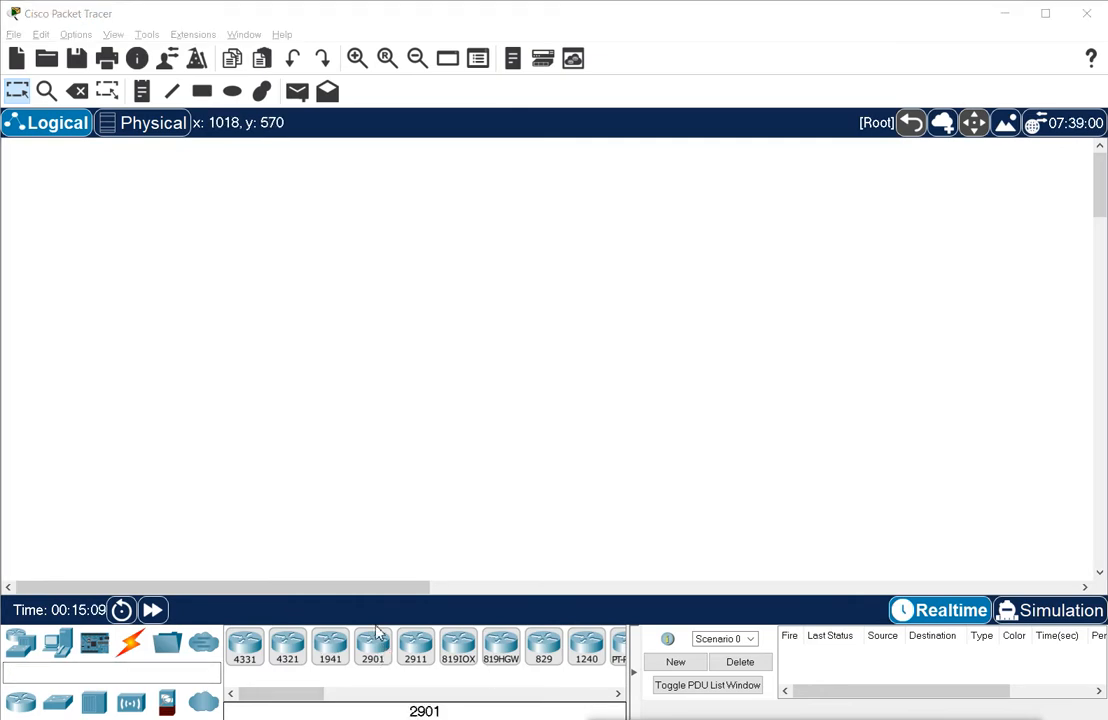
Examine the available models in each network device category, from routers, switches and hubs to wireless, security and WAN devices.
{"action": "left_click", "coordinate": [18, 645]}
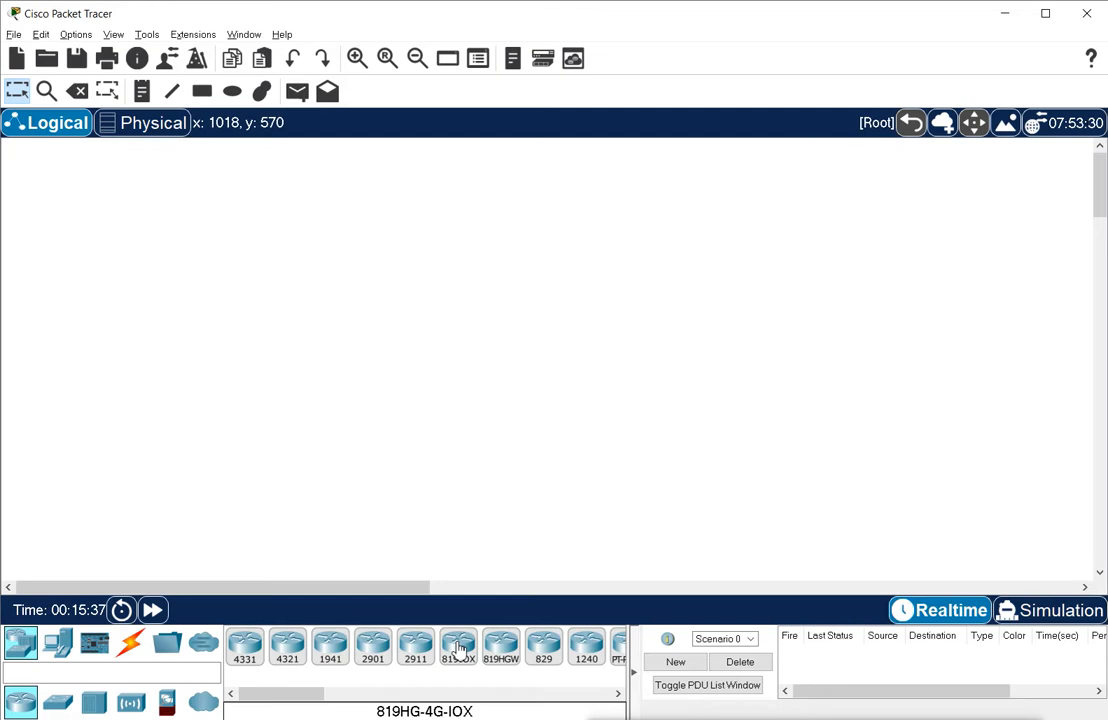
{"action": "left_click", "coordinate": [57, 705]}
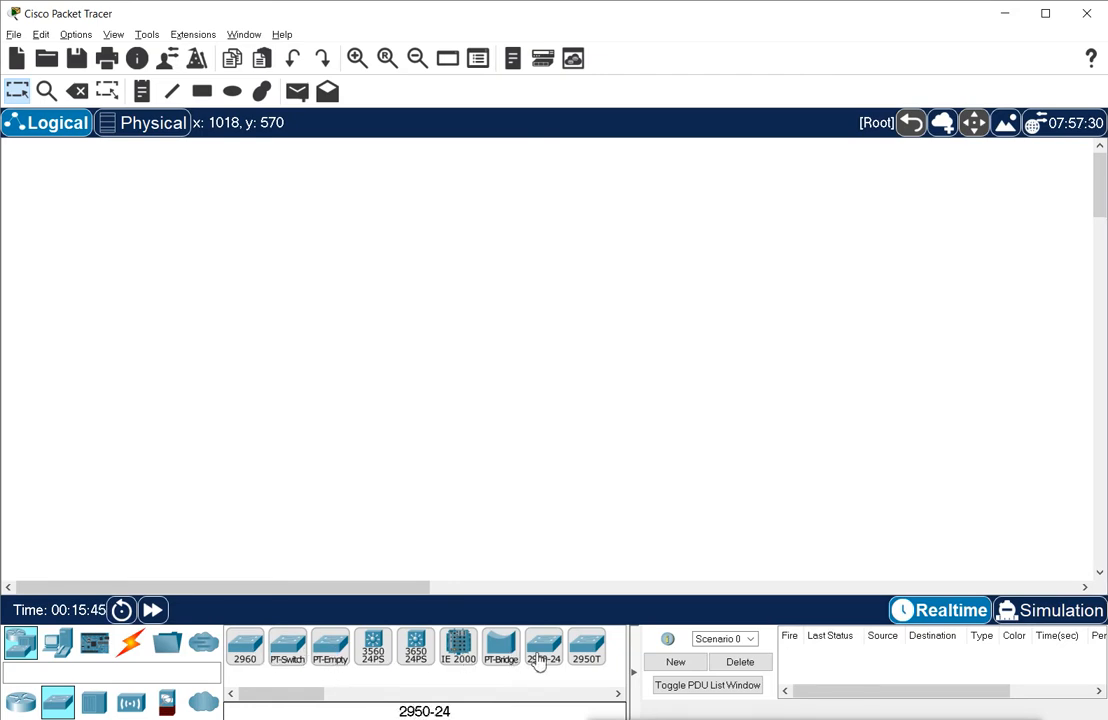
{"action": "left_click", "coordinate": [95, 704]}
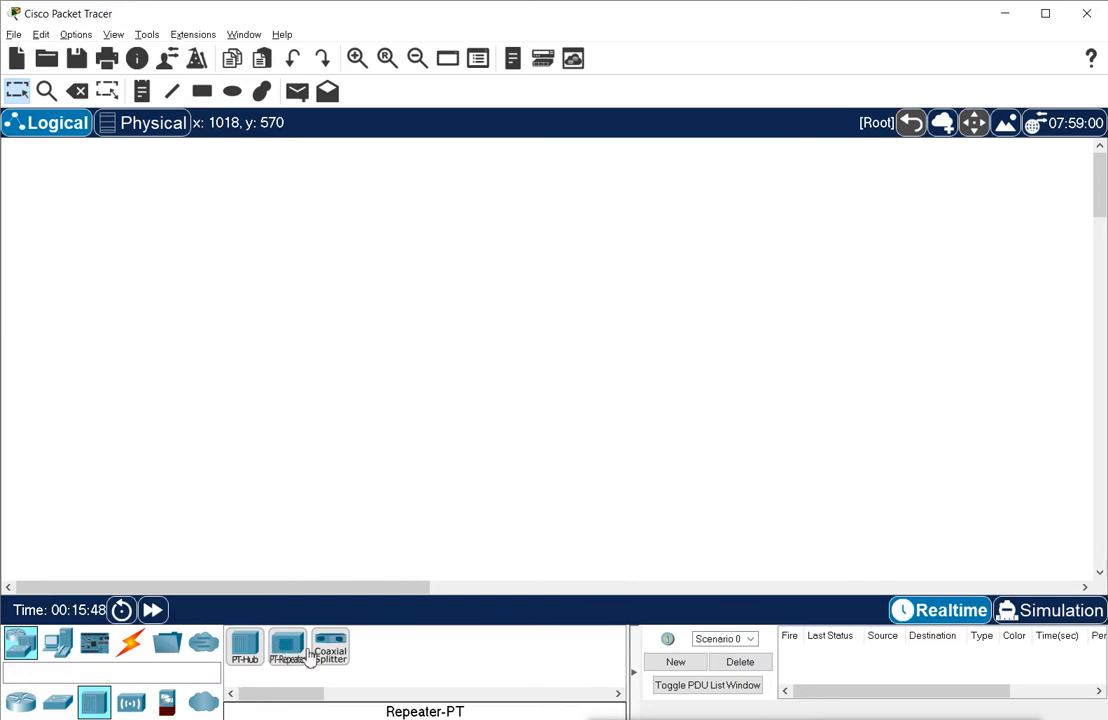
{"action": "left_click", "coordinate": [138, 705]}
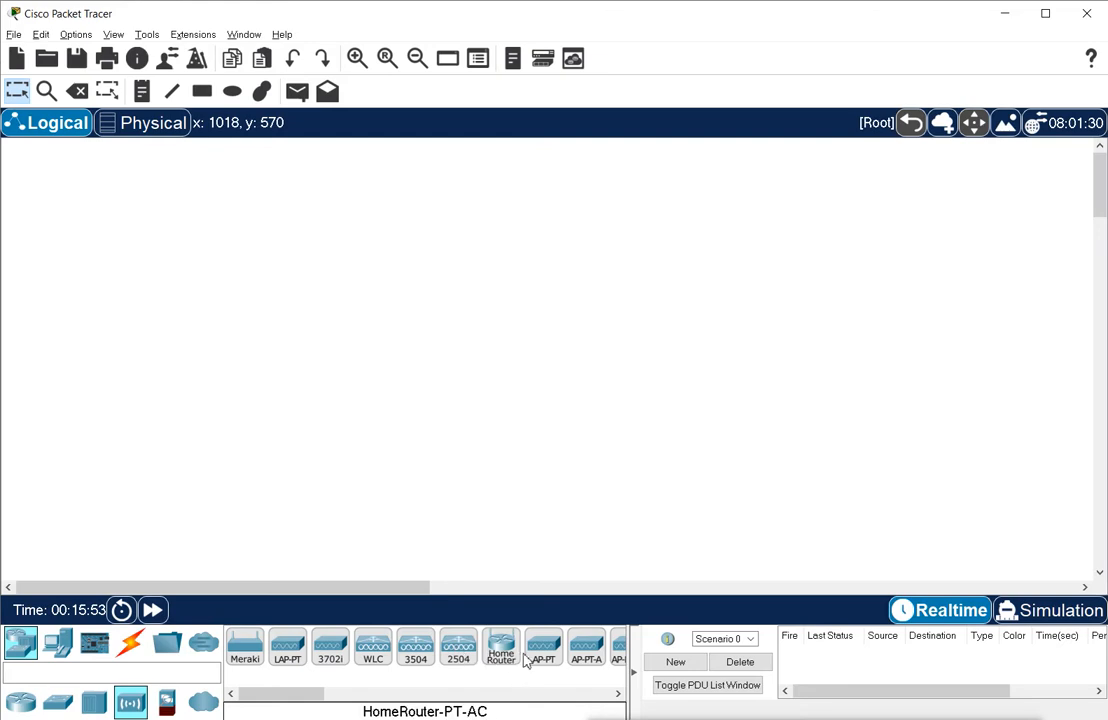
{"action": "left_click", "coordinate": [167, 704]}
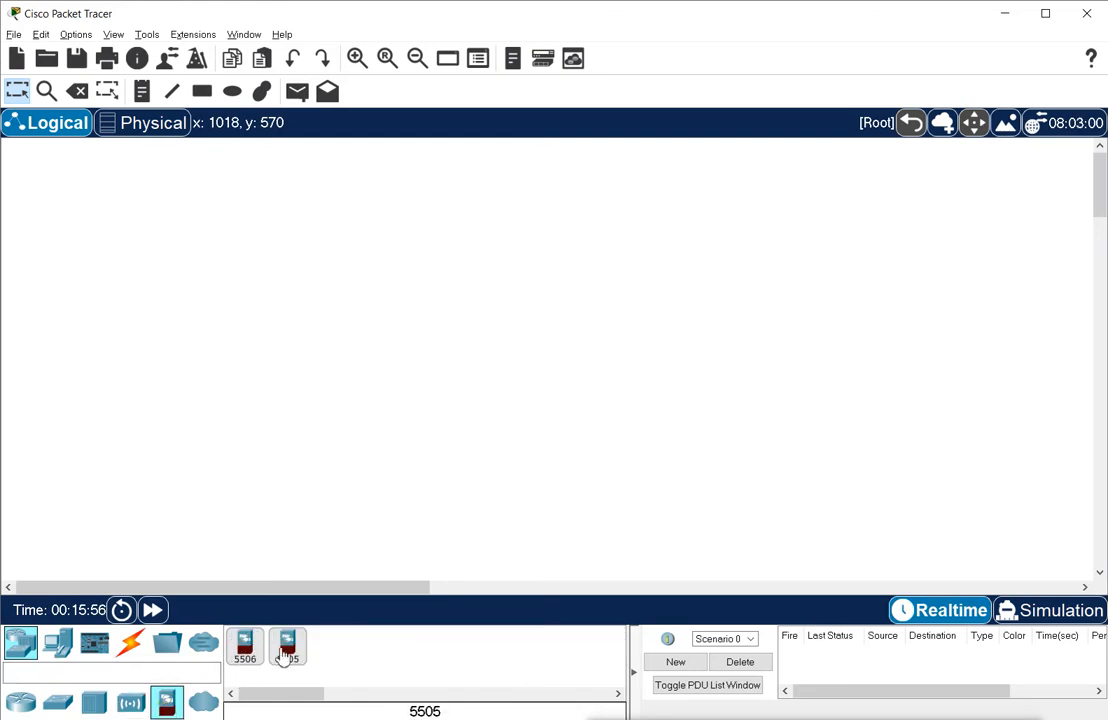
{"action": "left_click", "coordinate": [205, 703]}
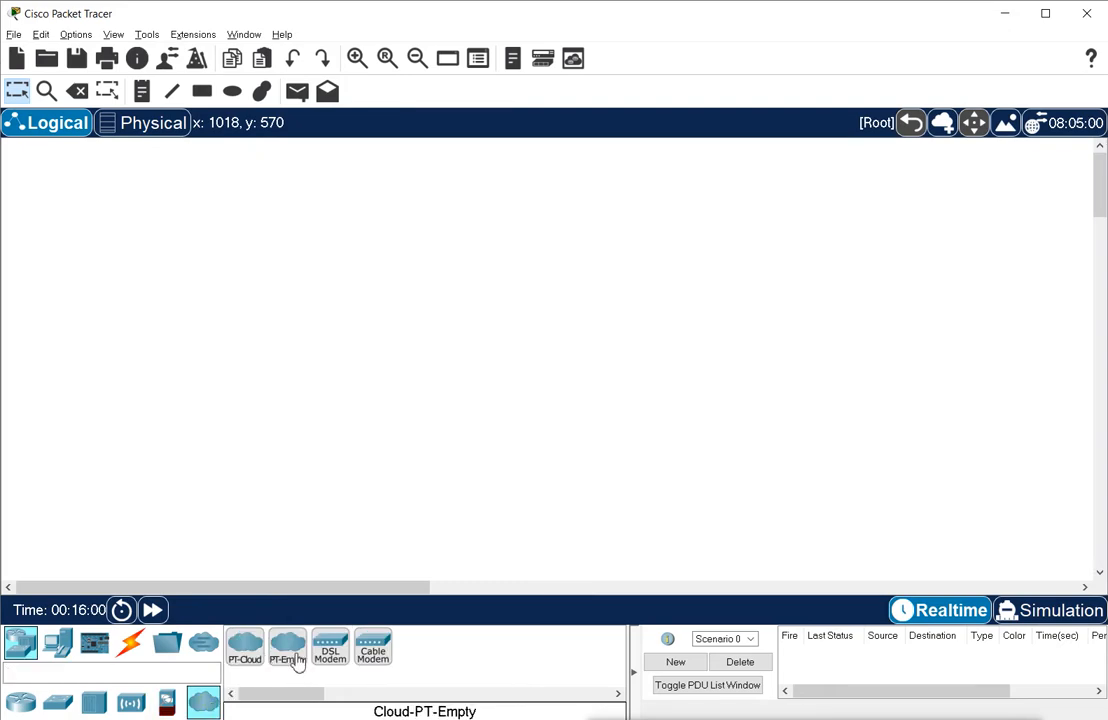
{"action": "left_click", "coordinate": [20, 704]}
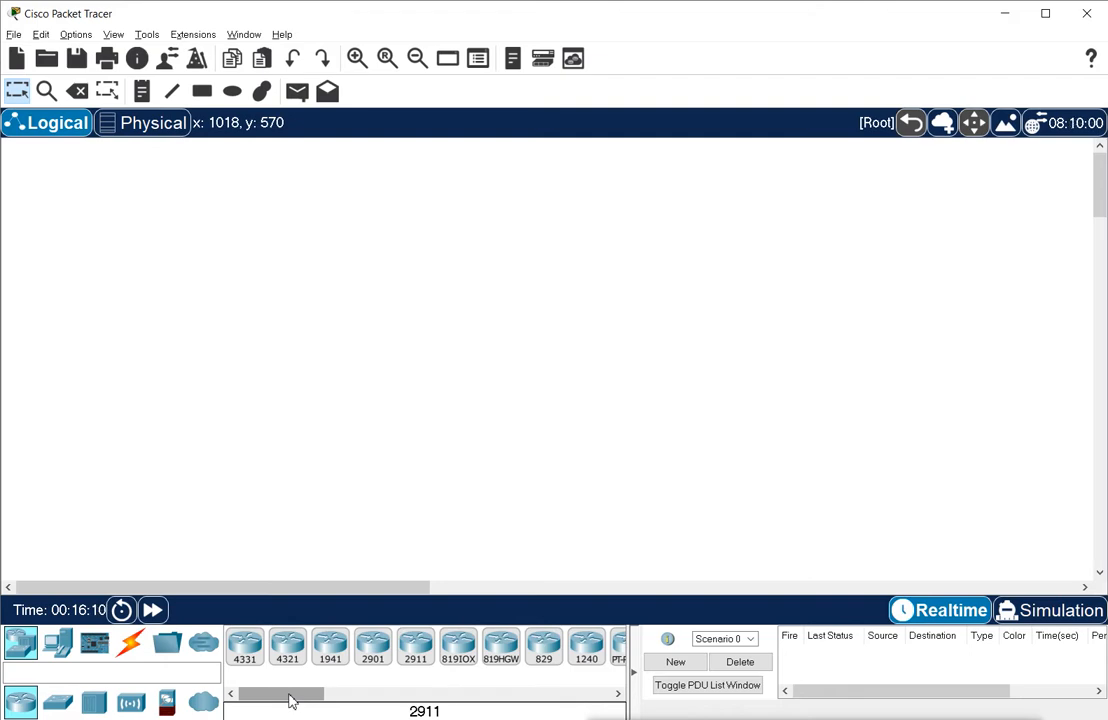
{"action": "mouse_move", "coordinate": [290, 701]}
{"action": "left_mouse_down"}
{"action": "mouse_move", "coordinate": [391, 700]}
{"action": "mouse_move", "coordinate": [277, 702]}
{"action": "left_mouse_up"}
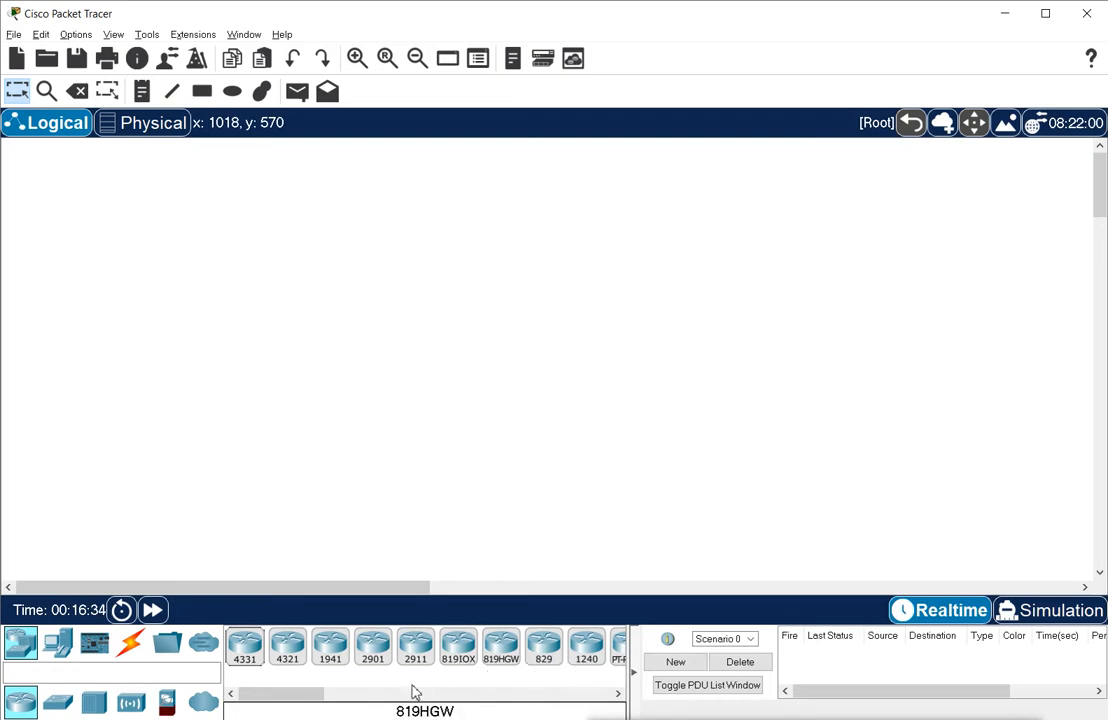
Place a 4331 router in the upper-left area of the logical workspace and shift it slightly up and to the left.
{"action": "left_click", "coordinate": [246, 651]}
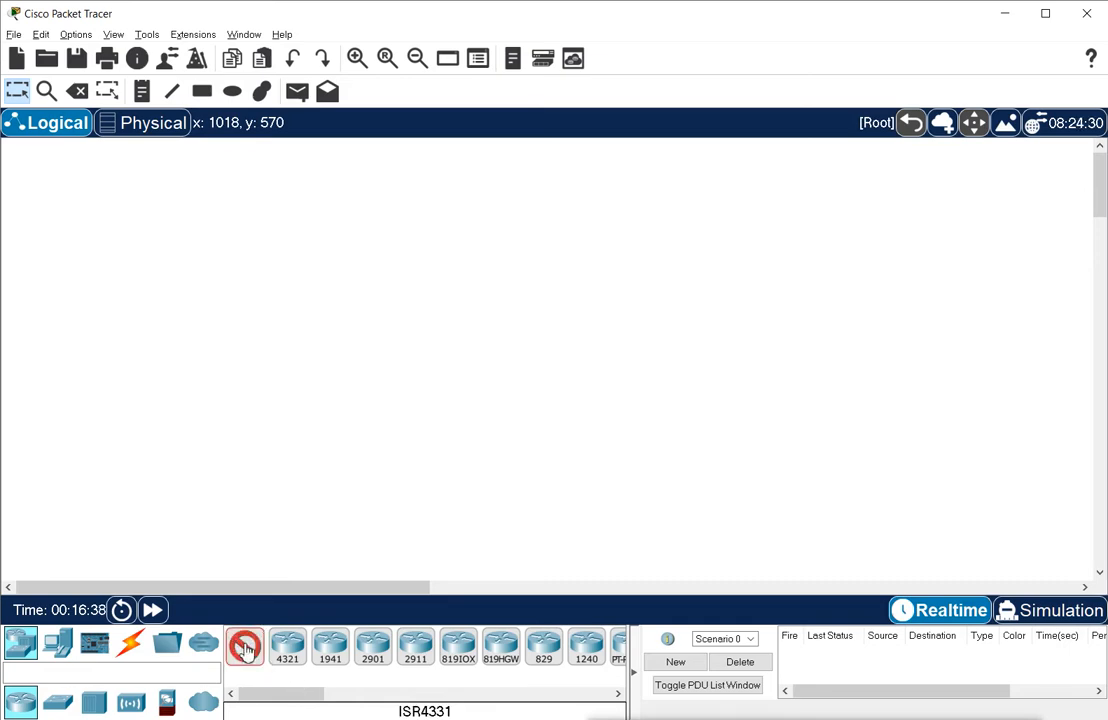
{"action": "left_click", "coordinate": [267, 293]}
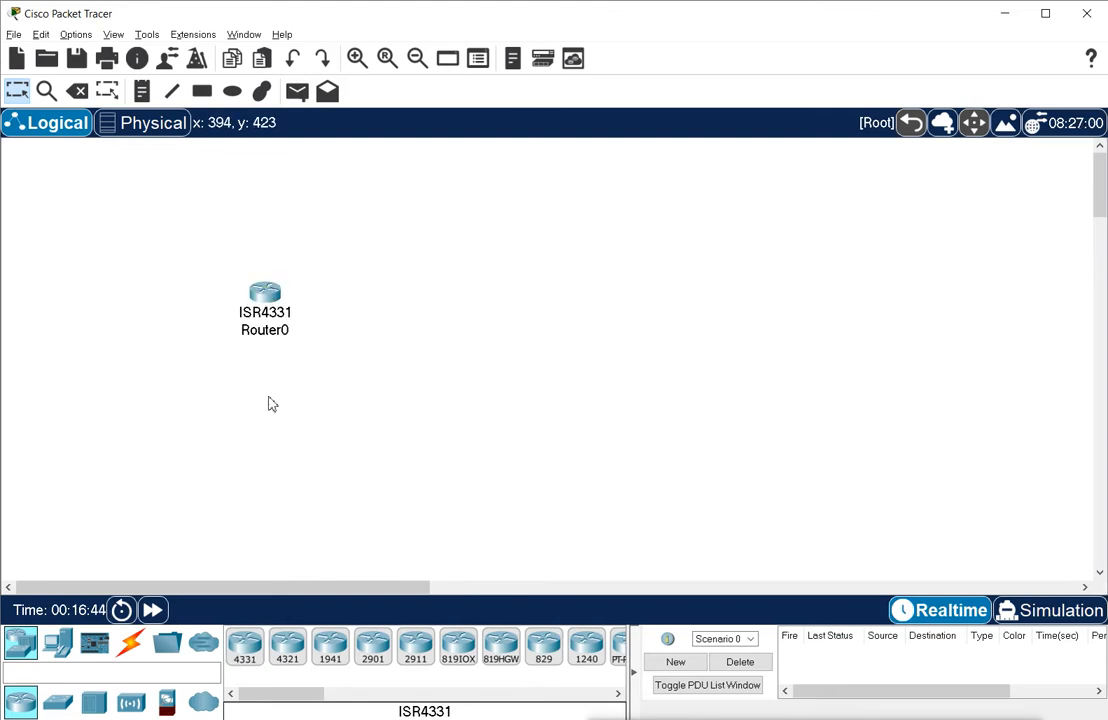
{"action": "left_click_drag", "start_coordinate": [265, 297], "coordinate": [225, 273]}
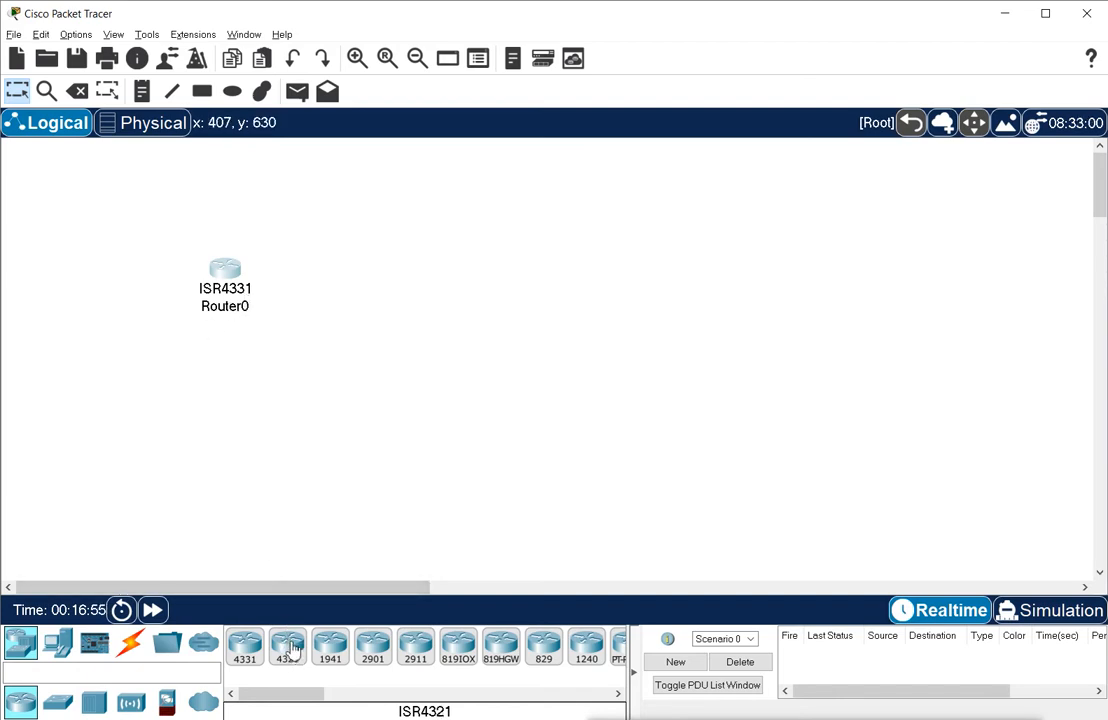
Add a 4321, a 1941 and a 2901 router in a row to the right of the ISR4331 router.
{"action": "left_click_drag", "start_coordinate": [287, 650], "coordinate": [388, 284]}
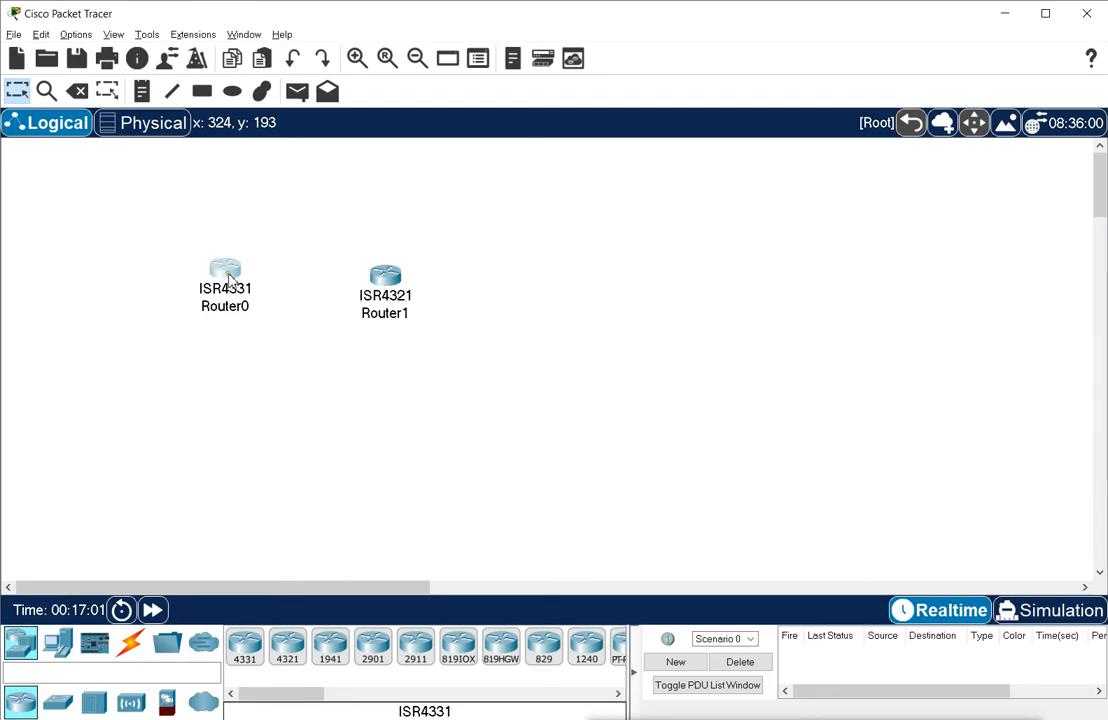
{"action": "left_click_drag", "start_coordinate": [229, 280], "coordinate": [225, 281]}
{"action": "left_click", "coordinate": [330, 650]}
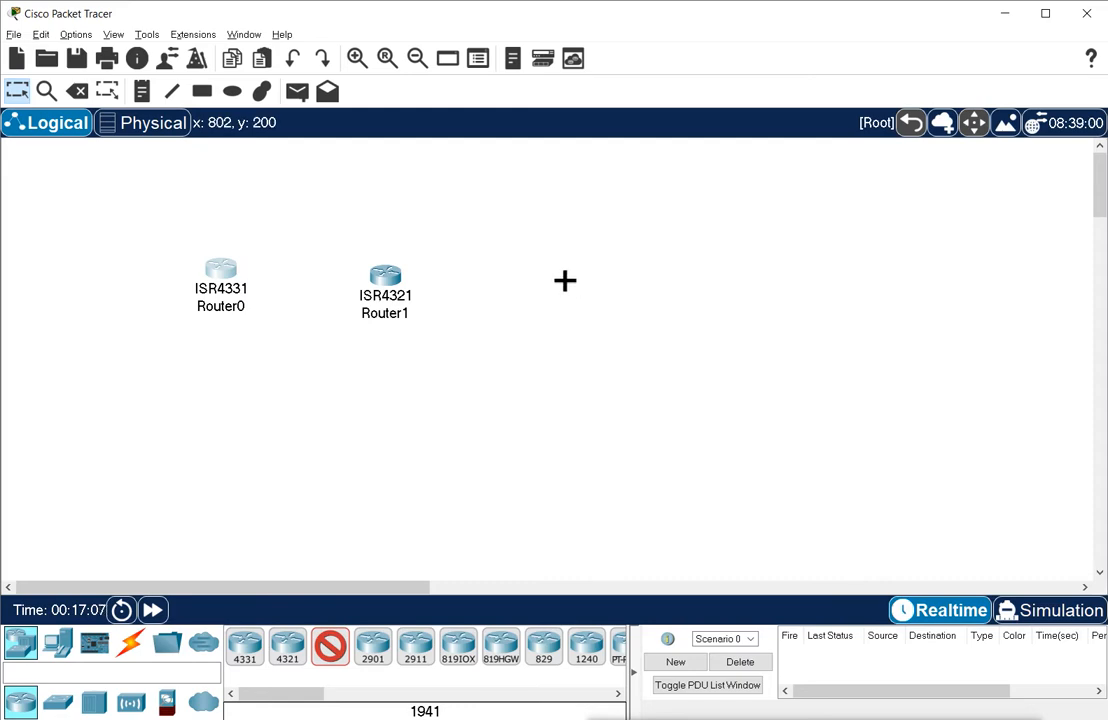
{"action": "left_click", "coordinate": [565, 280]}
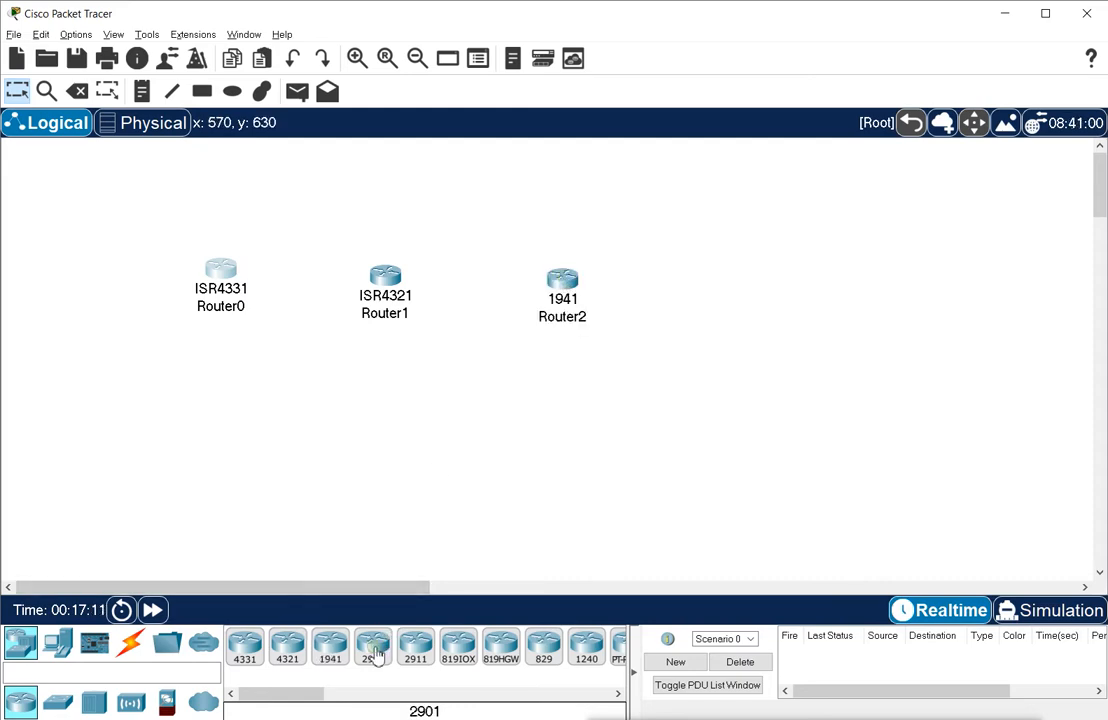
{"action": "left_click_drag", "start_coordinate": [375, 655], "coordinate": [745, 290]}
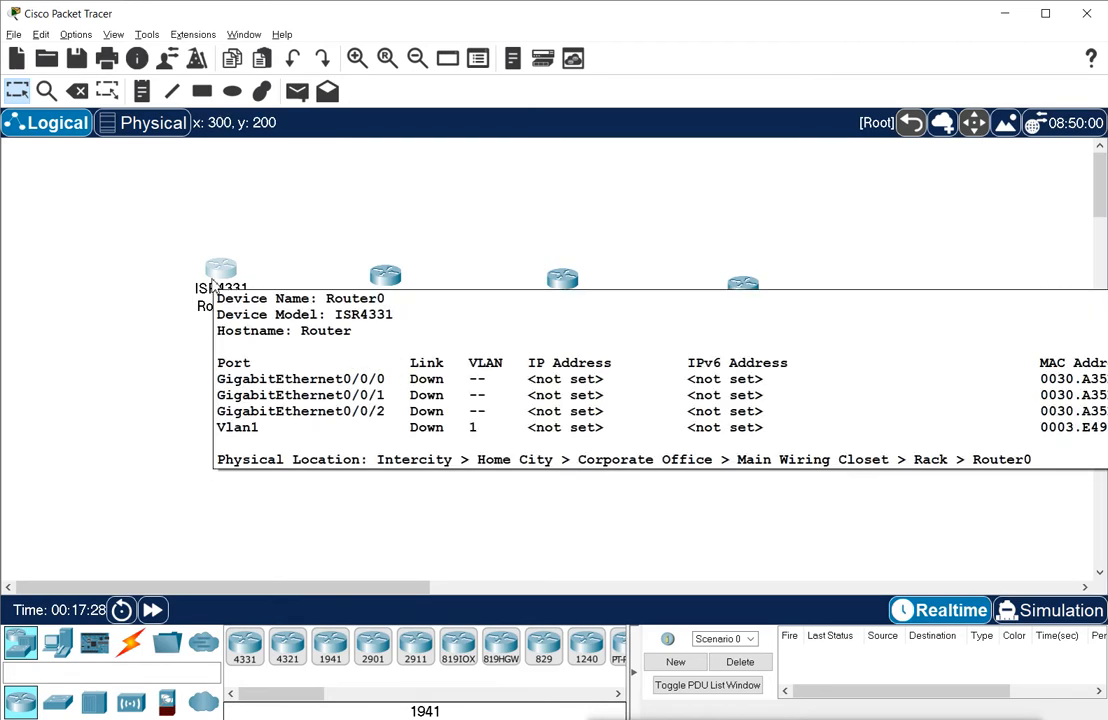
Open Router0's physical device view, enlarge and reposition its window, and zoom in to examine the chassis and power switch.
{"action": "mouse_move", "coordinate": [216, 287]}
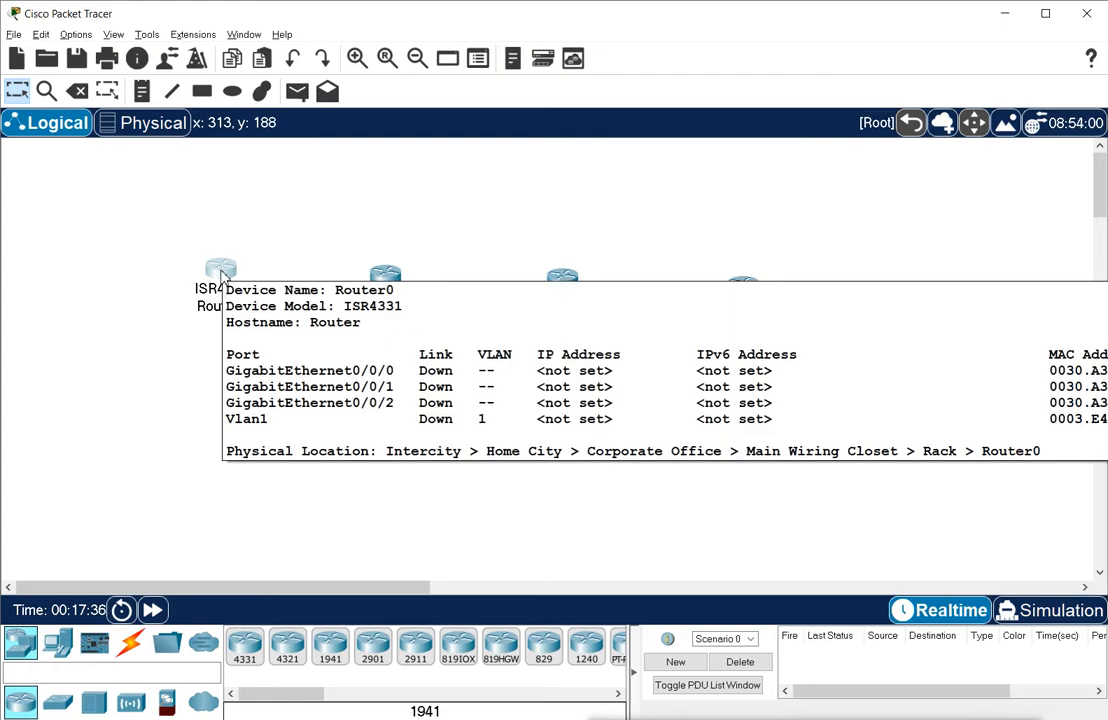
{"action": "left_click", "coordinate": [222, 277]}
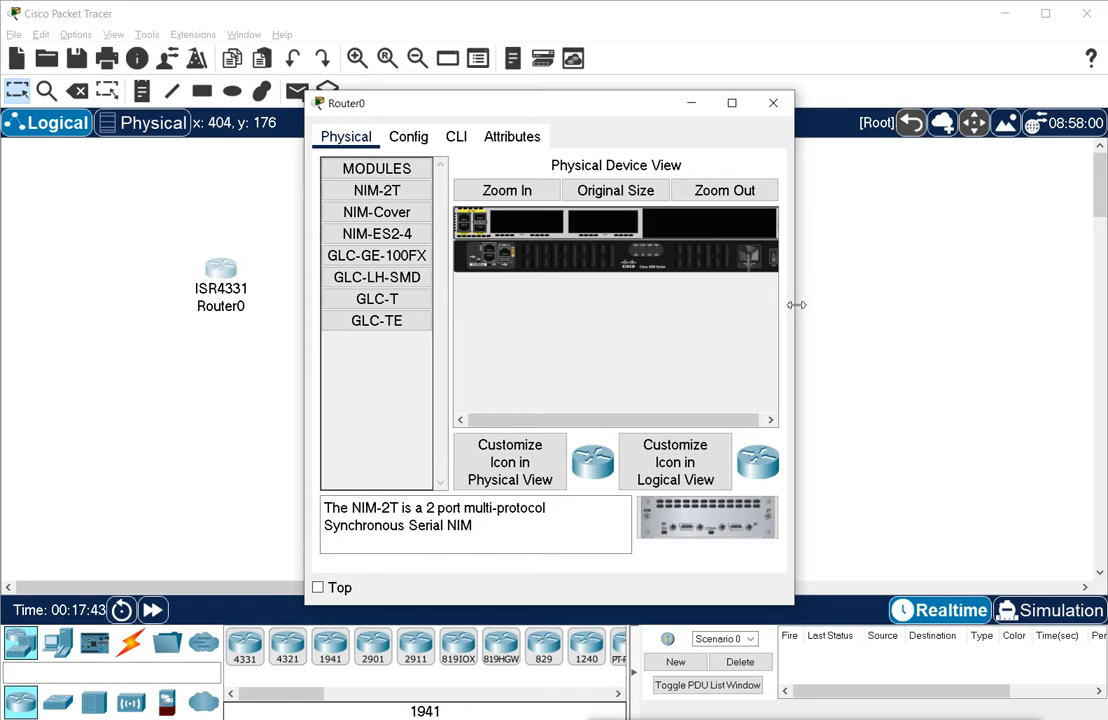
{"action": "left_click_drag", "start_coordinate": [796, 305], "coordinate": [1032, 300]}
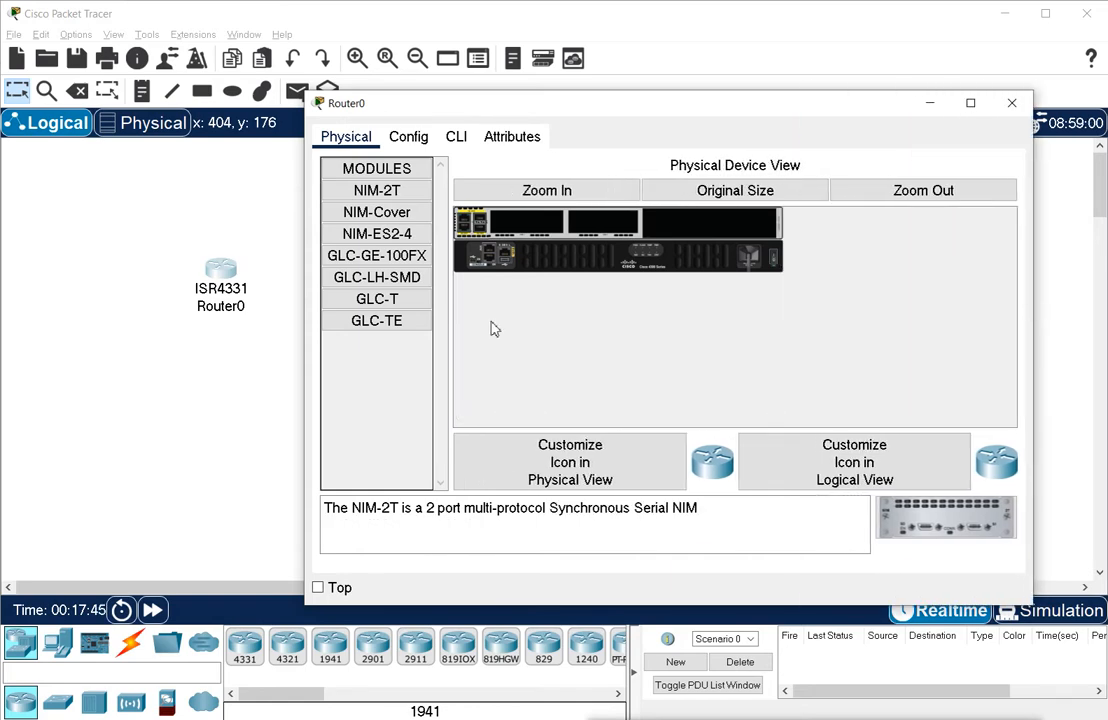
{"action": "left_click_drag", "start_coordinate": [104, 327], "coordinate": [56, 326]}
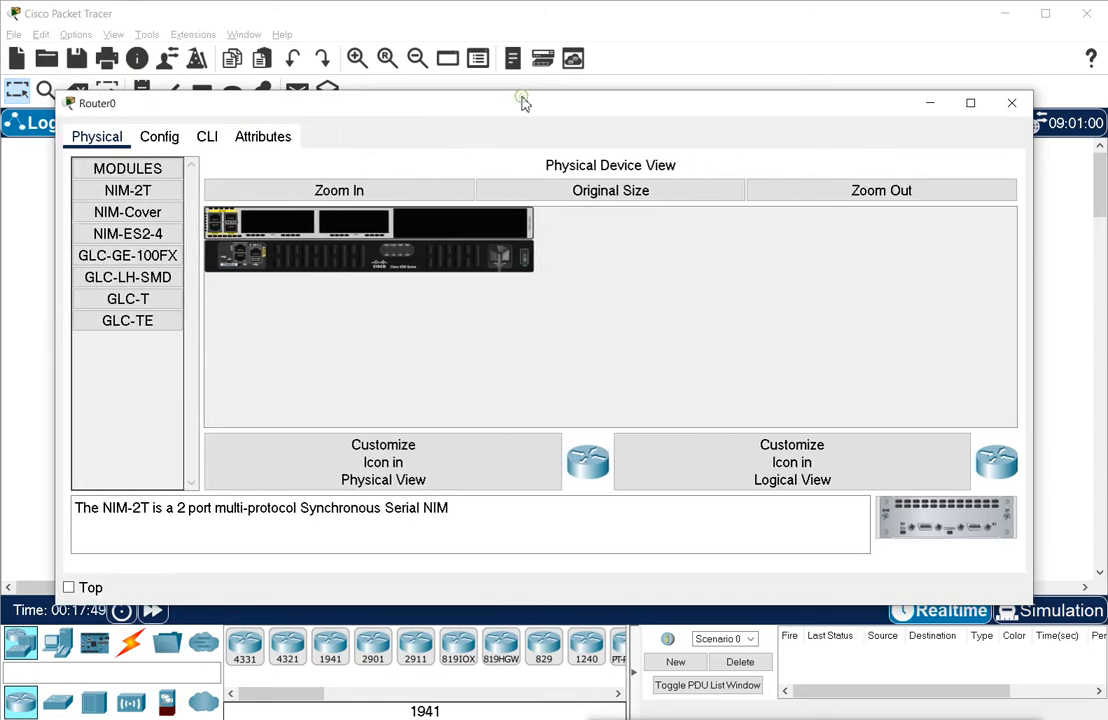
{"action": "left_click_drag", "start_coordinate": [522, 95], "coordinate": [520, 29]}
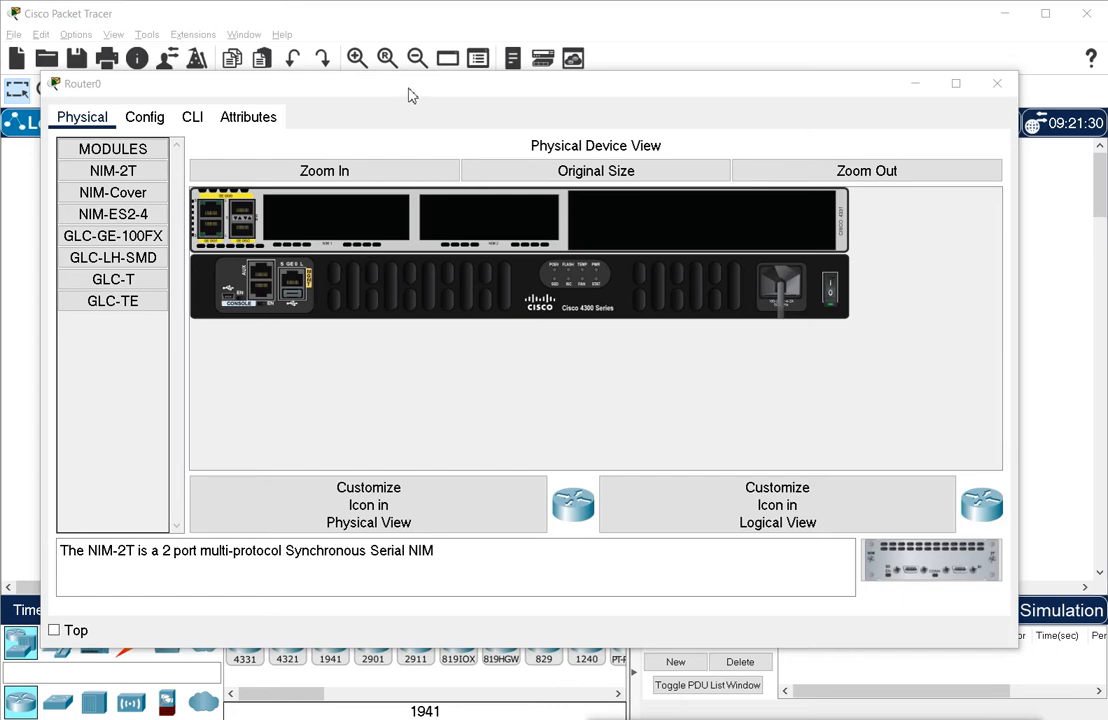
{"action": "left_click_drag", "start_coordinate": [410, 95], "coordinate": [468, 115]}
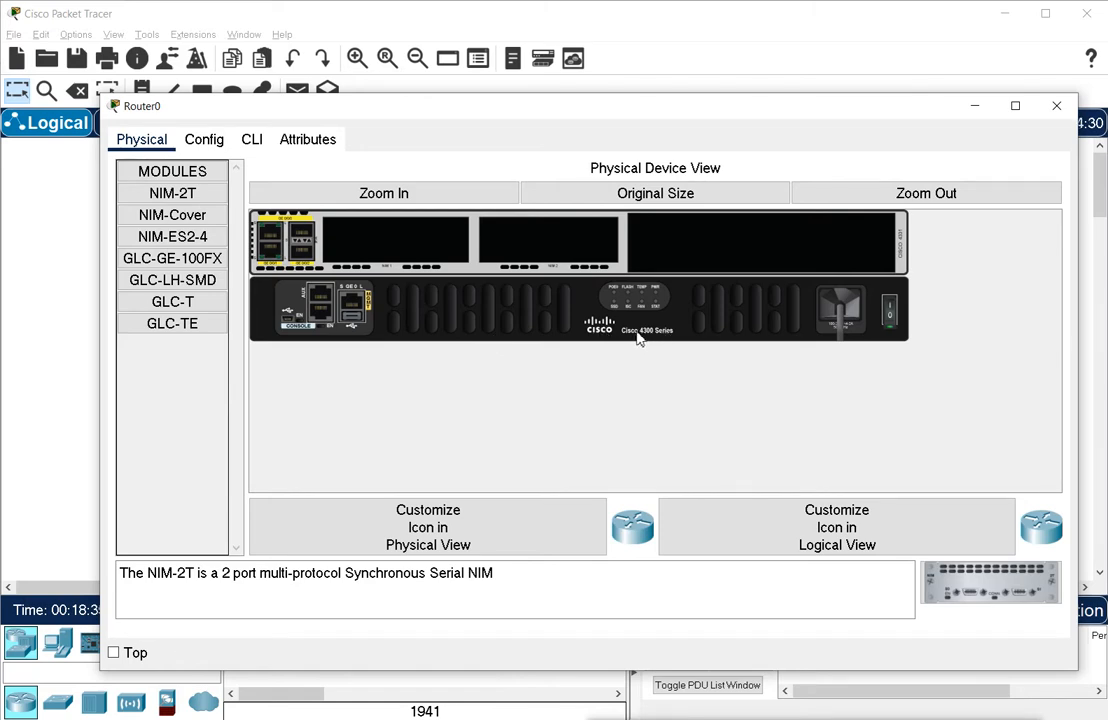
{"action": "left_click", "coordinate": [890, 310]}
{"action": "left_click_drag", "start_coordinate": [566, 111], "coordinate": [535, 72]}
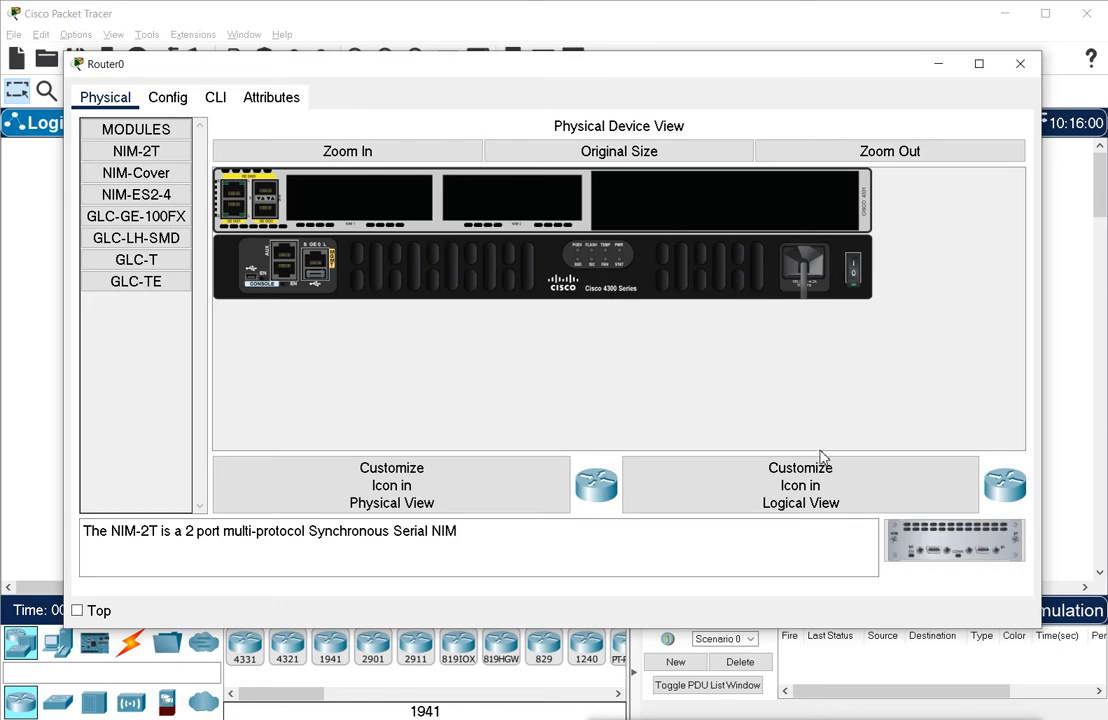
Read the descriptions of the NIM-2T and NIM-Cover modules for Router0, ending with NIM-2T selected.
{"action": "left_click", "coordinate": [138, 150]}
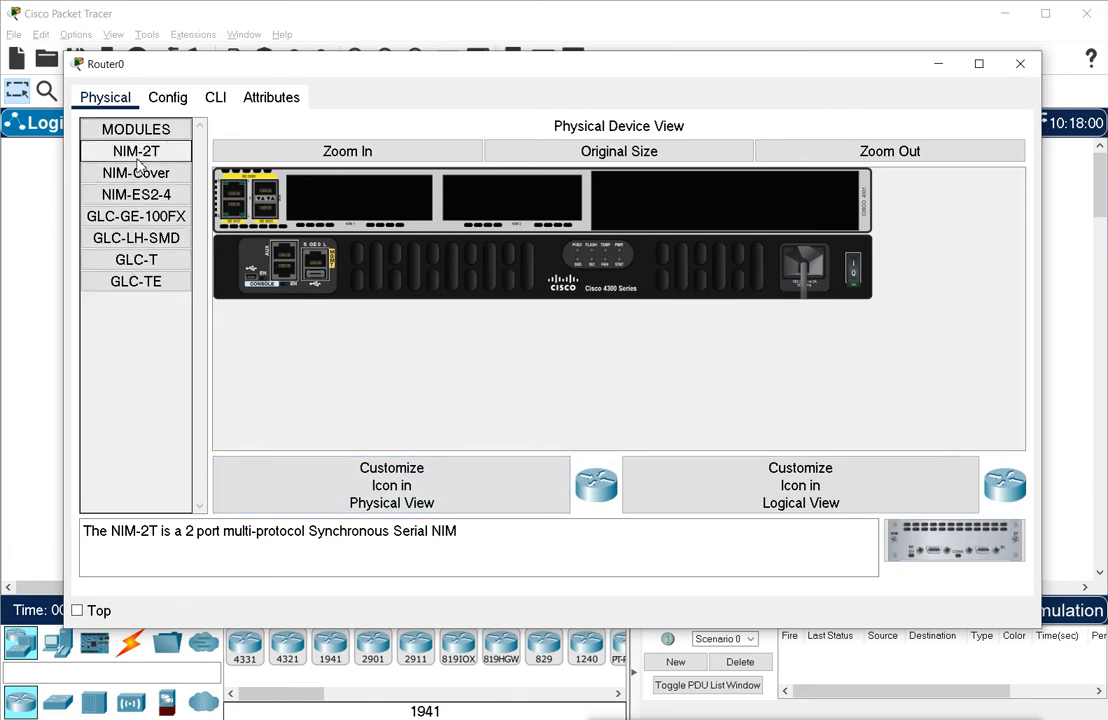
{"action": "left_click", "coordinate": [140, 176]}
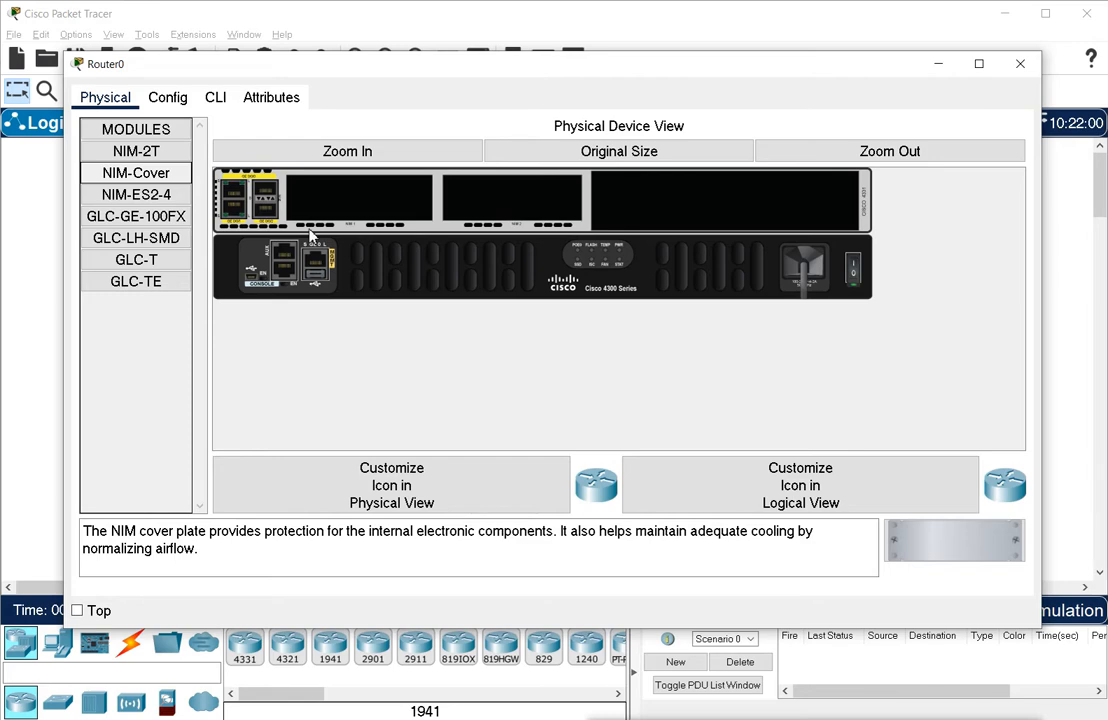
{"action": "left_click", "coordinate": [137, 153]}
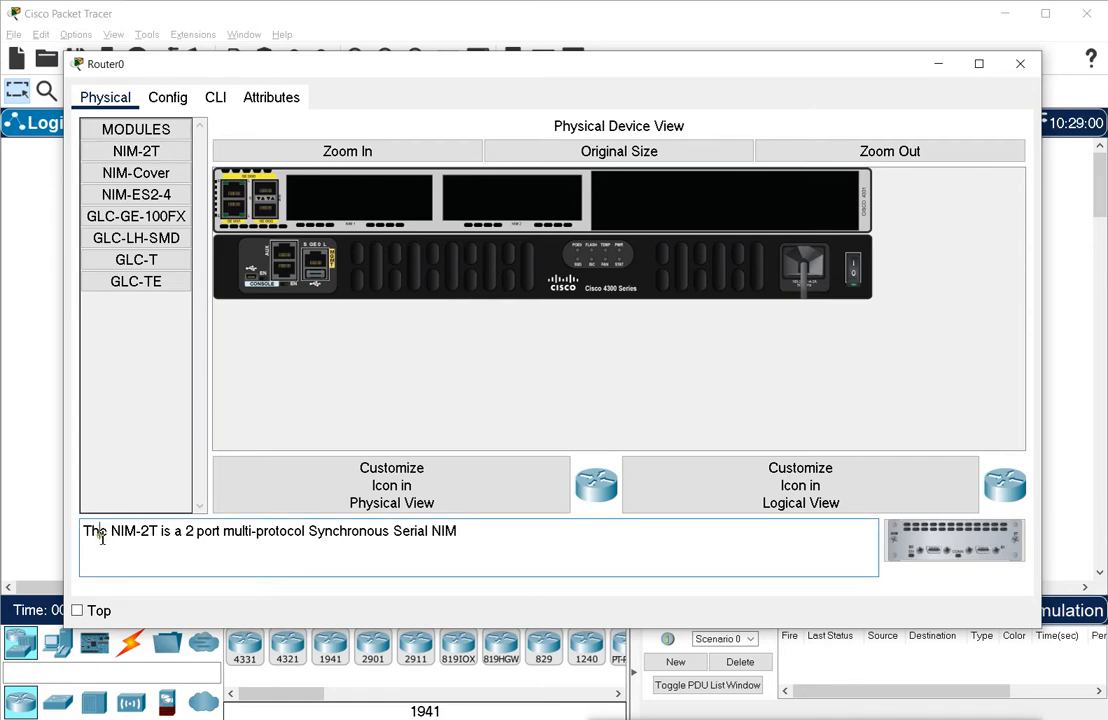
{"action": "left_click_drag", "start_coordinate": [102, 538], "coordinate": [316, 536]}
{"action": "left_click", "coordinate": [316, 536]}
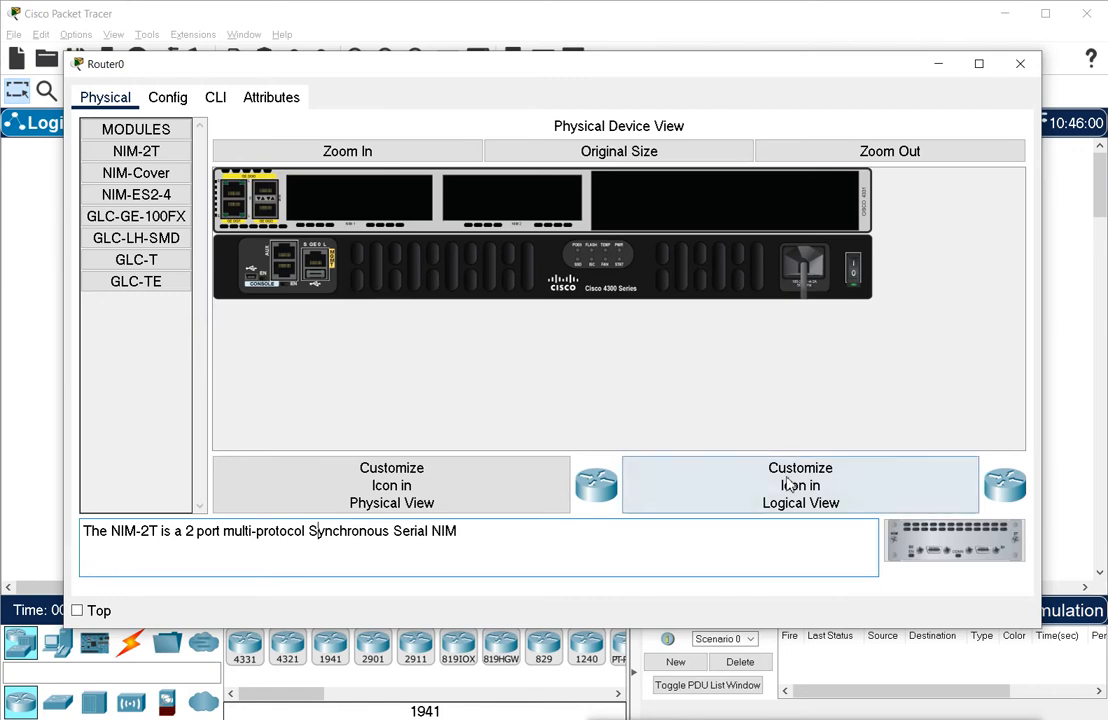
Try to install the NIM-2T module in Router0's first NIM slot while the router is powered on.
{"action": "left_click_drag", "start_coordinate": [954, 540], "coordinate": [310, 190]}
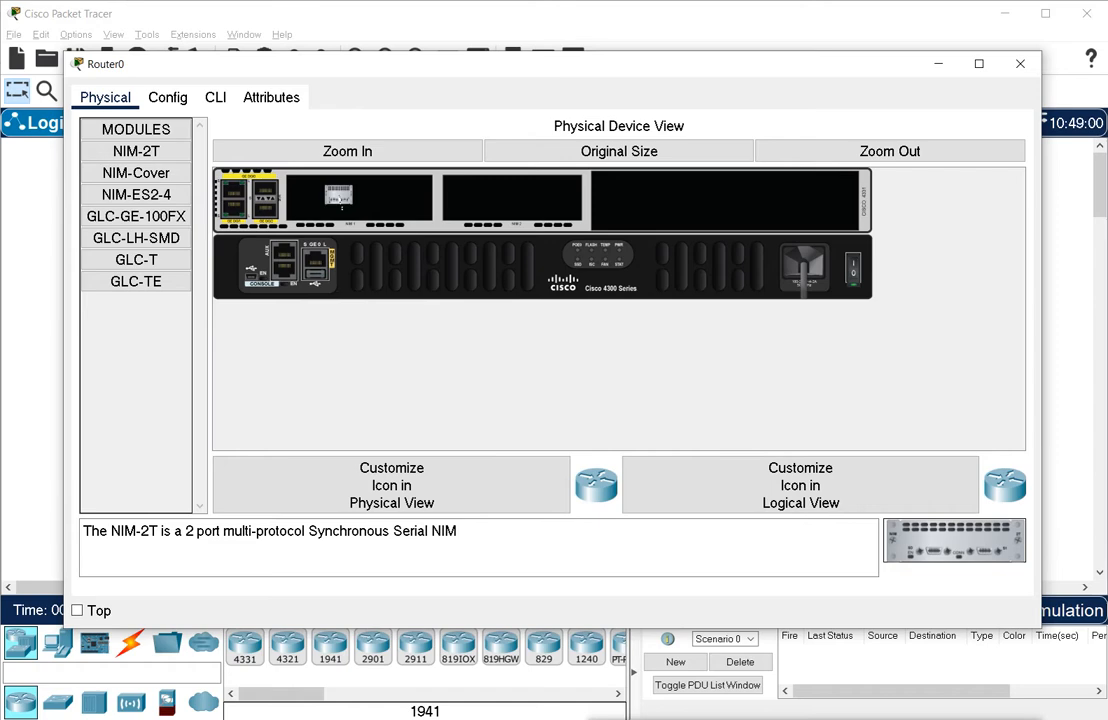
{"action": "left_click_drag", "start_coordinate": [340, 200], "coordinate": [367, 205]}
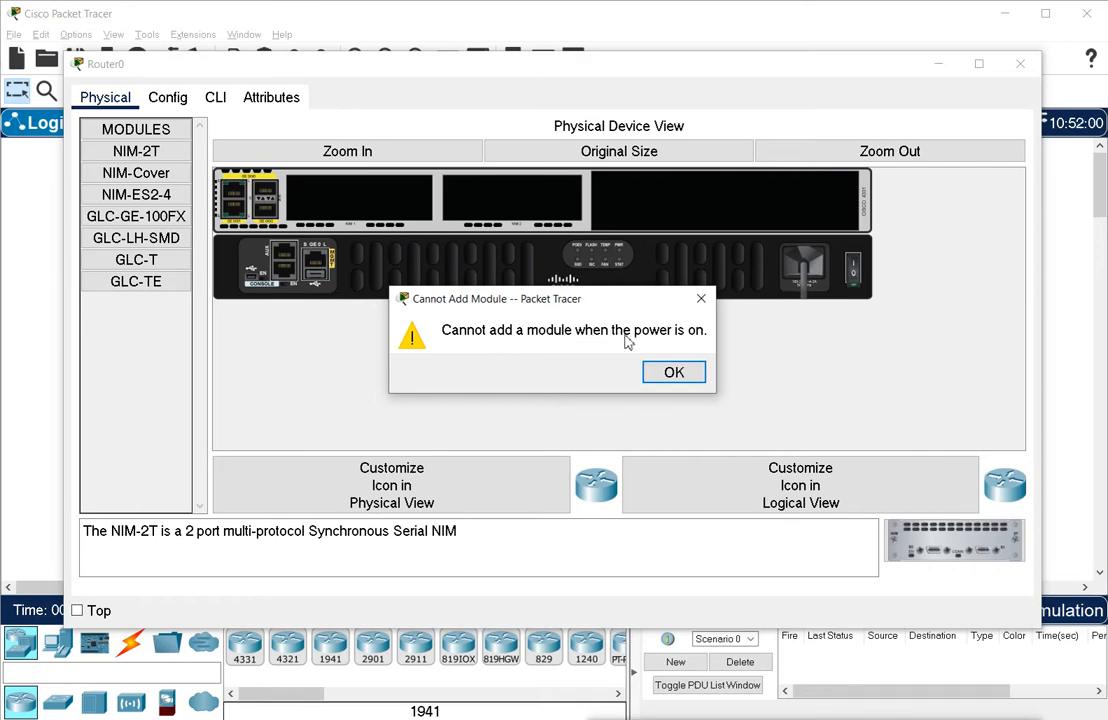
{"action": "left_click", "coordinate": [682, 373]}
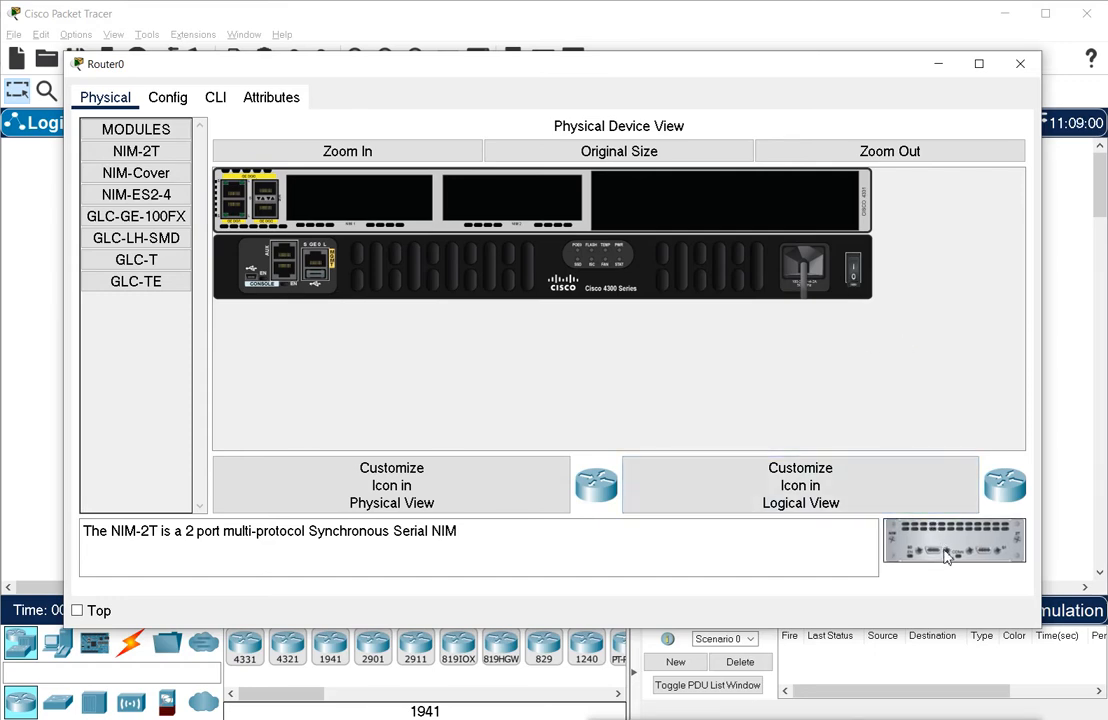
With Router0 powered off, install the NIM-2T module in its first NIM slot and a NIM-Cover in the second slot.
{"action": "left_click_drag", "start_coordinate": [946, 556], "coordinate": [372, 205]}
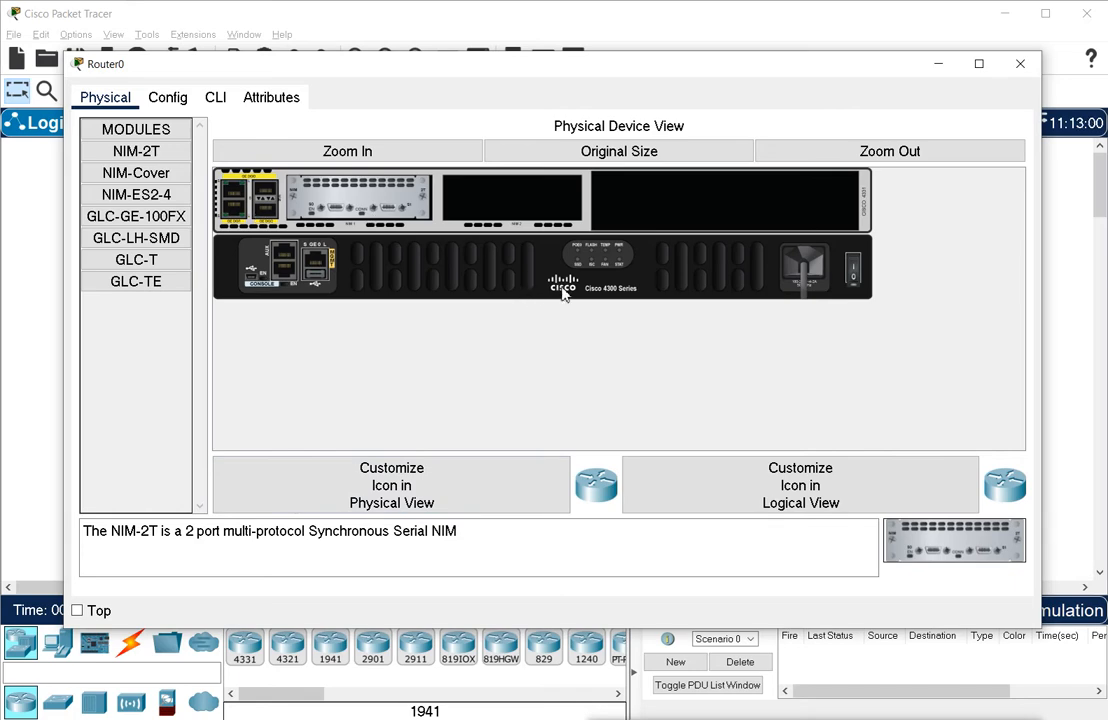
{"action": "left_click", "coordinate": [130, 178]}
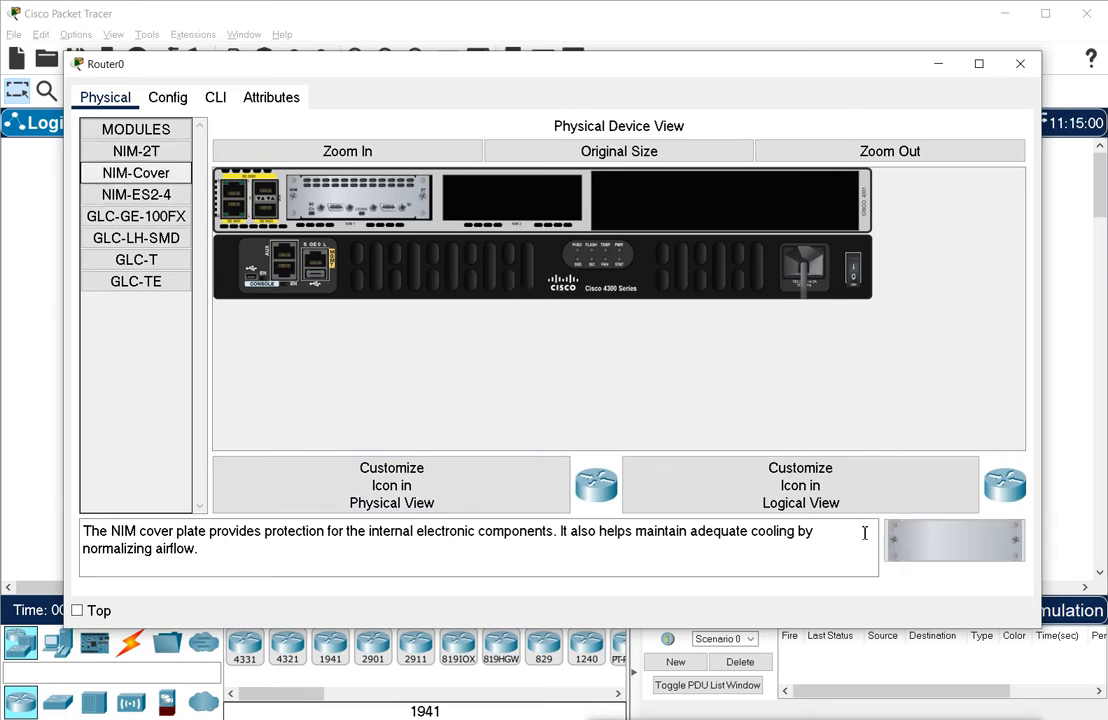
{"action": "left_click_drag", "start_coordinate": [927, 543], "coordinate": [517, 203]}
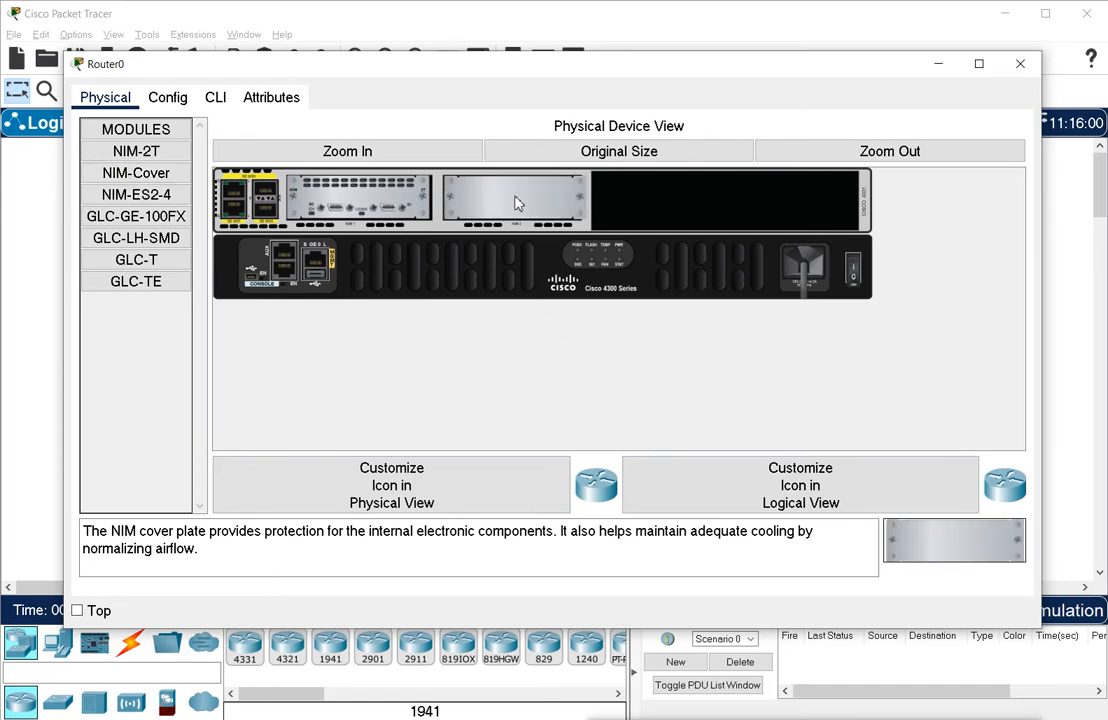
Replace the cover plate in Router0's second NIM slot with the NIM-ES2-4 switching module.
{"action": "left_click", "coordinate": [146, 198]}
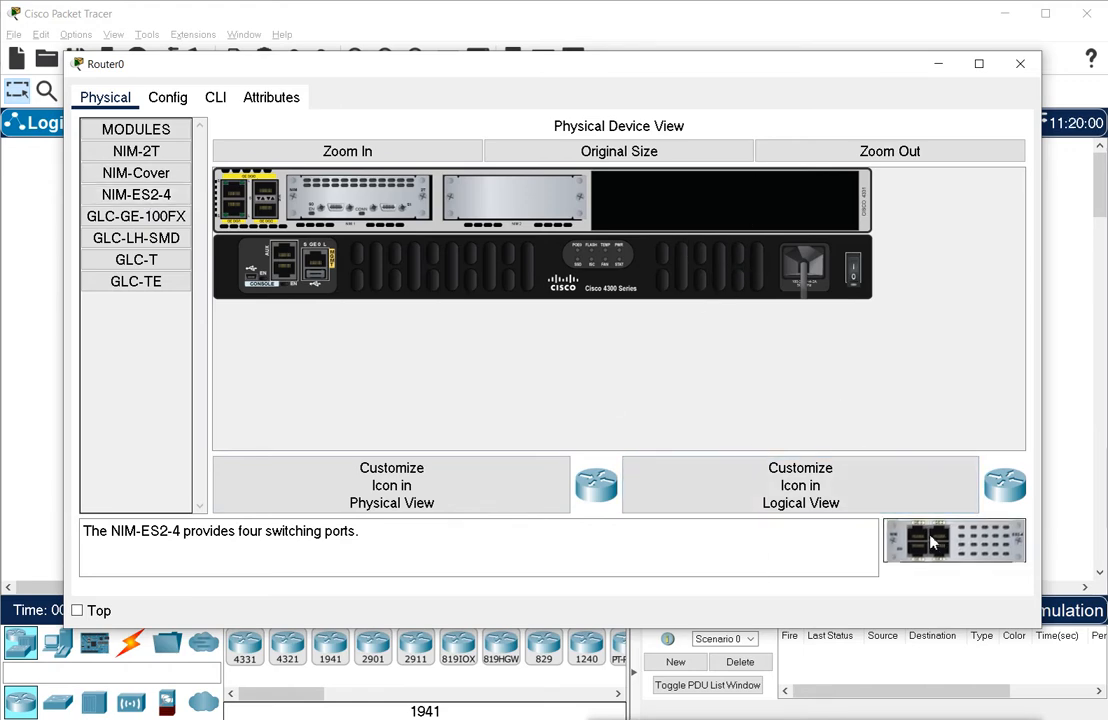
{"action": "left_click_drag", "start_coordinate": [952, 540], "coordinate": [720, 220]}
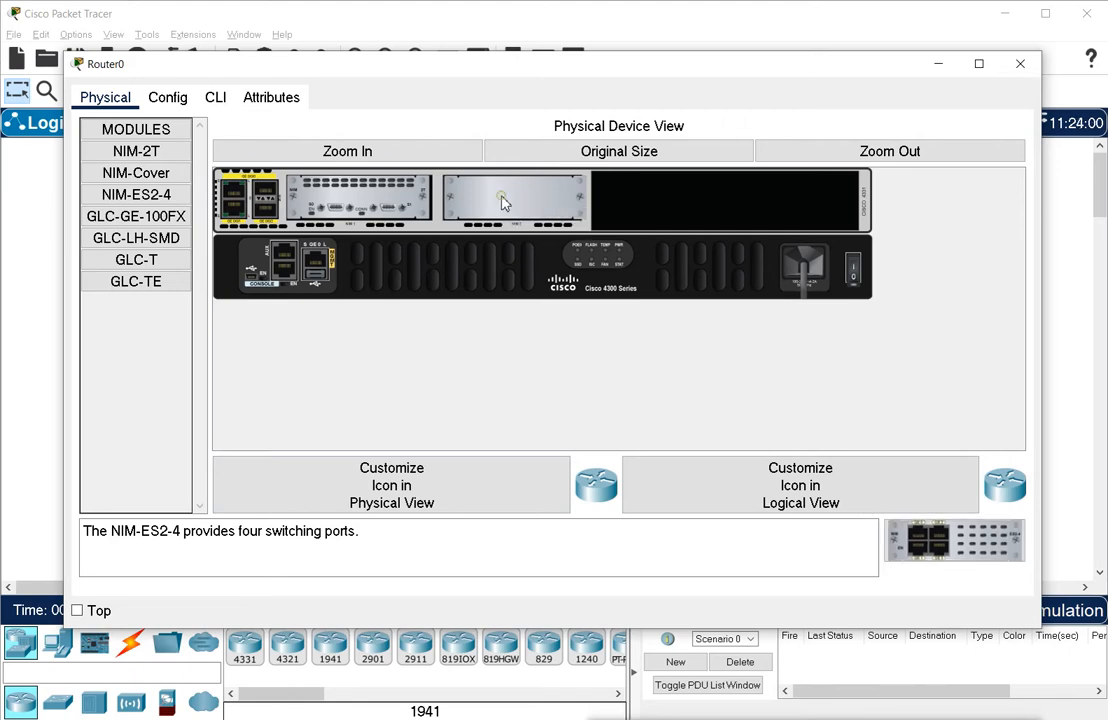
{"action": "mouse_move", "coordinate": [500, 199]}
{"action": "left_mouse_down"}
{"action": "mouse_move", "coordinate": [630, 394]}
{"action": "mouse_move", "coordinate": [732, 440]}
{"action": "mouse_move", "coordinate": [870, 527]}
{"action": "mouse_move", "coordinate": [945, 555]}
{"action": "mouse_move", "coordinate": [445, 248]}
{"action": "mouse_move", "coordinate": [412, 160]}
{"action": "mouse_move", "coordinate": [512, 205]}
{"action": "left_mouse_up"}
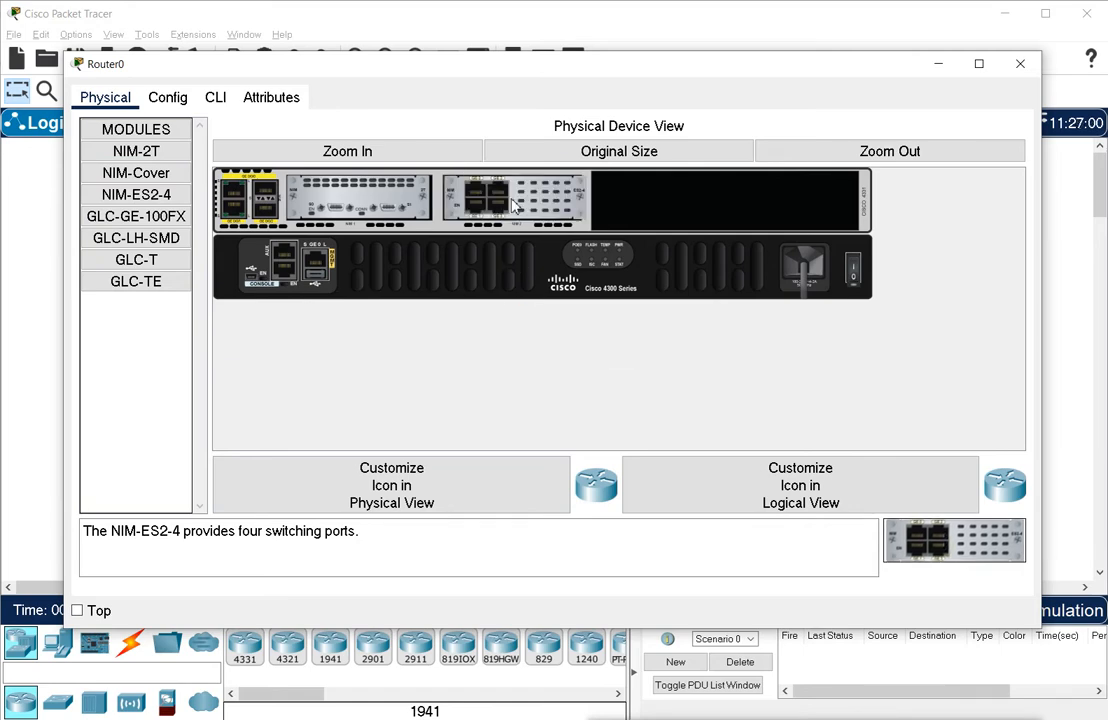
Read the descriptions of the GLC-GE-100FX, GLC-LH-SMD, GLC-T and GLC-TE modules for Router0 and close its window.
{"action": "left_click", "coordinate": [138, 218]}
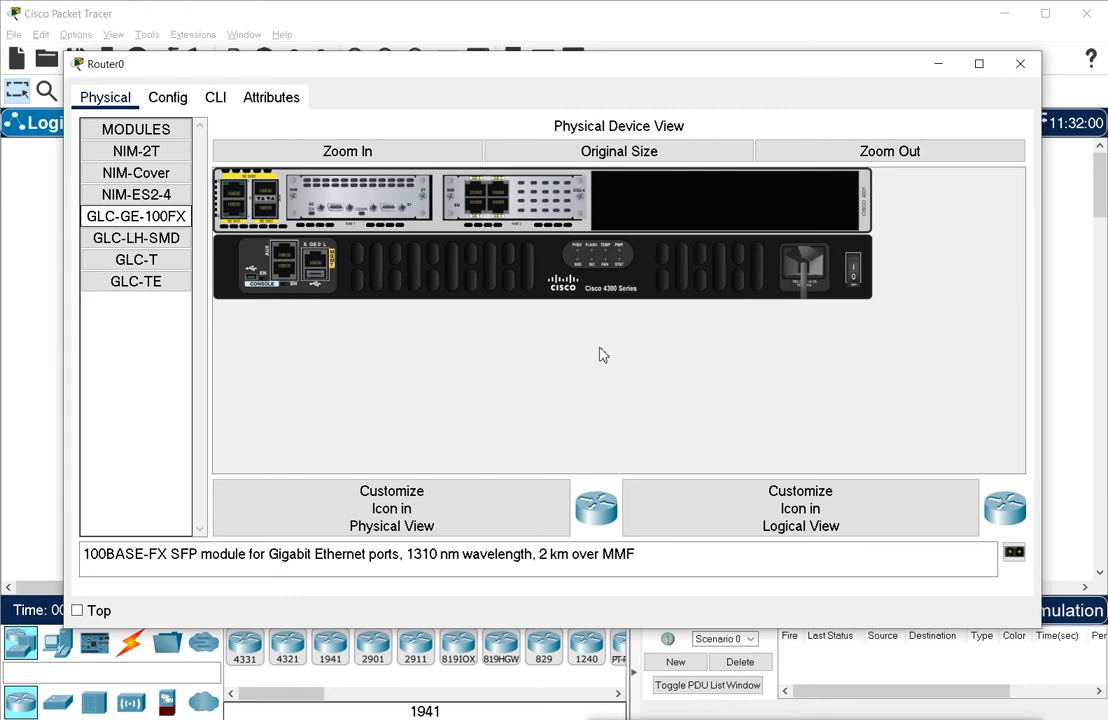
{"action": "left_click", "coordinate": [150, 239]}
{"action": "left_click", "coordinate": [152, 261]}
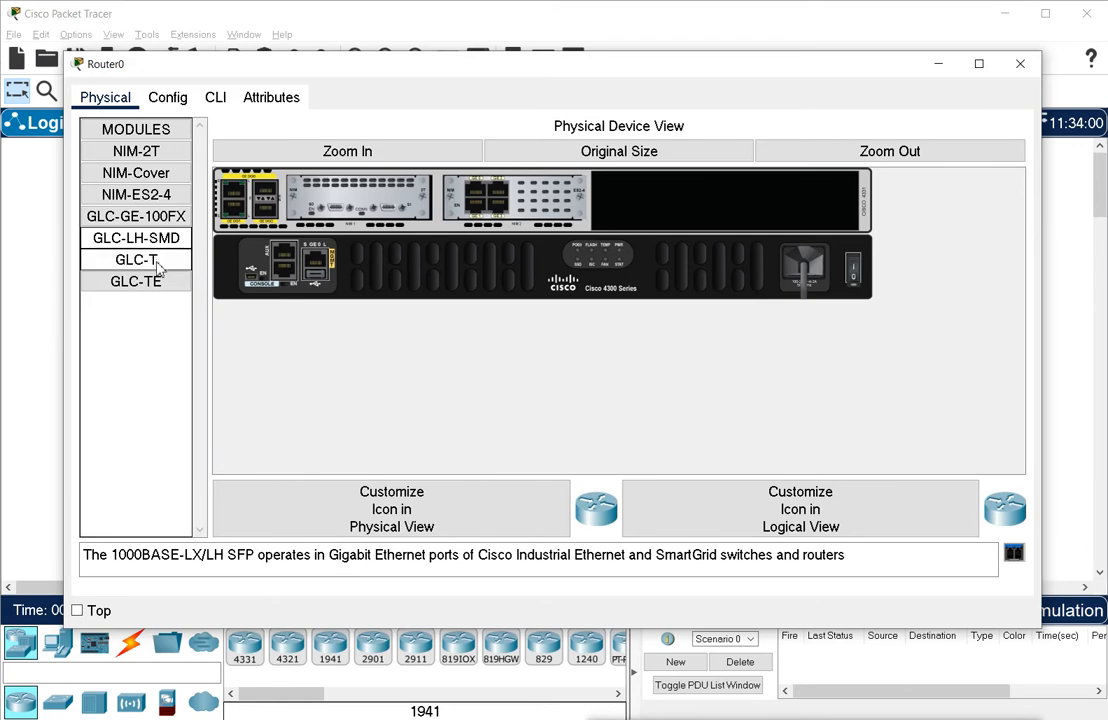
{"action": "left_click", "coordinate": [153, 283]}
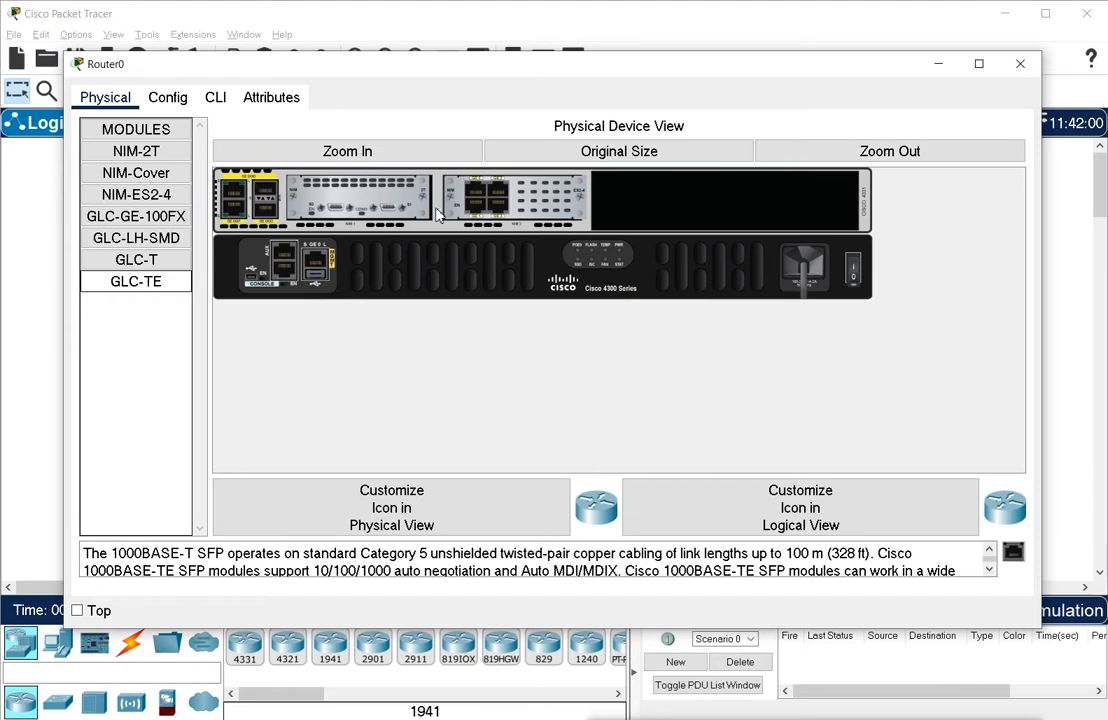
{"action": "left_click", "coordinate": [736, 226]}
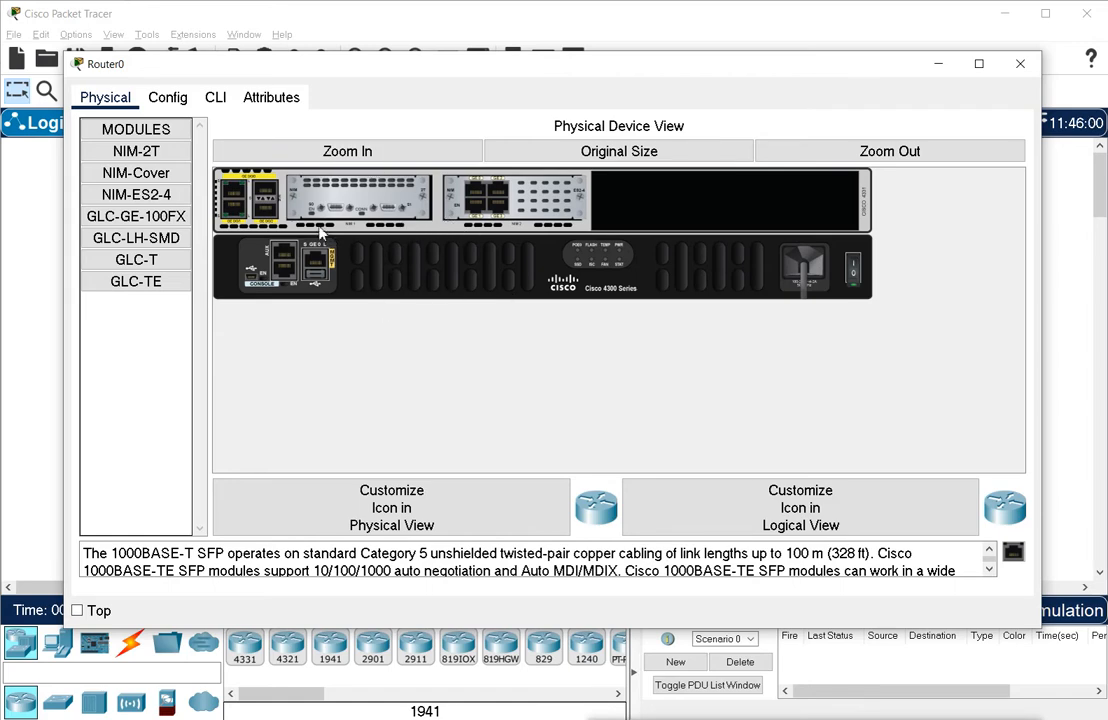
{"action": "left_click", "coordinate": [1020, 66]}
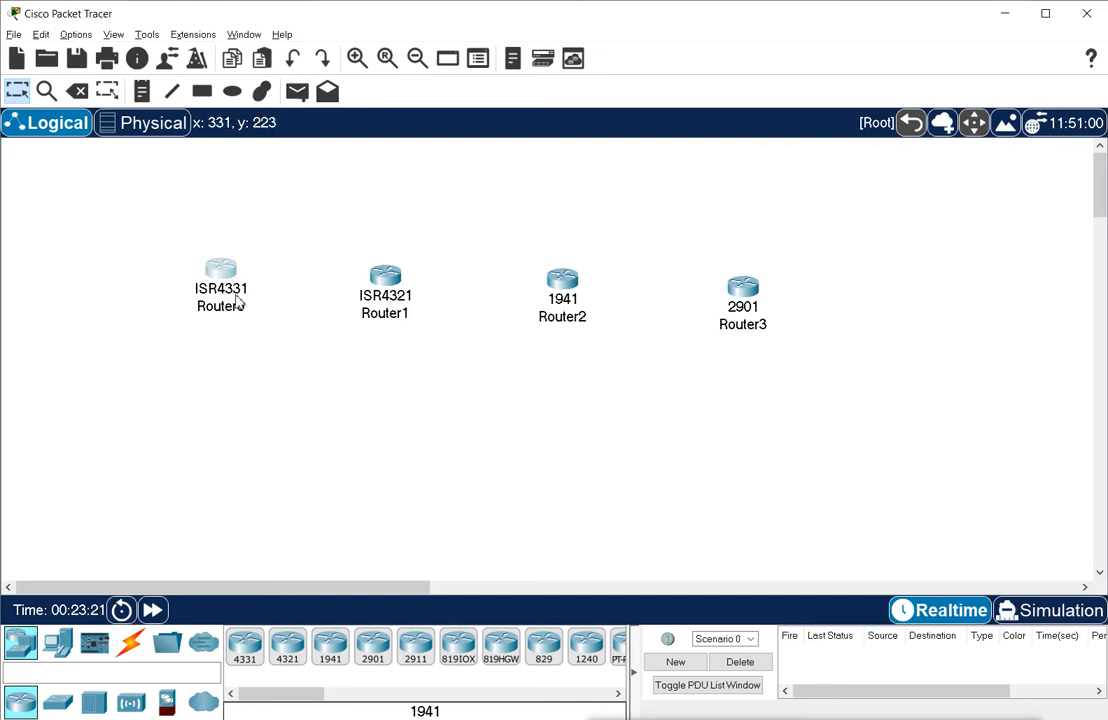
Examine Router1's physical view and its NIM-ES2-4, GLC-GE-100FX and GLC-LH-SMD module descriptions, and close the device window.
{"action": "left_click", "coordinate": [390, 285]}
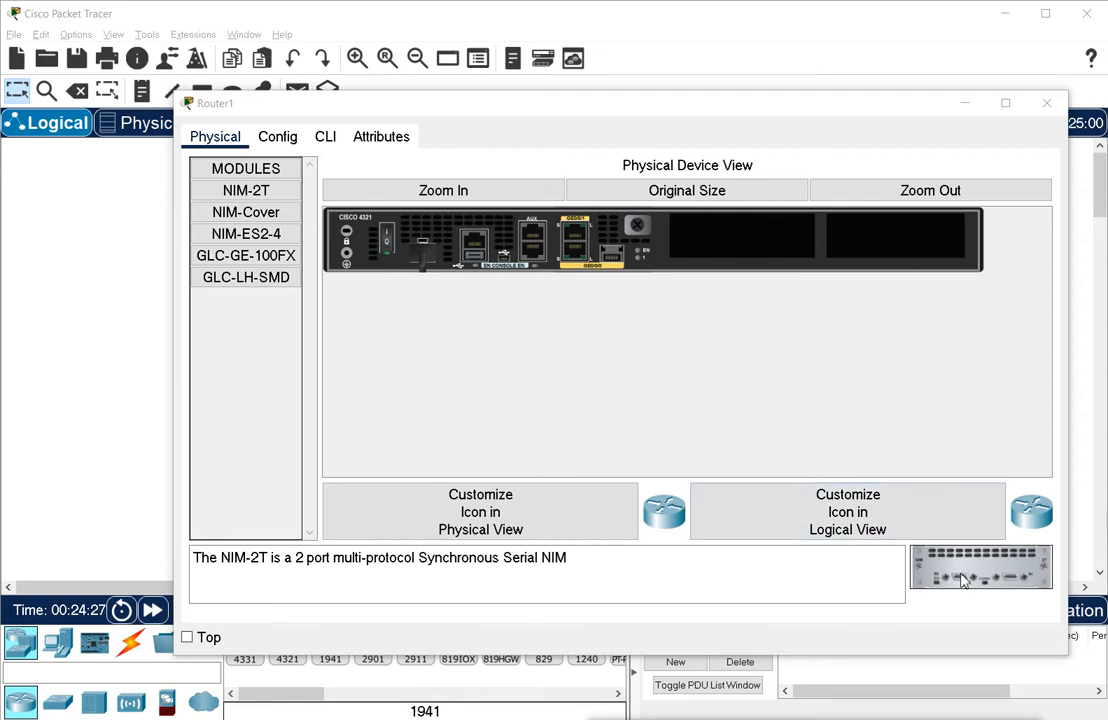
{"action": "left_click", "coordinate": [267, 235]}
{"action": "left_click", "coordinate": [266, 256]}
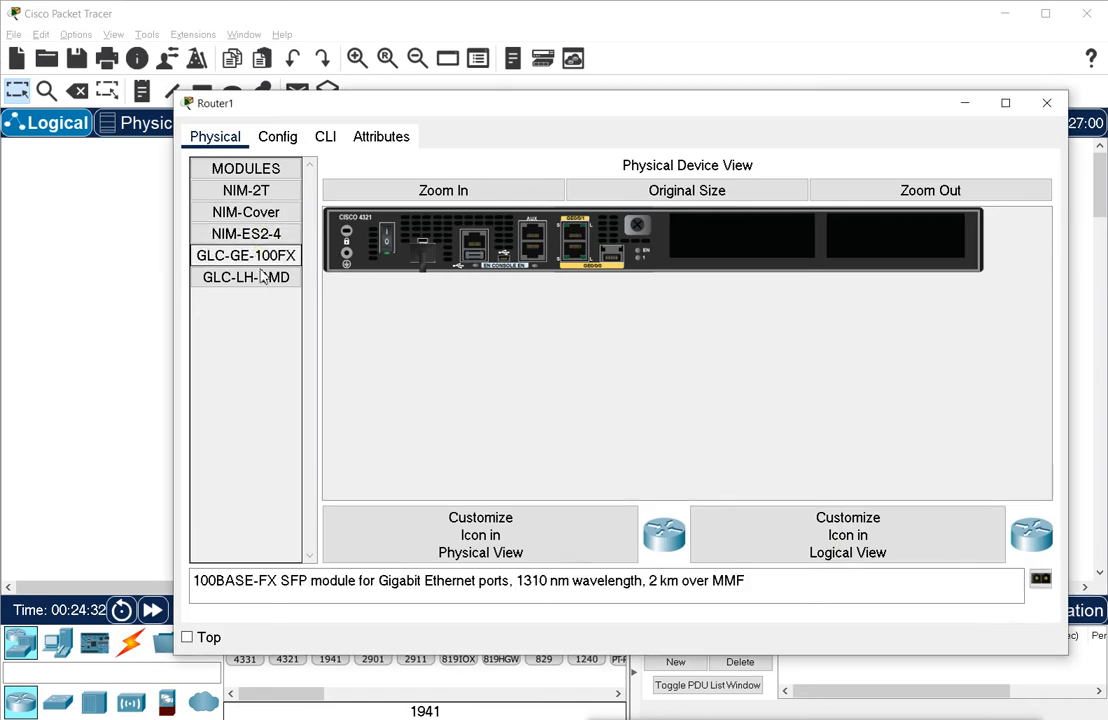
{"action": "left_click", "coordinate": [262, 277]}
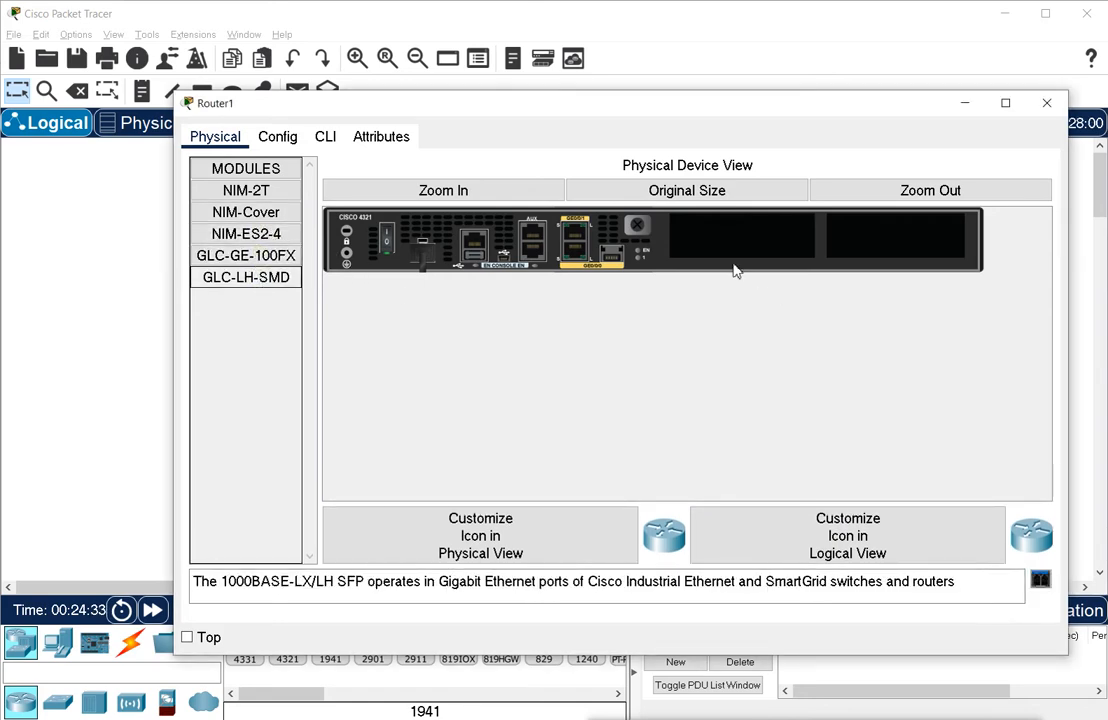
{"action": "left_click", "coordinate": [1046, 103]}
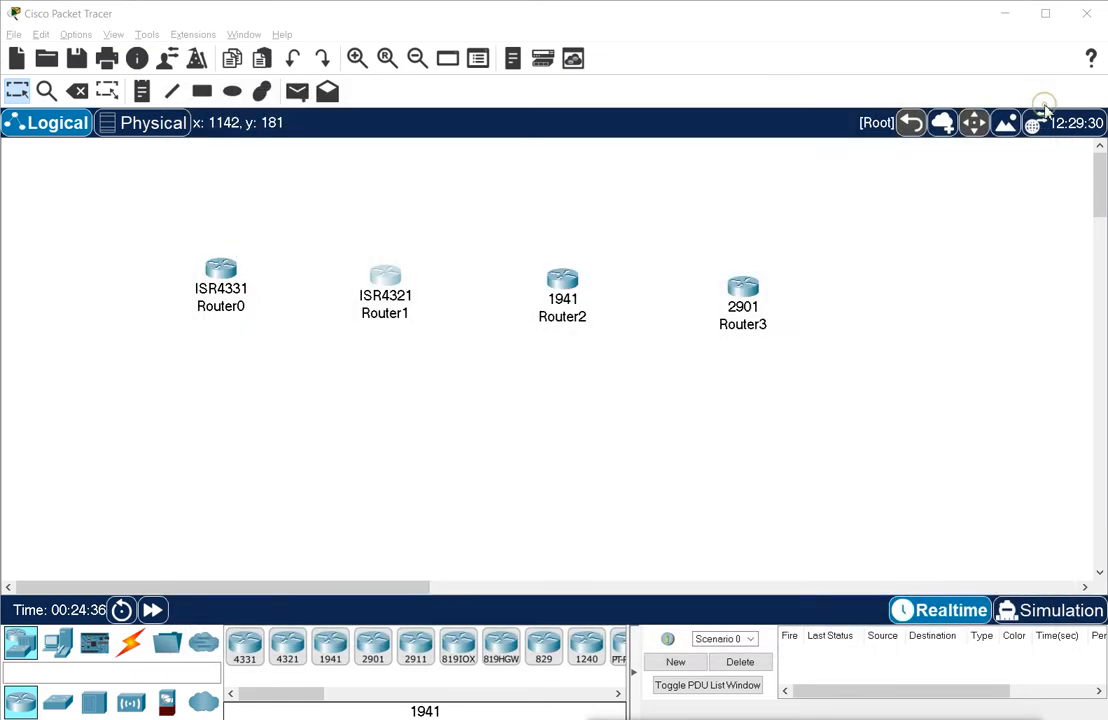
Examine Router2's 1941 chassis and its HWIC-4ESW, HWIC-8A, WIC-Cover and GLC-LH-SMD modules, and close the device window.
{"action": "left_click", "coordinate": [560, 288]}
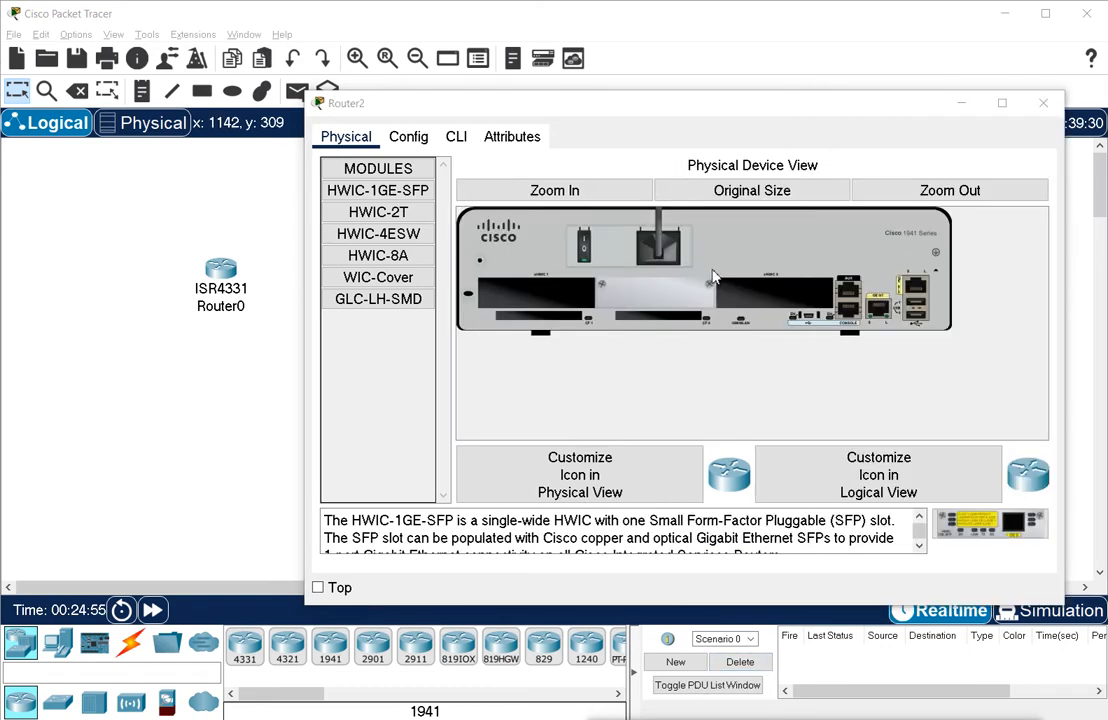
{"action": "left_click_drag", "start_coordinate": [748, 104], "coordinate": [567, 146]}
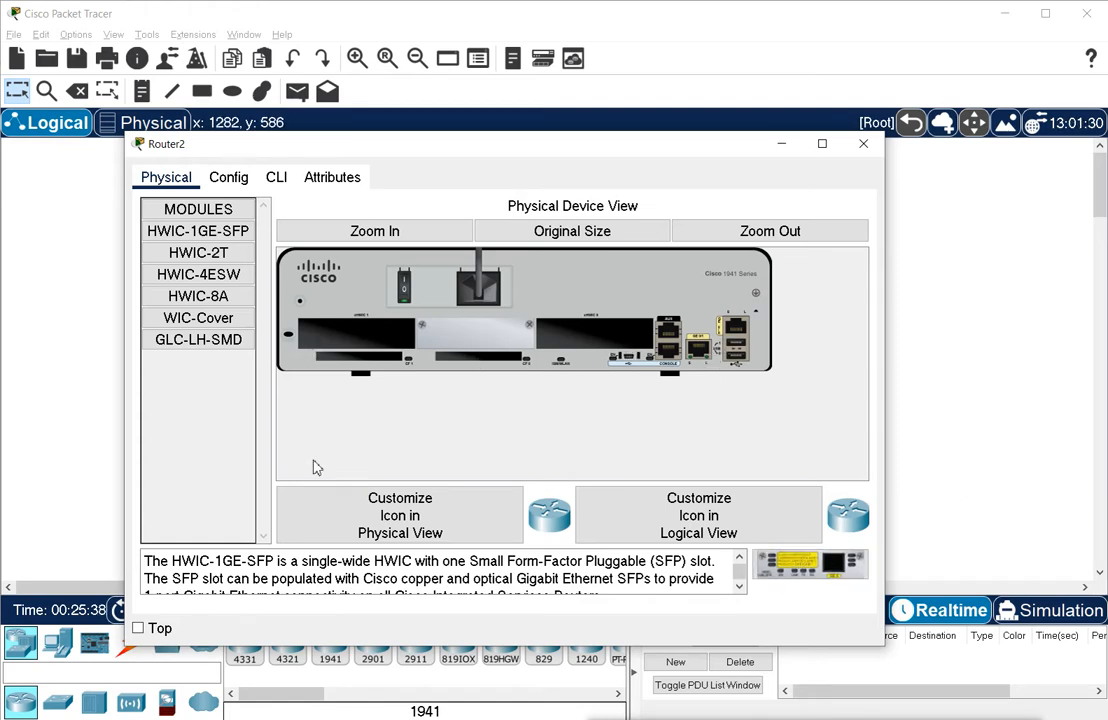
{"action": "left_click", "coordinate": [190, 283]}
{"action": "left_click", "coordinate": [197, 296]}
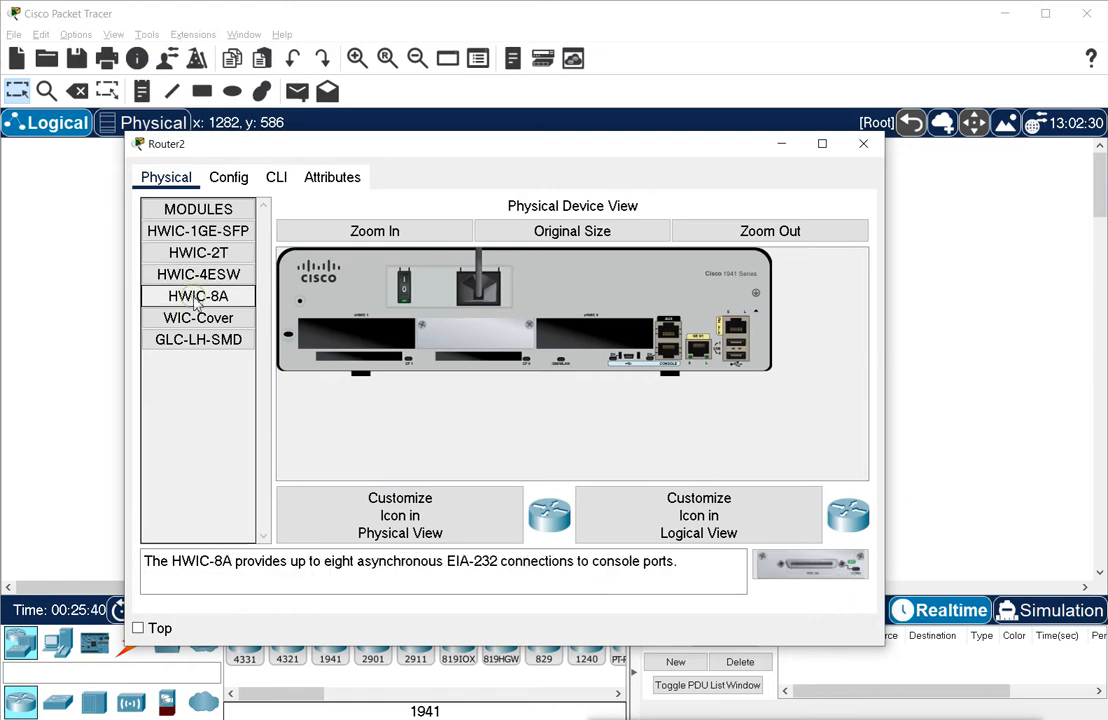
{"action": "left_click", "coordinate": [199, 320]}
{"action": "left_click", "coordinate": [202, 341]}
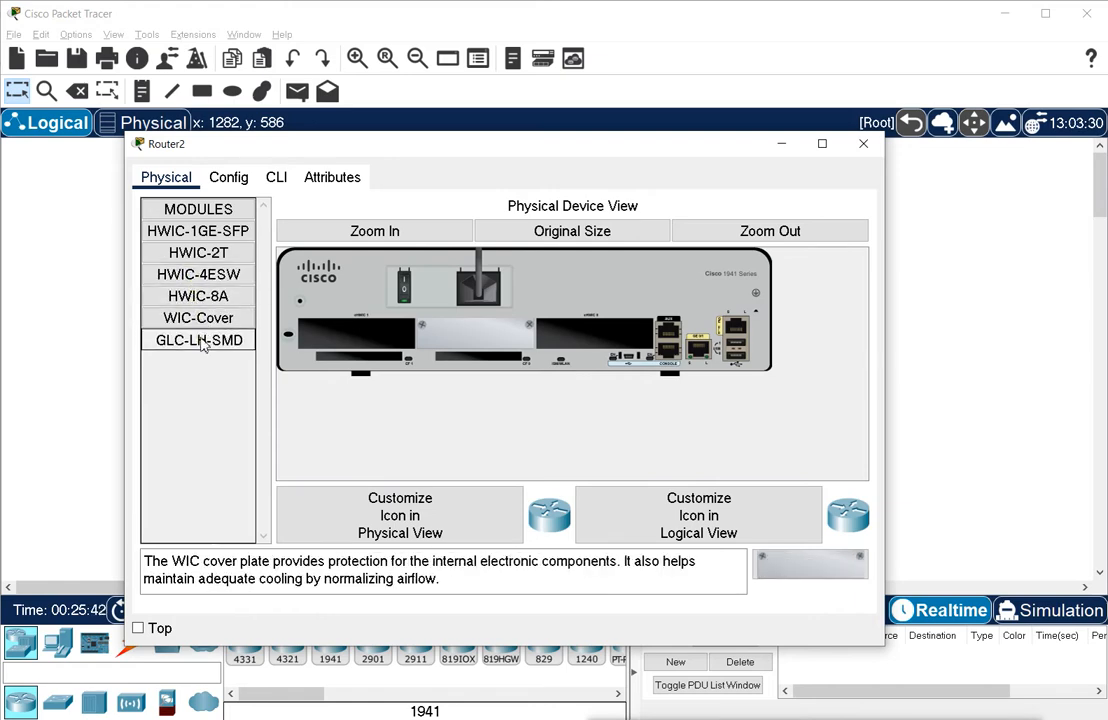
{"action": "left_click", "coordinate": [200, 318]}
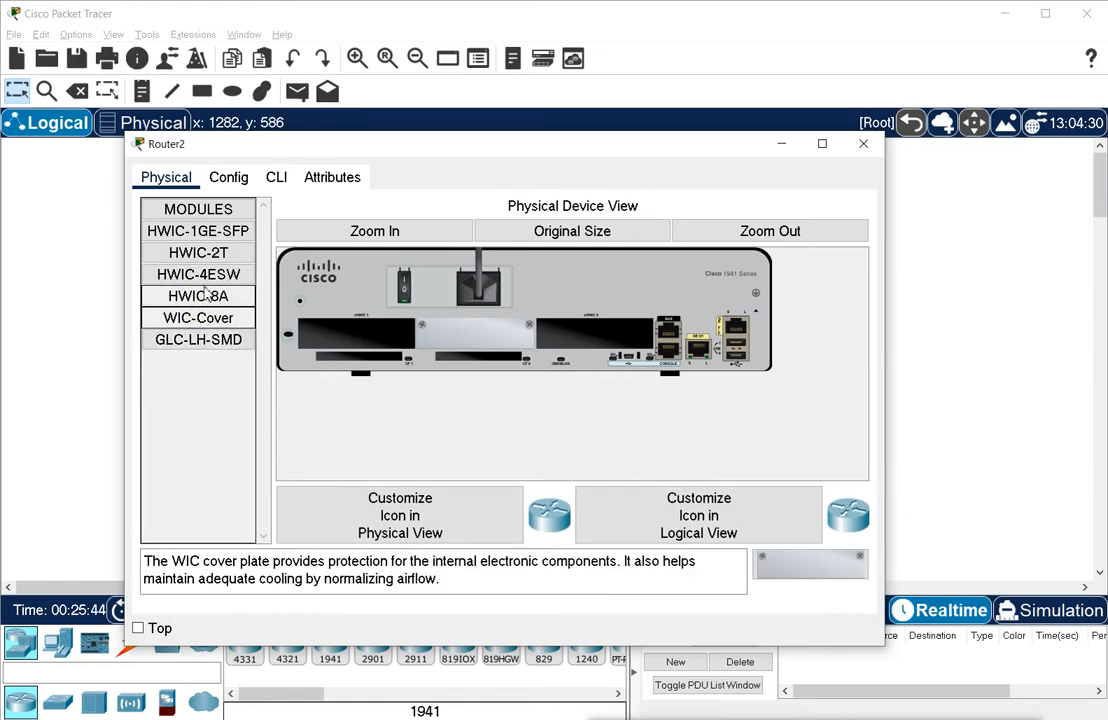
{"action": "left_click", "coordinate": [203, 294]}
{"action": "left_click", "coordinate": [198, 274]}
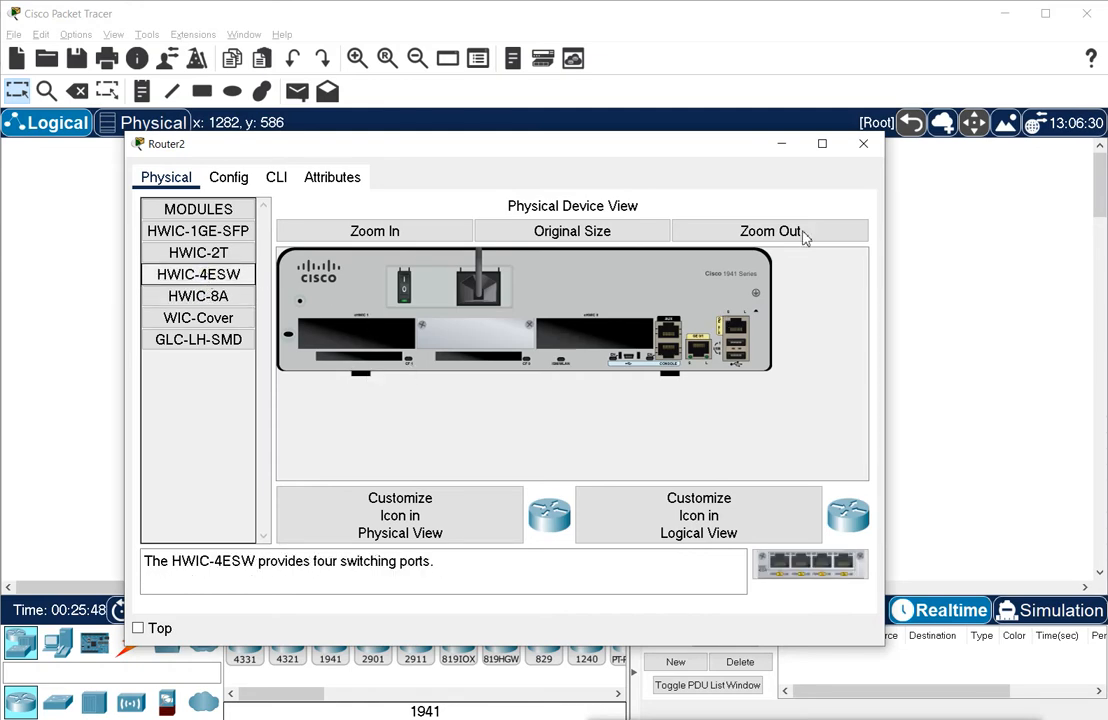
{"action": "left_click", "coordinate": [862, 145]}
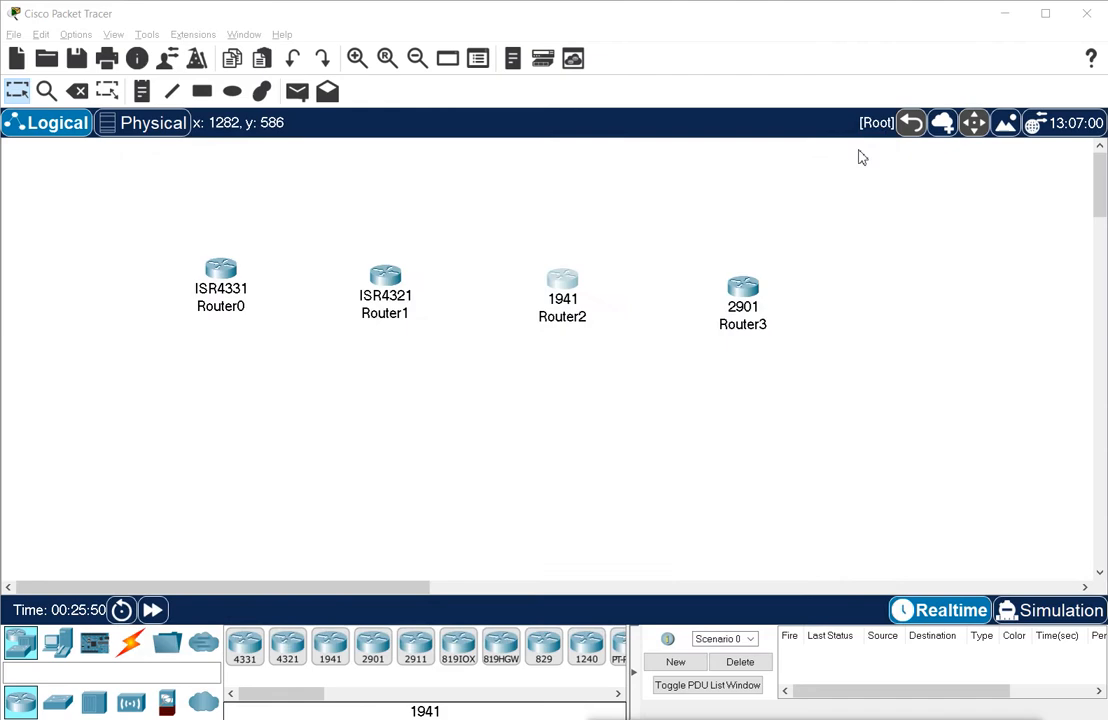
Examine Router3's 2901 chassis and its HWIC-4ESW, HWIC-8A, WIC-Cover and GLC-LH-SMD modules, and close the device window.
{"action": "left_click", "coordinate": [746, 288]}
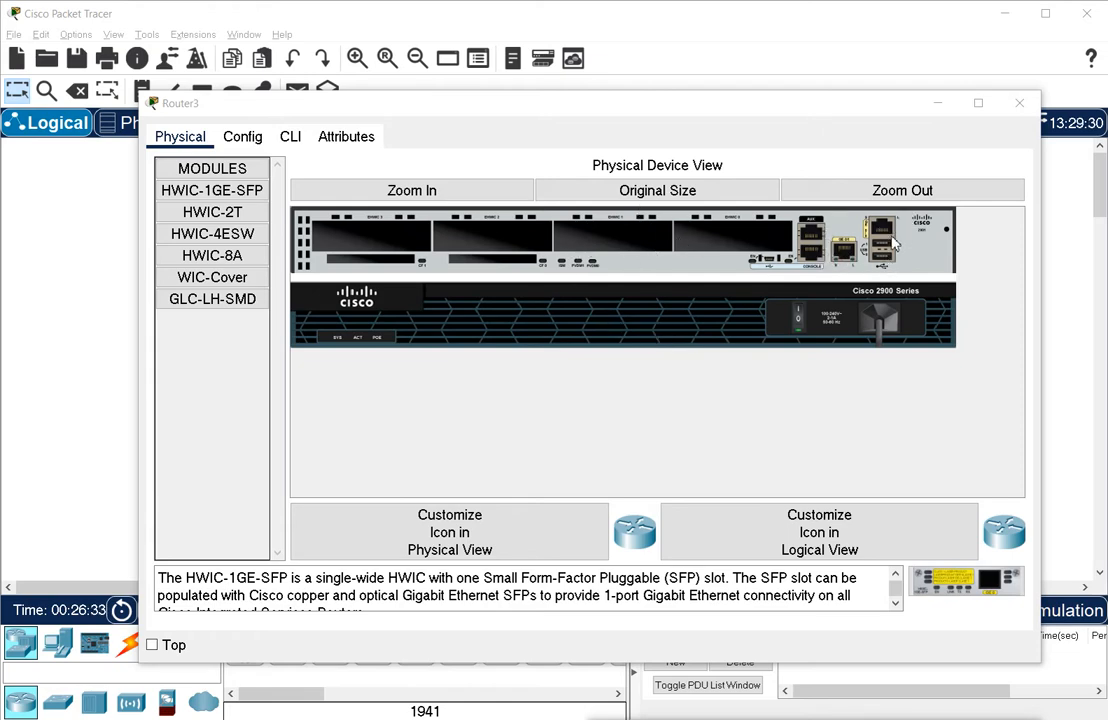
{"action": "left_click", "coordinate": [245, 236]}
{"action": "left_click", "coordinate": [242, 256]}
{"action": "left_click", "coordinate": [240, 278]}
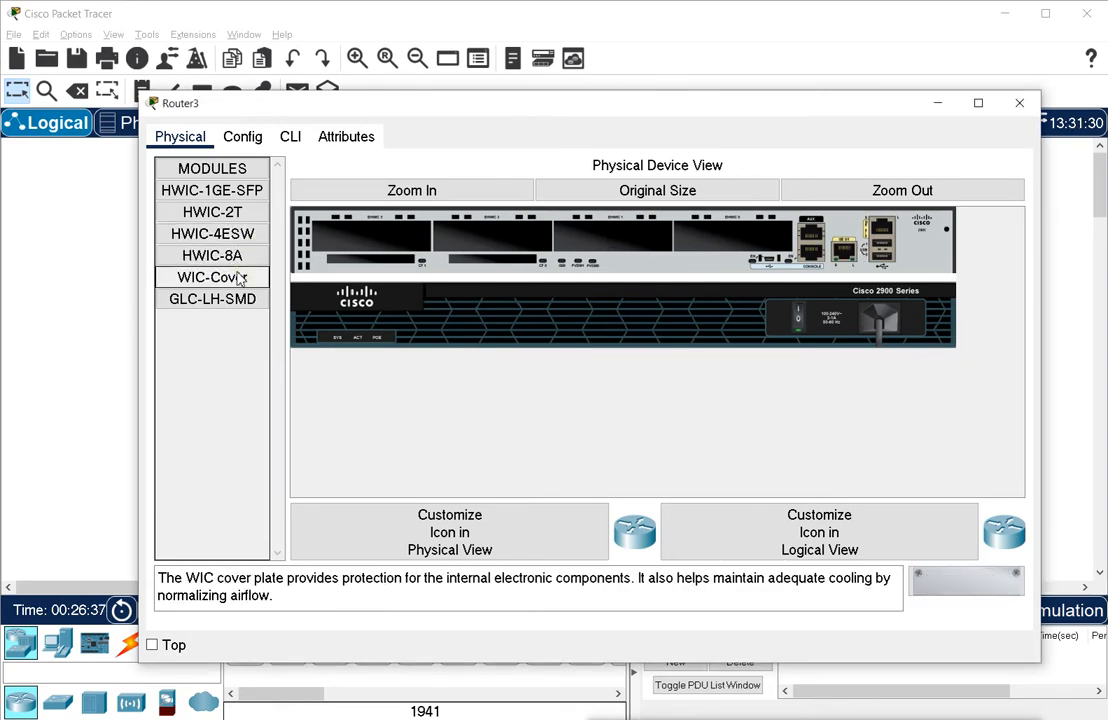
{"action": "left_click", "coordinate": [232, 298]}
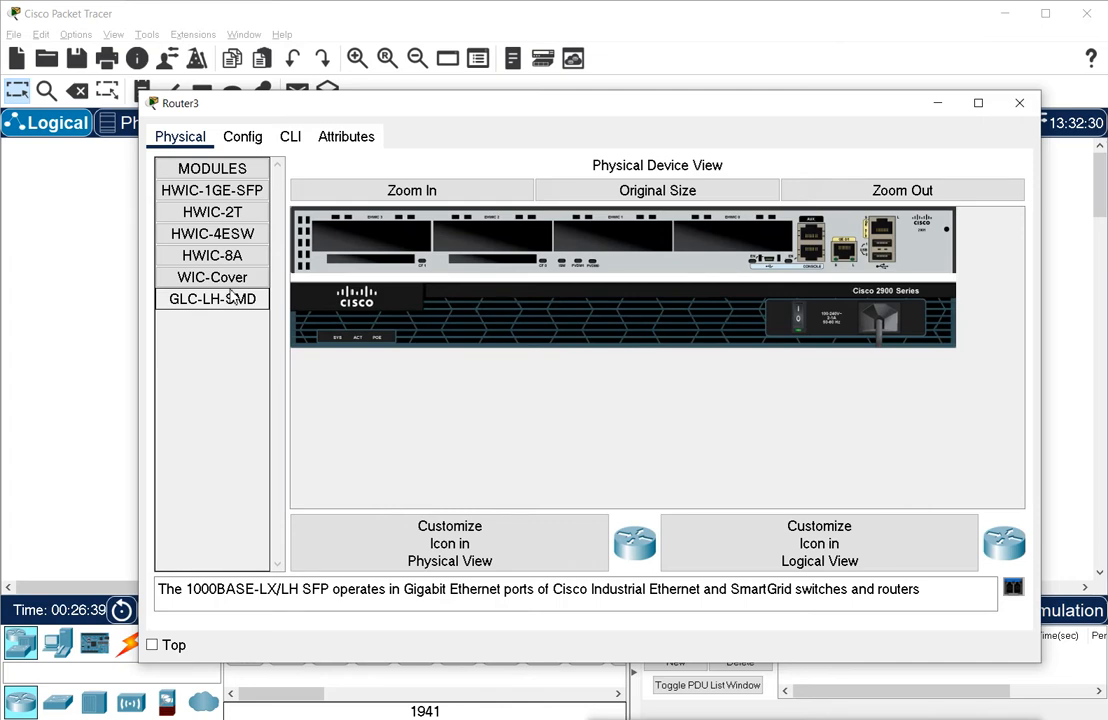
{"action": "left_click", "coordinate": [1019, 103]}
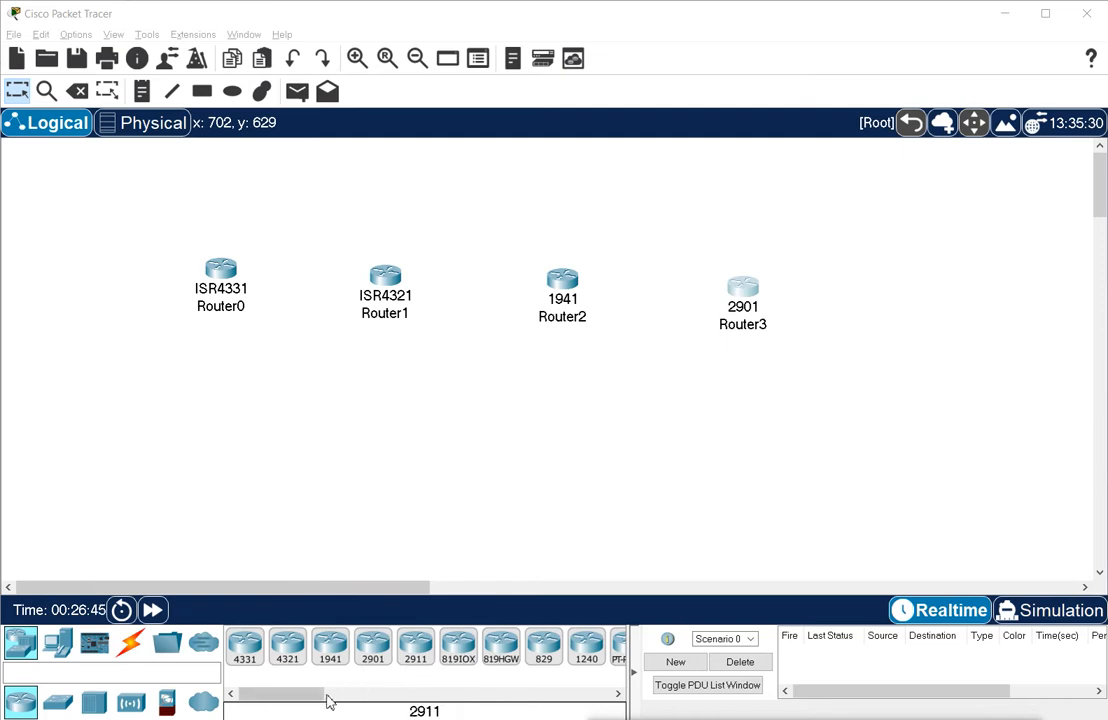
Find the 2811 model among the available routers and place one below the 2901 router in the workspace.
{"action": "left_click_drag", "start_coordinate": [315, 703], "coordinate": [359, 698]}
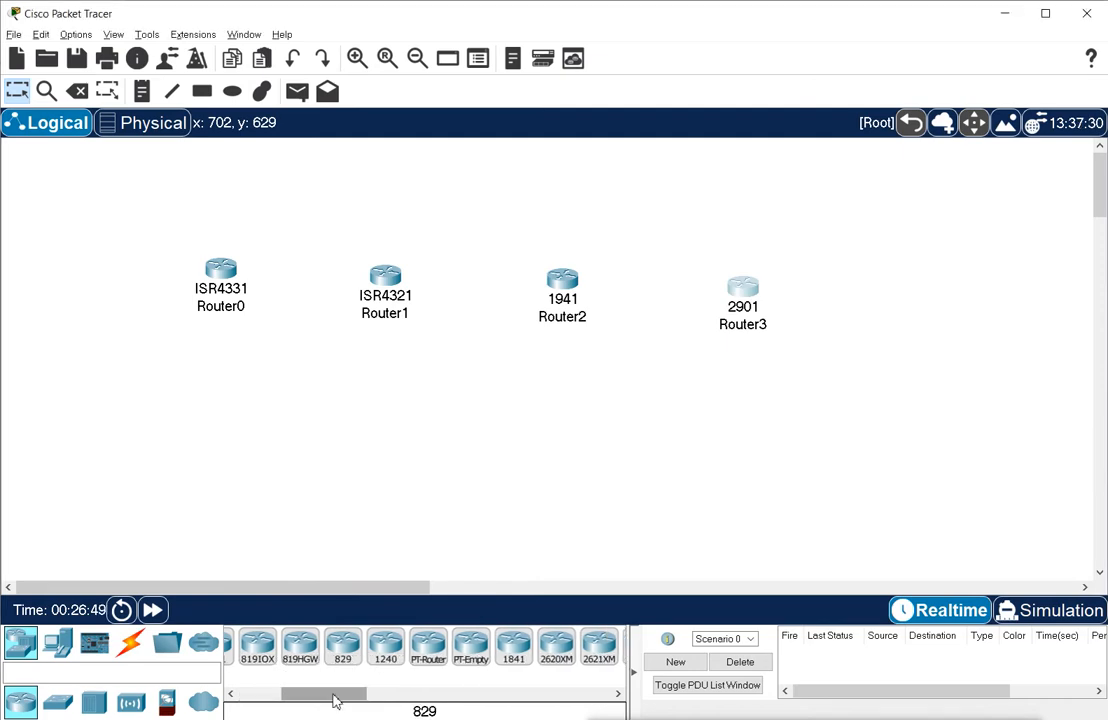
{"action": "left_click_drag", "start_coordinate": [335, 701], "coordinate": [362, 701]}
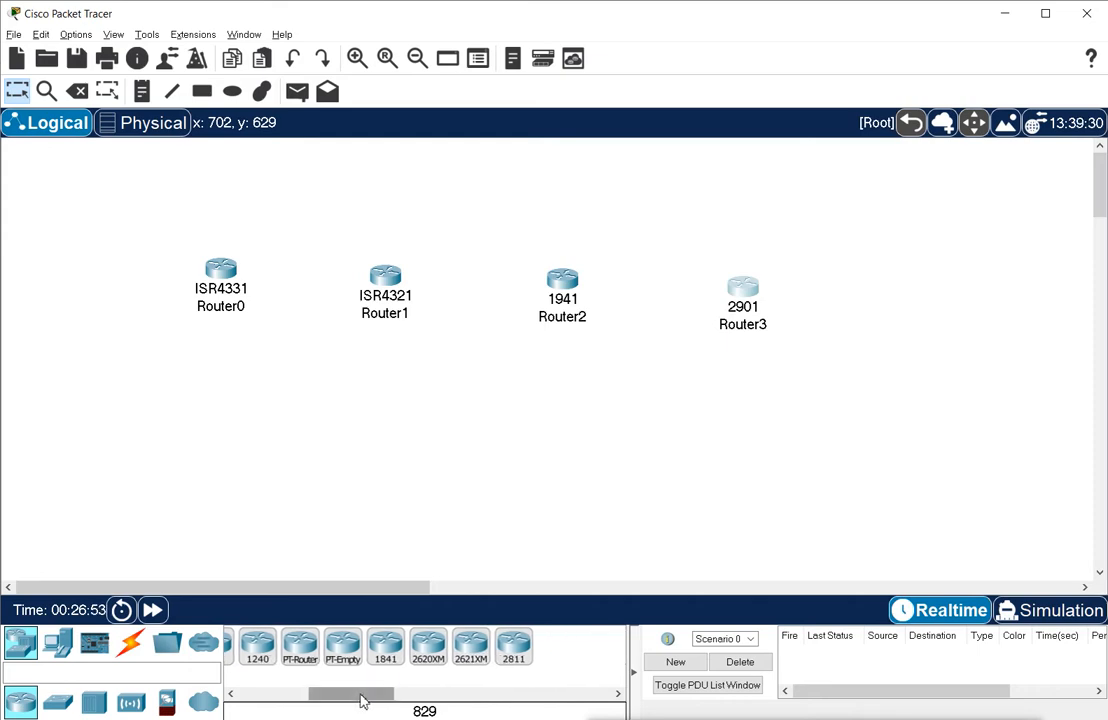
{"action": "mouse_move", "coordinate": [362, 701]}
{"action": "left_mouse_down"}
{"action": "mouse_move", "coordinate": [295, 701]}
{"action": "mouse_move", "coordinate": [354, 700]}
{"action": "left_mouse_up"}
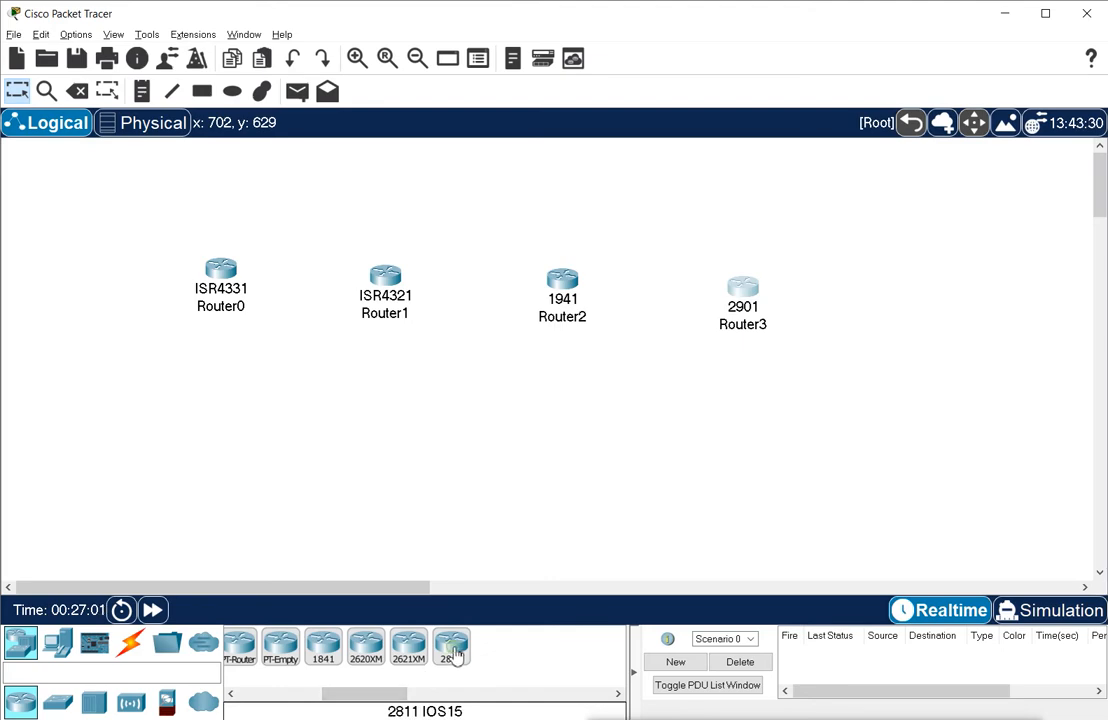
{"action": "left_click_drag", "start_coordinate": [453, 652], "coordinate": [730, 382]}
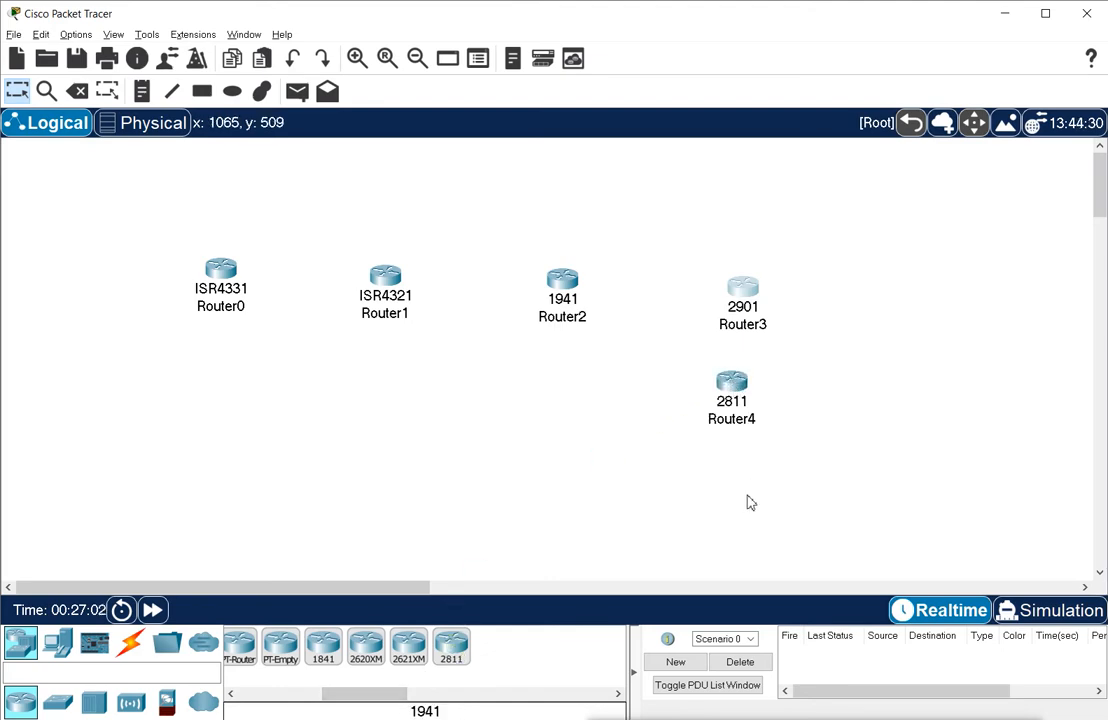
Open the 2811 router and examine its chassis and the NM-1E, NM-4E, NM-8AM and NM-ESW-161 module descriptions.
{"action": "left_click", "coordinate": [733, 389]}
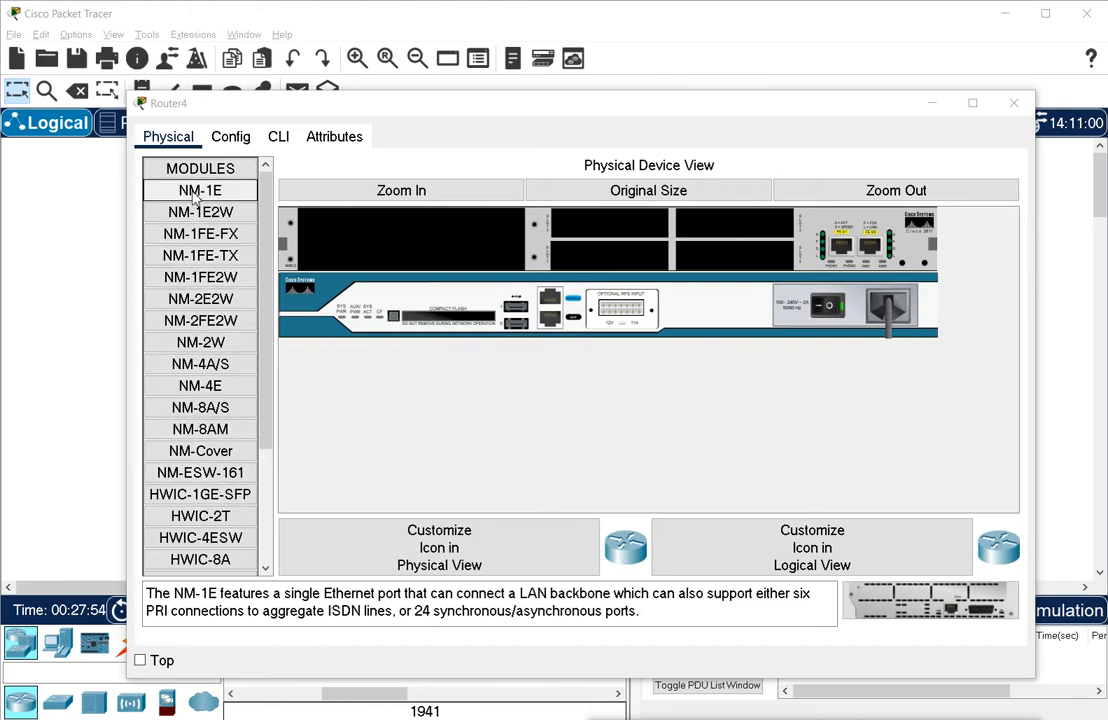
{"action": "left_click", "coordinate": [202, 409]}
{"action": "left_click", "coordinate": [190, 386]}
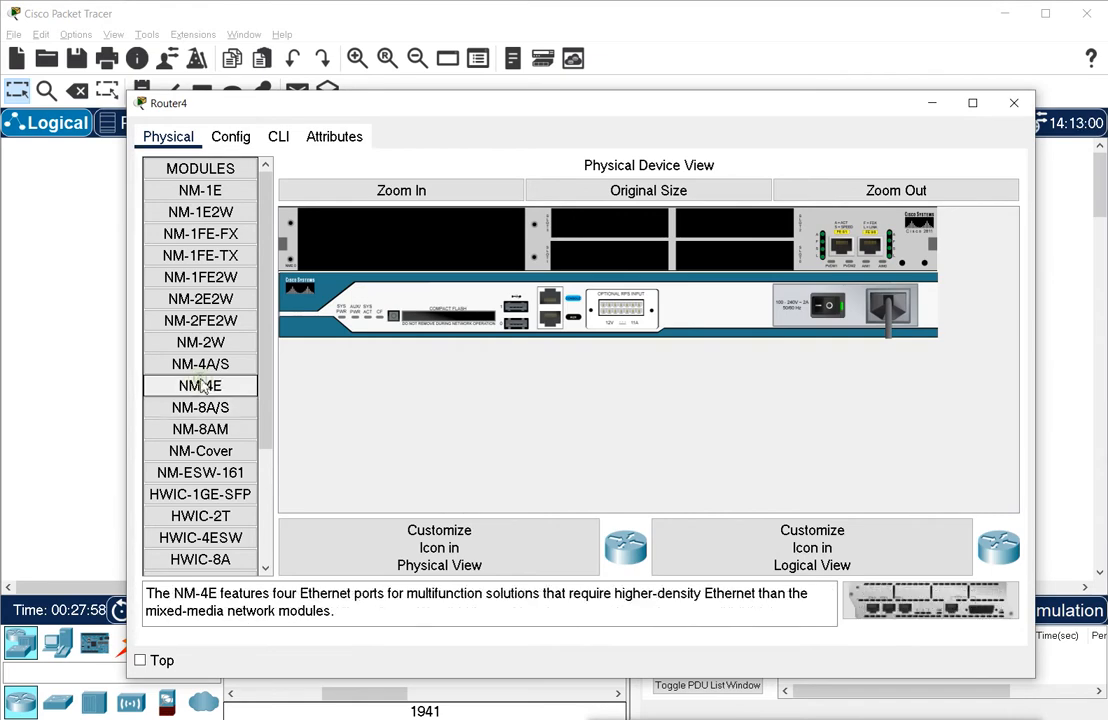
{"action": "left_click", "coordinate": [207, 430]}
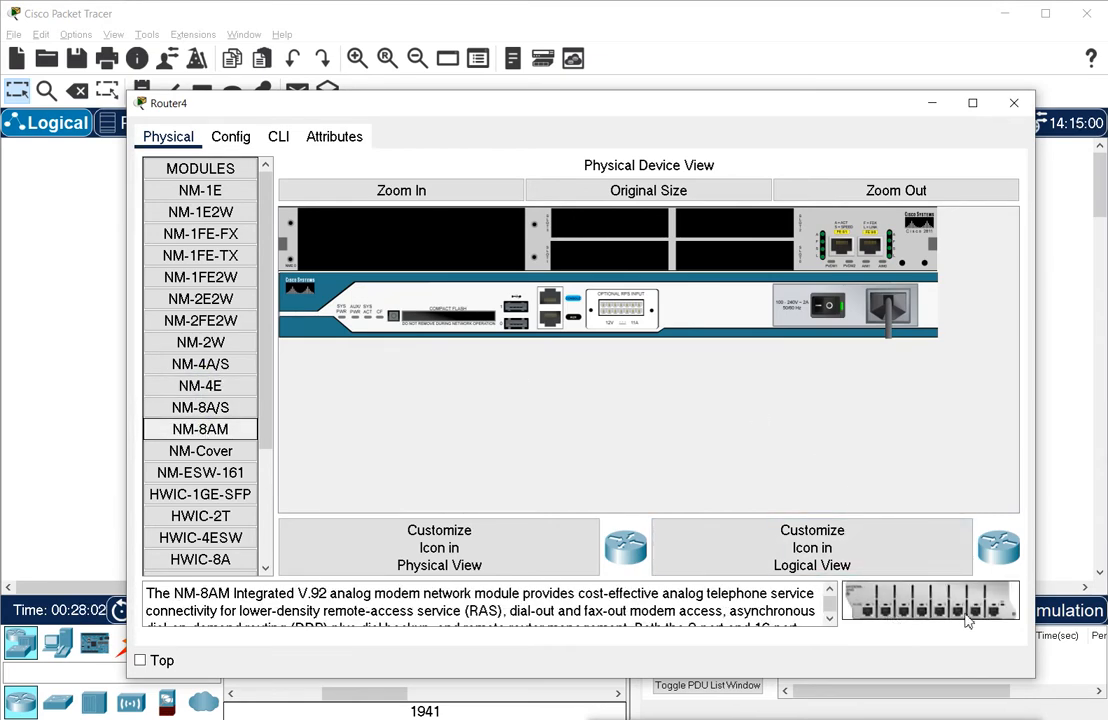
{"action": "left_click", "coordinate": [199, 410]}
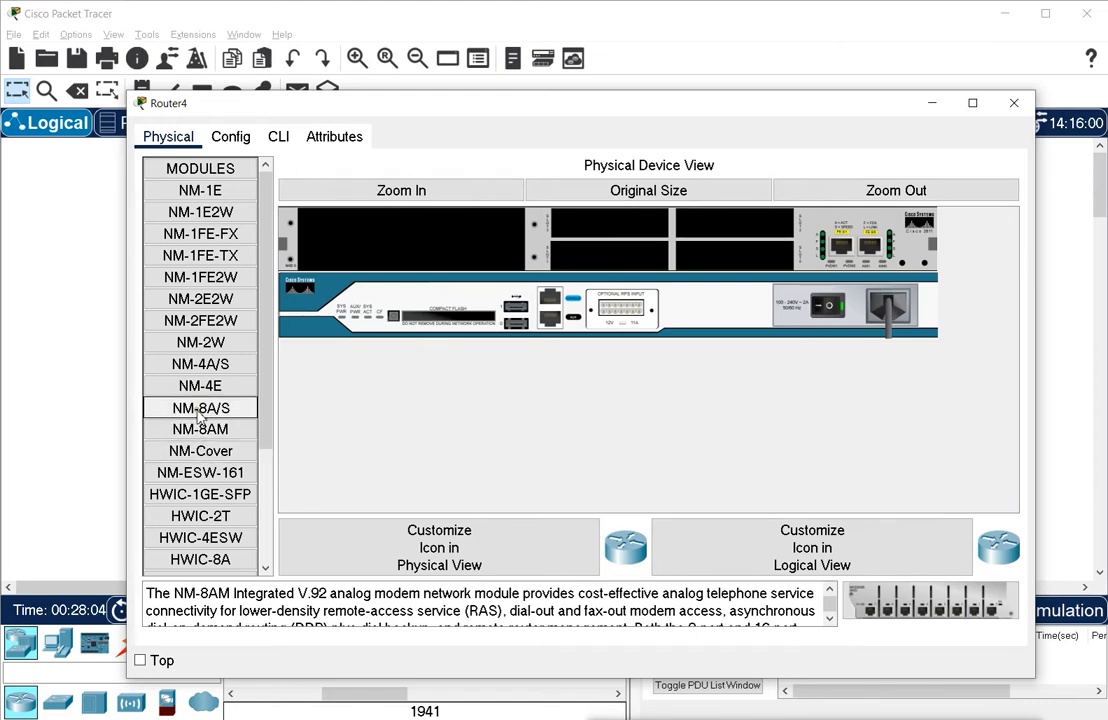
{"action": "left_click", "coordinate": [166, 433]}
{"action": "left_click", "coordinate": [200, 476]}
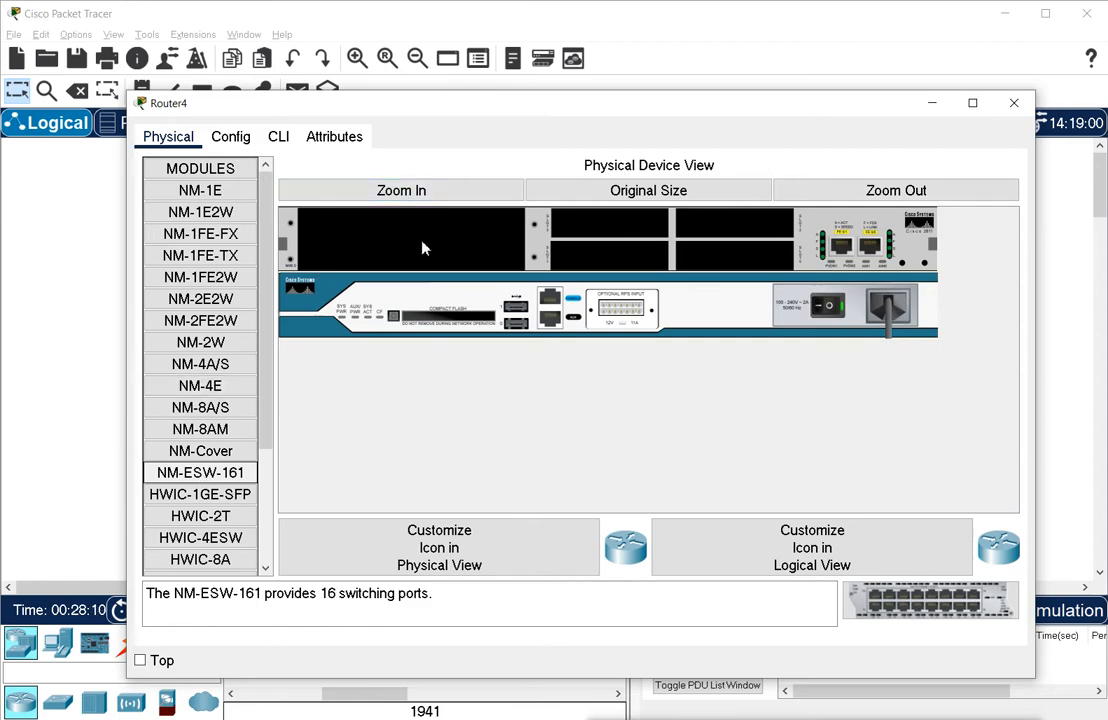
Examine Router4's NM-1FE2W, NM-8A/S, HWIC-1GE-SFP, NM-1E2W and NM-1FE-TX modules, and close the device window.
{"action": "left_click", "coordinate": [172, 280]}
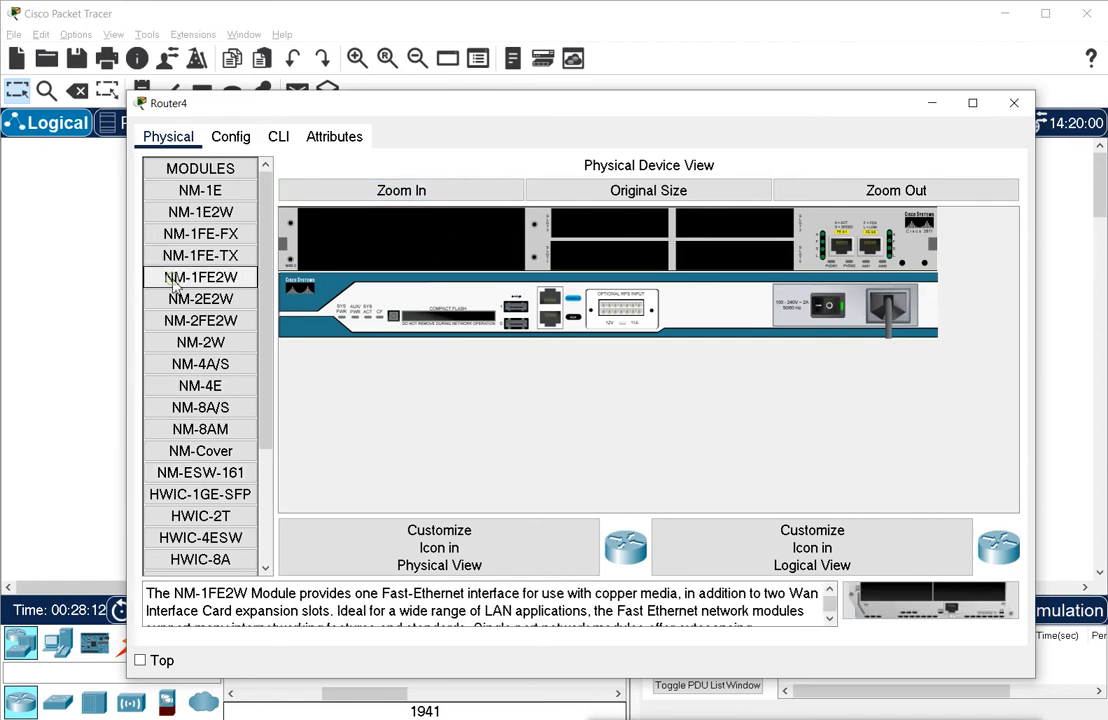
{"action": "left_click", "coordinate": [200, 407]}
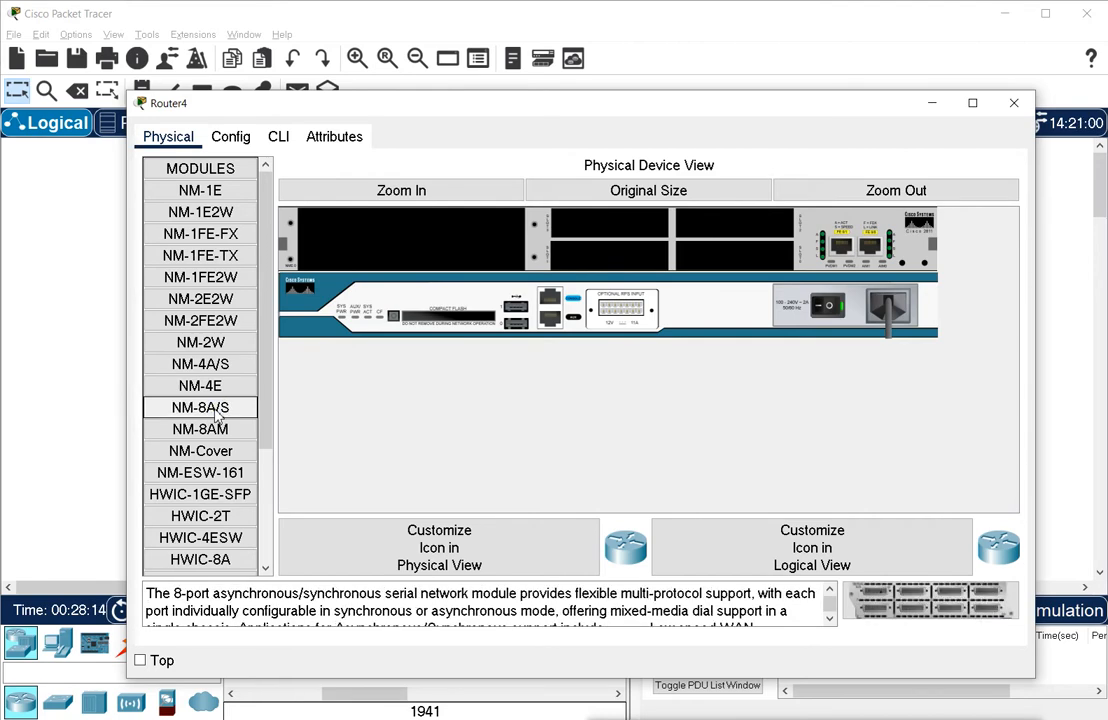
{"action": "left_click", "coordinate": [214, 499]}
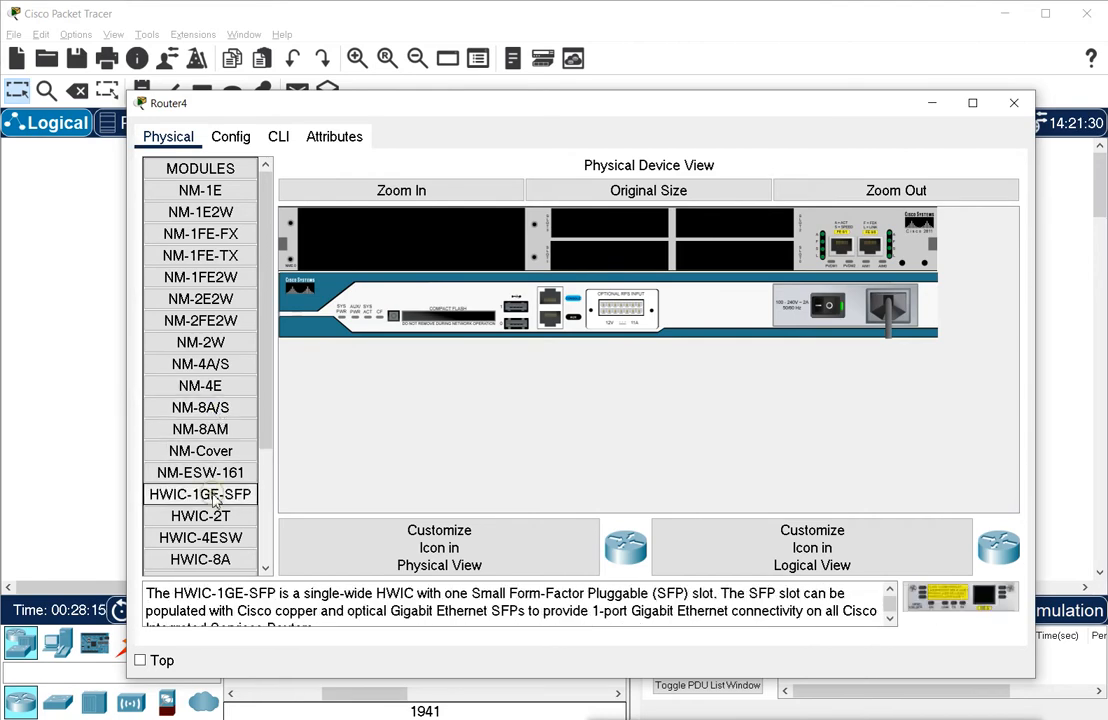
{"action": "left_click", "coordinate": [225, 195]}
{"action": "left_click", "coordinate": [226, 211]}
{"action": "left_click", "coordinate": [207, 255]}
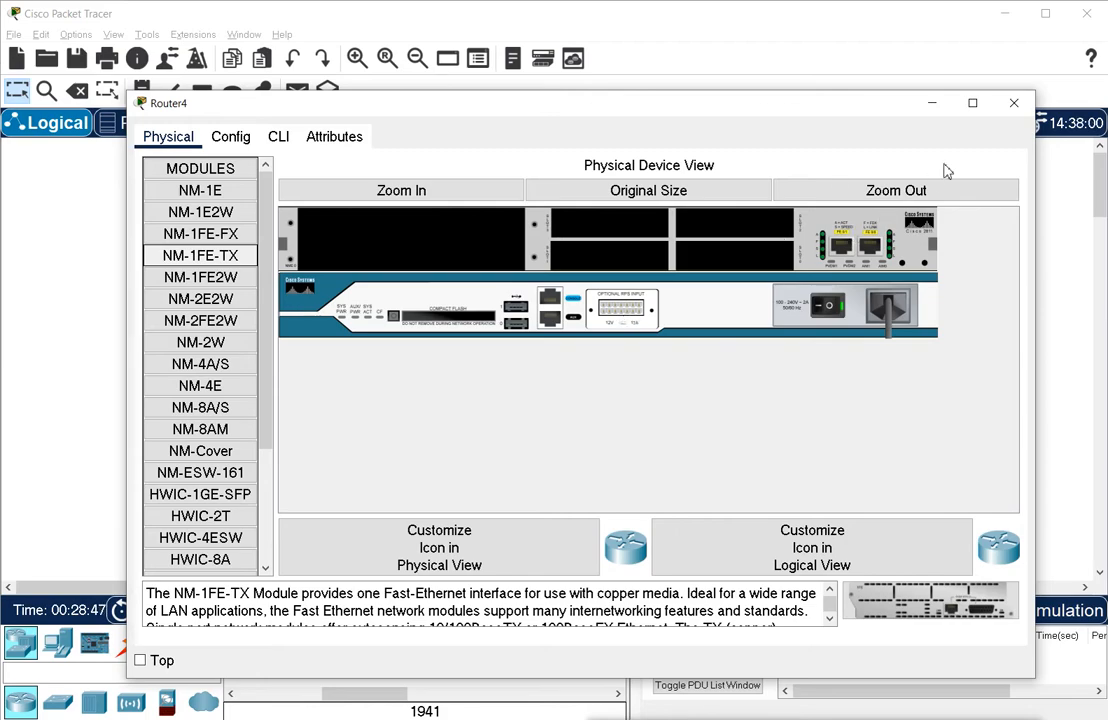
{"action": "left_click", "coordinate": [1013, 105]}
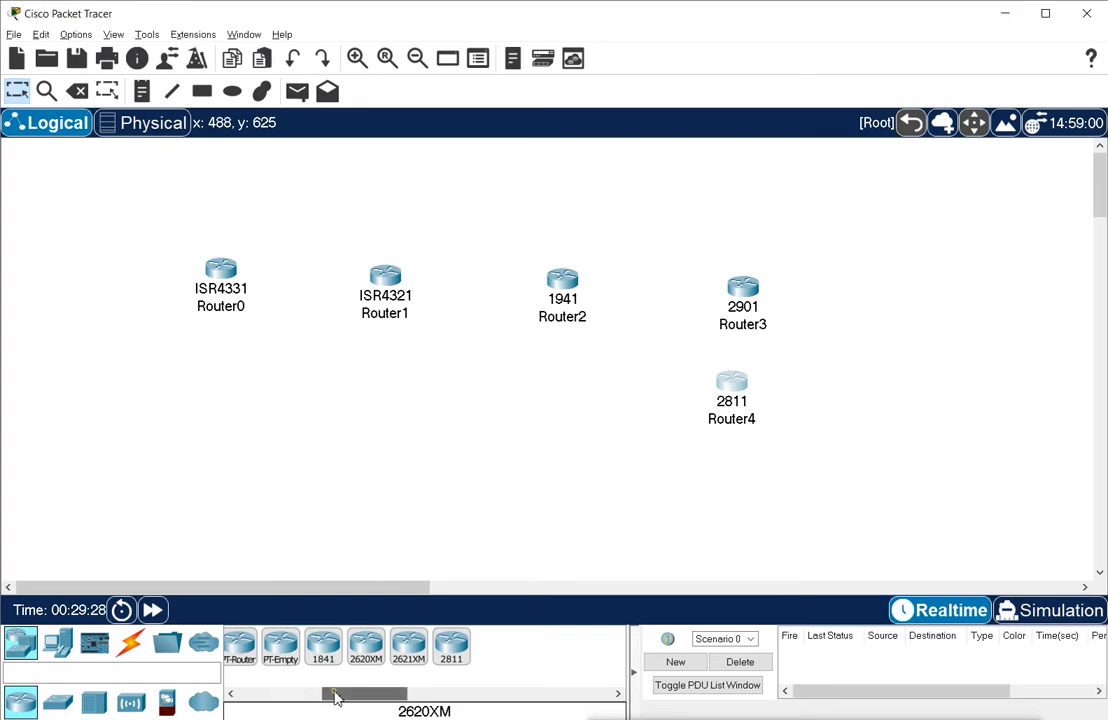
Compare the available router and switch models, place a 2960 switch below Router1 and Router2, and examine its physical view.
{"action": "left_click_drag", "start_coordinate": [329, 694], "coordinate": [237, 709]}
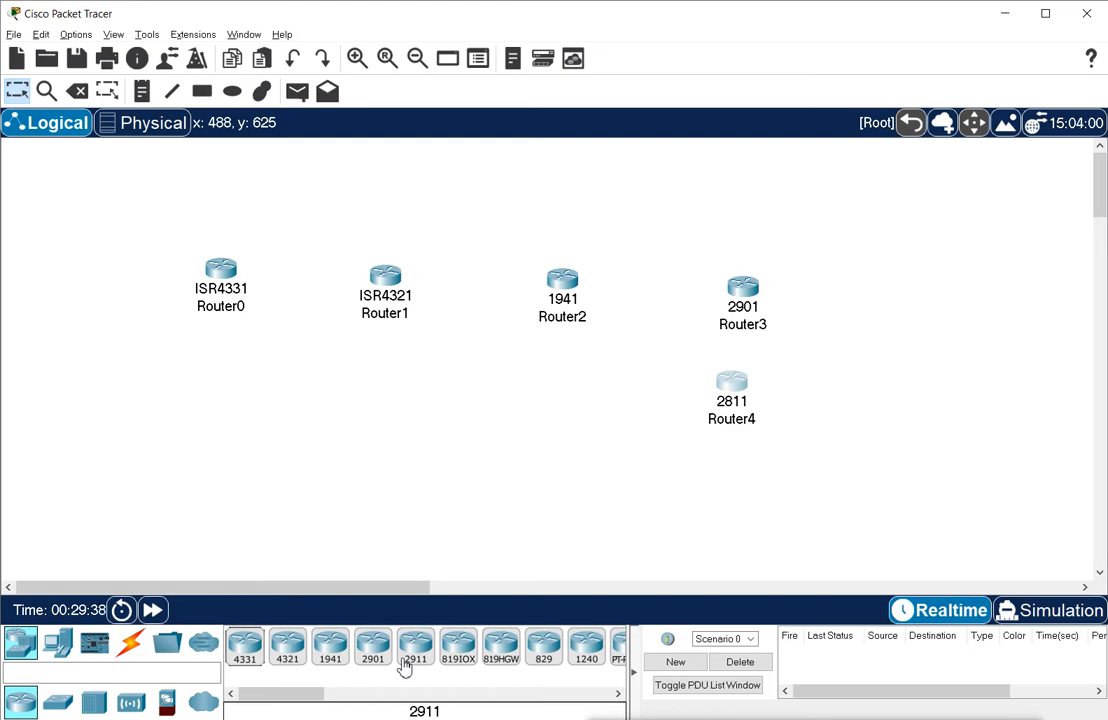
{"action": "left_click", "coordinate": [57, 706]}
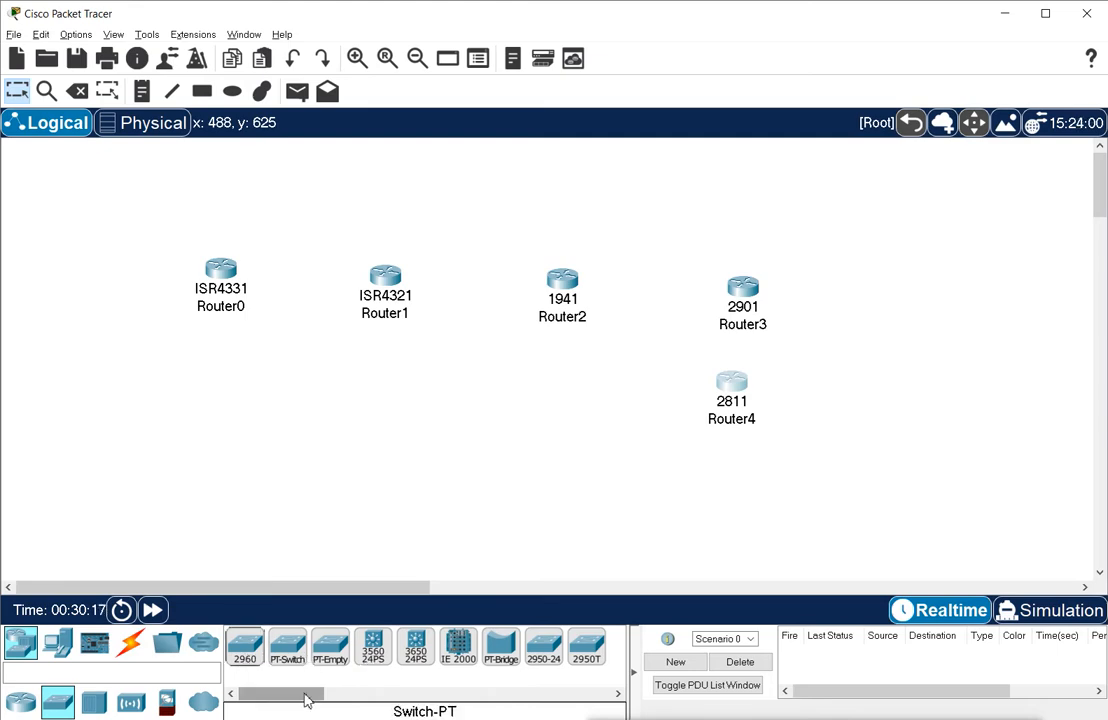
{"action": "left_click_drag", "start_coordinate": [307, 700], "coordinate": [267, 700]}
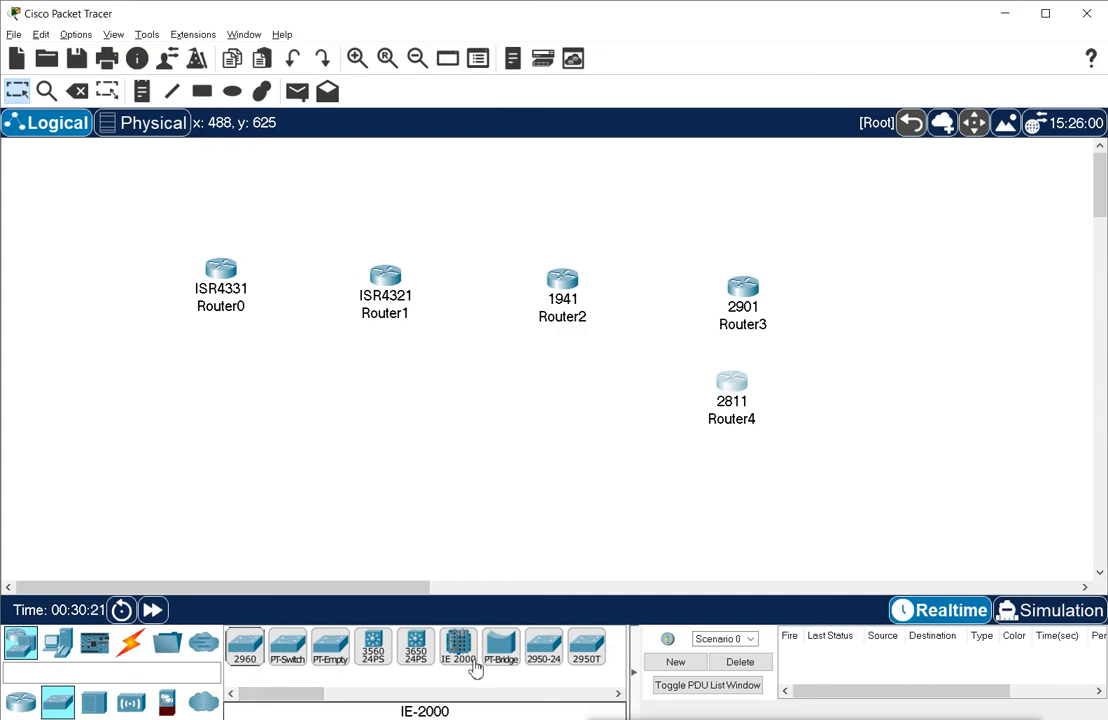
{"action": "left_click", "coordinate": [16, 706]}
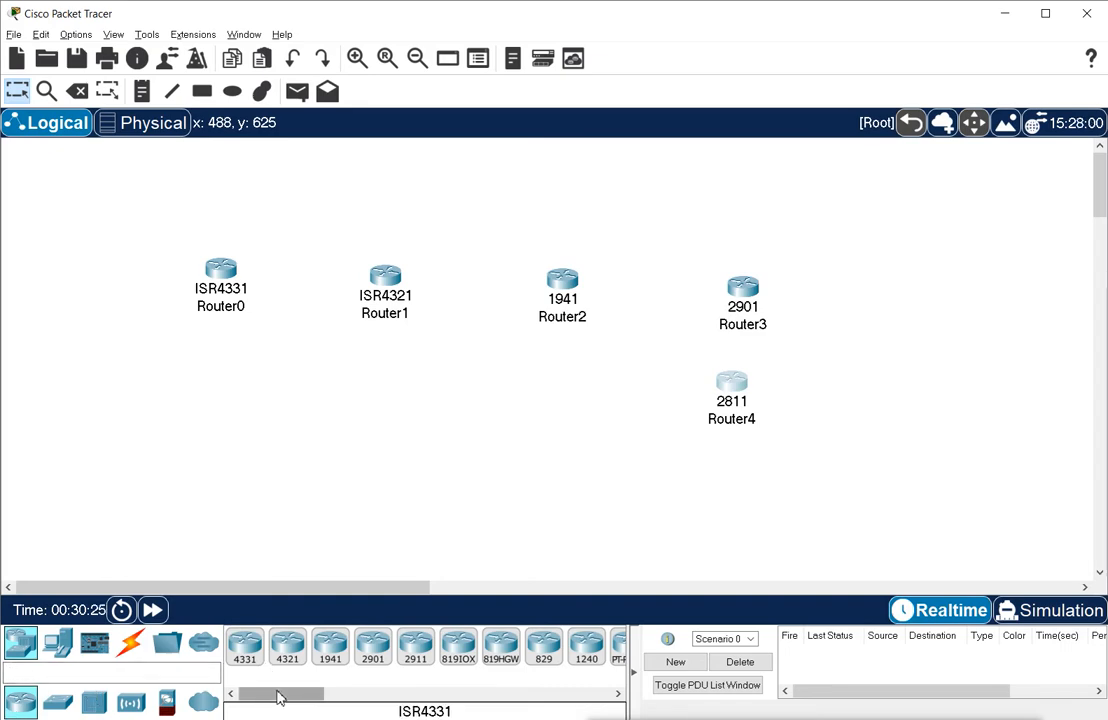
{"action": "mouse_move", "coordinate": [278, 694]}
{"action": "left_mouse_down"}
{"action": "mouse_move", "coordinate": [376, 700]}
{"action": "mouse_move", "coordinate": [265, 697]}
{"action": "left_mouse_up"}
{"action": "left_click", "coordinate": [57, 703]}
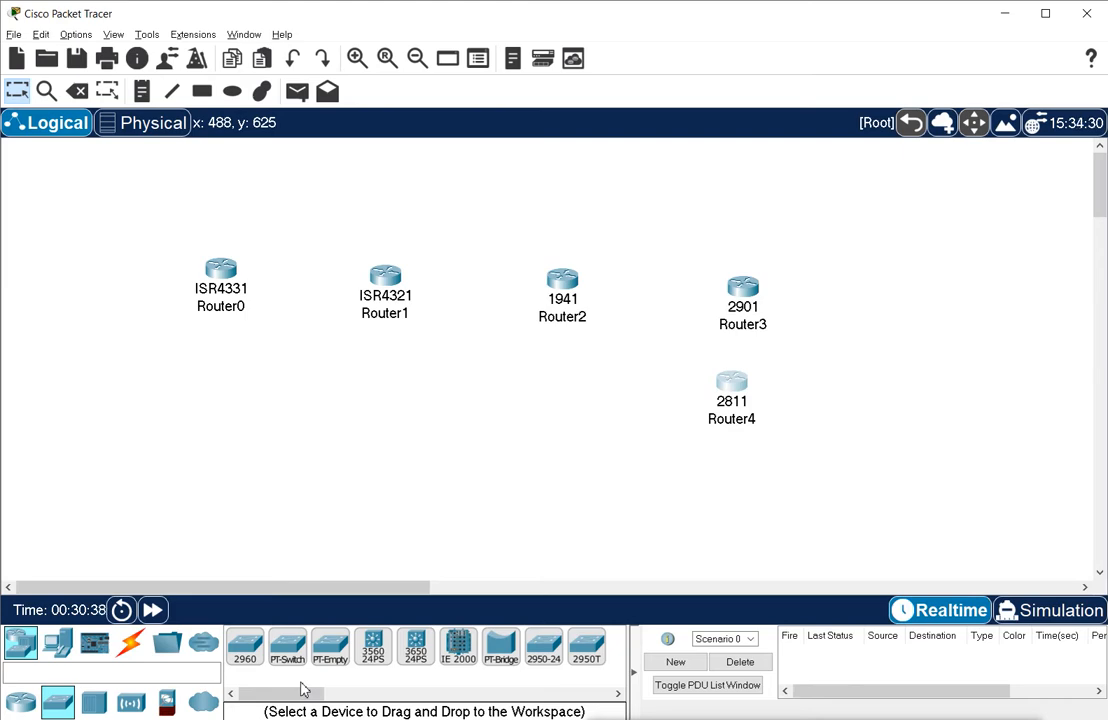
{"action": "left_click_drag", "start_coordinate": [244, 650], "coordinate": [466, 436]}
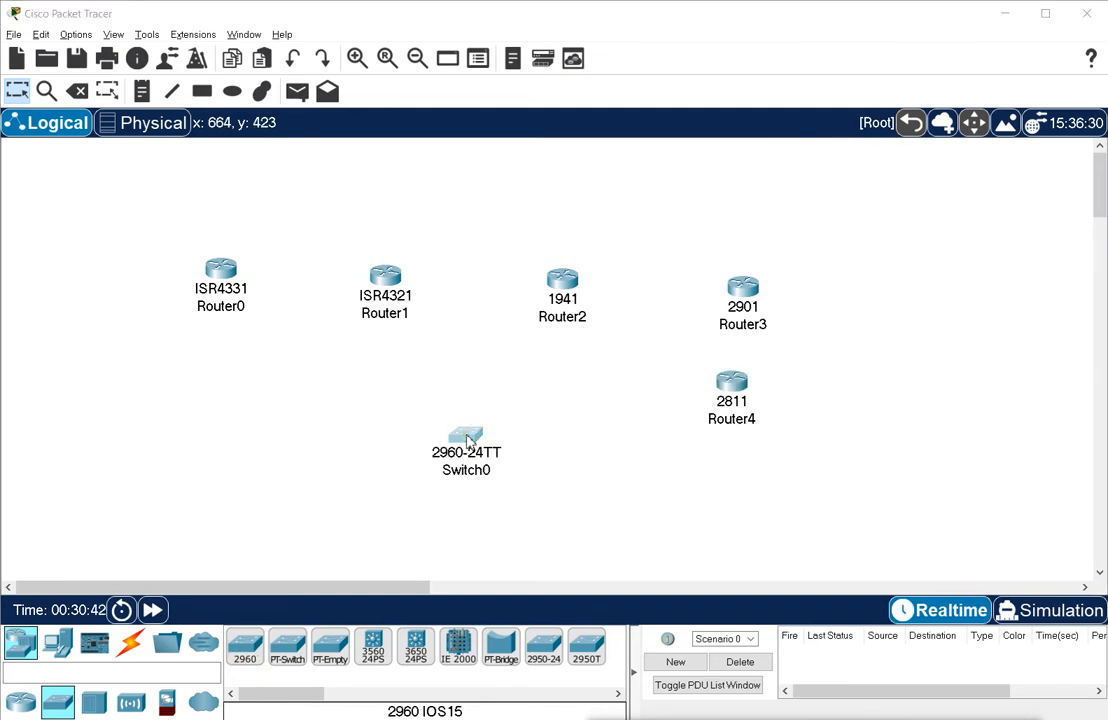
{"action": "left_click", "coordinate": [467, 440]}
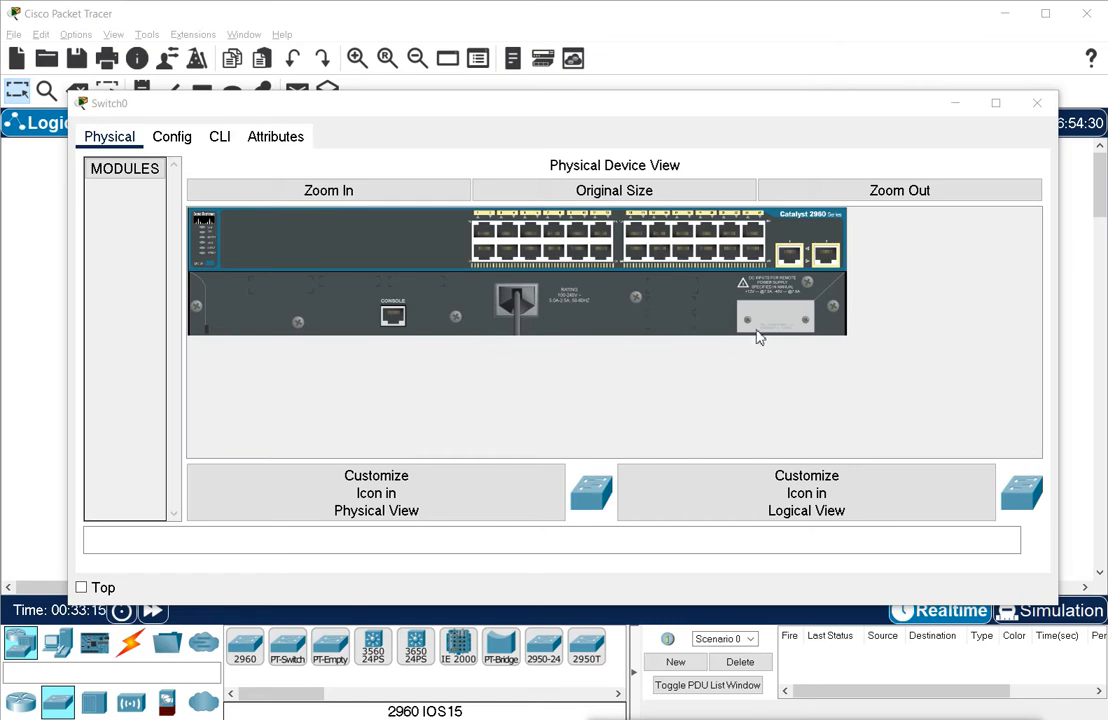
{"action": "left_click", "coordinate": [1037, 104]}
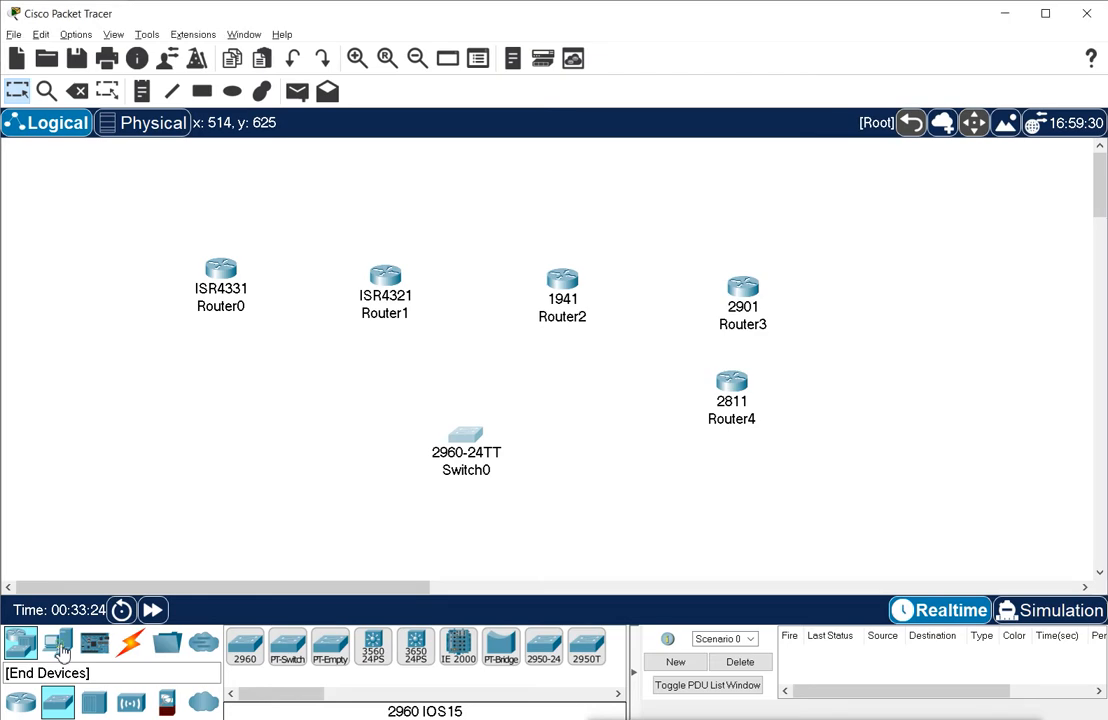
Look through the available end devices and place a PC and a laptop side by side to the left of the 2960 switch.
{"action": "left_click", "coordinate": [60, 648]}
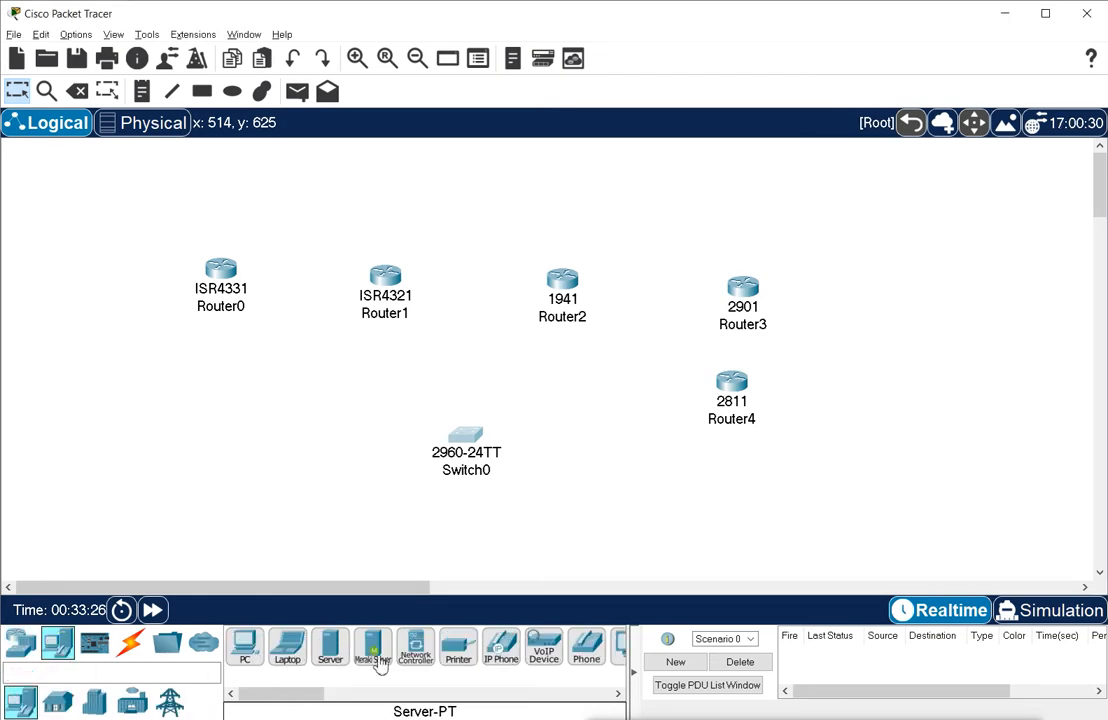
{"action": "left_click", "coordinate": [249, 660]}
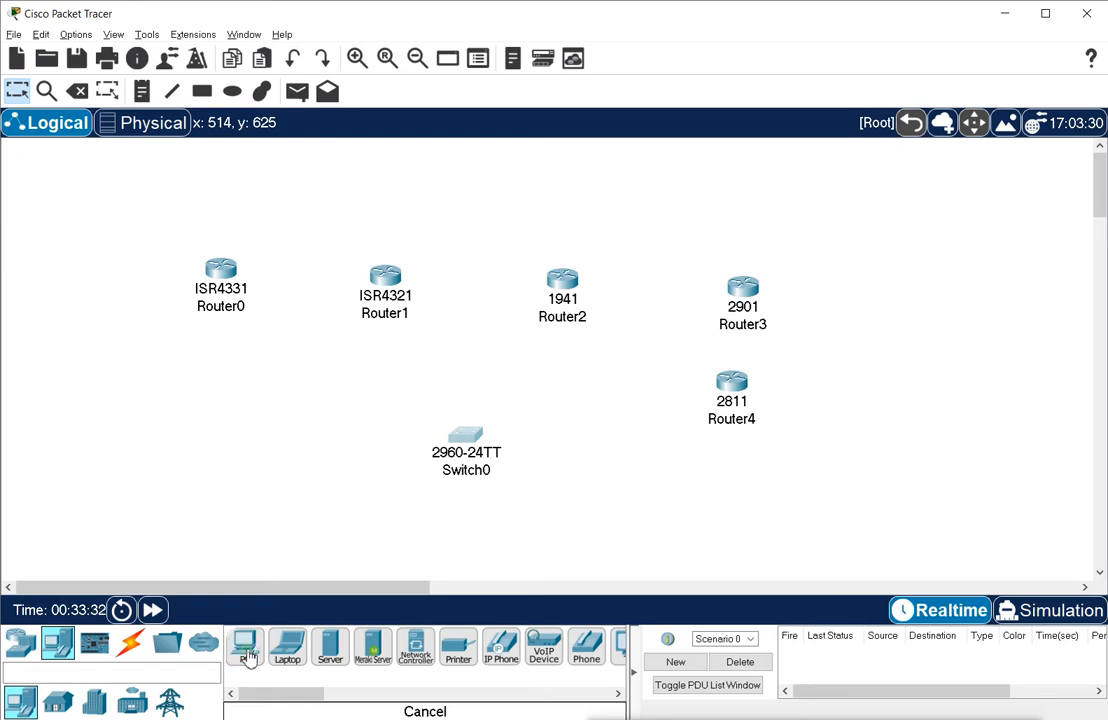
{"action": "left_click", "coordinate": [250, 660]}
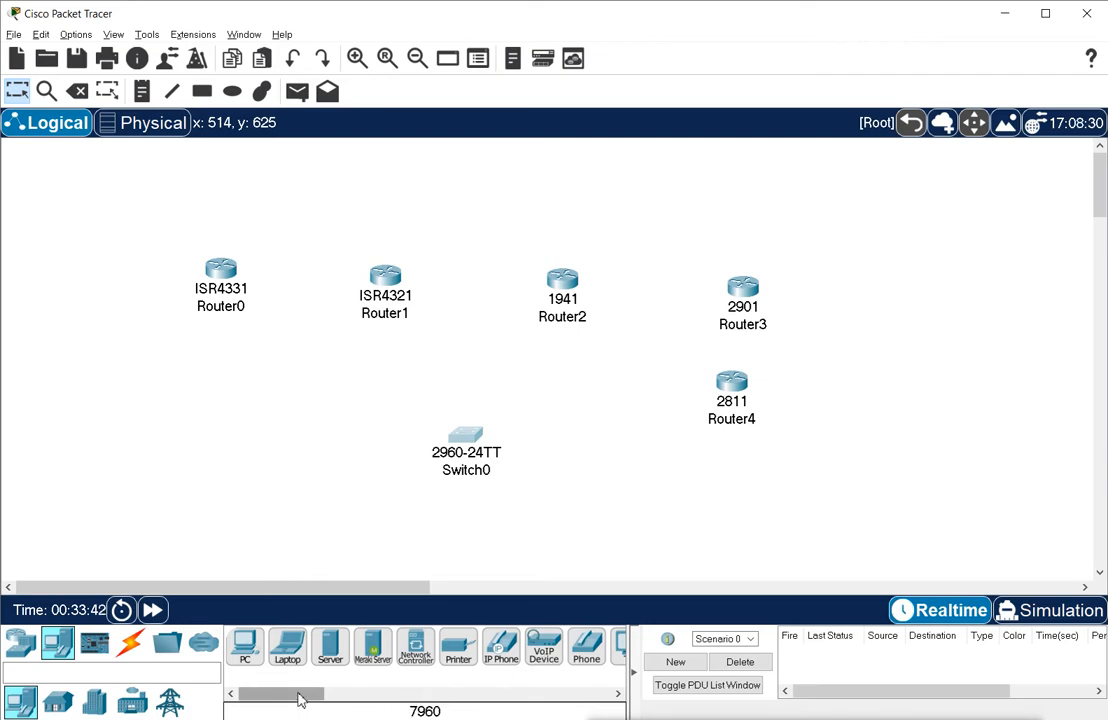
{"action": "left_click_drag", "start_coordinate": [298, 700], "coordinate": [367, 694]}
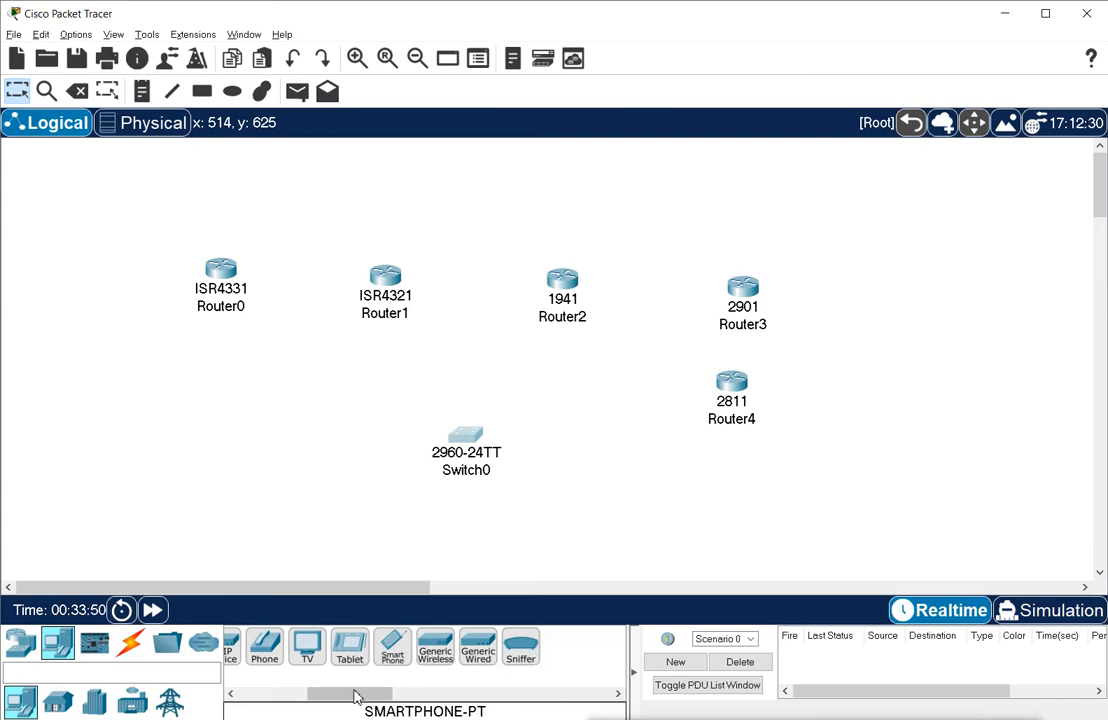
{"action": "left_click_drag", "start_coordinate": [355, 697], "coordinate": [250, 702]}
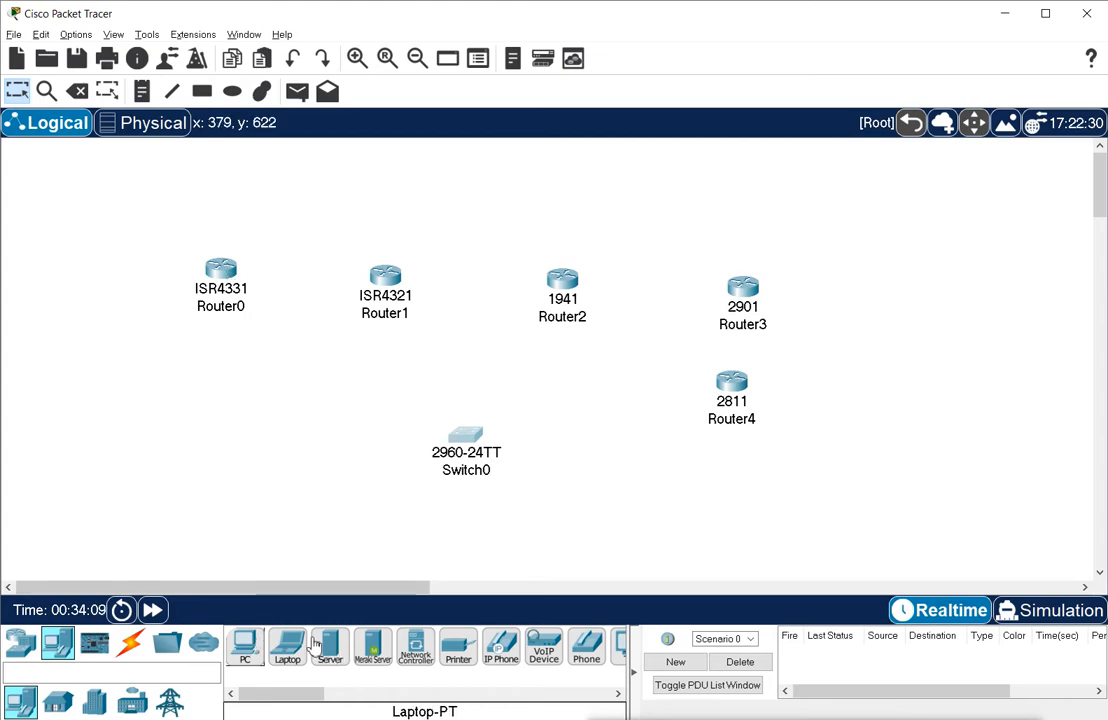
{"action": "left_click", "coordinate": [245, 652]}
{"action": "left_click", "coordinate": [168, 478]}
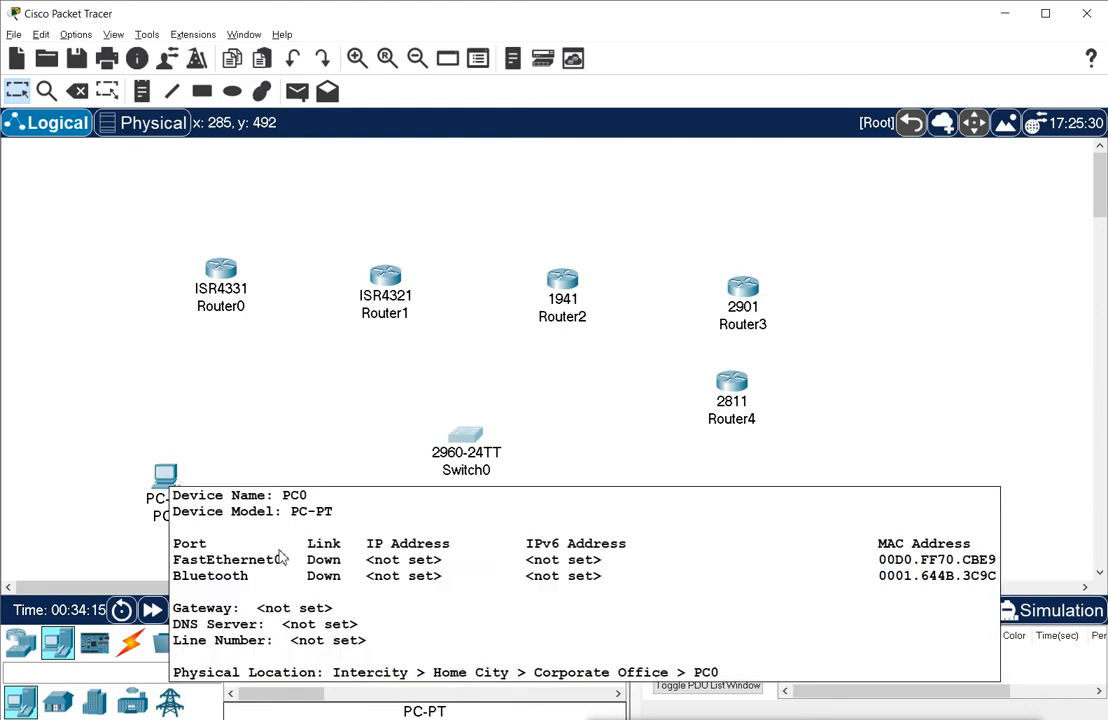
{"action": "left_click", "coordinate": [288, 650]}
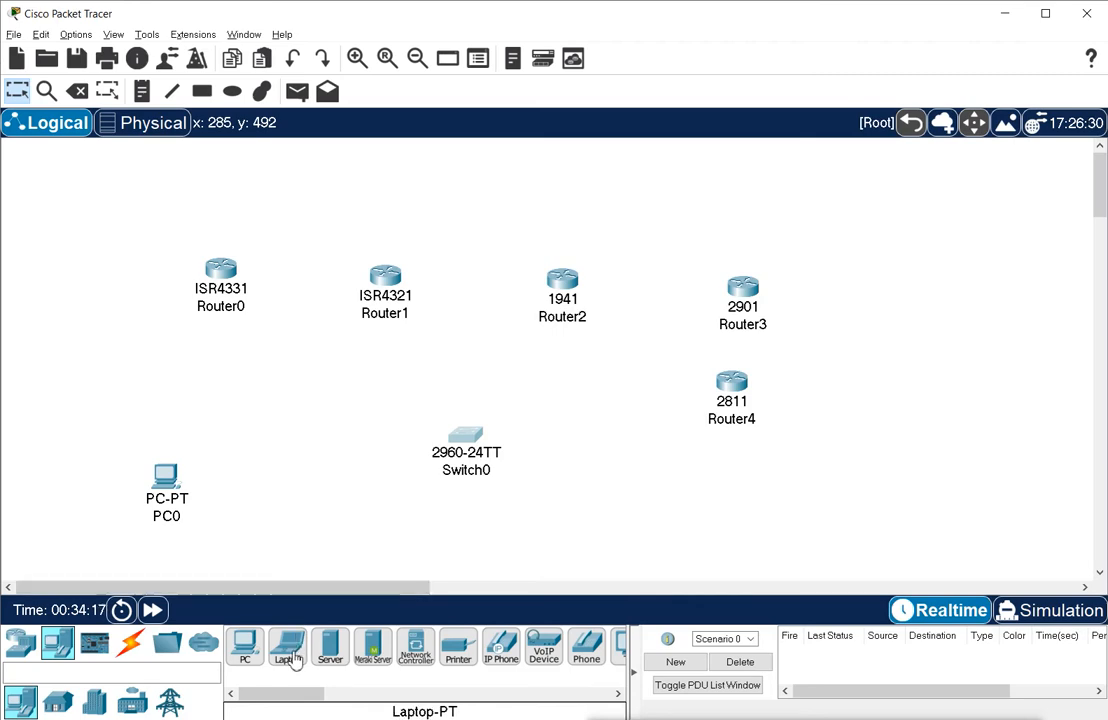
{"action": "left_click", "coordinate": [297, 472]}
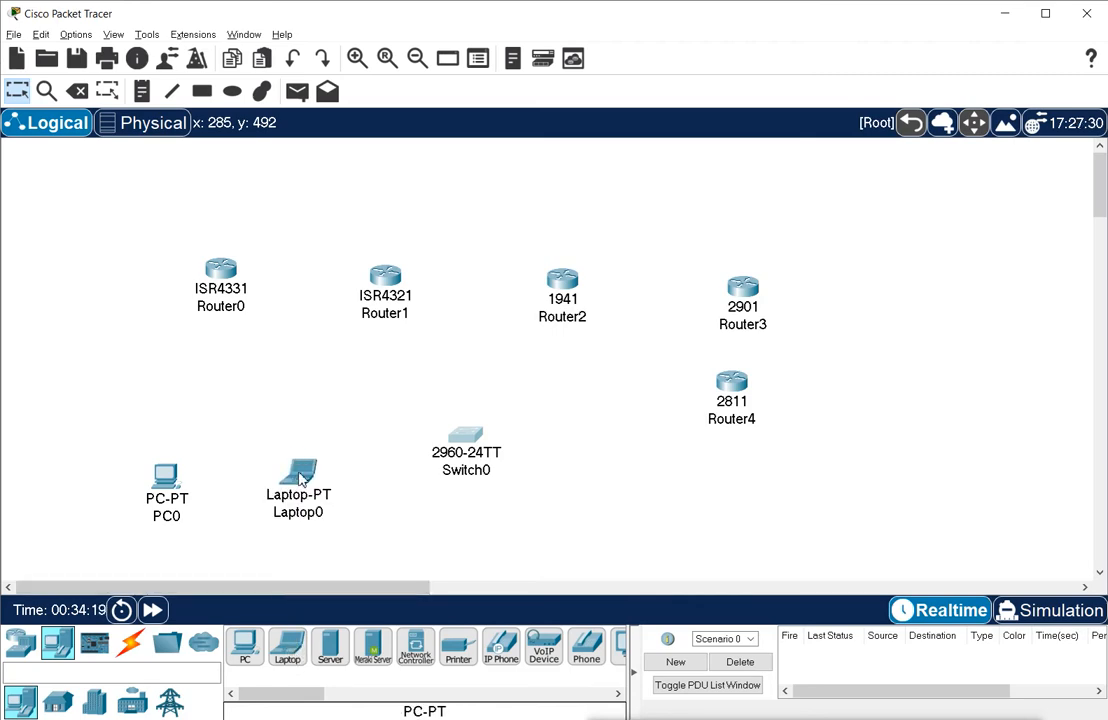
Replace PC0's PT-HOST-NM-1CFE network module with the WMP300N wireless module and close the device window.
{"action": "left_click", "coordinate": [168, 476]}
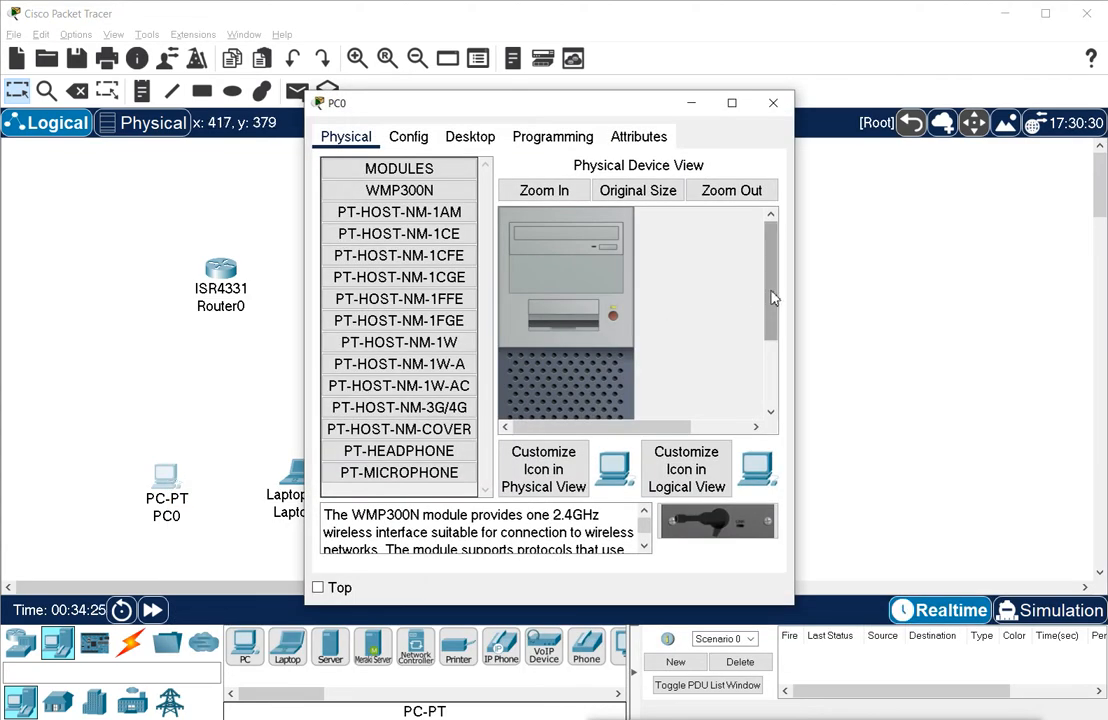
{"action": "left_click_drag", "start_coordinate": [773, 297], "coordinate": [776, 376]}
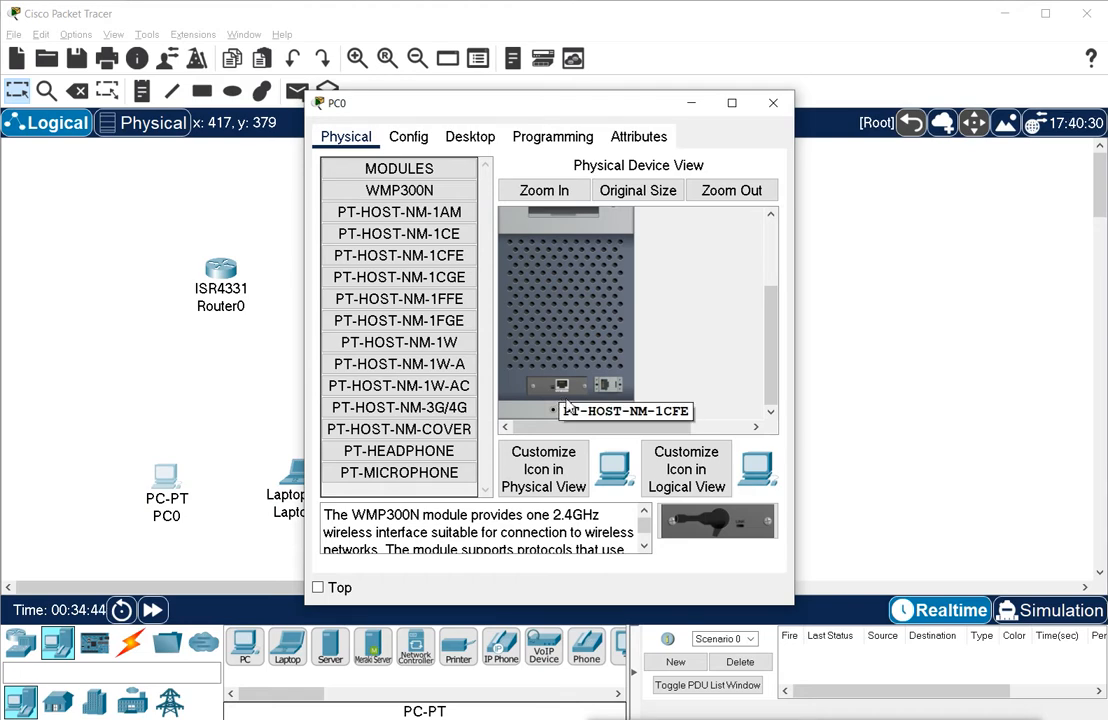
{"action": "mouse_move", "coordinate": [770, 348]}
{"action": "left_mouse_down"}
{"action": "mouse_move", "coordinate": [772, 277]}
{"action": "mouse_move", "coordinate": [771, 333]}
{"action": "left_mouse_up"}
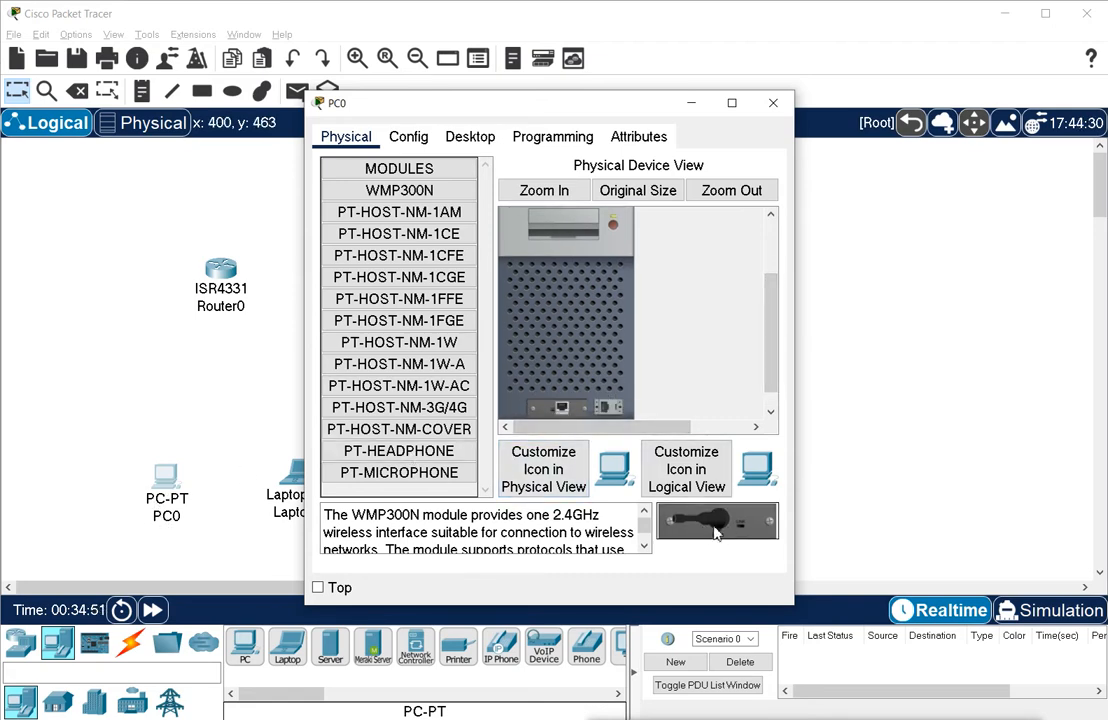
{"action": "left_click_drag", "start_coordinate": [716, 531], "coordinate": [561, 410]}
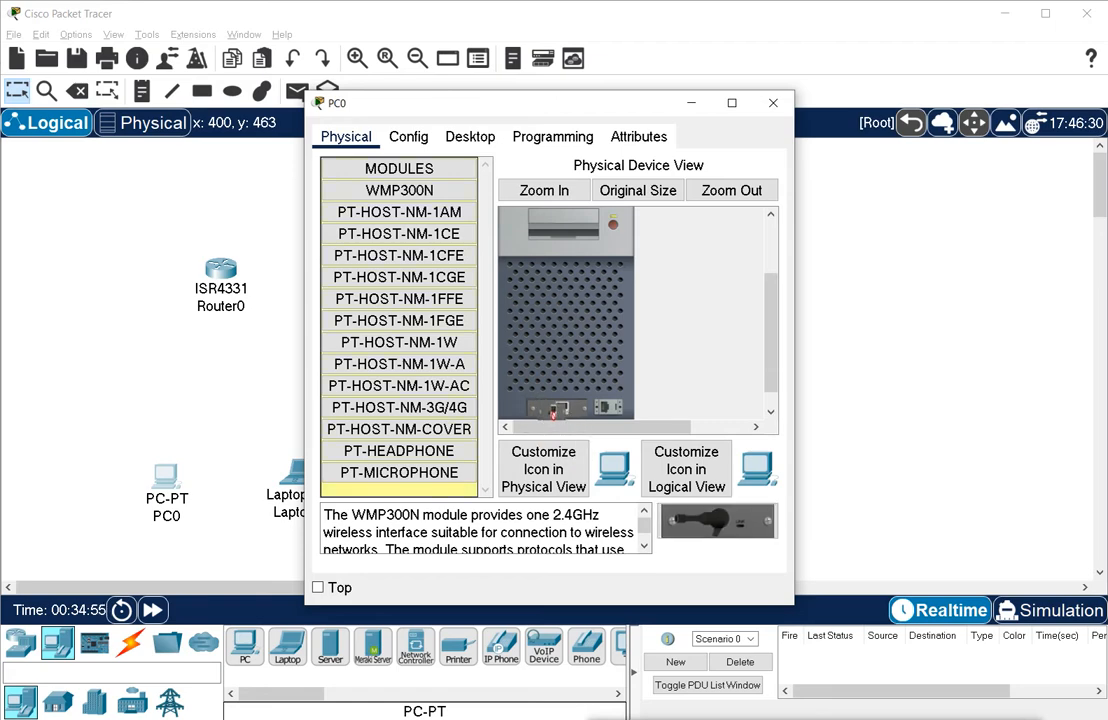
{"action": "left_click_drag", "start_coordinate": [738, 548], "coordinate": [562, 411]}
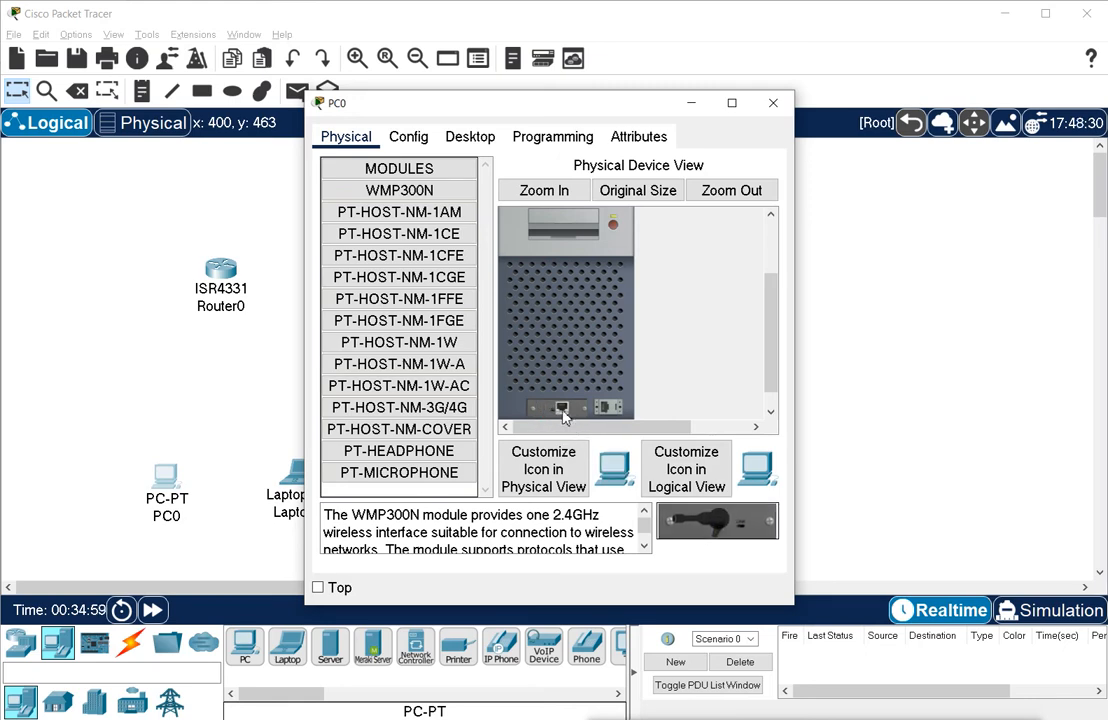
{"action": "scroll", "coordinate": [762, 318], "scroll_direction": "up", "scroll_amount": 2}
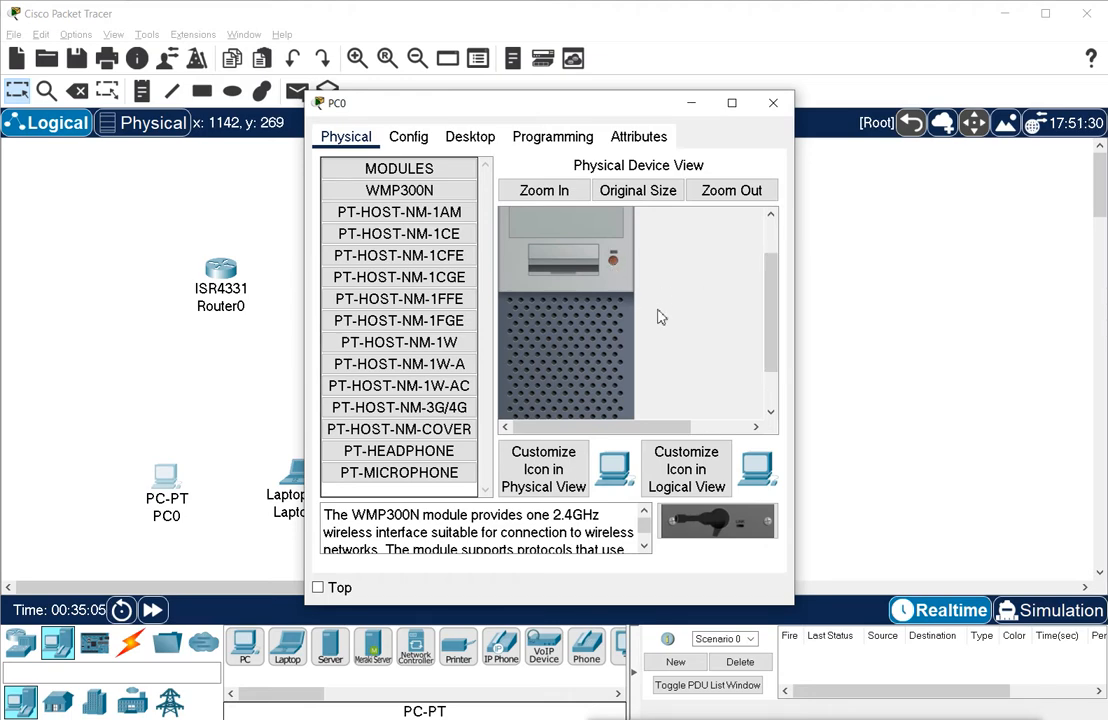
{"action": "left_click_drag", "start_coordinate": [772, 327], "coordinate": [781, 388]}
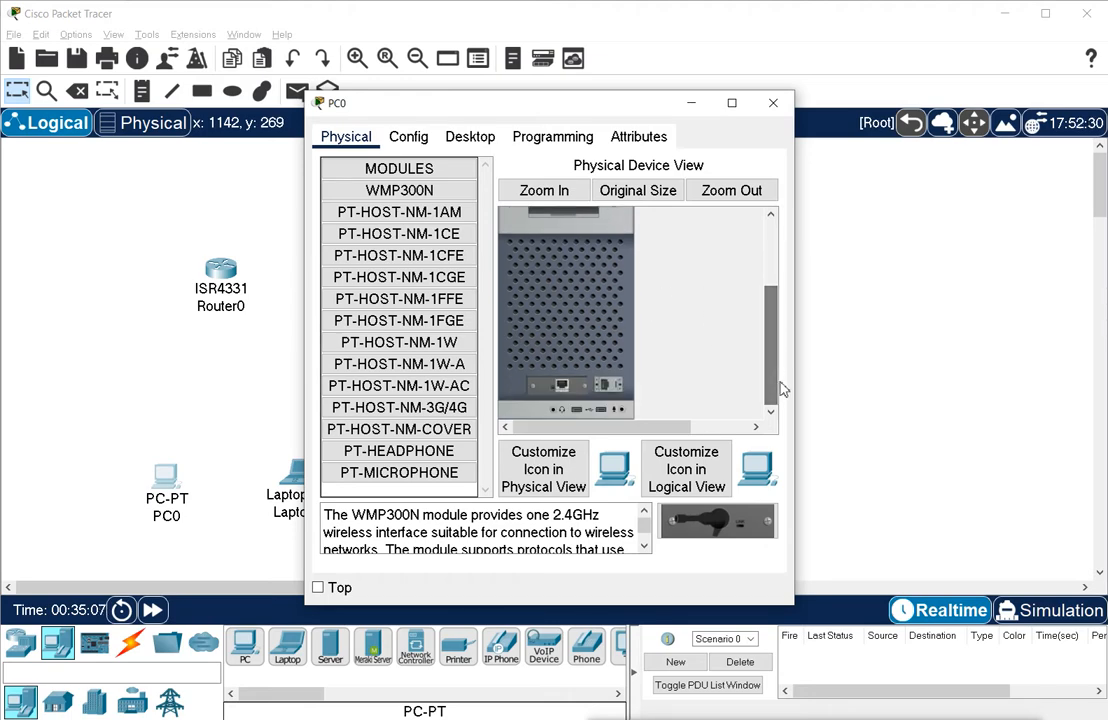
{"action": "mouse_move", "coordinate": [559, 395]}
{"action": "left_mouse_down"}
{"action": "mouse_move", "coordinate": [594, 453]}
{"action": "mouse_move", "coordinate": [713, 527]}
{"action": "mouse_move", "coordinate": [594, 460]}
{"action": "mouse_move", "coordinate": [560, 386]}
{"action": "left_mouse_up"}
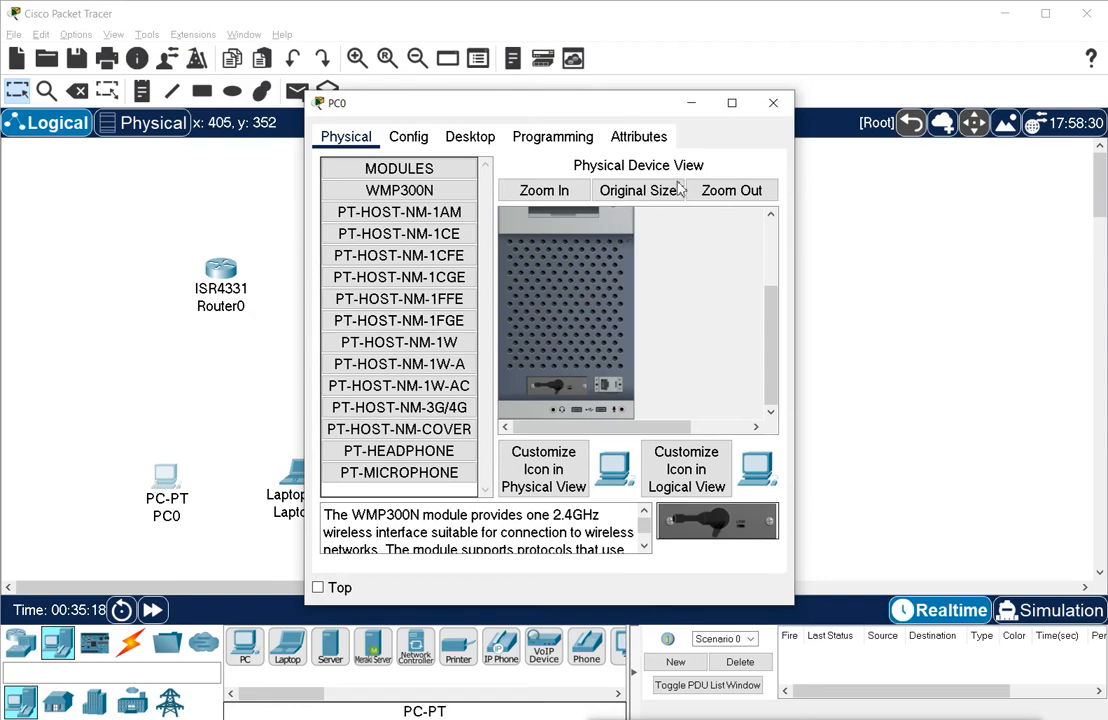
{"action": "left_click", "coordinate": [772, 104]}
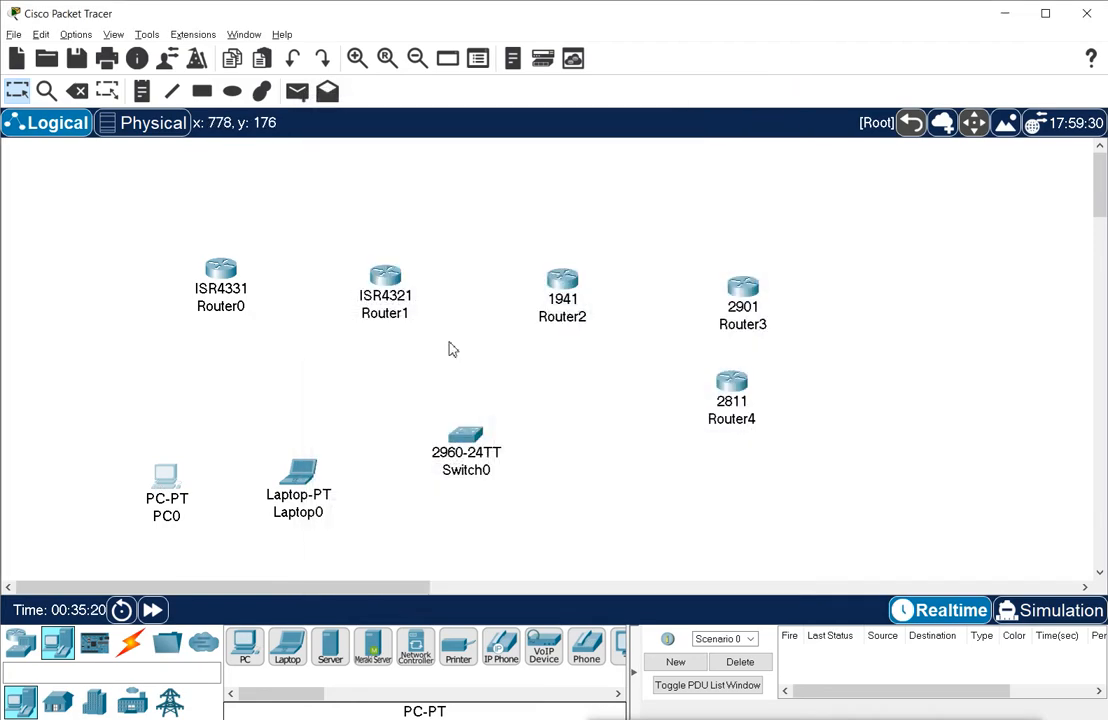
Replace Laptop0's built-in wired network module with the WPC300N wireless module and close the device window.
{"action": "left_click", "coordinate": [303, 471]}
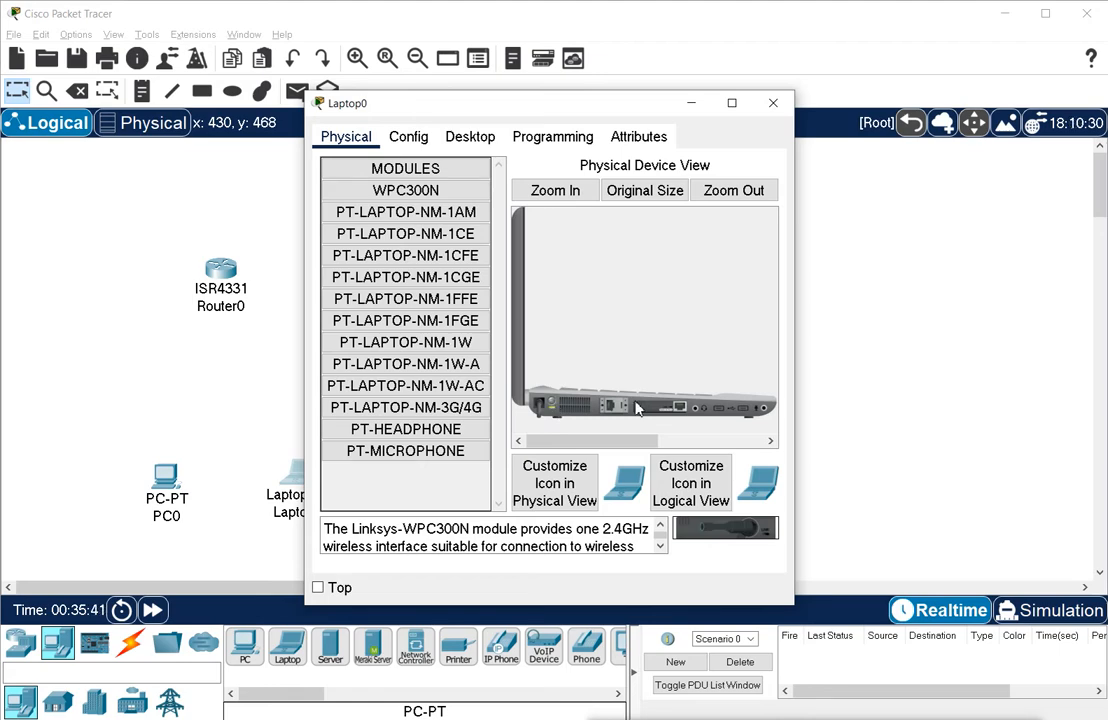
{"action": "left_click_drag", "start_coordinate": [660, 416], "coordinate": [719, 535]}
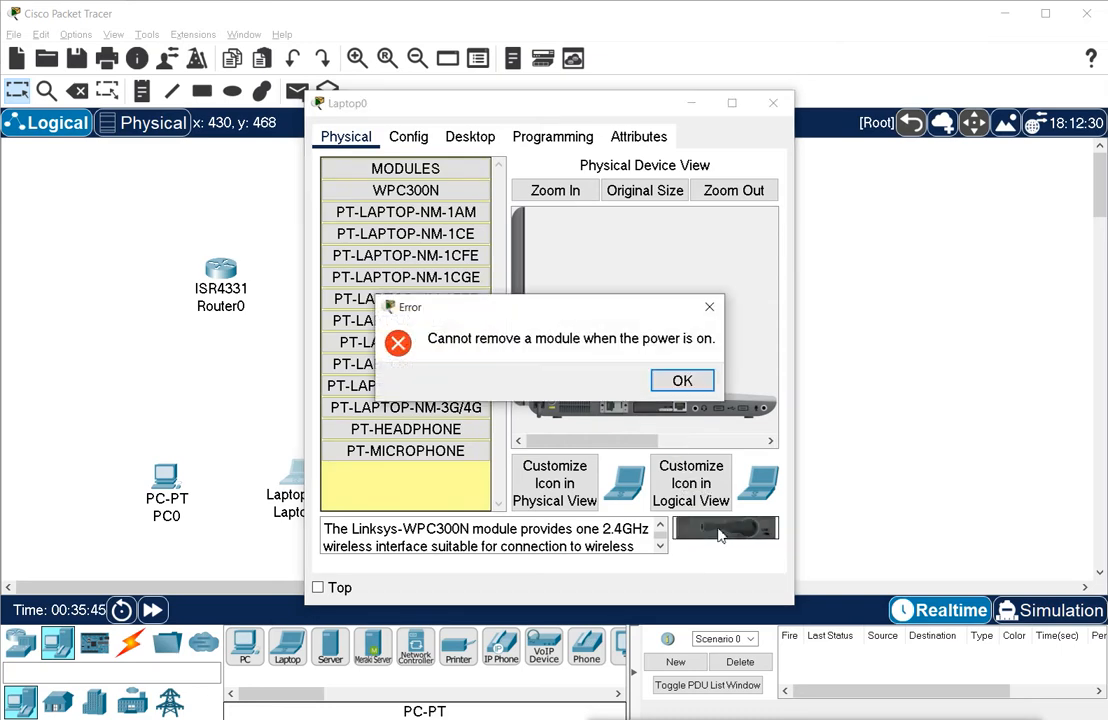
{"action": "left_click", "coordinate": [680, 378]}
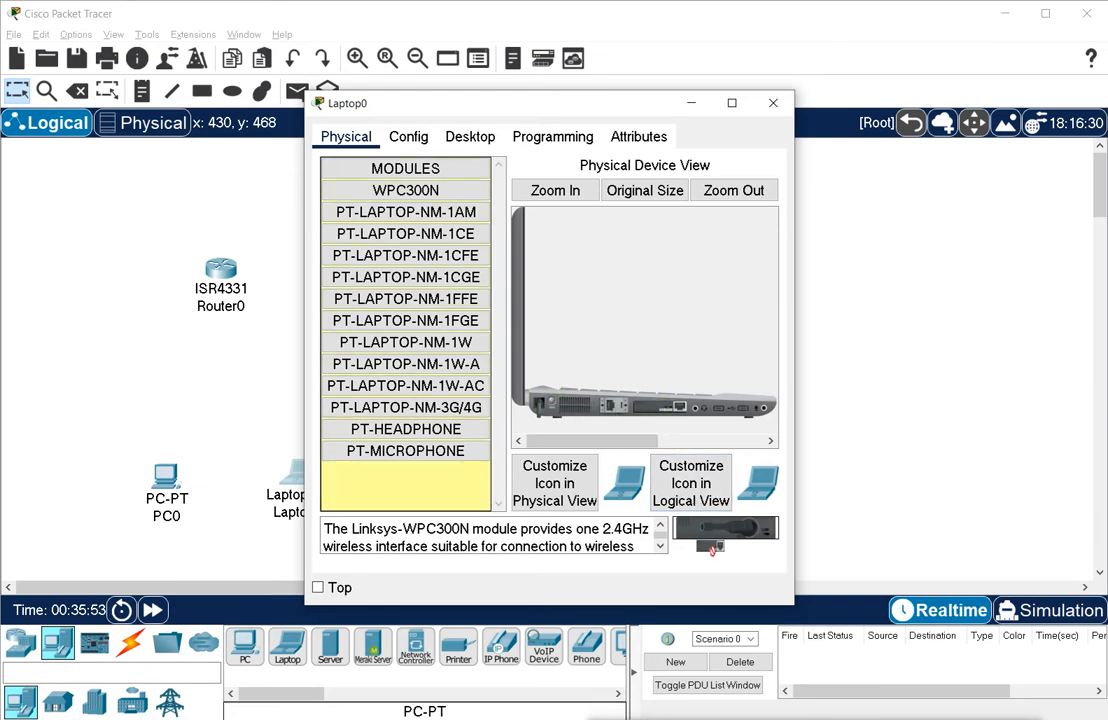
{"action": "left_click_drag", "start_coordinate": [728, 550], "coordinate": [660, 408]}
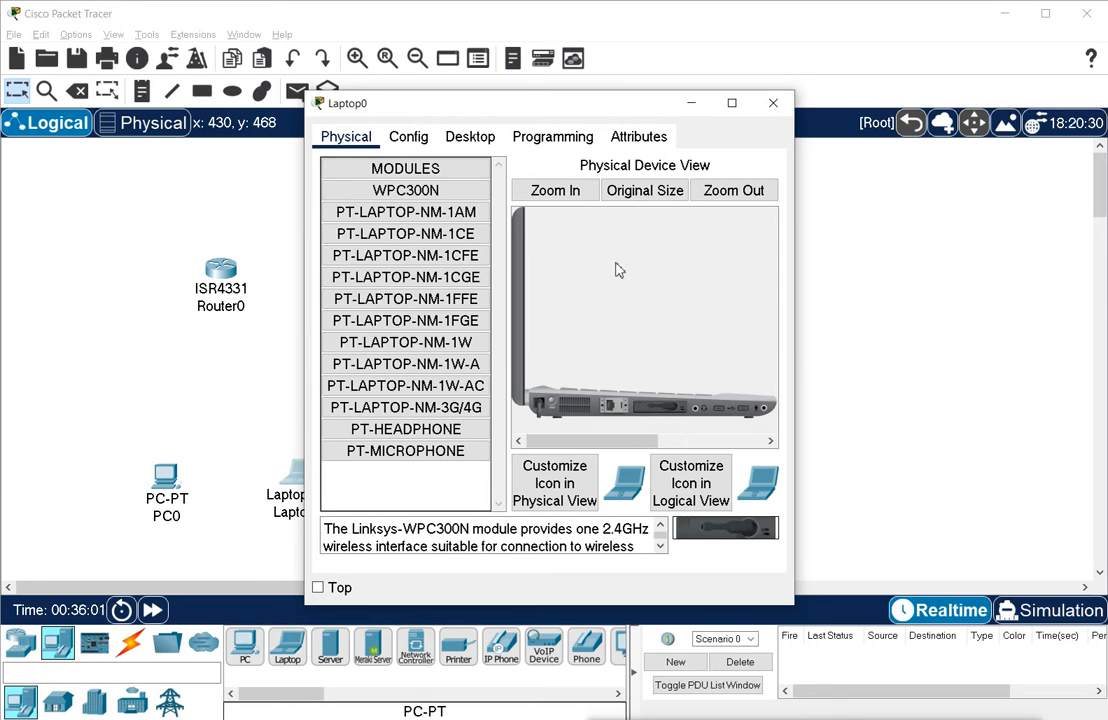
{"action": "left_click", "coordinate": [768, 106]}
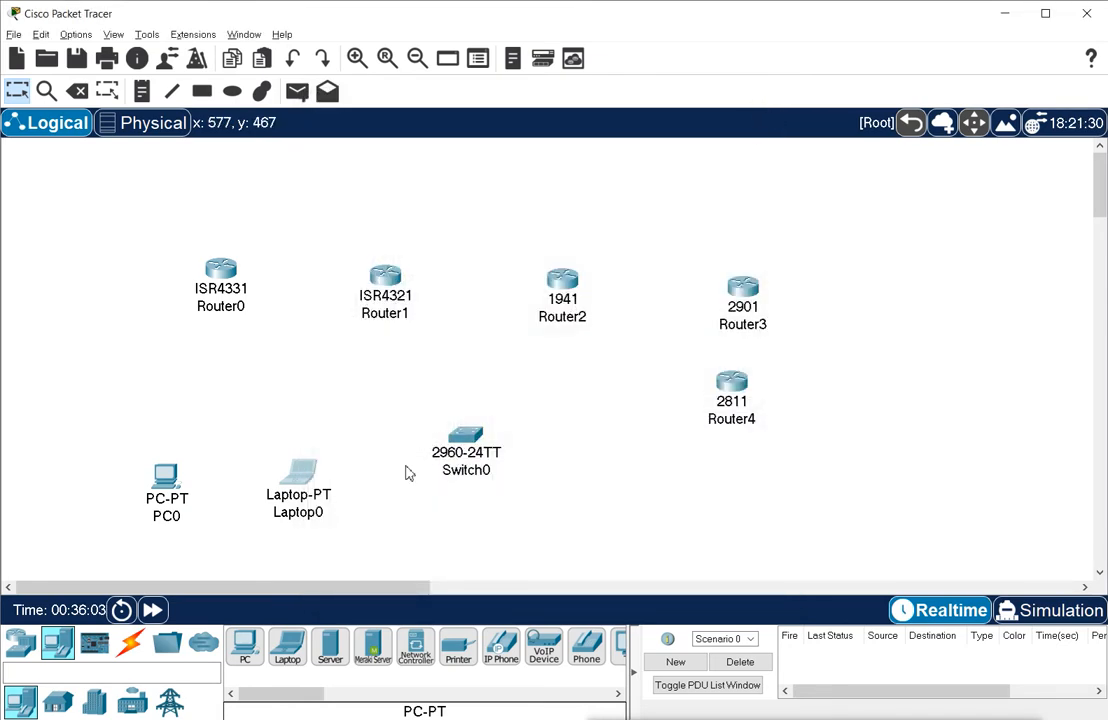
Place a server below and to the right of the 2960 switch, install the WMP300N module in its empty slot, and close its window.
{"action": "left_click_drag", "start_coordinate": [328, 652], "coordinate": [590, 492]}
{"action": "left_click", "coordinate": [590, 492]}
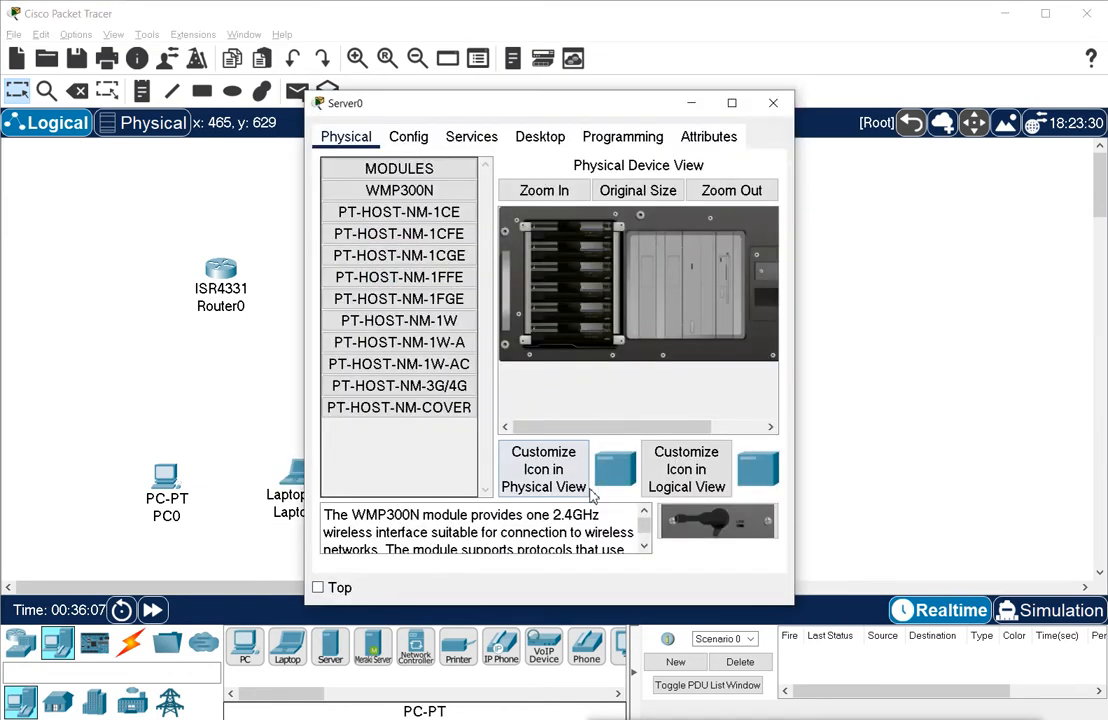
{"action": "left_click_drag", "start_coordinate": [634, 428], "coordinate": [686, 428]}
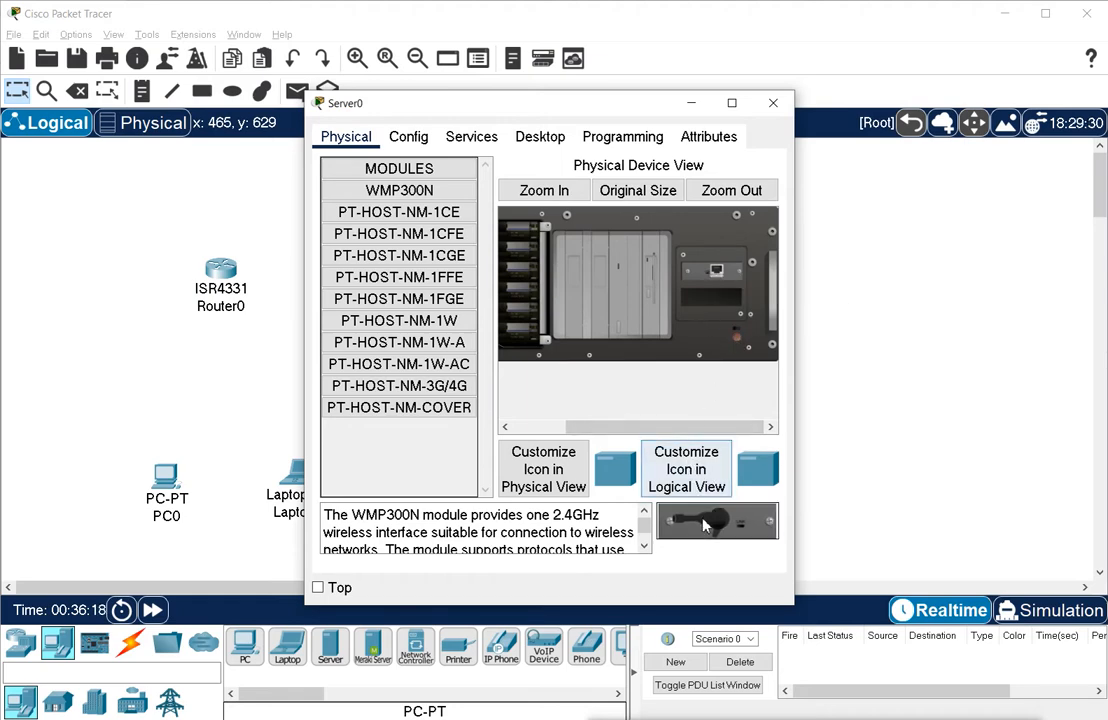
{"action": "left_click_drag", "start_coordinate": [706, 525], "coordinate": [715, 302]}
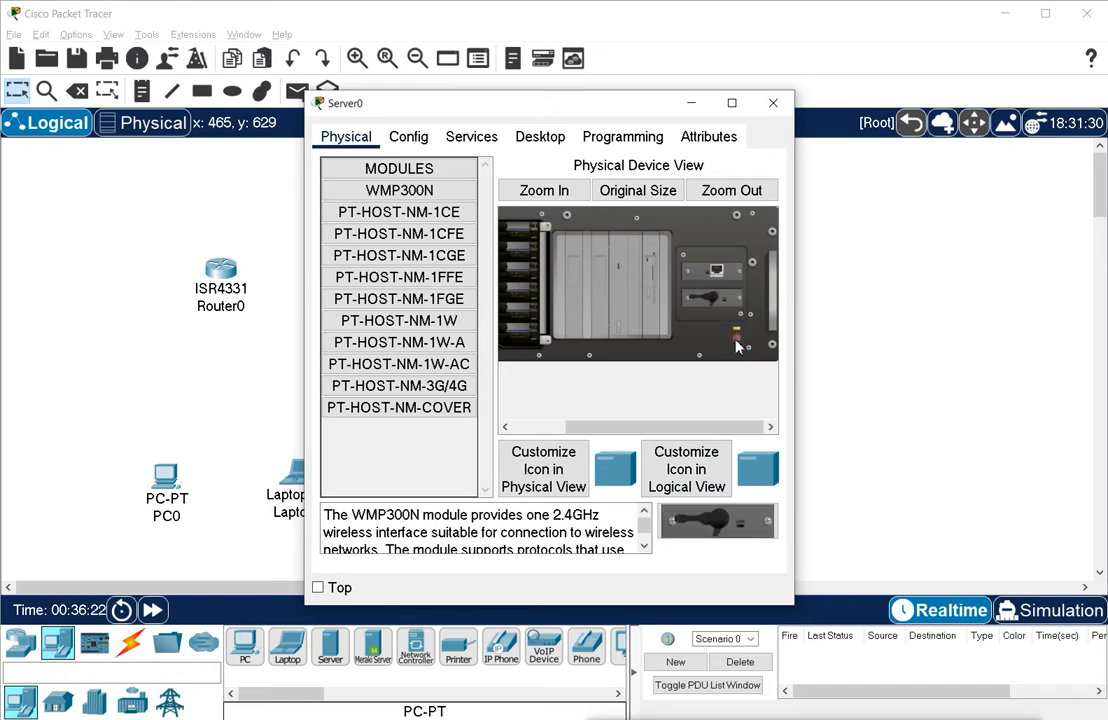
{"action": "left_click", "coordinate": [774, 104]}
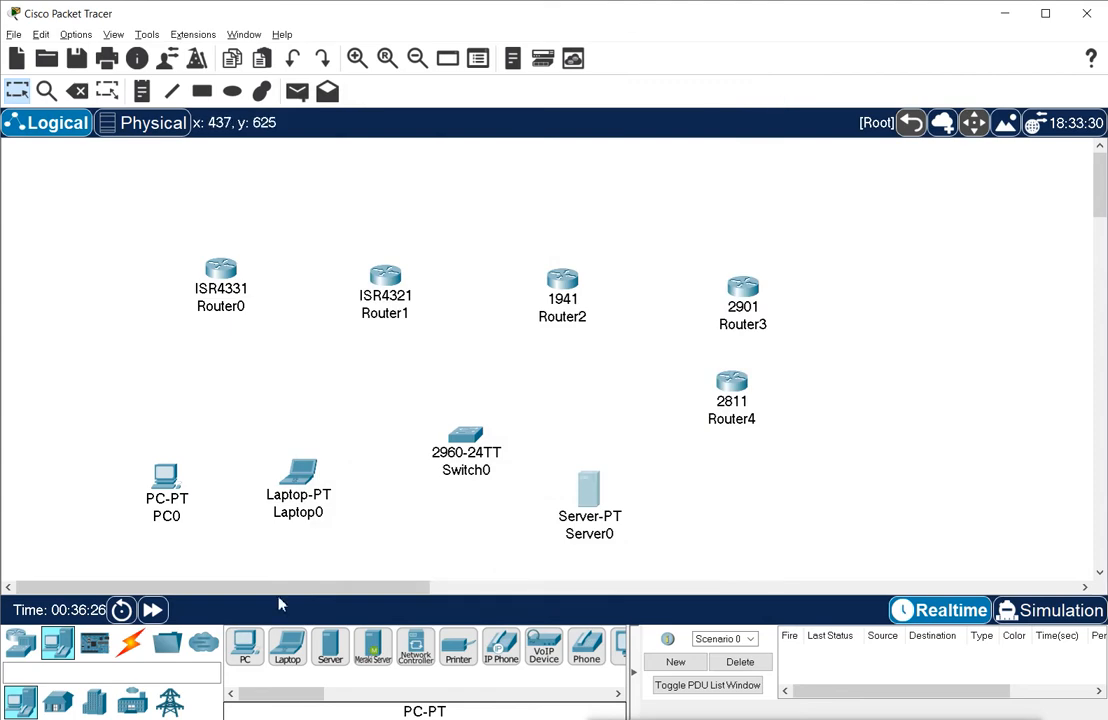
Look through the home, smart city, industrial and power grid end devices and the component boards, actuators and sensors.
{"action": "left_click", "coordinate": [60, 705]}
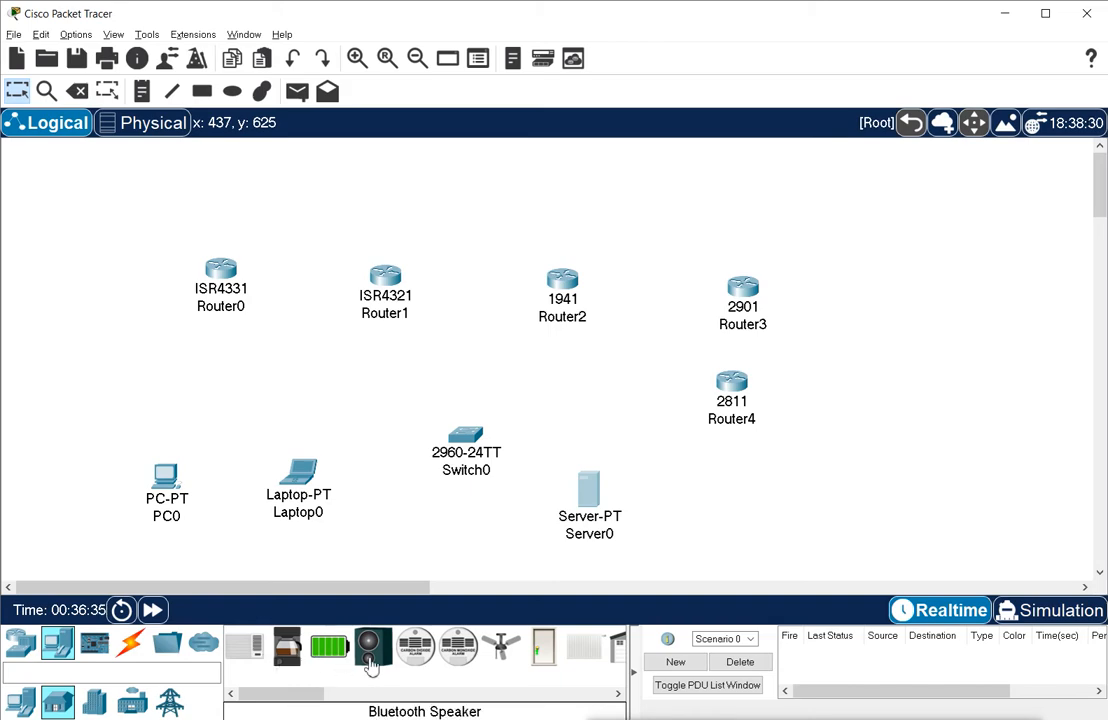
{"action": "left_click_drag", "start_coordinate": [302, 695], "coordinate": [277, 703]}
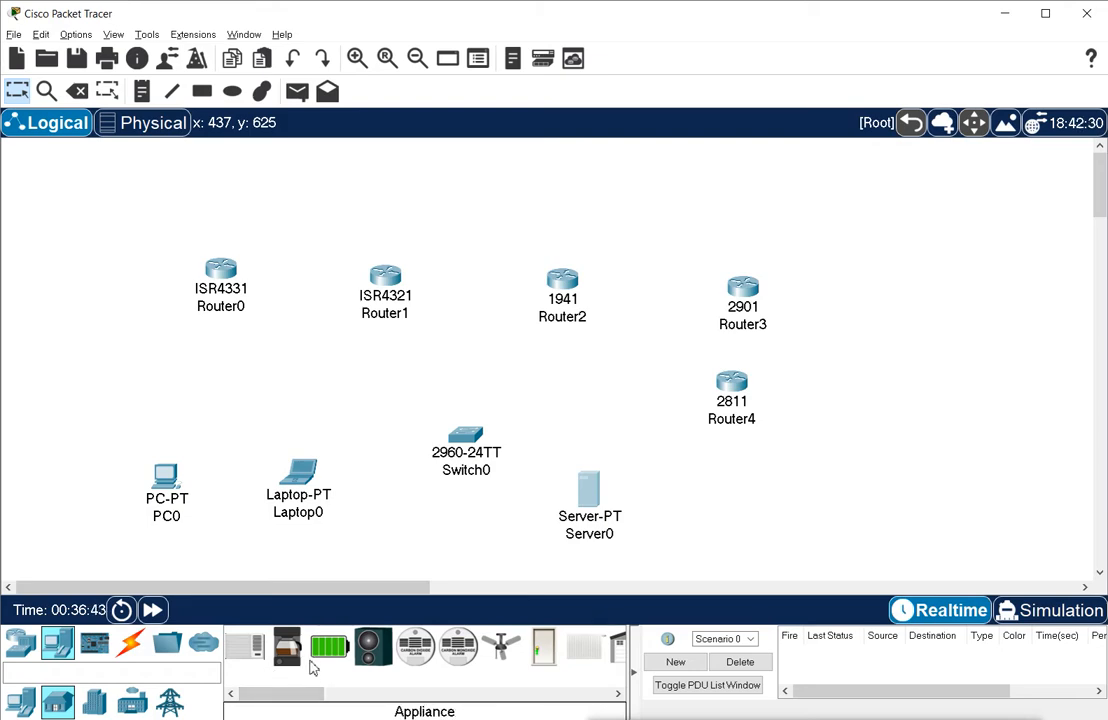
{"action": "left_click", "coordinate": [92, 705]}
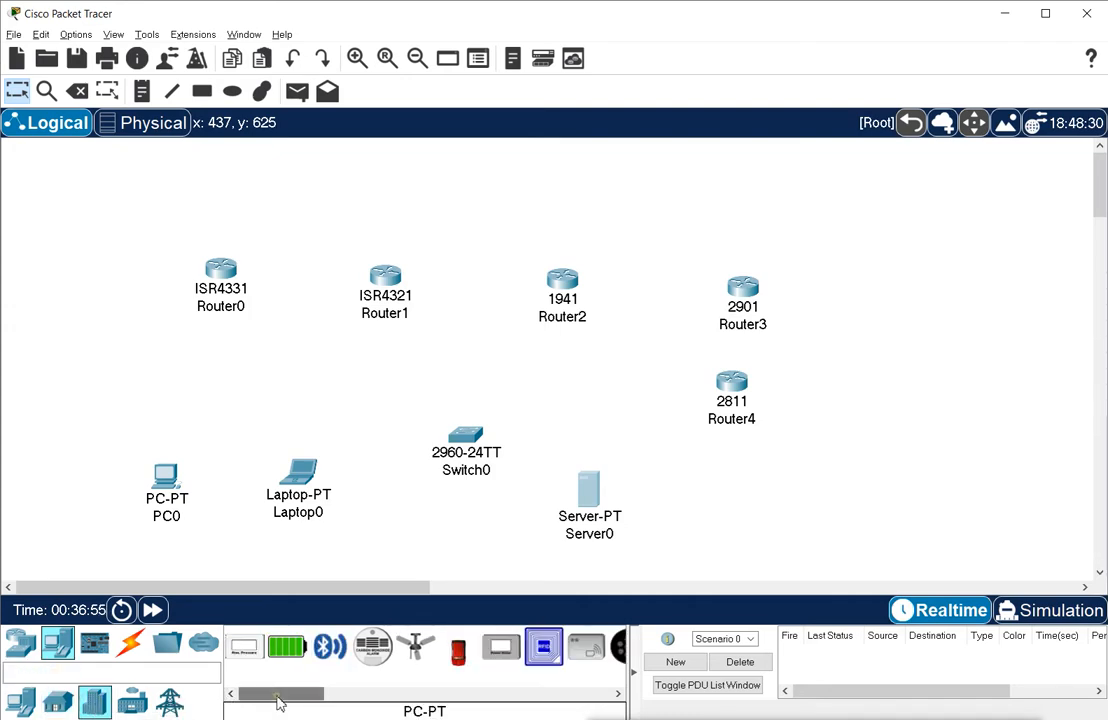
{"action": "mouse_move", "coordinate": [280, 703]}
{"action": "left_mouse_down"}
{"action": "mouse_move", "coordinate": [351, 707]}
{"action": "mouse_move", "coordinate": [284, 705]}
{"action": "left_mouse_up"}
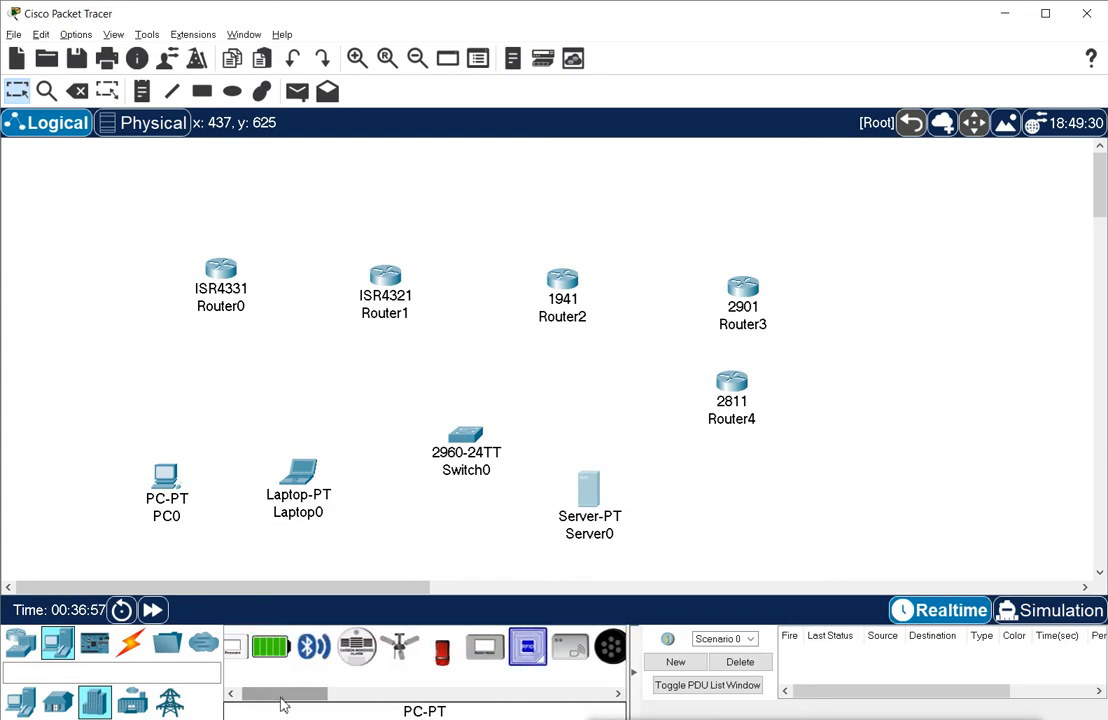
{"action": "left_click", "coordinate": [136, 704]}
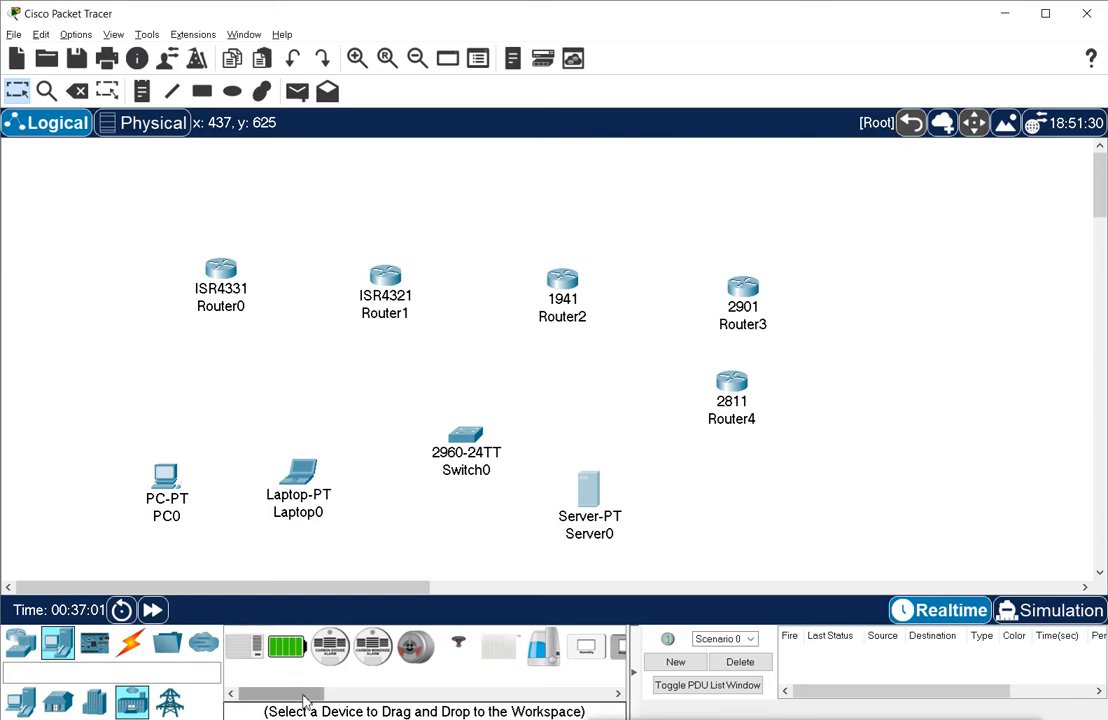
{"action": "mouse_move", "coordinate": [305, 703]}
{"action": "left_mouse_down"}
{"action": "mouse_move", "coordinate": [355, 703]}
{"action": "mouse_move", "coordinate": [289, 705]}
{"action": "left_mouse_up"}
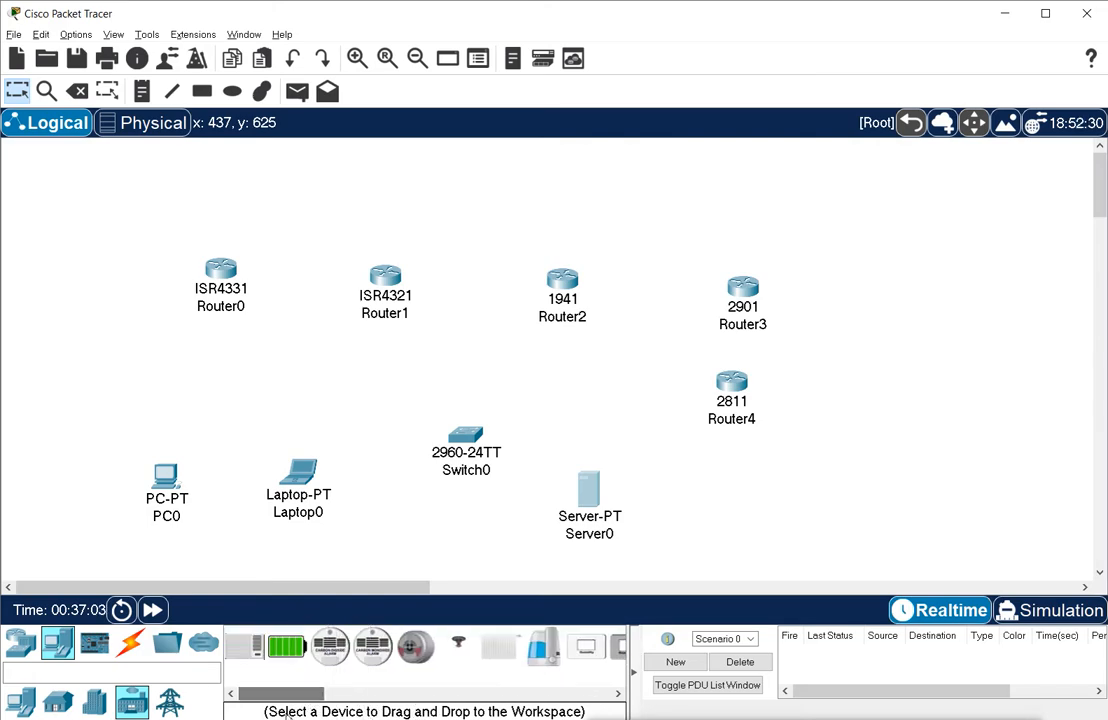
{"action": "left_click", "coordinate": [168, 703]}
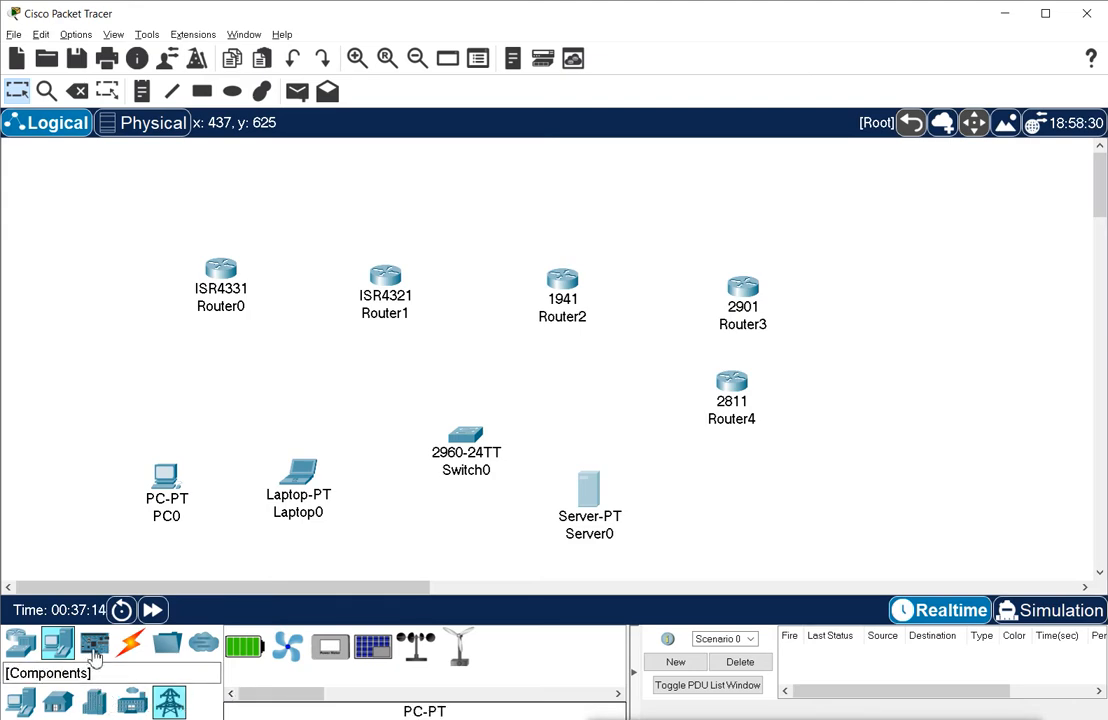
{"action": "left_click", "coordinate": [94, 646]}
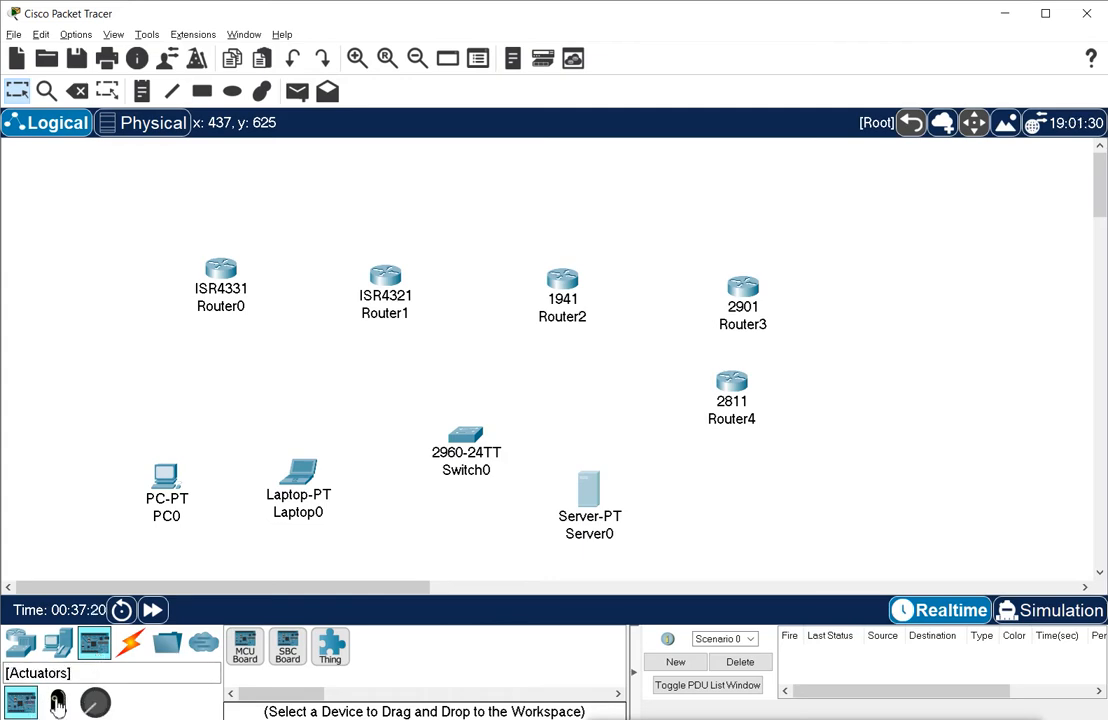
{"action": "left_click", "coordinate": [57, 703]}
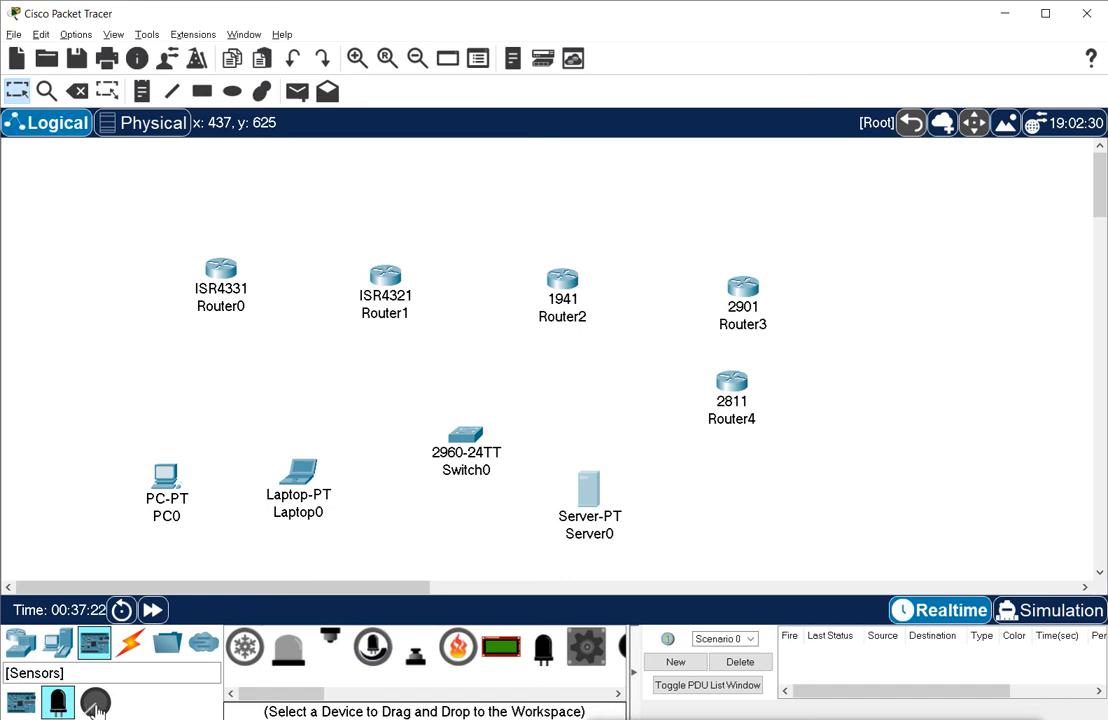
{"action": "left_click", "coordinate": [95, 703]}
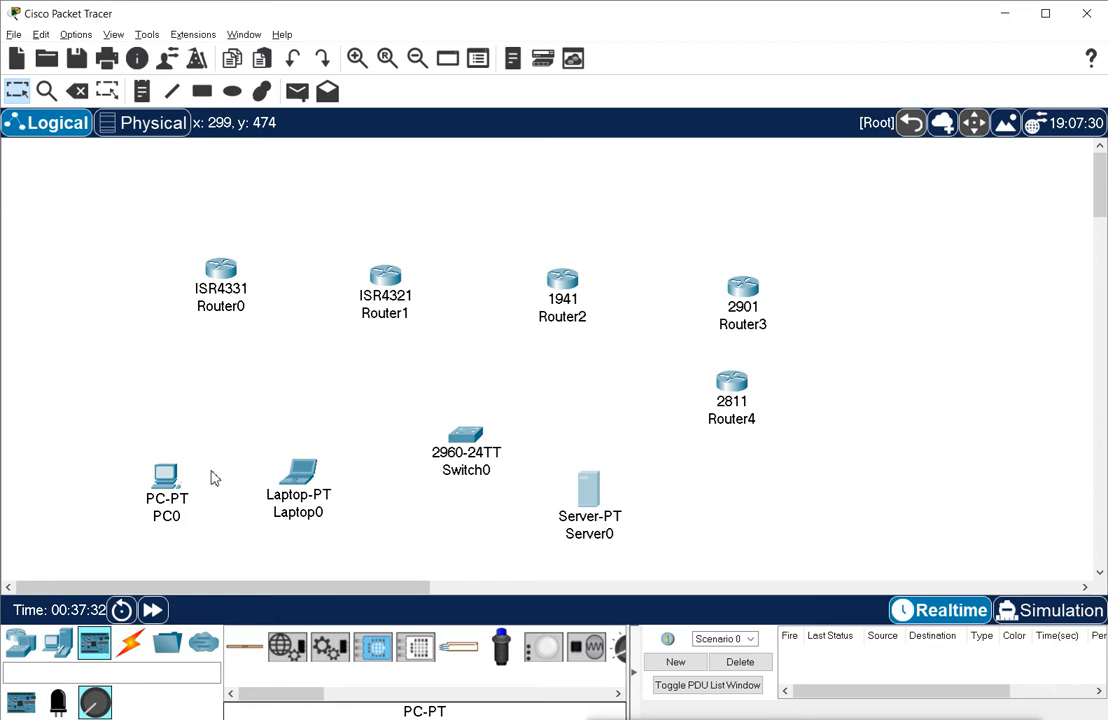
Move the 2960 switch between Router0 and the PC and laptop, and look through the available connection cables.
{"action": "left_click_drag", "start_coordinate": [452, 434], "coordinate": [233, 390]}
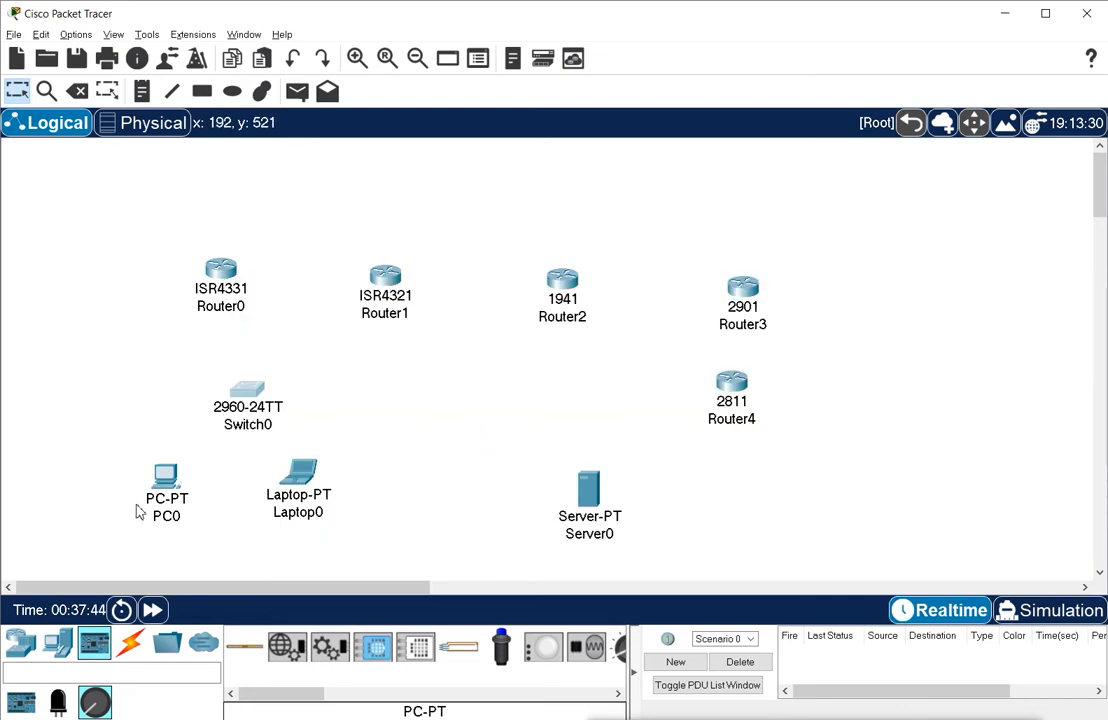
{"action": "left_click", "coordinate": [133, 646]}
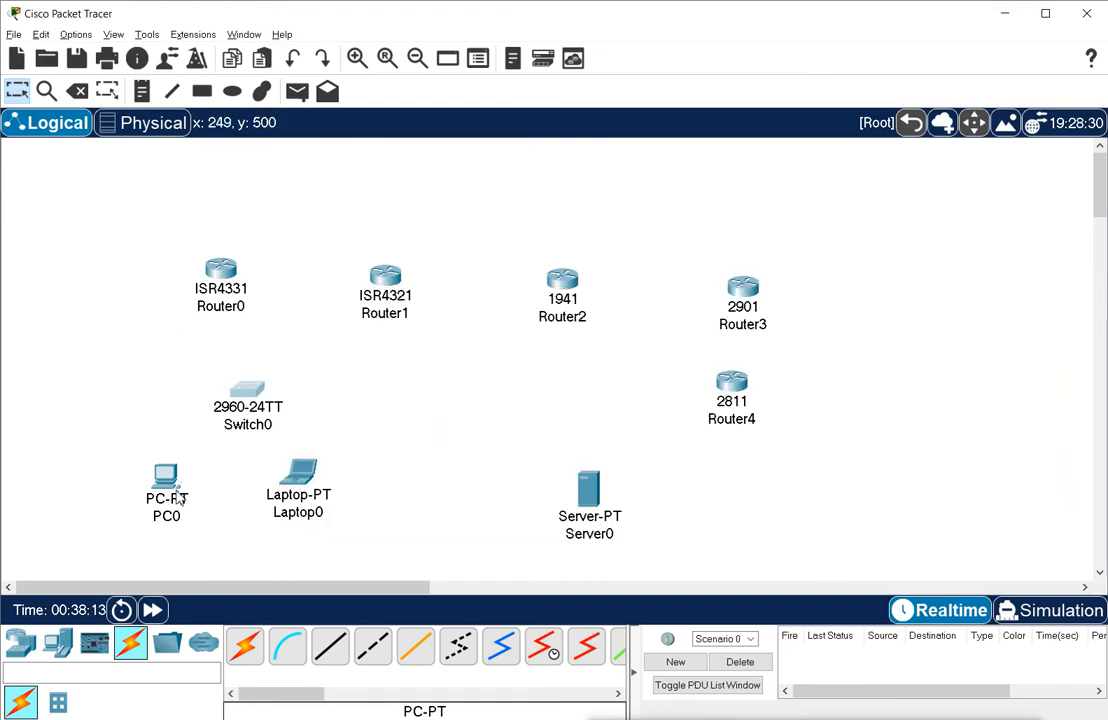
{"action": "mouse_move", "coordinate": [177, 497]}
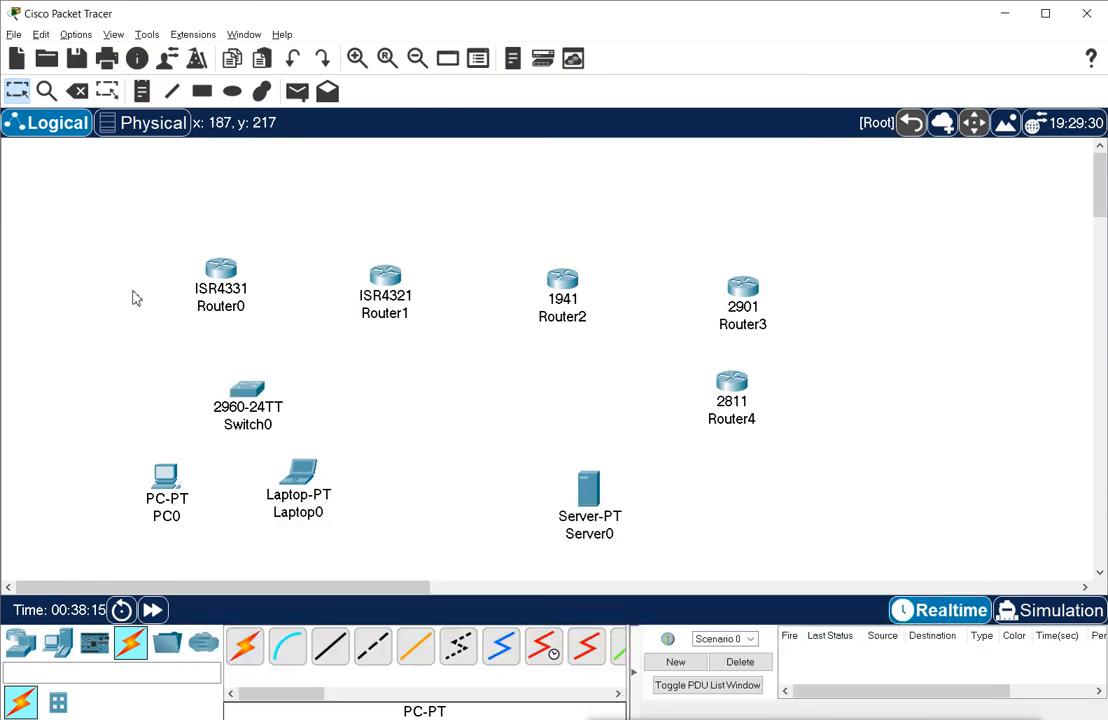
{"action": "left_click", "coordinate": [289, 660]}
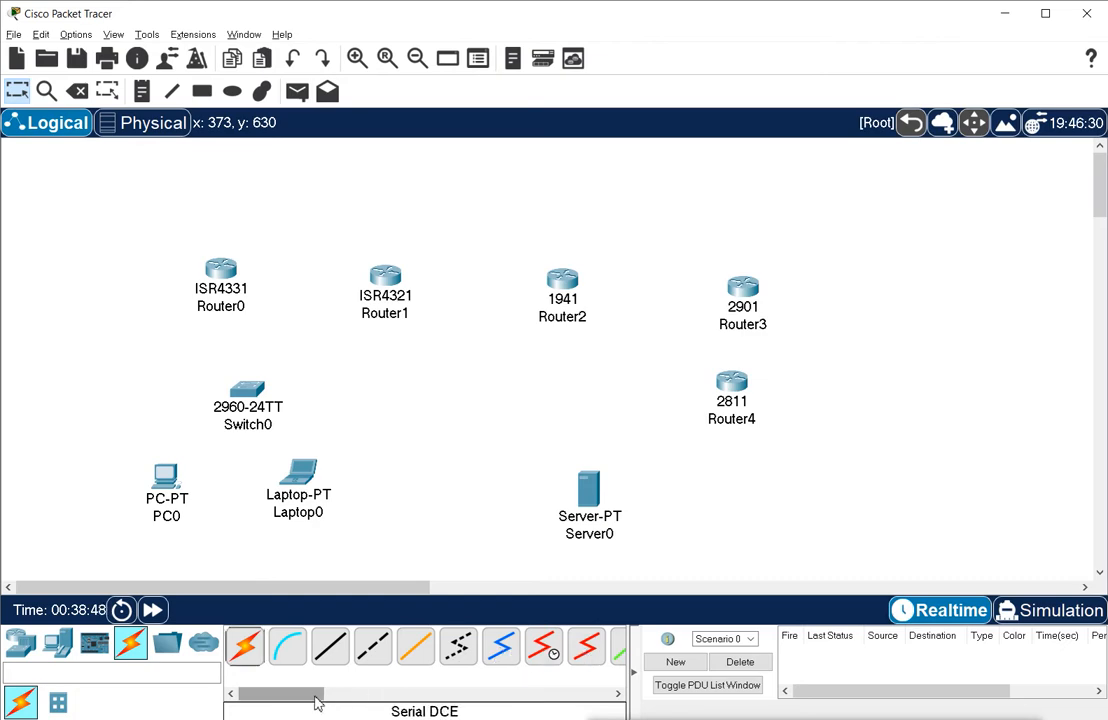
{"action": "left_click_drag", "start_coordinate": [317, 695], "coordinate": [372, 704]}
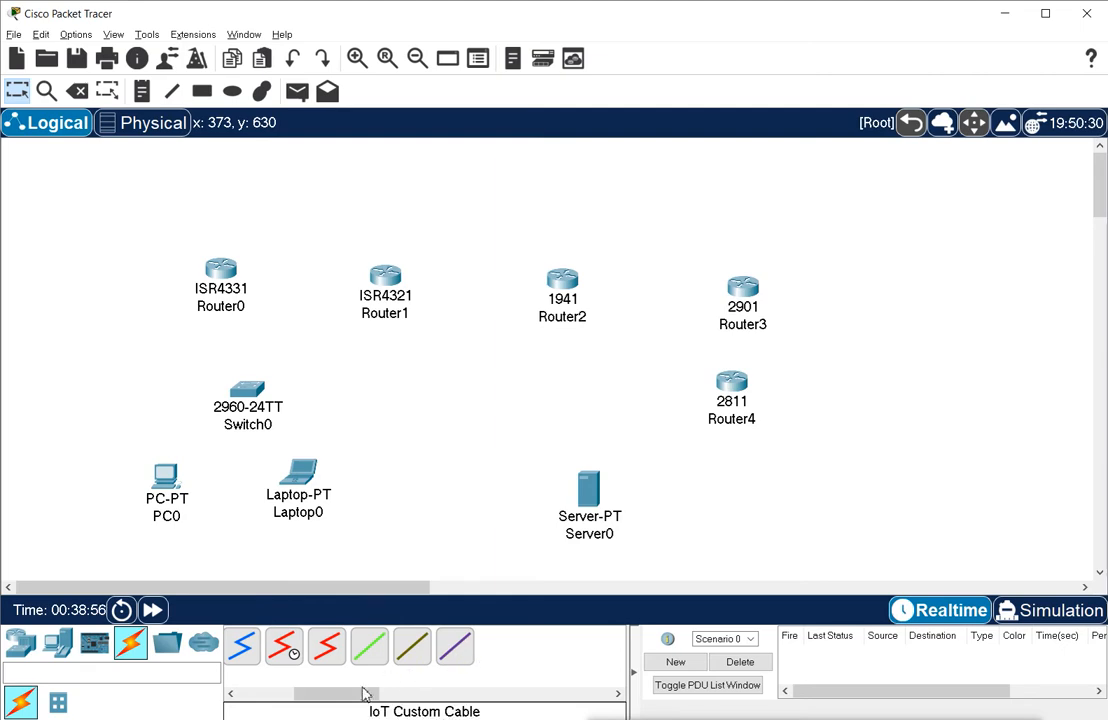
{"action": "left_click_drag", "start_coordinate": [366, 693], "coordinate": [277, 697]}
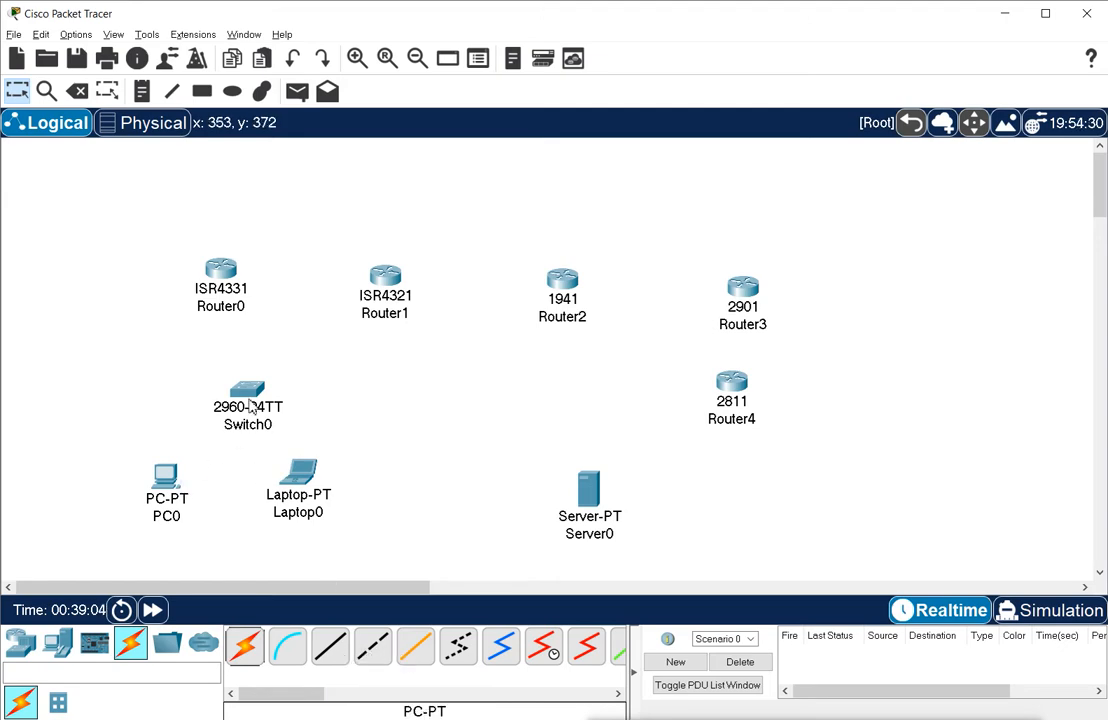
Try to attach a copper straight-through cable to PC0.
{"action": "left_click", "coordinate": [336, 648]}
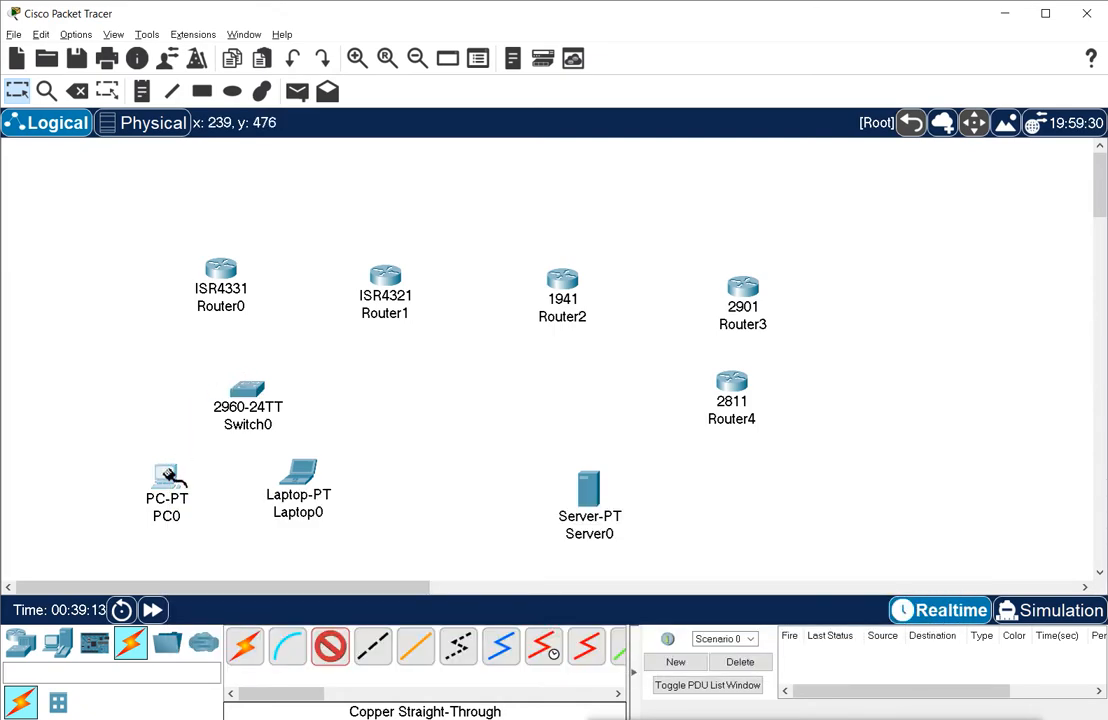
{"action": "left_click", "coordinate": [170, 476]}
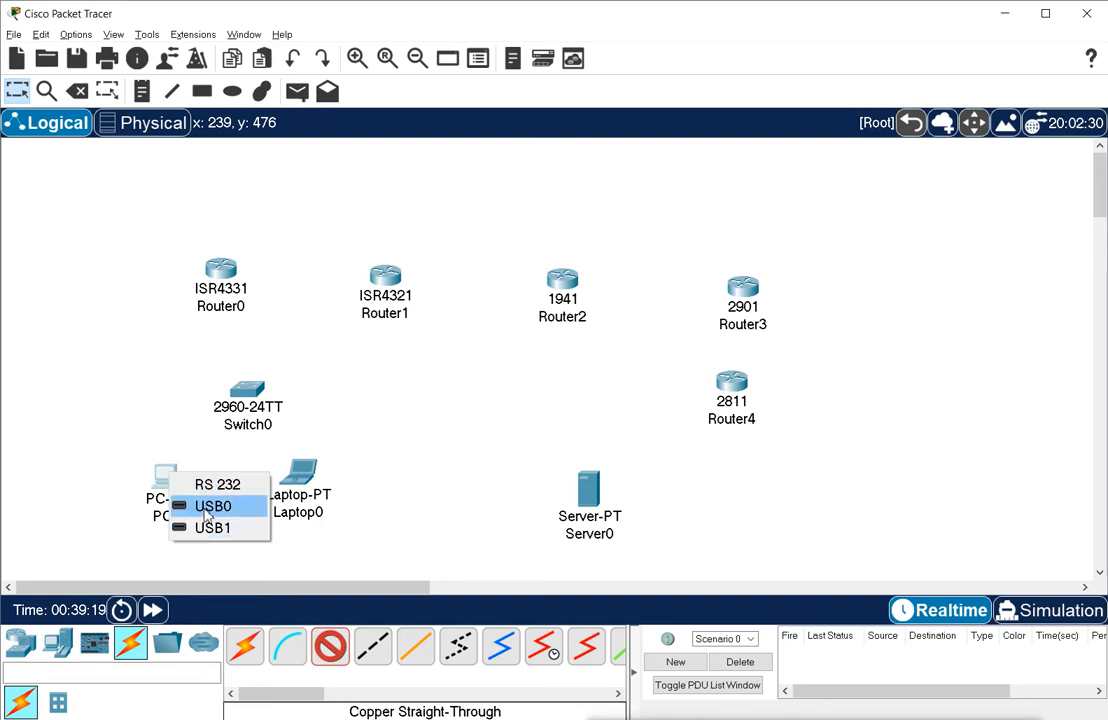
{"action": "left_click", "coordinate": [160, 478]}
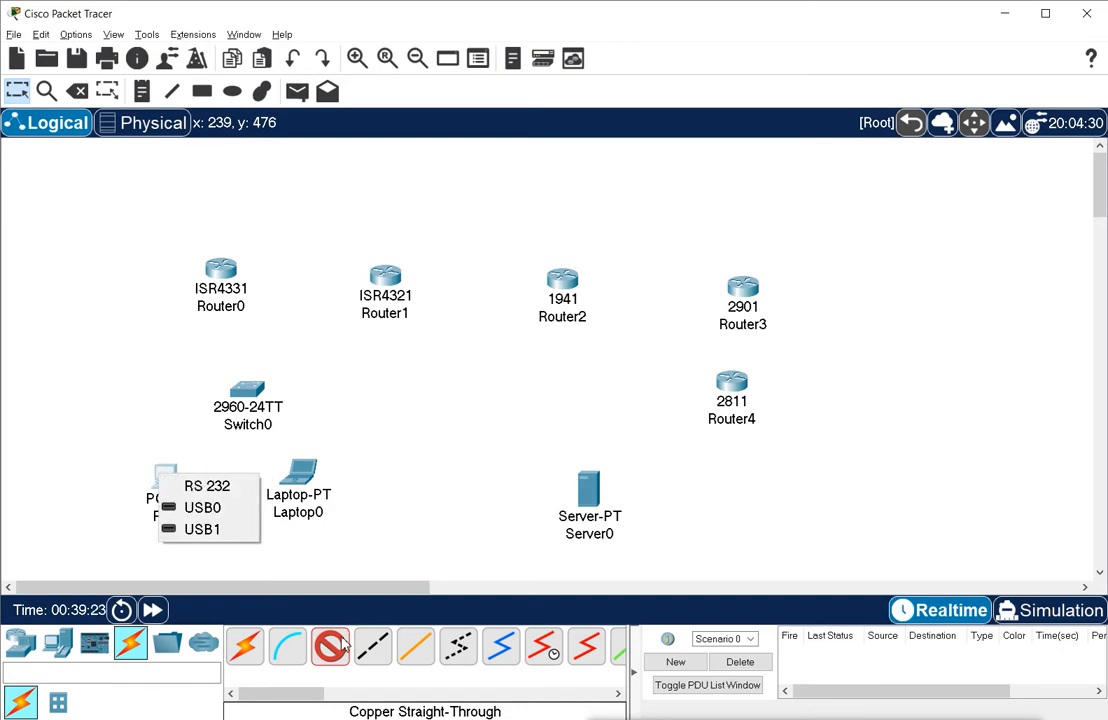
{"action": "left_click", "coordinate": [296, 560]}
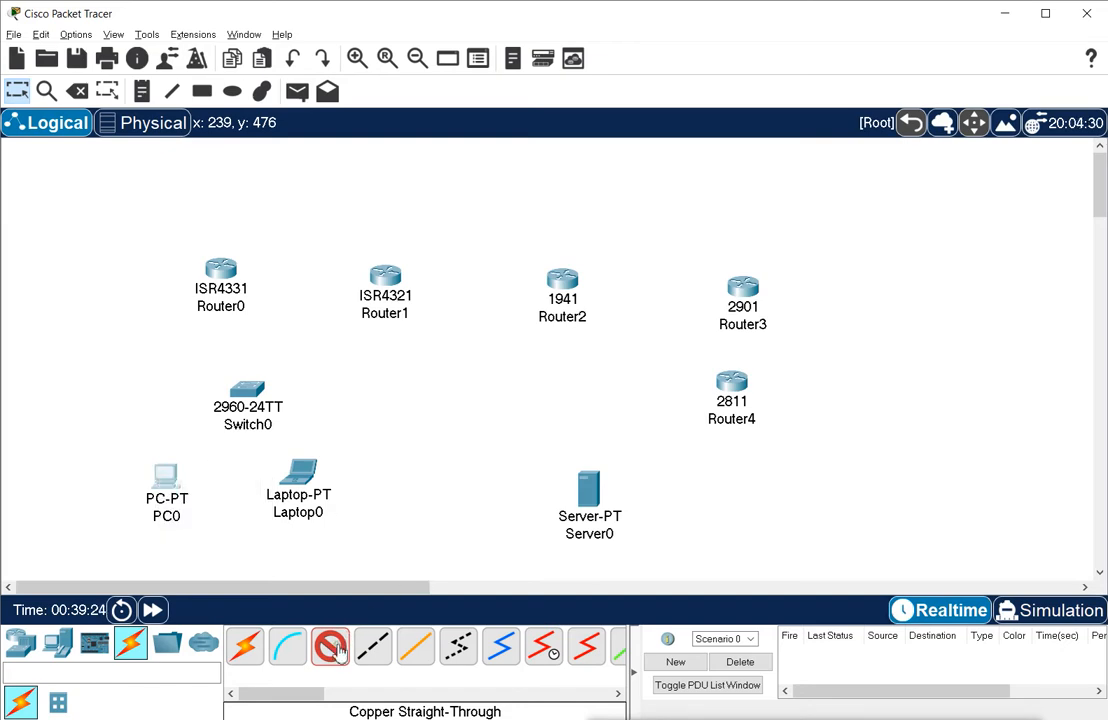
Open PC0's physical view and remove the WMP300N wireless module from its slot.
{"action": "left_click", "coordinate": [165, 476]}
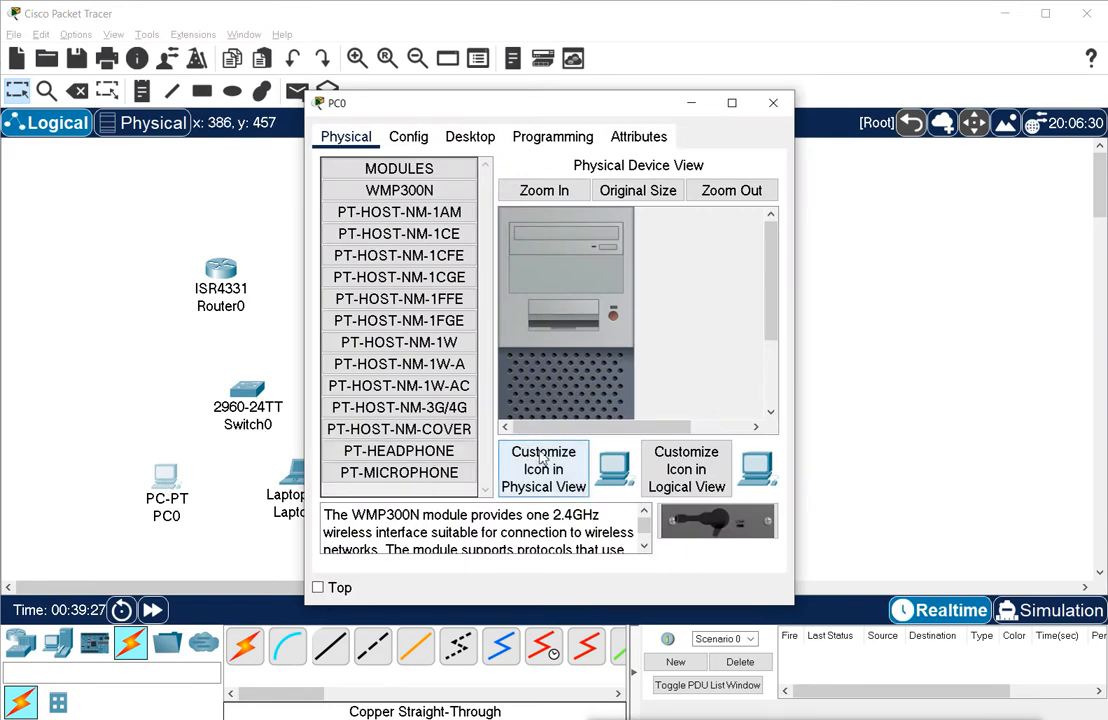
{"action": "left_click_drag", "start_coordinate": [772, 300], "coordinate": [776, 394]}
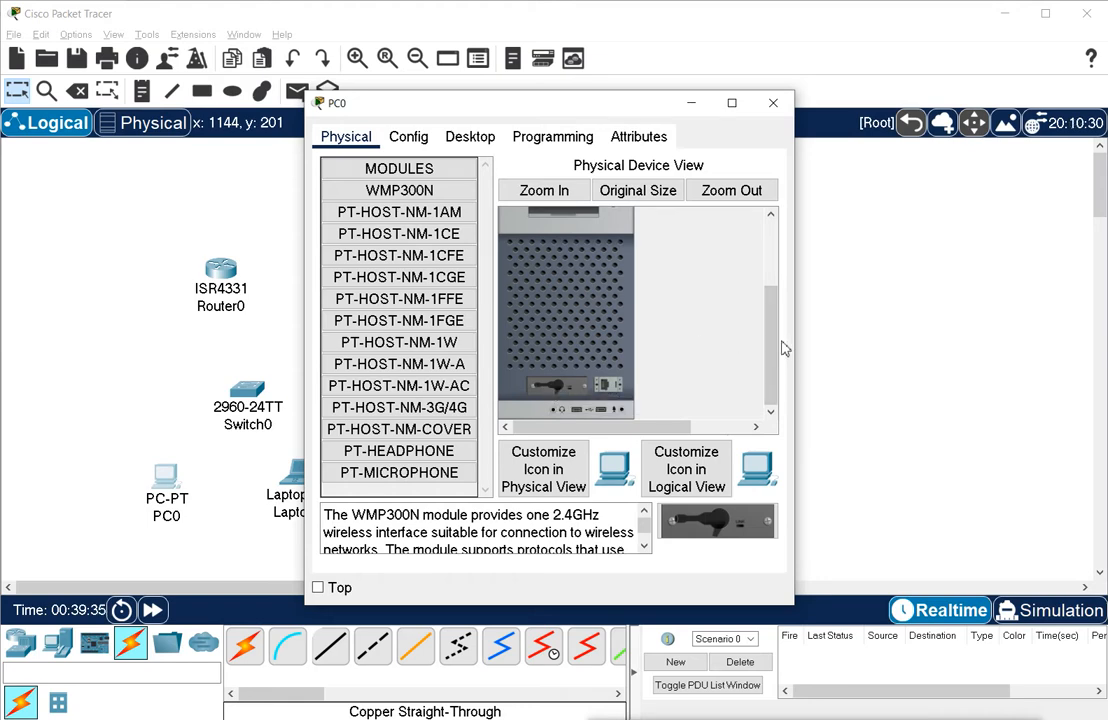
{"action": "left_click_drag", "start_coordinate": [776, 346], "coordinate": [778, 315]}
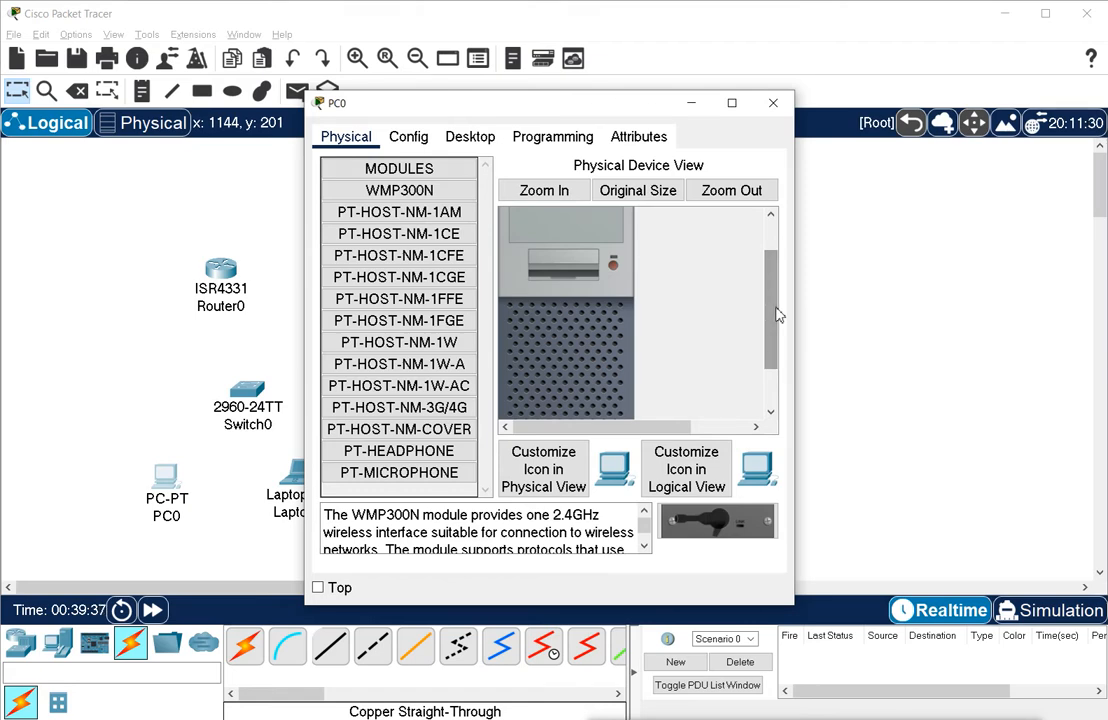
{"action": "scroll", "coordinate": [565, 350], "scroll_direction": "down", "scroll_amount": 3}
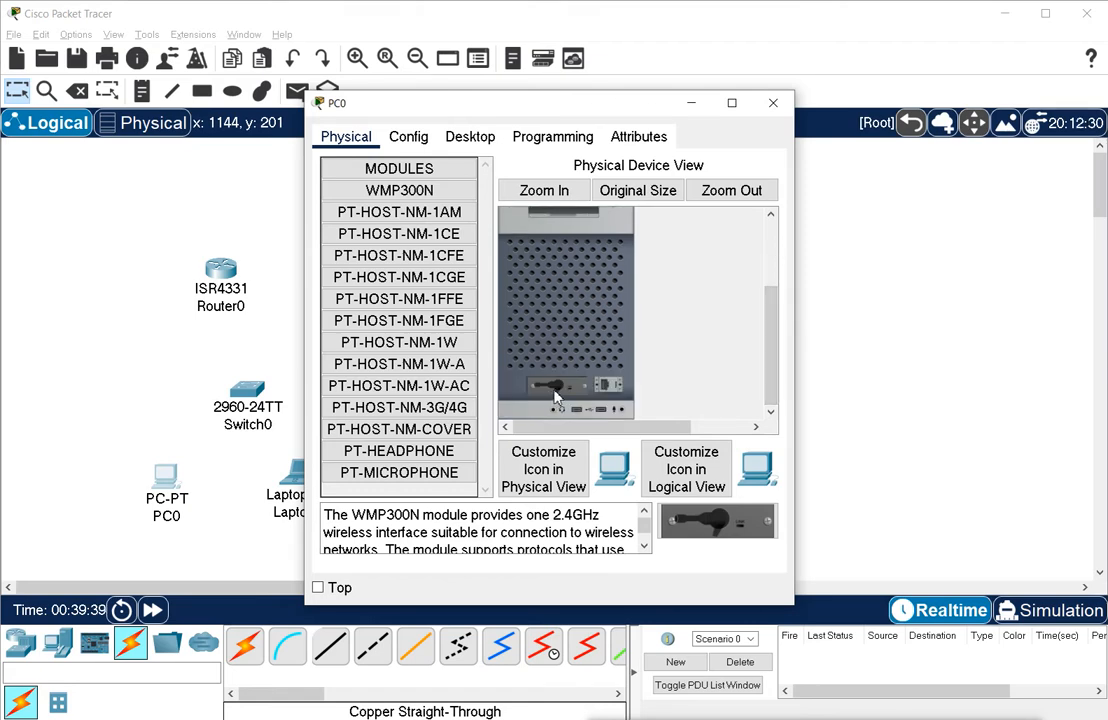
{"action": "left_click_drag", "start_coordinate": [557, 397], "coordinate": [717, 519]}
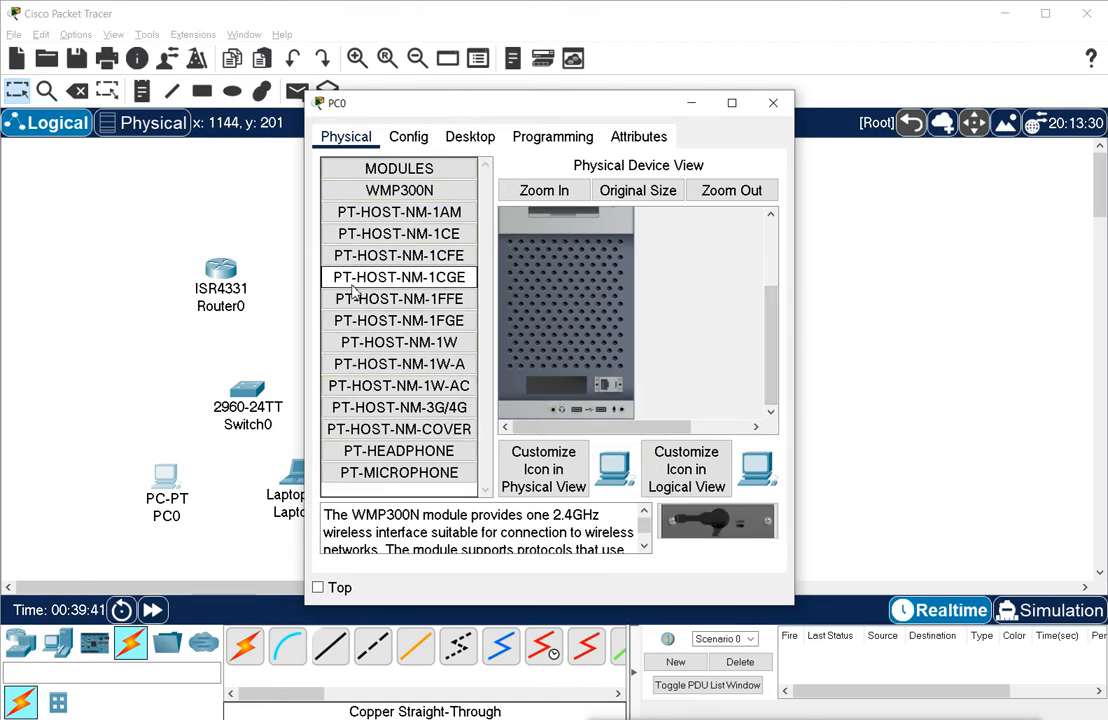
Install the PT-HOST-NM-1CFE module in PC0's empty slot, power the PC on and close its window.
{"action": "left_click", "coordinate": [398, 208]}
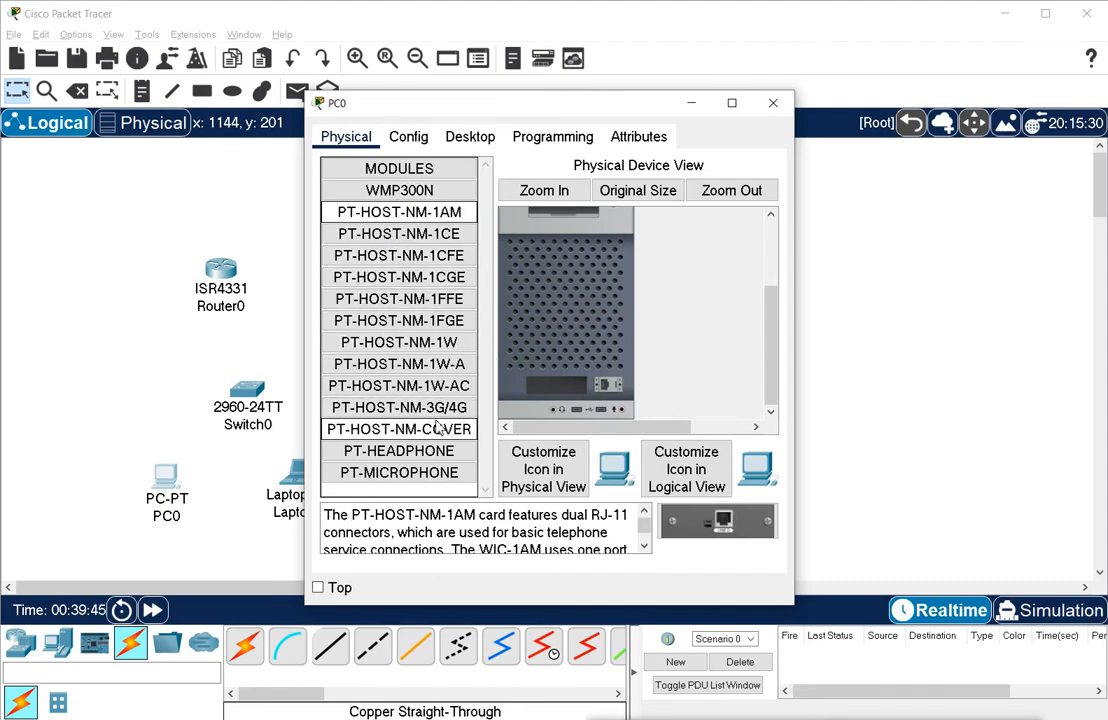
{"action": "left_click", "coordinate": [397, 257]}
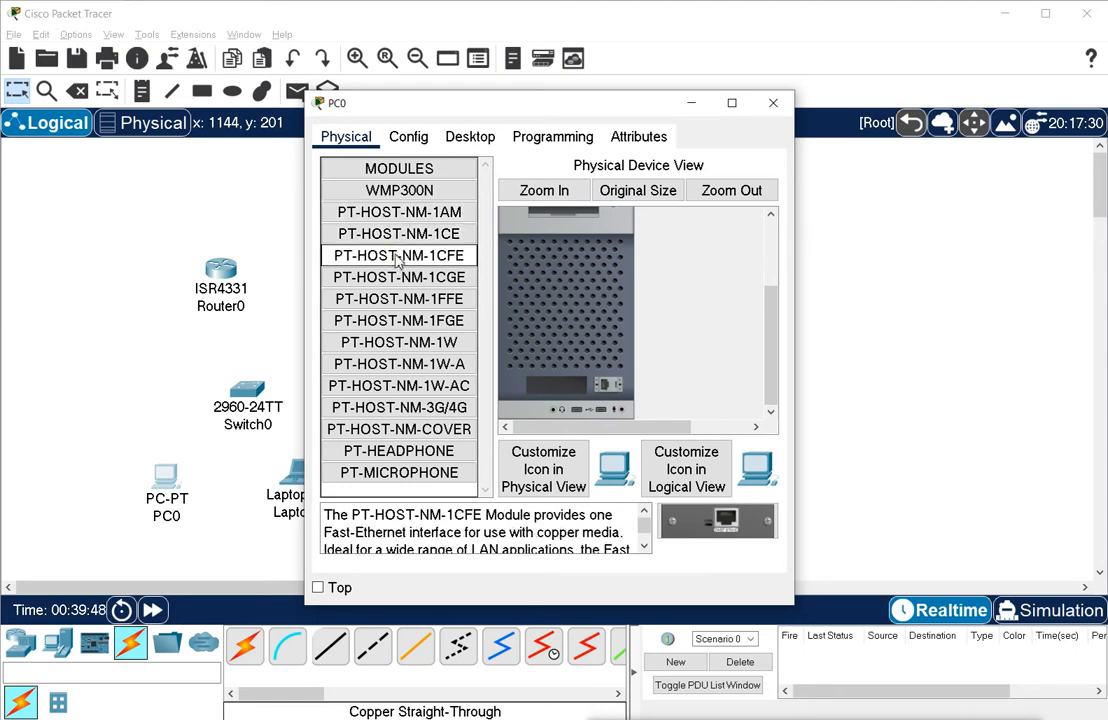
{"action": "left_click_drag", "start_coordinate": [397, 257], "coordinate": [566, 392]}
{"action": "scroll", "coordinate": [677, 343], "scroll_direction": "up", "scroll_amount": 3}
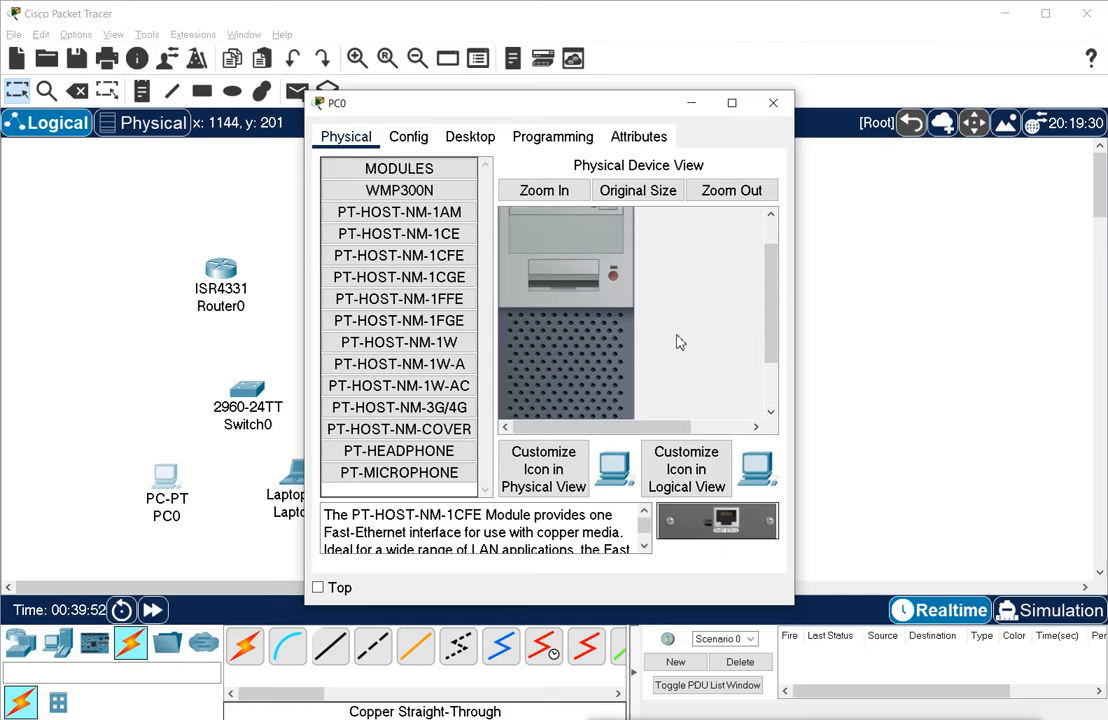
{"action": "left_click", "coordinate": [613, 278]}
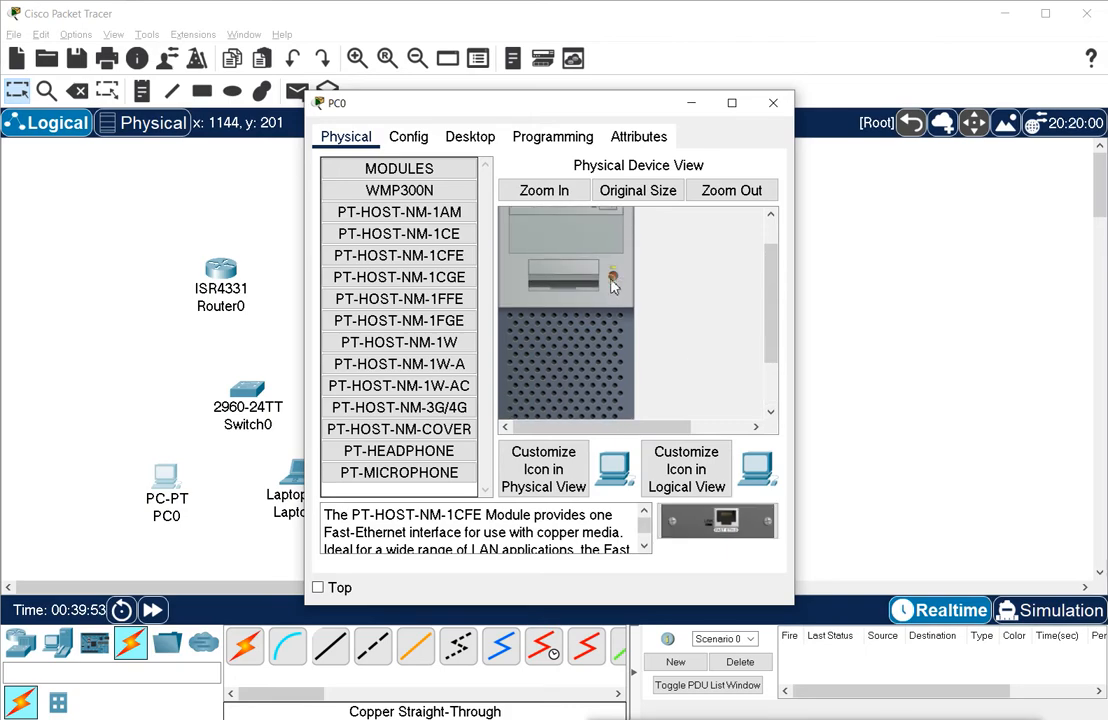
{"action": "left_click", "coordinate": [772, 104]}
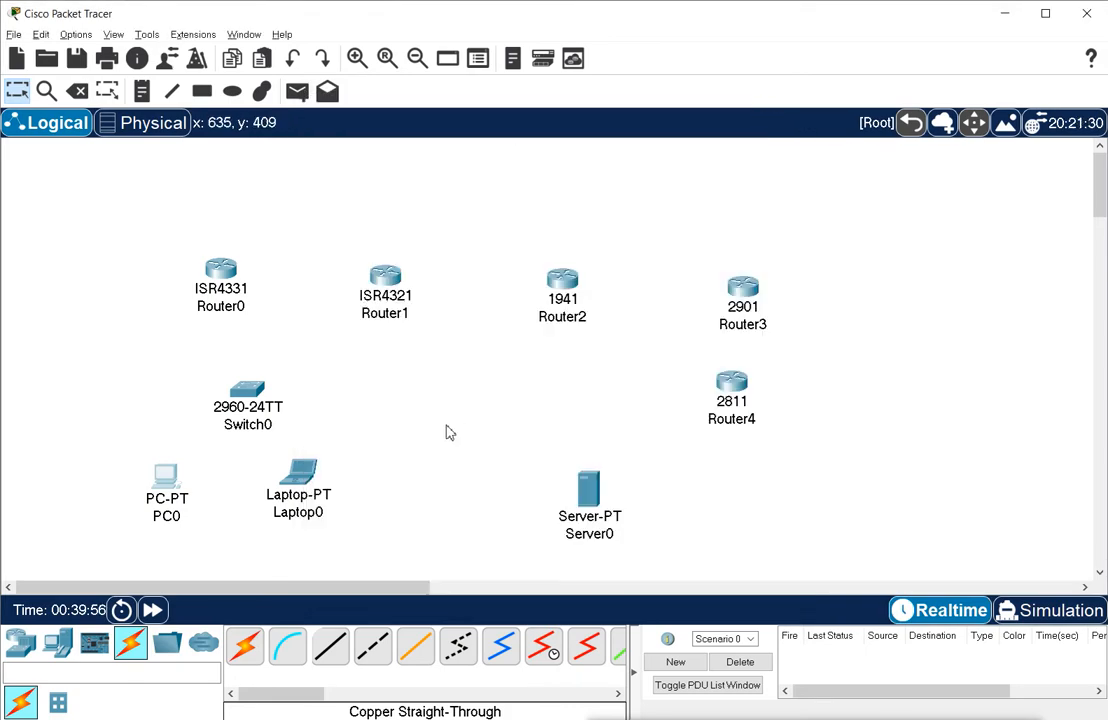
Connect PC0's FastEthernet0 port to Switch0's FastEthernet0/1 port with a copper straight-through cable.
{"action": "left_click", "coordinate": [332, 648]}
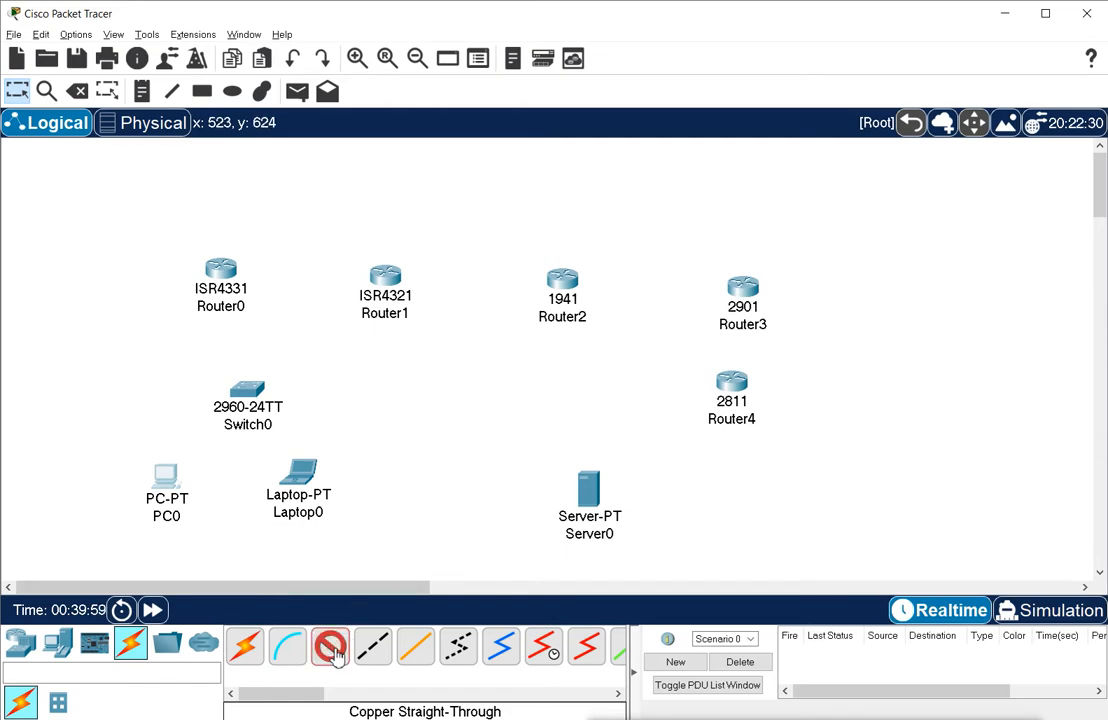
{"action": "left_click", "coordinate": [172, 481]}
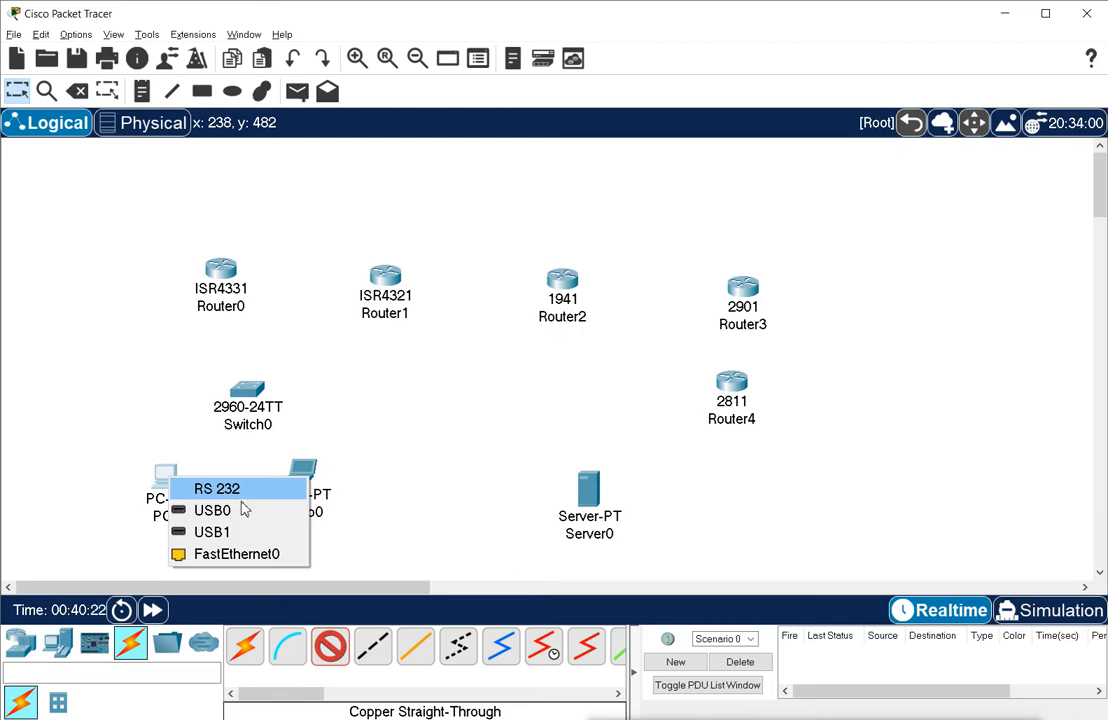
{"action": "left_click", "coordinate": [244, 558]}
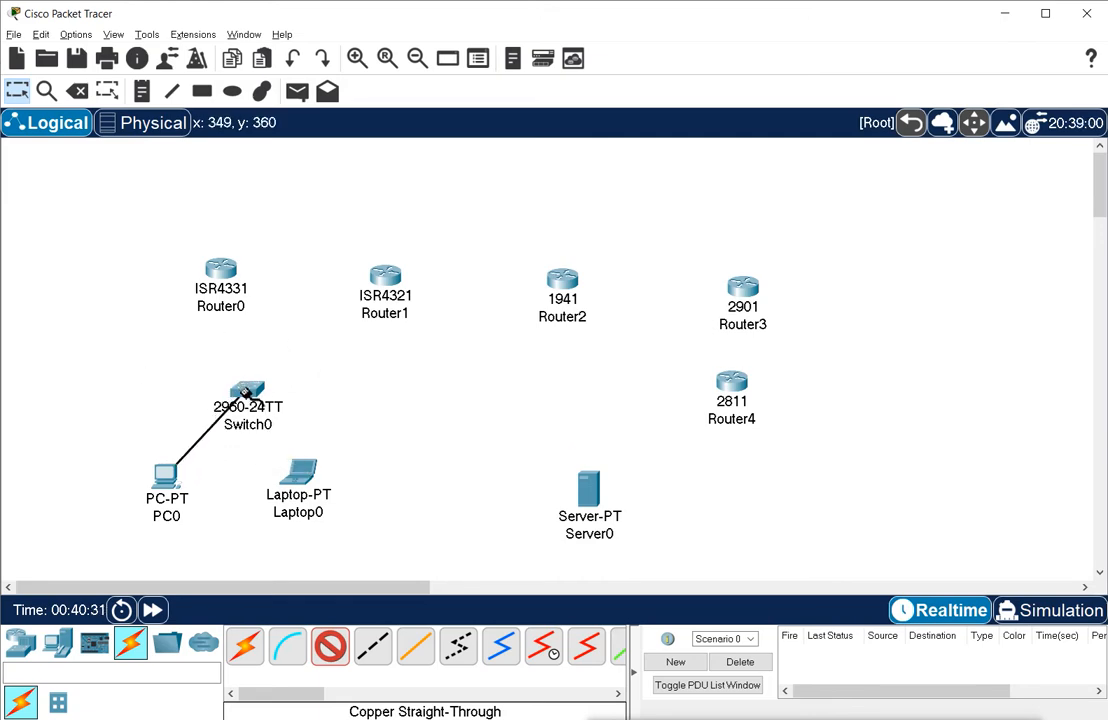
{"action": "left_click", "coordinate": [246, 394]}
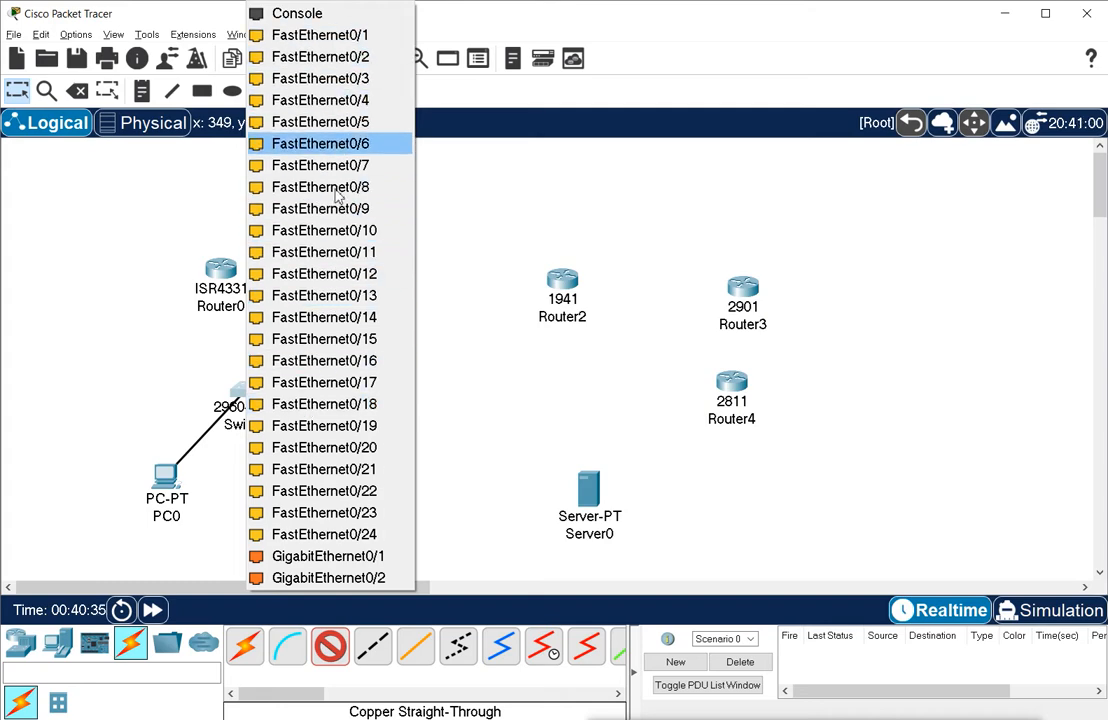
{"action": "left_click", "coordinate": [329, 40]}
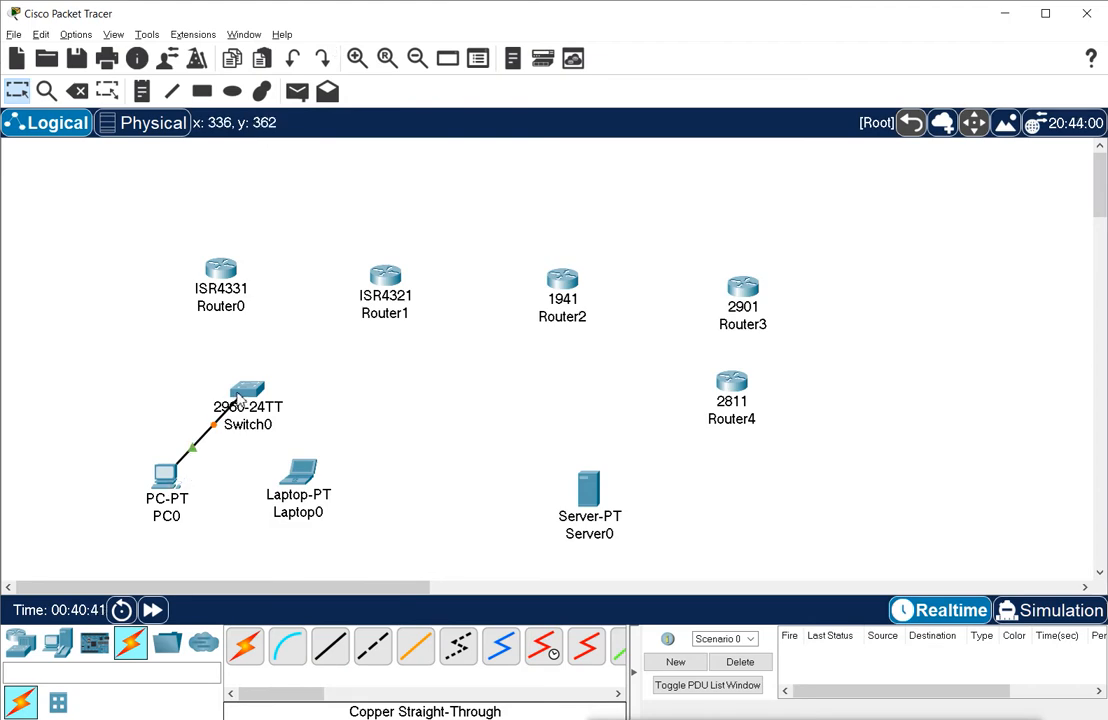
Connect Router0's Console port to PC0's RS 232 port with a console cable.
{"action": "left_click", "coordinate": [291, 649]}
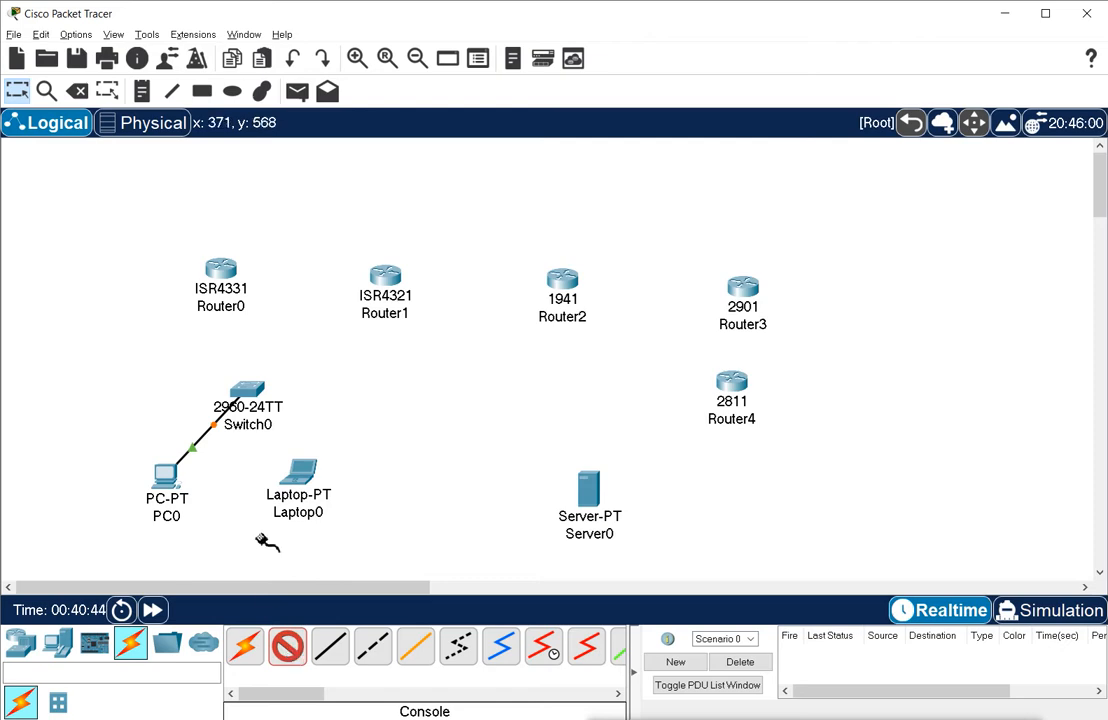
{"action": "left_click", "coordinate": [221, 273]}
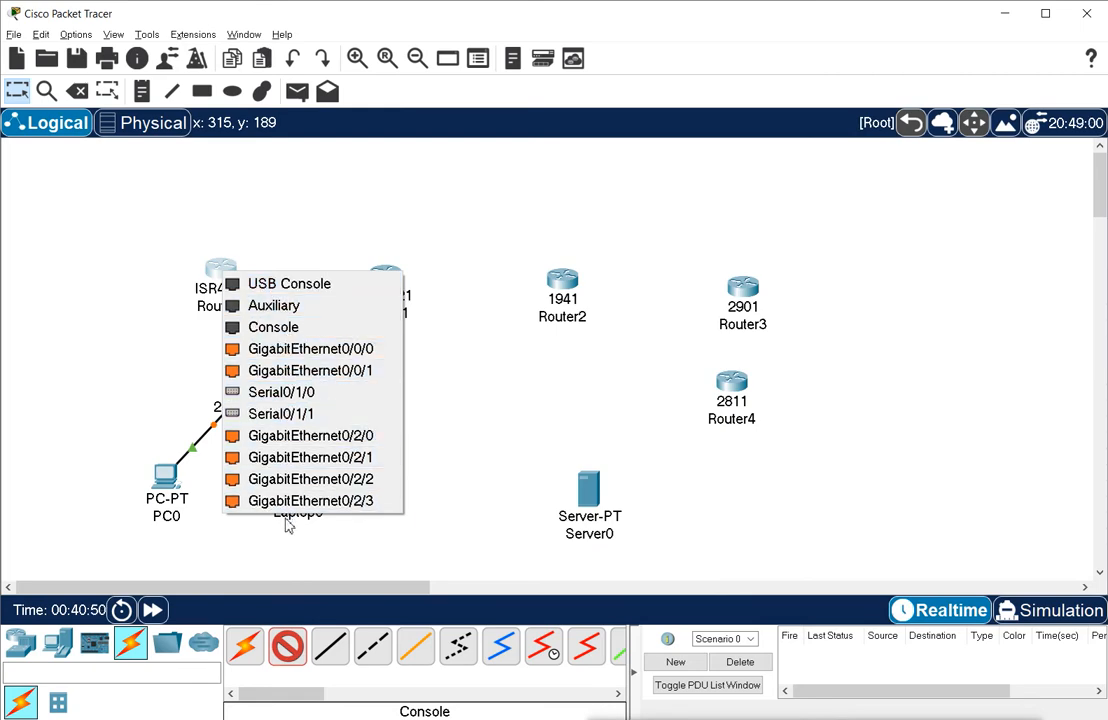
{"action": "left_click", "coordinate": [283, 337]}
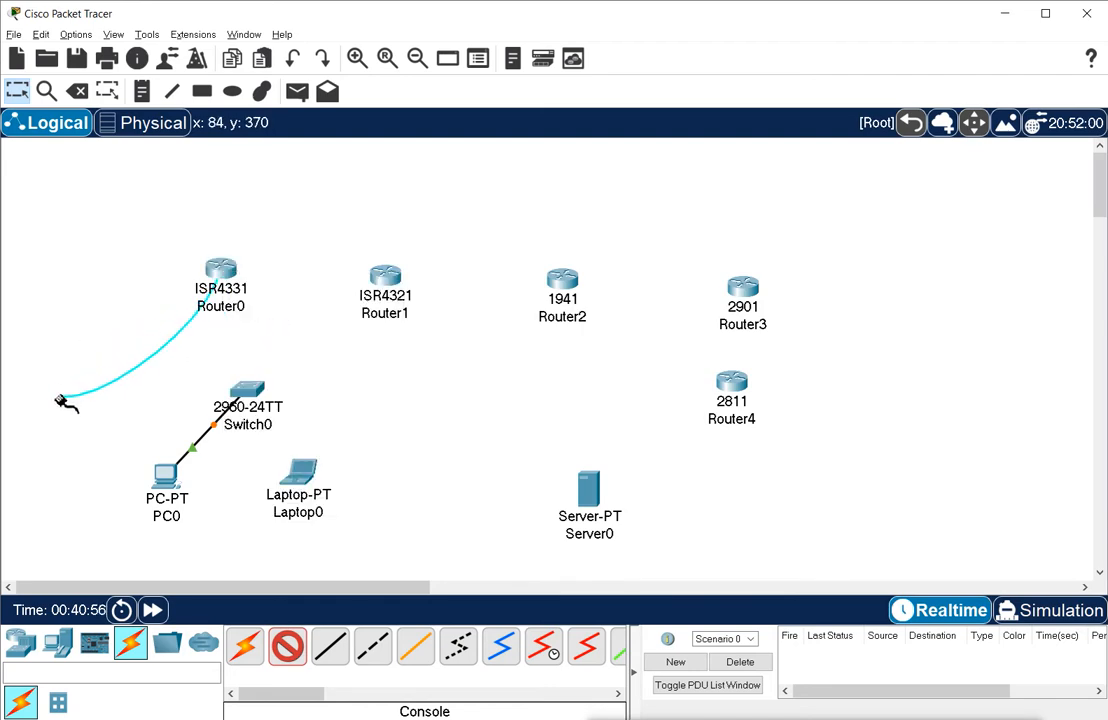
{"action": "left_click", "coordinate": [168, 477]}
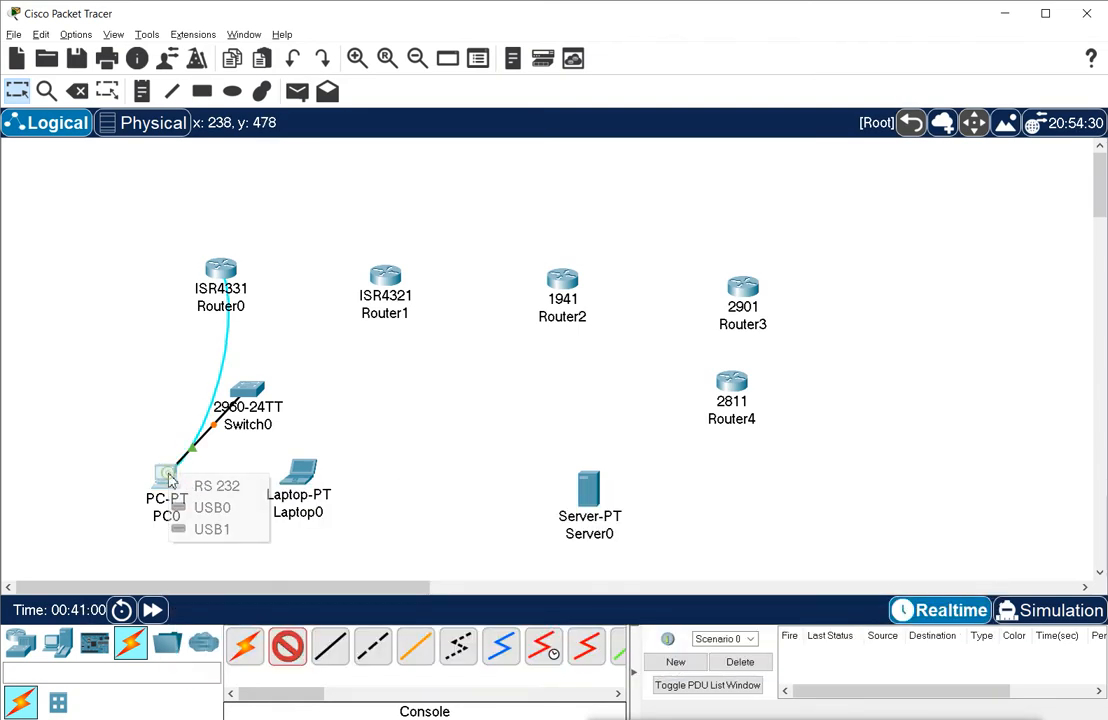
{"action": "left_click", "coordinate": [228, 498]}
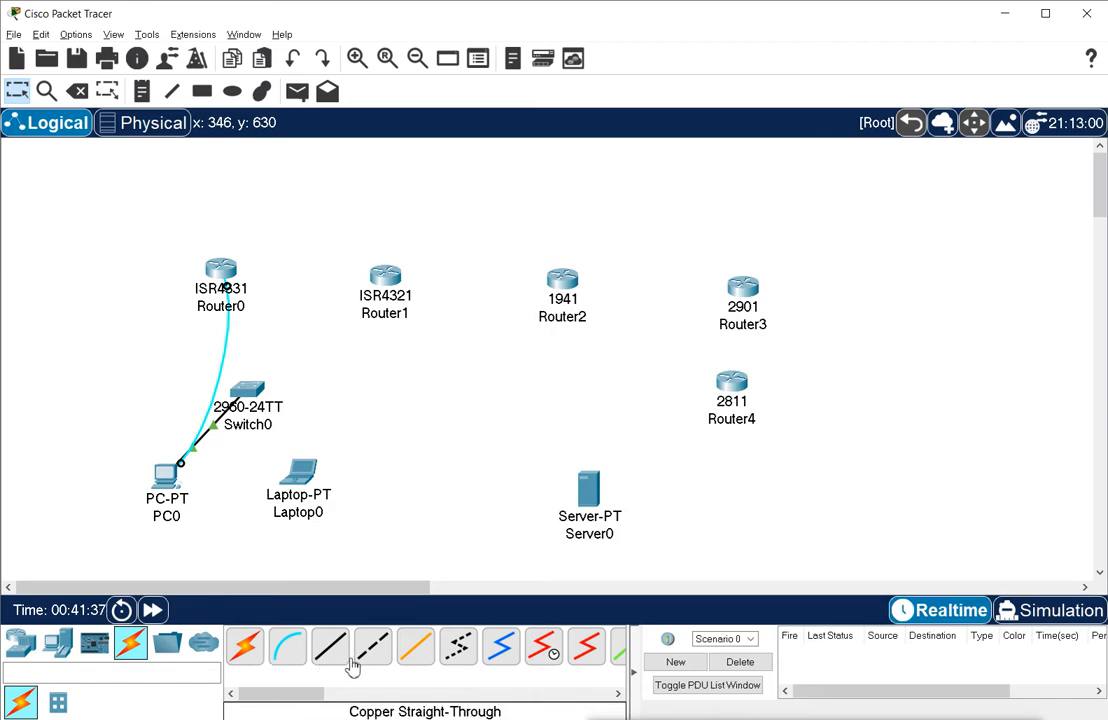
Start a cable with automatically chosen connection type at Switch0 and try to attach it to Laptop0.
{"action": "left_click", "coordinate": [252, 654]}
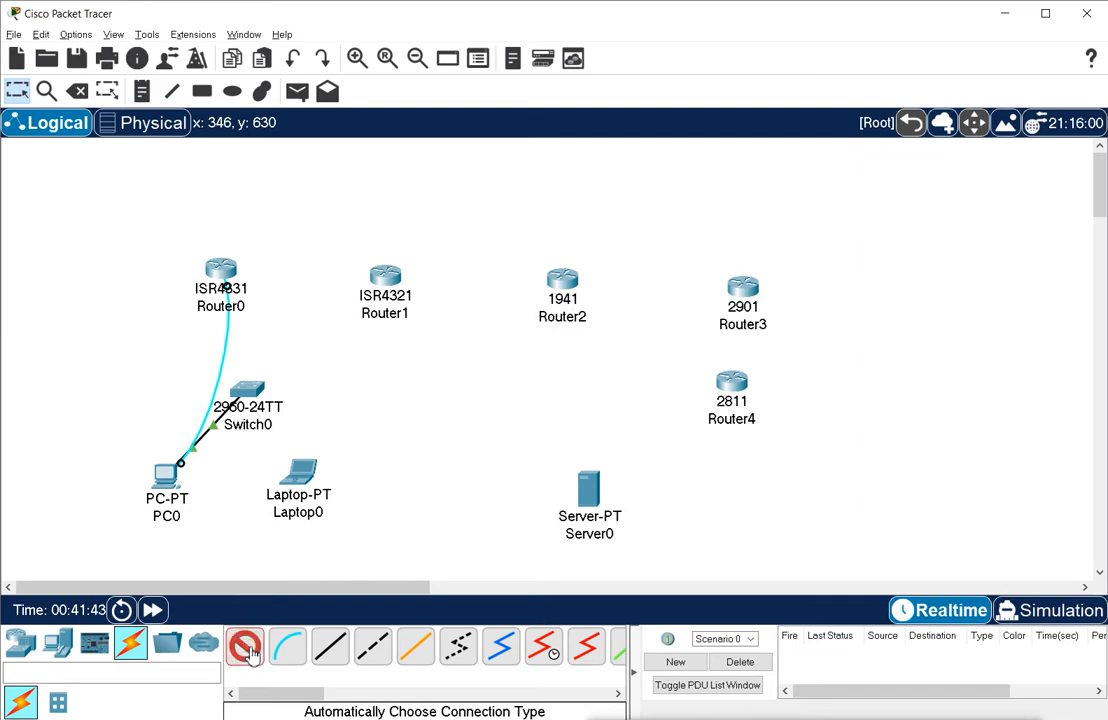
{"action": "left_click", "coordinate": [255, 398]}
{"action": "left_click", "coordinate": [303, 475]}
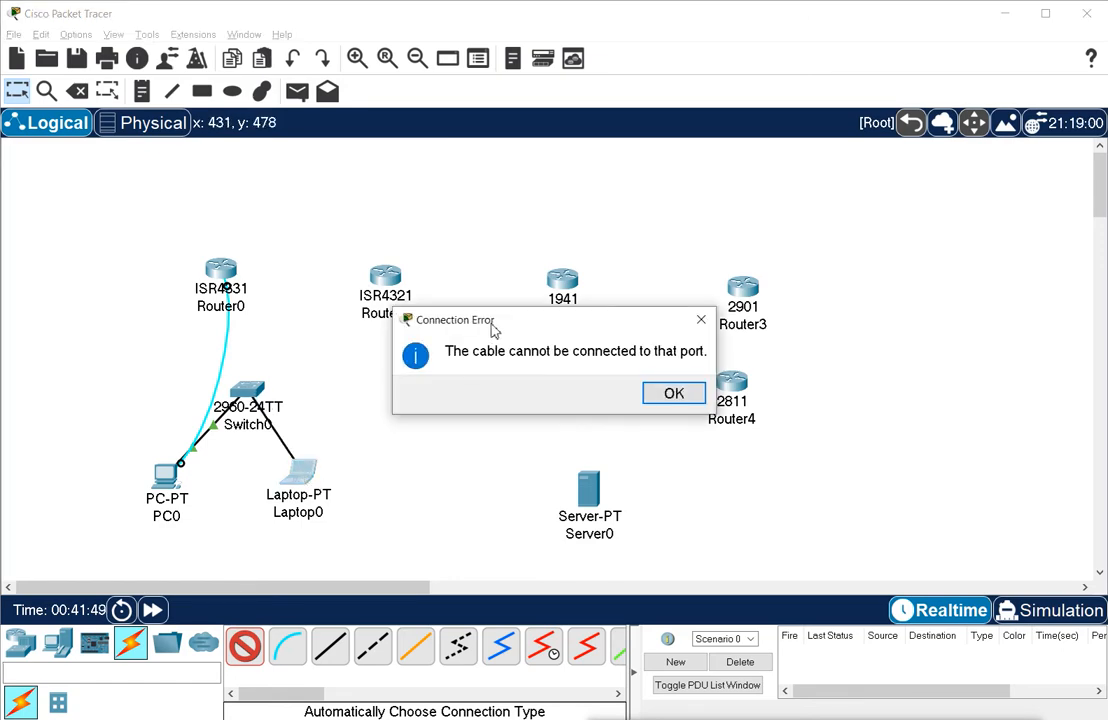
{"action": "left_click", "coordinate": [668, 393]}
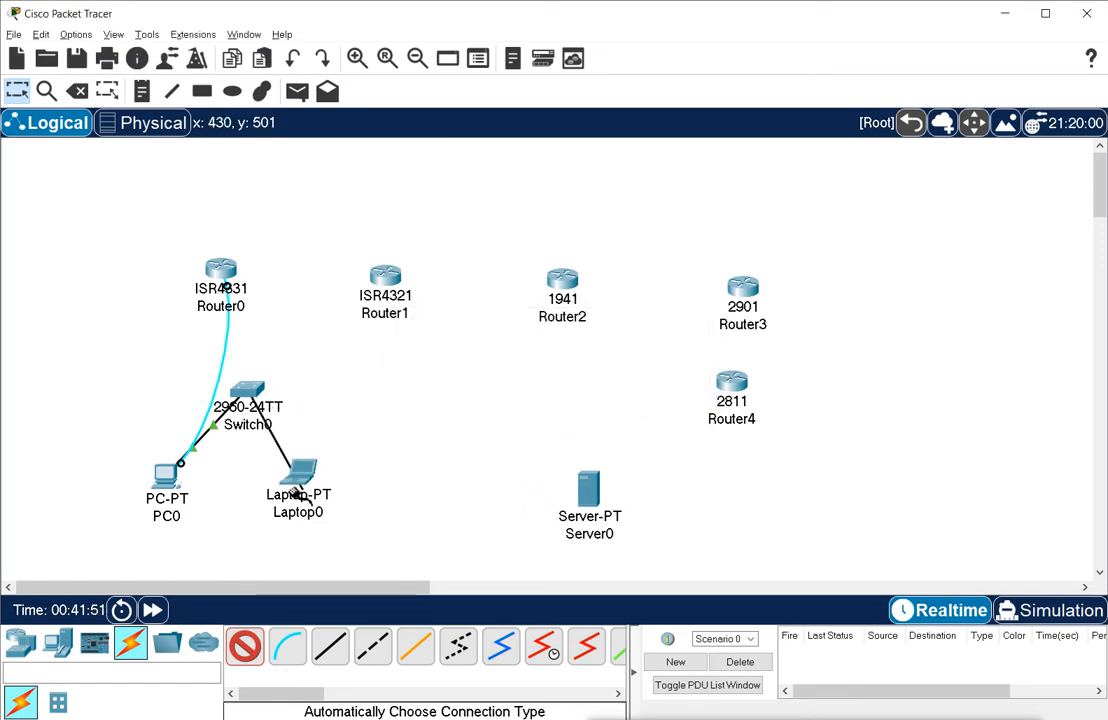
Attach the free end of Switch0's automatic cable to Router1 and view that router's port summary.
{"action": "mouse_move", "coordinate": [303, 477]}
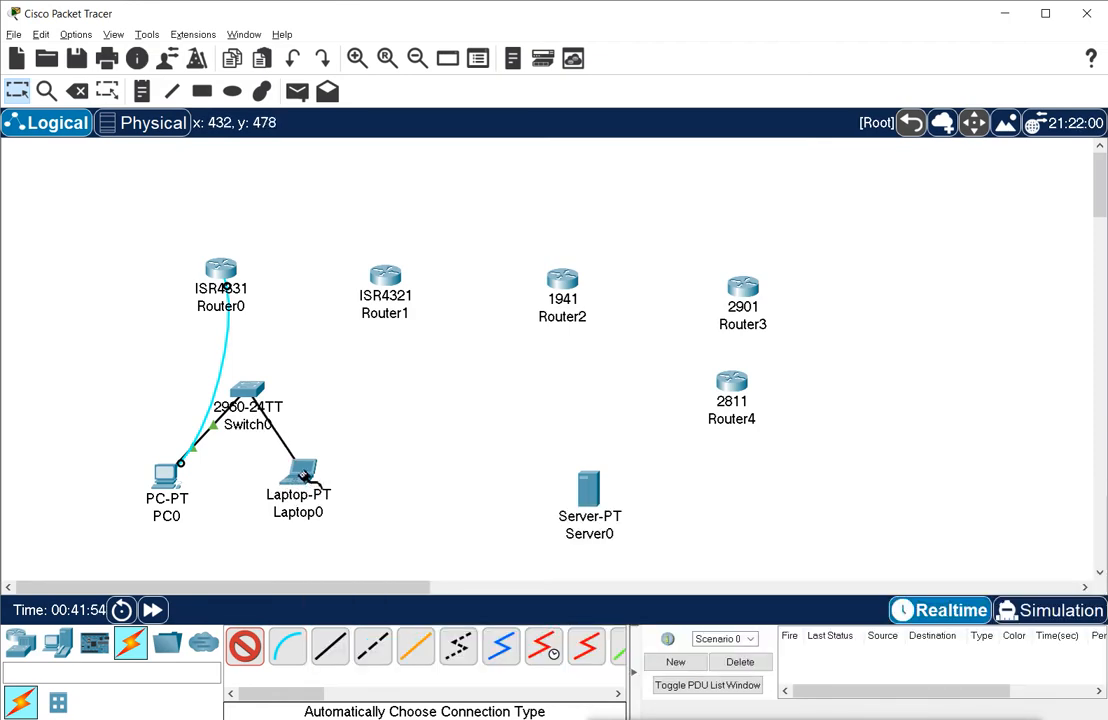
{"action": "left_click", "coordinate": [390, 282]}
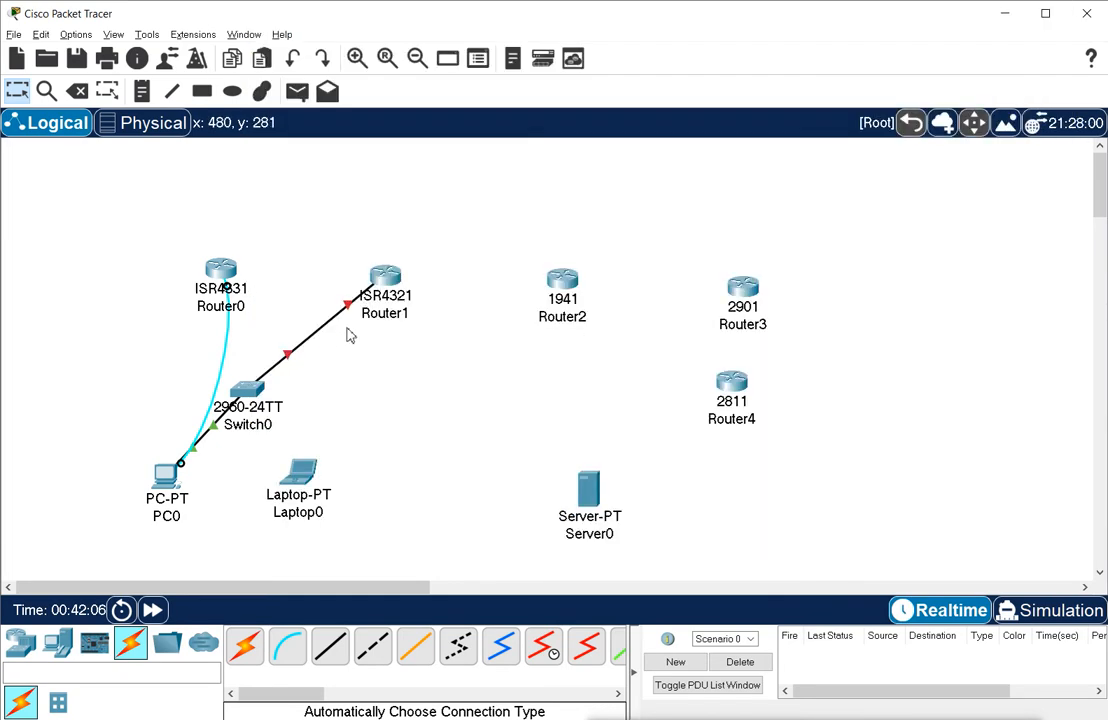
{"action": "mouse_move", "coordinate": [392, 287]}
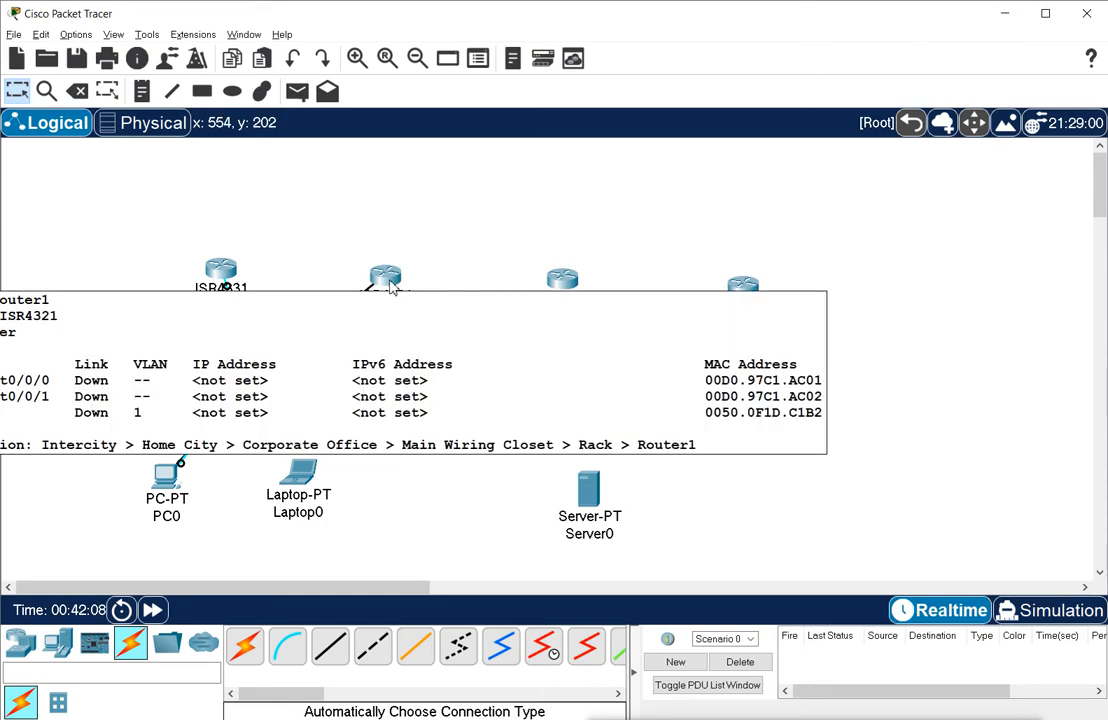
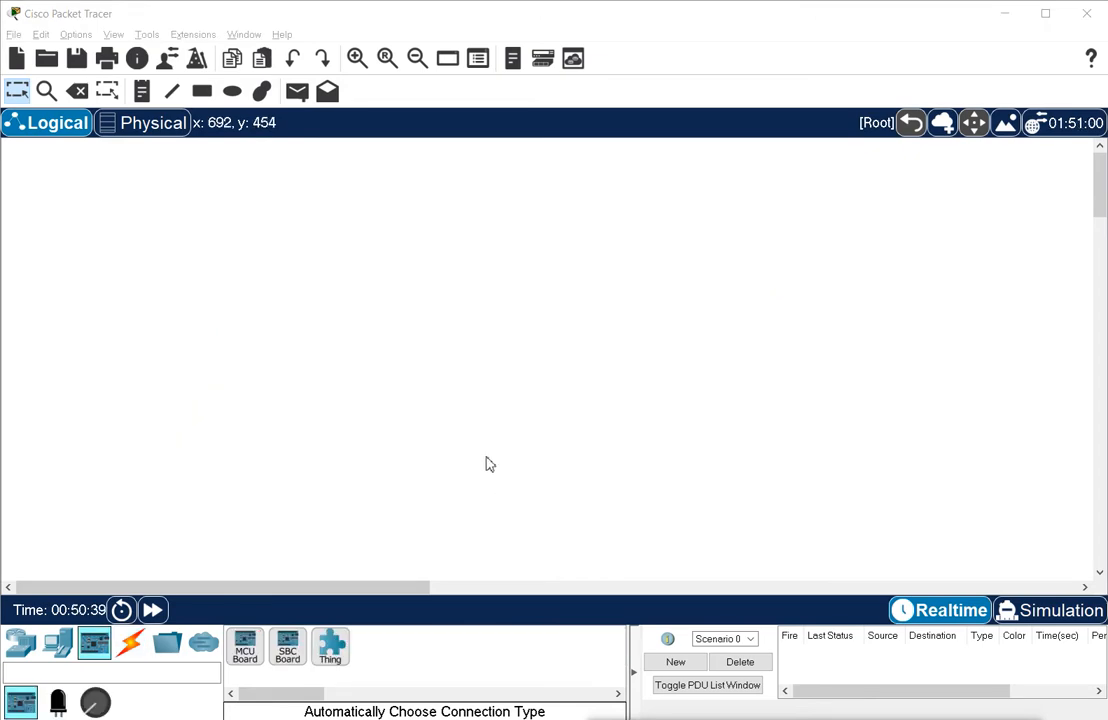
Place a 4331 router in the empty workspace, close its device window, and move the router slightly up and to the left.
{"action": "left_click", "coordinate": [22, 648]}
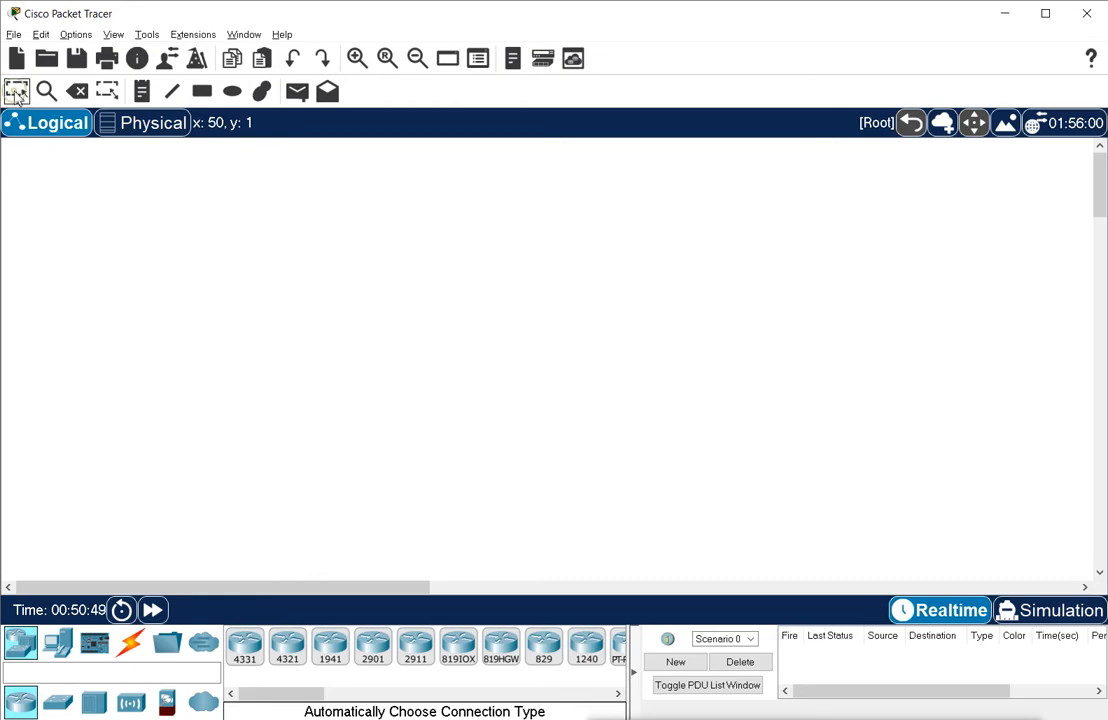
{"action": "left_click", "coordinate": [247, 648]}
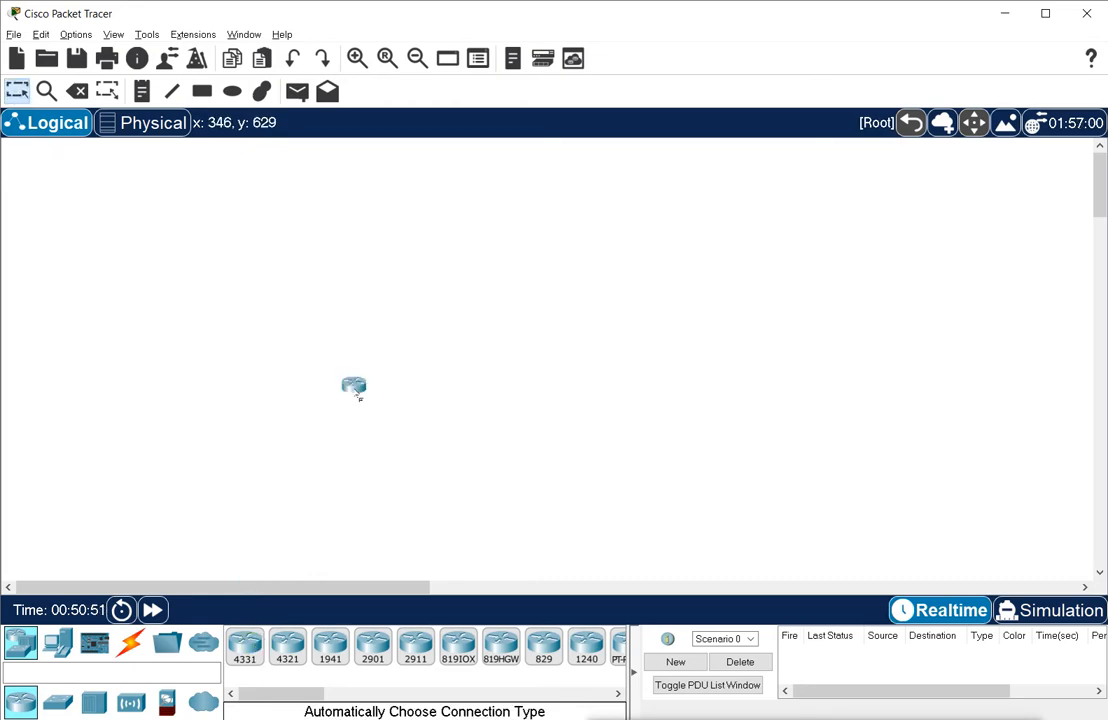
{"action": "left_click", "coordinate": [354, 389]}
{"action": "left_click", "coordinate": [356, 388]}
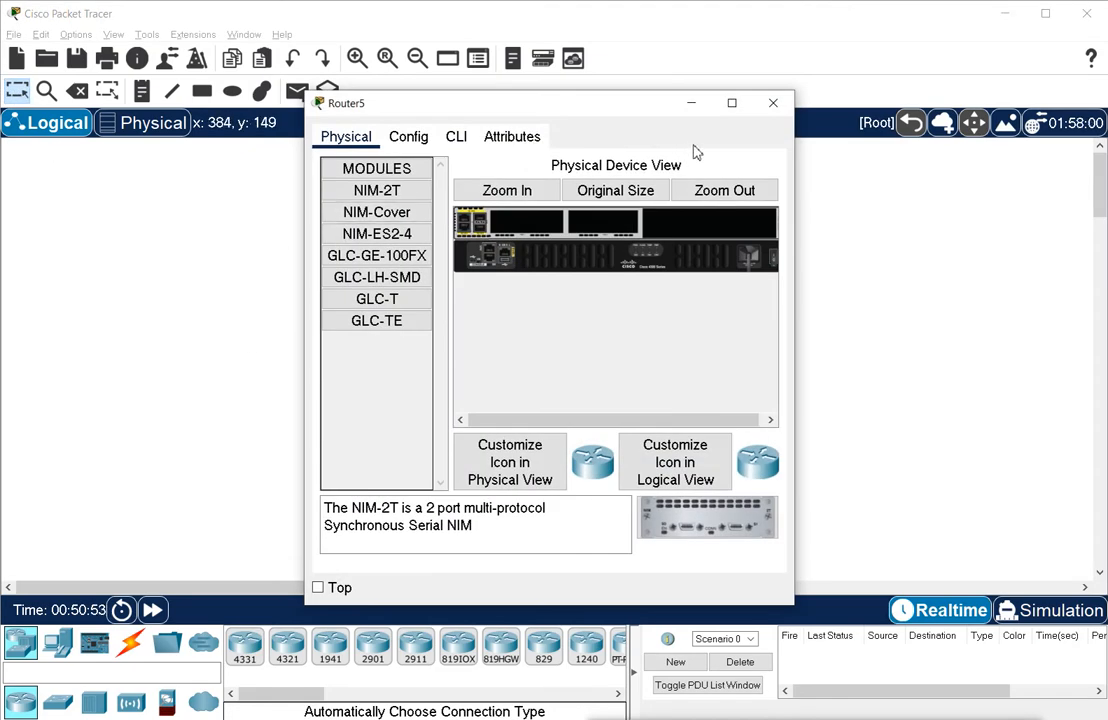
{"action": "left_click", "coordinate": [773, 103]}
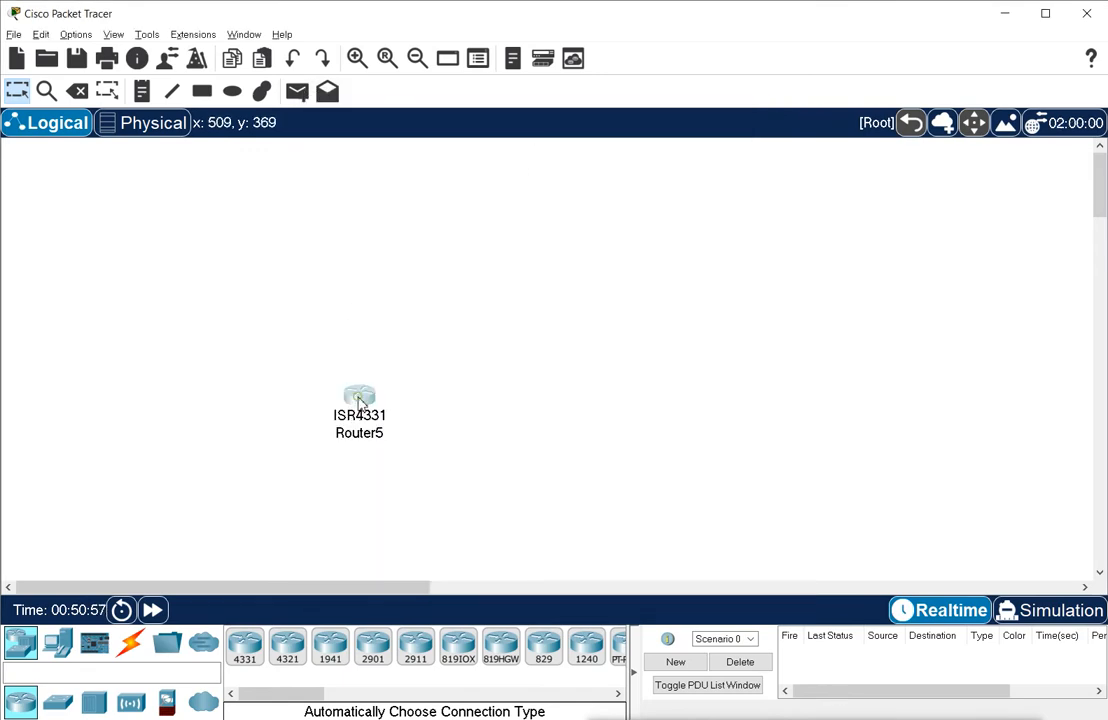
{"action": "left_click_drag", "start_coordinate": [360, 402], "coordinate": [338, 322]}
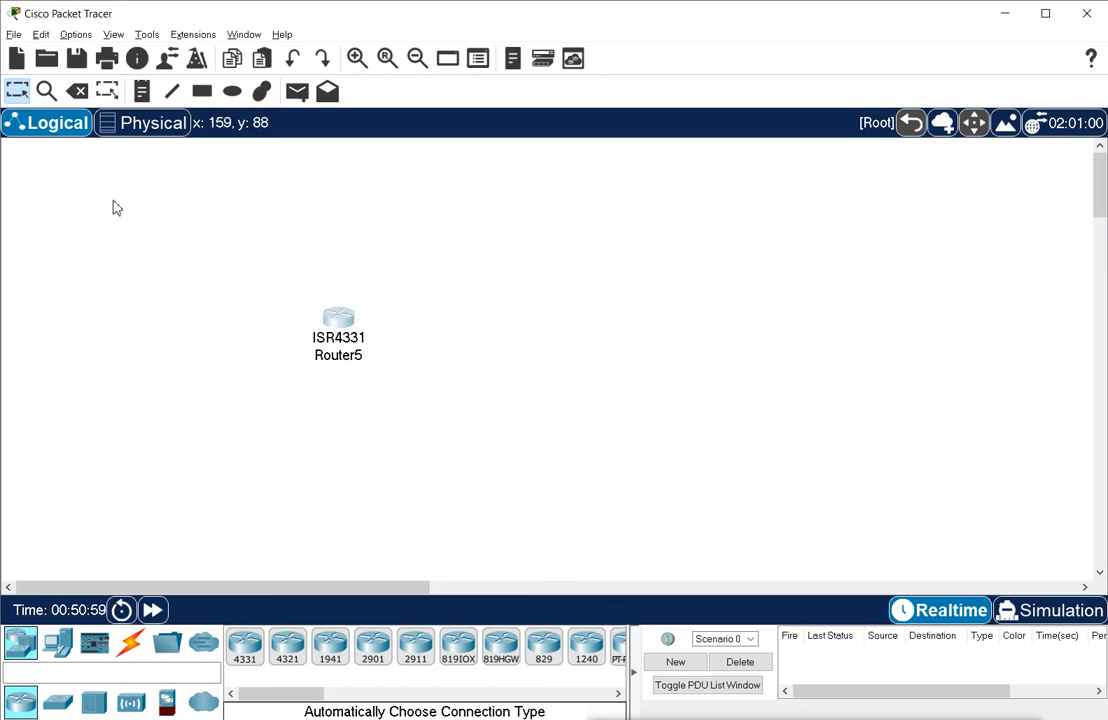
Inspect the port status summary table of the 4331 router.
{"action": "left_click", "coordinate": [47, 93]}
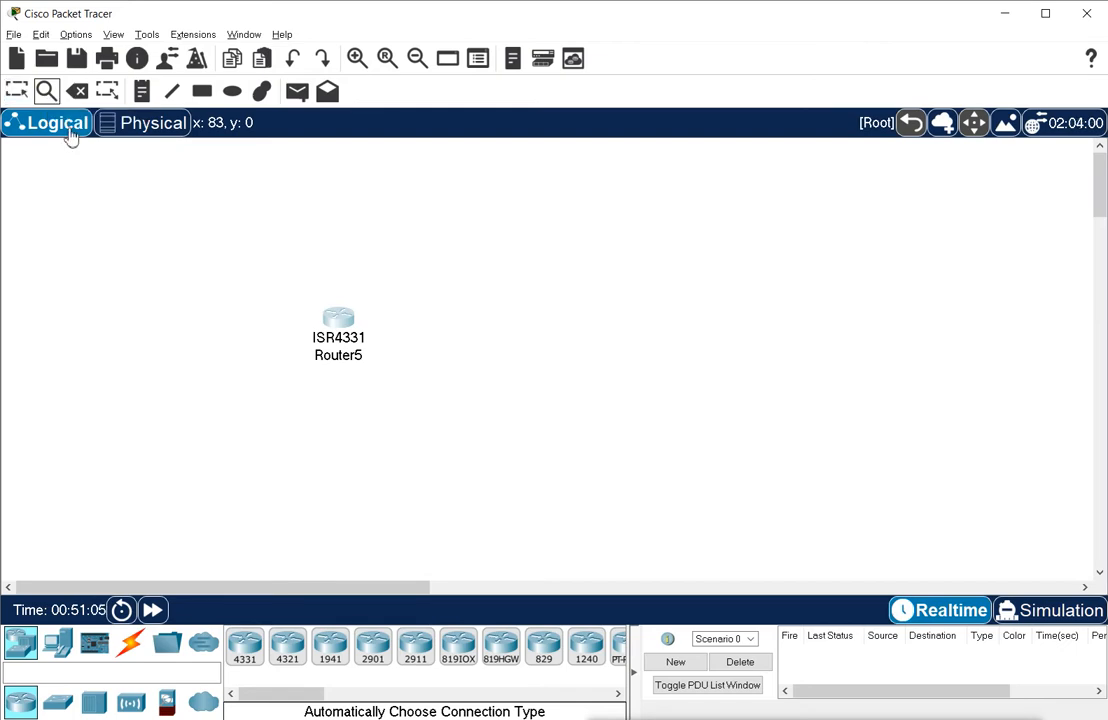
{"action": "left_click", "coordinate": [341, 319]}
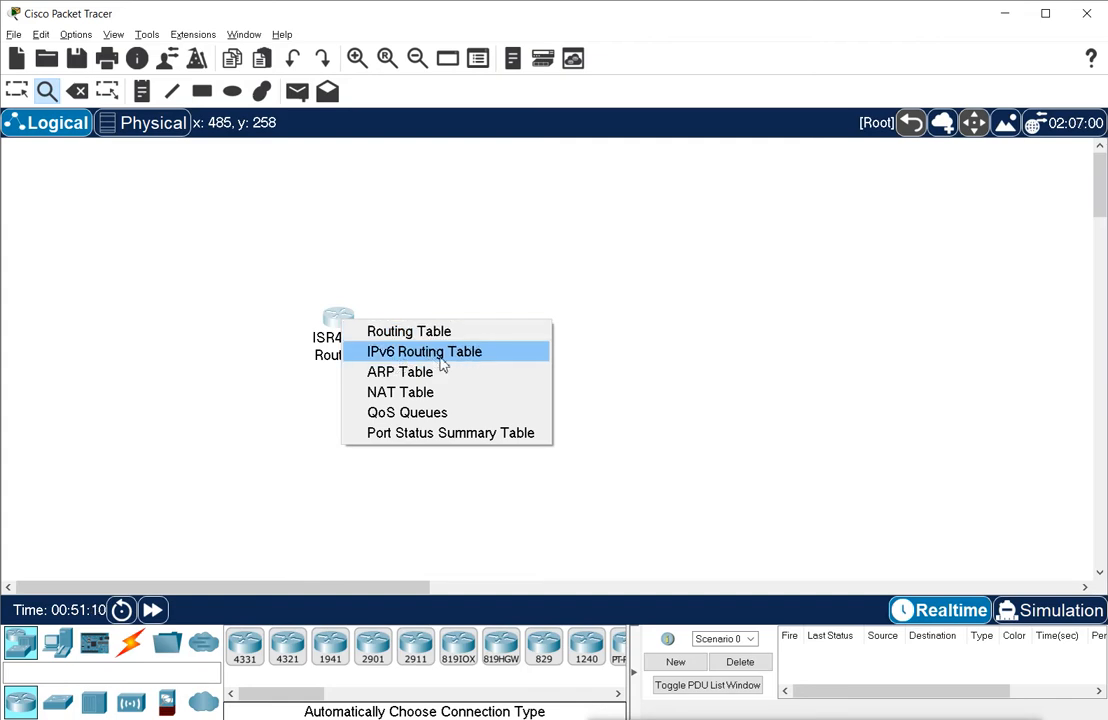
{"action": "left_click", "coordinate": [428, 434]}
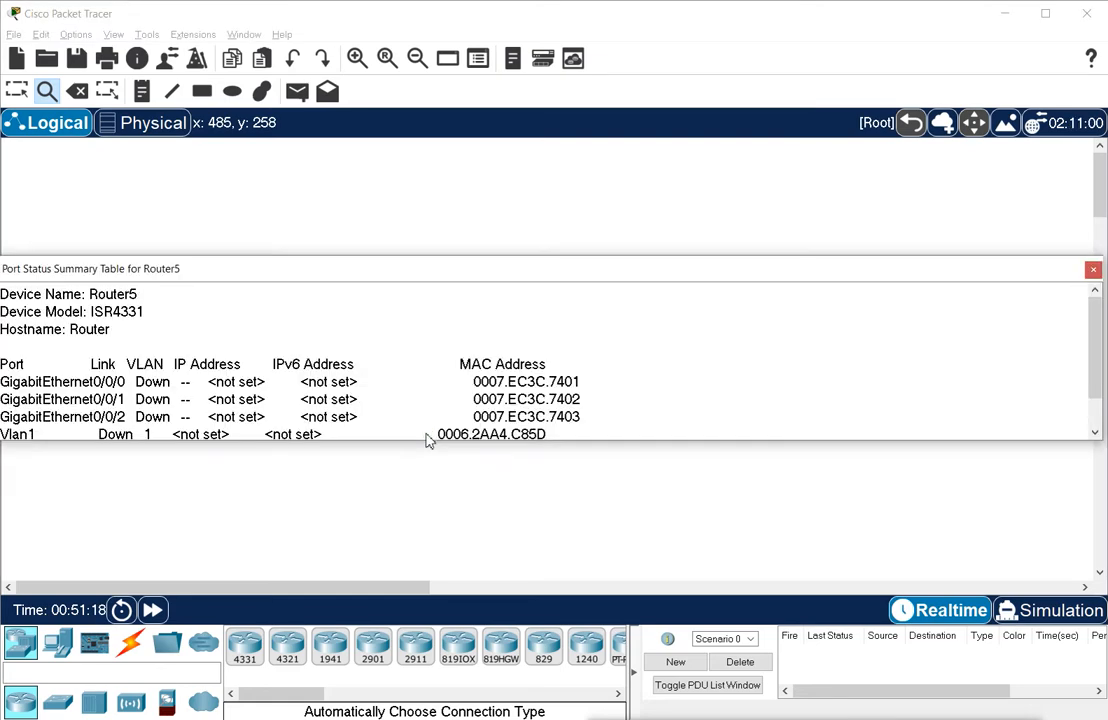
Look through the rows of Router5's port status summary table and close it.
{"action": "left_click_drag", "start_coordinate": [460, 280], "coordinate": [563, 253]}
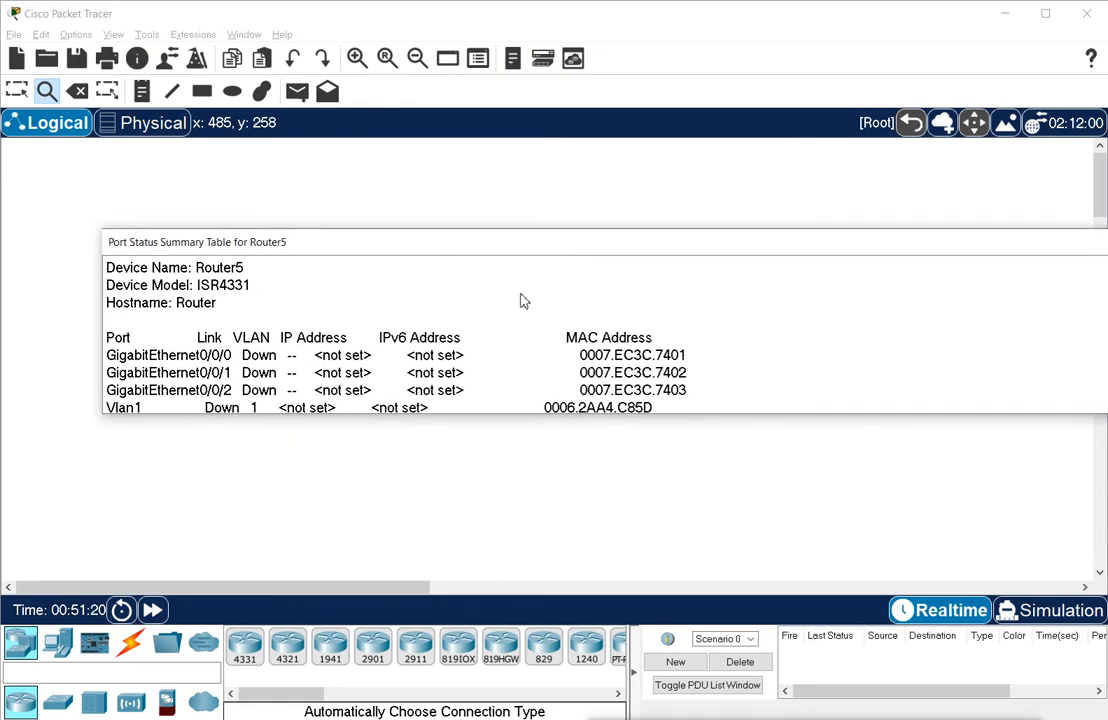
{"action": "scroll", "coordinate": [521, 302], "scroll_direction": "down", "scroll_amount": 1}
{"action": "scroll", "coordinate": [521, 302], "scroll_direction": "up", "scroll_amount": 1}
{"action": "key", "text": "Escape"}
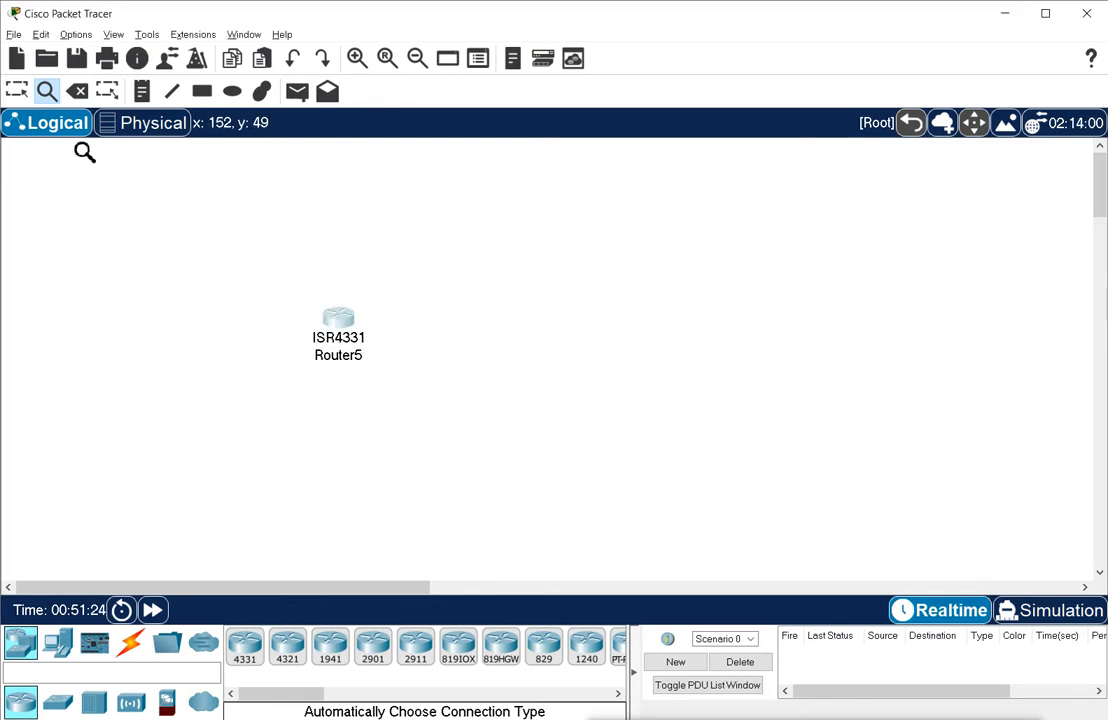
{"action": "left_click", "coordinate": [47, 93]}
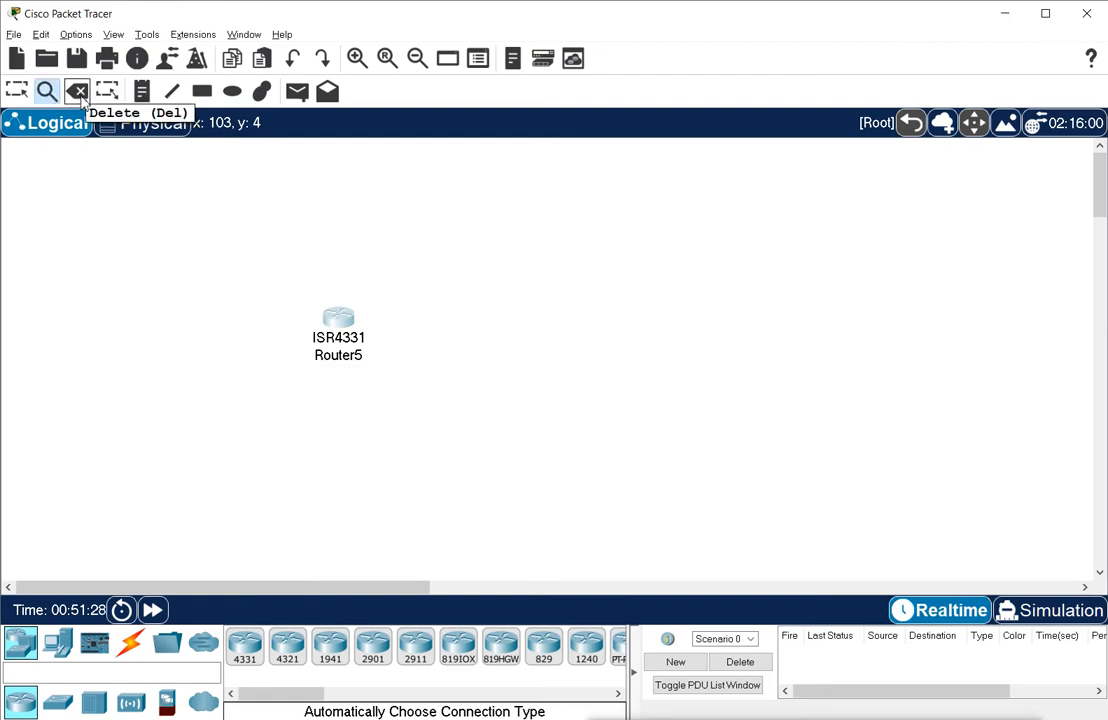
Try the Delete tool on Router5 but decline the deletion, leaving the router in place.
{"action": "left_click", "coordinate": [78, 92]}
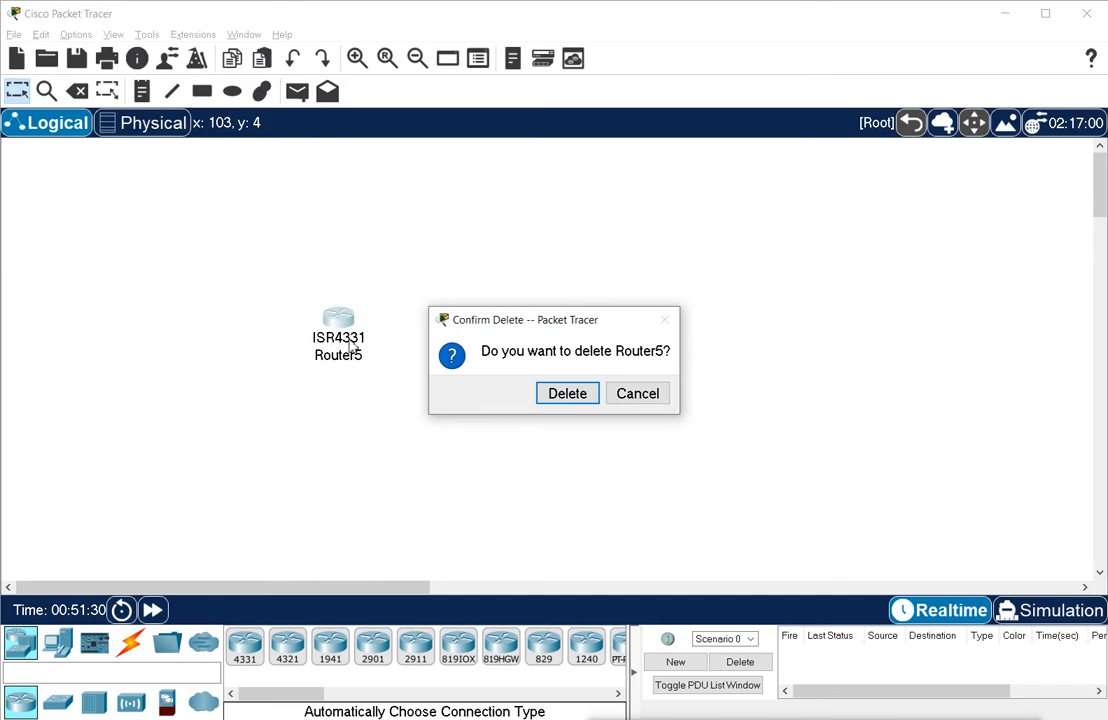
{"action": "left_click", "coordinate": [645, 398]}
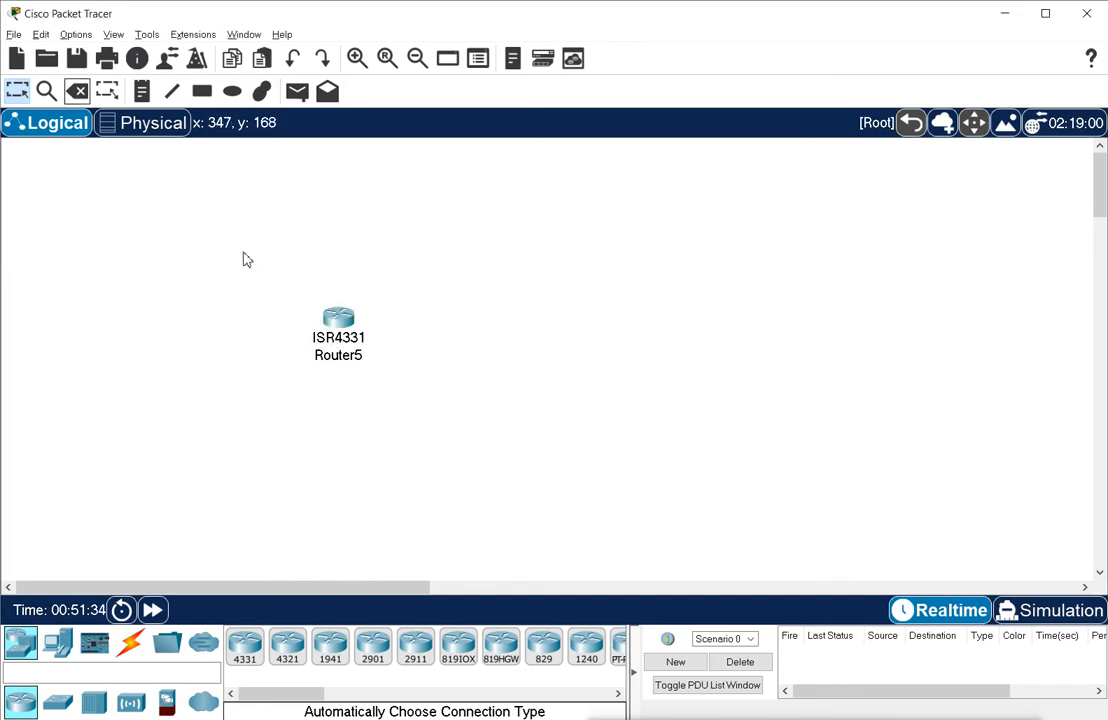
{"action": "left_click", "coordinate": [77, 91]}
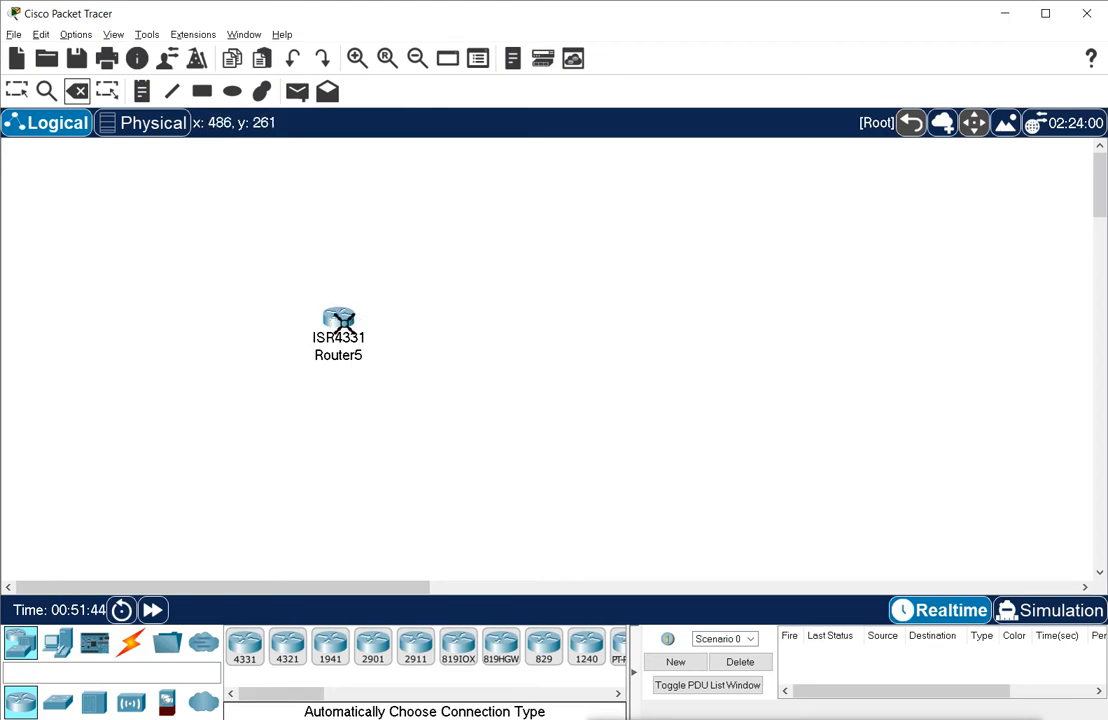
{"action": "left_click", "coordinate": [107, 91]}
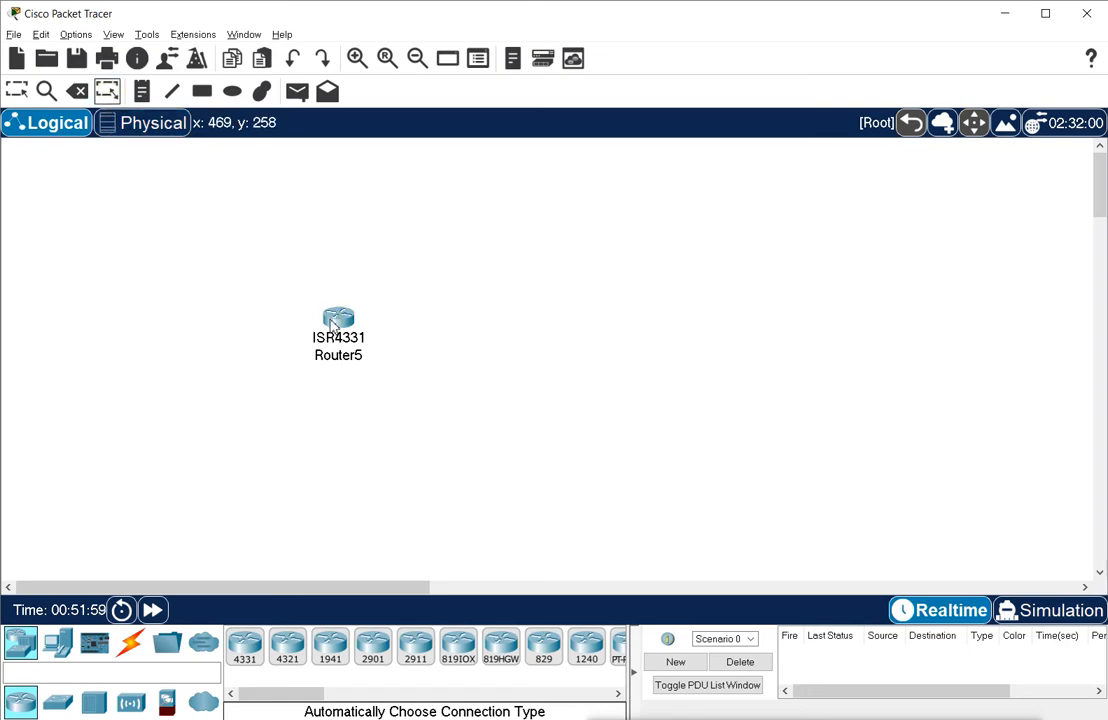
Add the note "Mumbai" above Router5 and move it so it sits centred over the router icon.
{"action": "left_click", "coordinate": [142, 91]}
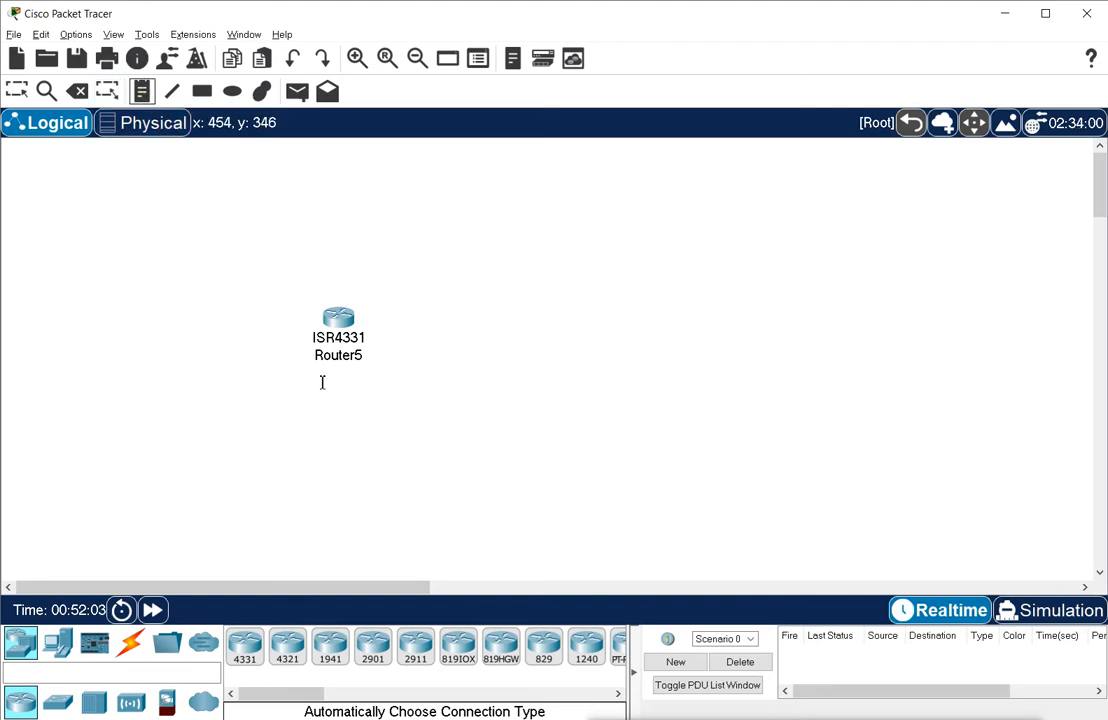
{"action": "left_click", "coordinate": [327, 290]}
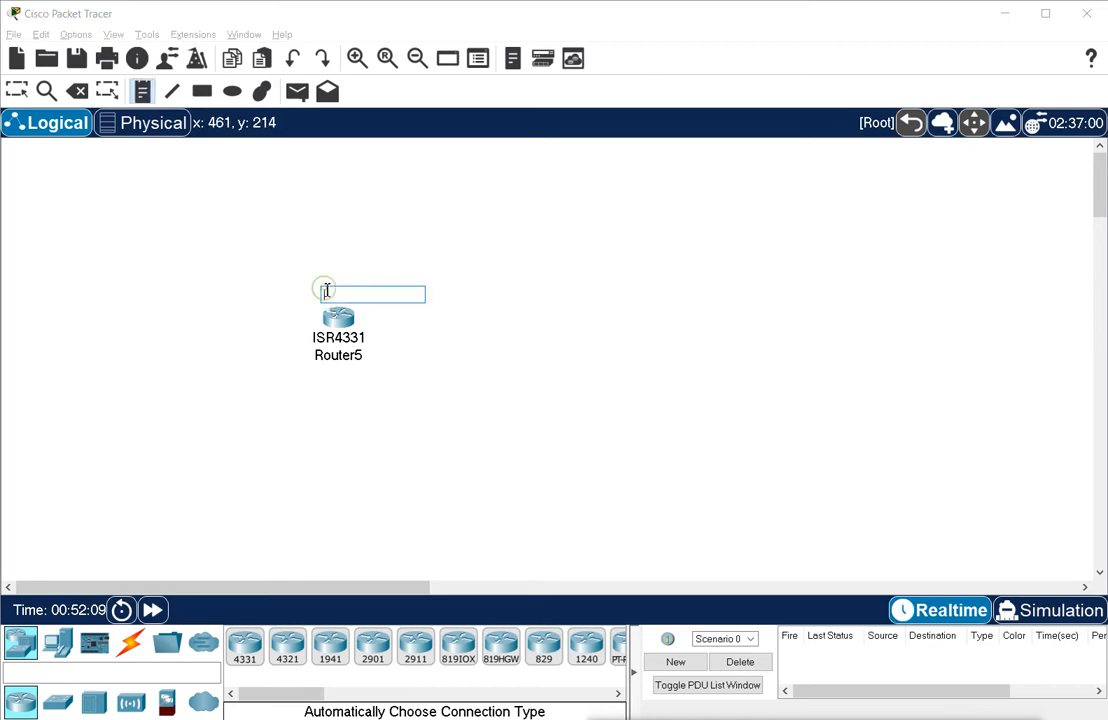
{"action": "type", "text": "Mumbai"}
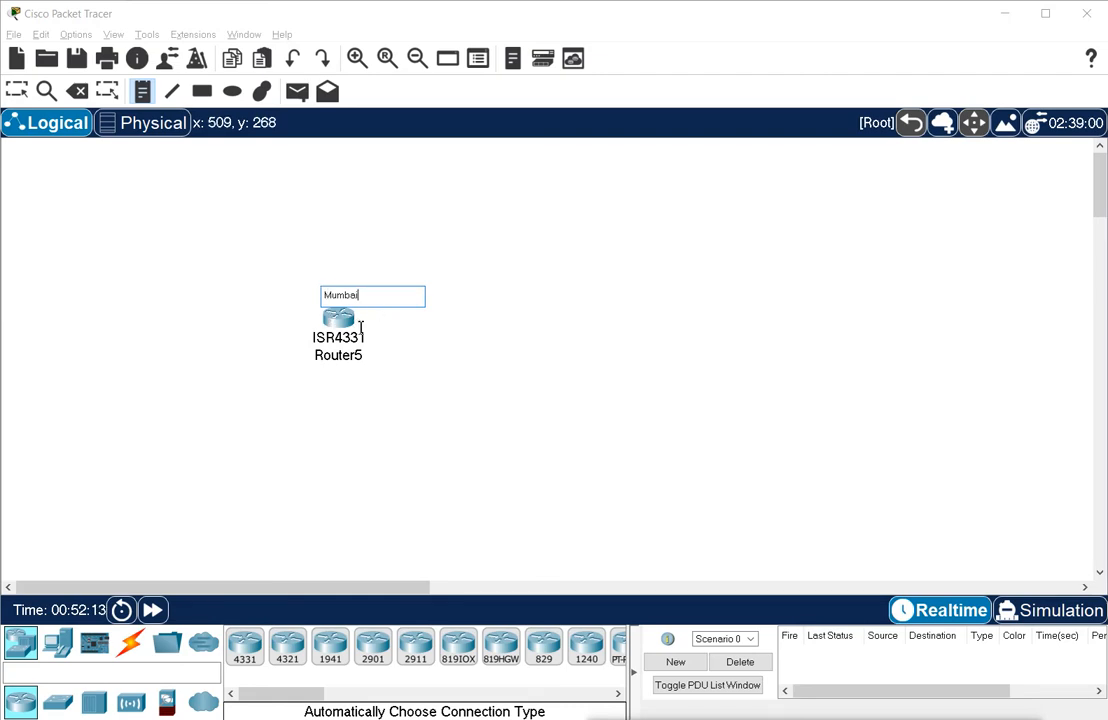
{"action": "left_click", "coordinate": [363, 222]}
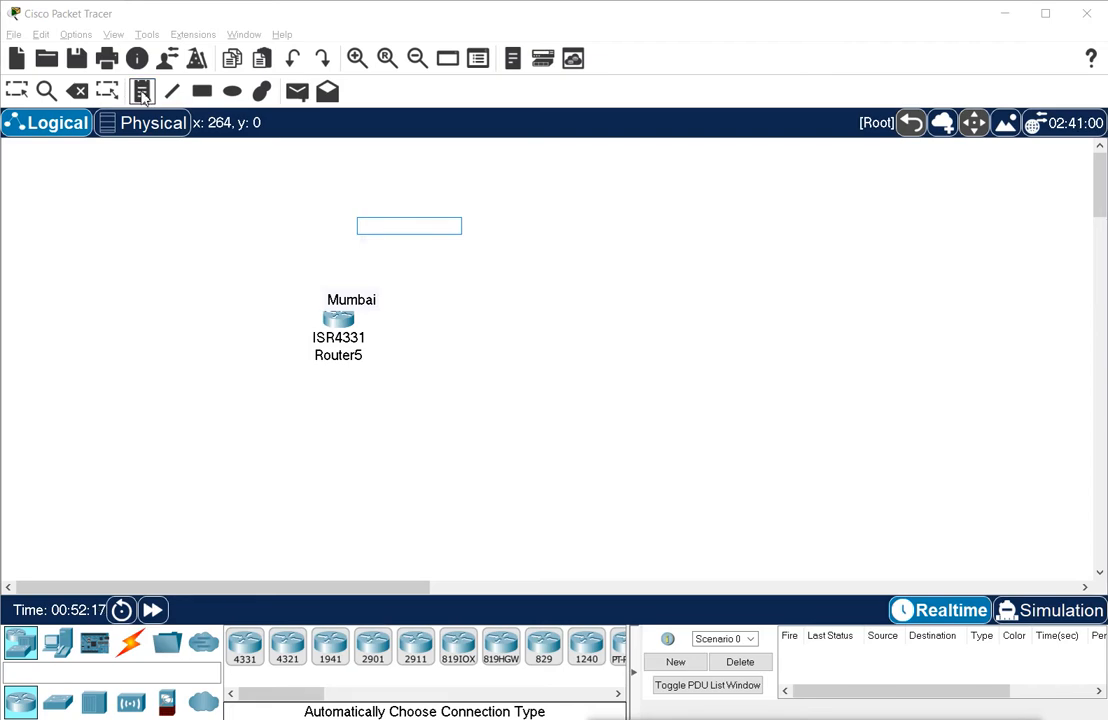
{"action": "key", "text": "Escape"}
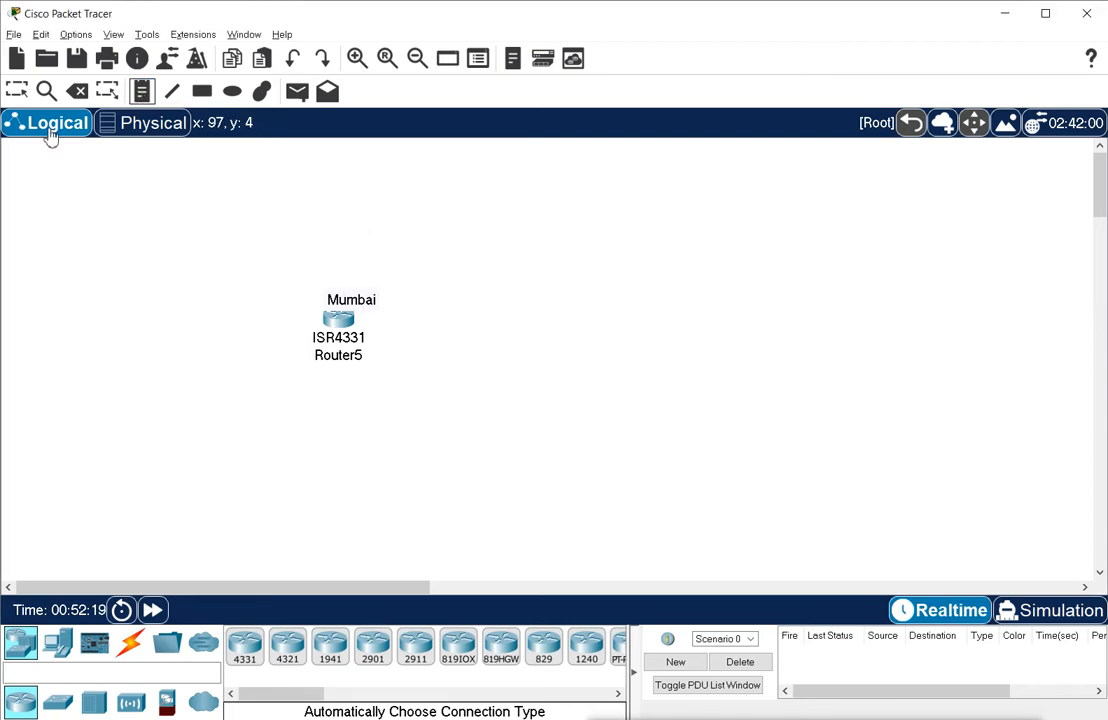
{"action": "left_click", "coordinate": [16, 91]}
{"action": "mouse_move", "coordinate": [368, 302]}
{"action": "left_mouse_down"}
{"action": "mouse_move", "coordinate": [348, 290]}
{"action": "mouse_move", "coordinate": [357, 287]}
{"action": "left_mouse_up"}
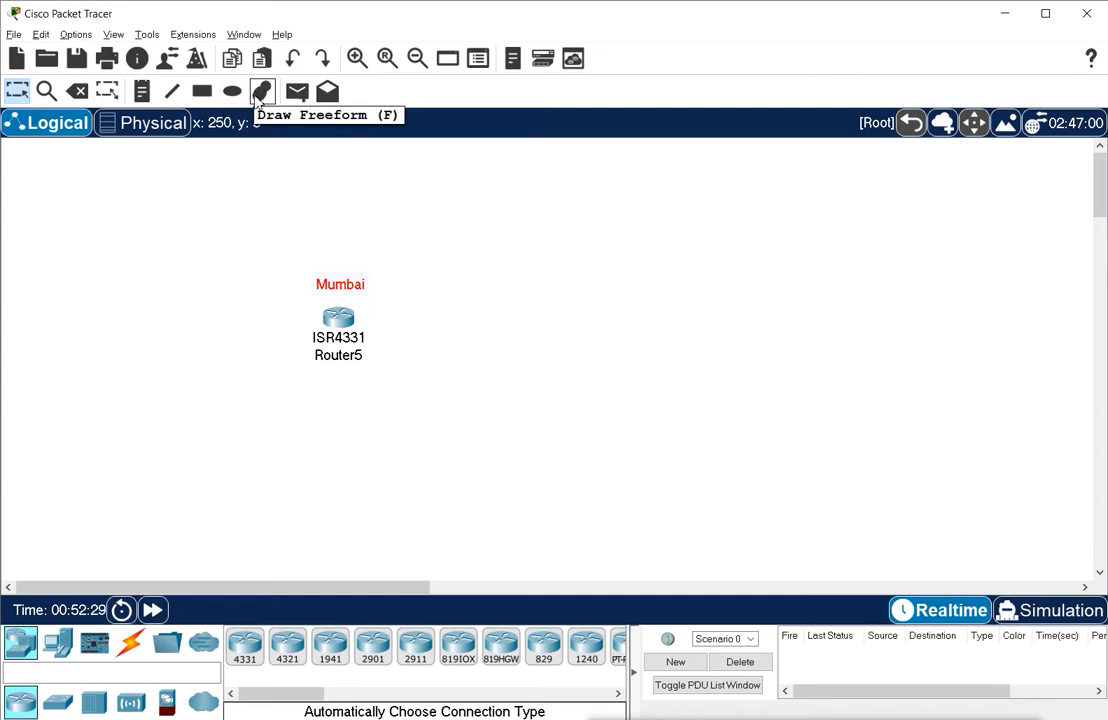
Draw a rectangle filled with purple #832aff around Router5 and its Mumbai note, and return to the Select tool.
{"action": "left_click", "coordinate": [203, 91]}
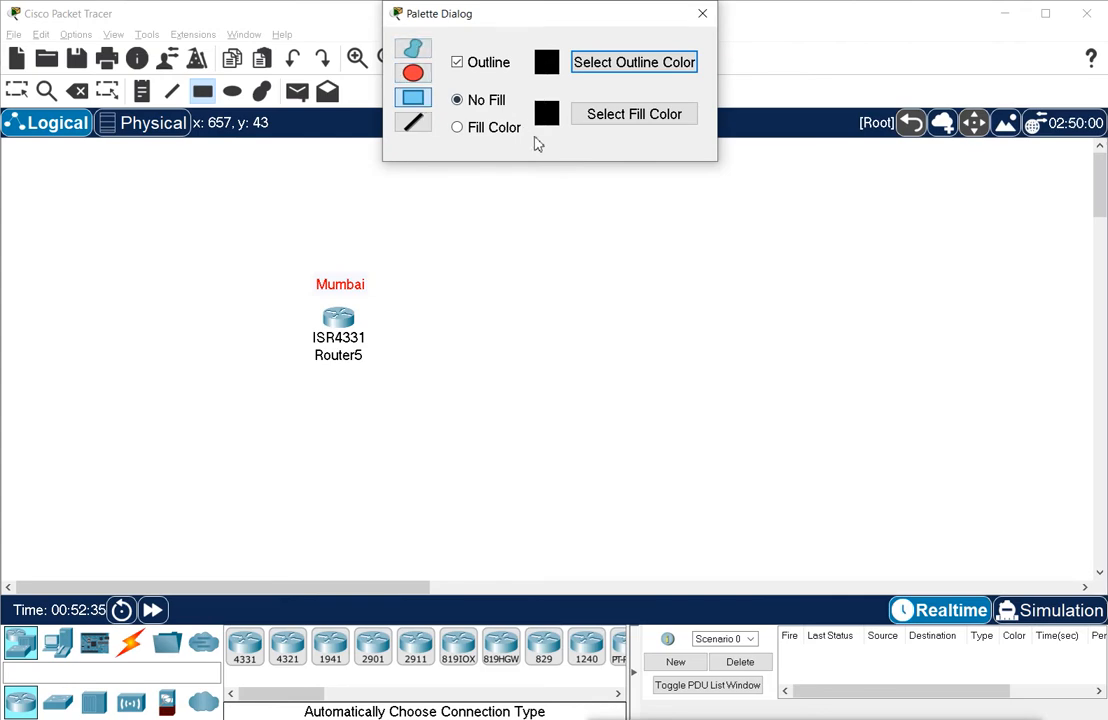
{"action": "left_click", "coordinate": [458, 130]}
{"action": "left_click", "coordinate": [606, 114]}
{"action": "left_click", "coordinate": [553, 235]}
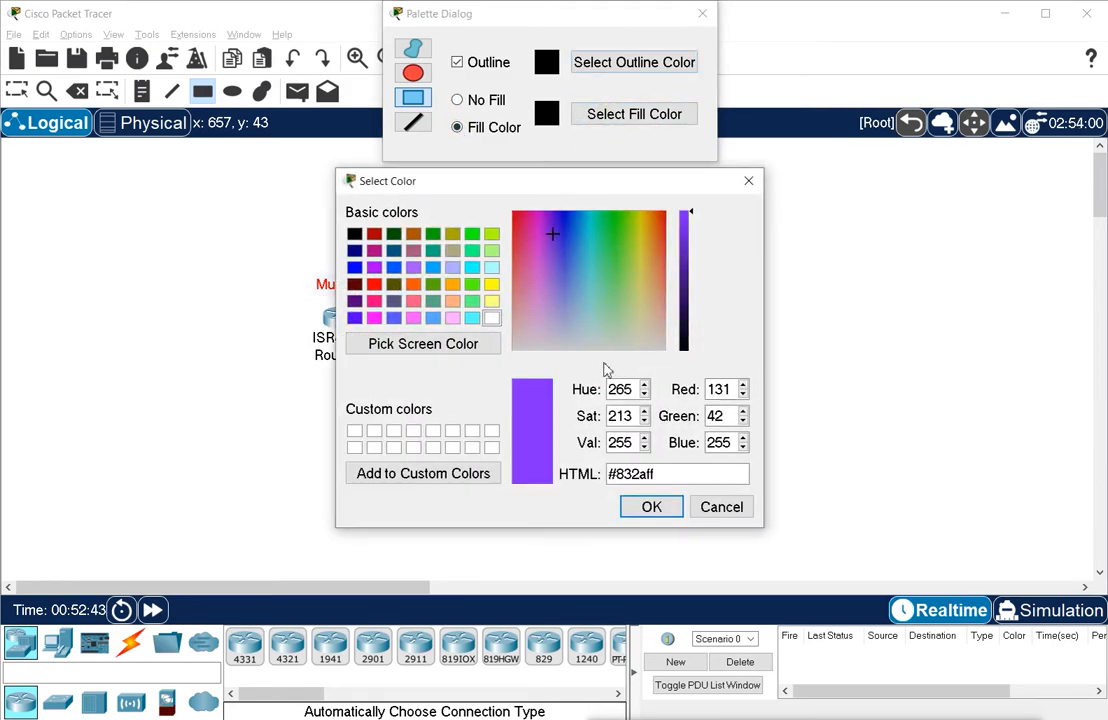
{"action": "left_click", "coordinate": [666, 509]}
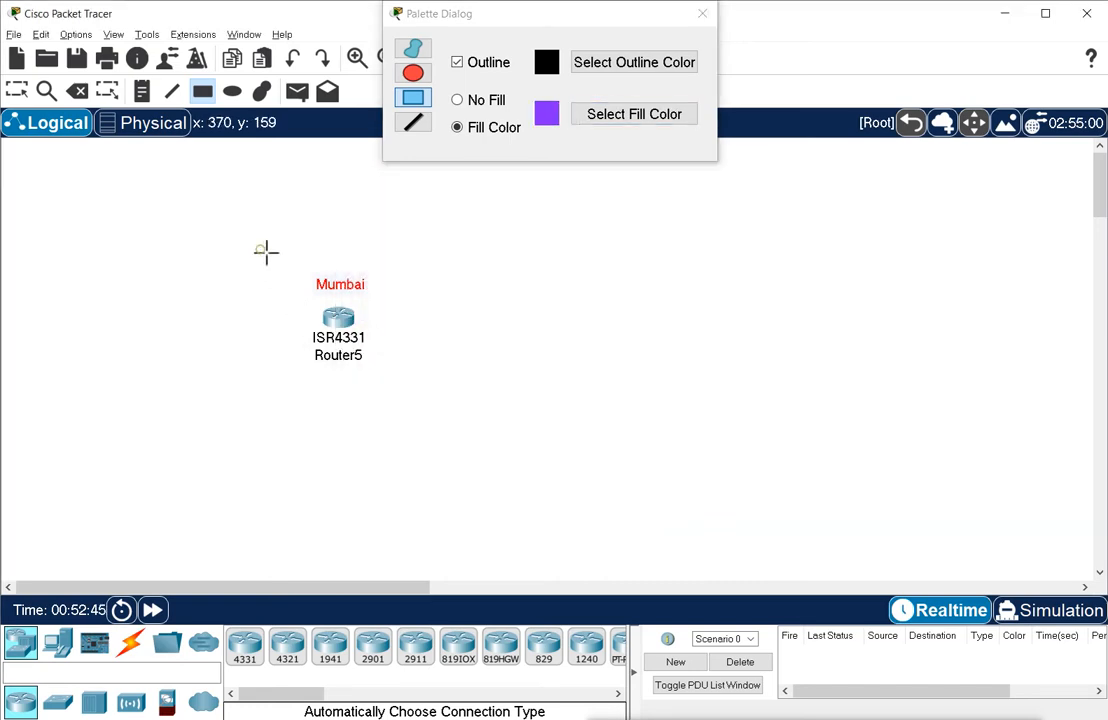
{"action": "left_click_drag", "start_coordinate": [261, 250], "coordinate": [521, 411]}
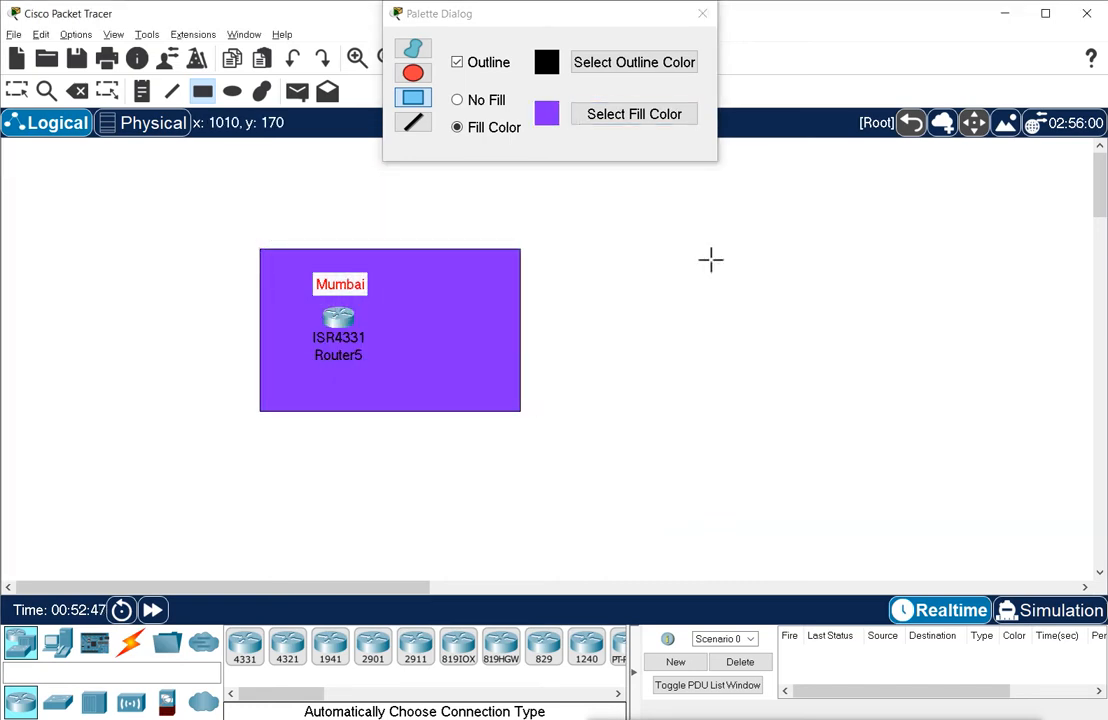
{"action": "left_click", "coordinate": [702, 13]}
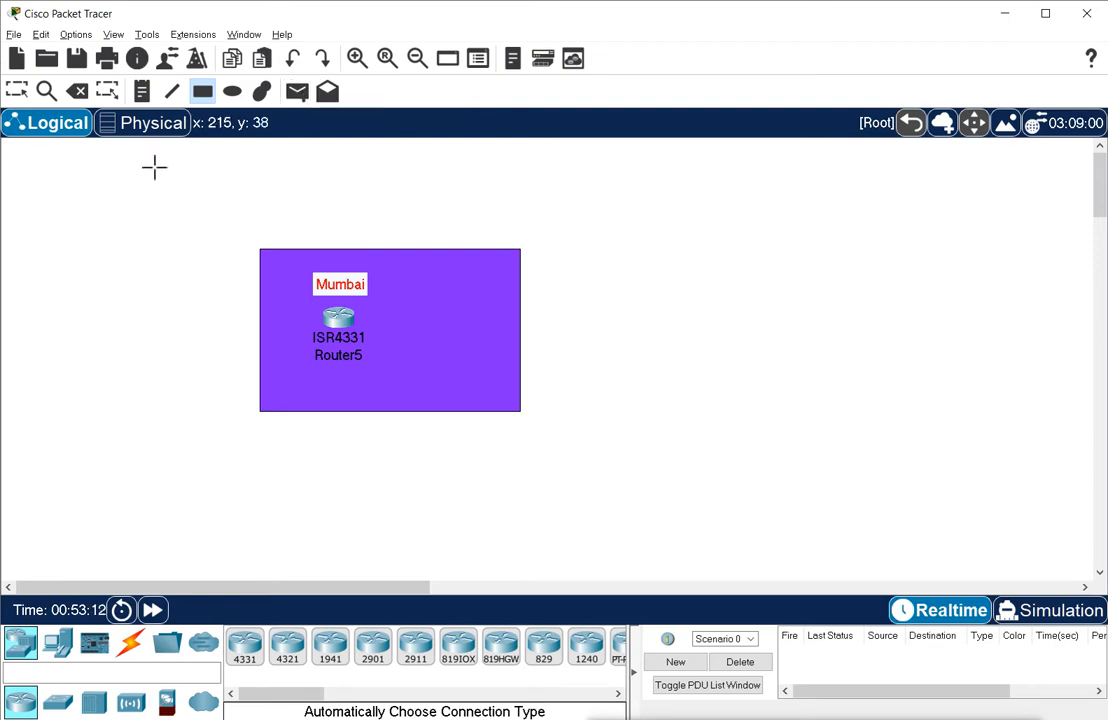
{"action": "left_click", "coordinate": [16, 91]}
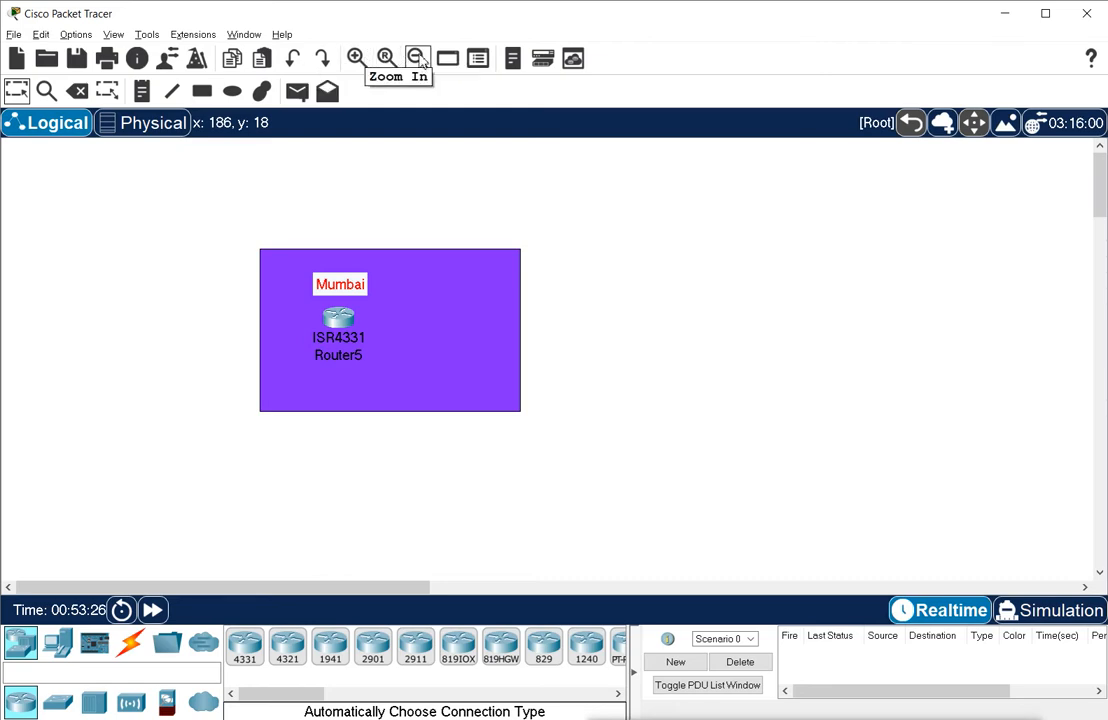
Try zooming the logical workspace in and out, and reset it to the original zoom.
{"action": "left_click", "coordinate": [357, 59]}
{"action": "left_click", "coordinate": [357, 59]}
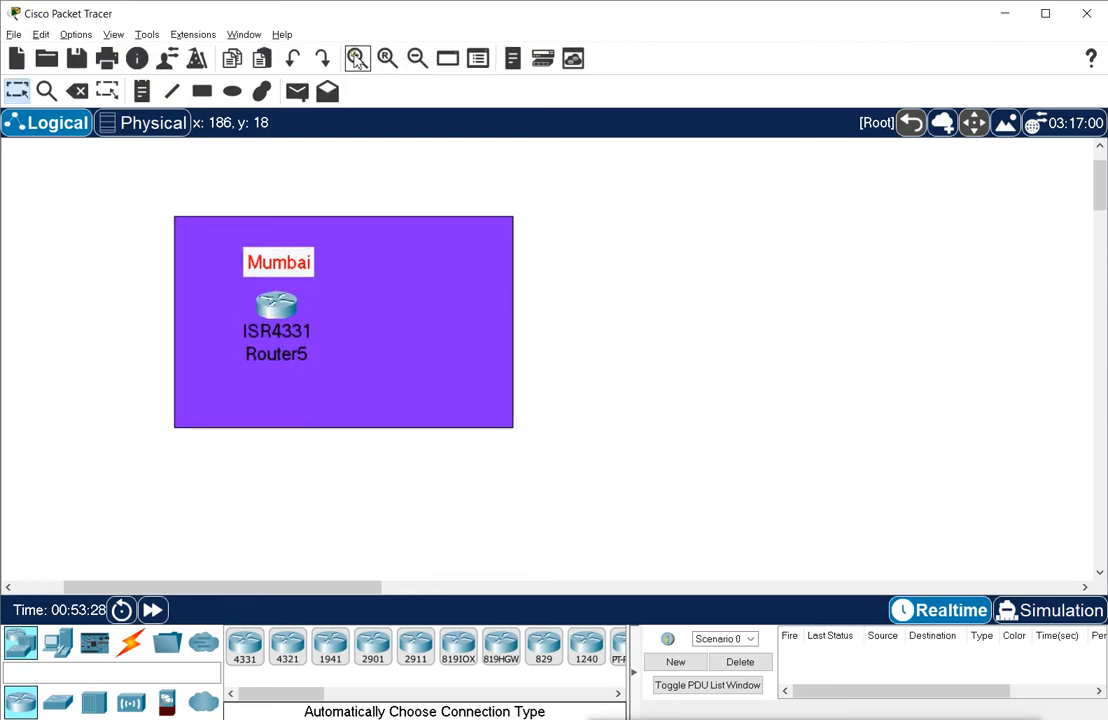
{"action": "left_click", "coordinate": [357, 59]}
{"action": "left_click", "coordinate": [357, 59]}
{"action": "left_click", "coordinate": [417, 60]}
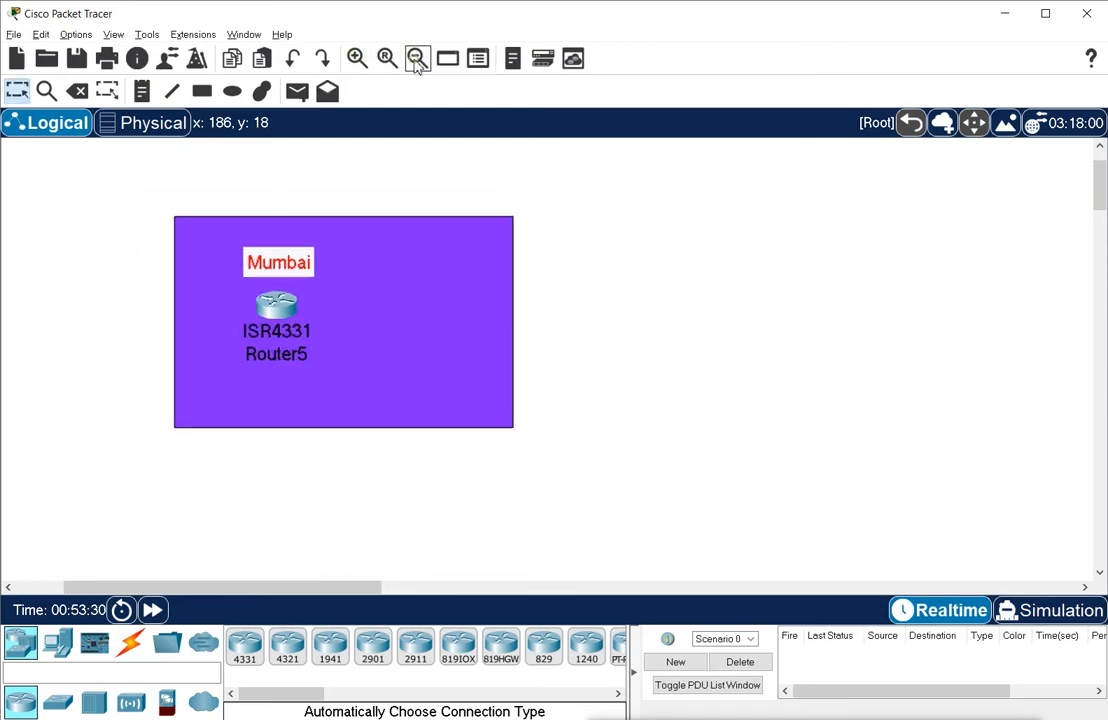
{"action": "left_click", "coordinate": [389, 64]}
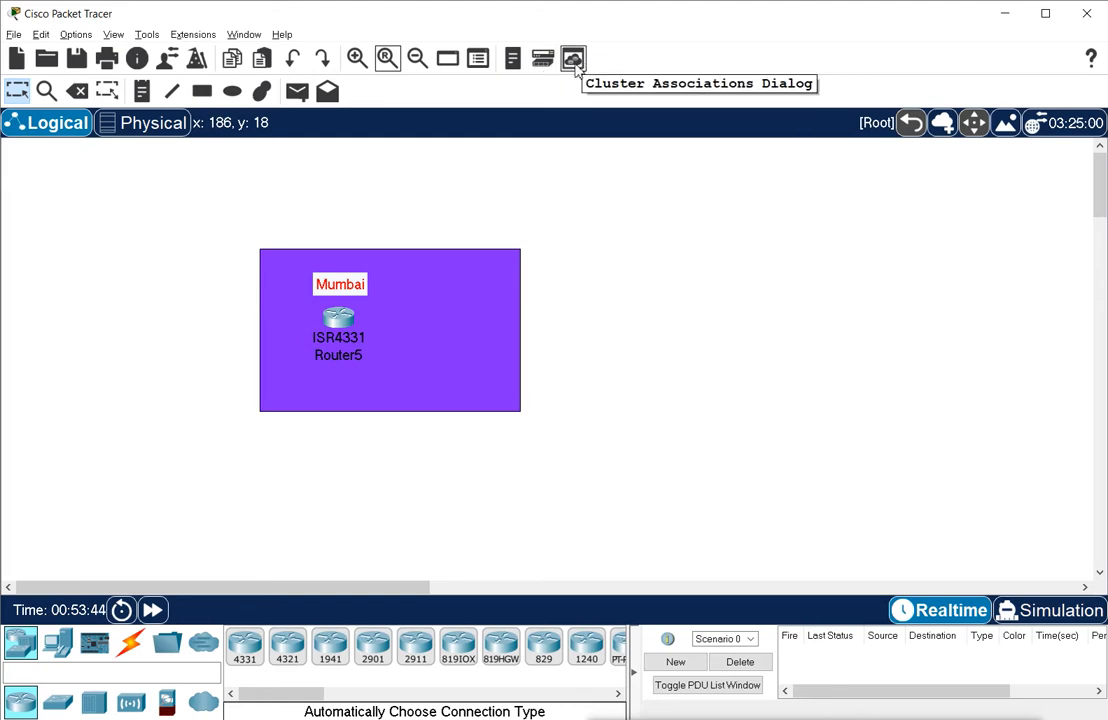
View Router5's physical modules in its device window and close the window.
{"action": "left_click", "coordinate": [570, 206]}
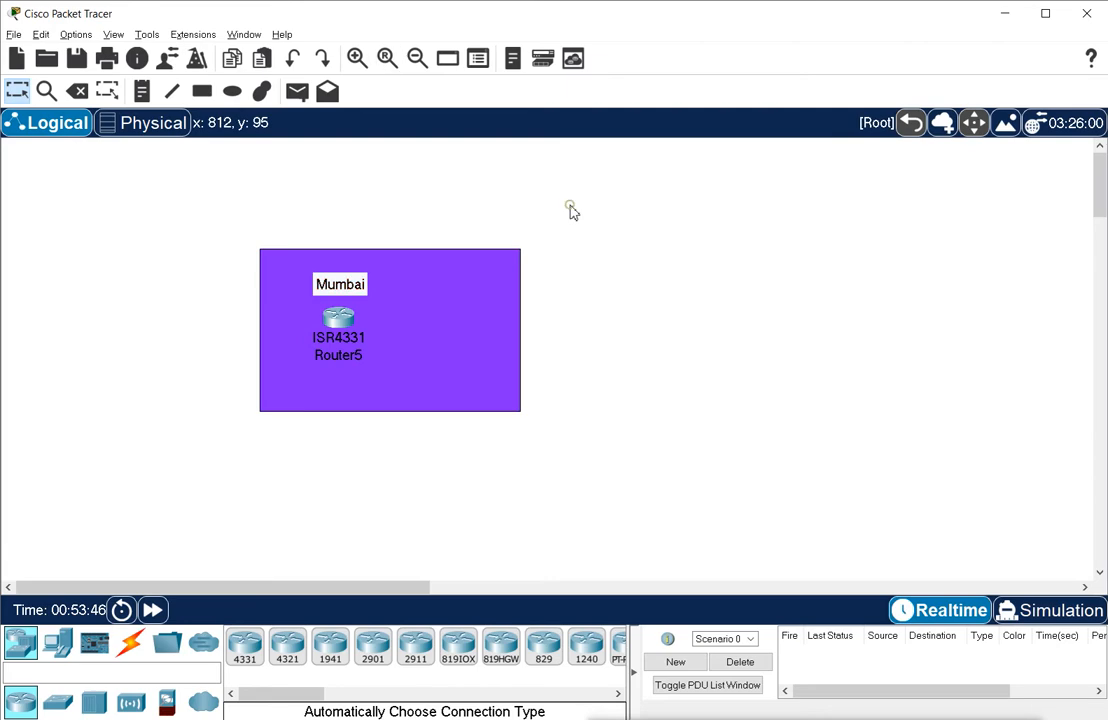
{"action": "left_click", "coordinate": [341, 325]}
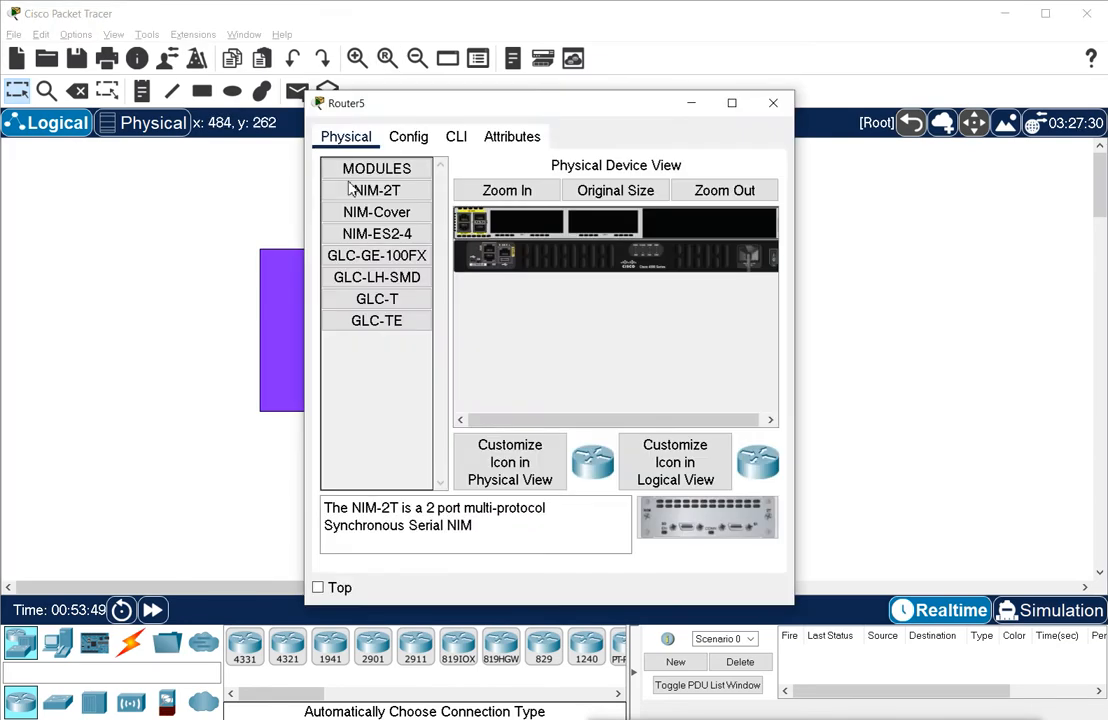
{"action": "left_click", "coordinate": [759, 108]}
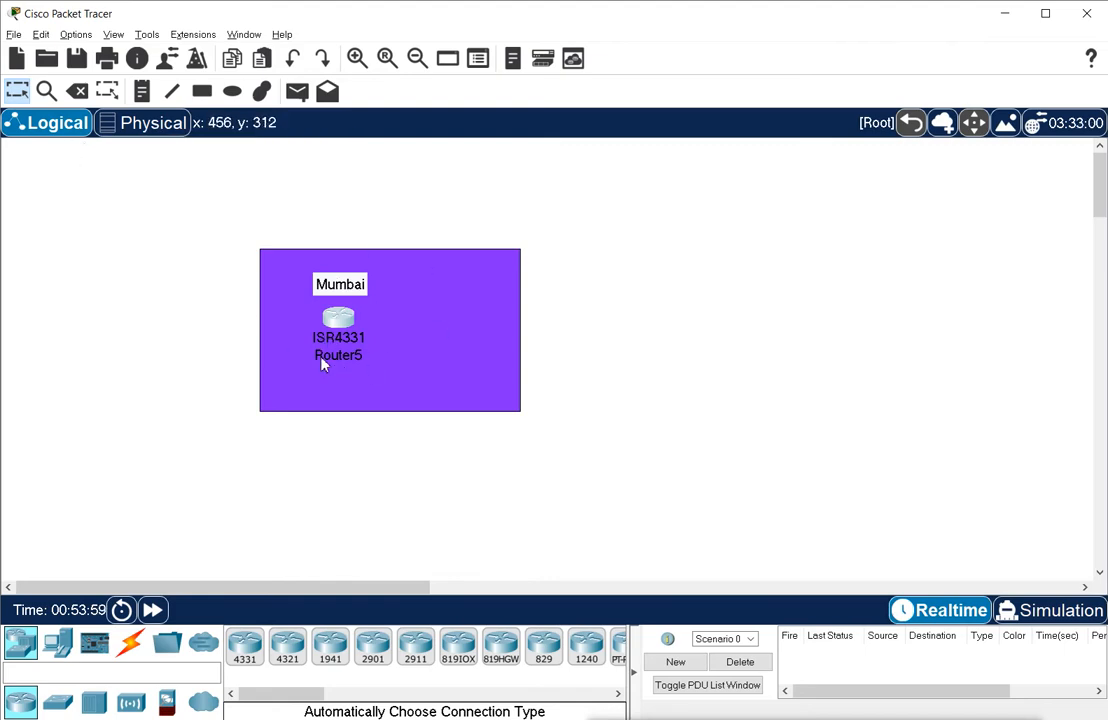
Switch to the physical workspace and enter the Corporate Office in Home City, with the whole floor plan in view.
{"action": "left_click", "coordinate": [172, 128]}
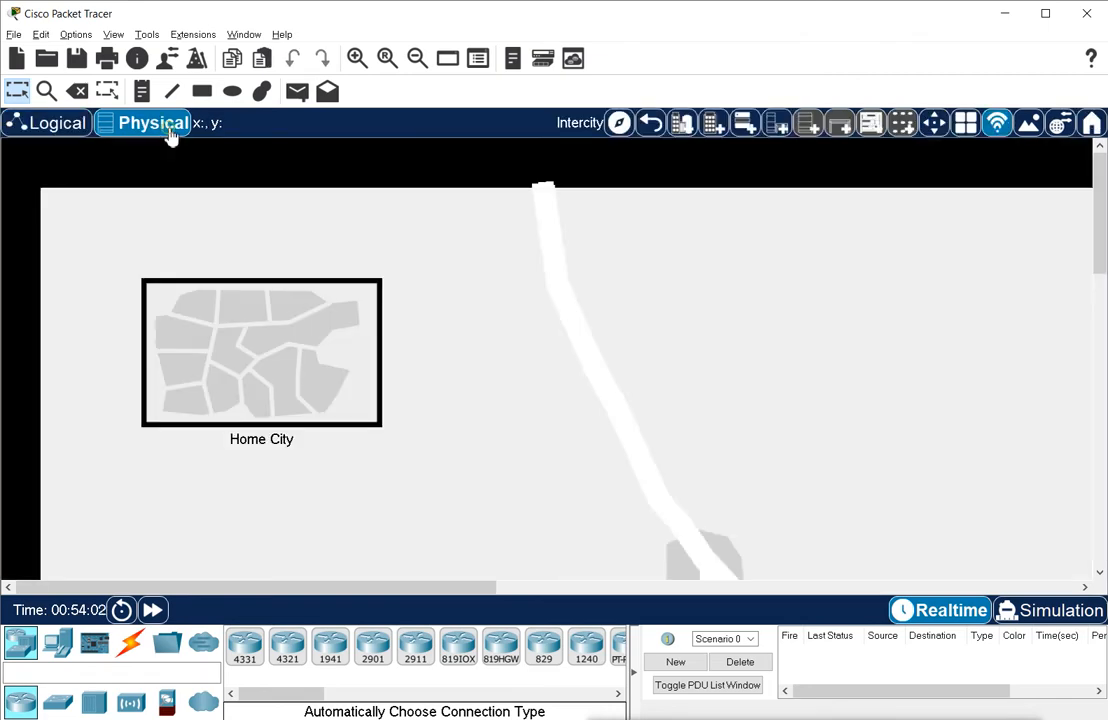
{"action": "left_click", "coordinate": [265, 381]}
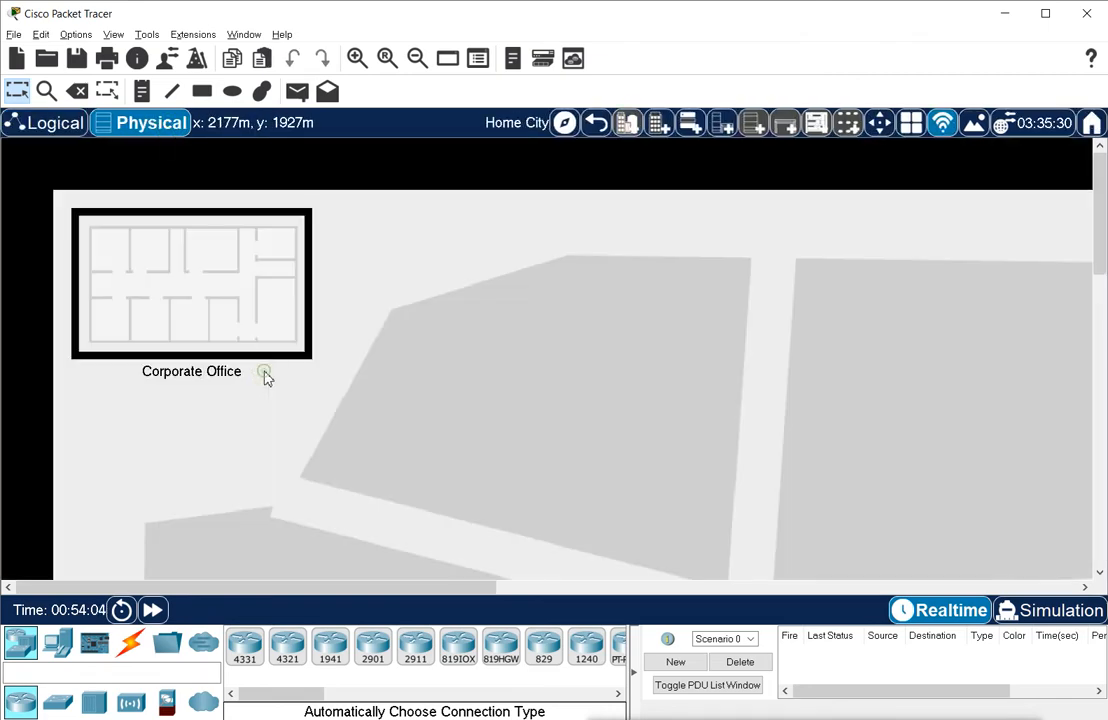
{"action": "left_click", "coordinate": [172, 310]}
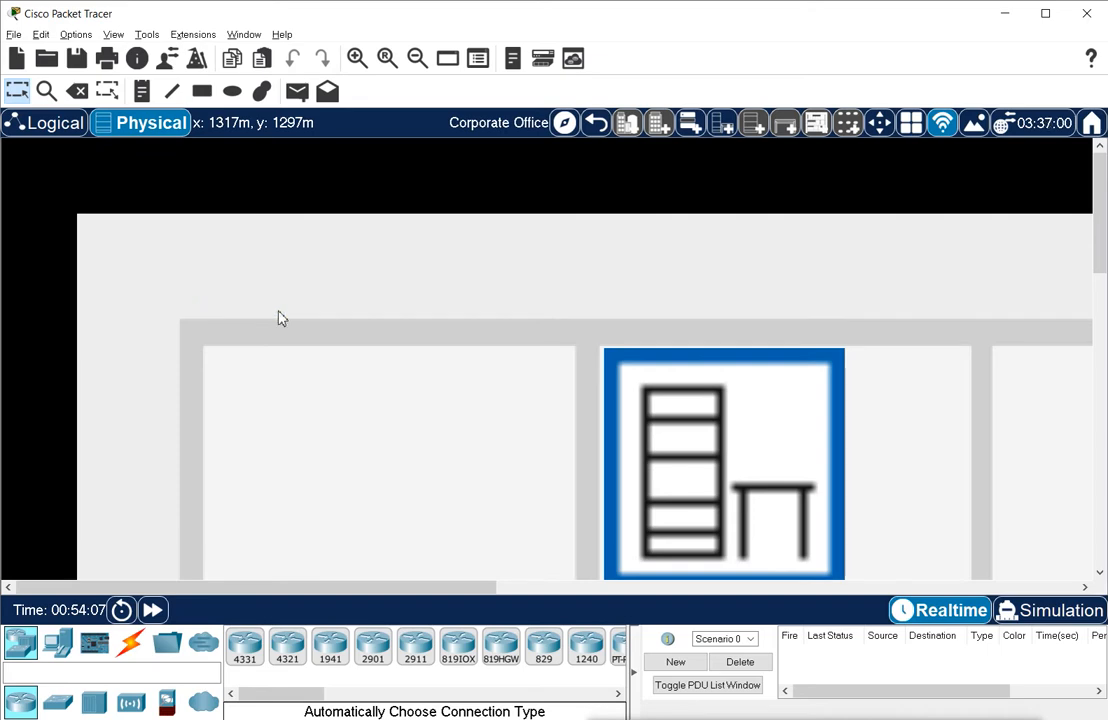
{"action": "scroll", "coordinate": [560, 420], "scroll_direction": "down", "scroll_amount": 1}
{"action": "scroll", "coordinate": [560, 420], "scroll_direction": "down", "scroll_amount": 1}
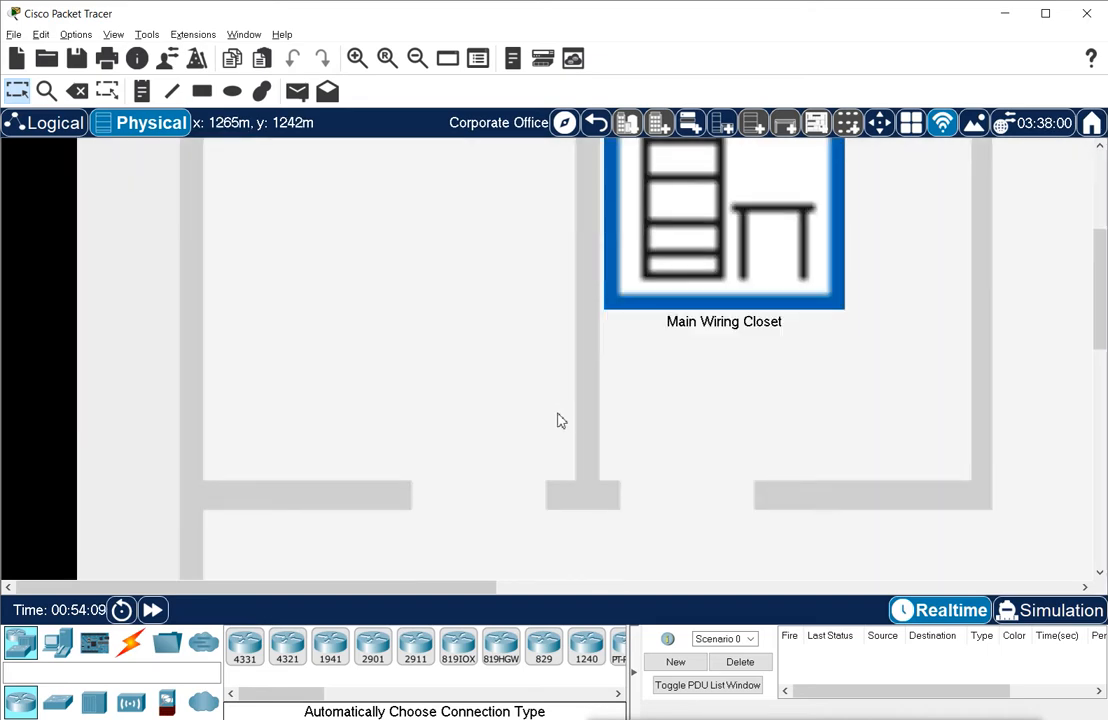
{"action": "left_click", "coordinate": [417, 62]}
{"action": "left_click", "coordinate": [417, 62]}
{"action": "left_click", "coordinate": [417, 62]}
{"action": "left_click", "coordinate": [417, 62]}
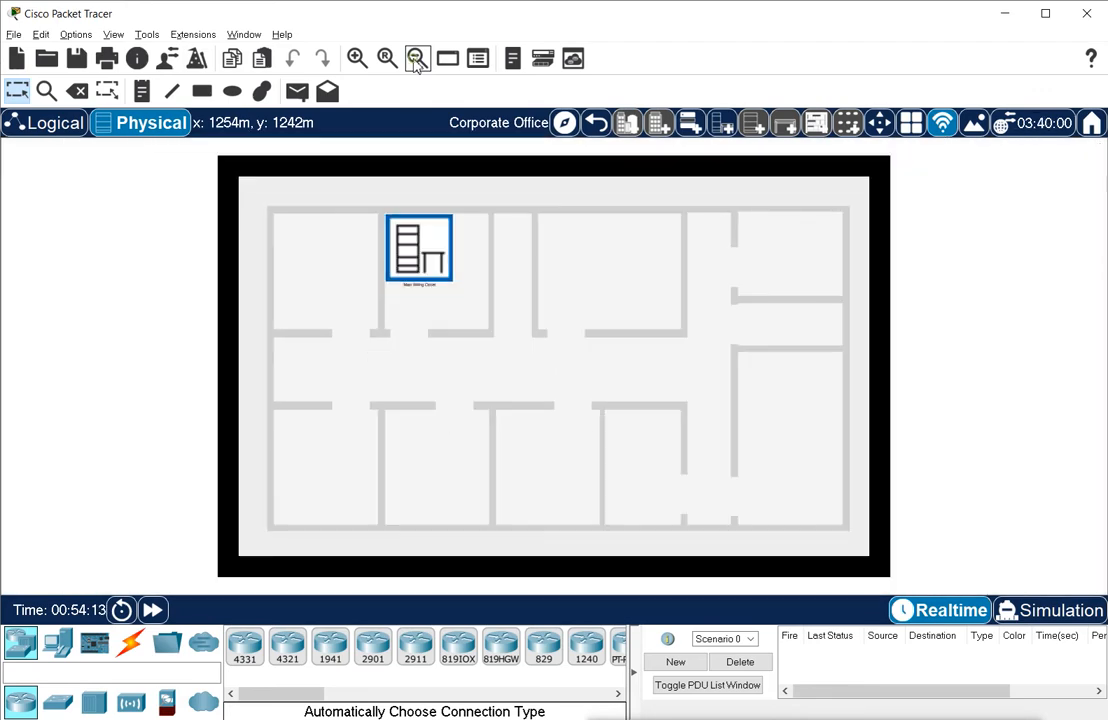
{"action": "left_click", "coordinate": [417, 62]}
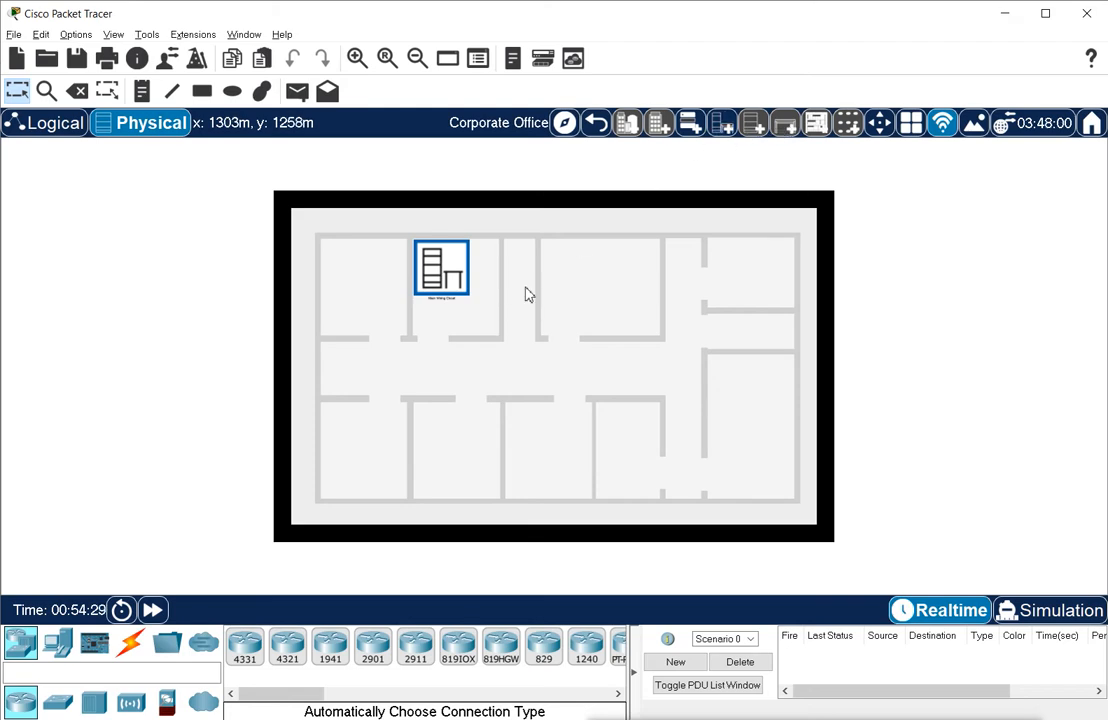
Add a wiring closet in the room left of the Main Wiring Closet and a generic container in the large room to its right.
{"action": "left_click", "coordinate": [722, 125]}
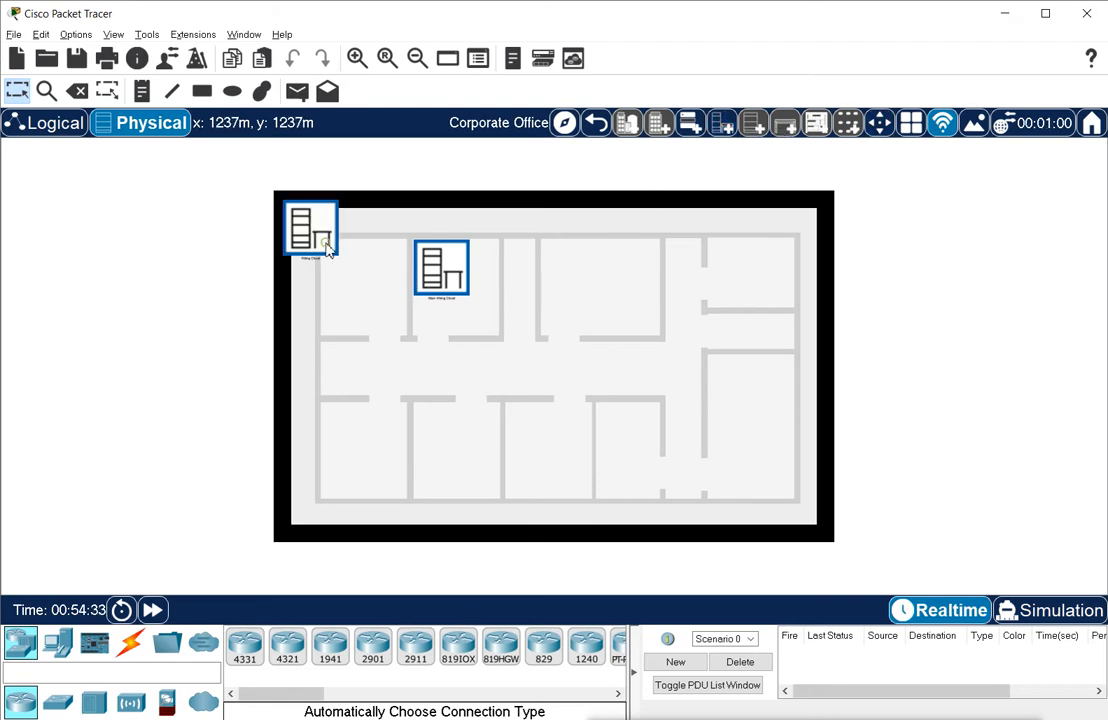
{"action": "left_click_drag", "start_coordinate": [327, 250], "coordinate": [367, 290]}
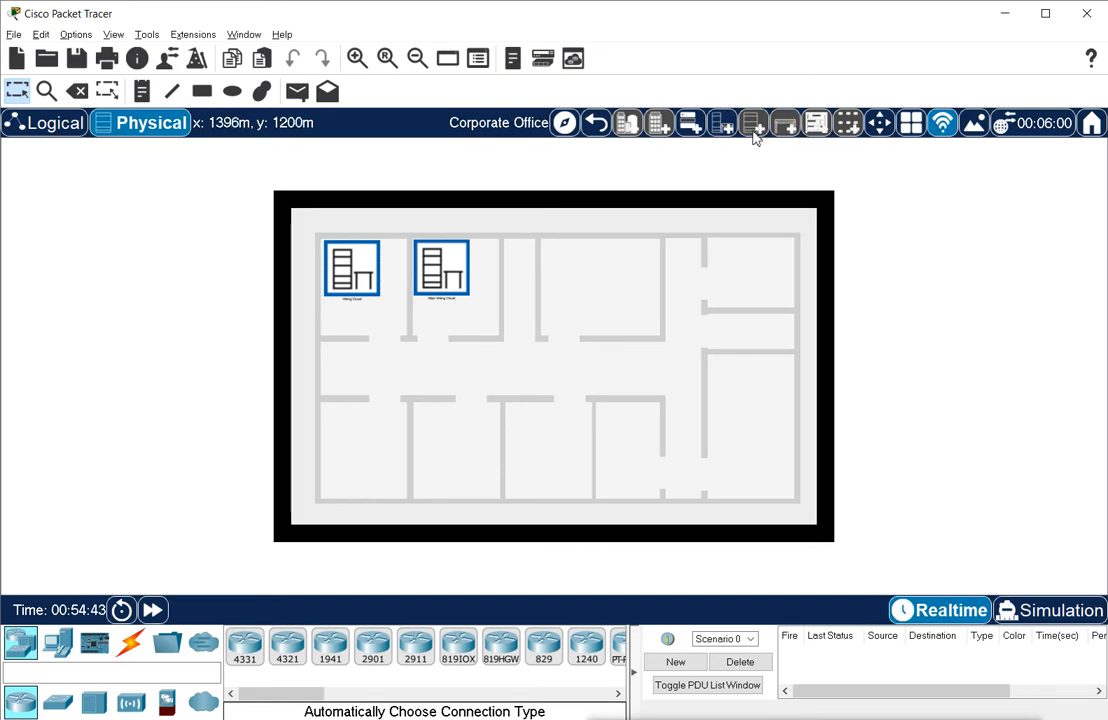
{"action": "left_click", "coordinate": [696, 136]}
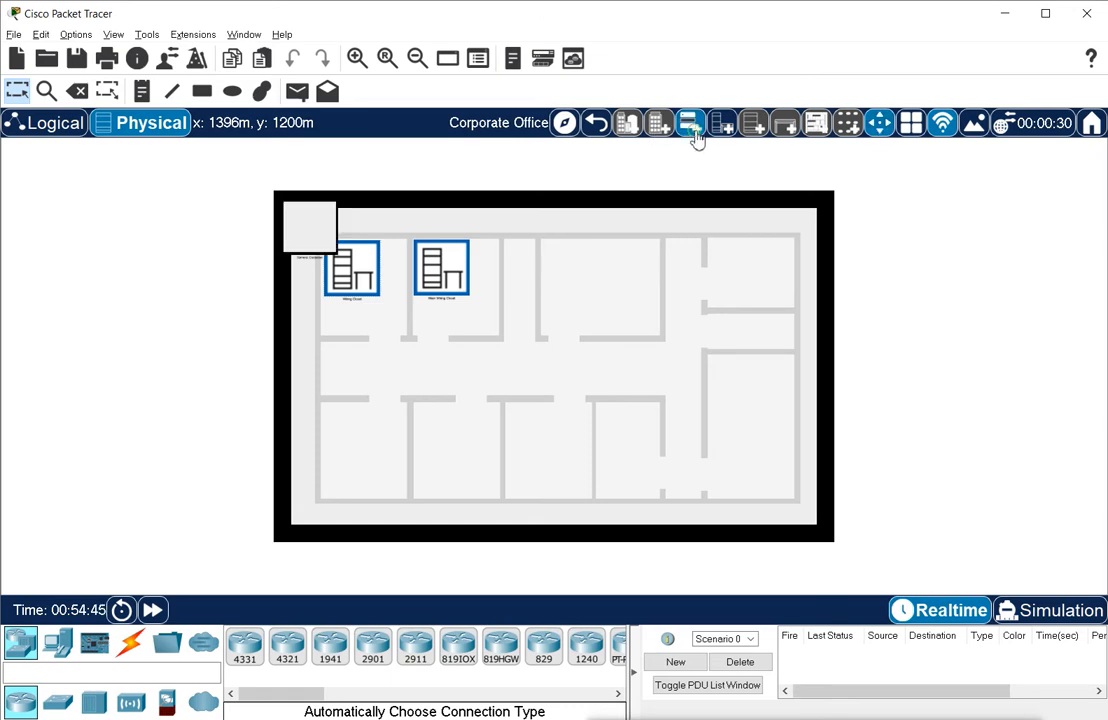
{"action": "left_click_drag", "start_coordinate": [310, 227], "coordinate": [593, 279]}
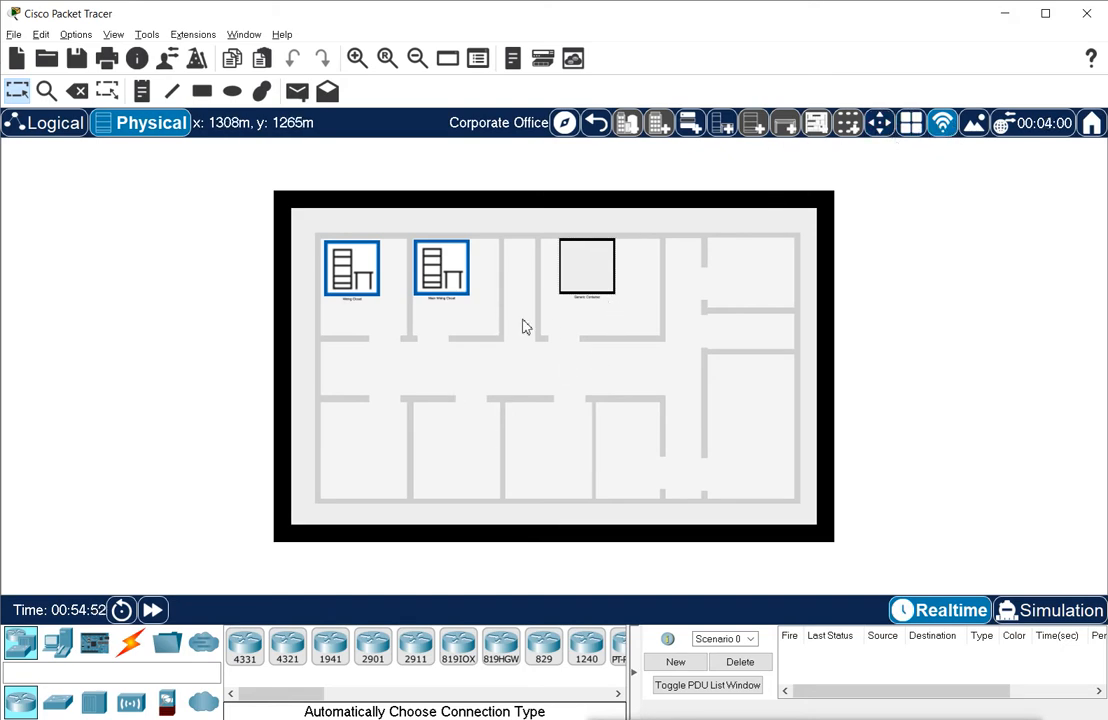
Return to the logical workspace and delete the purple rectangle, the Mumbai note and Router5.
{"action": "left_click", "coordinate": [44, 127]}
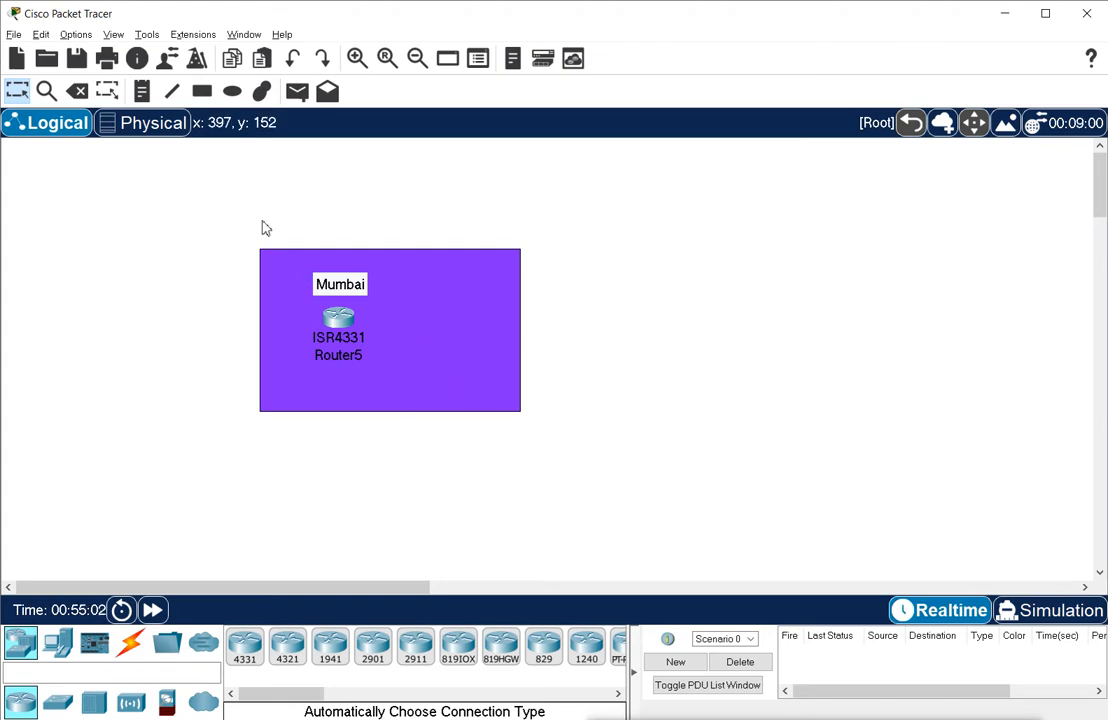
{"action": "left_click", "coordinate": [80, 92]}
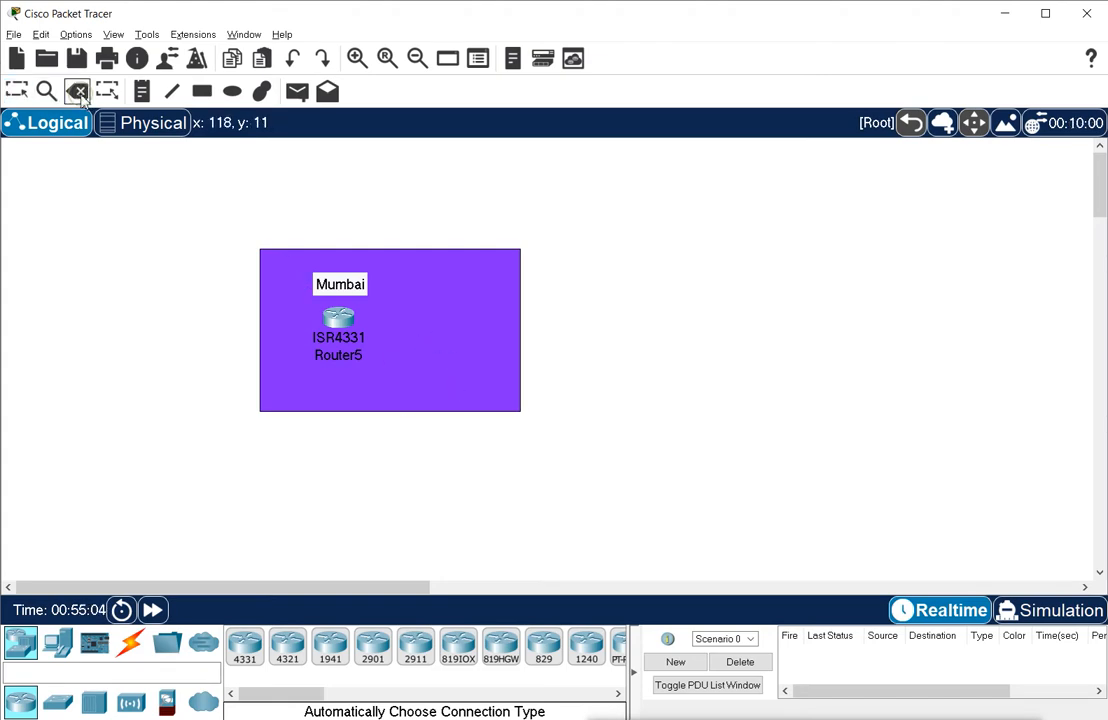
{"action": "left_click", "coordinate": [278, 253]}
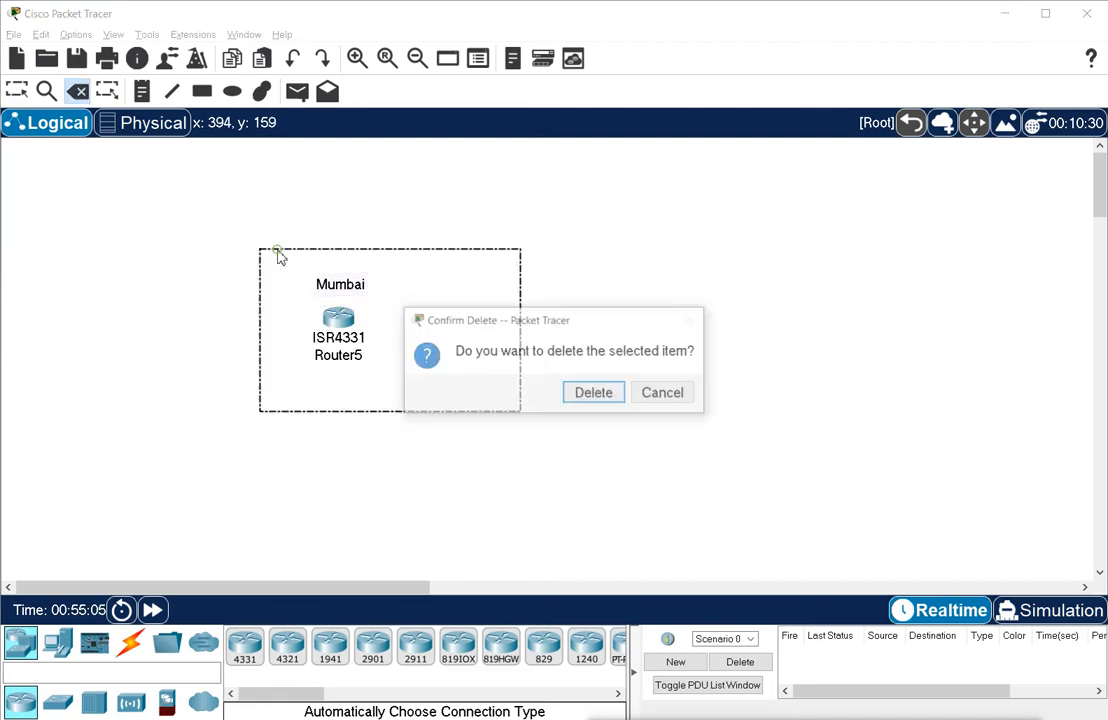
{"action": "left_click", "coordinate": [603, 393]}
{"action": "left_click", "coordinate": [347, 290]}
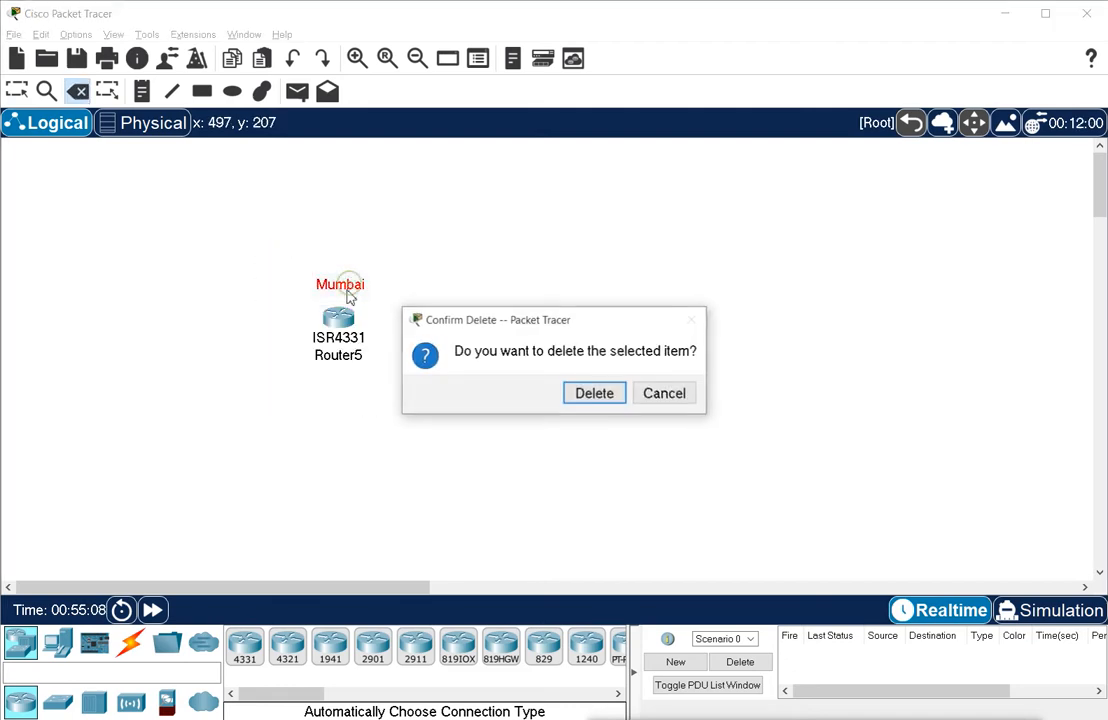
{"action": "left_click", "coordinate": [598, 394]}
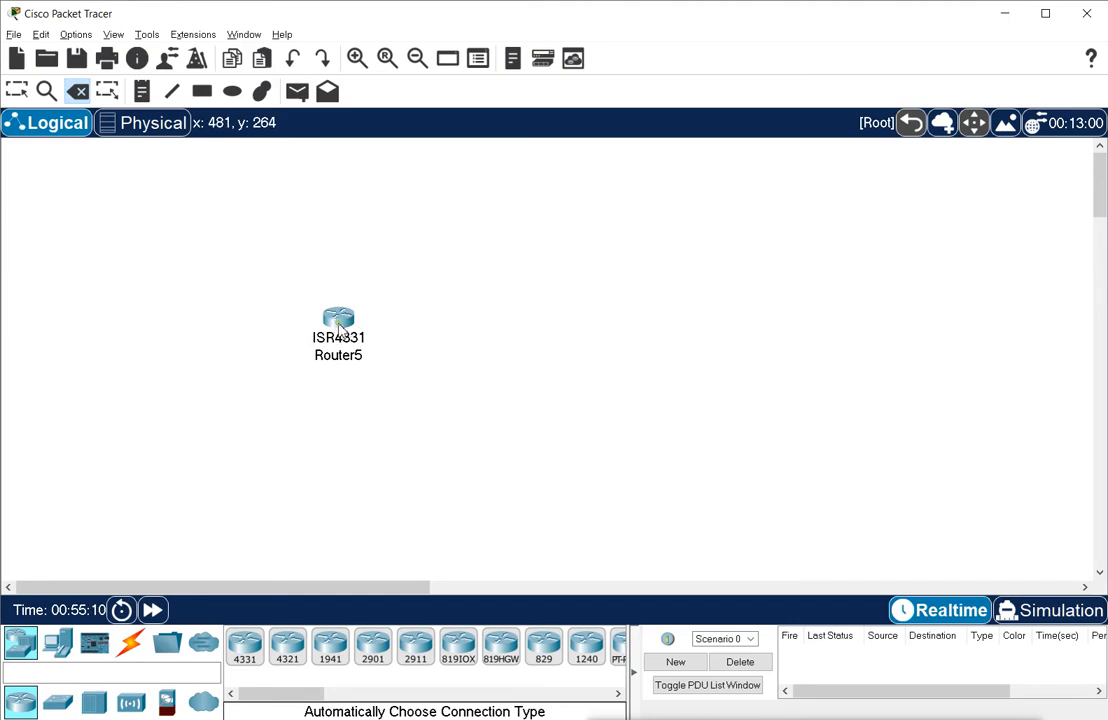
{"action": "left_click", "coordinate": [340, 330]}
{"action": "left_click", "coordinate": [584, 398]}
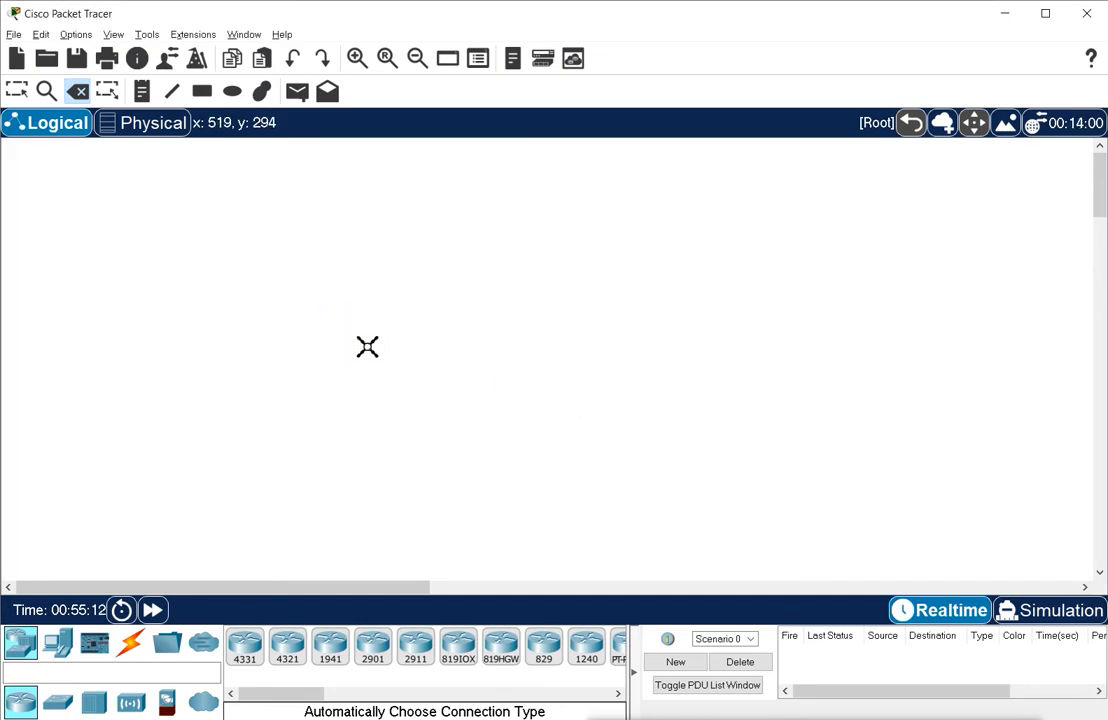
{"action": "left_click", "coordinate": [16, 90]}
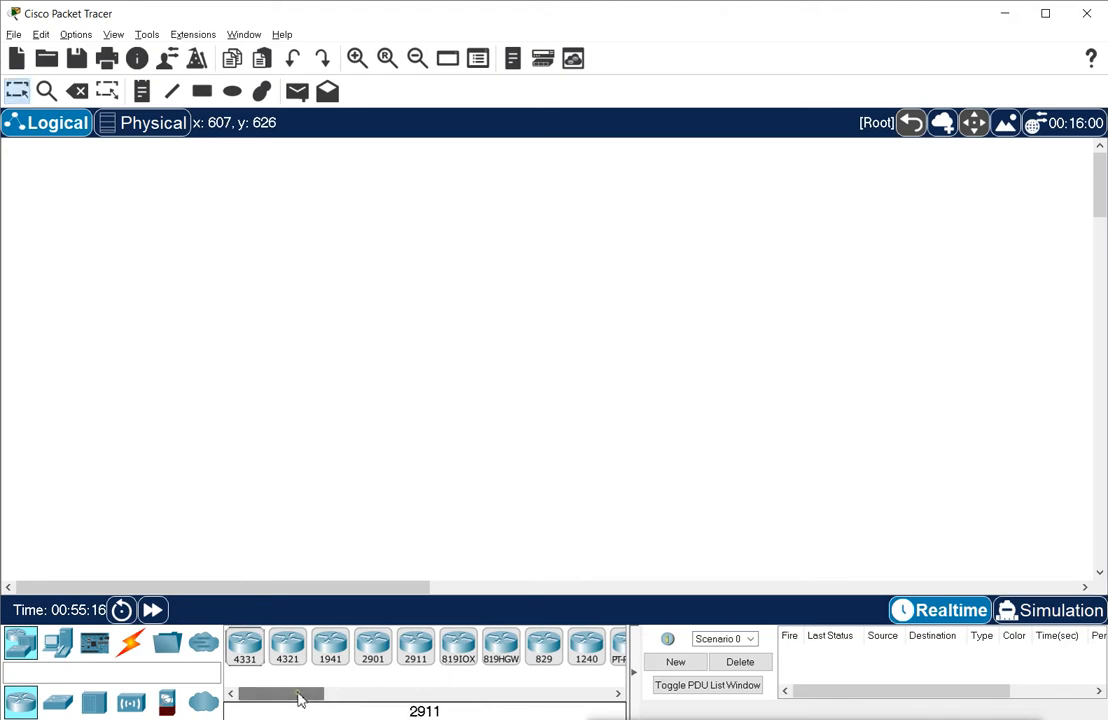
Place a 2901 router in the upper part of the workspace and a PC below it, slightly to its left.
{"action": "left_click_drag", "start_coordinate": [302, 699], "coordinate": [240, 700]}
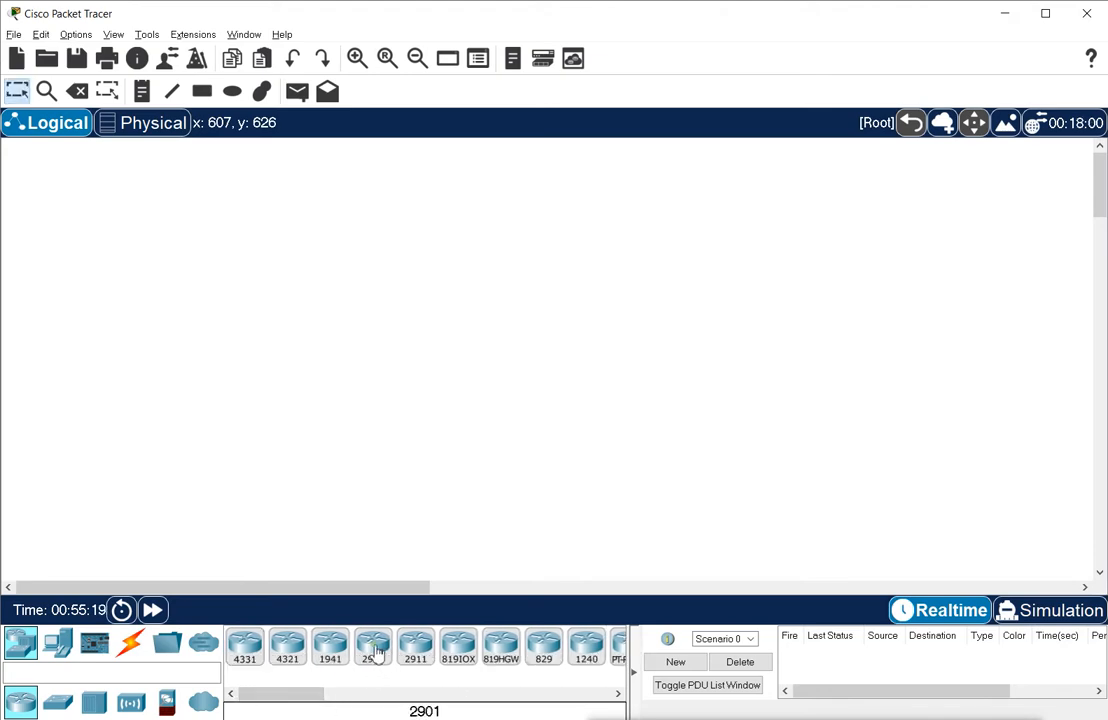
{"action": "left_click_drag", "start_coordinate": [375, 652], "coordinate": [316, 255]}
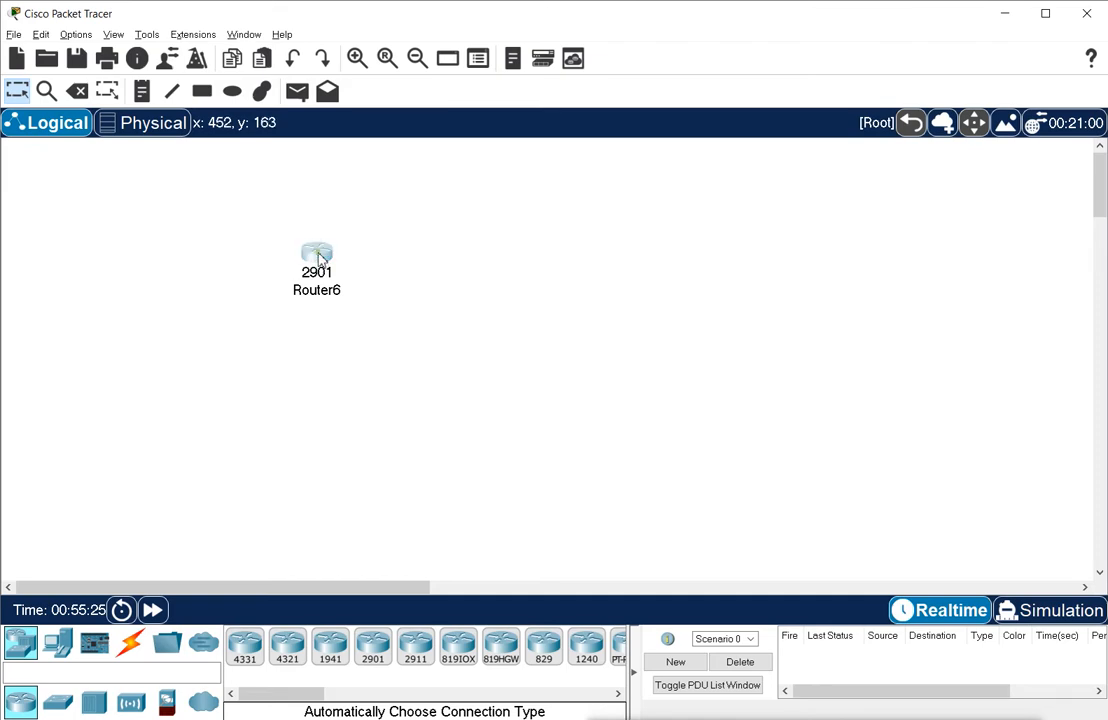
{"action": "left_click_drag", "start_coordinate": [321, 258], "coordinate": [434, 211]}
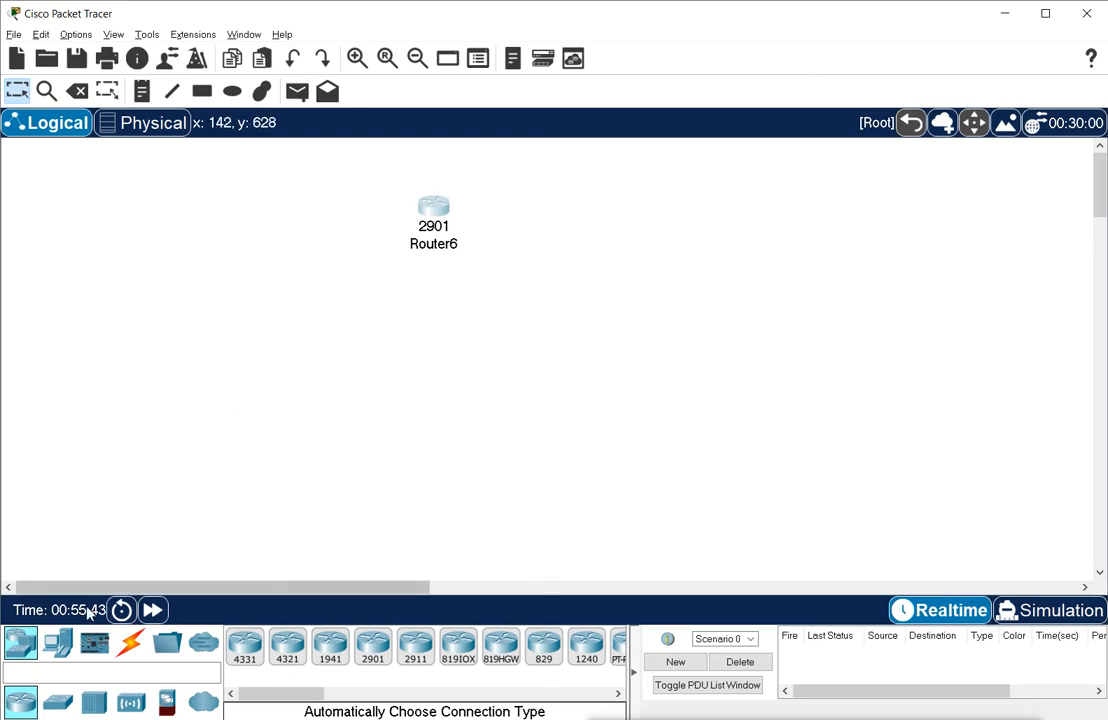
{"action": "left_click", "coordinate": [60, 645]}
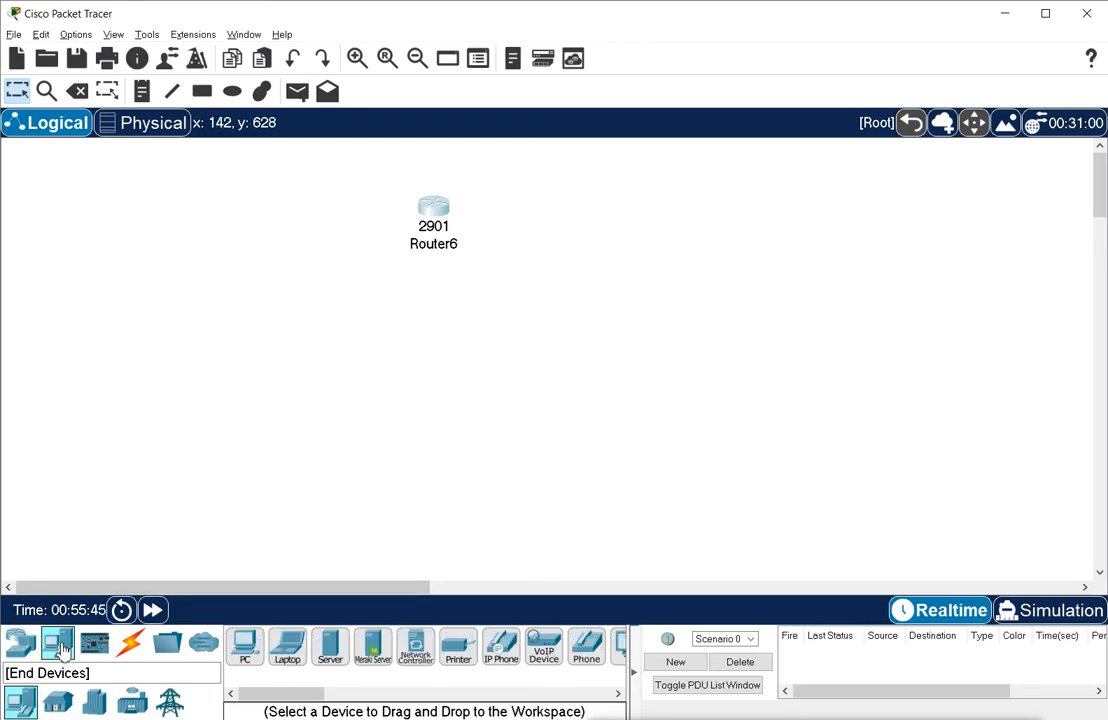
{"action": "left_click", "coordinate": [244, 645]}
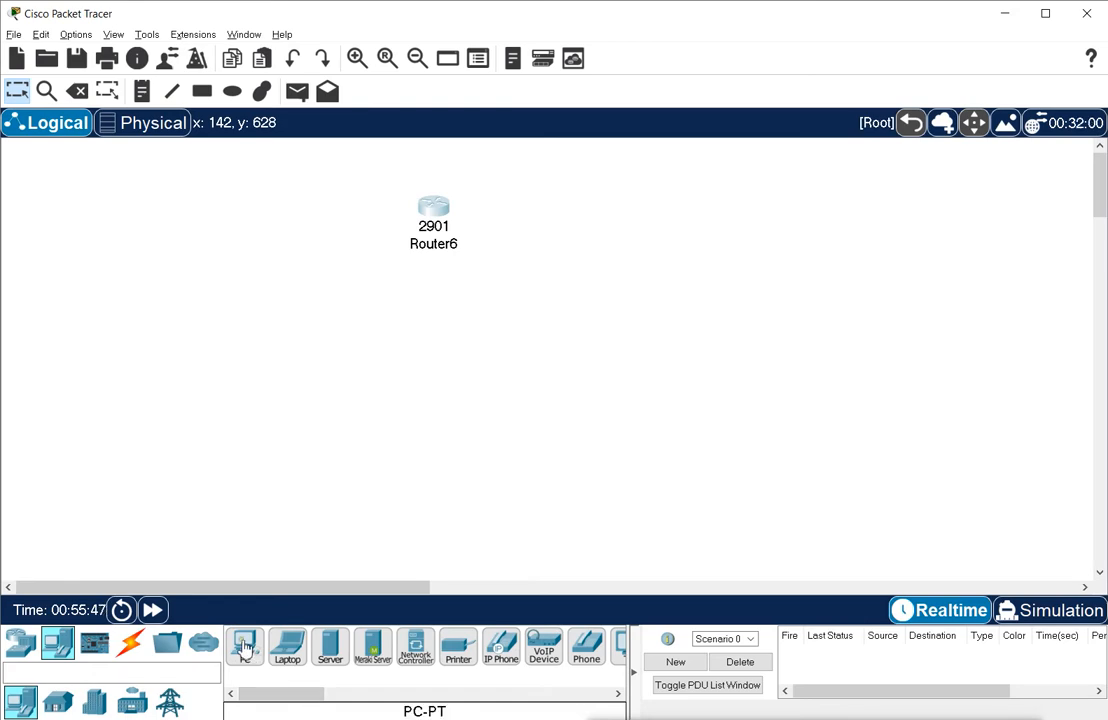
{"action": "left_click", "coordinate": [358, 465]}
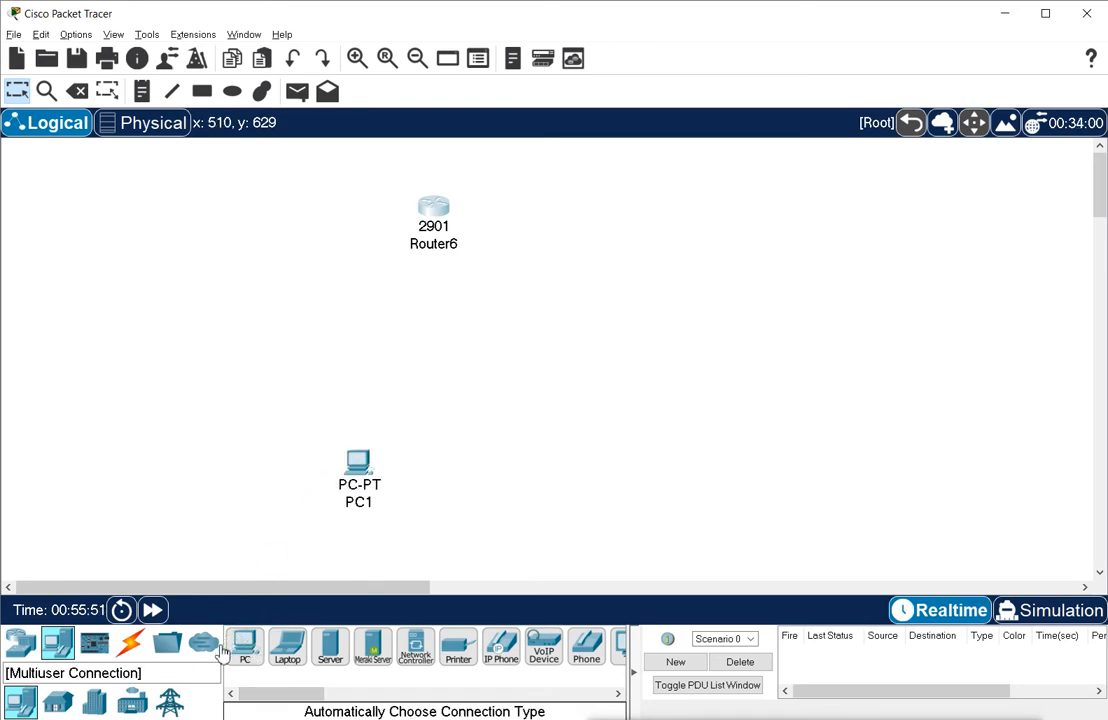
Move PC1 a little closer to Router6 and run a console cable from the router's Console port to PC1's RS 232 port.
{"action": "left_click", "coordinate": [130, 648]}
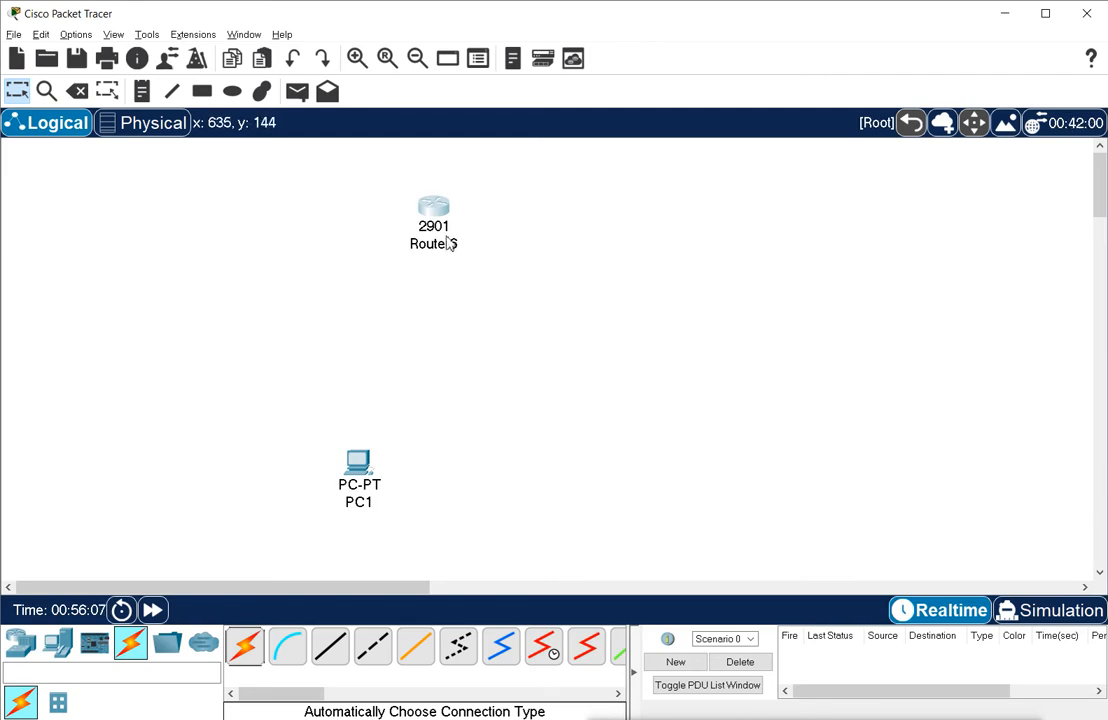
{"action": "mouse_move", "coordinate": [437, 221]}
{"action": "left_mouse_down"}
{"action": "mouse_move", "coordinate": [453, 222]}
{"action": "mouse_move", "coordinate": [434, 217]}
{"action": "left_mouse_up"}
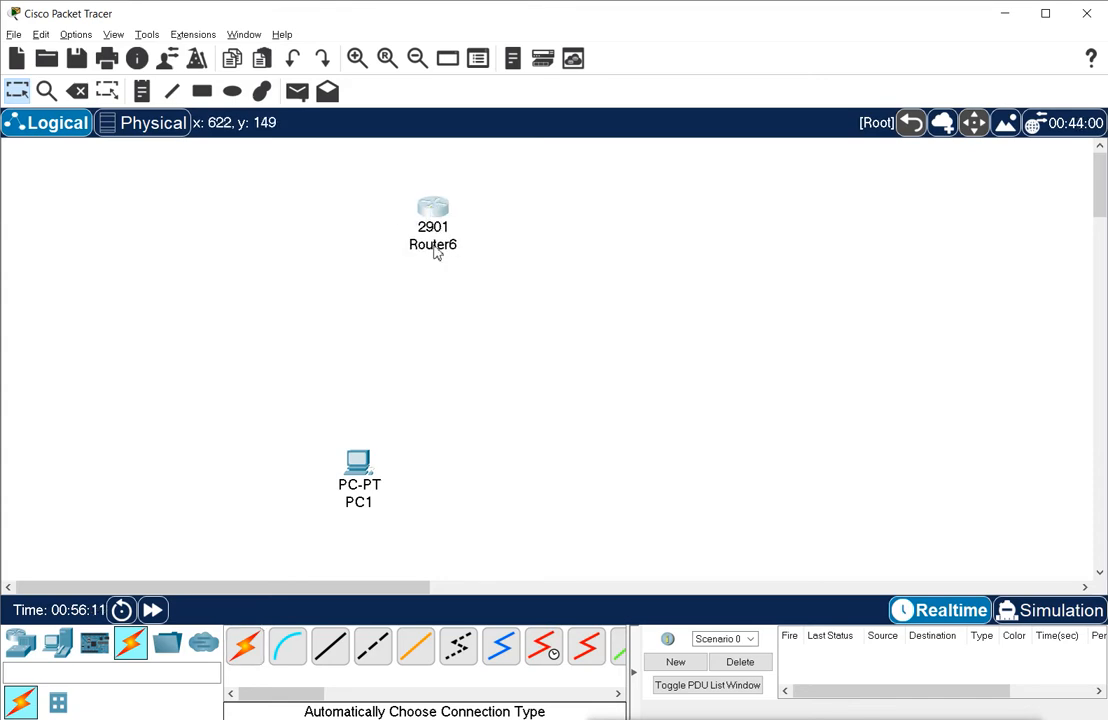
{"action": "left_click", "coordinate": [474, 462]}
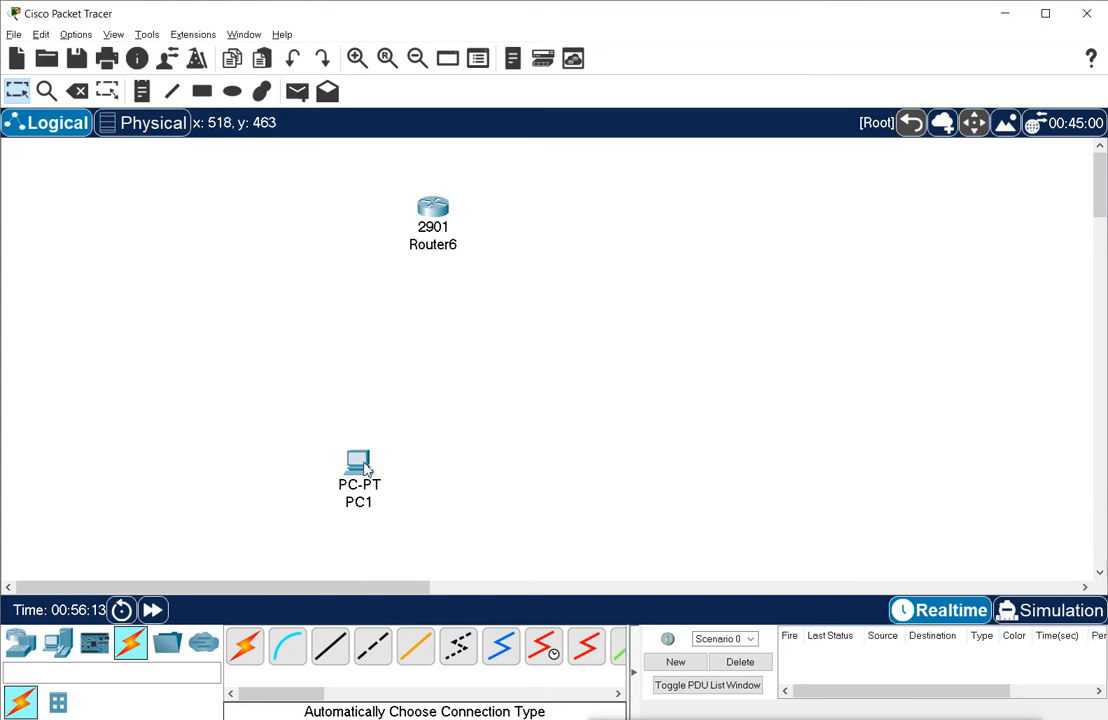
{"action": "left_click_drag", "start_coordinate": [363, 464], "coordinate": [369, 416]}
{"action": "left_click", "coordinate": [289, 646]}
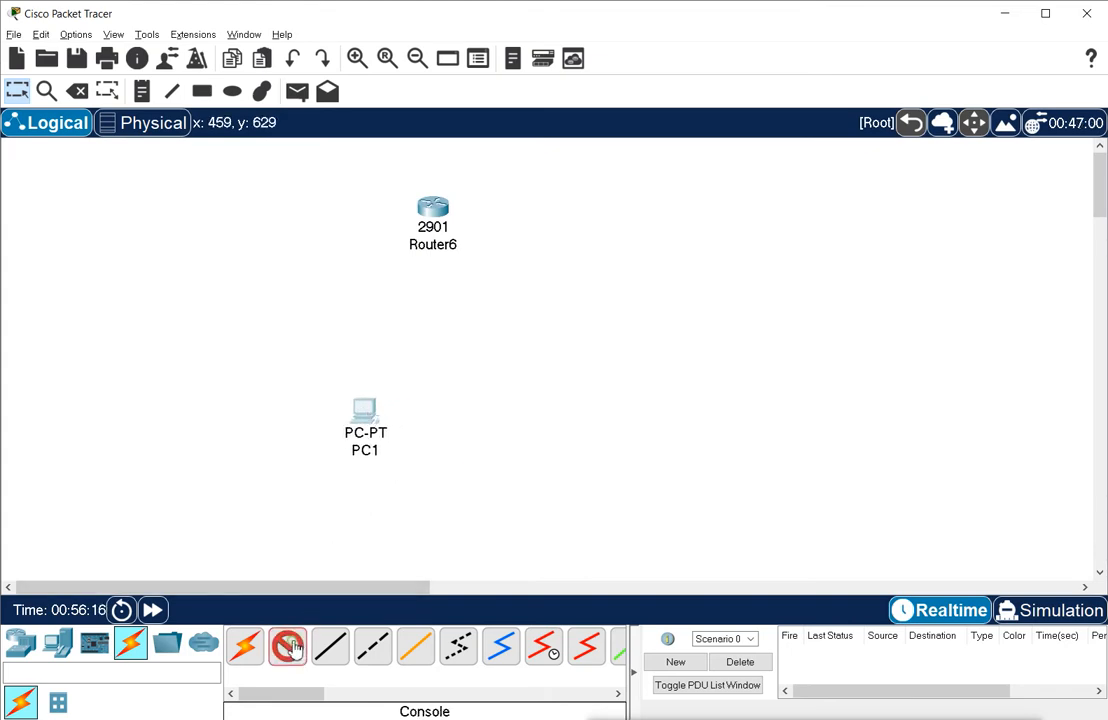
{"action": "left_click", "coordinate": [440, 212]}
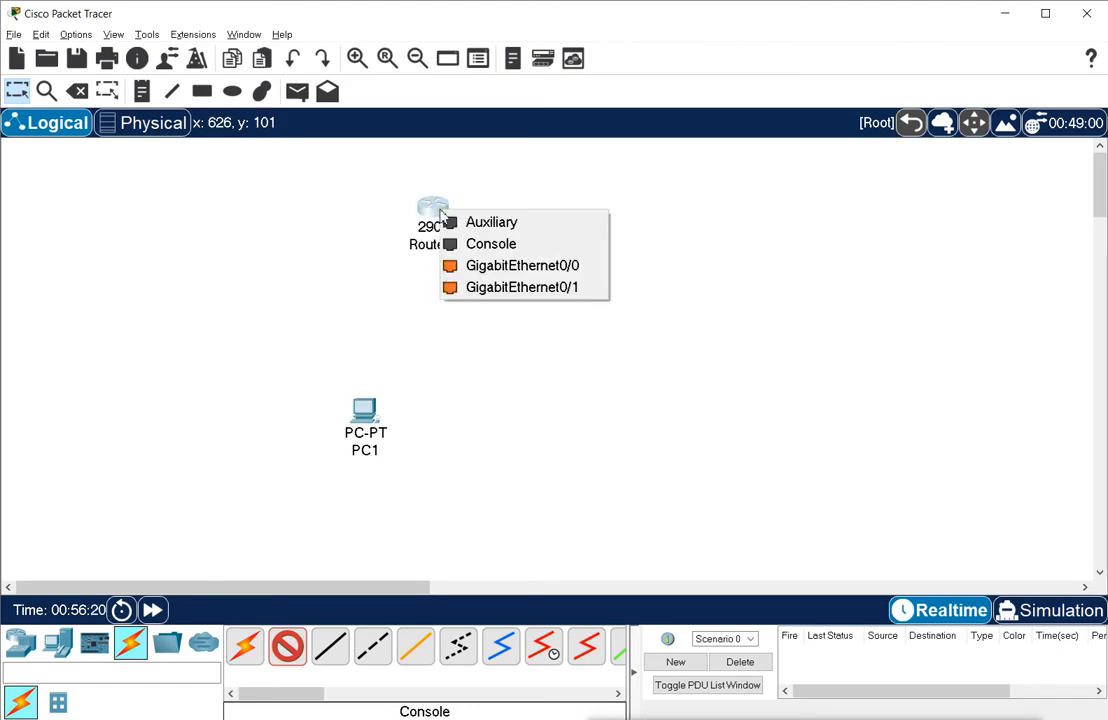
{"action": "left_click", "coordinate": [519, 247]}
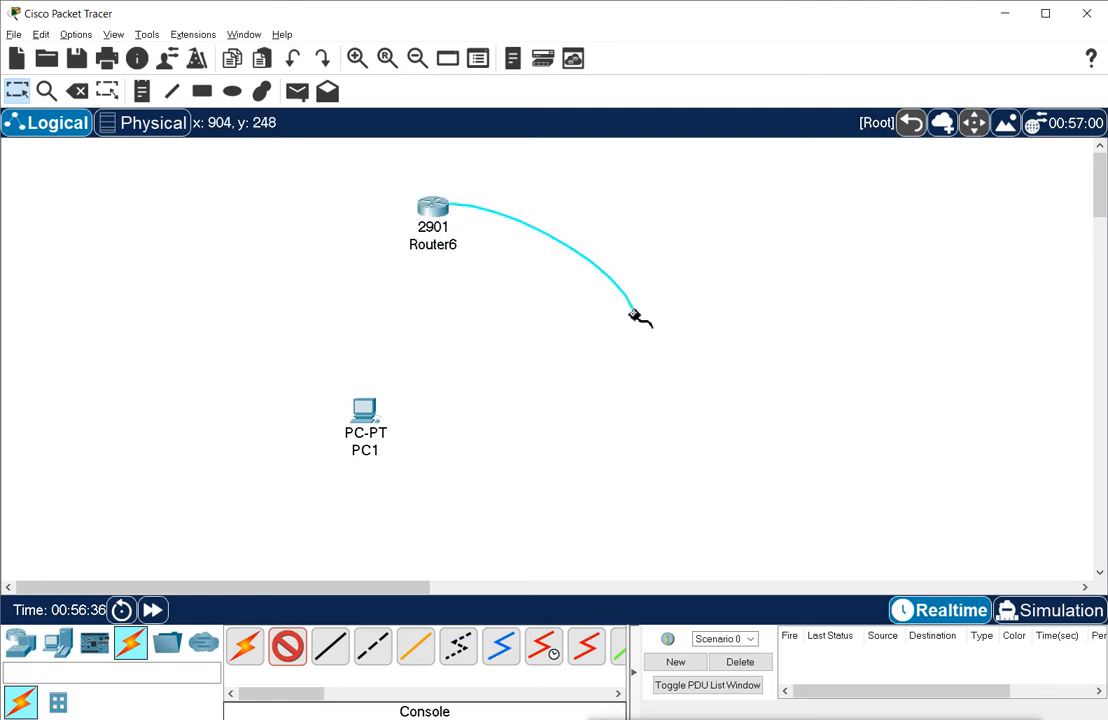
{"action": "left_click", "coordinate": [368, 414]}
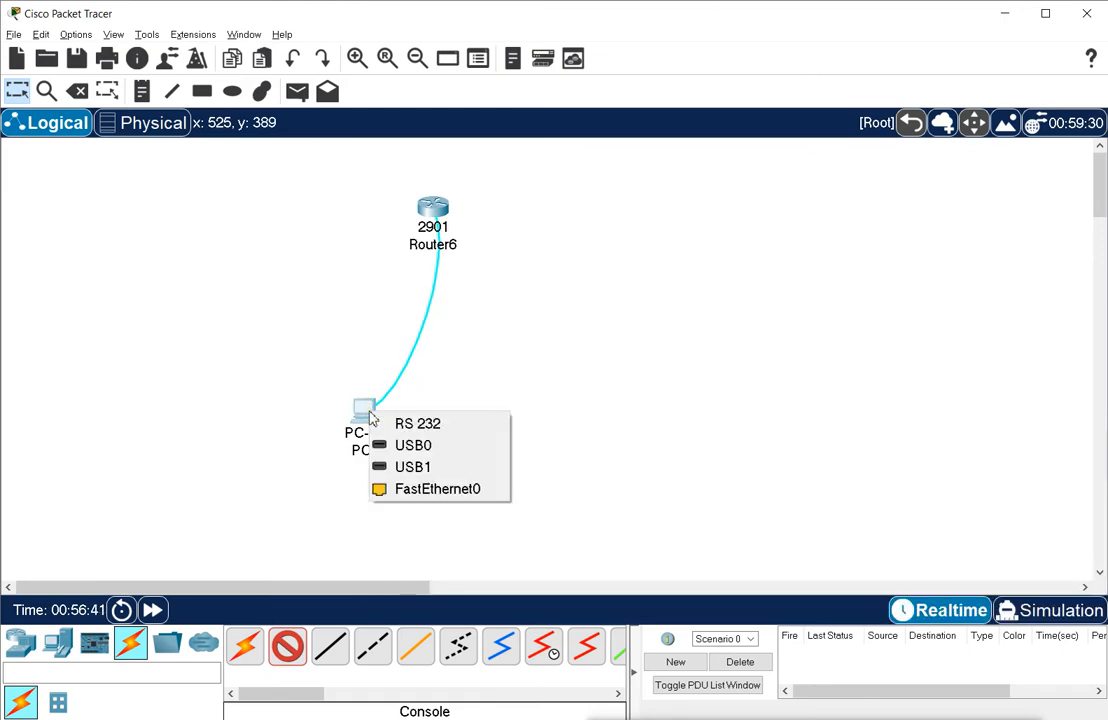
{"action": "left_click", "coordinate": [432, 426]}
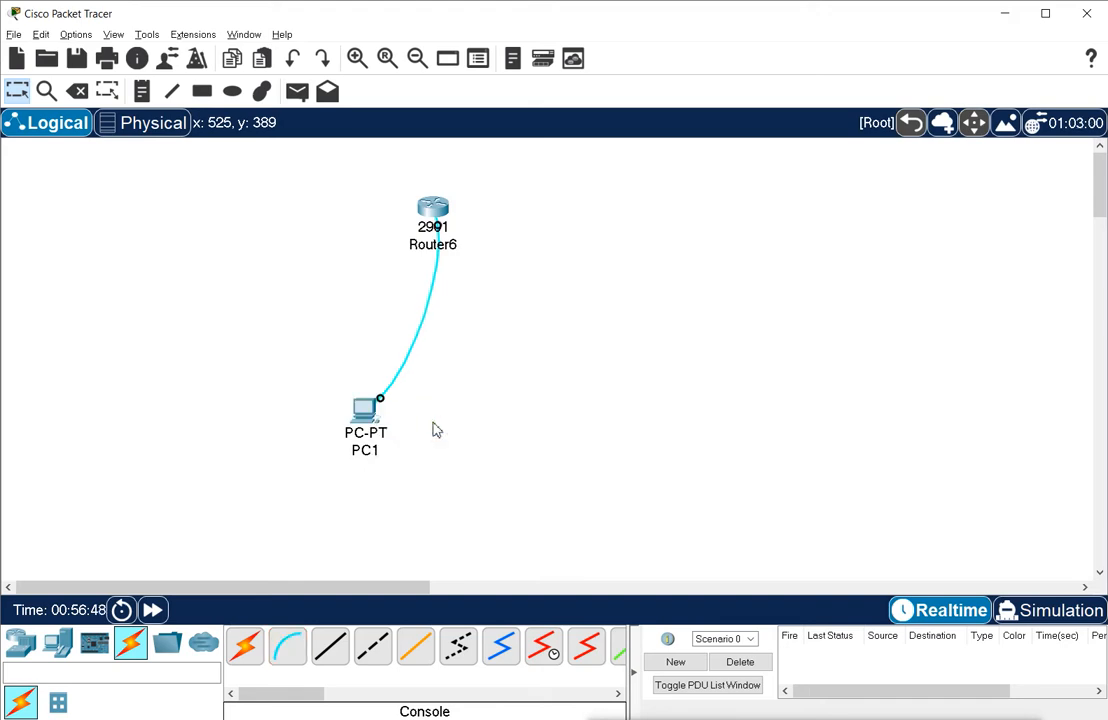
View PC1's physical device view in its device window and close the window.
{"action": "left_click", "coordinate": [366, 416]}
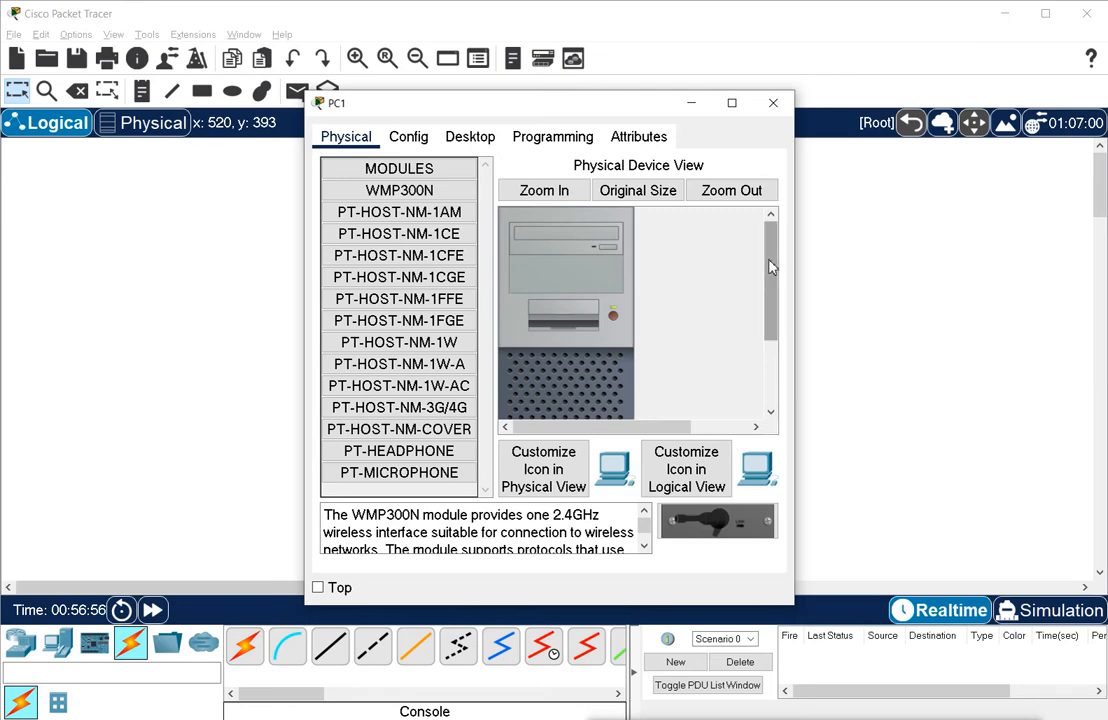
{"action": "left_click_drag", "start_coordinate": [771, 267], "coordinate": [784, 246]}
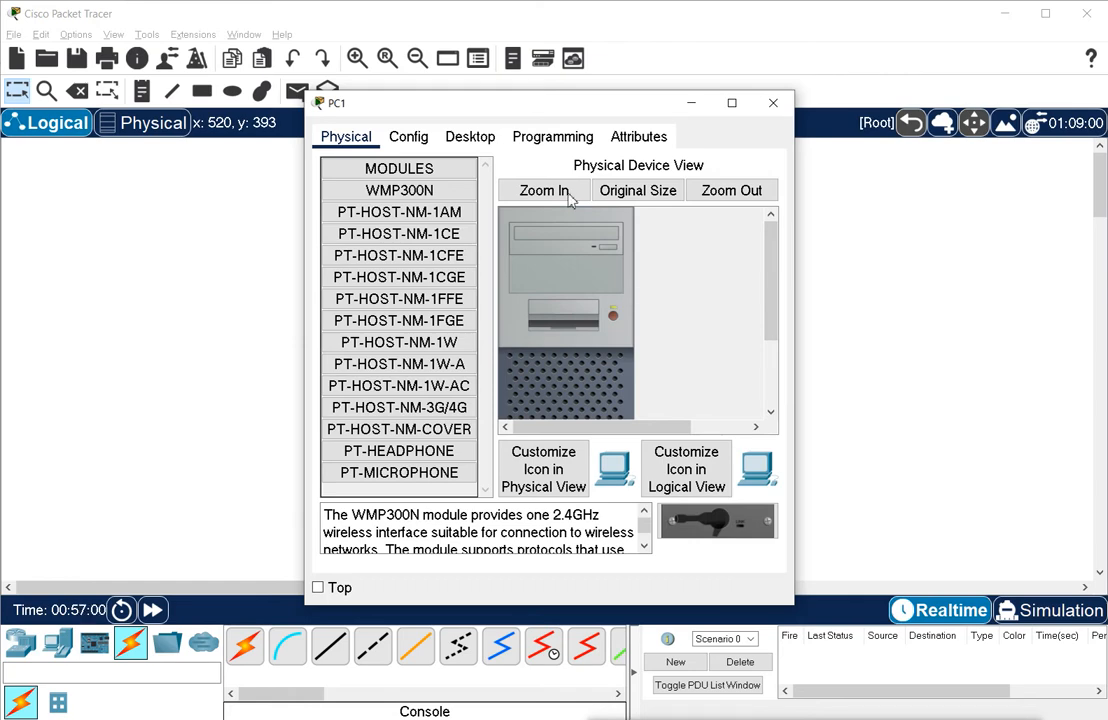
{"action": "left_click", "coordinate": [773, 103]}
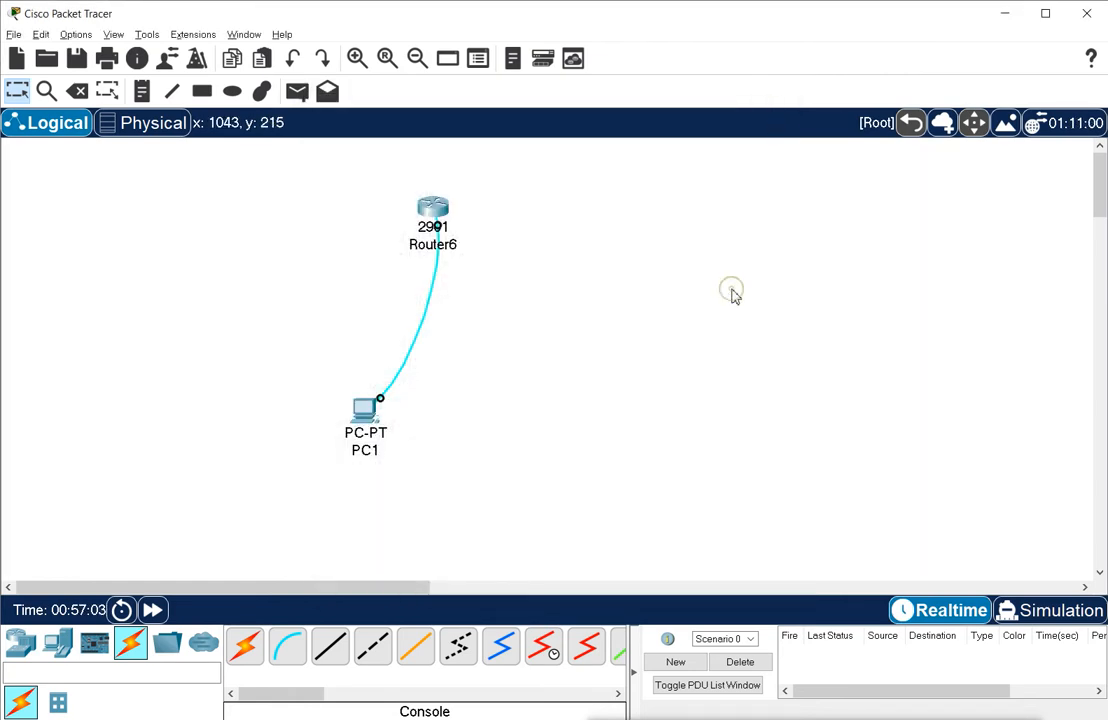
Switch to the Chrome browser and search Google for "hyper terminal windows 10".
{"action": "mouse_move", "coordinate": [383, 413]}
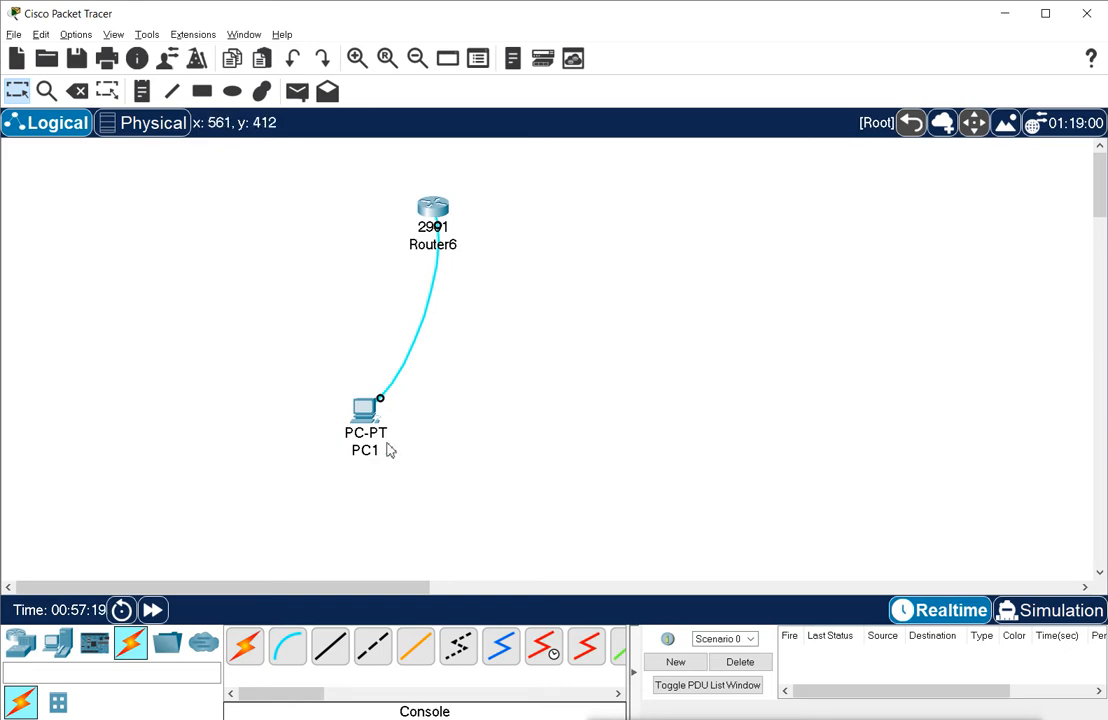
{"action": "mouse_move", "coordinate": [385, 451]}
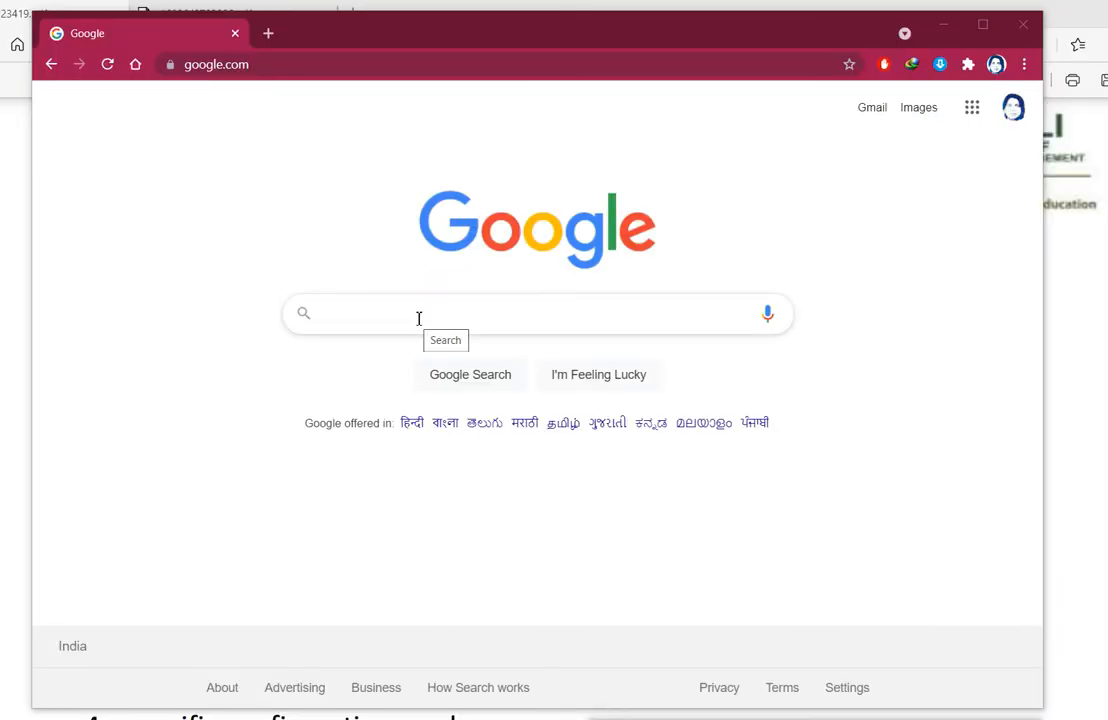
{"action": "left_click", "coordinate": [419, 318]}
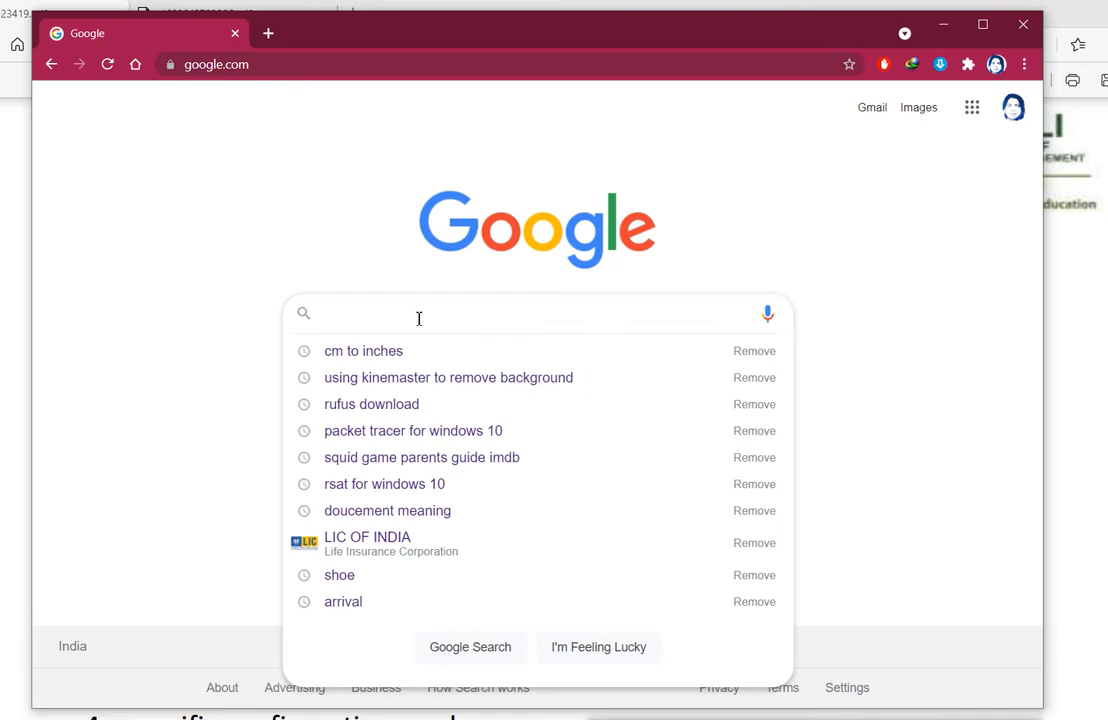
{"action": "type", "text": "hyper"}
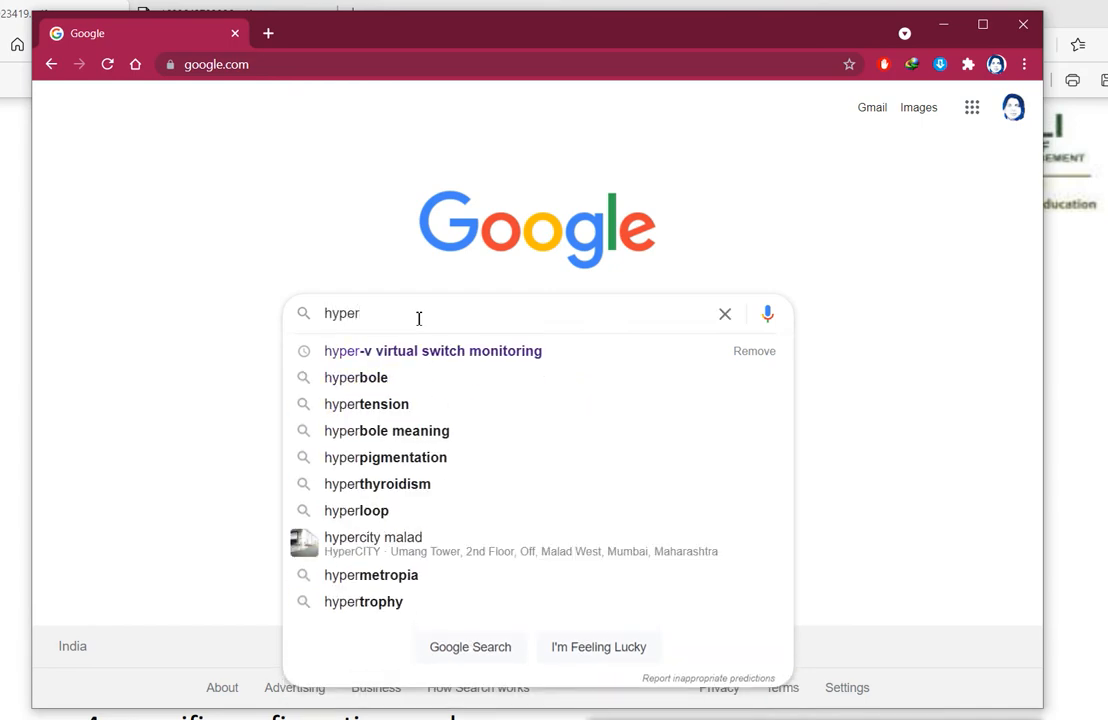
{"action": "type", "text": " ter"}
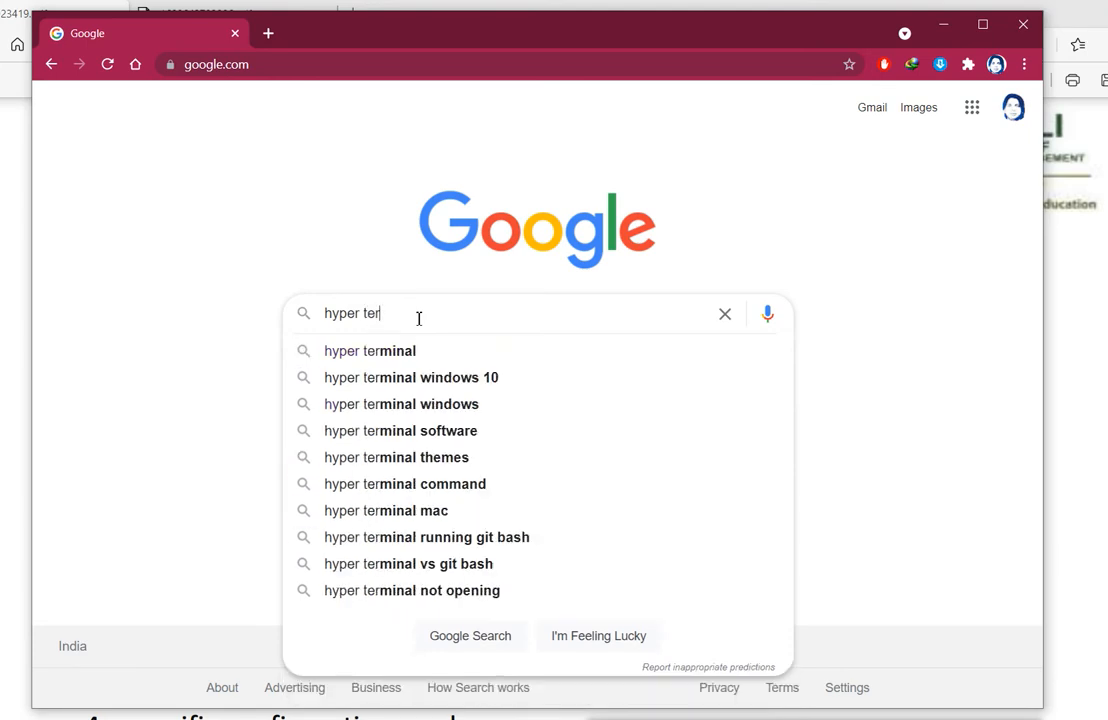
{"action": "left_click", "coordinate": [425, 383]}
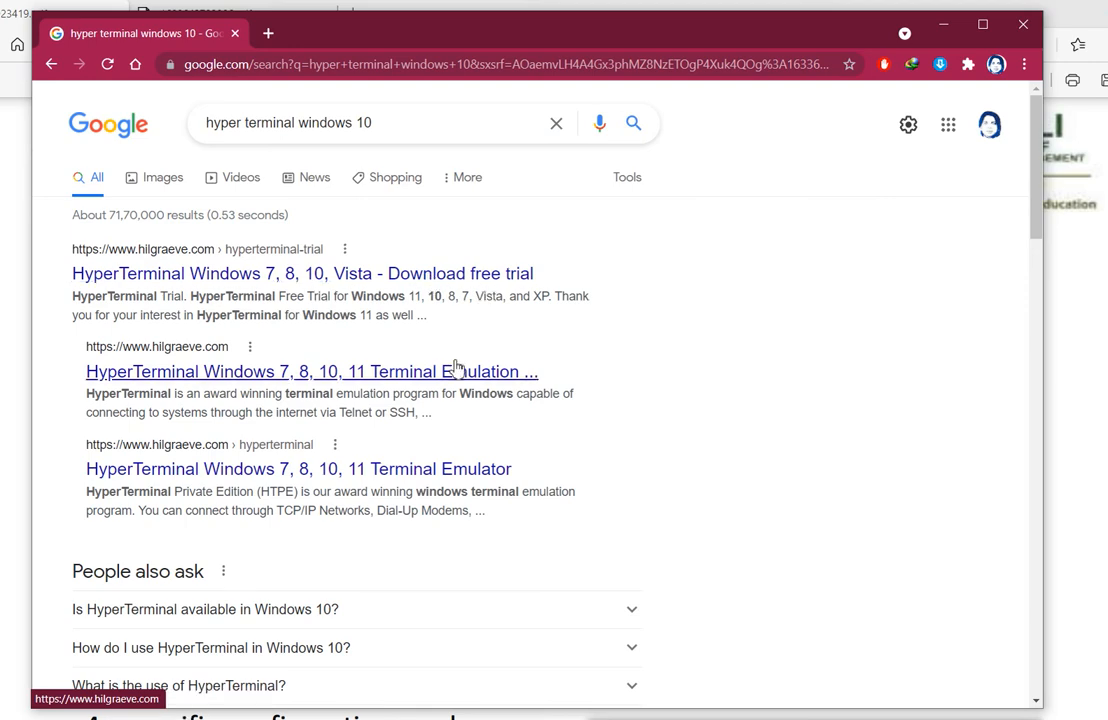
Open the hilgraeve.com HyperTerminal result in a new tab and look through the home page.
{"action": "right_click", "coordinate": [305, 381]}
{"action": "left_click", "coordinate": [325, 390]}
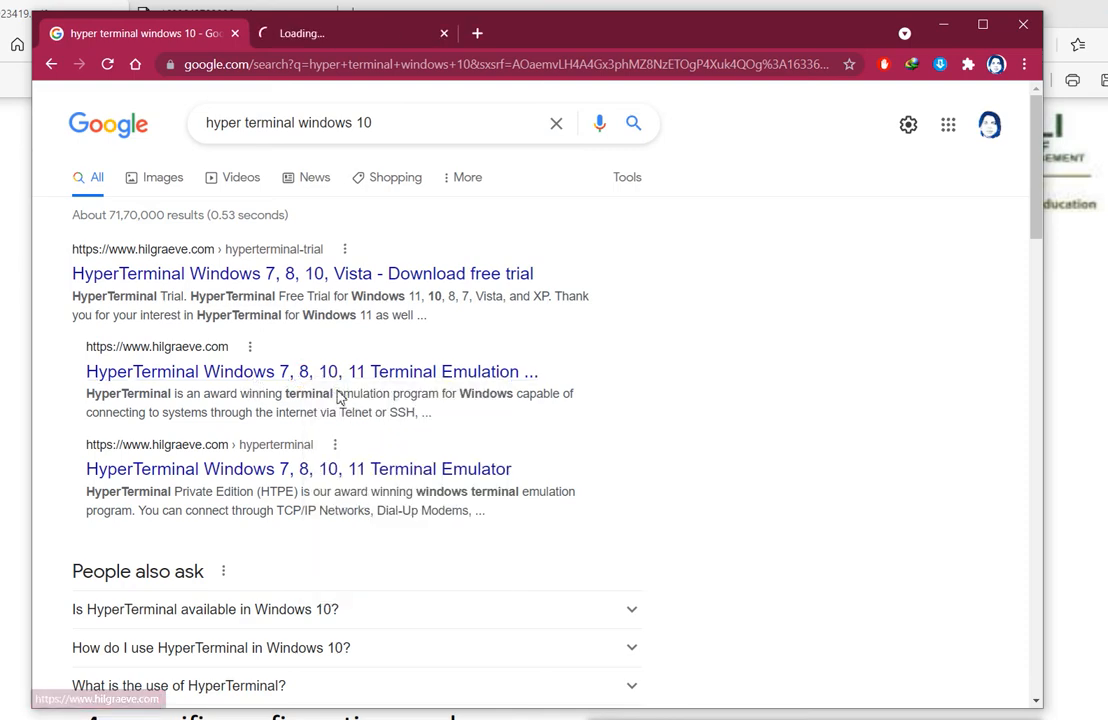
{"action": "left_click", "coordinate": [345, 42]}
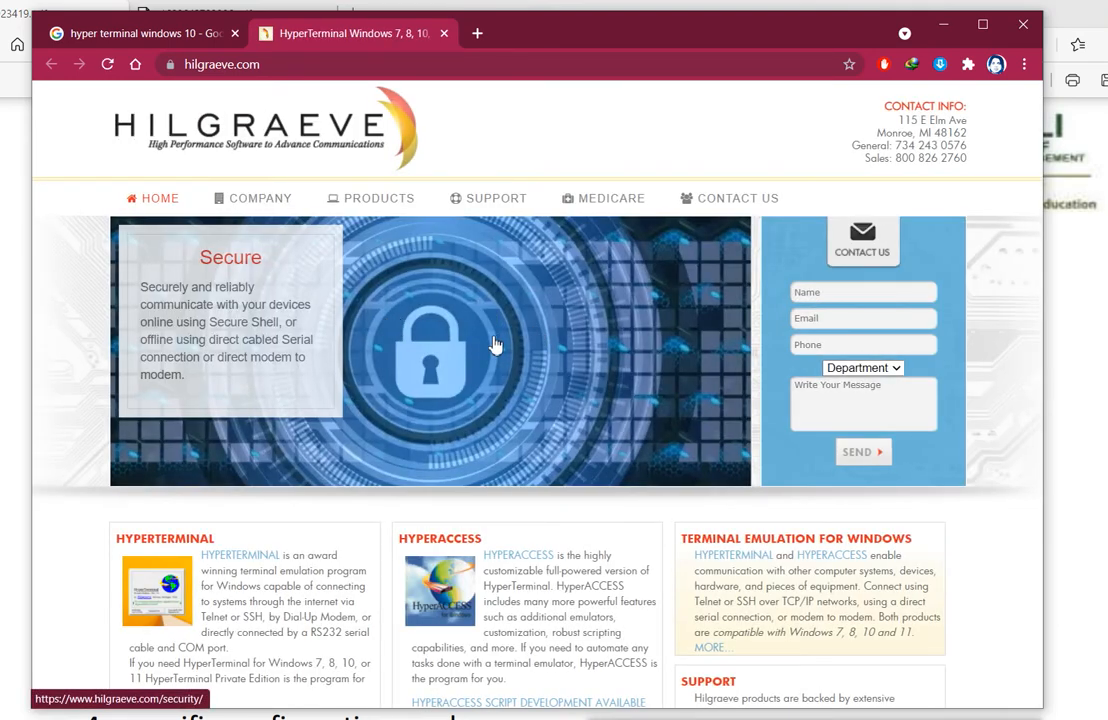
{"action": "scroll", "coordinate": [494, 345], "scroll_direction": "down", "scroll_amount": 3}
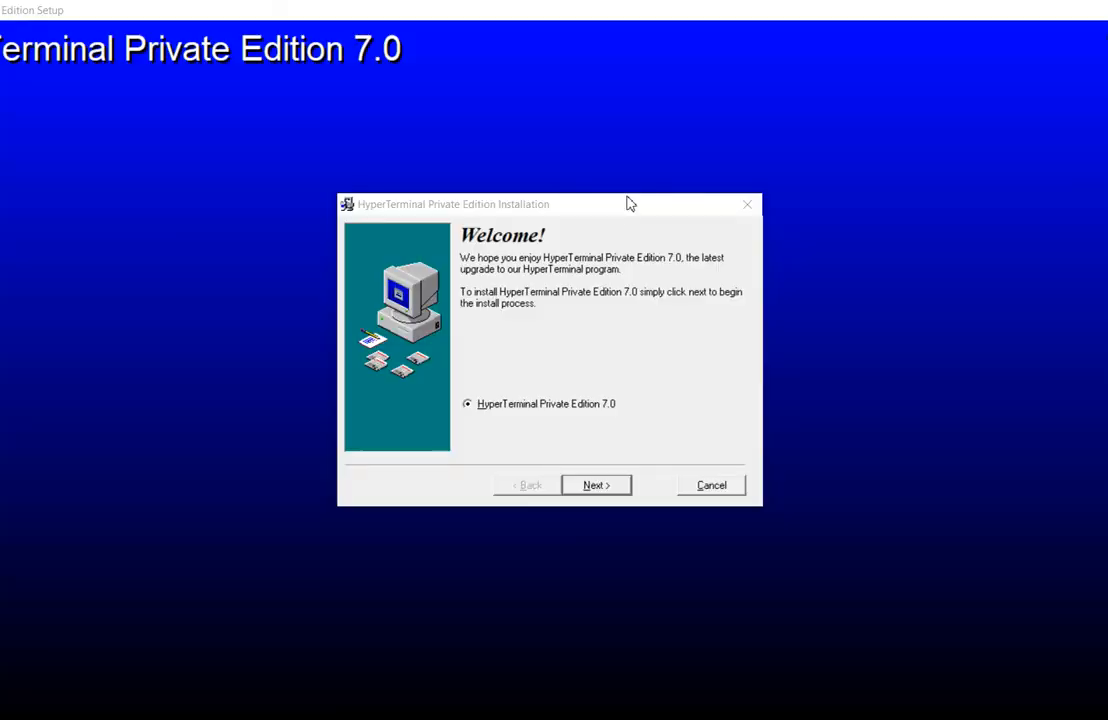
Switch to the HyperTerminal Private Edition 7.0 installer, proceed past the welcome page and accept the terms of the license agreement.
{"action": "left_click", "coordinate": [536, 262]}
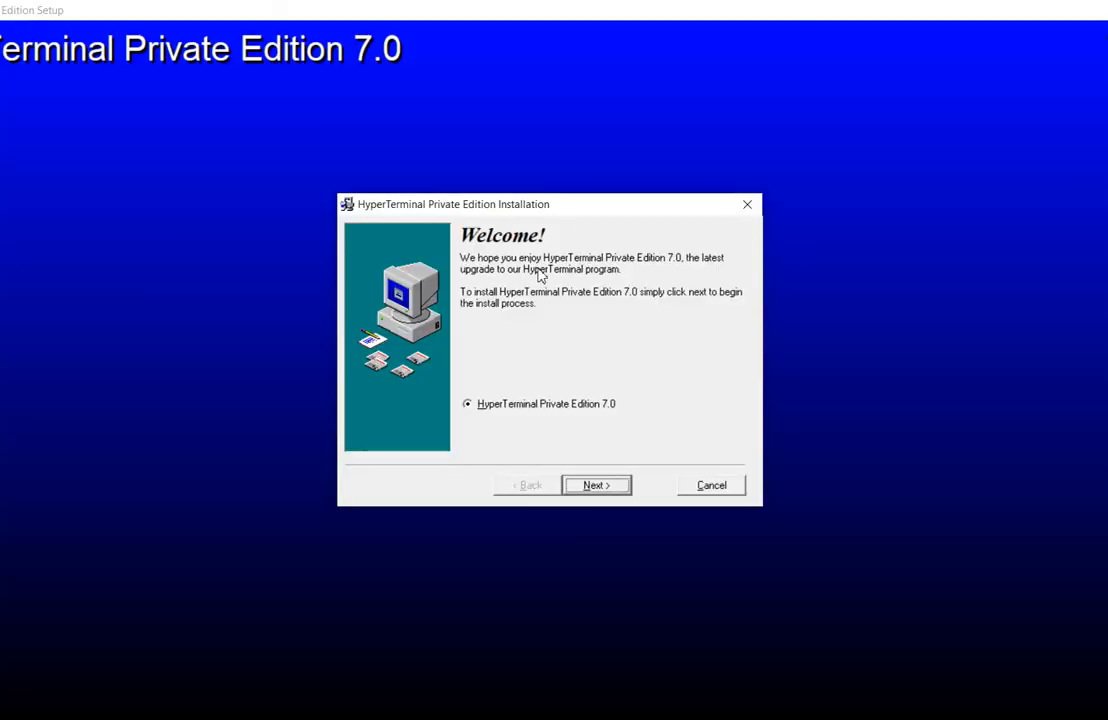
{"action": "left_click", "coordinate": [600, 486]}
{"action": "left_click", "coordinate": [566, 449]}
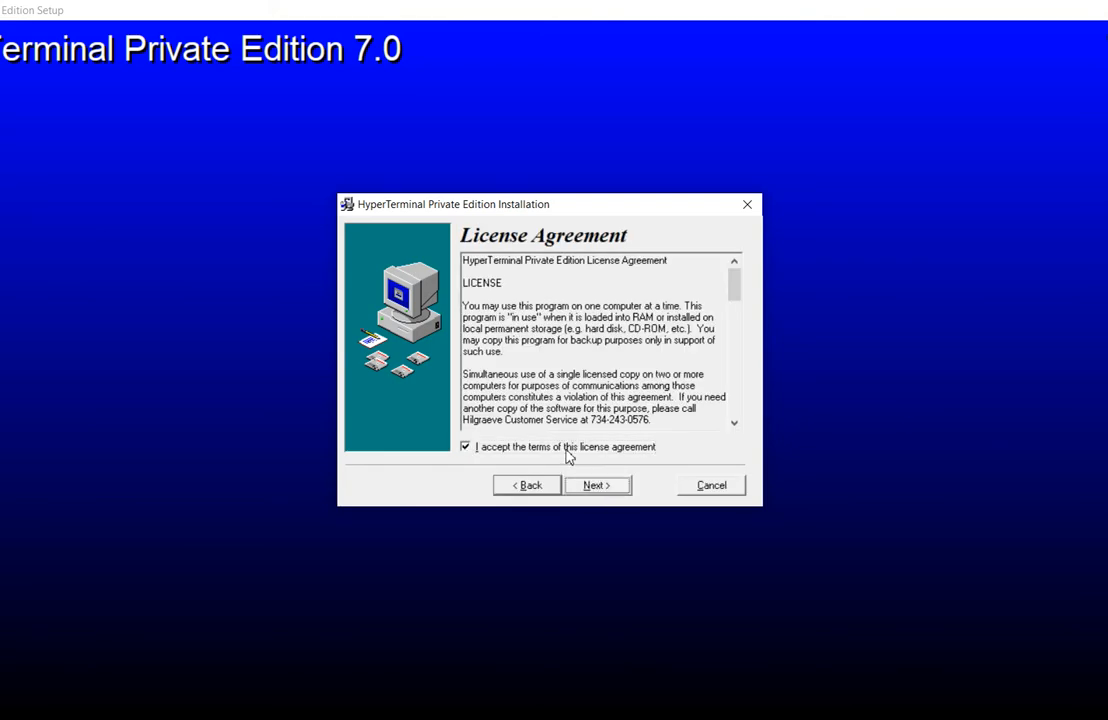
Install HyperTerminal Private Edition to its default location with a desktop shortcut included, and finish the installer.
{"action": "left_click", "coordinate": [600, 487]}
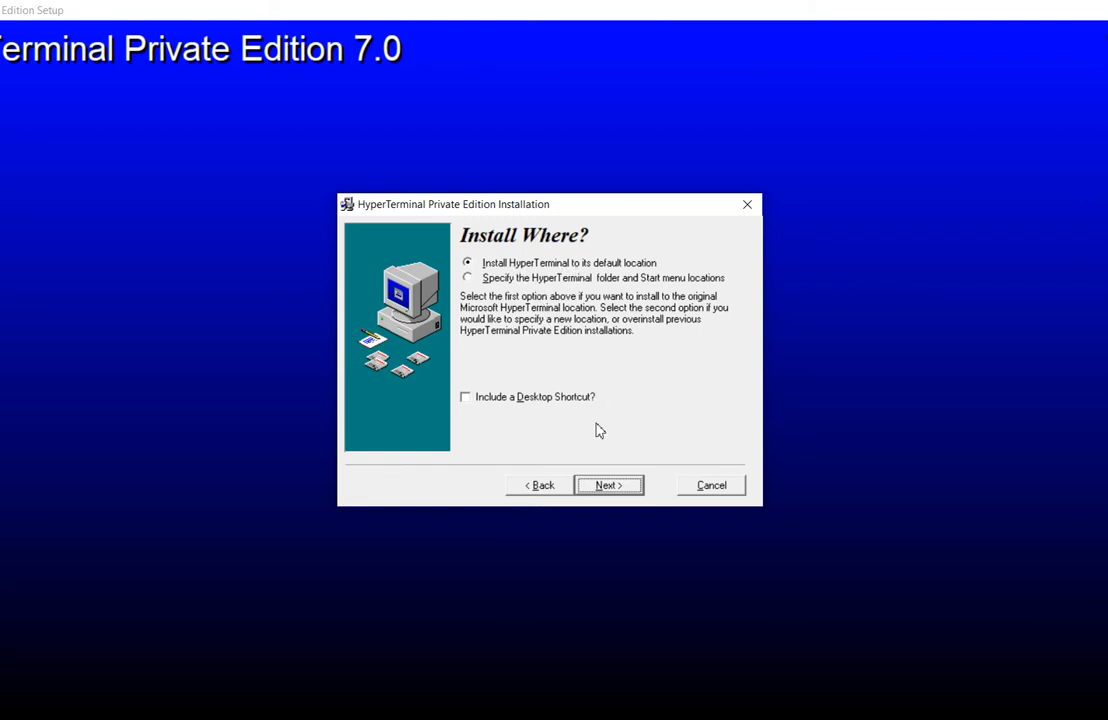
{"action": "left_click", "coordinate": [614, 489]}
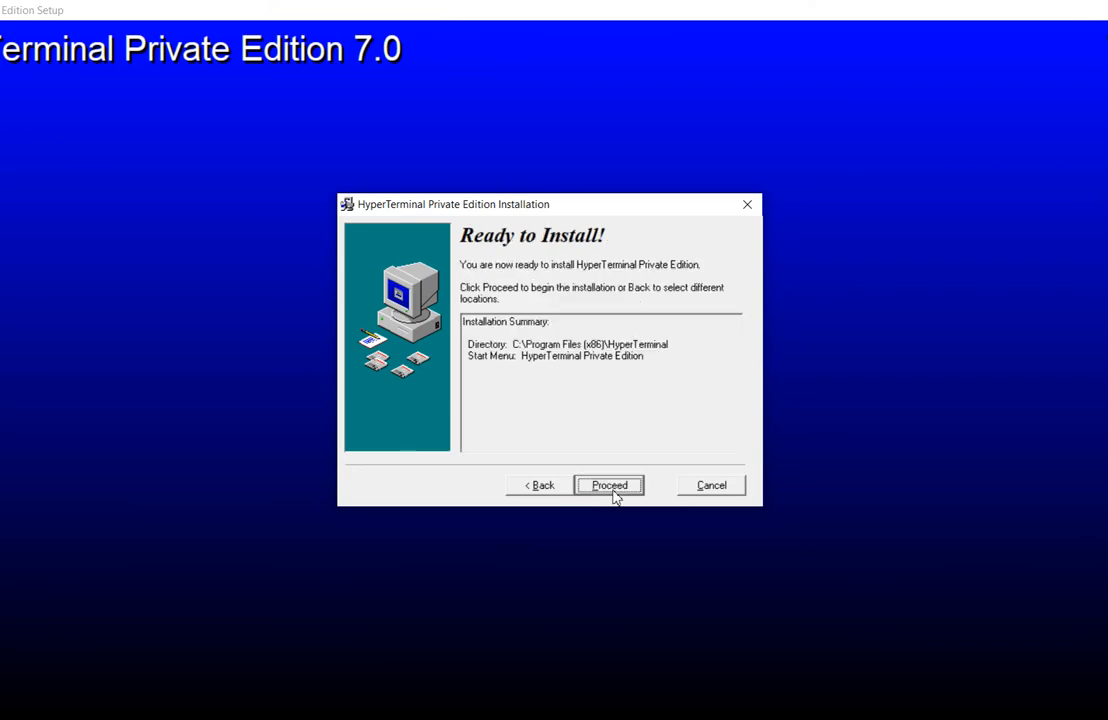
{"action": "left_click", "coordinate": [545, 488]}
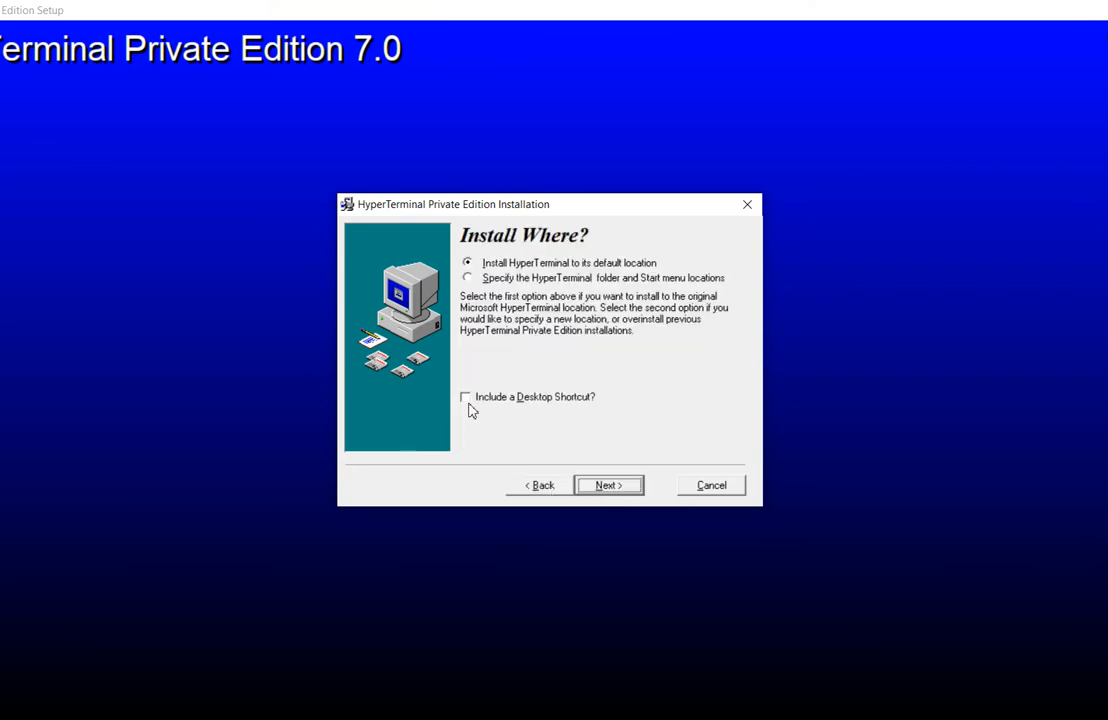
{"action": "left_click", "coordinate": [468, 403]}
{"action": "left_click", "coordinate": [607, 487]}
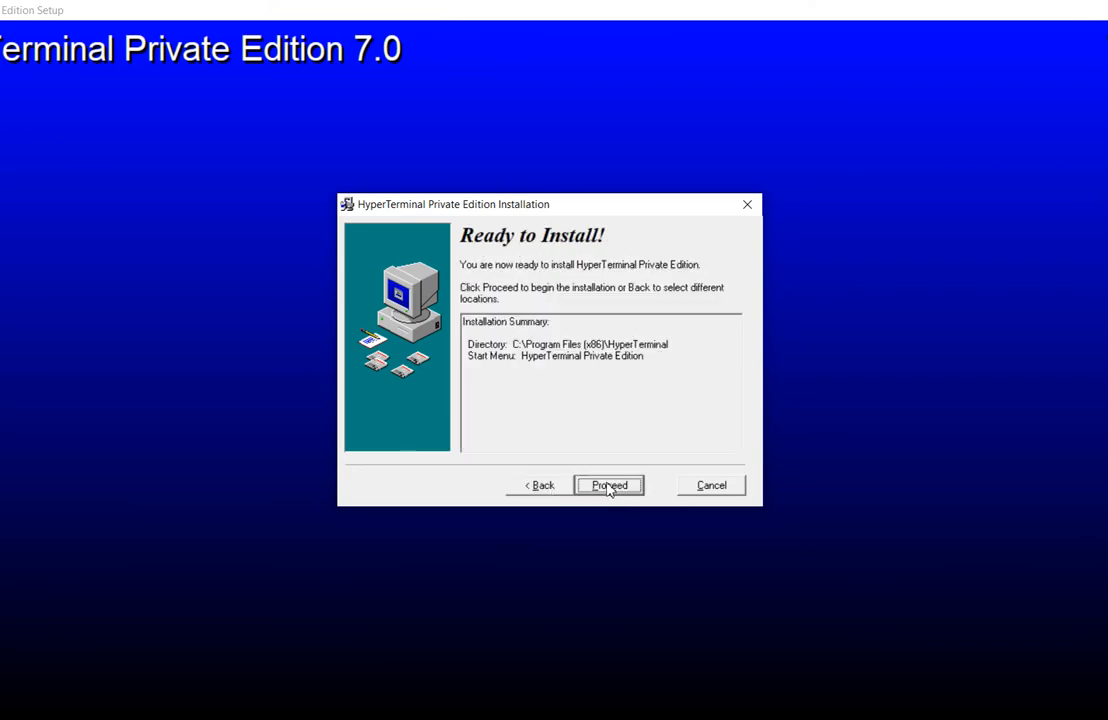
{"action": "left_click", "coordinate": [607, 489]}
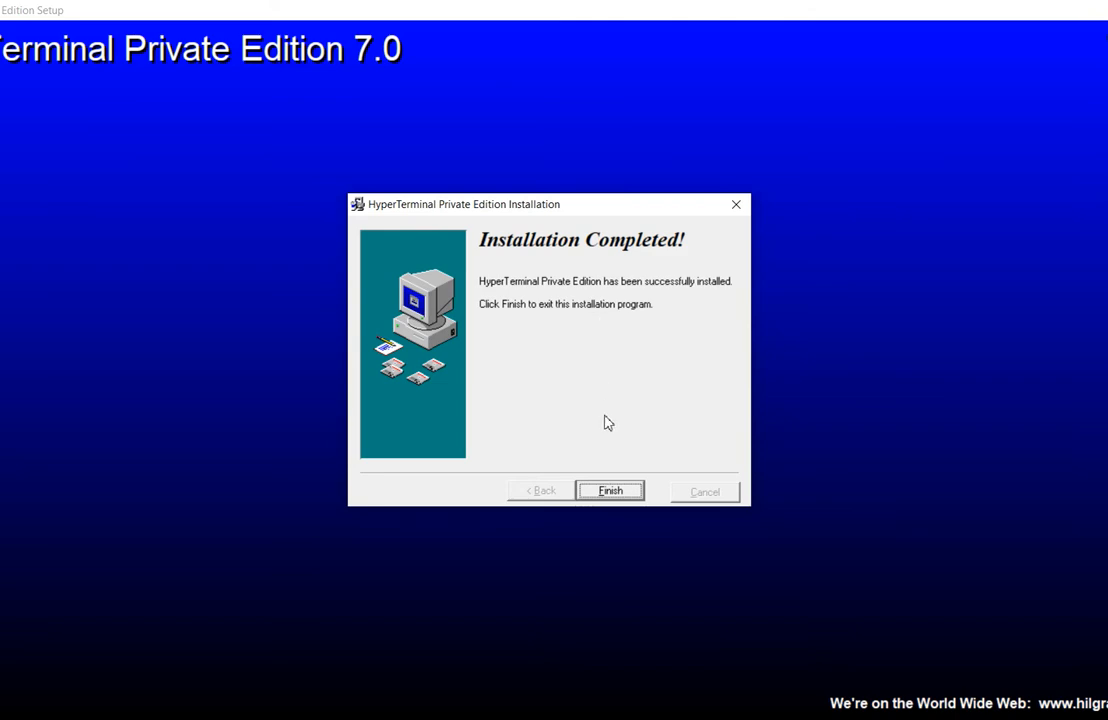
{"action": "left_click", "coordinate": [608, 490]}
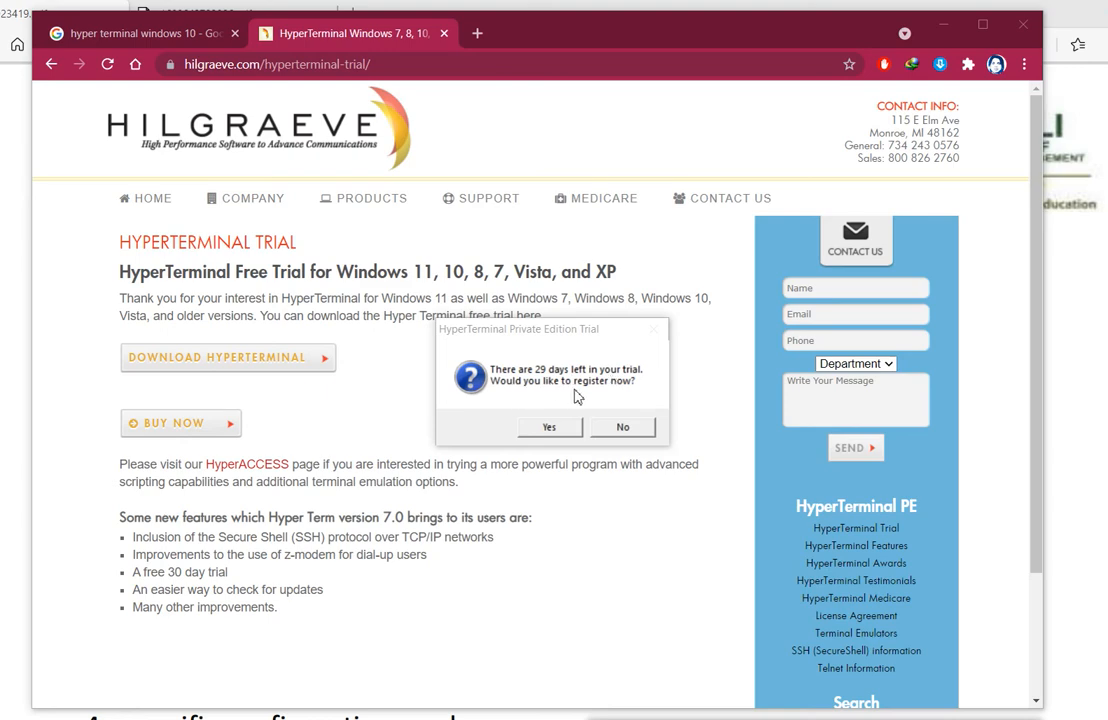
Start HyperTerminal, declining trial registration, the update check and making it the default telnet program.
{"action": "left_click", "coordinate": [622, 426]}
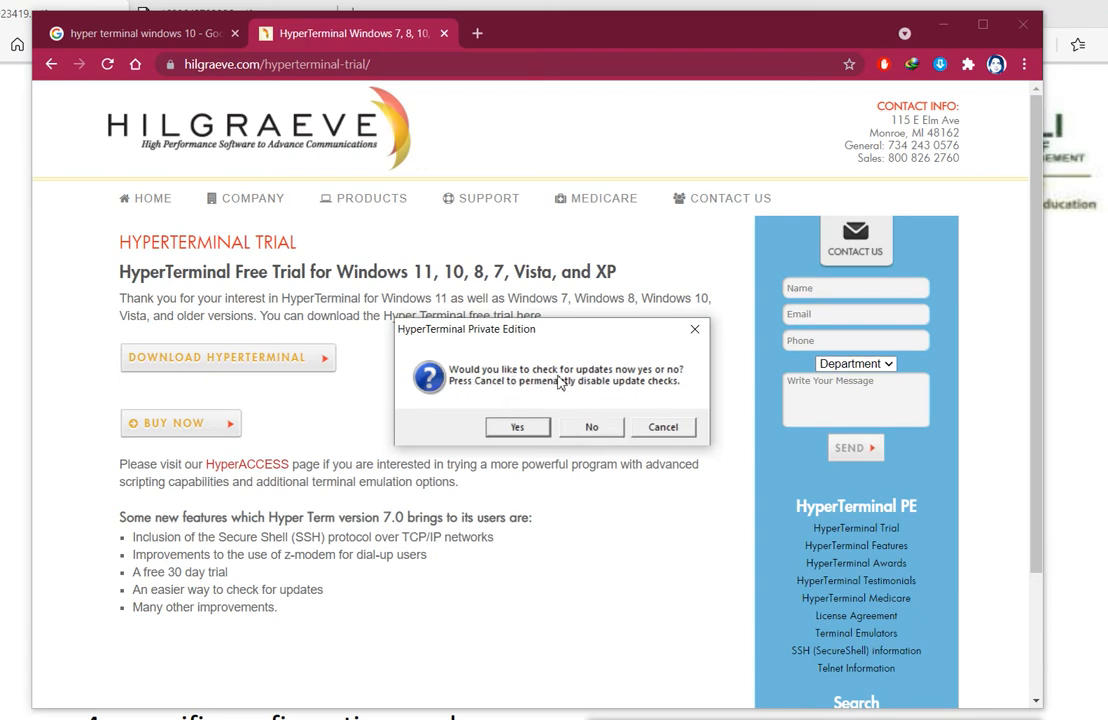
{"action": "left_click", "coordinate": [592, 427]}
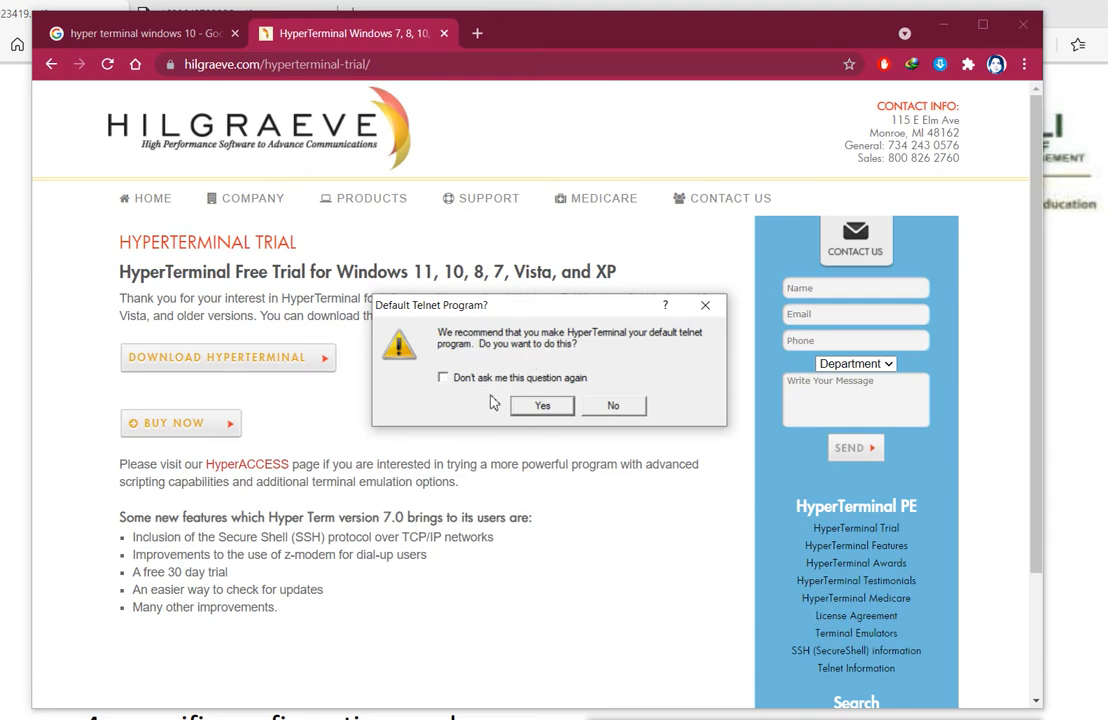
{"action": "left_click", "coordinate": [610, 406]}
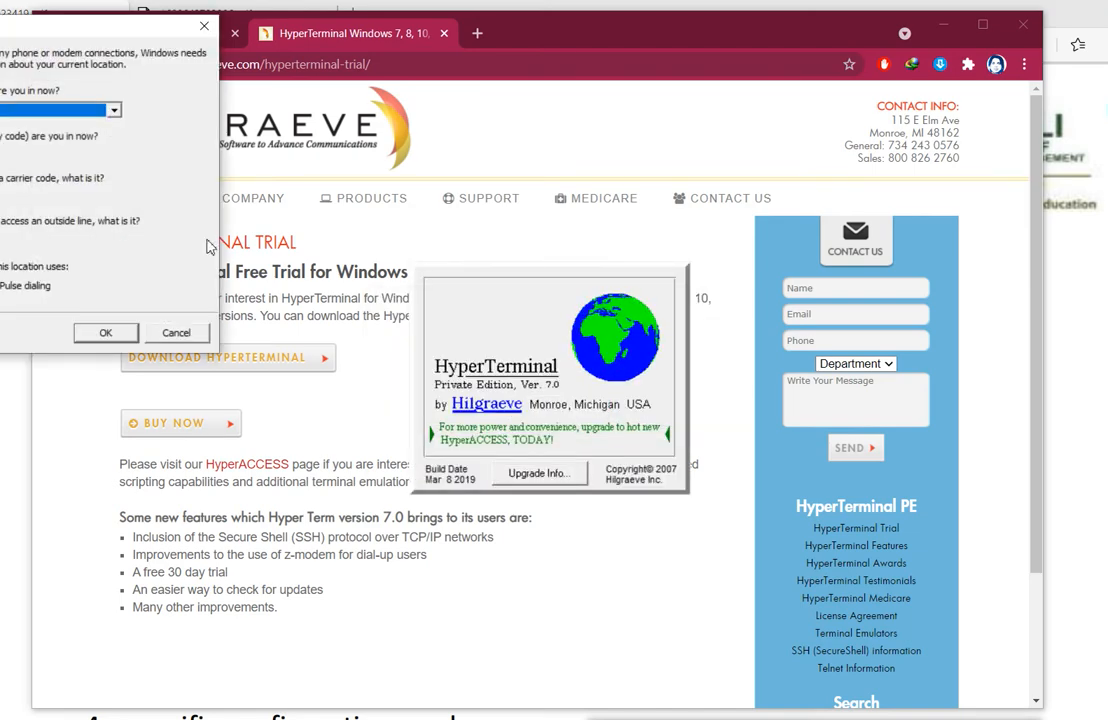
Set the dialing location to India with area code 022 and accept the Phone and Modem locations.
{"action": "left_click_drag", "start_coordinate": [118, 37], "coordinate": [607, 172]}
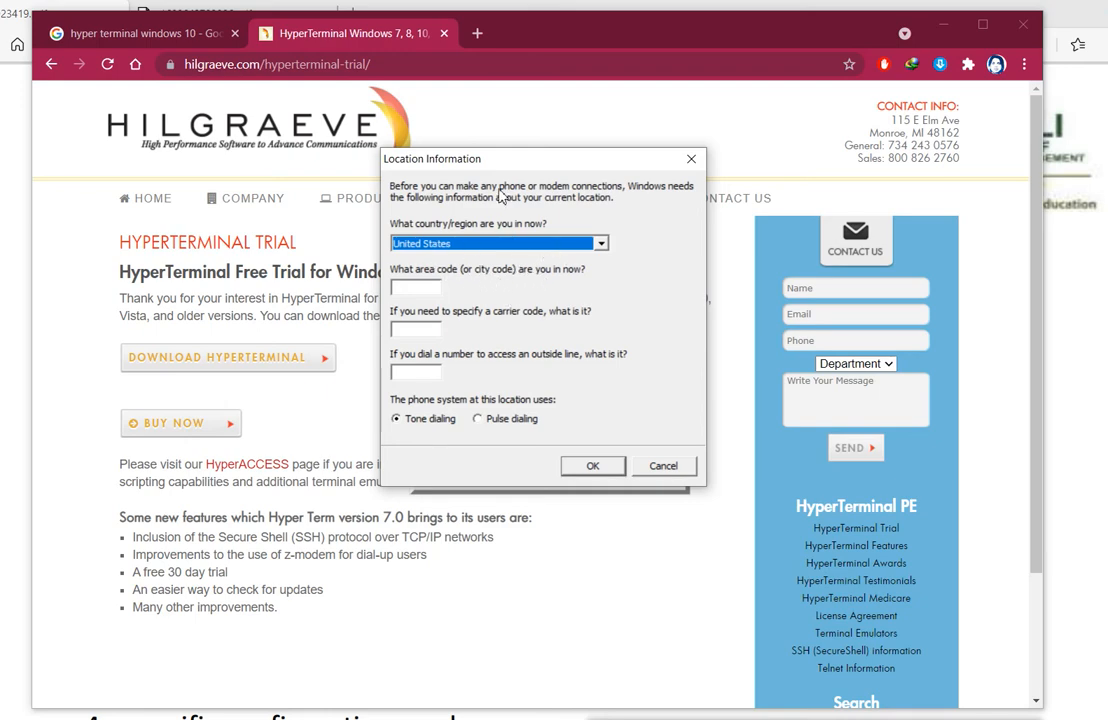
{"action": "left_click", "coordinate": [600, 244]}
{"action": "key", "text": "i"}
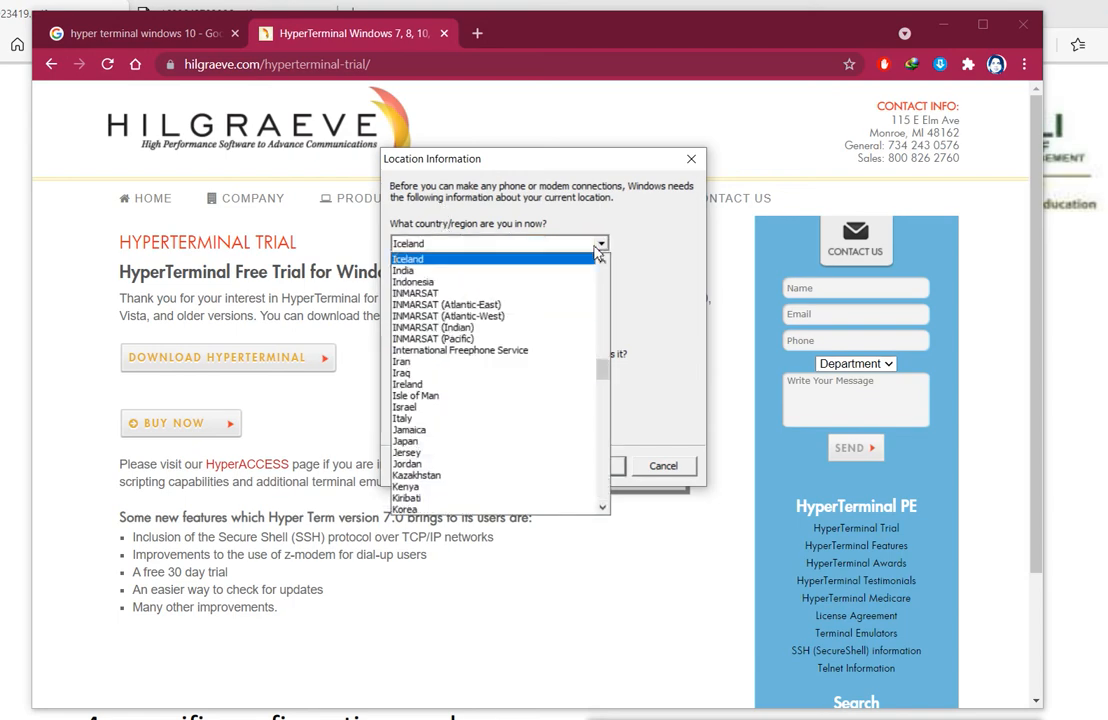
{"action": "key", "text": "Down"}
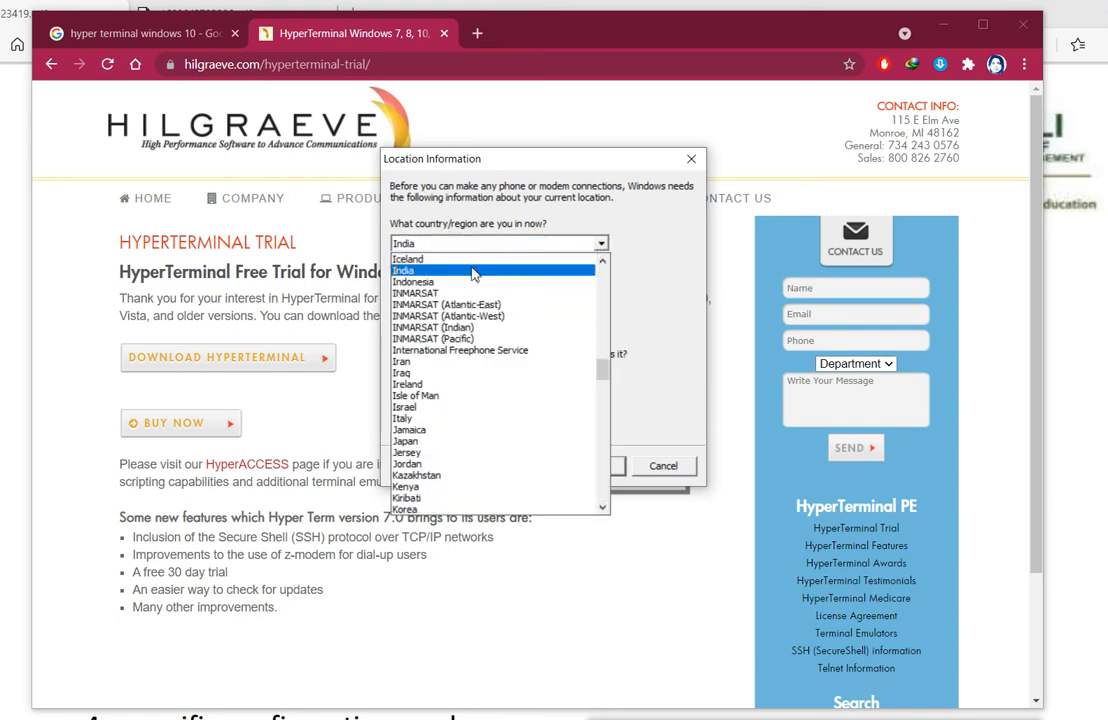
{"action": "key", "text": "Return"}
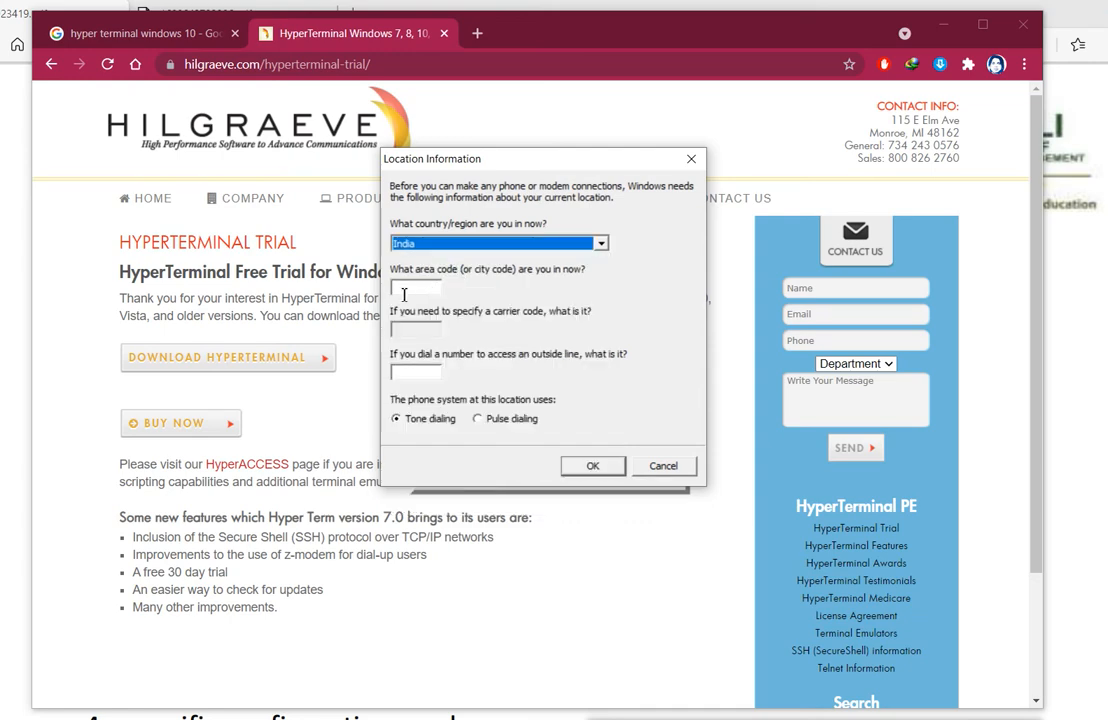
{"action": "left_click", "coordinate": [410, 289]}
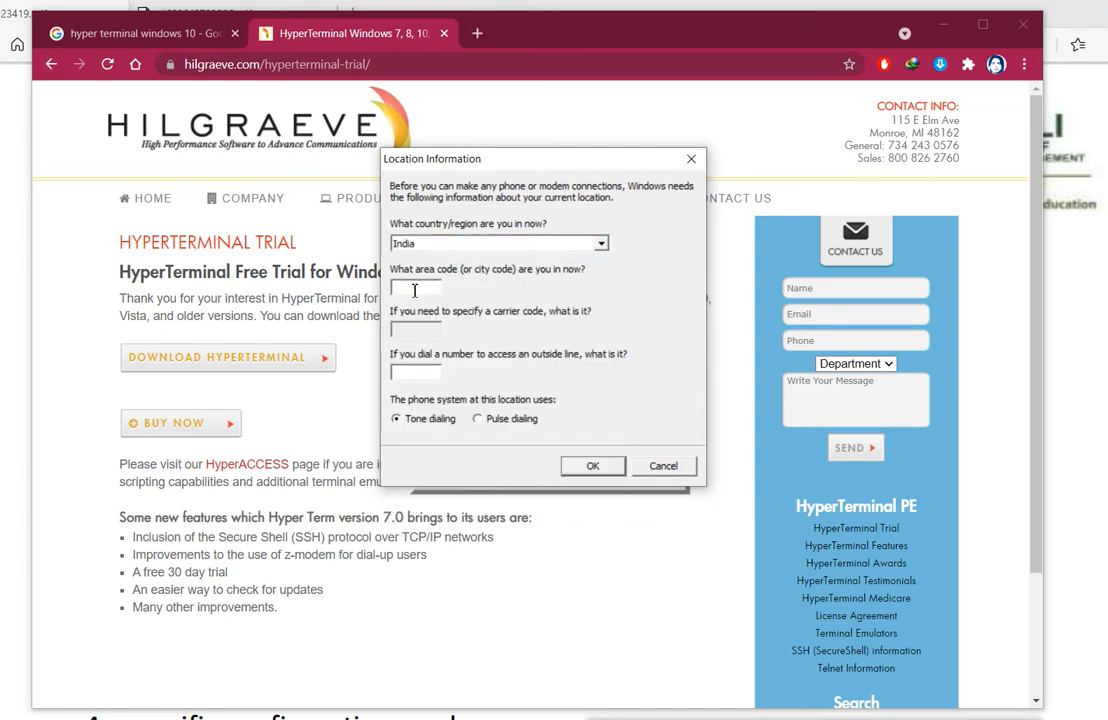
{"action": "type", "text": "022"}
{"action": "left_click", "coordinate": [593, 466]}
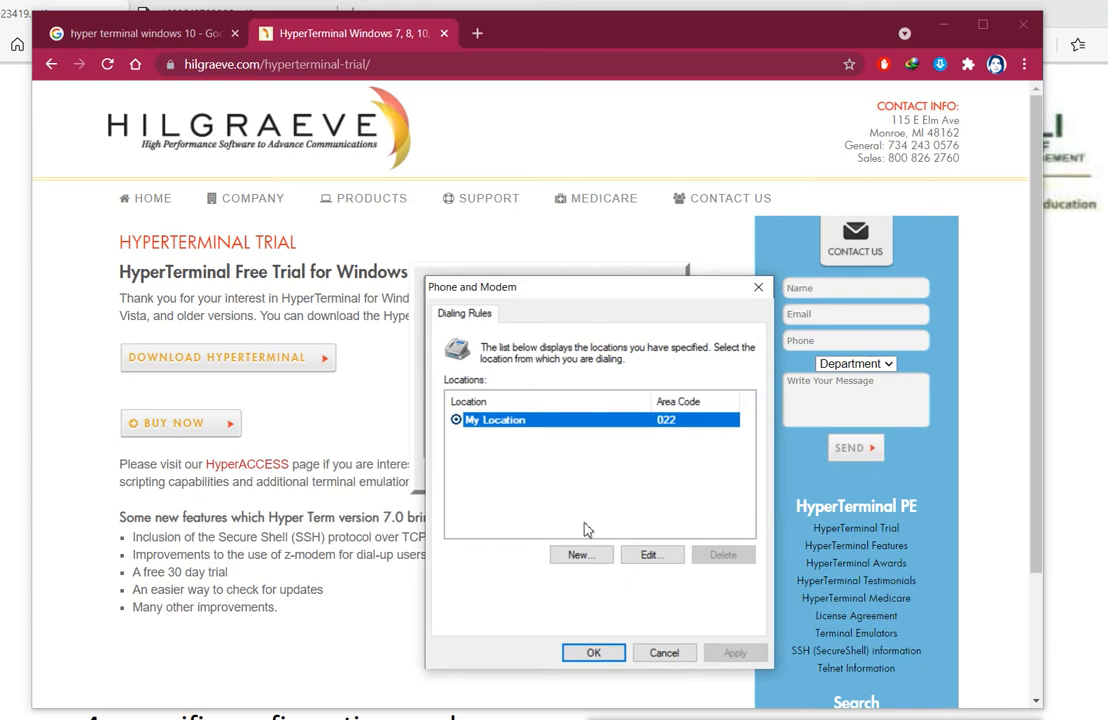
{"action": "left_click", "coordinate": [586, 654]}
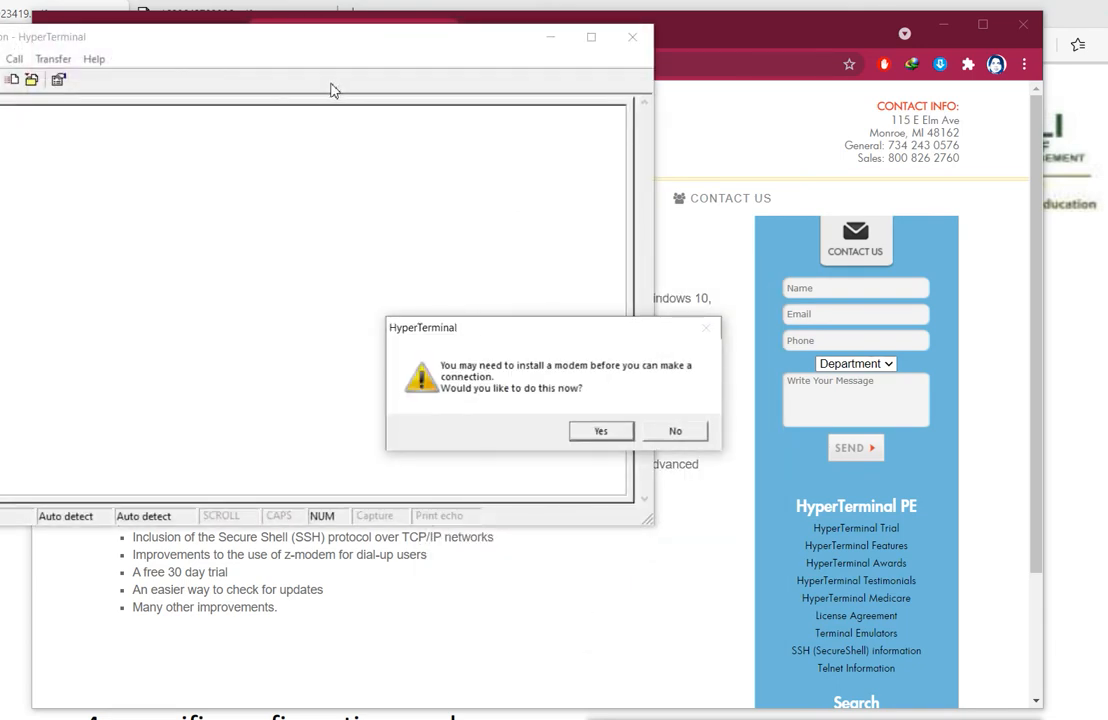
Decline installing a modem and create a new HyperTerminal connection named "new".
{"action": "left_click", "coordinate": [336, 45]}
{"action": "left_click", "coordinate": [675, 430]}
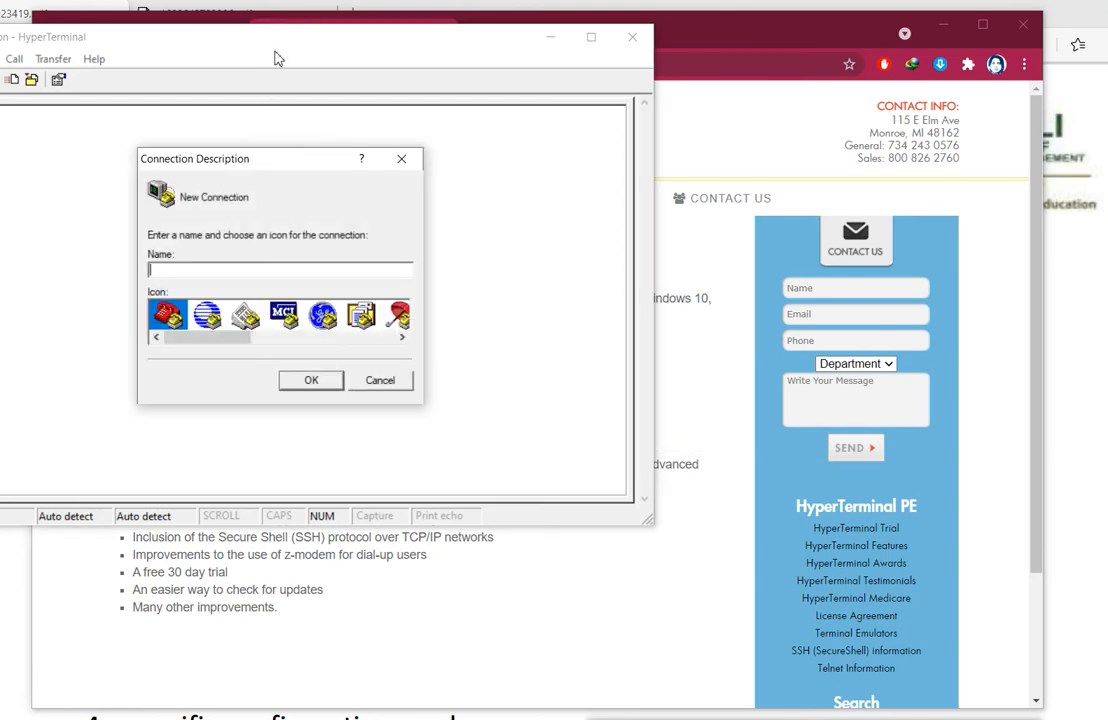
{"action": "left_click_drag", "start_coordinate": [272, 158], "coordinate": [420, 183]}
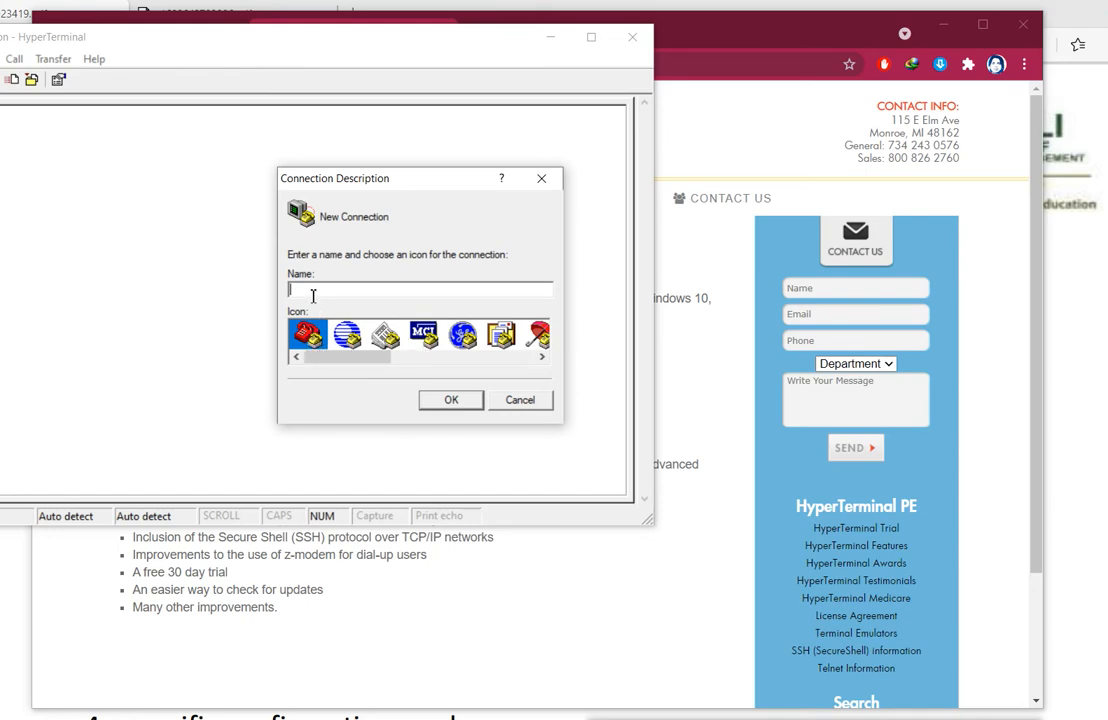
{"action": "type", "text": "new"}
{"action": "left_click", "coordinate": [449, 400]}
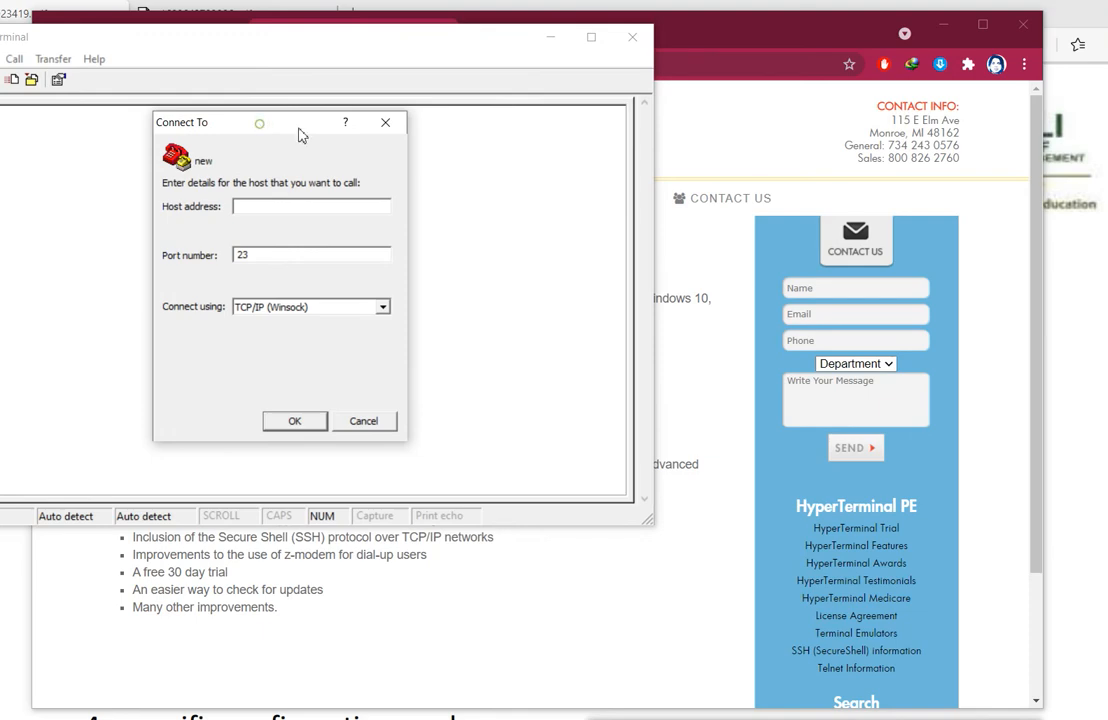
Look through the host address, port number and connection type options for the connection, and cancel the Connect To dialog.
{"action": "left_click_drag", "start_coordinate": [260, 124], "coordinate": [438, 152]}
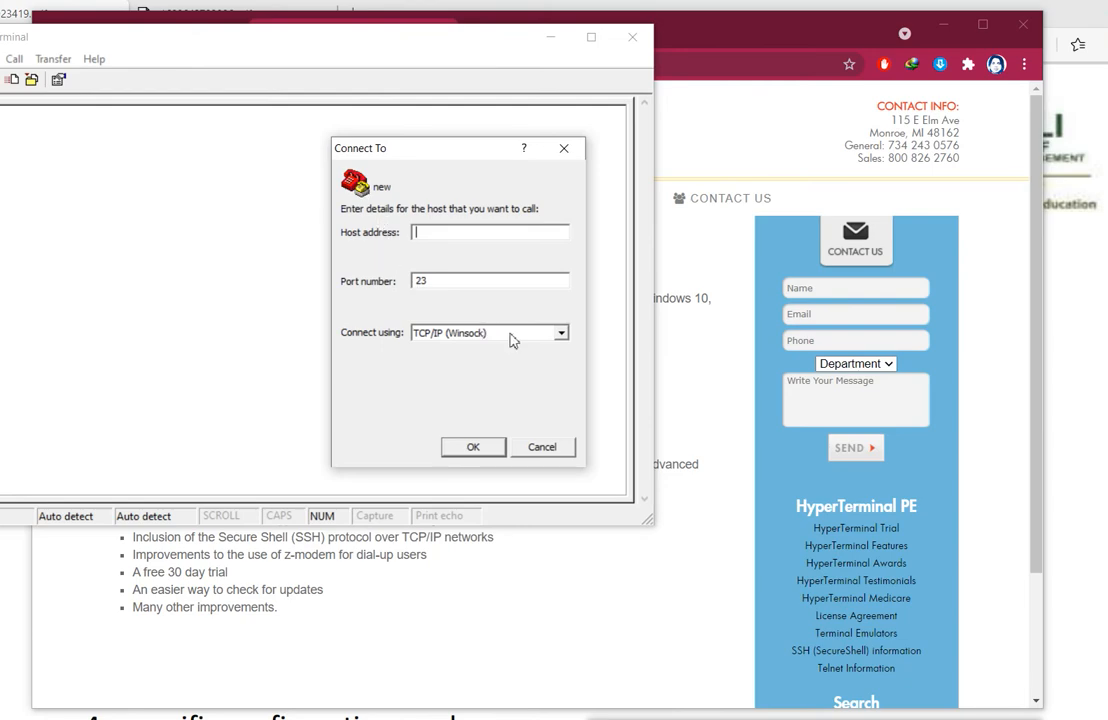
{"action": "left_click", "coordinate": [562, 337]}
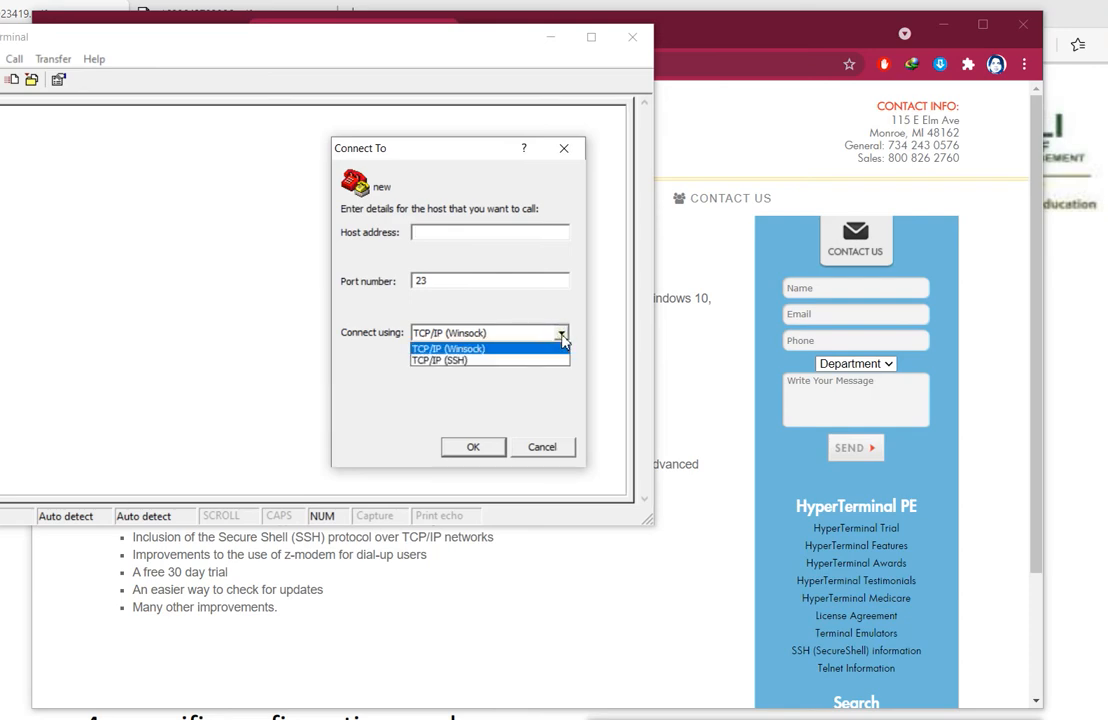
{"action": "left_click", "coordinate": [562, 340]}
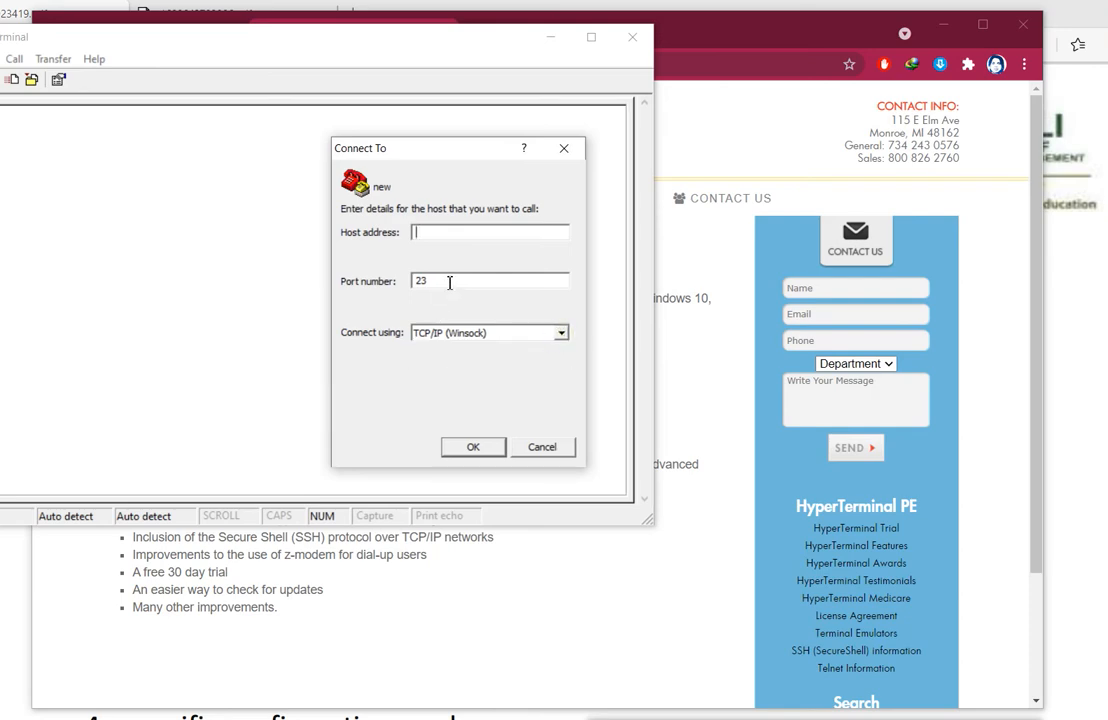
{"action": "left_click_drag", "start_coordinate": [449, 280], "coordinate": [372, 286]}
{"action": "left_click", "coordinate": [450, 232]}
{"action": "left_click", "coordinate": [540, 447]}
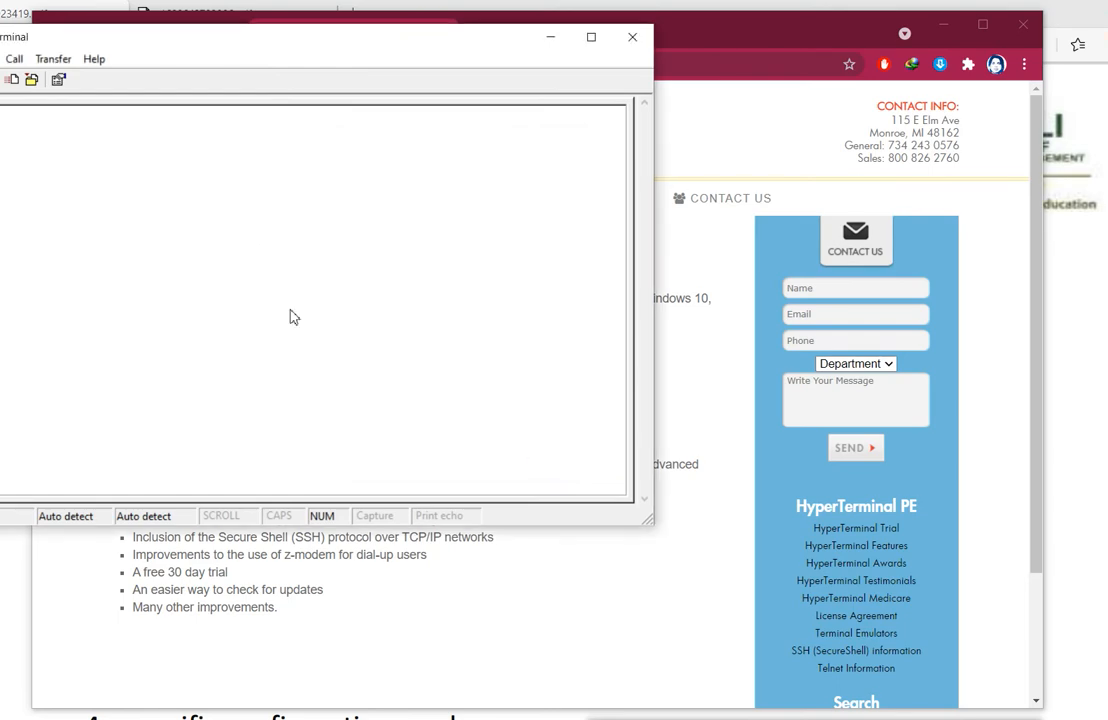
Bring the HyperTerminal window fully into view and close it without saving the connection "new".
{"action": "left_click", "coordinate": [268, 35]}
{"action": "left_click_drag", "start_coordinate": [216, 38], "coordinate": [440, 129]}
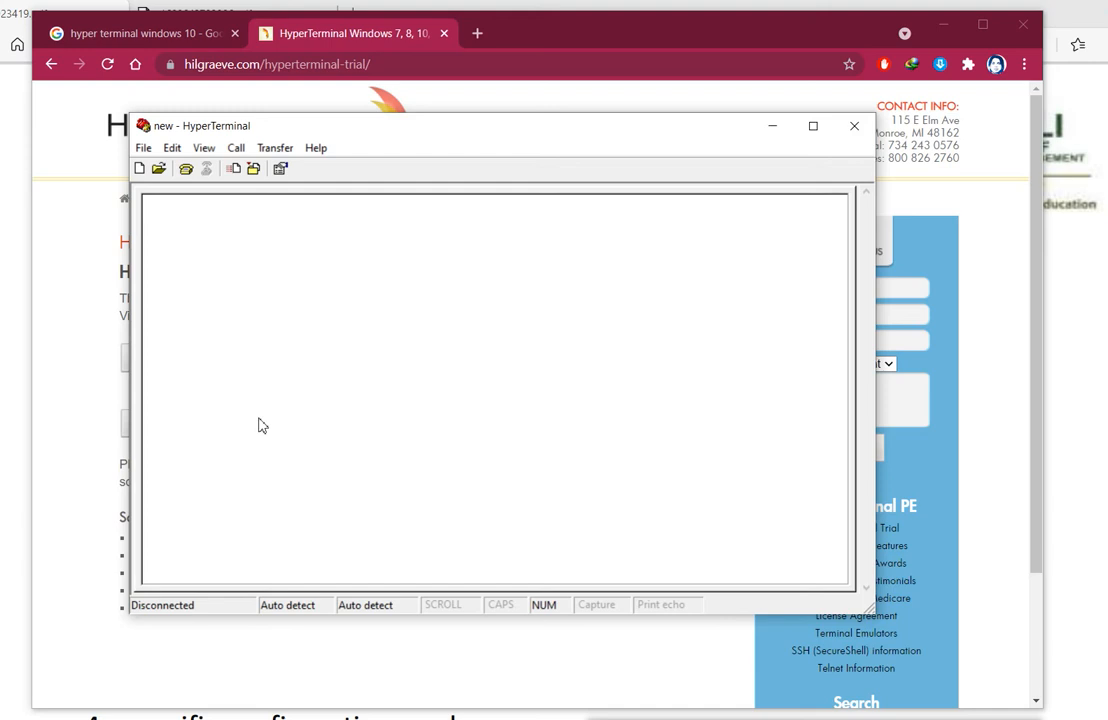
{"action": "left_click", "coordinate": [853, 135]}
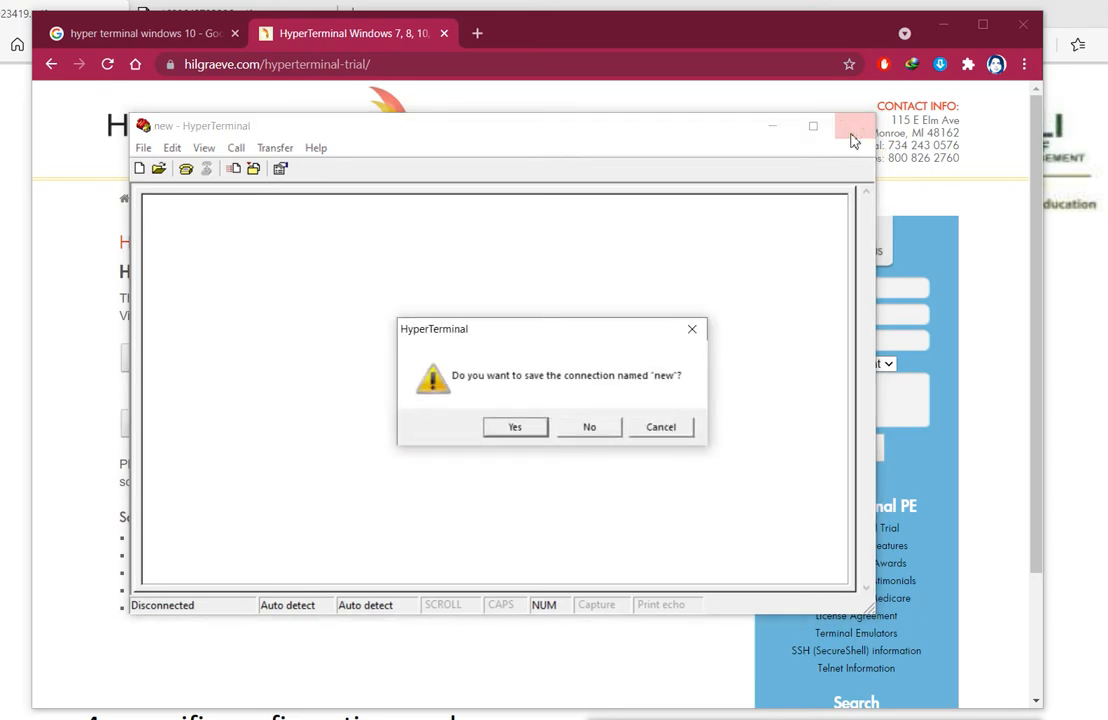
{"action": "left_click", "coordinate": [590, 430]}
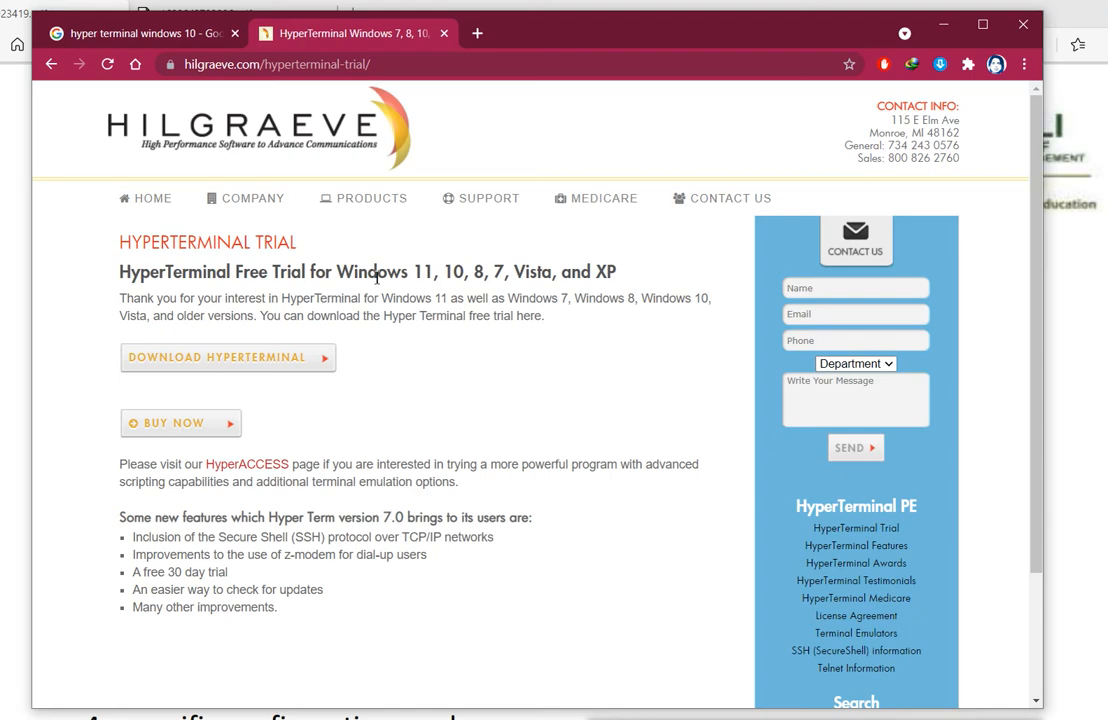
Close the HyperTerminal trial page and search Google for "putty download for windows 10".
{"action": "left_click", "coordinate": [444, 34]}
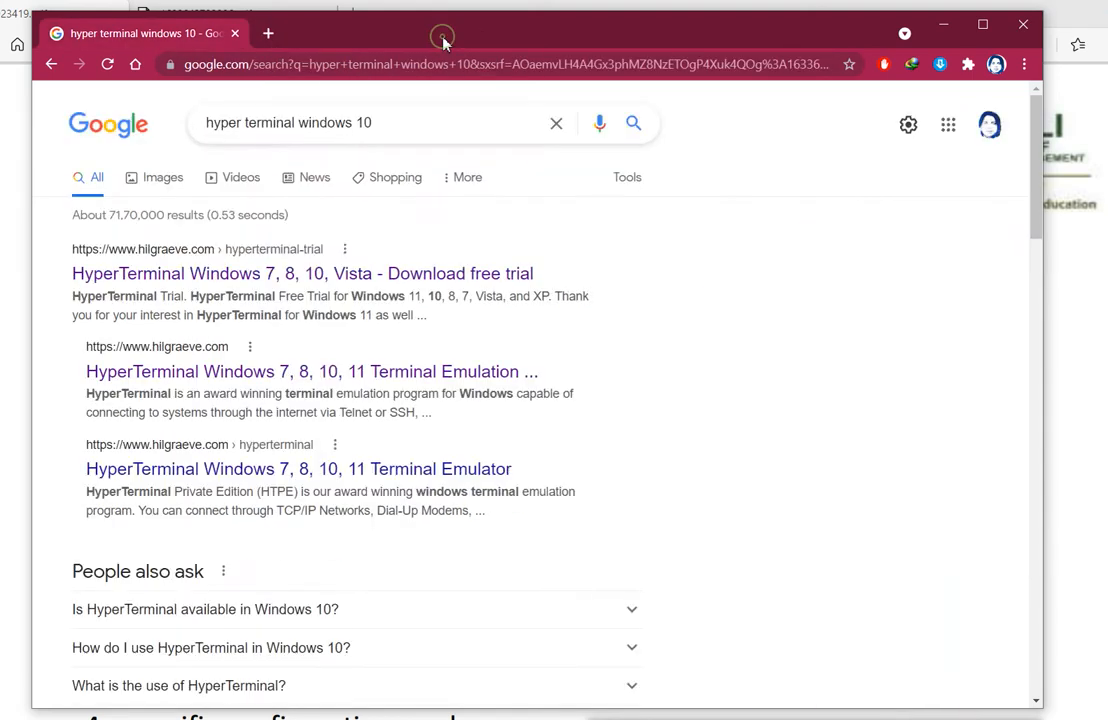
{"action": "triple_click", "coordinate": [411, 122]}
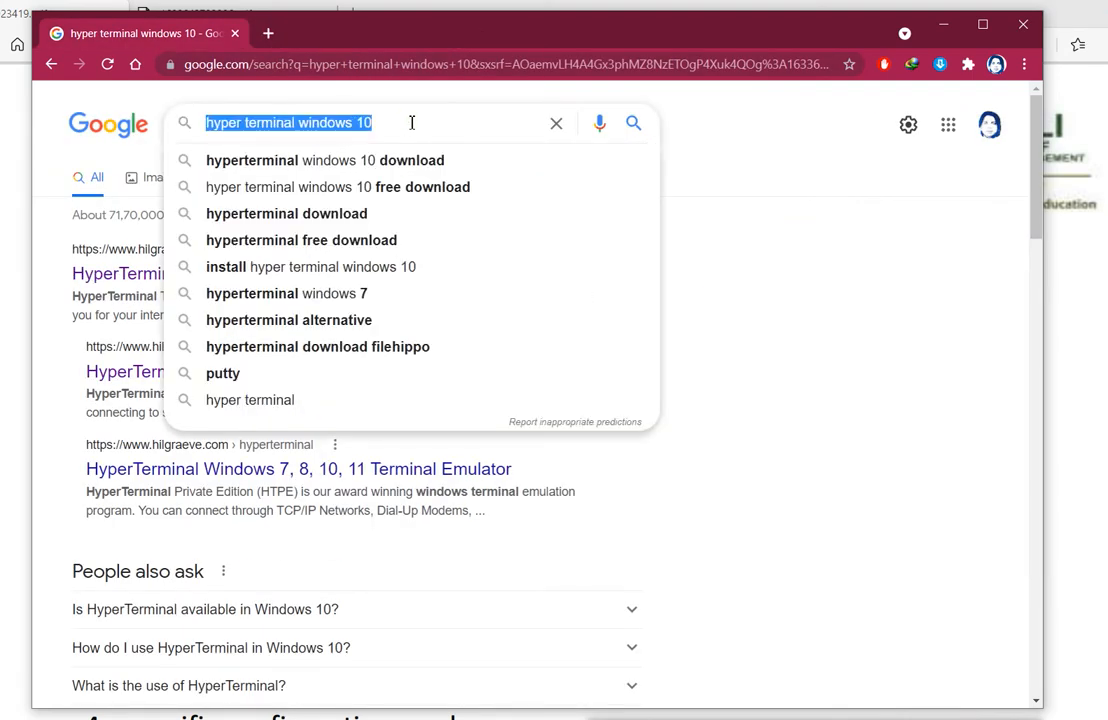
{"action": "type", "text": "putty"}
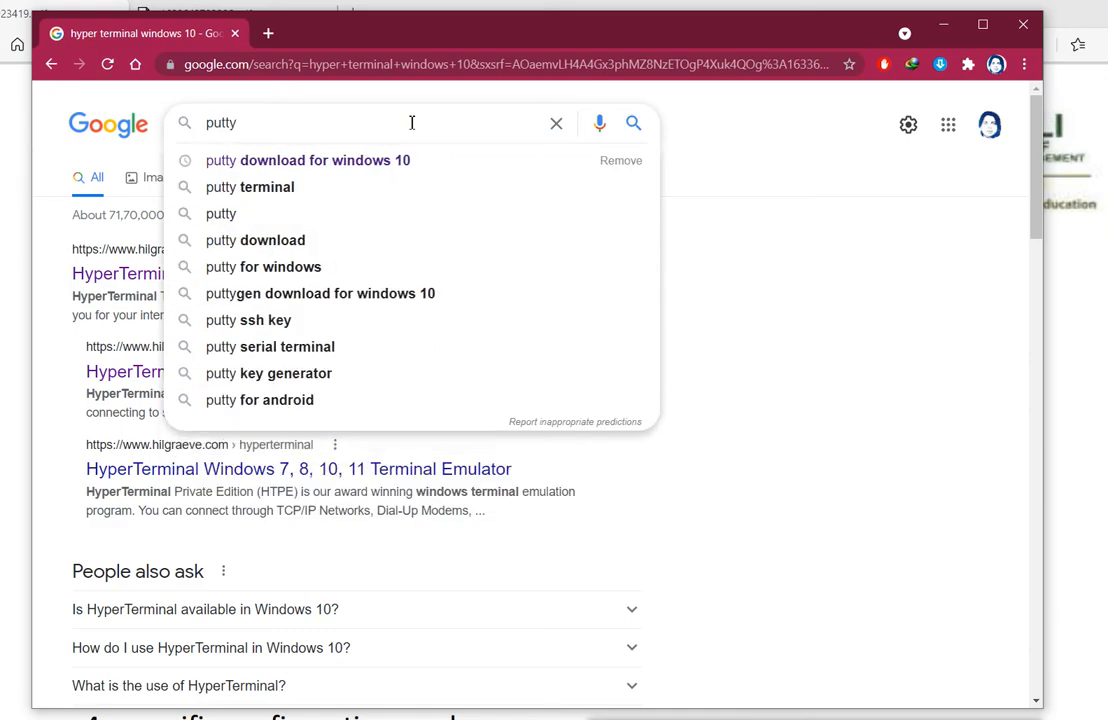
{"action": "left_click", "coordinate": [388, 164]}
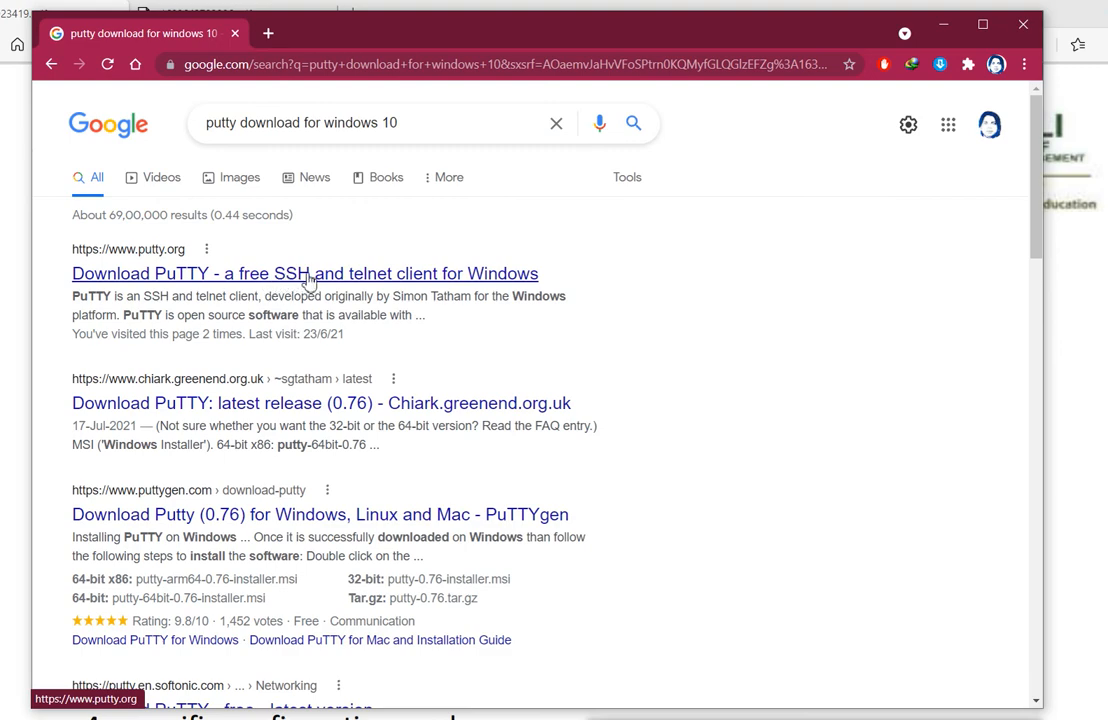
Through the putty.org result, download the 64-bit x86 Windows installer putty-64bit-0.76-installer.msi and launch it.
{"action": "left_click", "coordinate": [389, 276]}
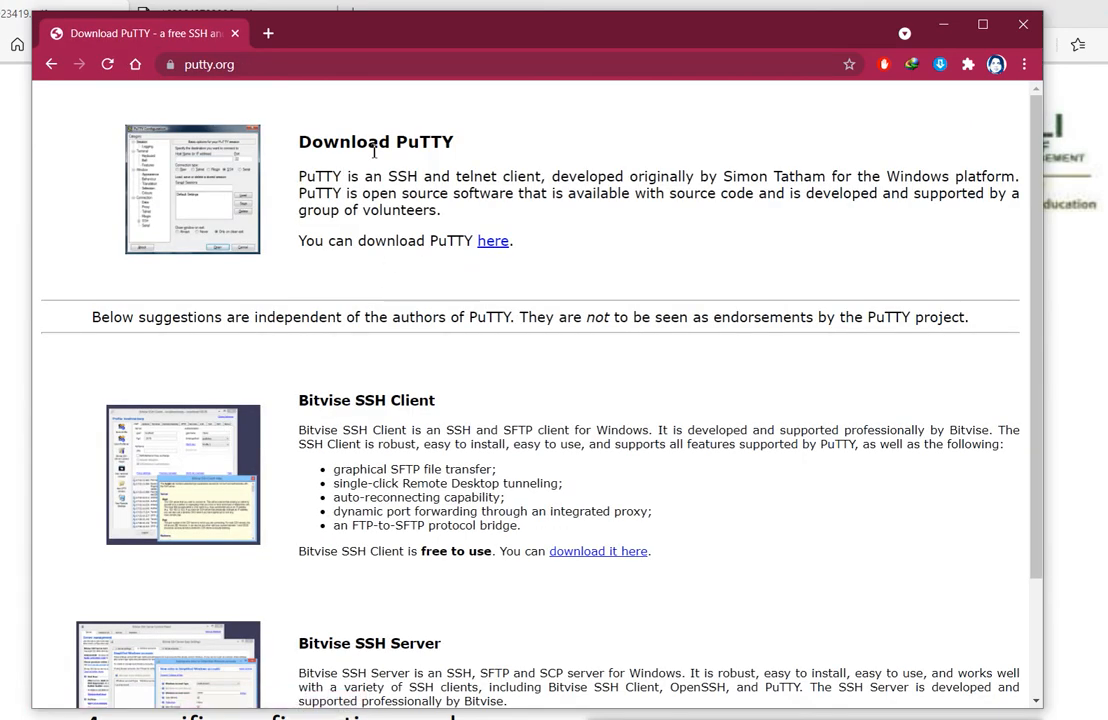
{"action": "left_click", "coordinate": [491, 246]}
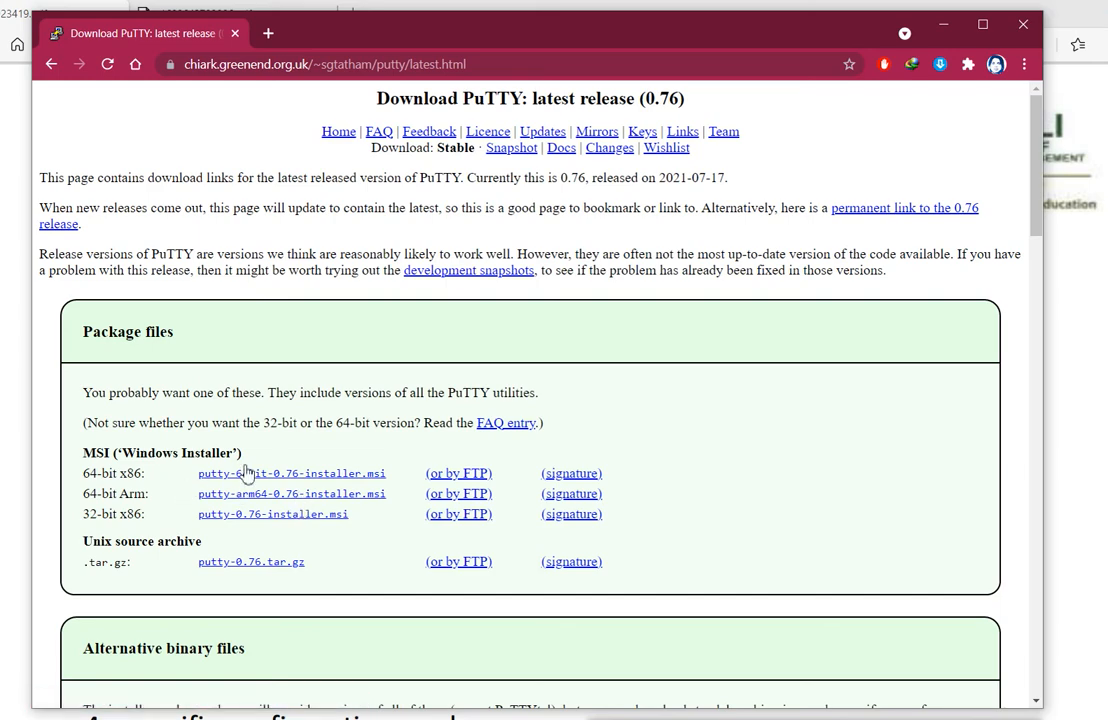
{"action": "left_click", "coordinate": [302, 478]}
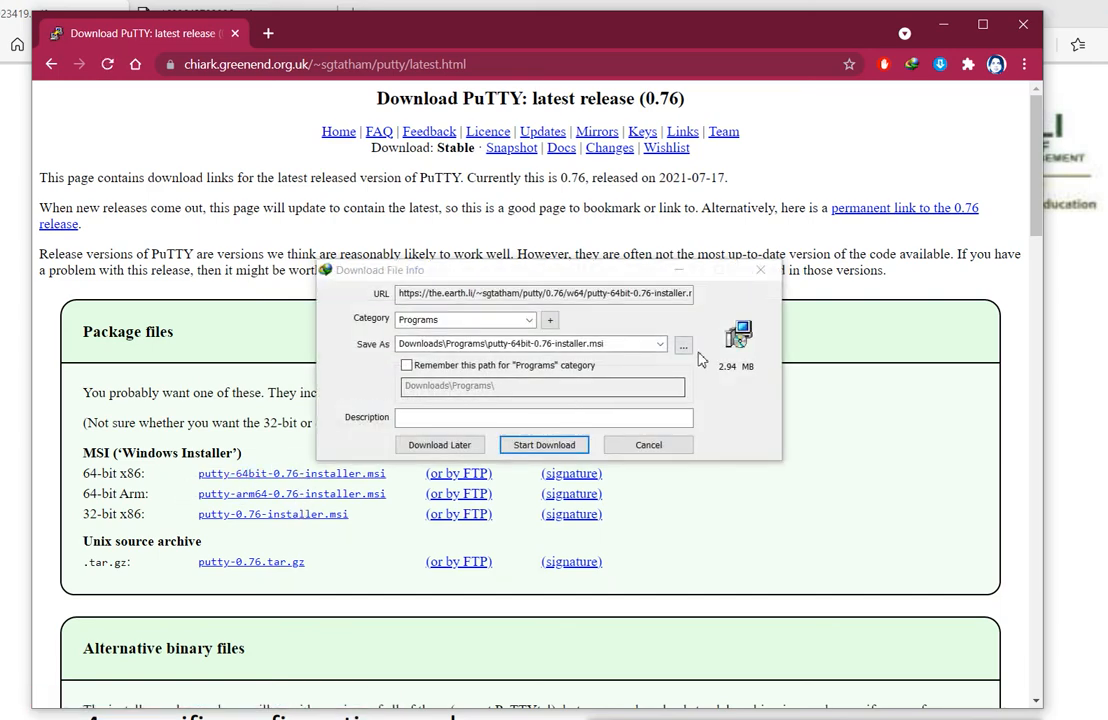
{"action": "left_click", "coordinate": [558, 445]}
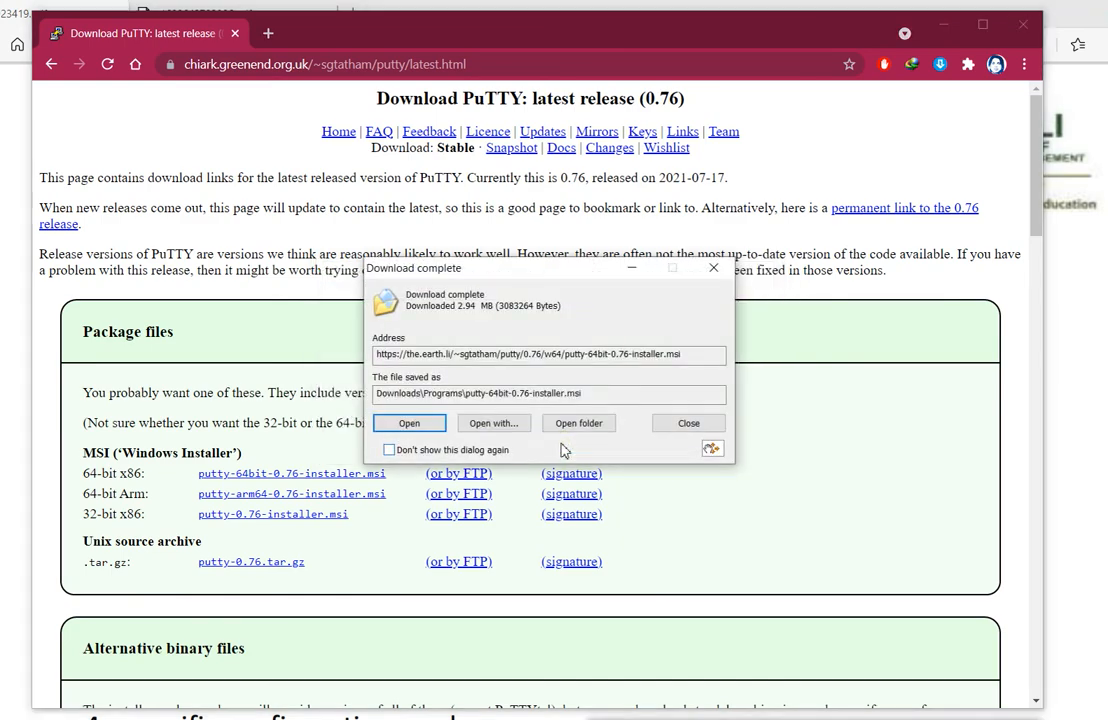
{"action": "left_click", "coordinate": [424, 427]}
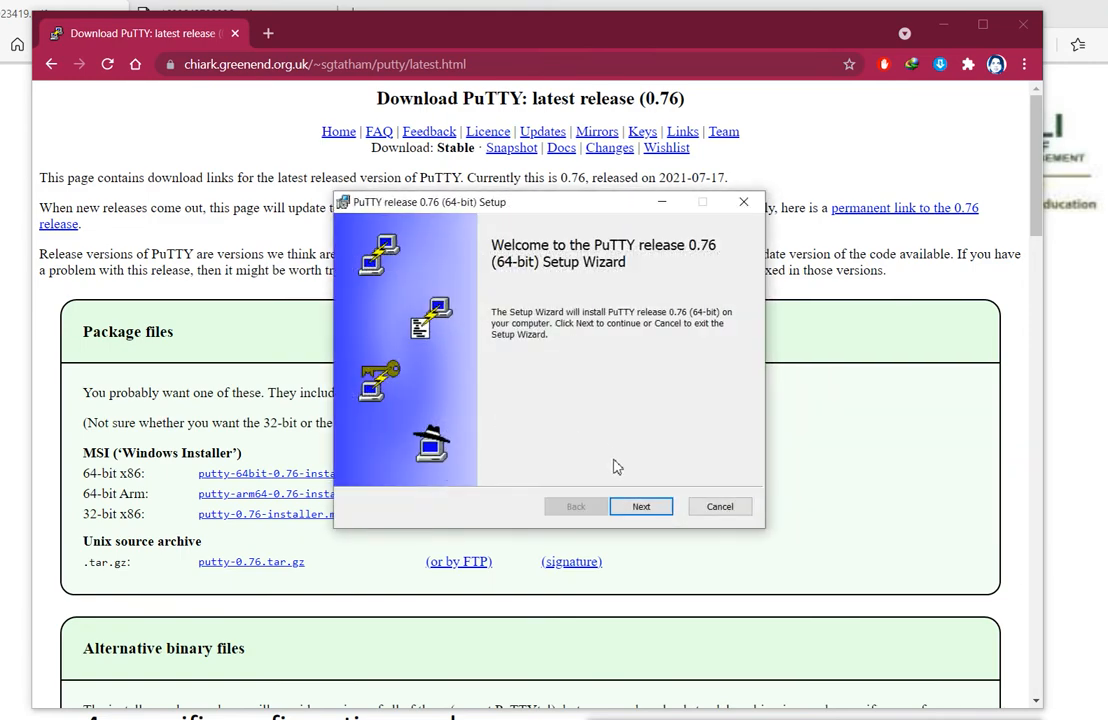
Install PuTTY release 0.76 (64-bit) with the default folder and features, and finish the setup without viewing the README file.
{"action": "left_click", "coordinate": [641, 508]}
{"action": "left_click", "coordinate": [641, 508]}
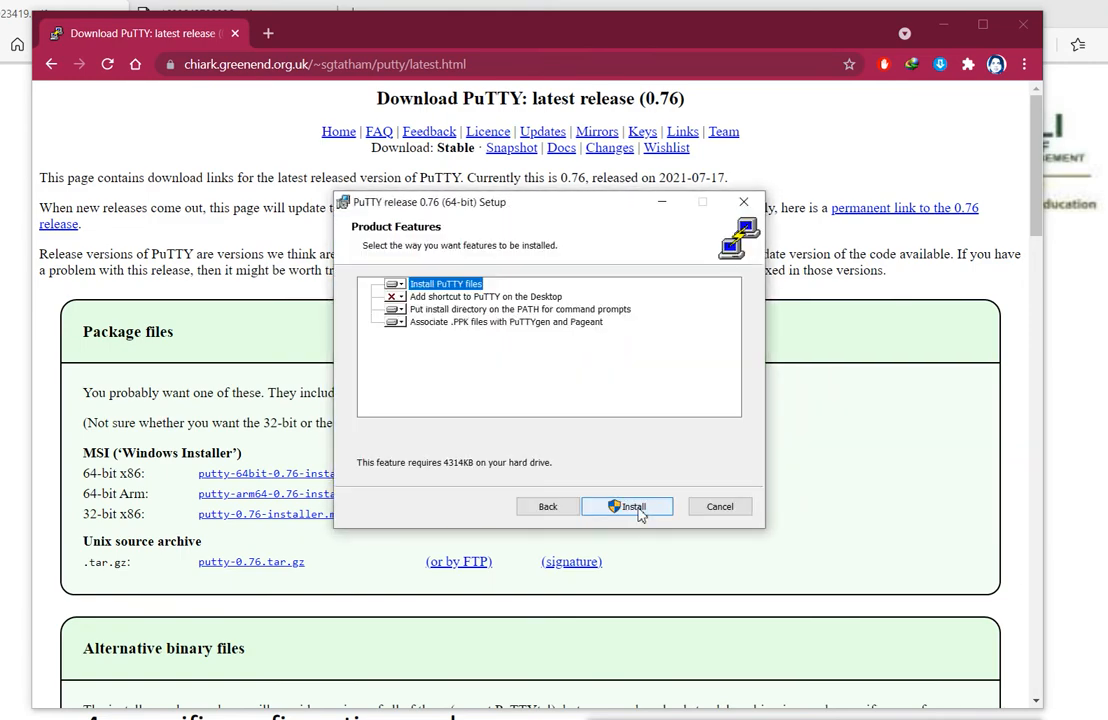
{"action": "left_click", "coordinate": [637, 508]}
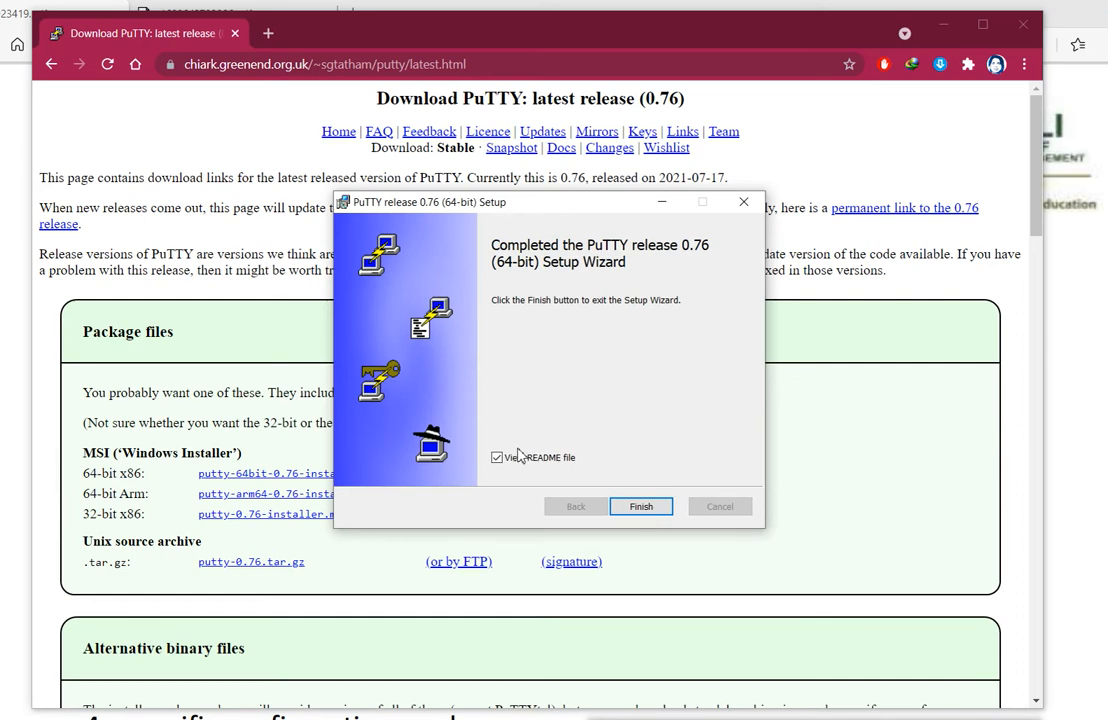
{"action": "left_click", "coordinate": [498, 458]}
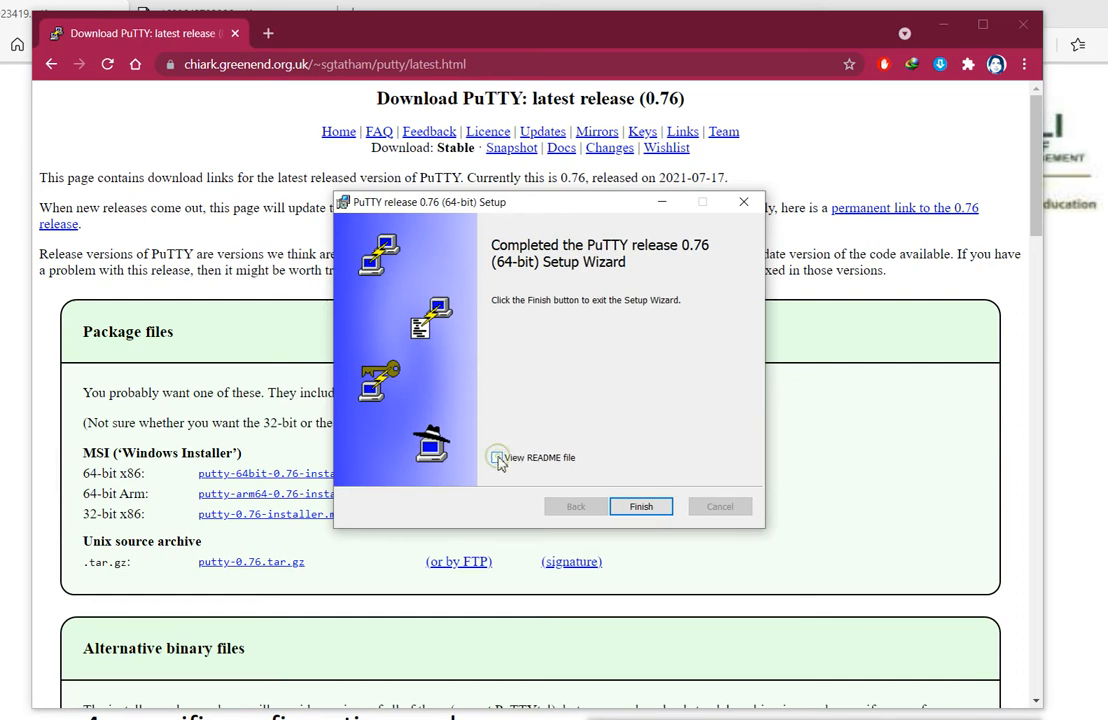
{"action": "left_click", "coordinate": [641, 506]}
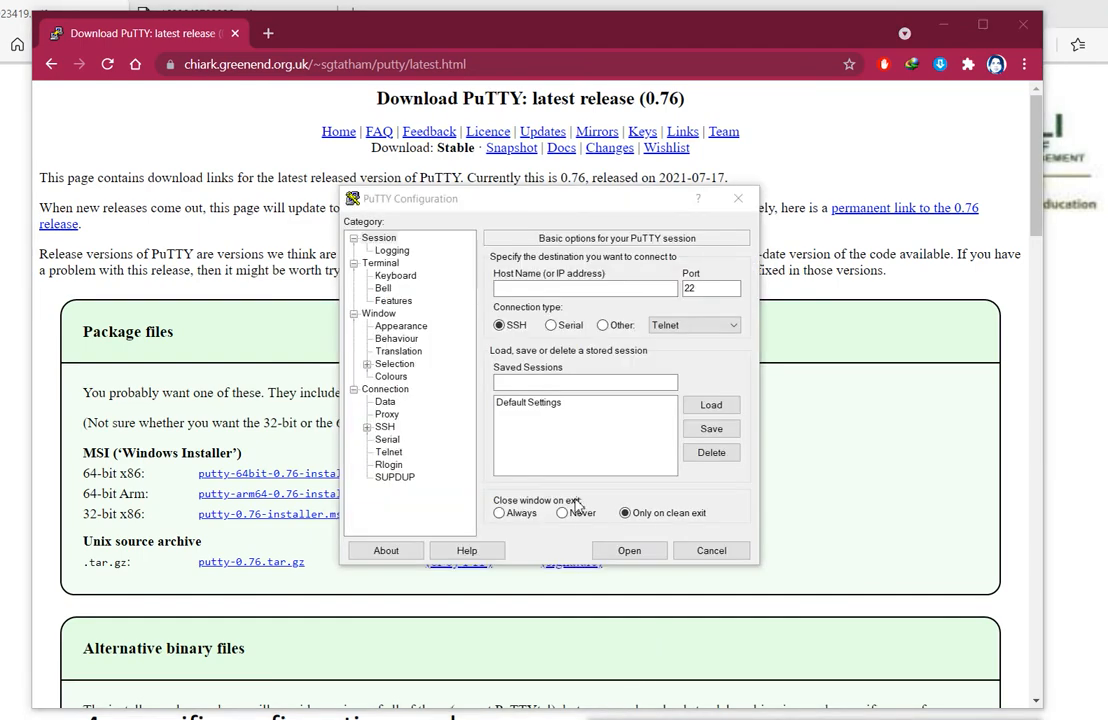
Reposition the PuTTY Configuration window, look through the other connection types, and set the session's connection type to Serial.
{"action": "left_click_drag", "start_coordinate": [477, 198], "coordinate": [604, 194]}
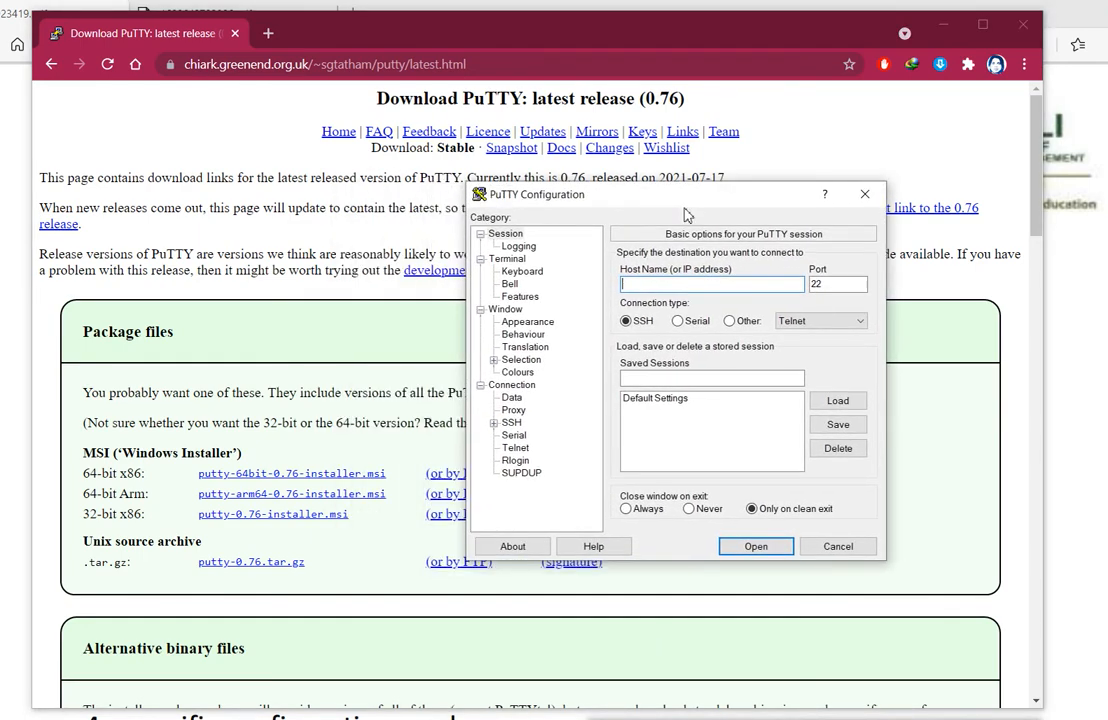
{"action": "left_click_drag", "start_coordinate": [686, 213], "coordinate": [550, 213]}
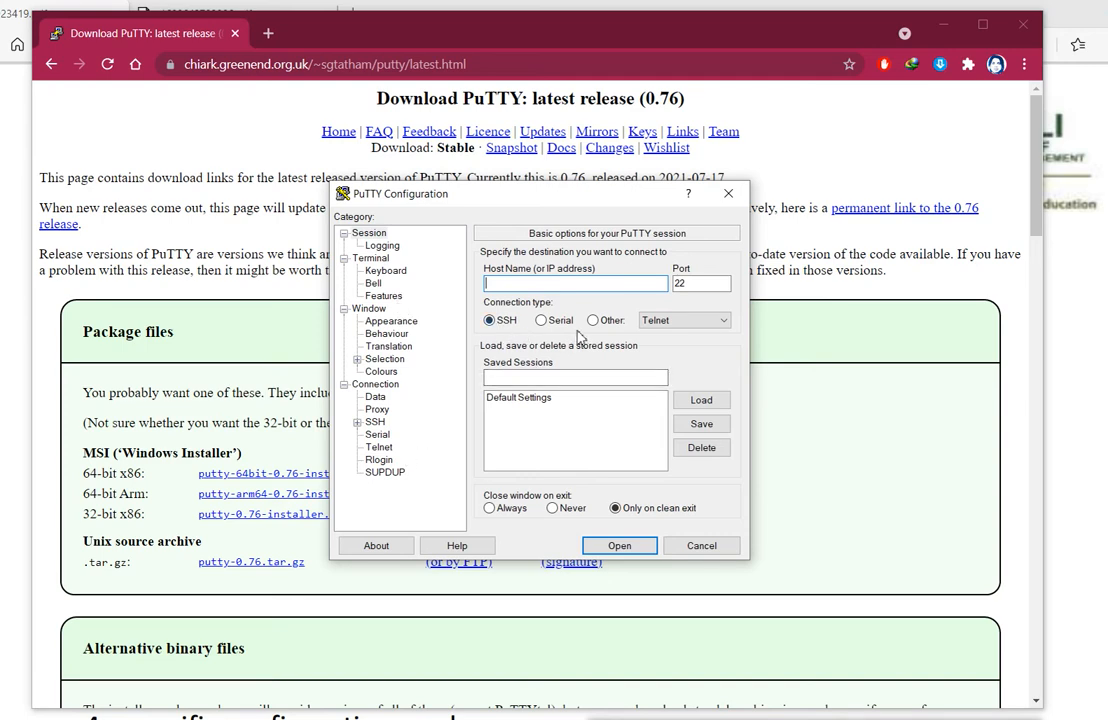
{"action": "left_click", "coordinate": [704, 321]}
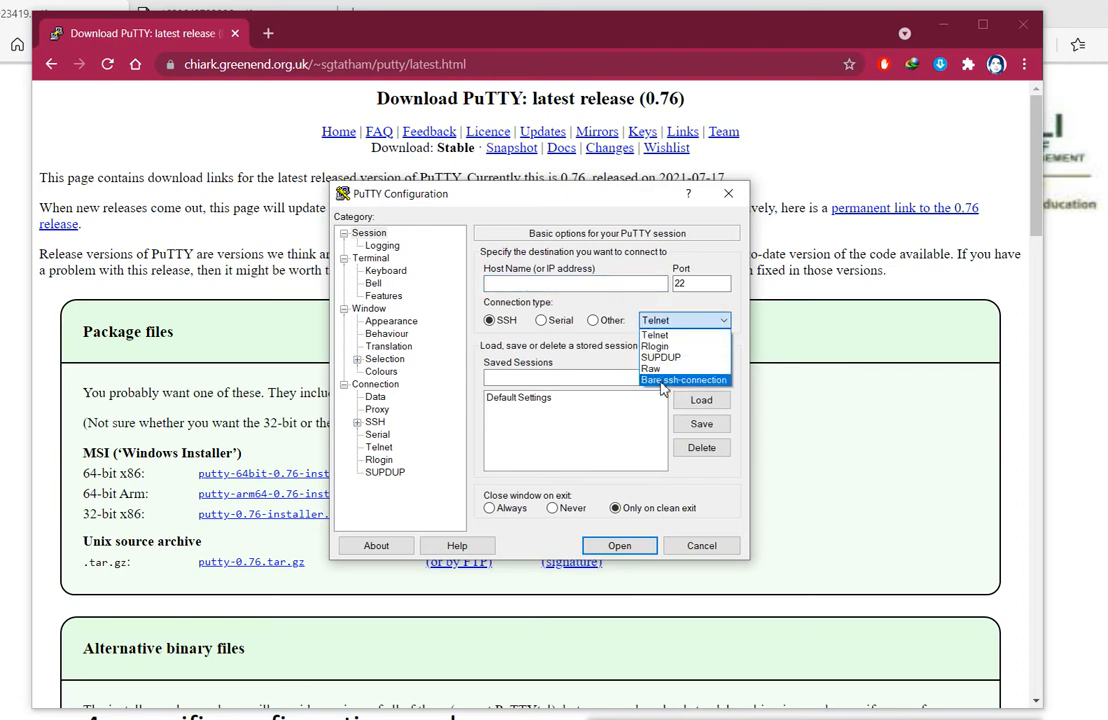
{"action": "left_click", "coordinate": [559, 367]}
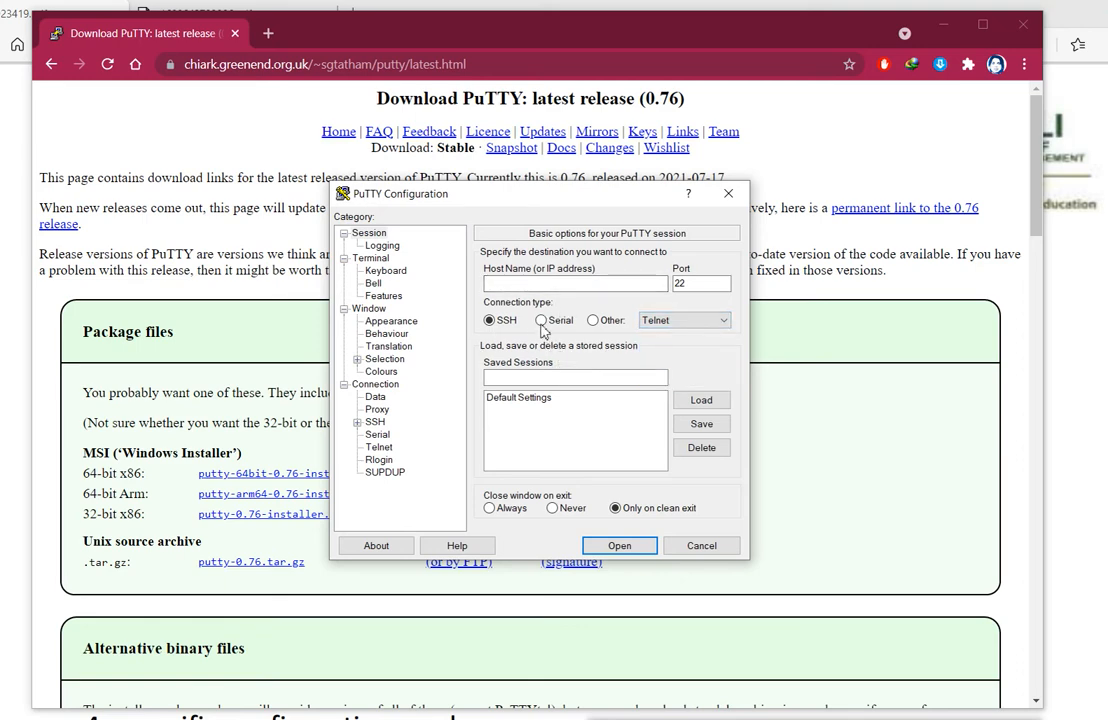
{"action": "left_click", "coordinate": [541, 327]}
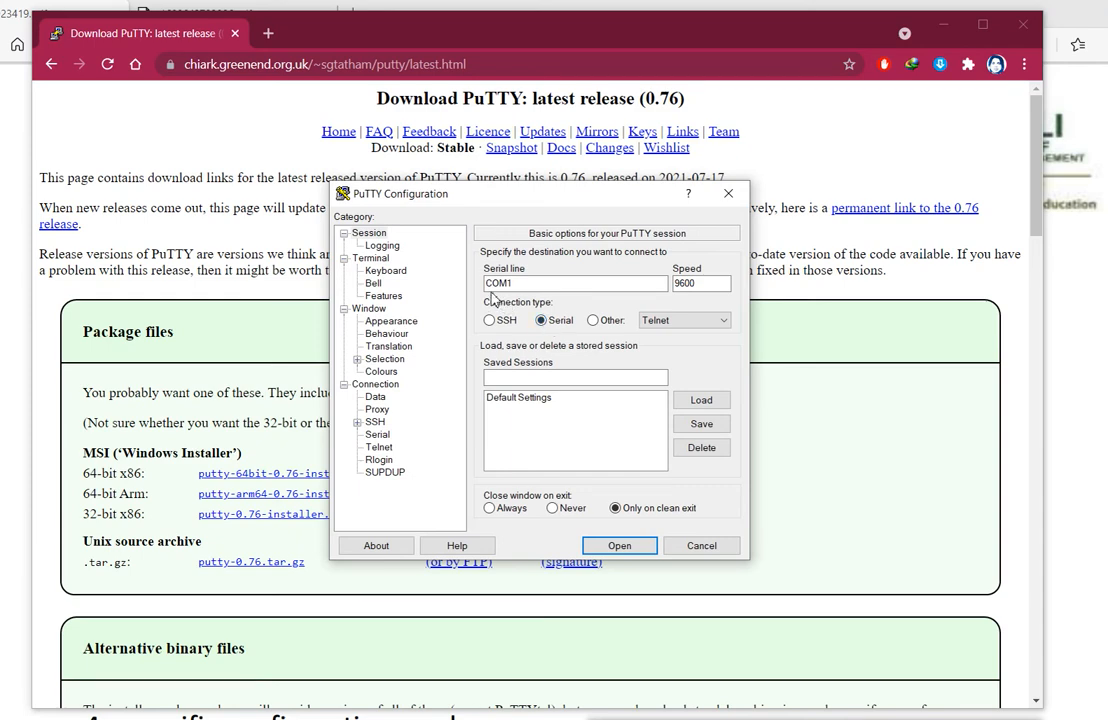
Try to open a serial session on line COM1 at a speed of 9600.
{"action": "left_click", "coordinate": [539, 285]}
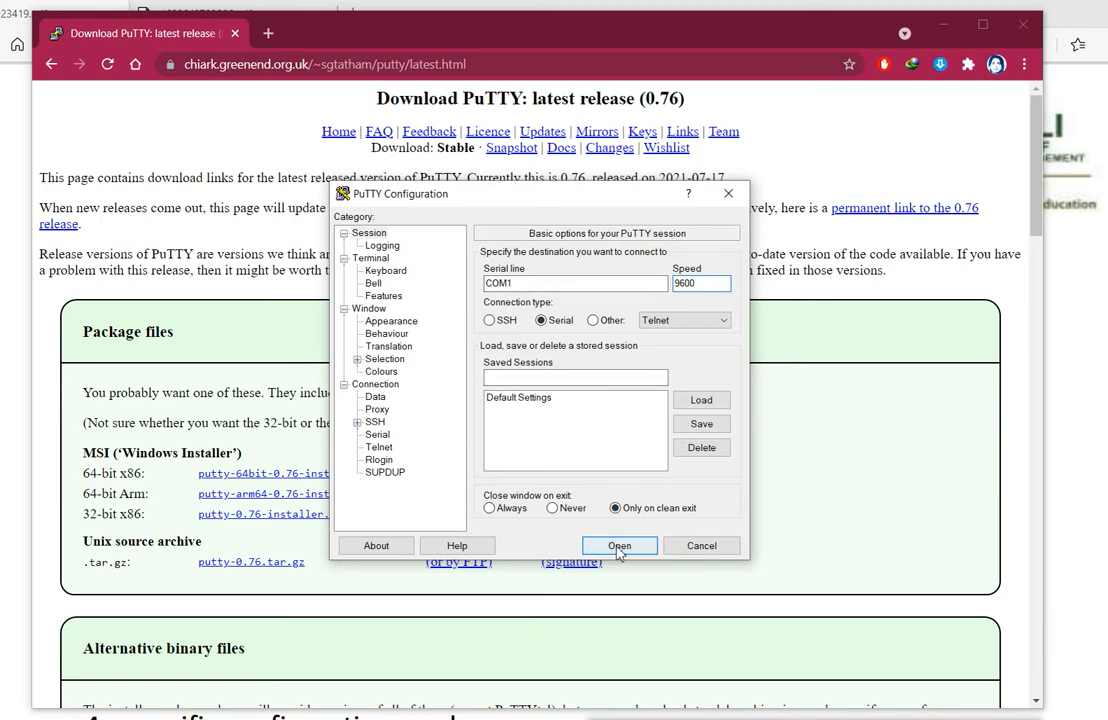
{"action": "left_click", "coordinate": [621, 545]}
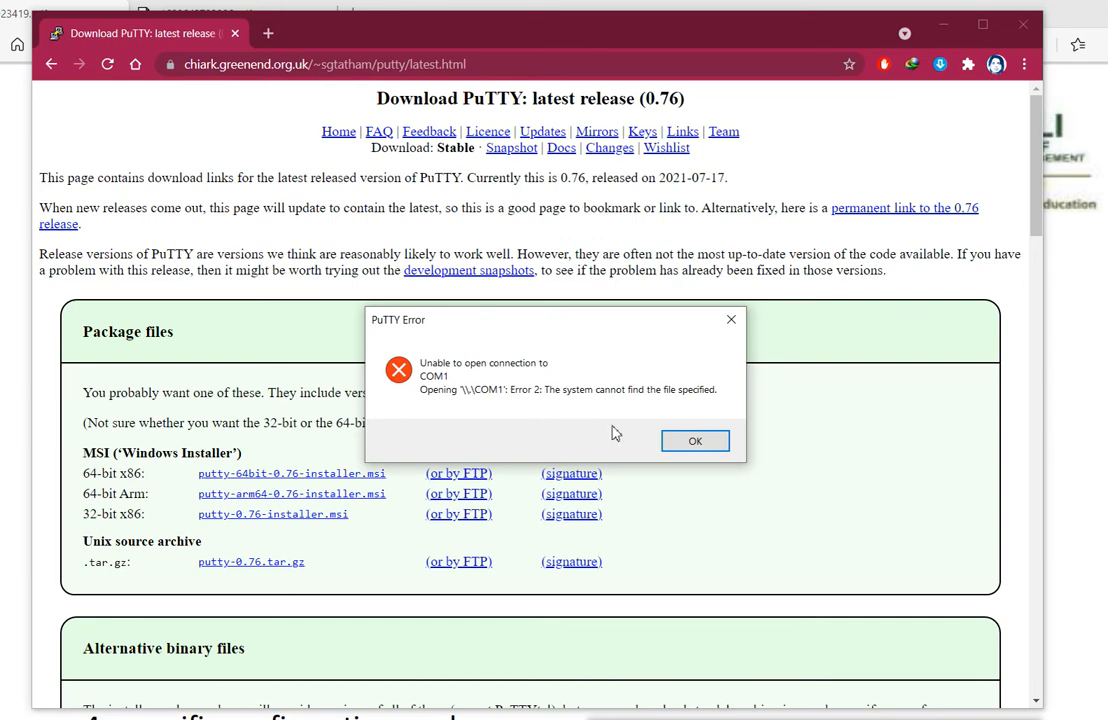
{"action": "left_click", "coordinate": [674, 449]}
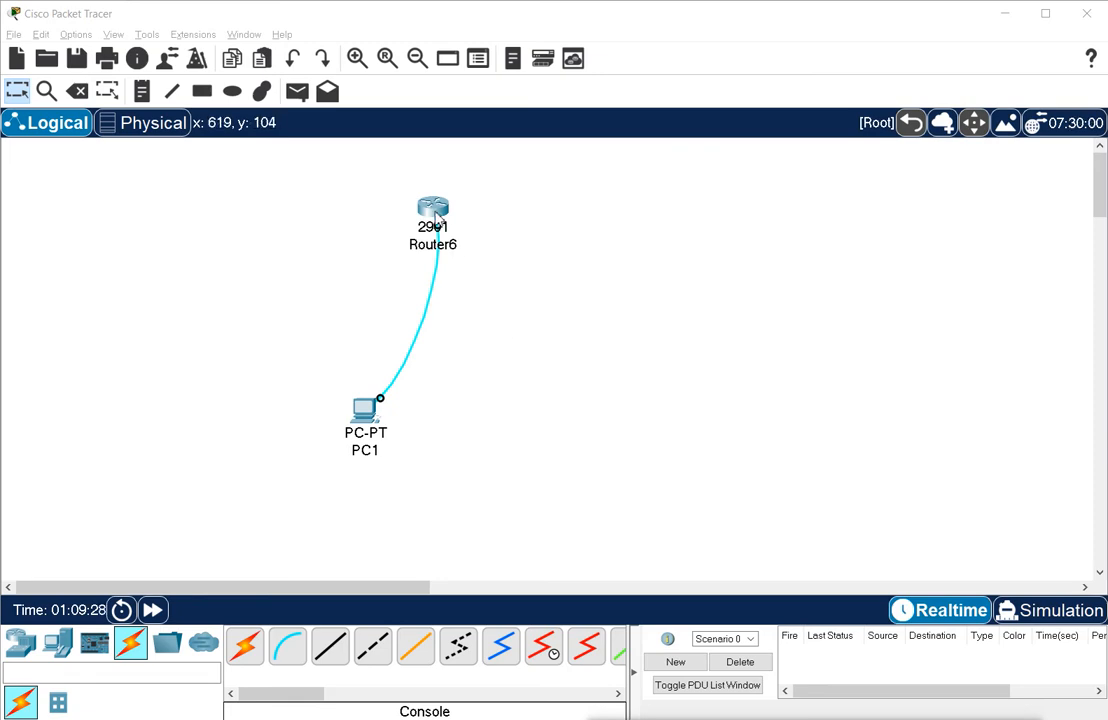
Switch to Cisco Packet Tracer and reposition Router6 above PC1, moving PC1 slightly down and to the left.
{"action": "left_click_drag", "start_coordinate": [436, 219], "coordinate": [389, 212]}
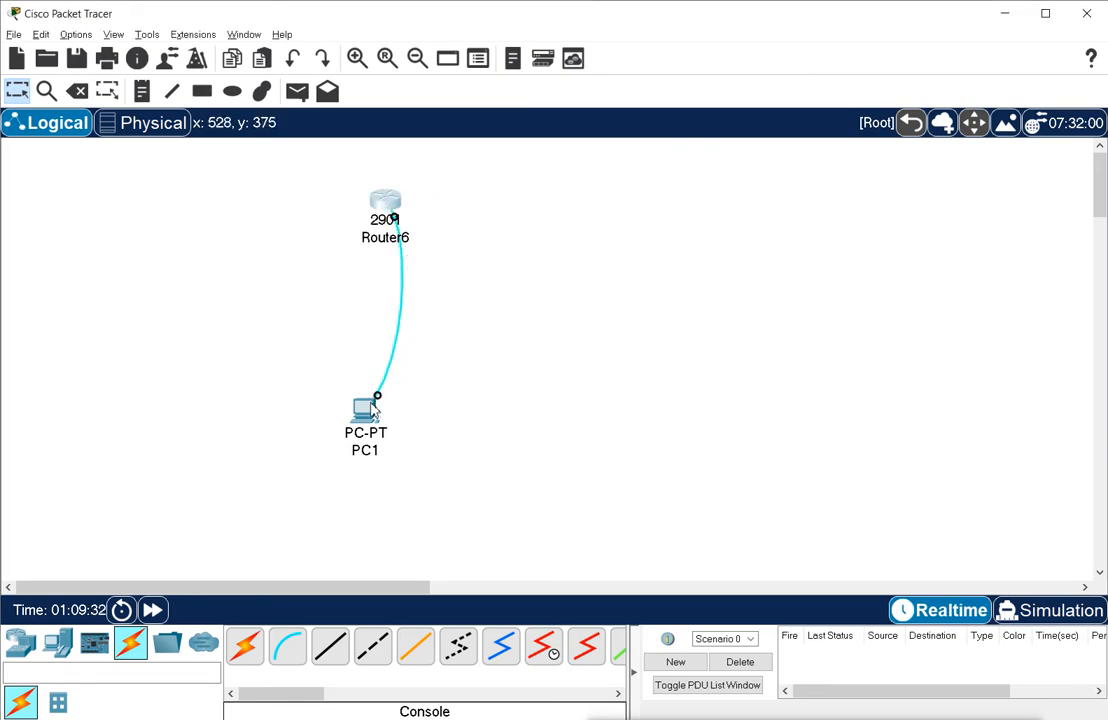
{"action": "left_click_drag", "start_coordinate": [369, 411], "coordinate": [350, 428]}
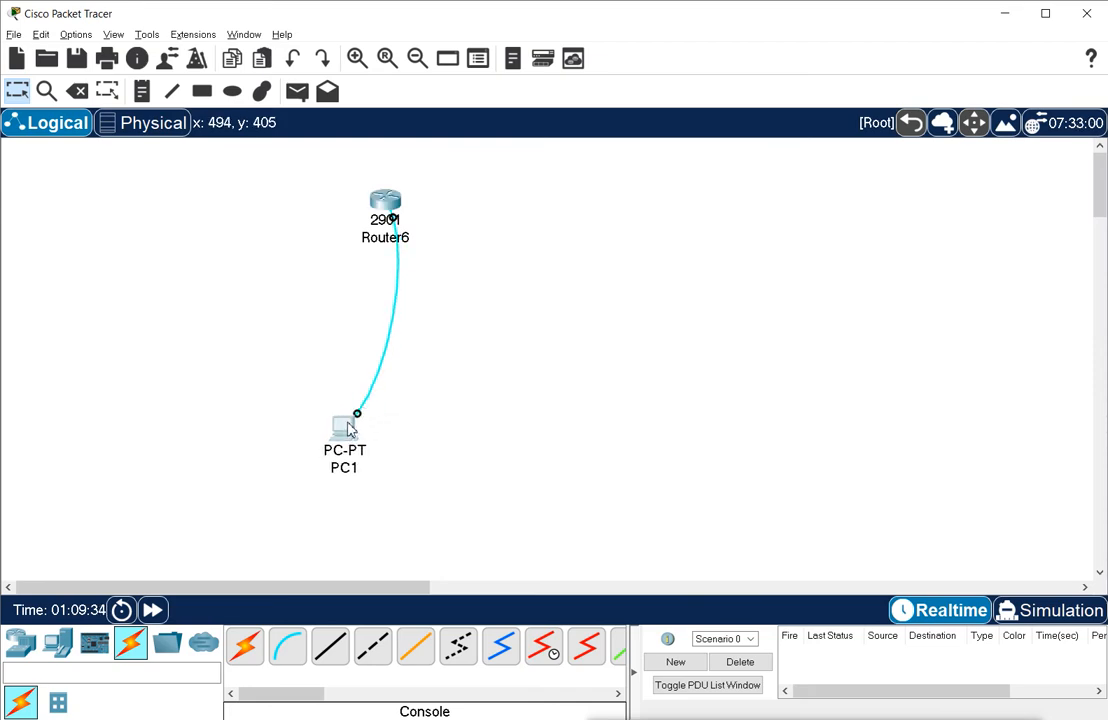
Open PC1's device window and enlarge it in width and height.
{"action": "left_click", "coordinate": [343, 432]}
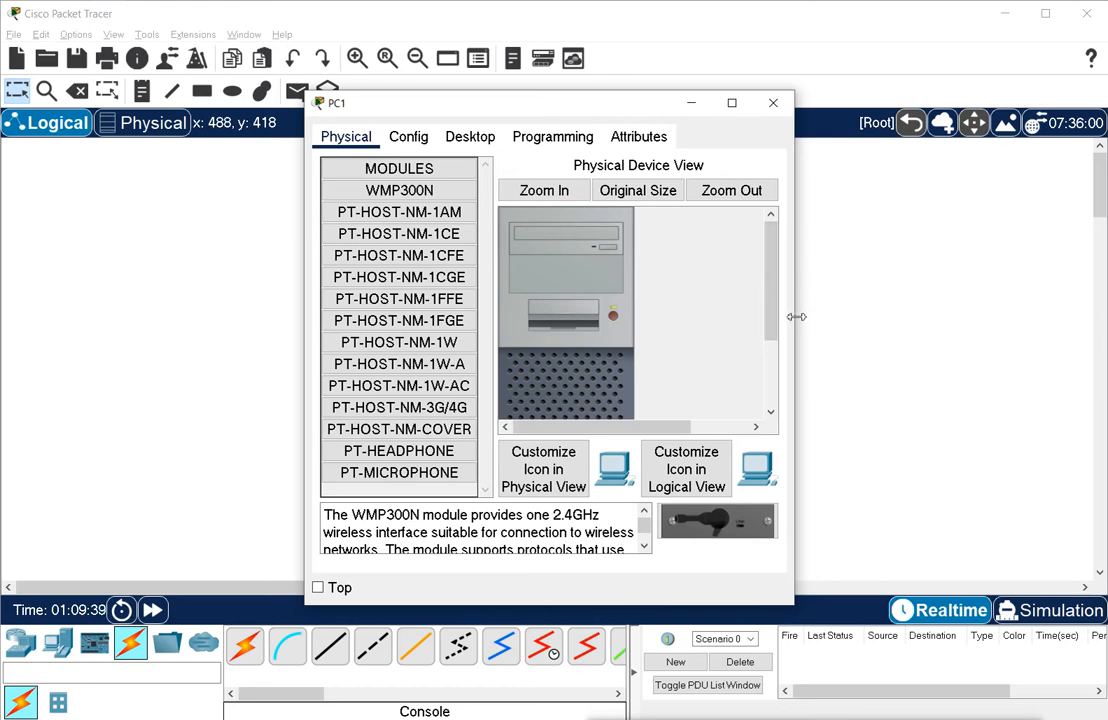
{"action": "left_click_drag", "start_coordinate": [796, 316], "coordinate": [1022, 332]}
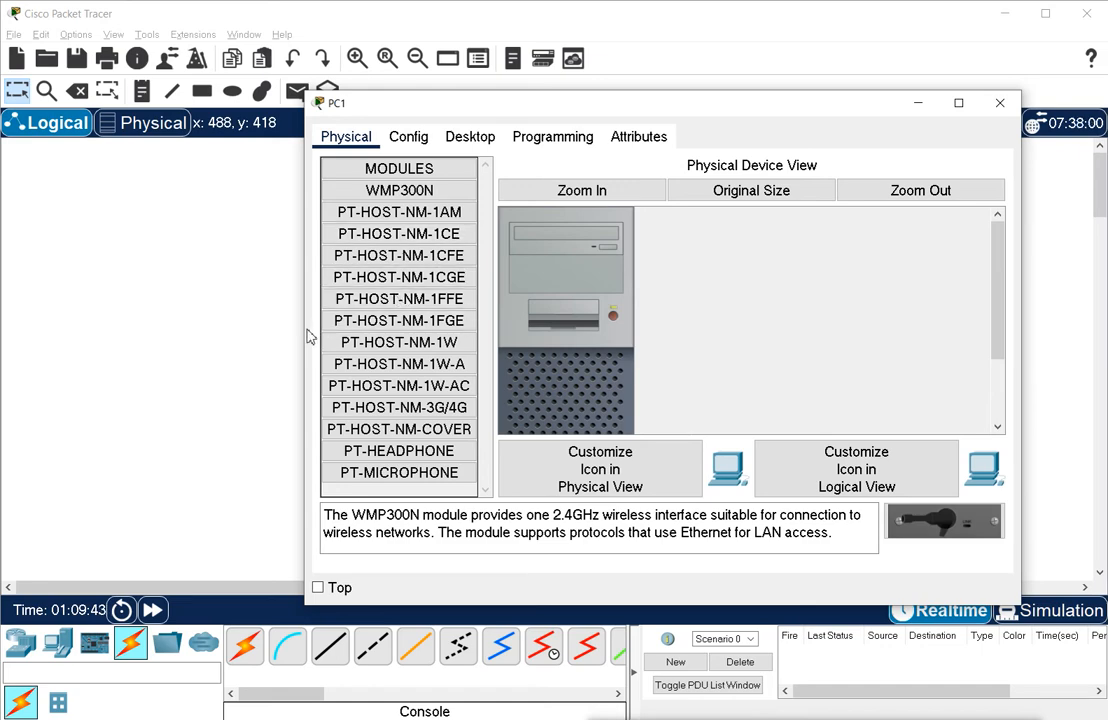
{"action": "left_click_drag", "start_coordinate": [309, 337], "coordinate": [229, 316]}
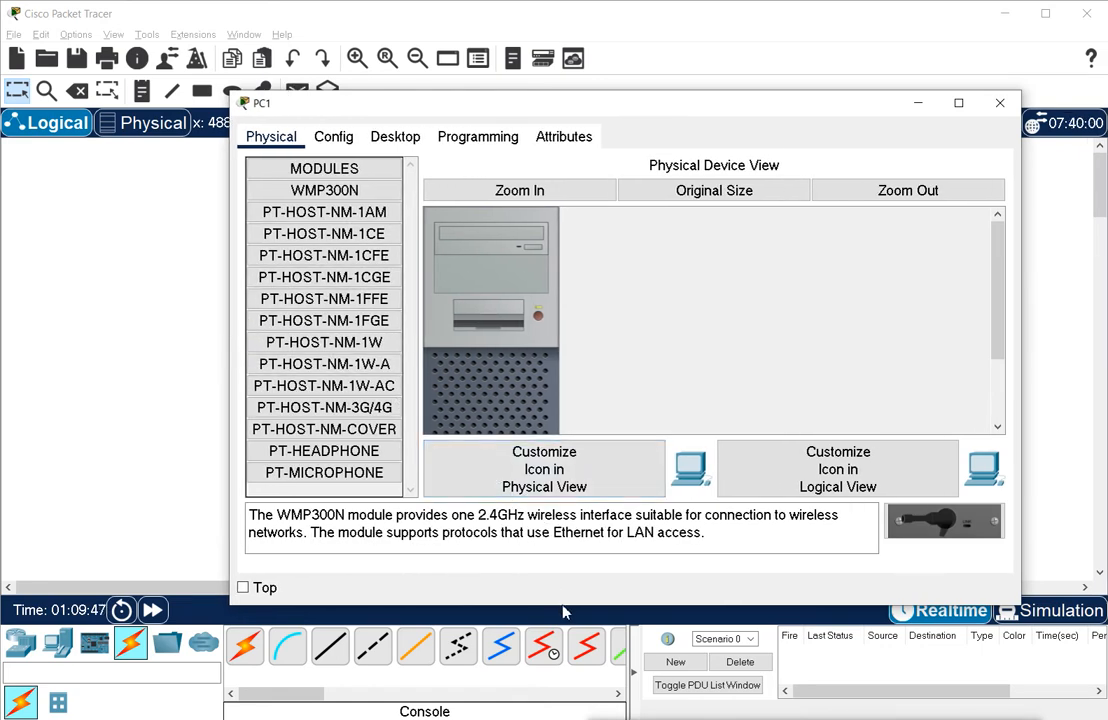
{"action": "left_click_drag", "start_coordinate": [561, 603], "coordinate": [561, 667]}
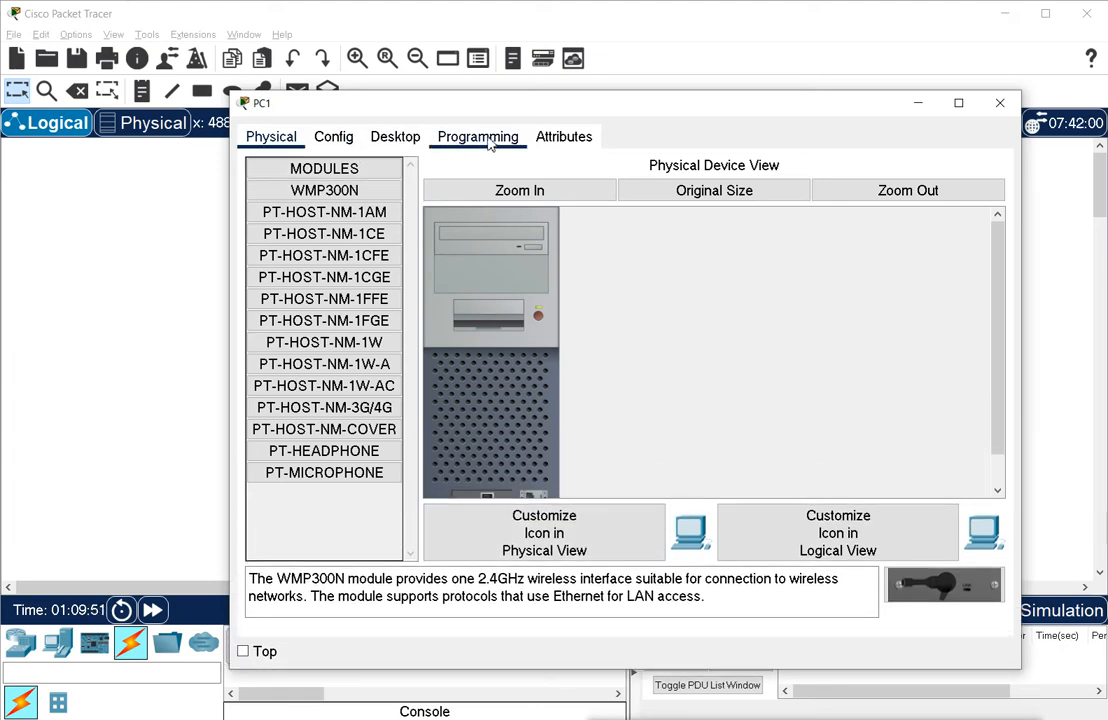
Review PC1's global configuration settings, its available desktop applications, and its console cable connection to Router6.
{"action": "left_click", "coordinate": [347, 143]}
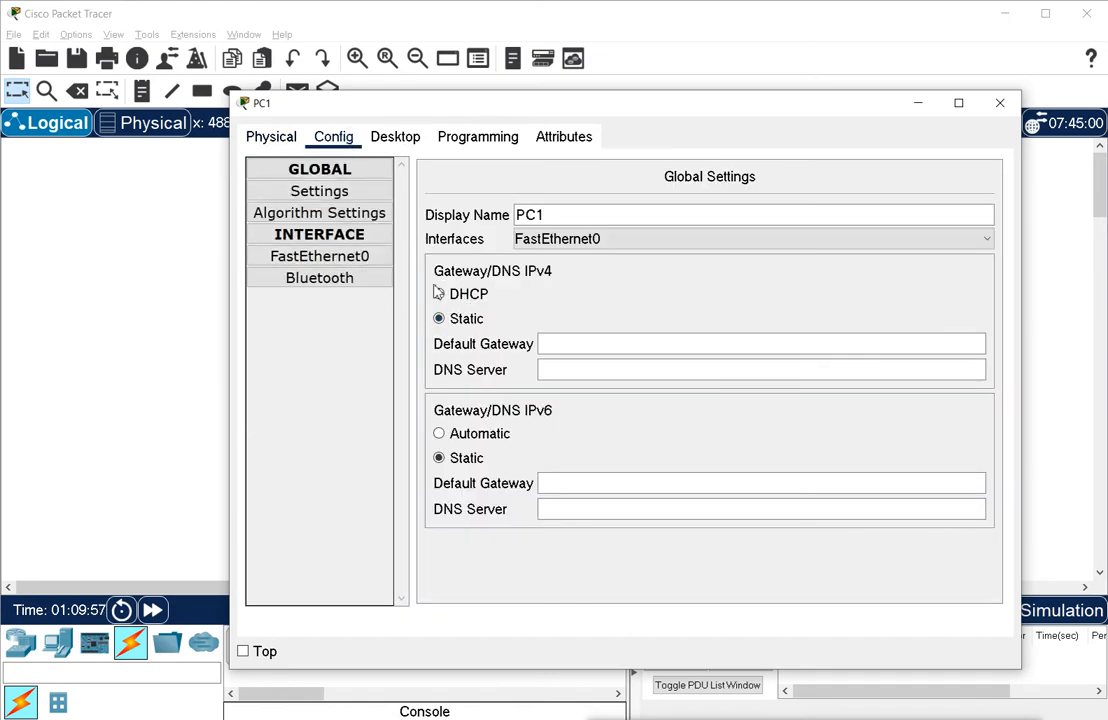
{"action": "left_click", "coordinate": [399, 142]}
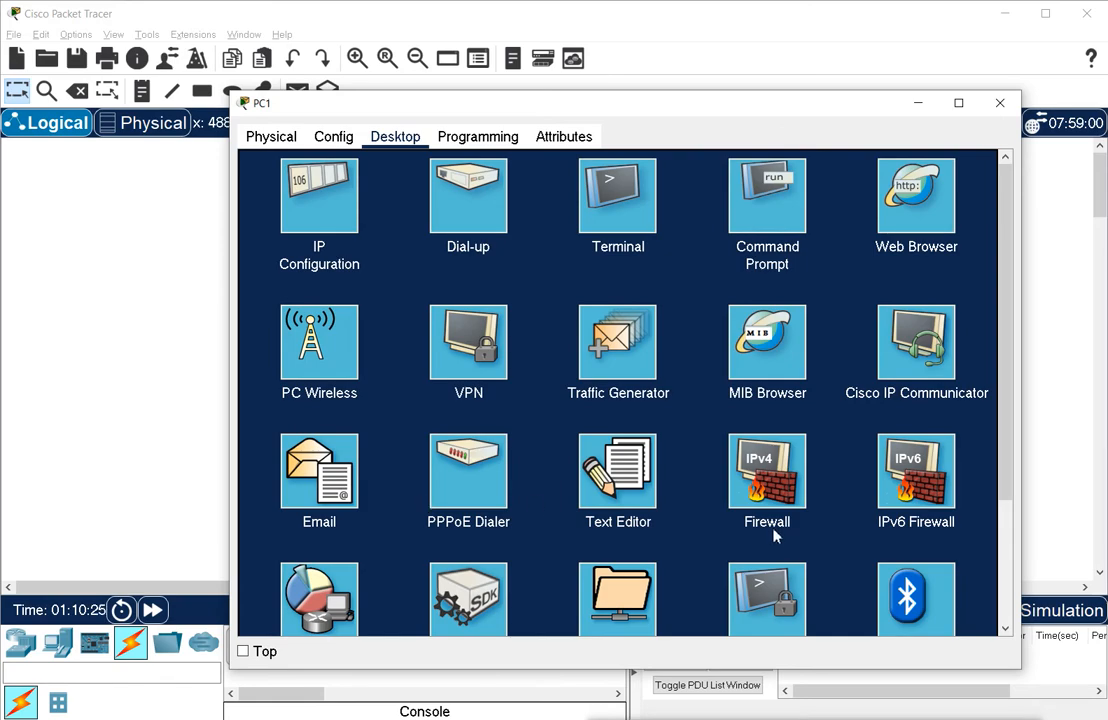
{"action": "scroll", "coordinate": [596, 512], "scroll_direction": "down", "scroll_amount": 4}
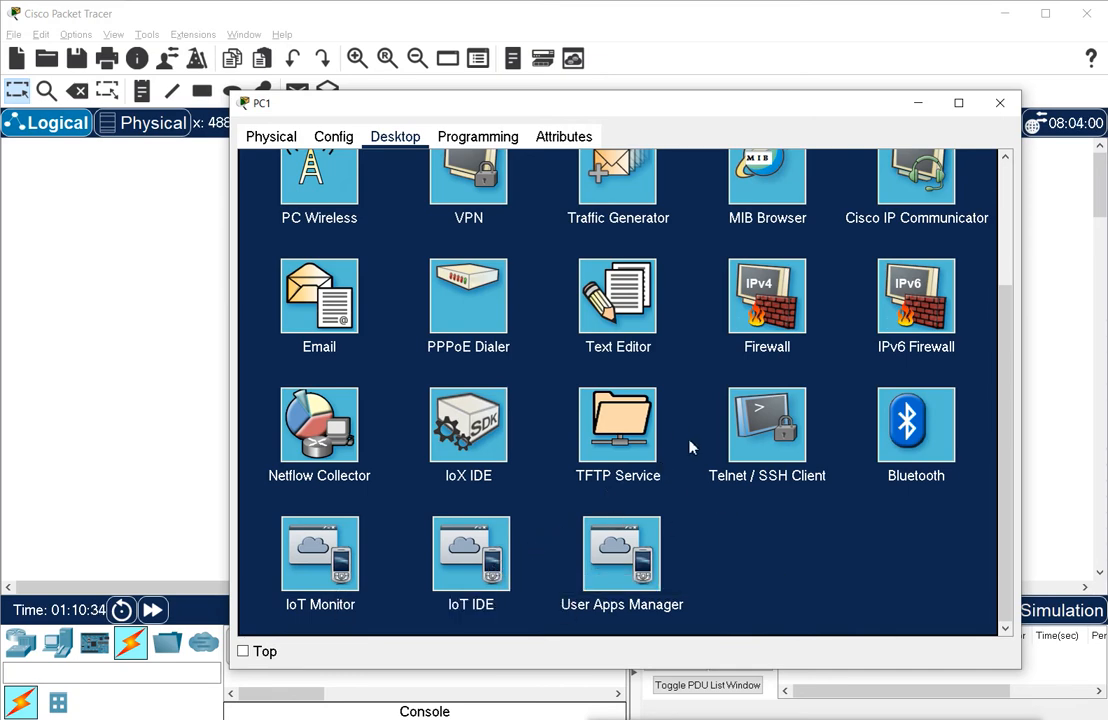
{"action": "scroll", "coordinate": [690, 447], "scroll_direction": "up", "scroll_amount": 1}
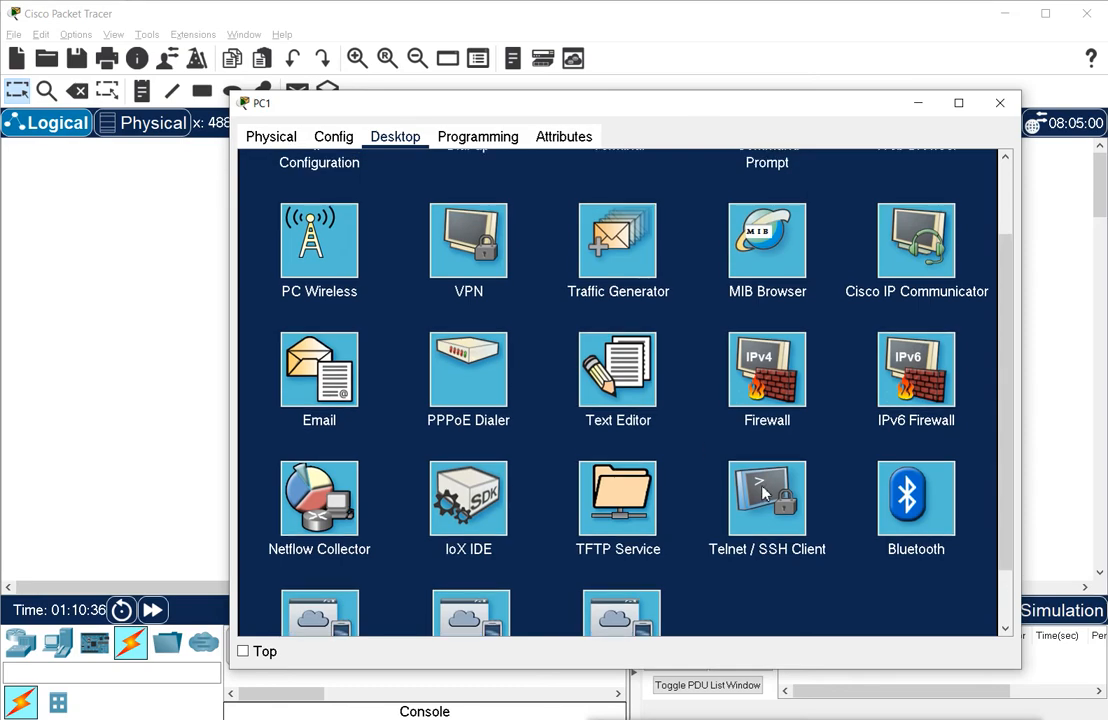
{"action": "scroll", "coordinate": [686, 488], "scroll_direction": "up", "scroll_amount": 1}
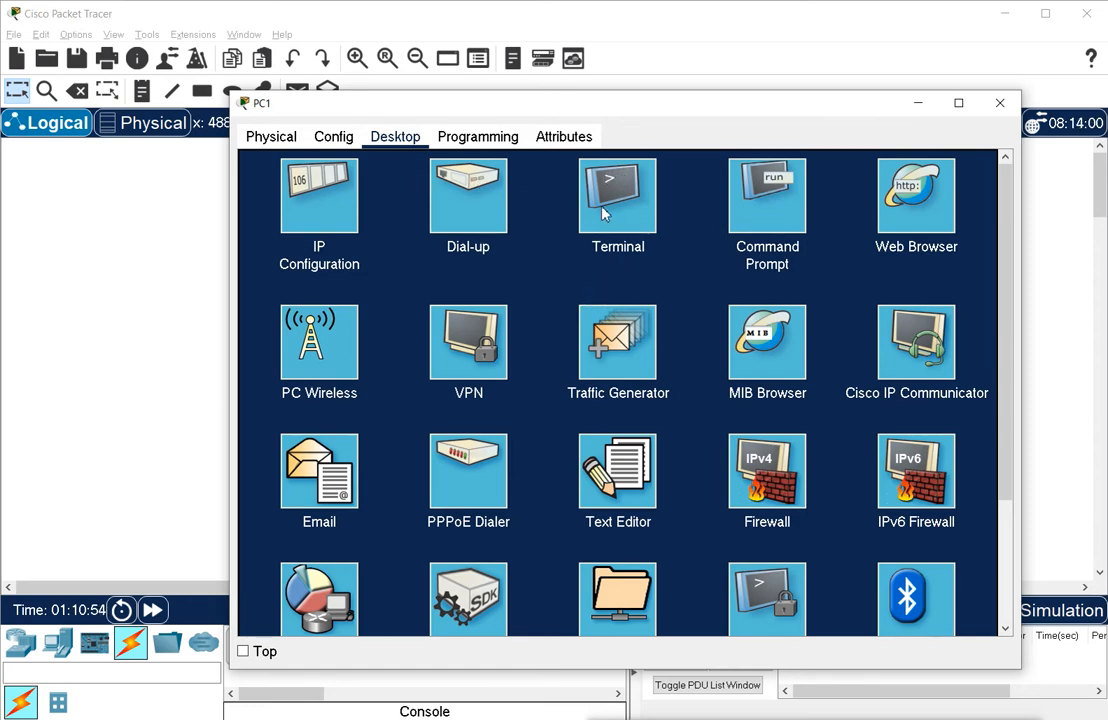
{"action": "left_click_drag", "start_coordinate": [632, 114], "coordinate": [840, 142]}
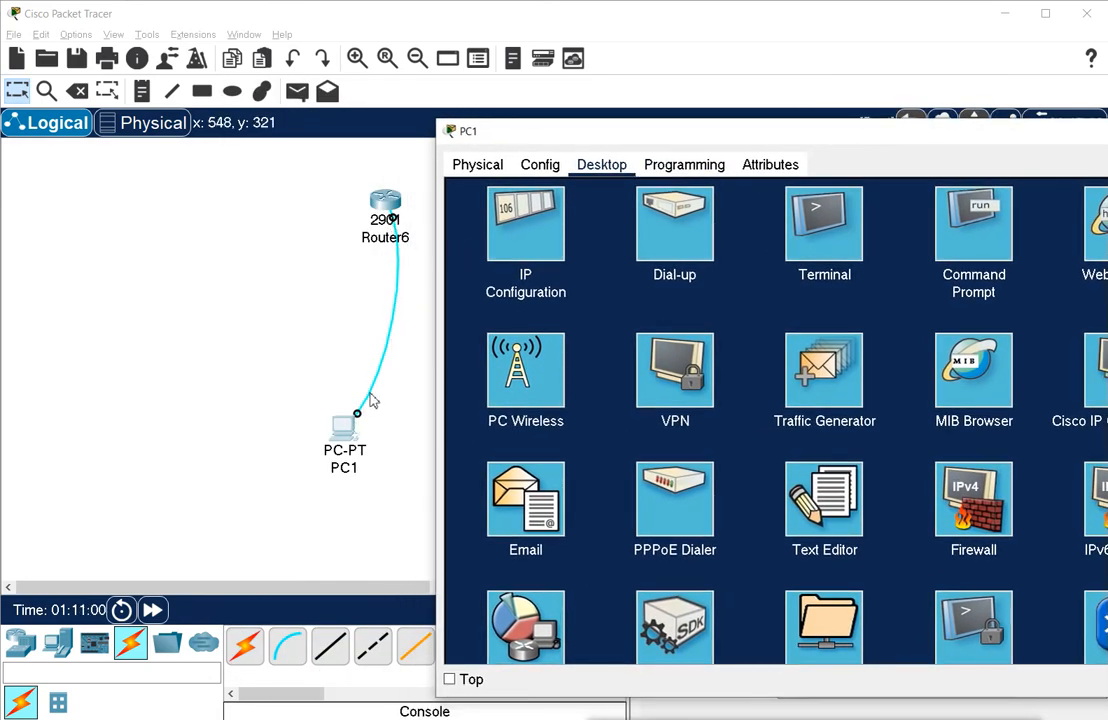
{"action": "left_click_drag", "start_coordinate": [800, 140], "coordinate": [530, 94]}
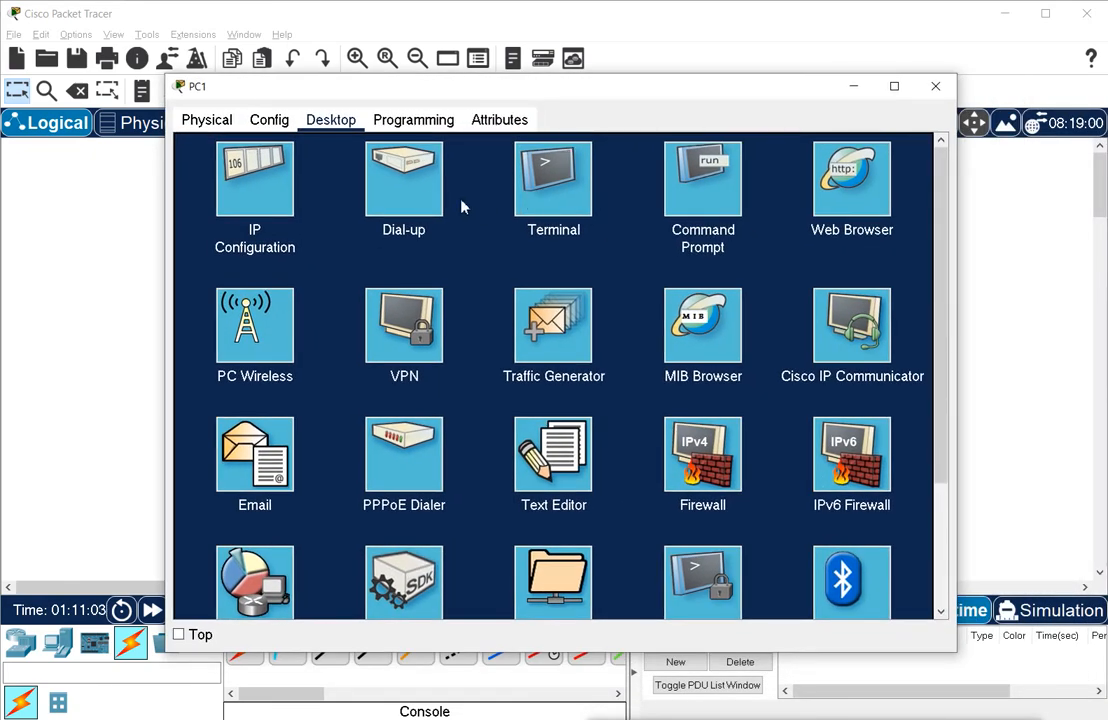
Start a terminal session on PC1 with 9600 bits per second, 8 data bits, no parity, 1 stop bit and no flow control.
{"action": "left_click", "coordinate": [572, 203]}
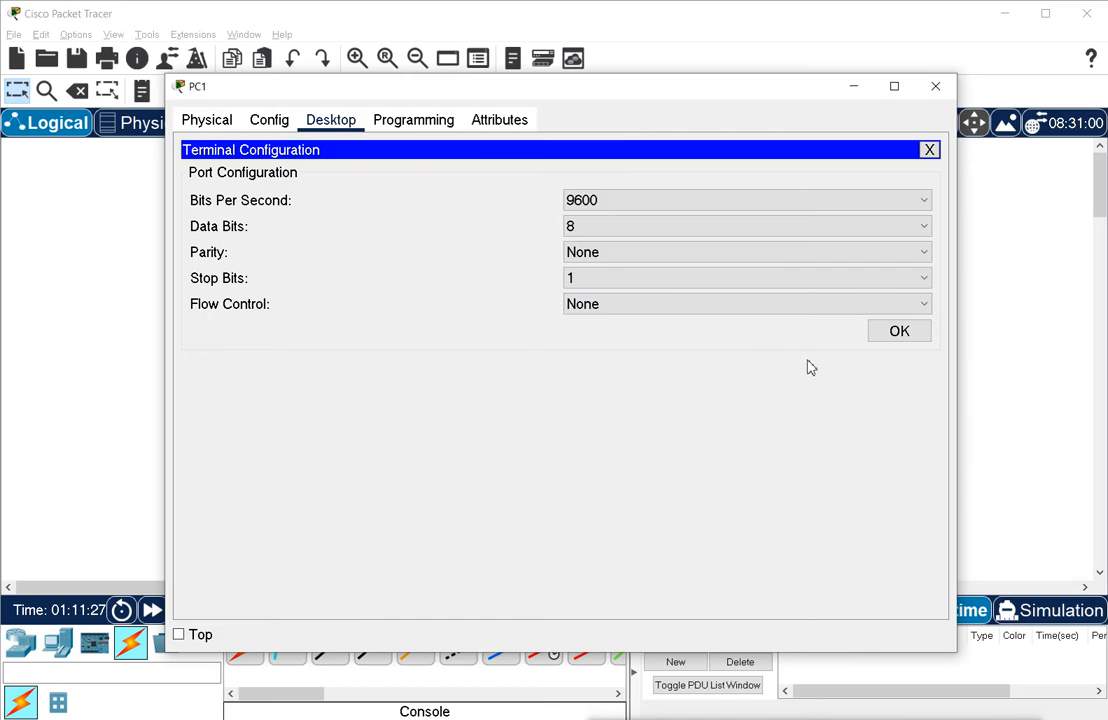
{"action": "left_click", "coordinate": [897, 335]}
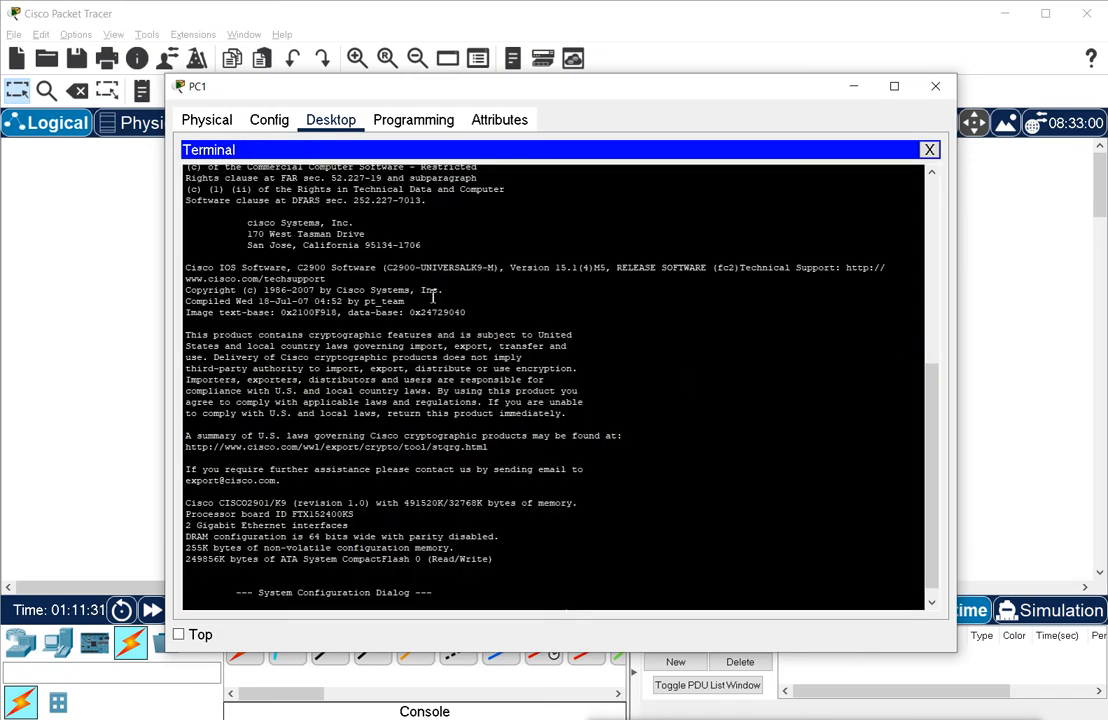
Examine the router's boot output in PC1's terminal, from the image load to the hardware summary.
{"action": "scroll", "coordinate": [401, 336], "scroll_direction": "up", "scroll_amount": 11}
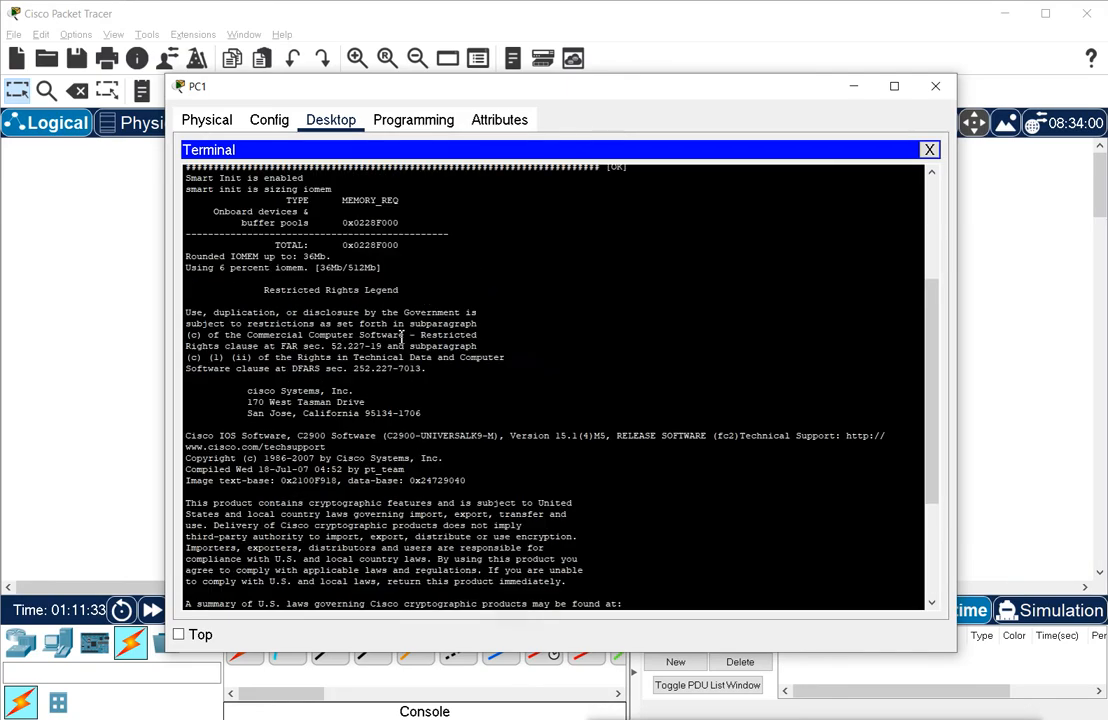
{"action": "scroll", "coordinate": [401, 336], "scroll_direction": "down", "scroll_amount": 11}
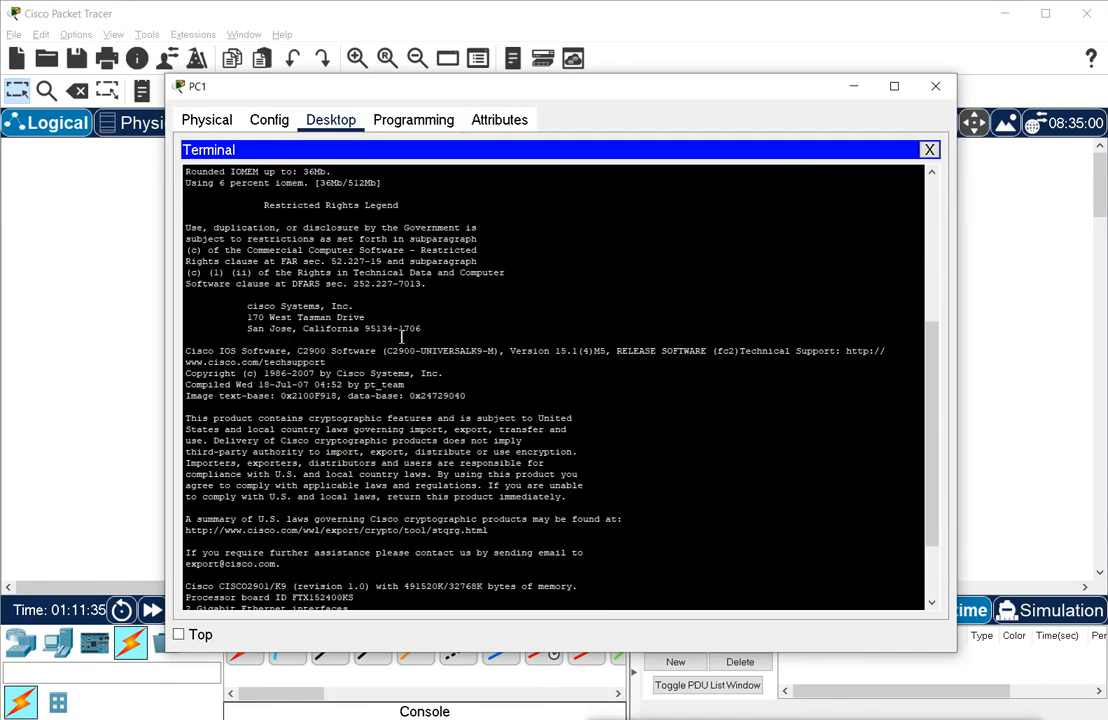
{"action": "scroll", "coordinate": [401, 336], "scroll_direction": "up", "scroll_amount": 7}
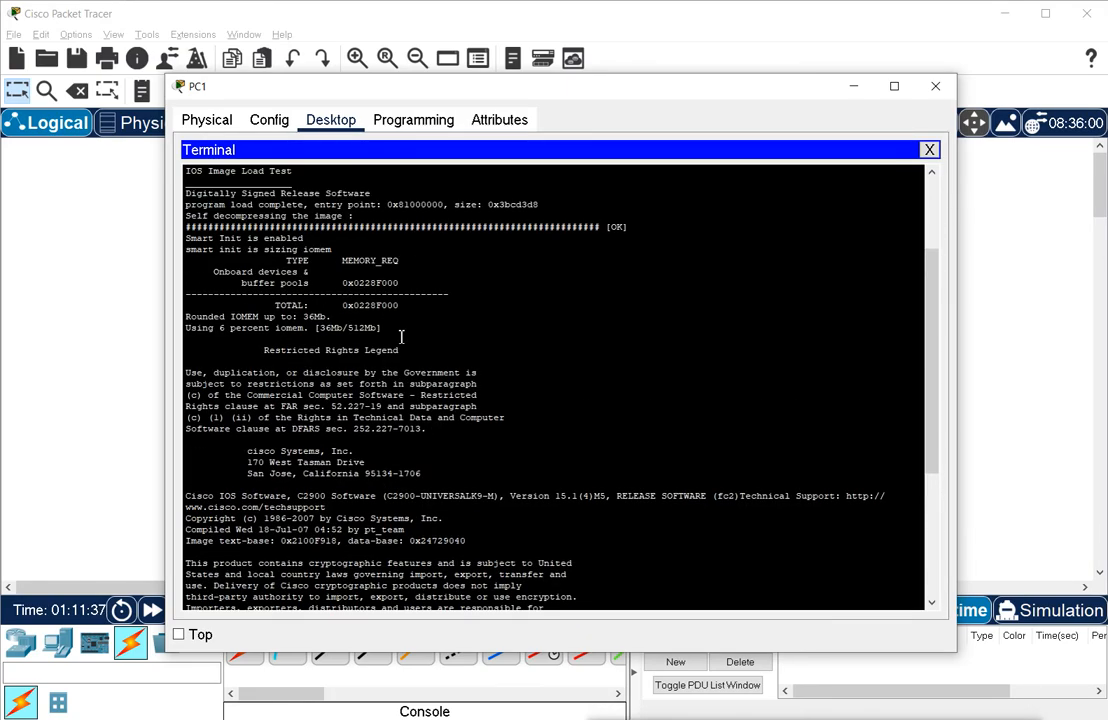
{"action": "scroll", "coordinate": [401, 336], "scroll_direction": "up", "scroll_amount": 4}
{"action": "scroll", "coordinate": [401, 336], "scroll_direction": "down", "scroll_amount": 8}
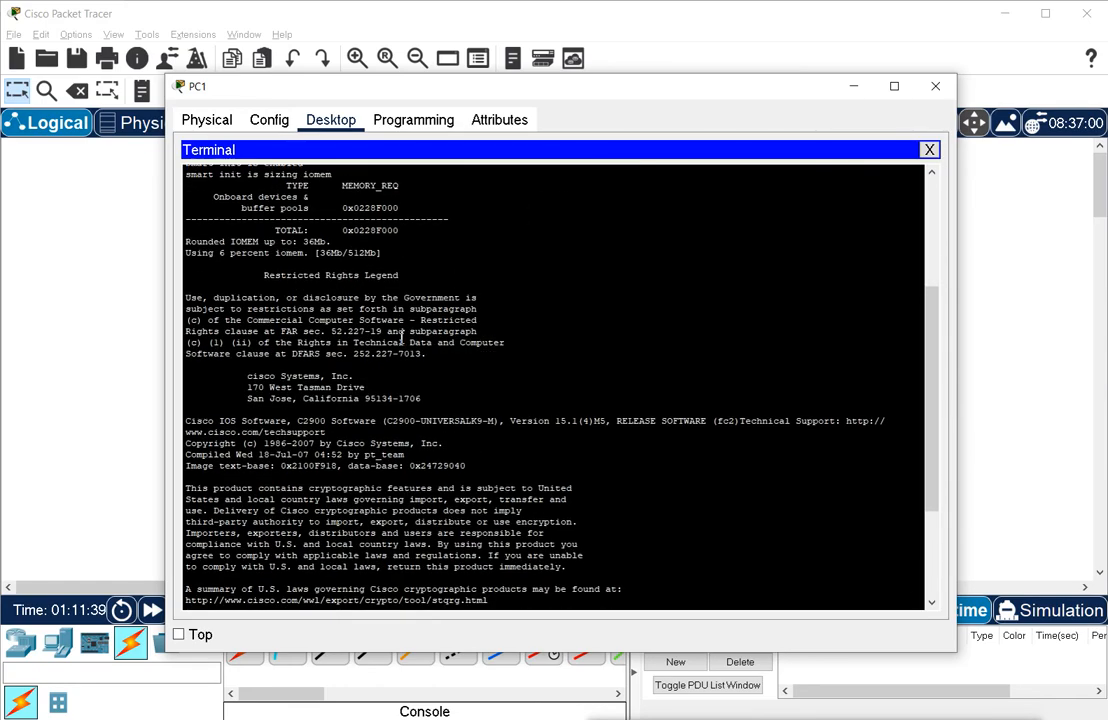
{"action": "scroll", "coordinate": [401, 336], "scroll_direction": "up", "scroll_amount": 8}
{"action": "scroll", "coordinate": [401, 336], "scroll_direction": "down", "scroll_amount": 8}
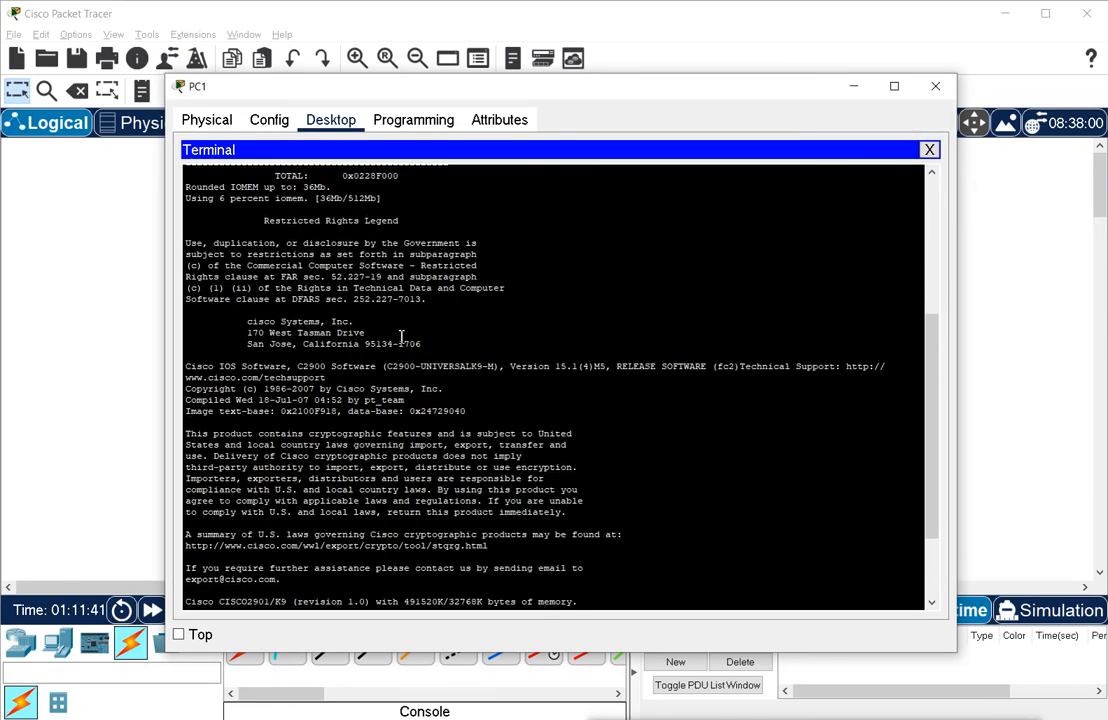
{"action": "scroll", "coordinate": [401, 336], "scroll_direction": "up", "scroll_amount": 8}
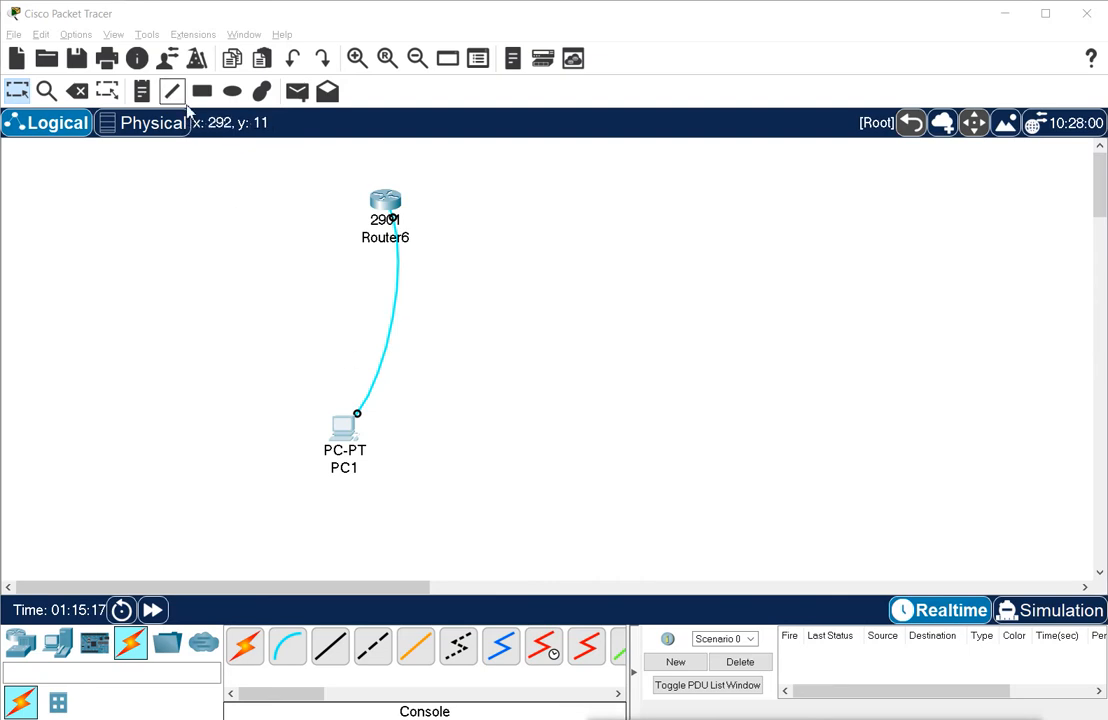
Open the program's font preferences and check the typeface choices for the CLI.
{"action": "left_click", "coordinate": [75, 34]}
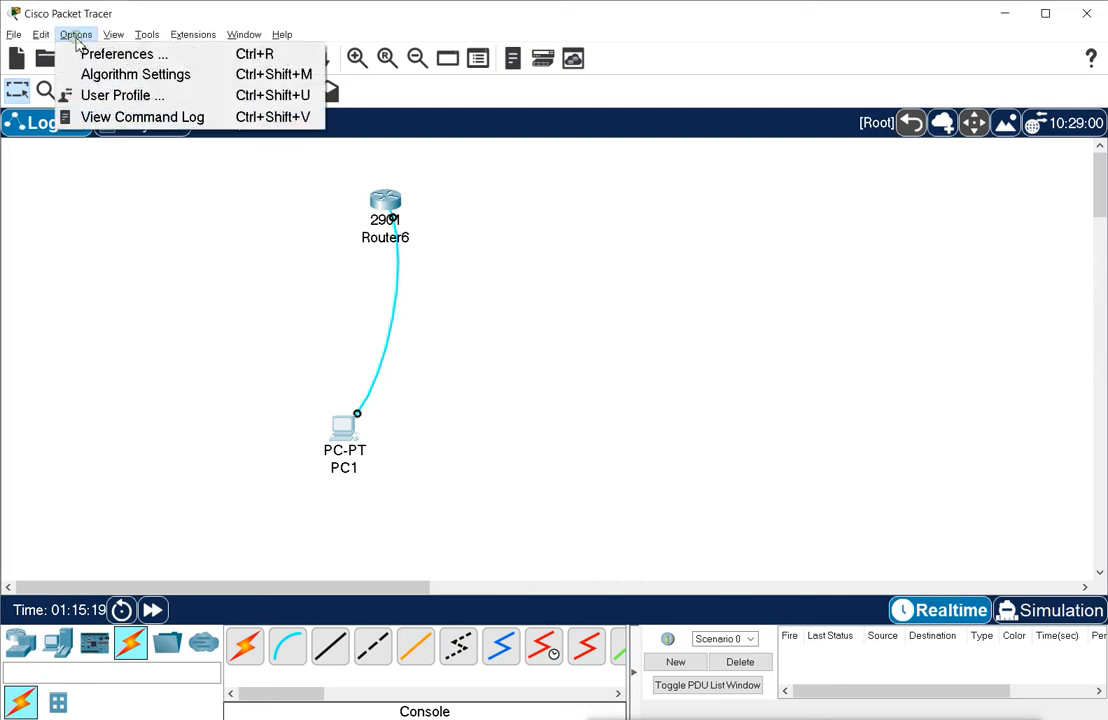
{"action": "left_click", "coordinate": [120, 58]}
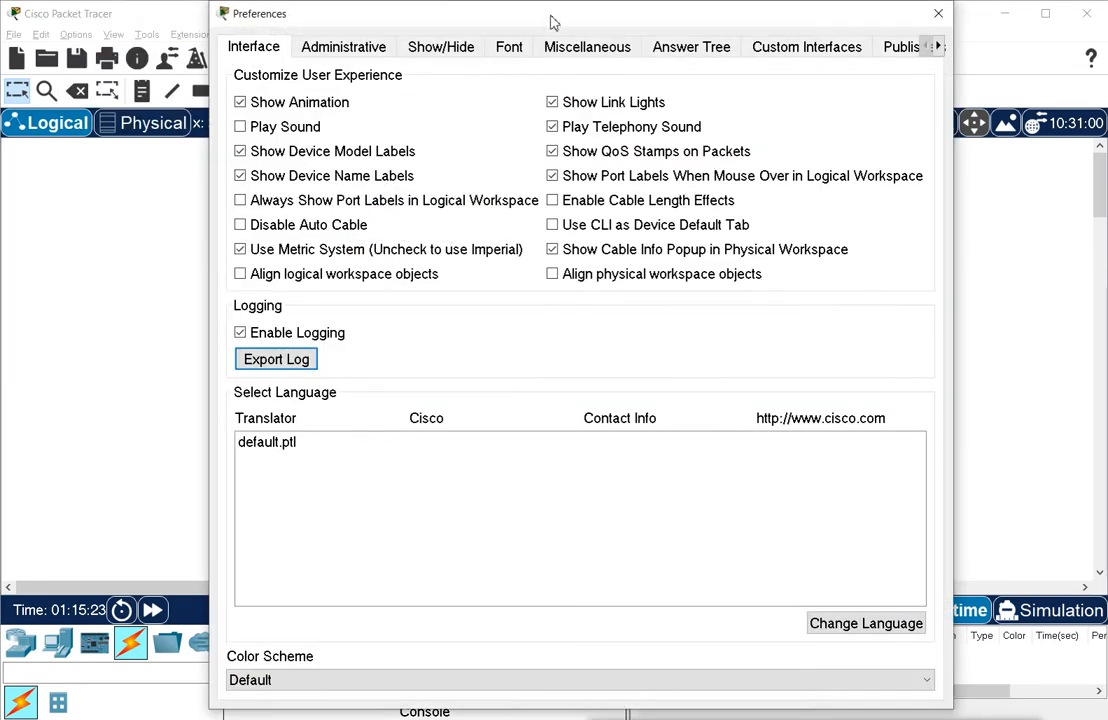
{"action": "left_click", "coordinate": [511, 47]}
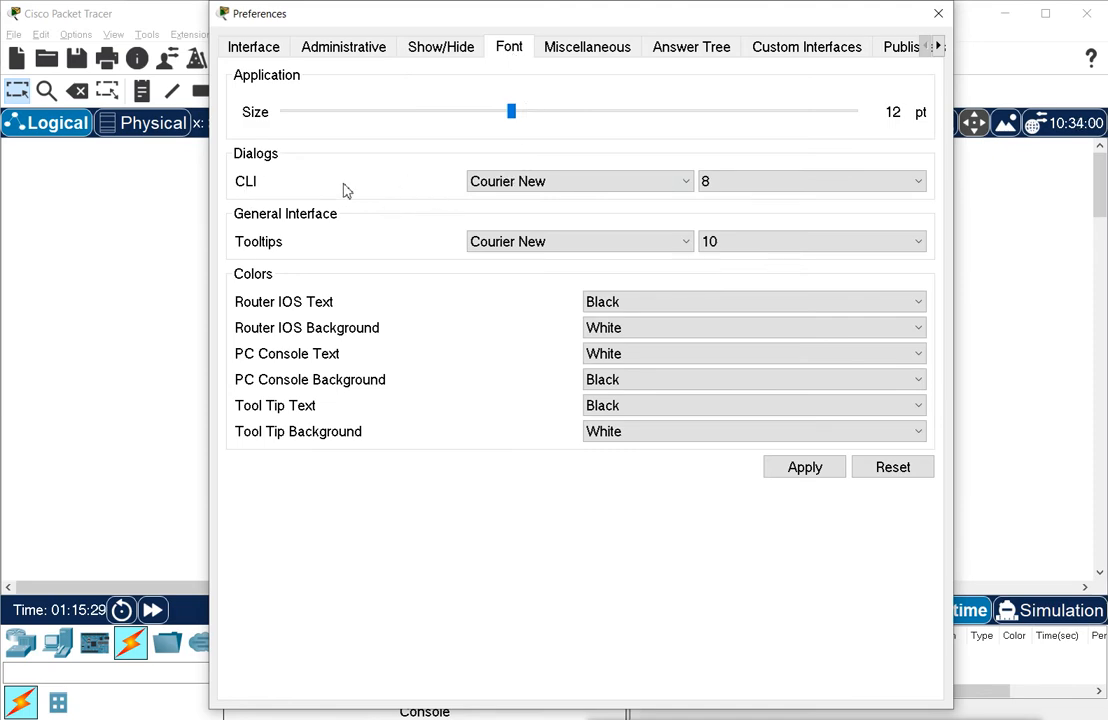
{"action": "left_click", "coordinate": [686, 184]}
{"action": "left_click", "coordinate": [687, 186]}
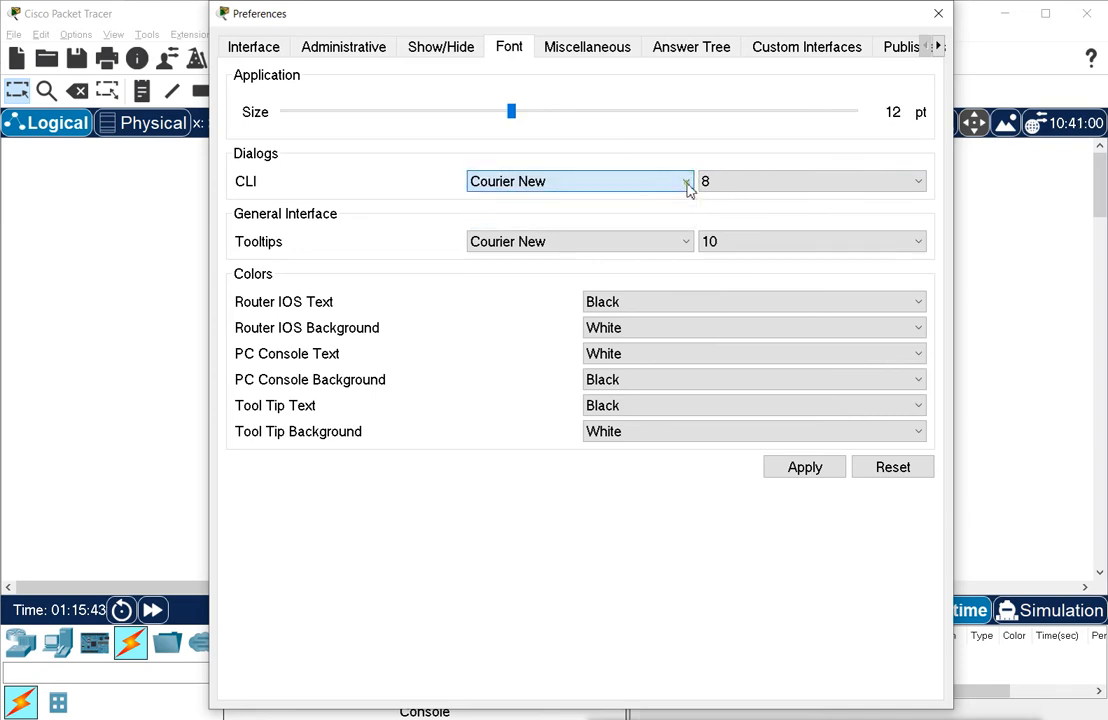
{"action": "left_click", "coordinate": [687, 186]}
{"action": "left_click", "coordinate": [687, 187]}
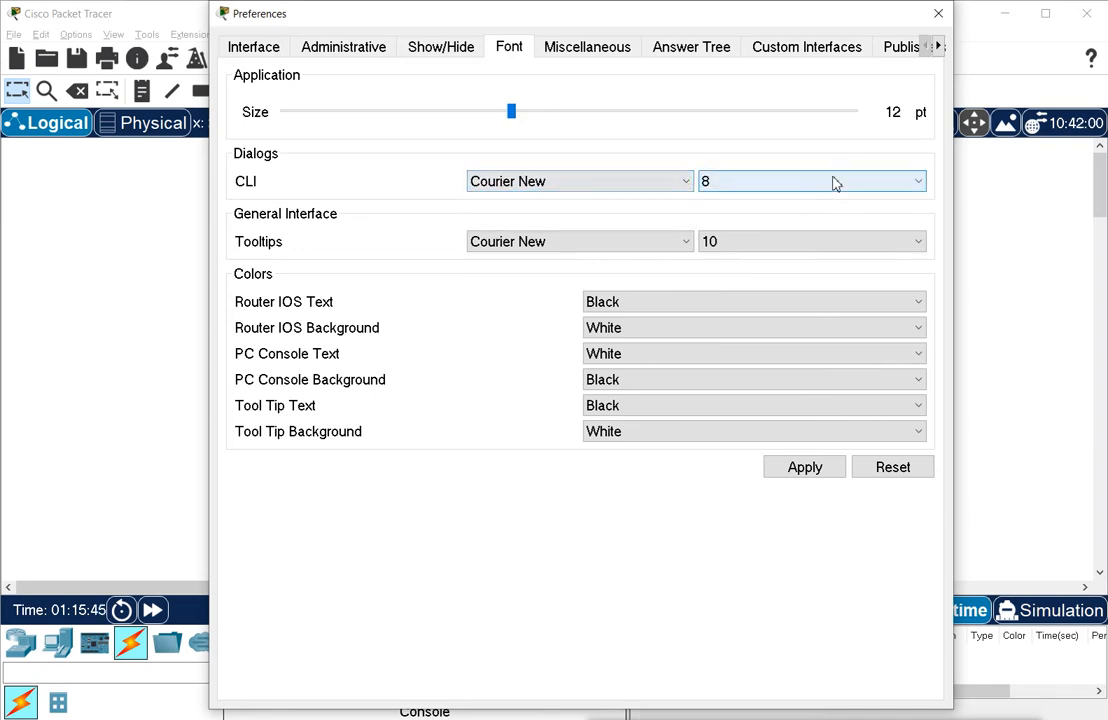
Set the CLI font size to 11 and the Tooltips font size to 11.
{"action": "left_click", "coordinate": [919, 184]}
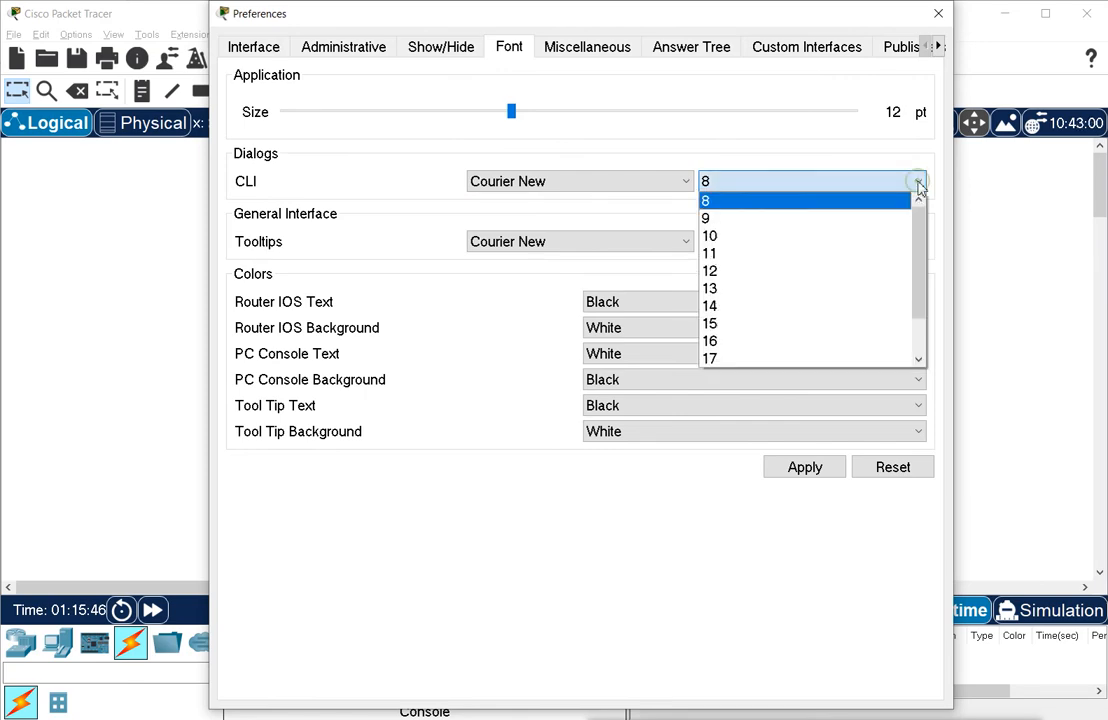
{"action": "left_click", "coordinate": [743, 274]}
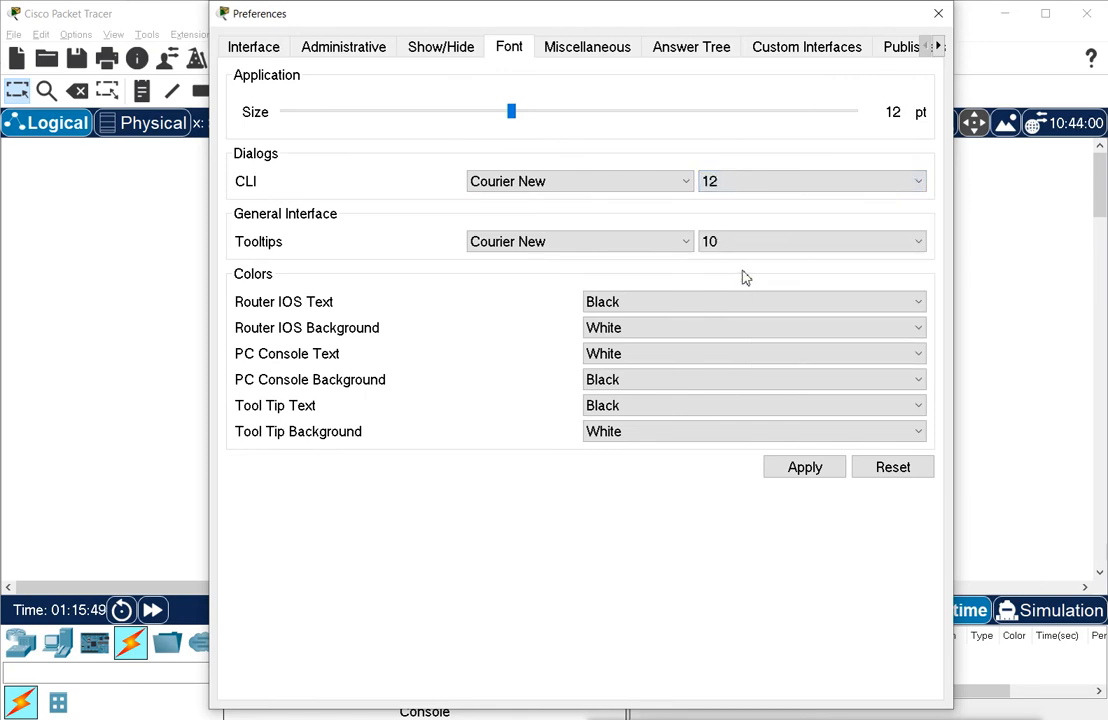
{"action": "left_click", "coordinate": [918, 186]}
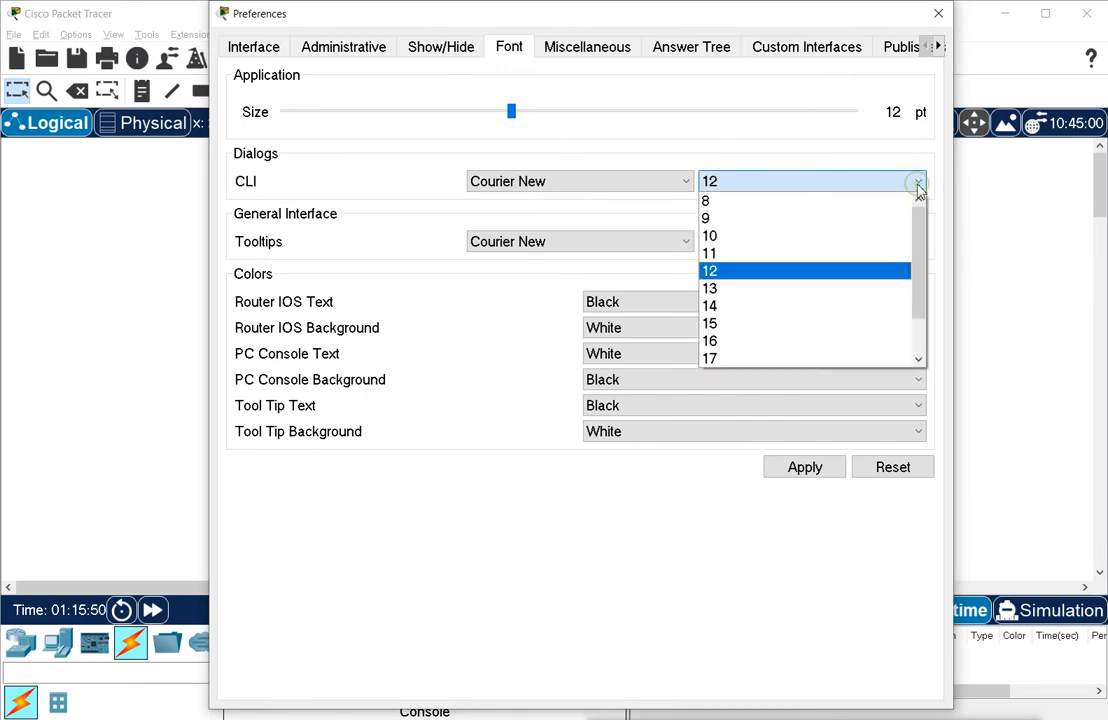
{"action": "left_click", "coordinate": [712, 256]}
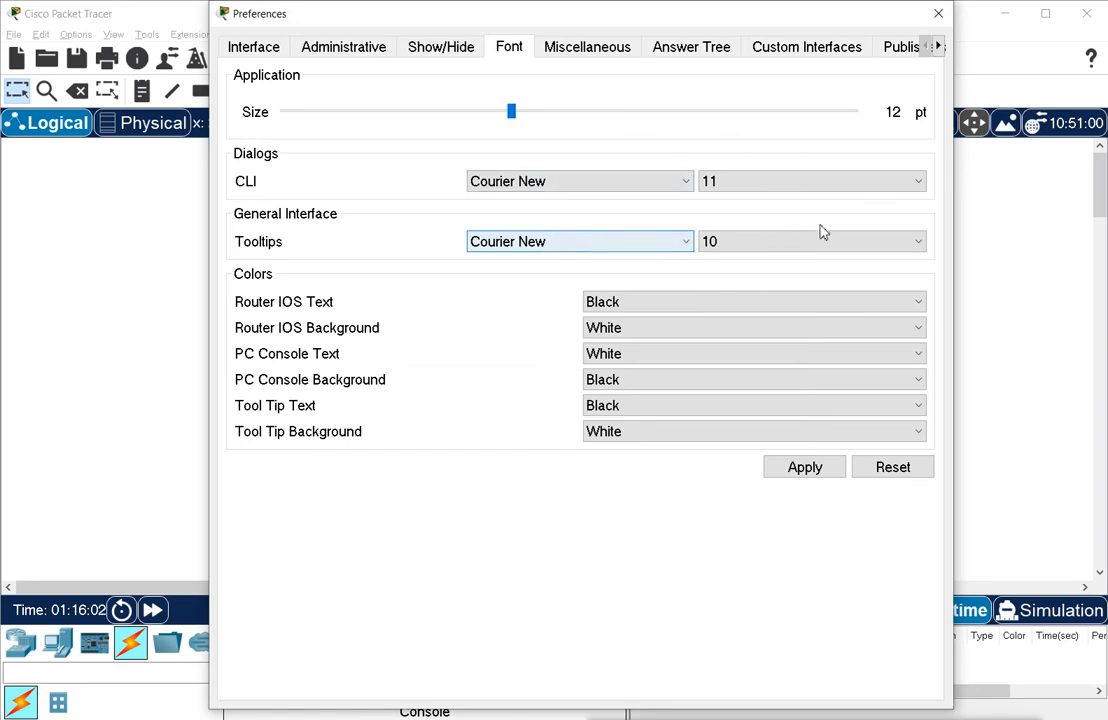
{"action": "left_click", "coordinate": [917, 241]}
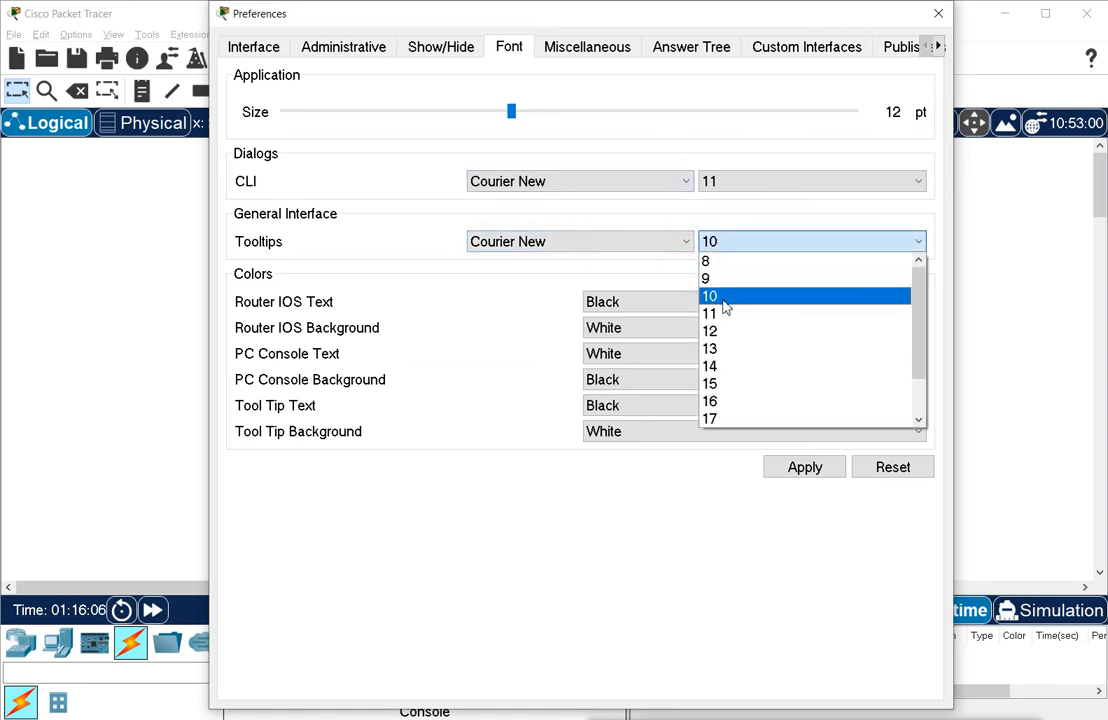
{"action": "left_click", "coordinate": [720, 316]}
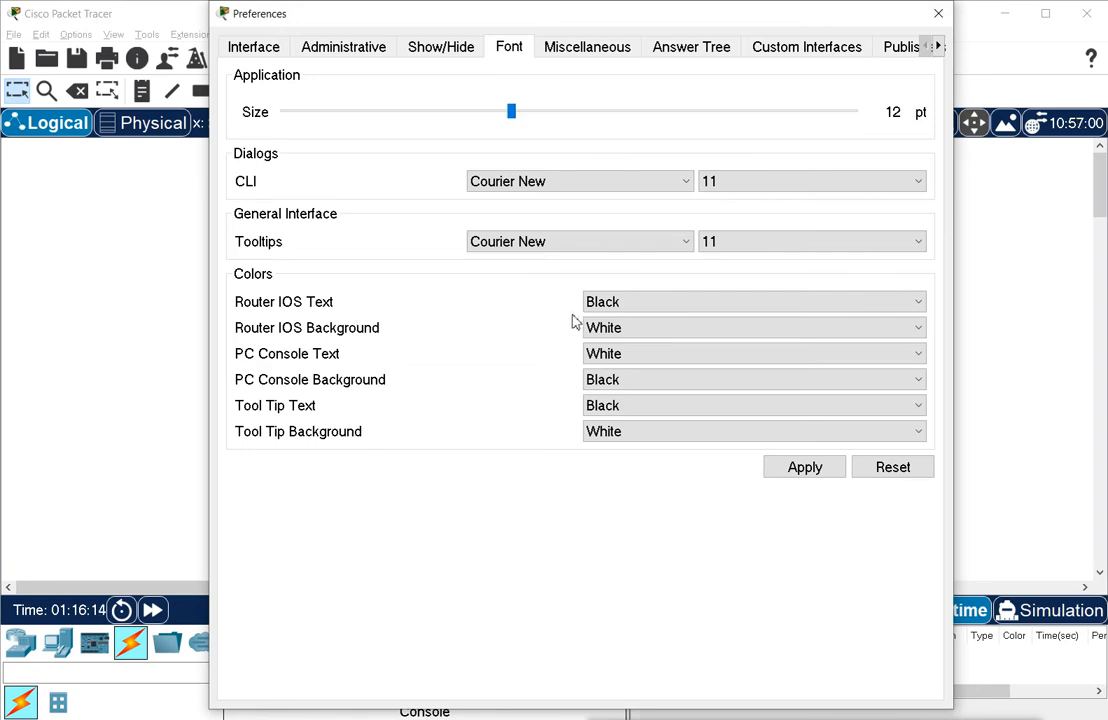
Apply the changed font sizes and close the preferences.
{"action": "left_click", "coordinate": [803, 469]}
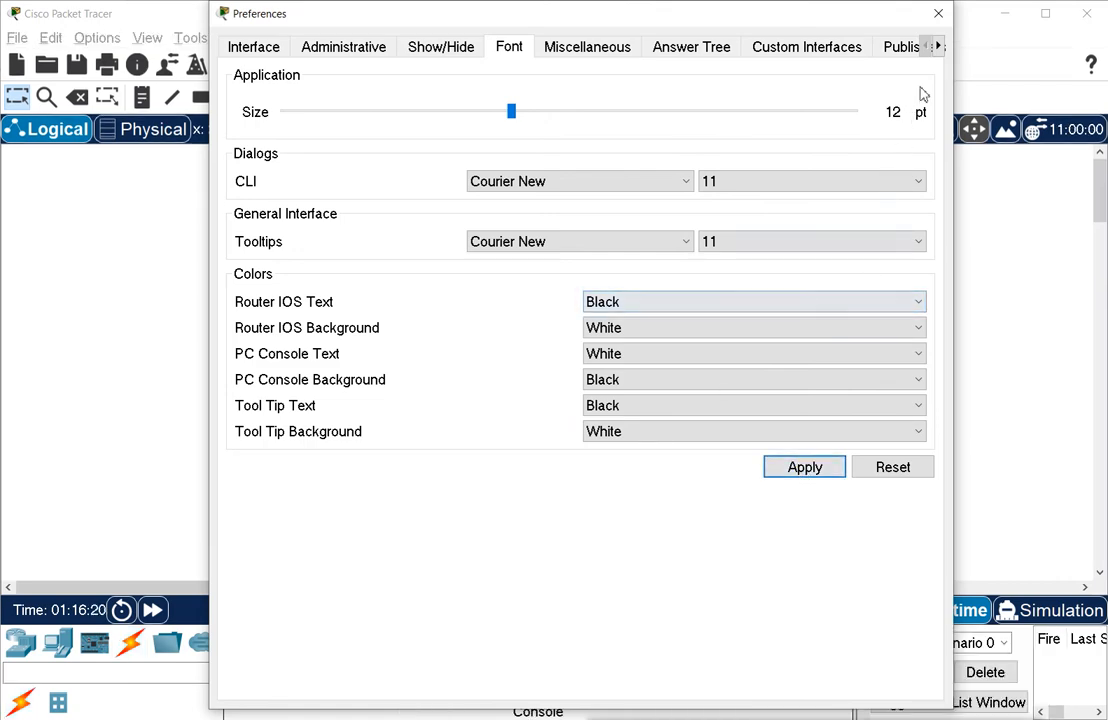
{"action": "left_click", "coordinate": [937, 16]}
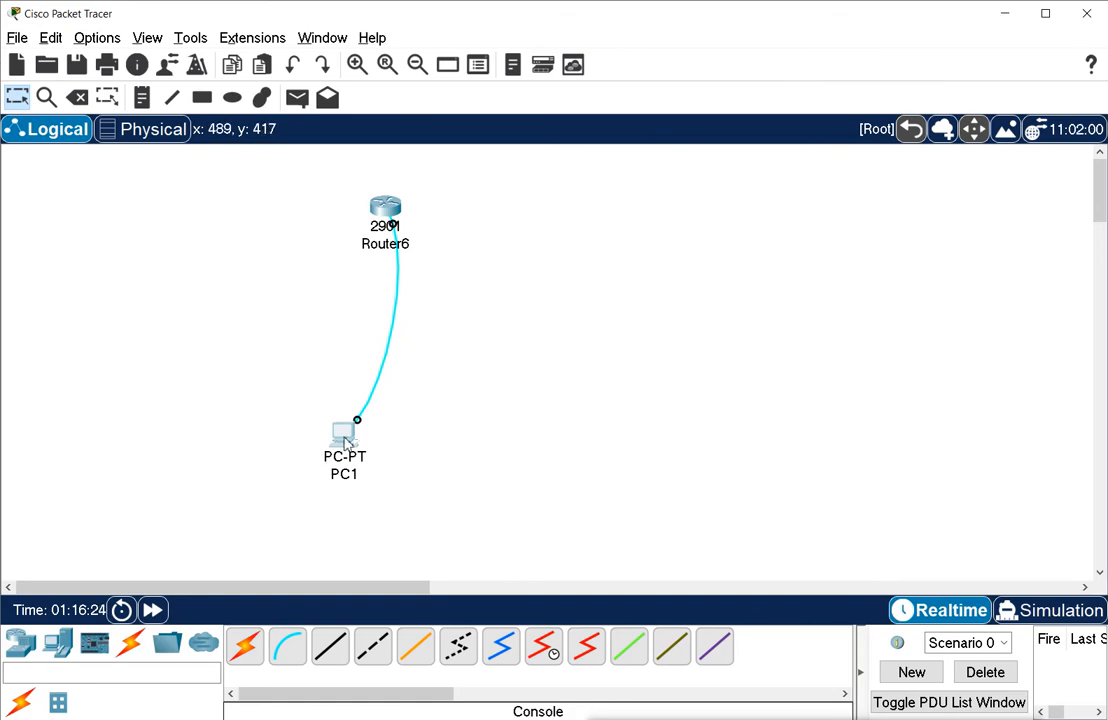
Open PC1's desktop applications and make its window wider and taller for reading terminal text.
{"action": "left_click", "coordinate": [345, 443]}
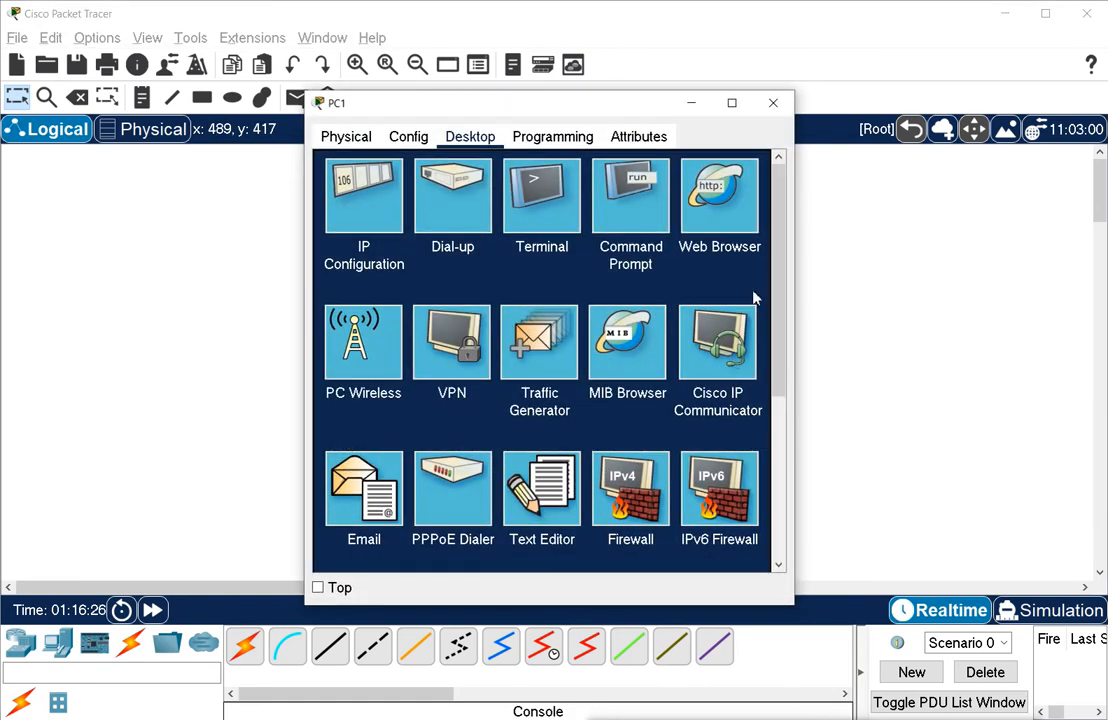
{"action": "left_click_drag", "start_coordinate": [795, 279], "coordinate": [1058, 278]}
{"action": "left_click_drag", "start_coordinate": [648, 107], "coordinate": [515, 59]}
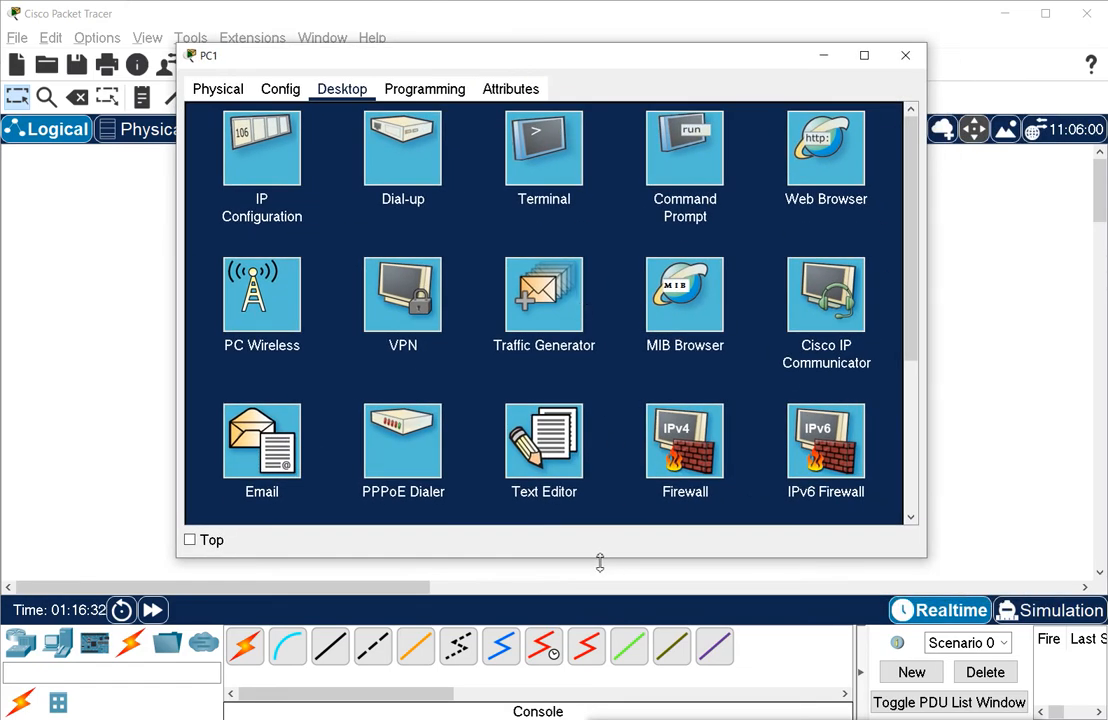
{"action": "left_click_drag", "start_coordinate": [598, 560], "coordinate": [597, 604]}
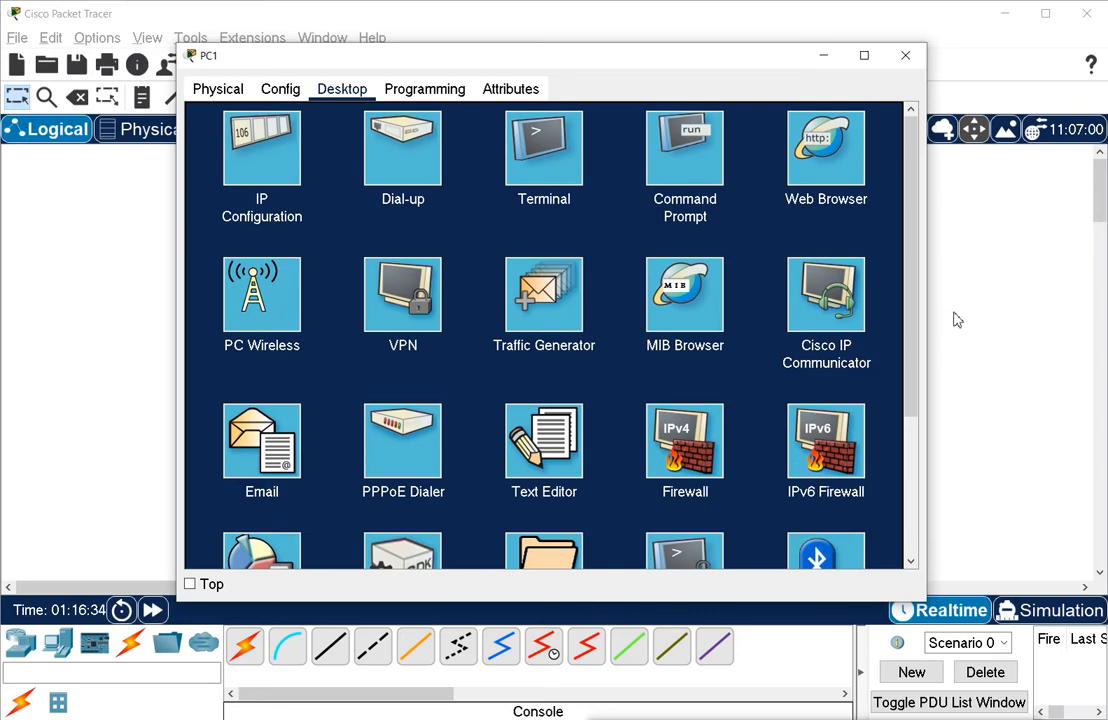
{"action": "left_click_drag", "start_coordinate": [930, 322], "coordinate": [1010, 322]}
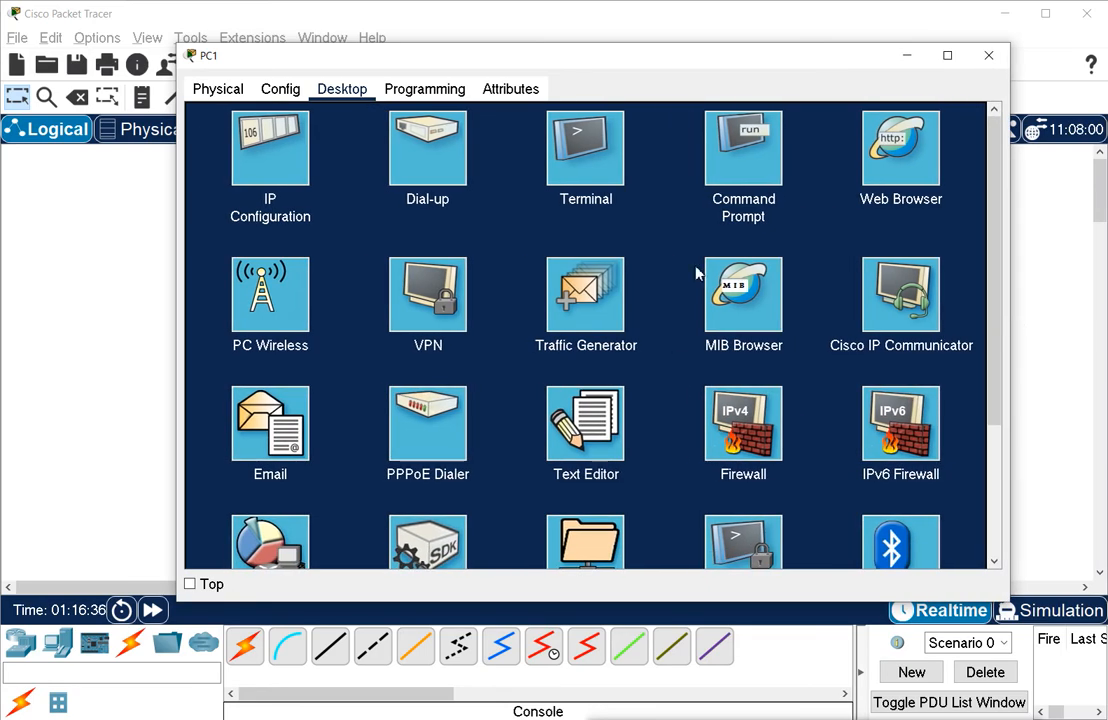
Check the text size of the router's boot output in a PC1 terminal session, and close PC1's window.
{"action": "left_click", "coordinate": [598, 155]}
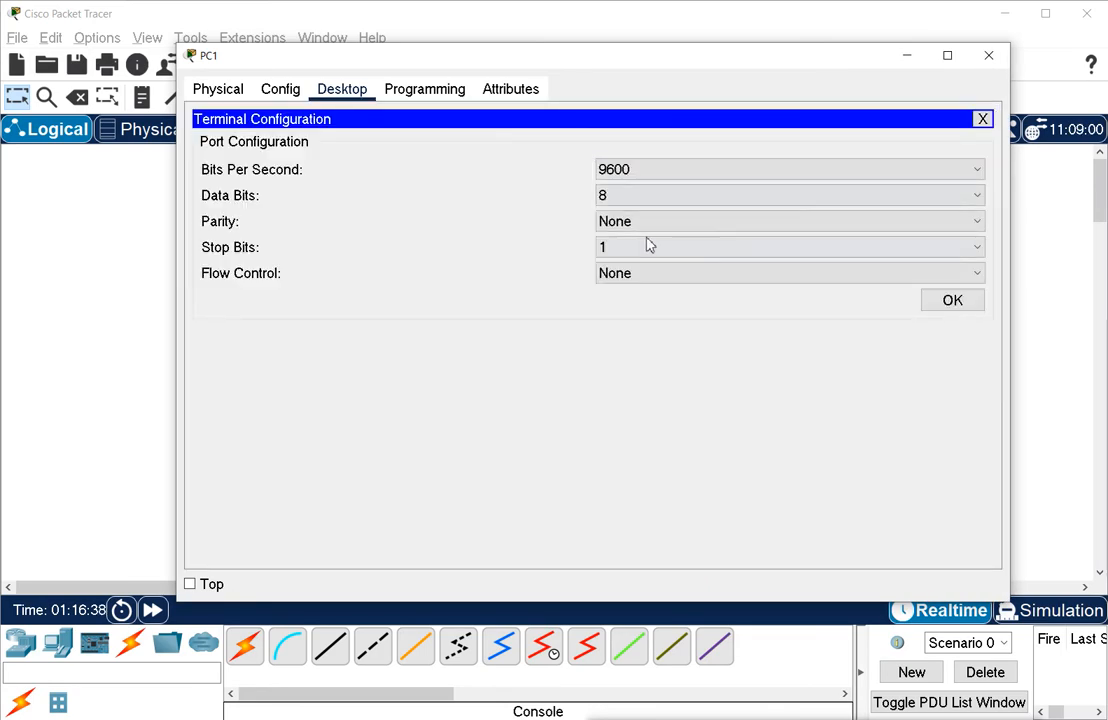
{"action": "left_click", "coordinate": [940, 301]}
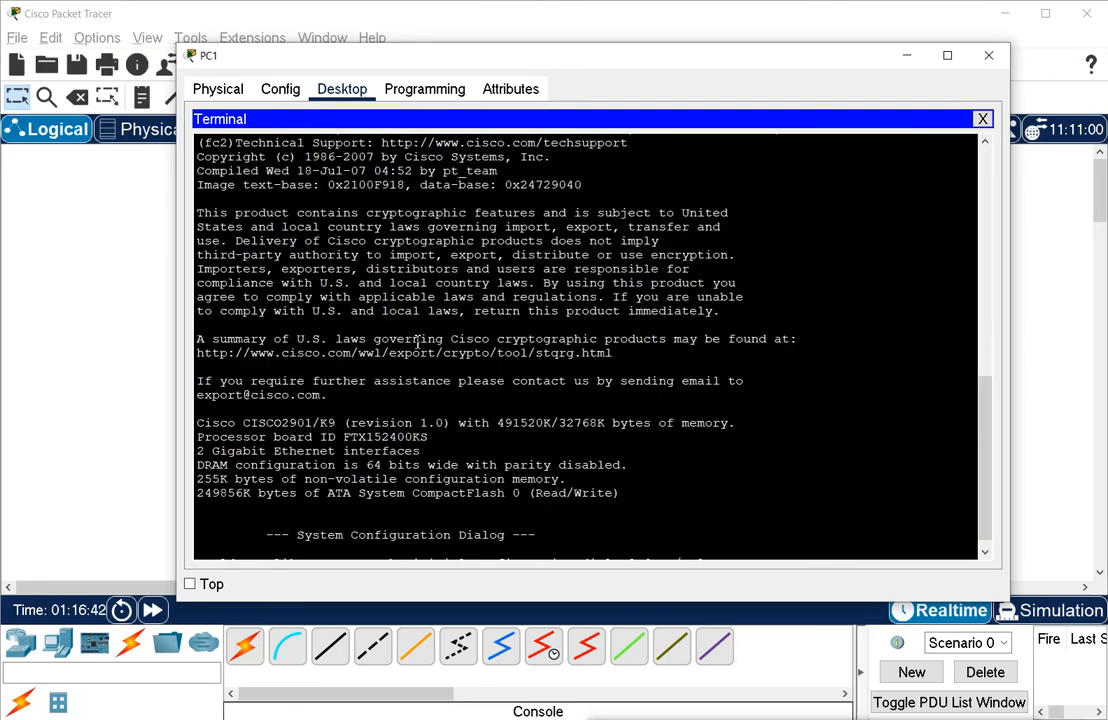
{"action": "scroll", "coordinate": [417, 343], "scroll_direction": "up", "scroll_amount": 10}
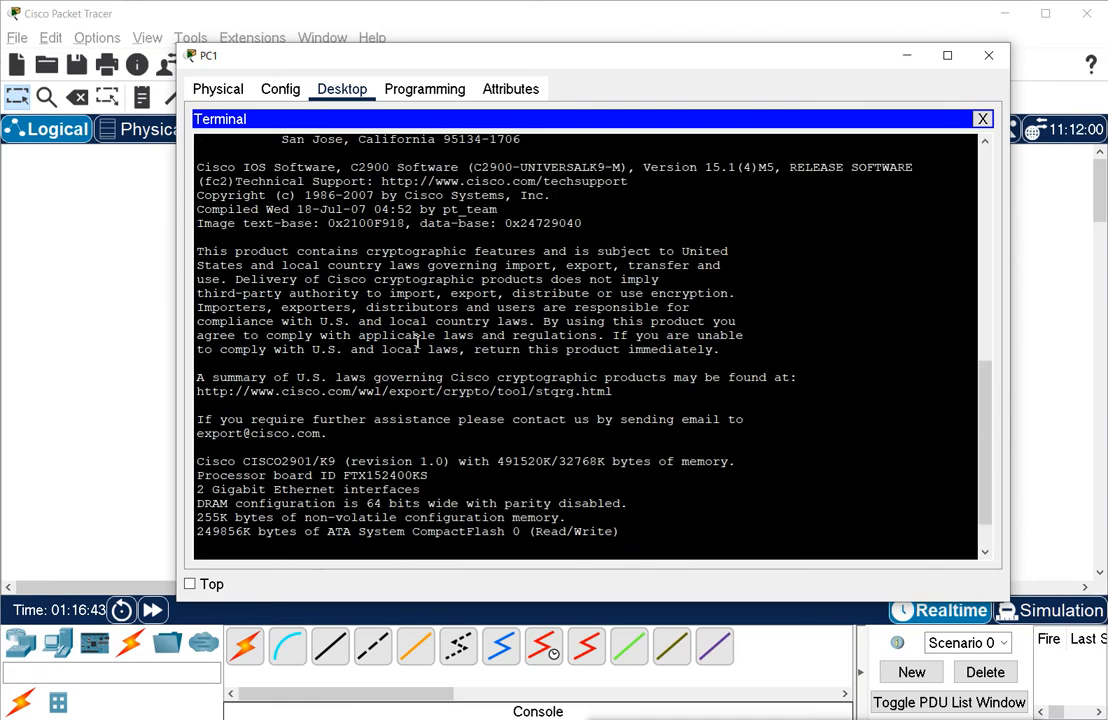
{"action": "scroll", "coordinate": [417, 343], "scroll_direction": "up", "scroll_amount": 1}
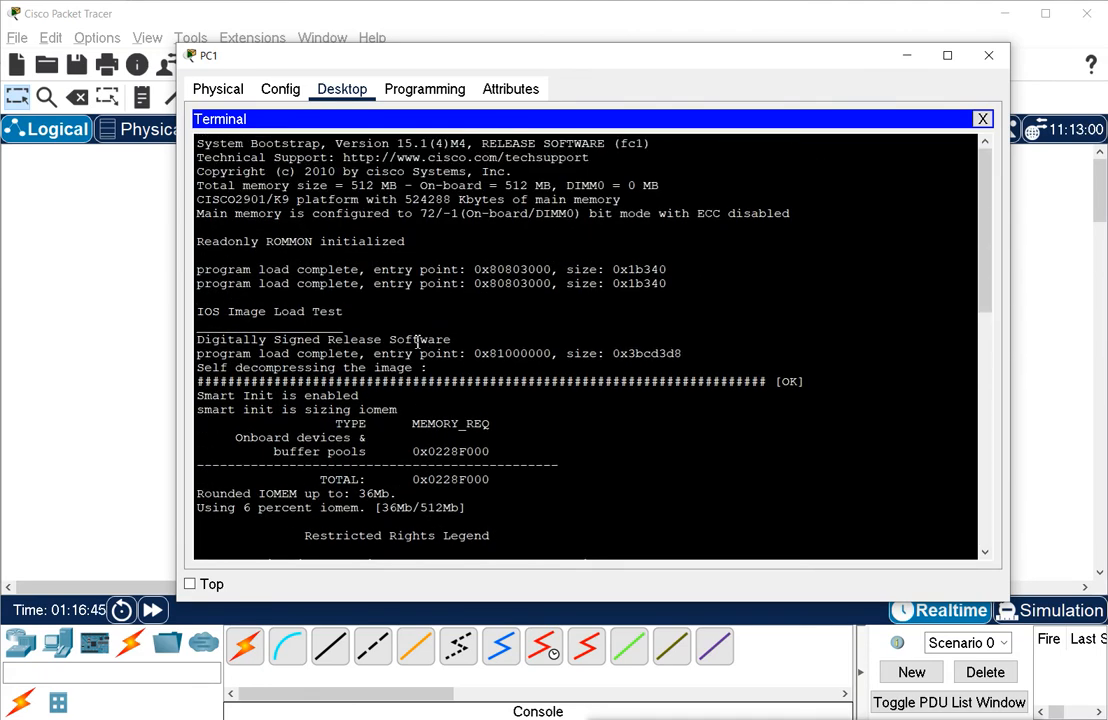
{"action": "left_click", "coordinate": [982, 119]}
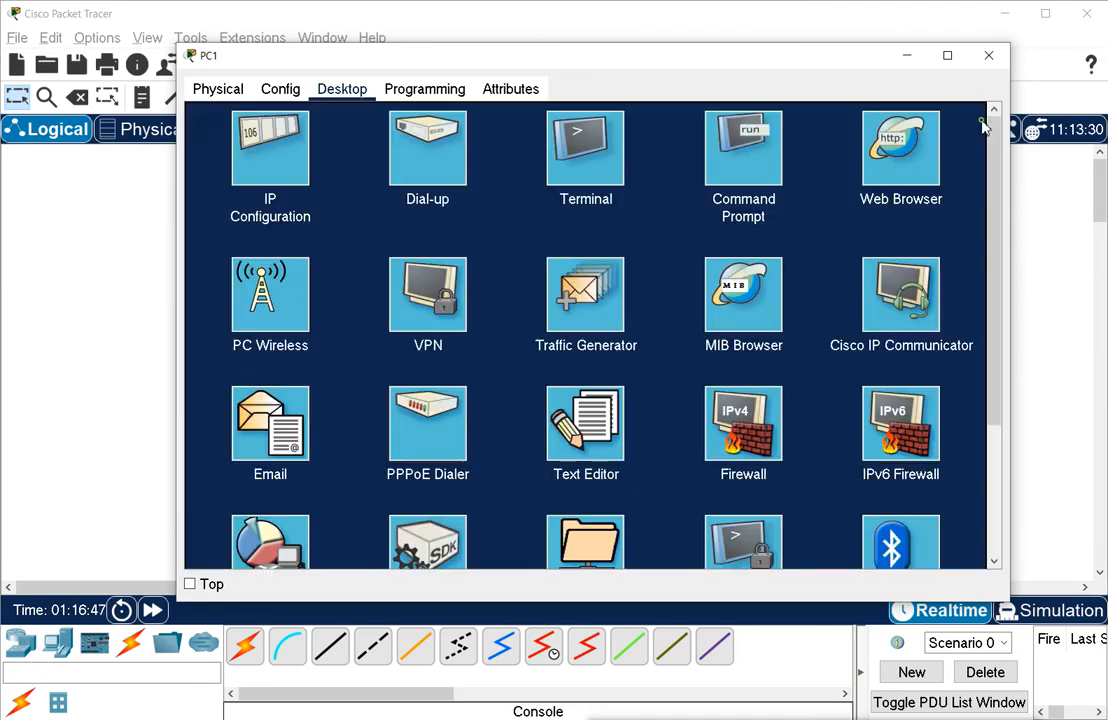
{"action": "left_click", "coordinate": [987, 55]}
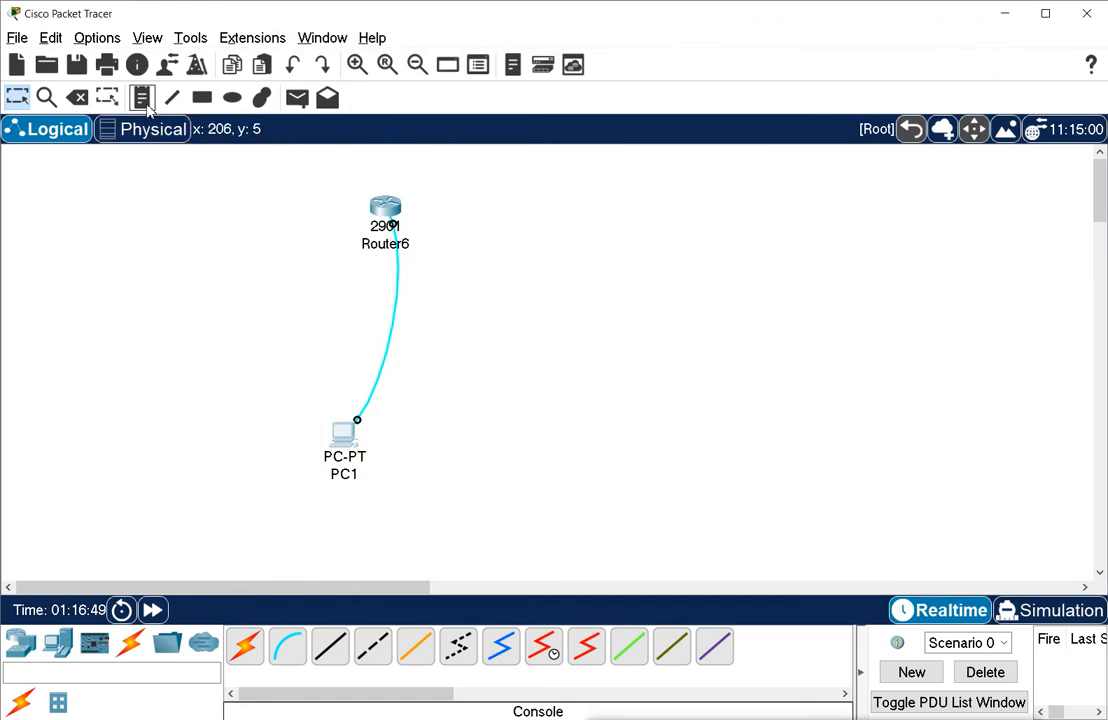
Set the CLI font size to 12 in the program's font preferences and apply it.
{"action": "left_click", "coordinate": [100, 38]}
{"action": "left_click", "coordinate": [130, 59]}
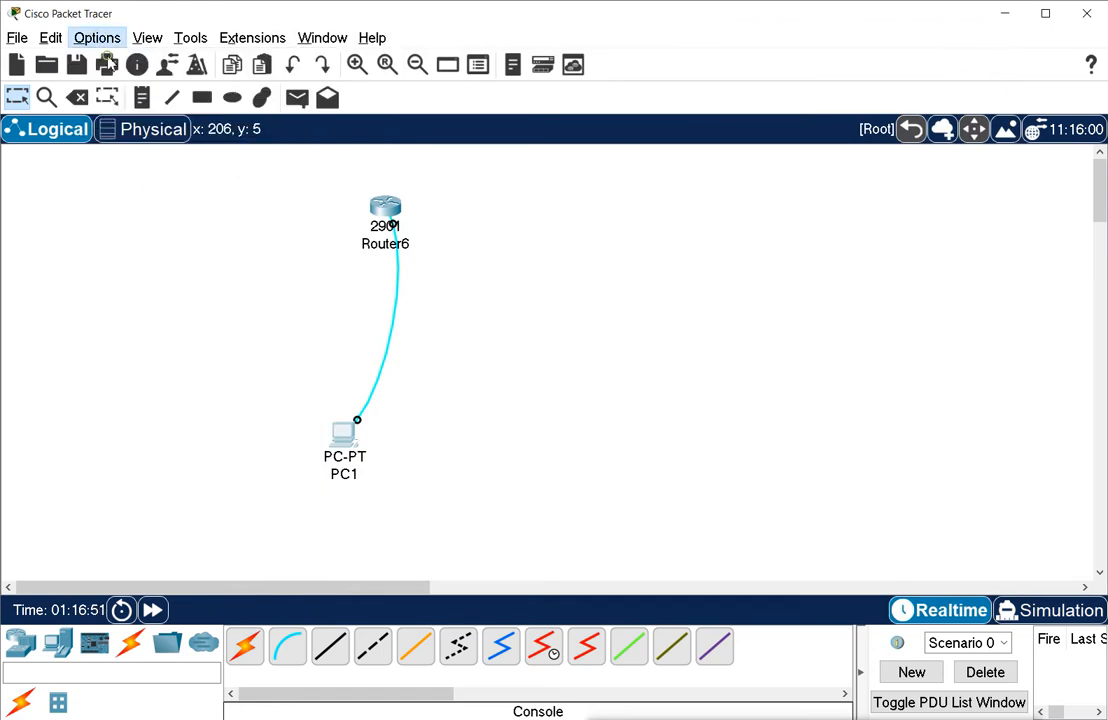
{"action": "left_click", "coordinate": [509, 46]}
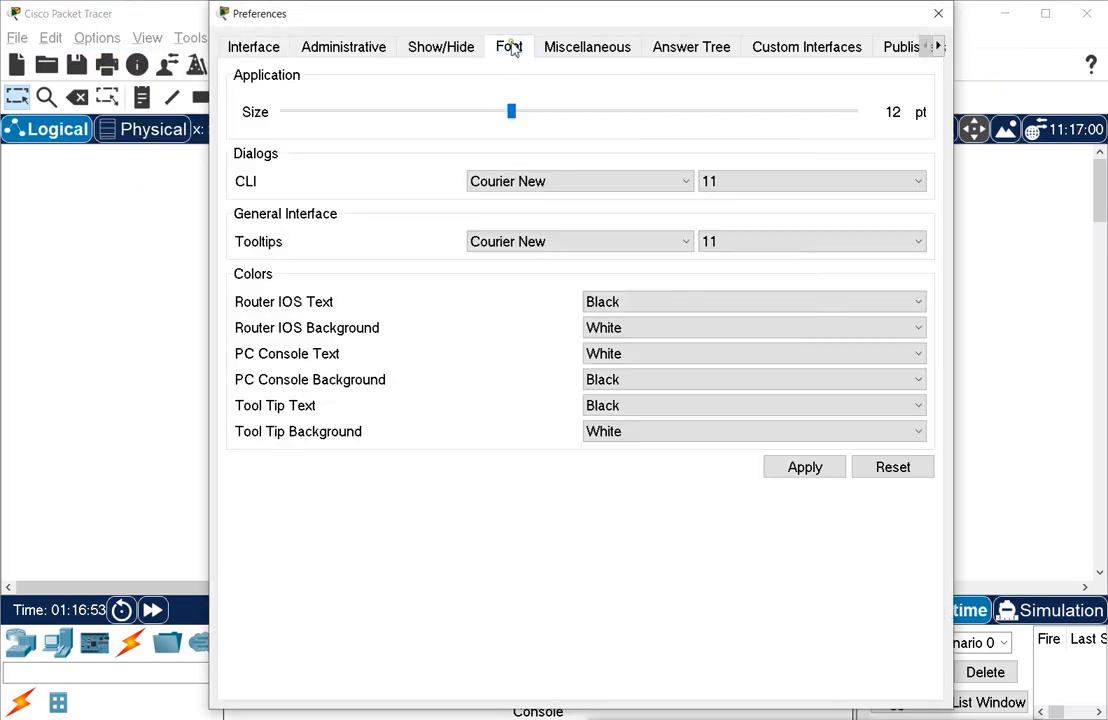
{"action": "left_click", "coordinate": [918, 181]}
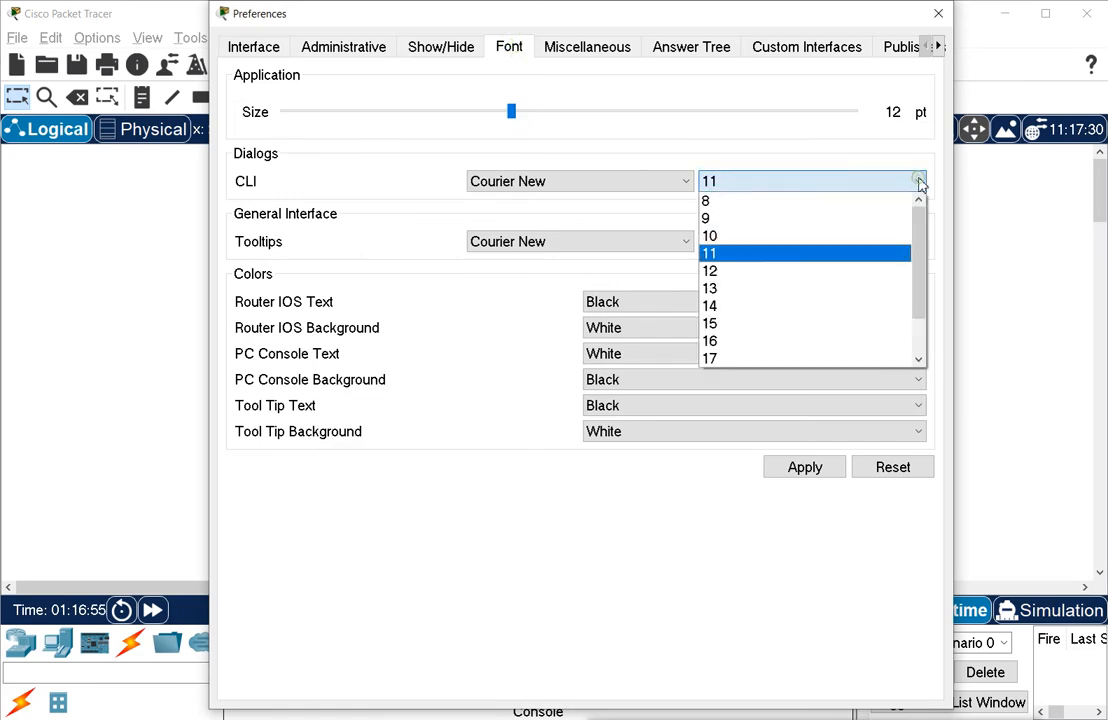
{"action": "left_click", "coordinate": [712, 271]}
{"action": "left_click", "coordinate": [785, 481]}
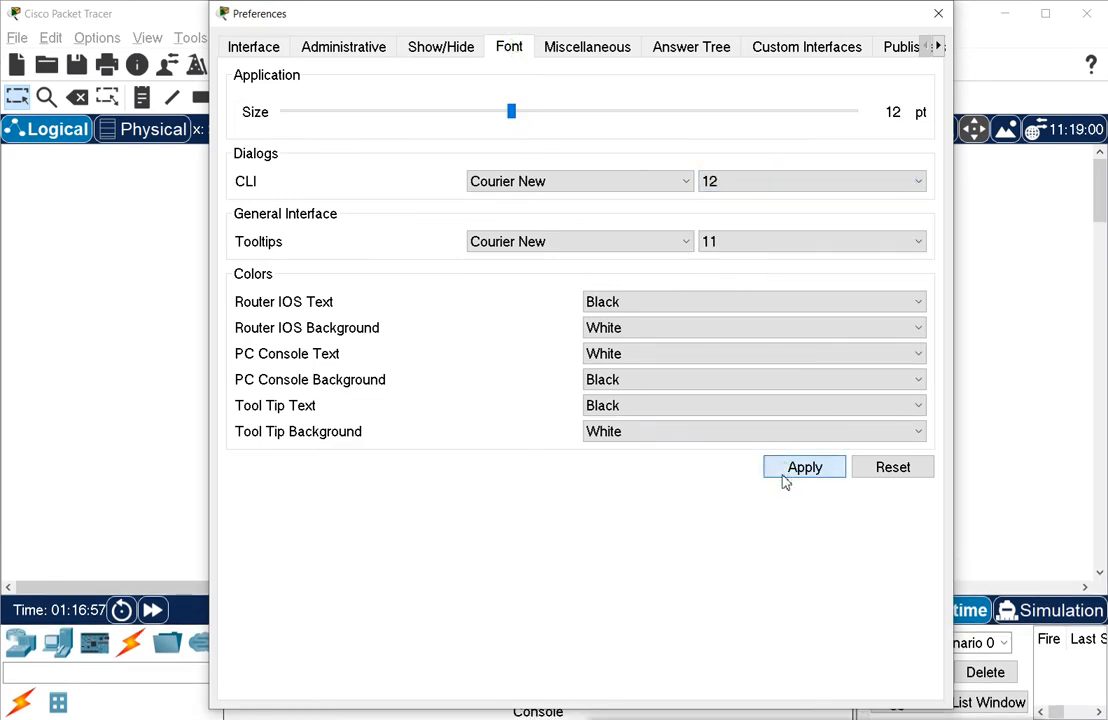
{"action": "left_click", "coordinate": [936, 13]}
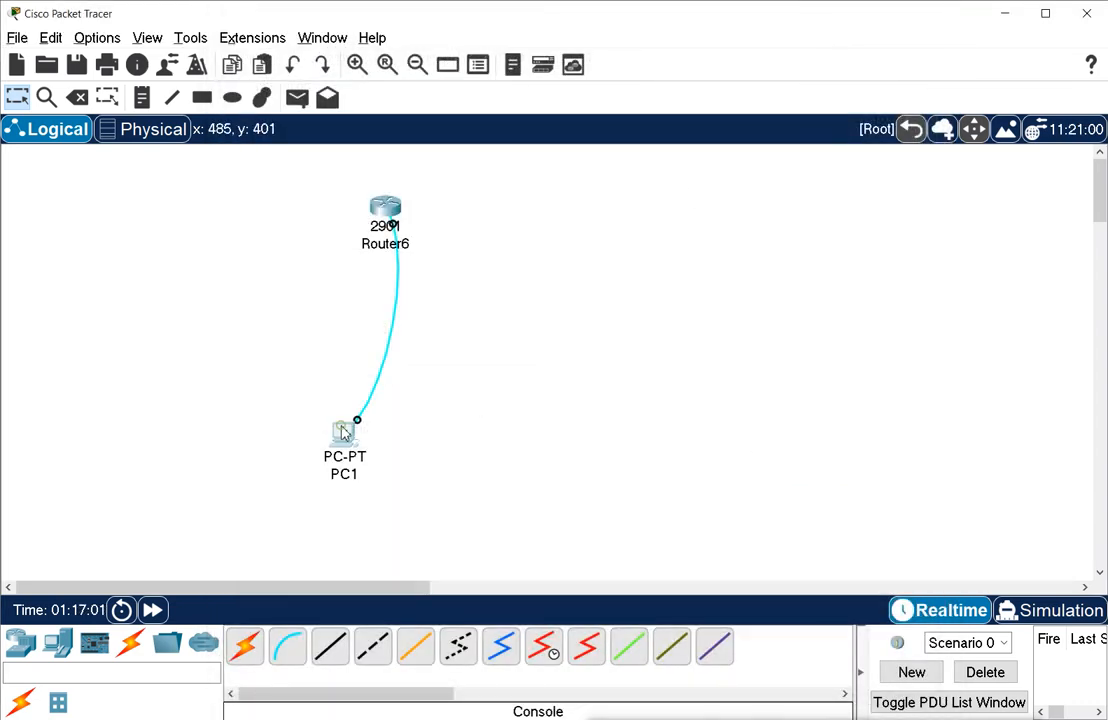
Start a PC1 terminal session at 9600 bits per second, 8 data bits, no parity and 1 stop bit, in an enlarged window.
{"action": "left_click", "coordinate": [343, 432]}
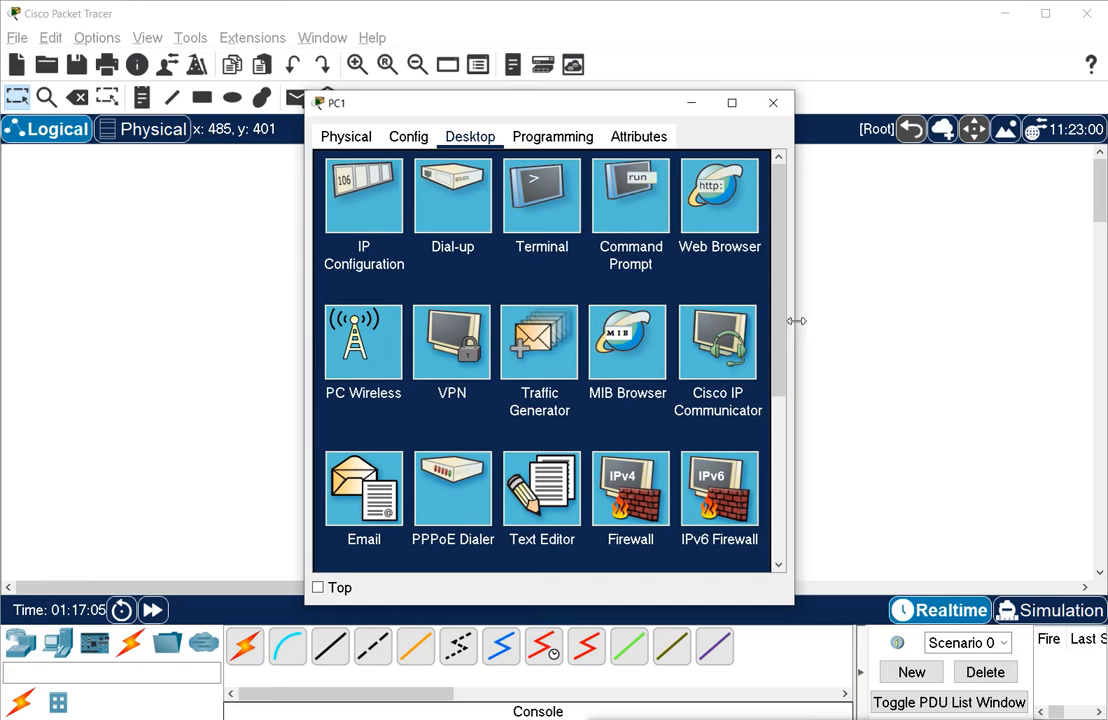
{"action": "left_click_drag", "start_coordinate": [796, 321], "coordinate": [1077, 320]}
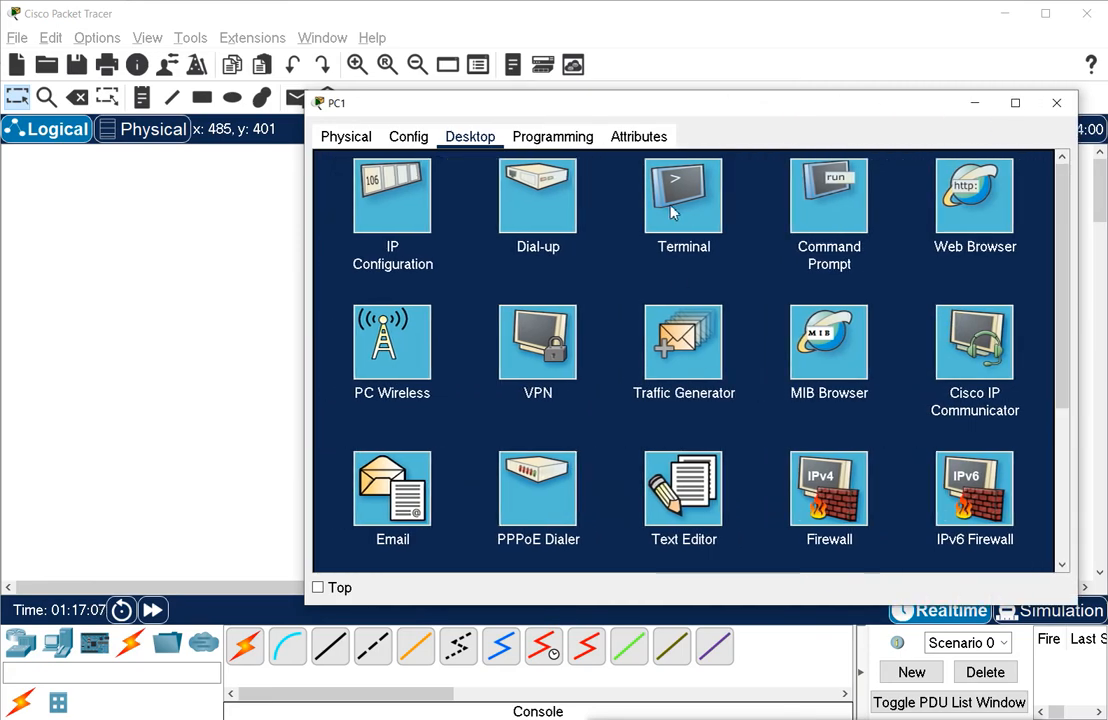
{"action": "left_click_drag", "start_coordinate": [662, 114], "coordinate": [501, 61]}
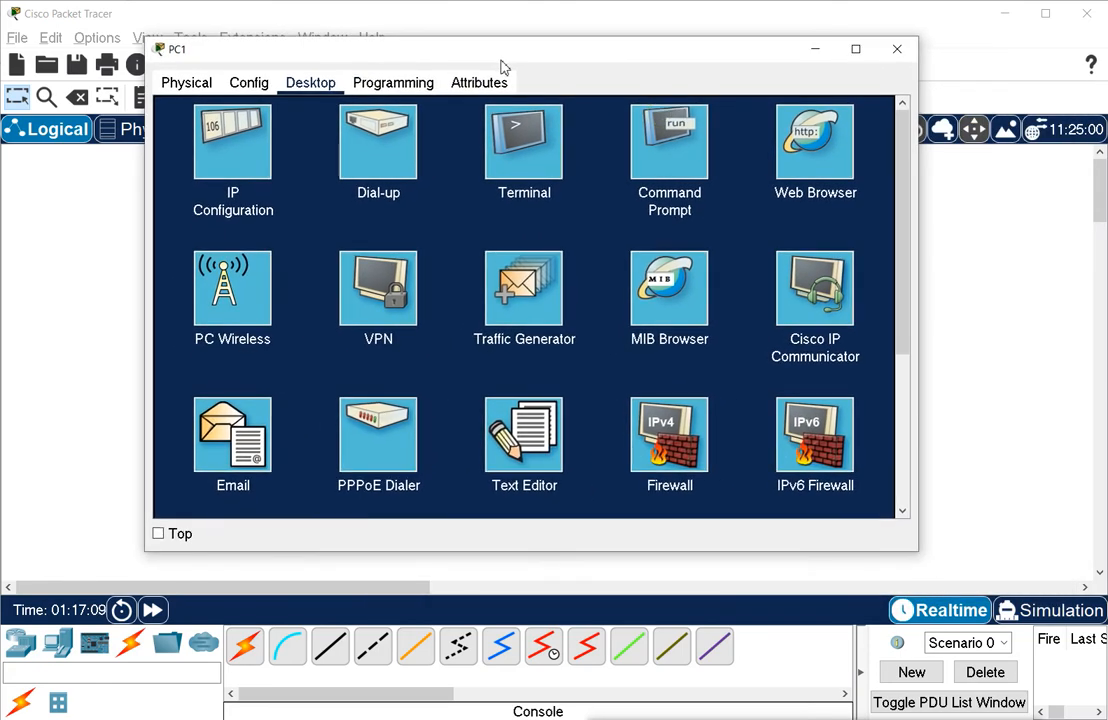
{"action": "left_click", "coordinate": [530, 142]}
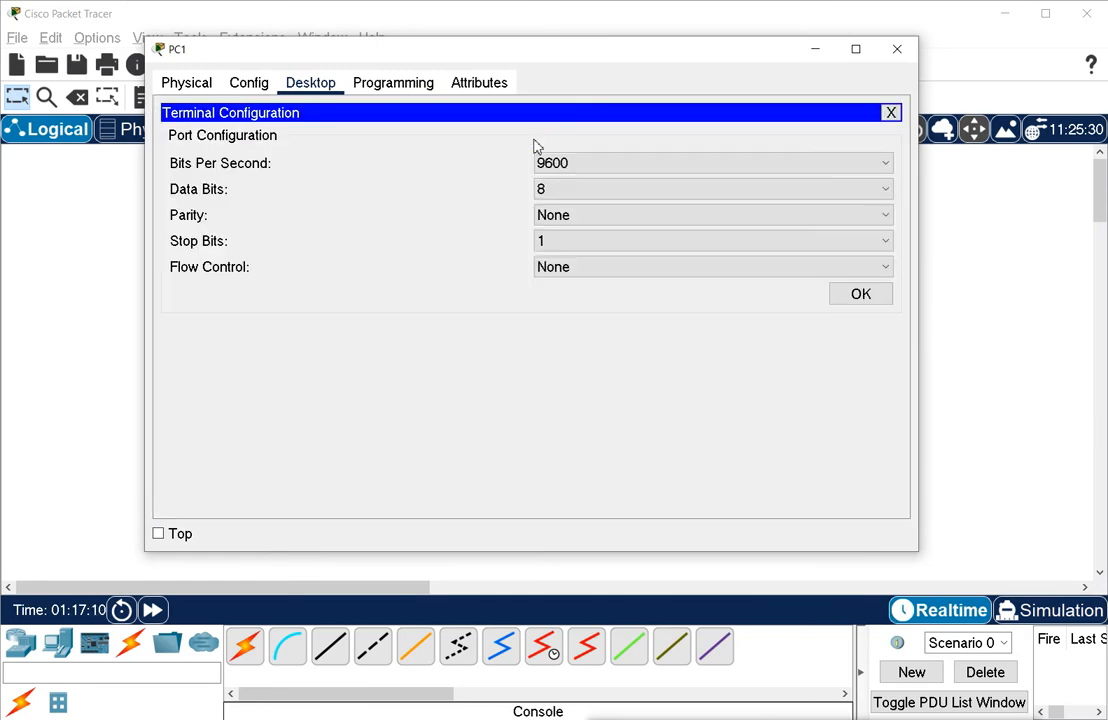
{"action": "left_click", "coordinate": [833, 298]}
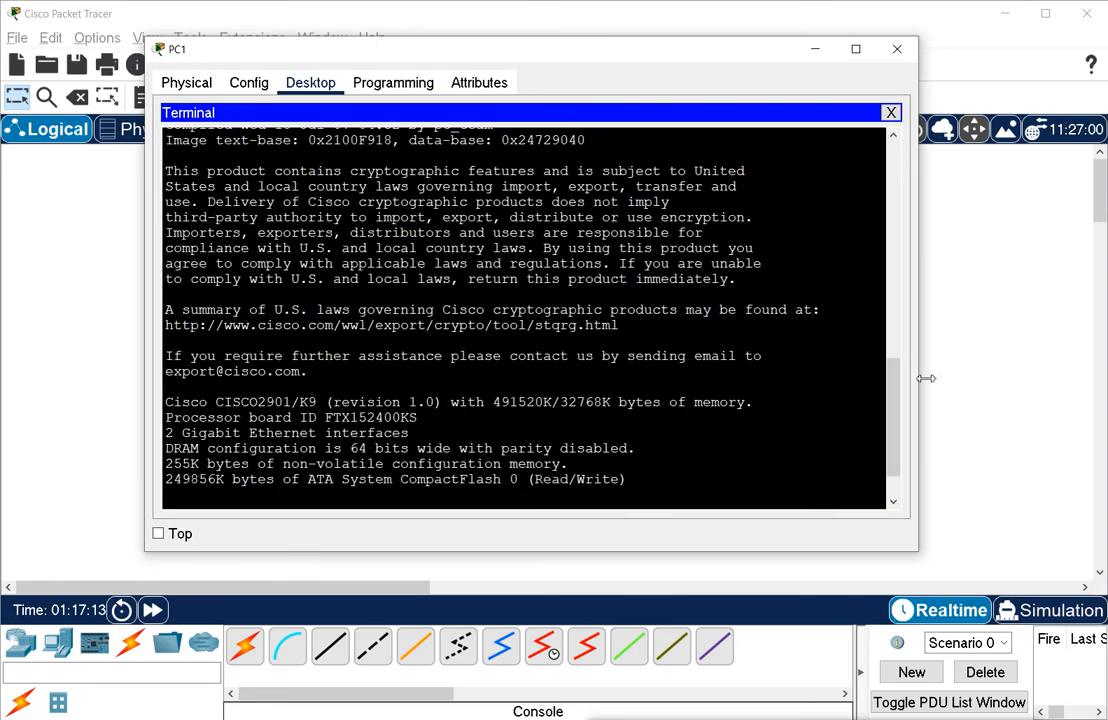
{"action": "left_click_drag", "start_coordinate": [918, 383], "coordinate": [1027, 405]}
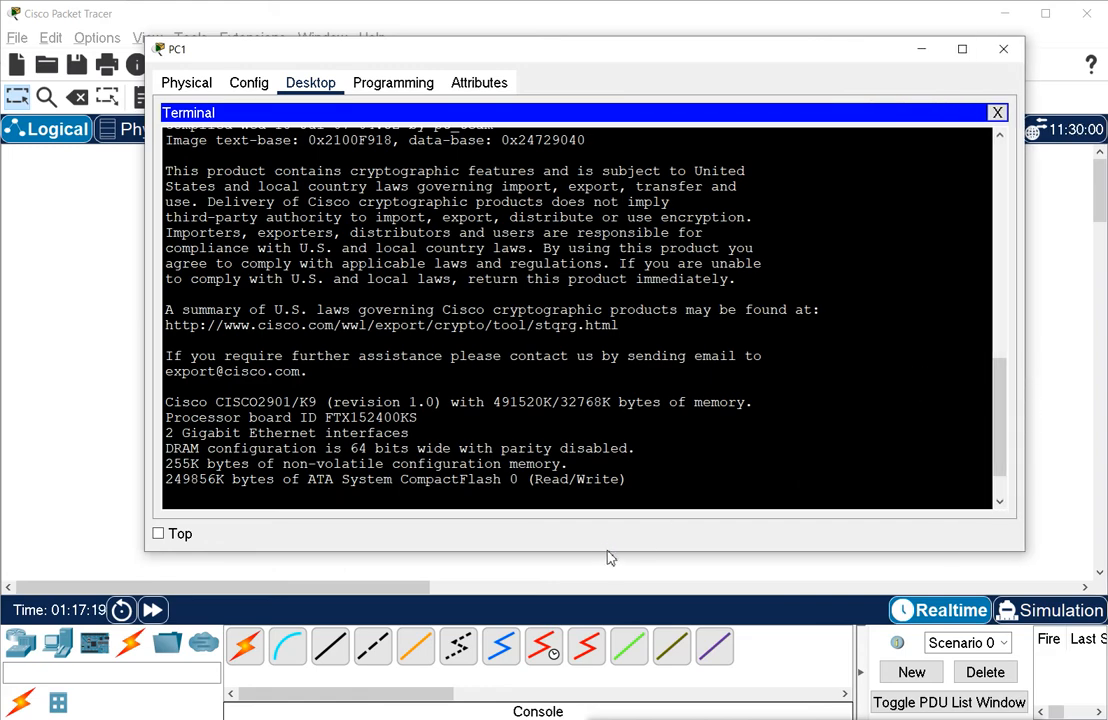
{"action": "left_click_drag", "start_coordinate": [607, 556], "coordinate": [615, 677]}
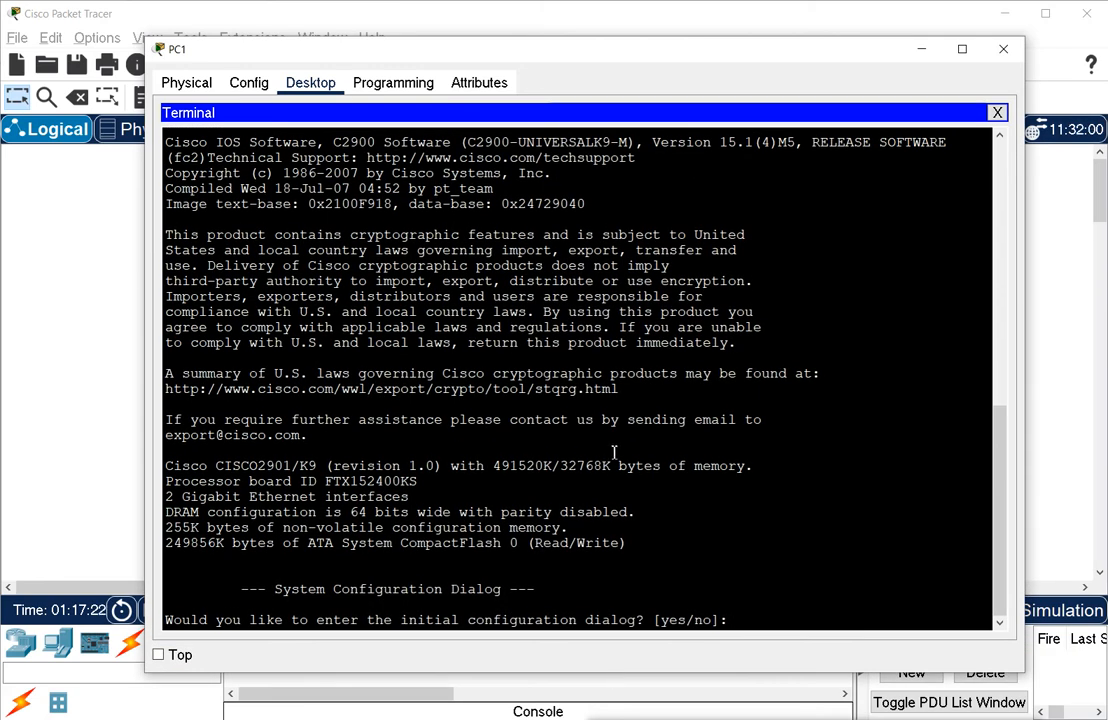
Examine the start of the boot output, highlighting the System Bootstrap lines and the ROMMON initialization line.
{"action": "scroll", "coordinate": [634, 311], "scroll_direction": "up", "scroll_amount": 10}
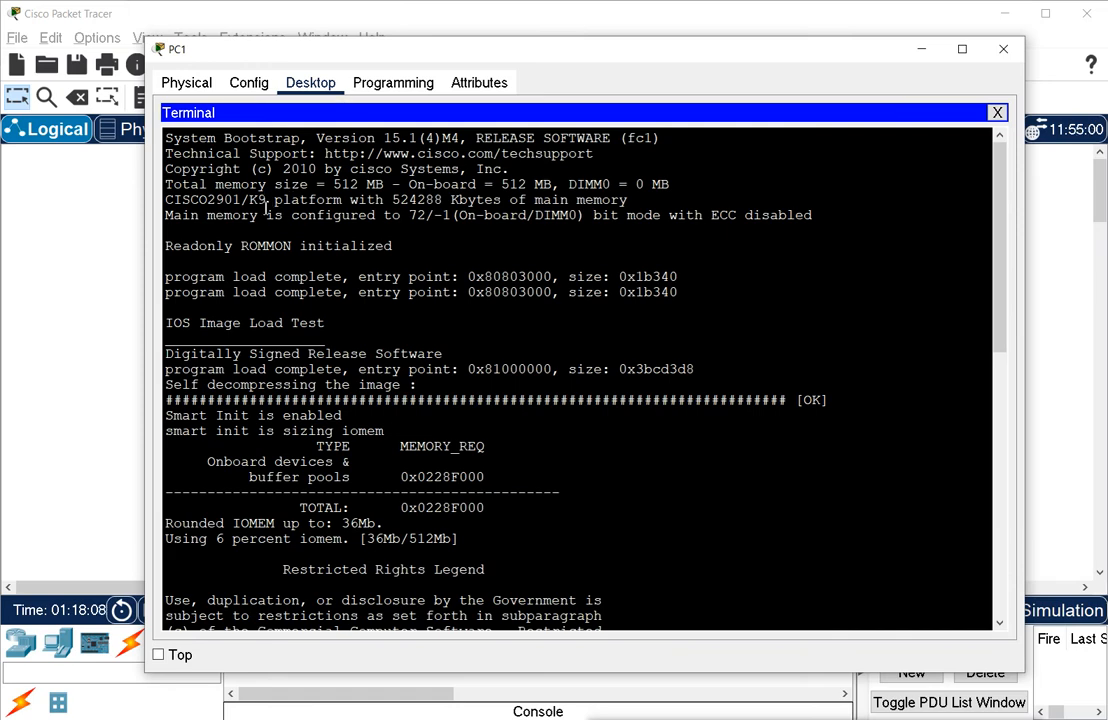
{"action": "left_click_drag", "start_coordinate": [167, 138], "coordinate": [837, 226]}
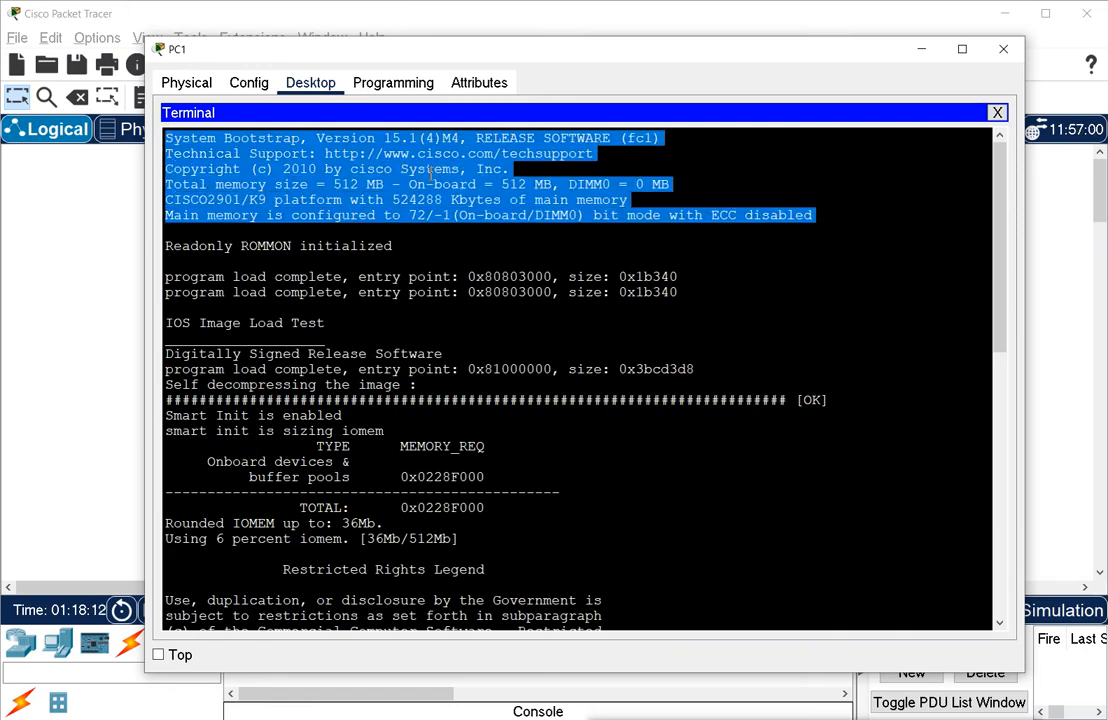
{"action": "left_click", "coordinate": [249, 169]}
{"action": "left_click_drag", "start_coordinate": [177, 142], "coordinate": [673, 136]}
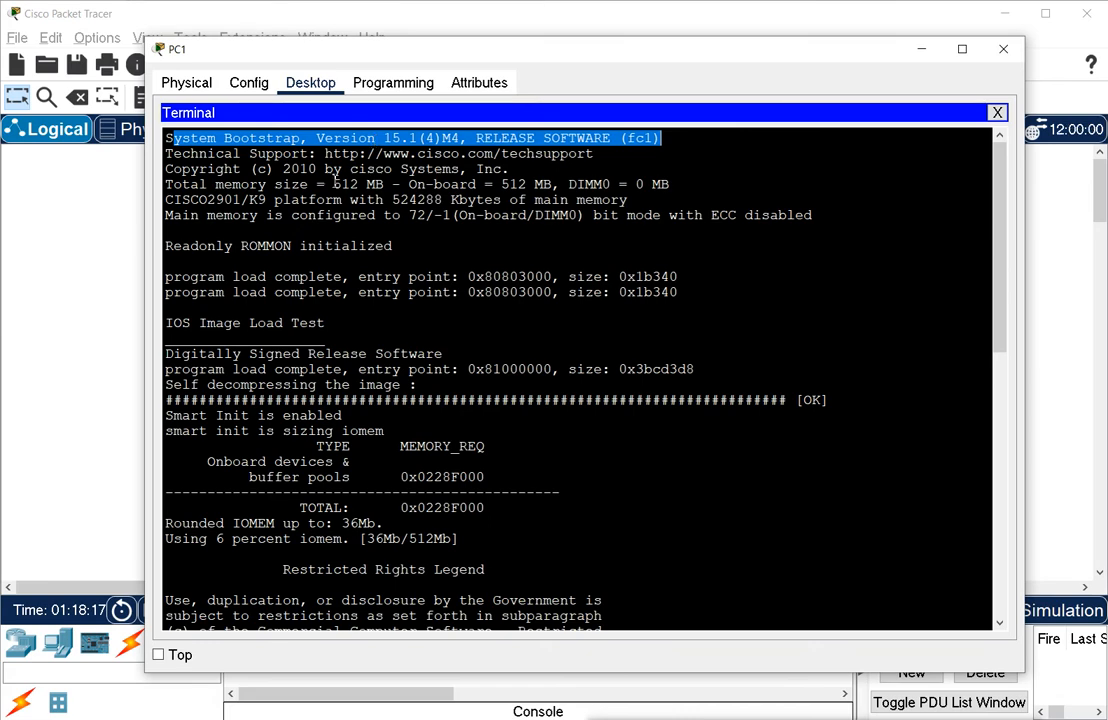
{"action": "left_click", "coordinate": [362, 245]}
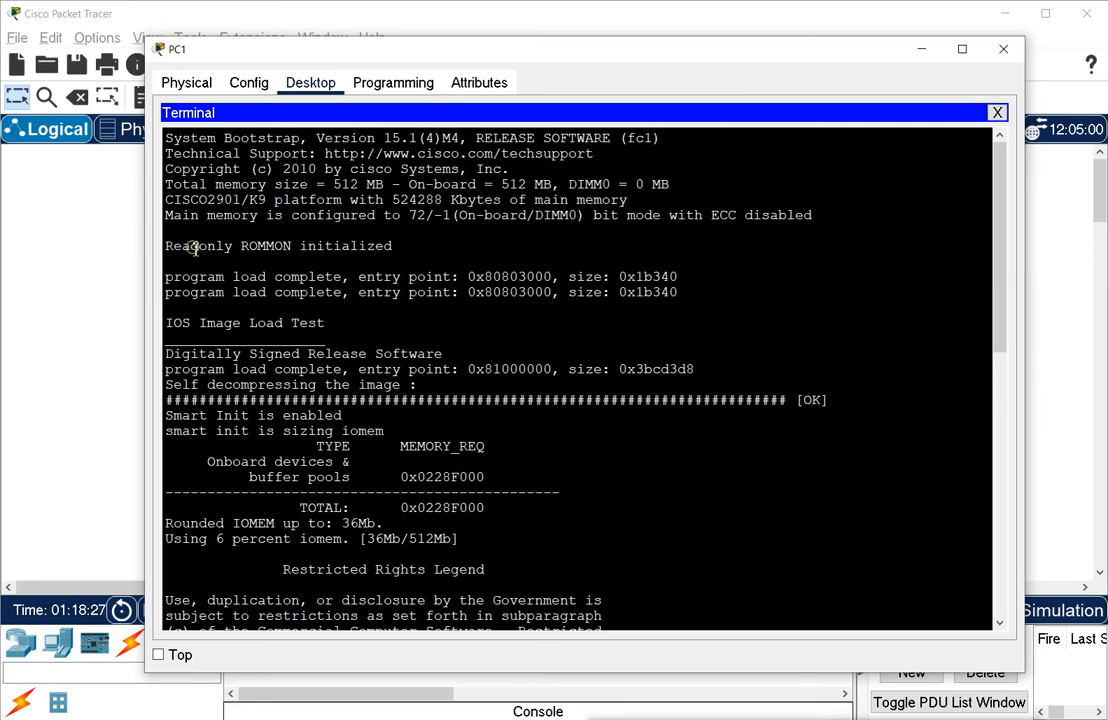
{"action": "left_click_drag", "start_coordinate": [189, 246], "coordinate": [410, 245]}
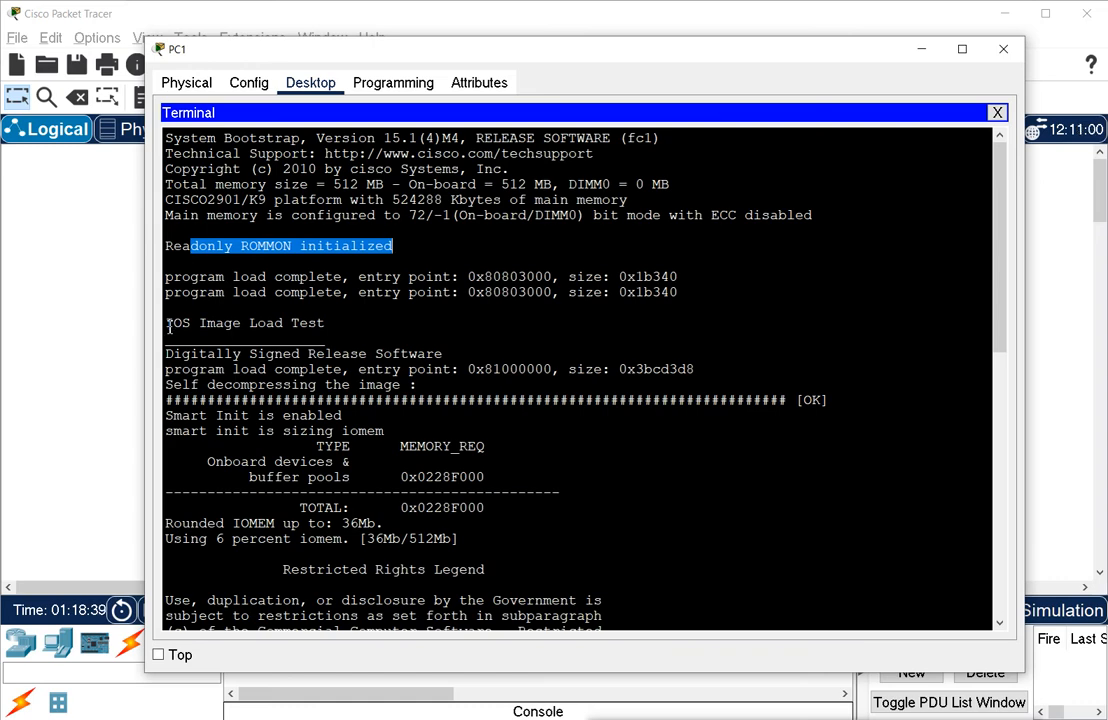
Highlight the IOS Image Load Test, image self-decompression and iomem sizing lines in the boot output to examine them.
{"action": "left_click_drag", "start_coordinate": [168, 324], "coordinate": [347, 323]}
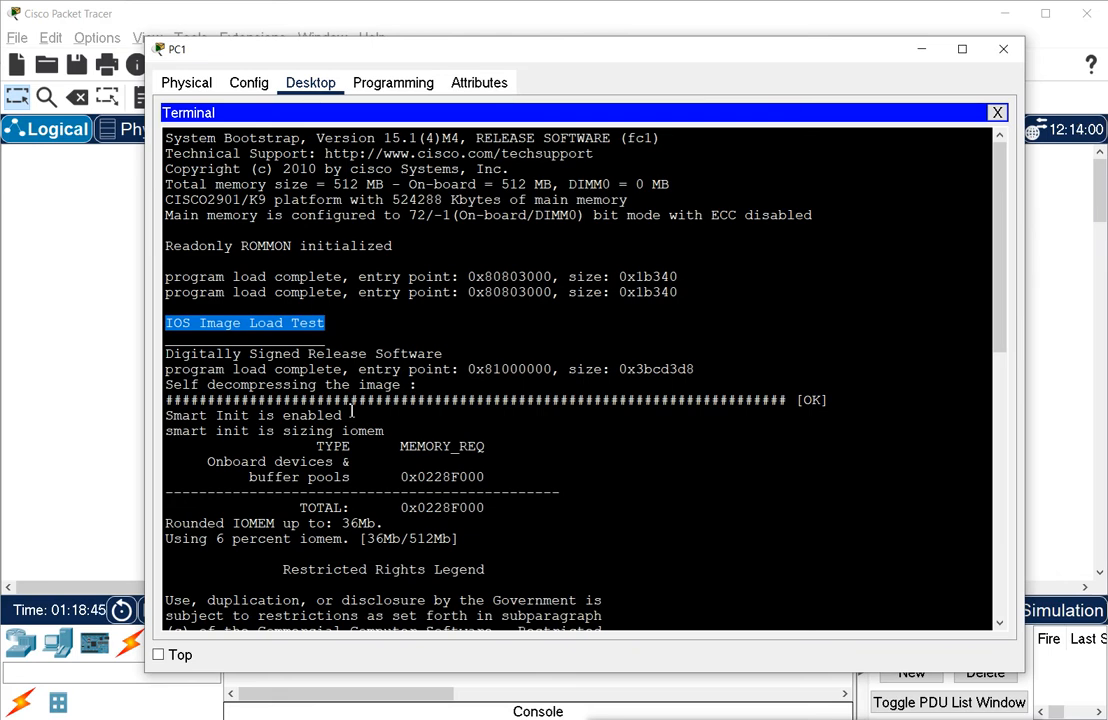
{"action": "left_click_drag", "start_coordinate": [167, 385], "coordinate": [424, 385]}
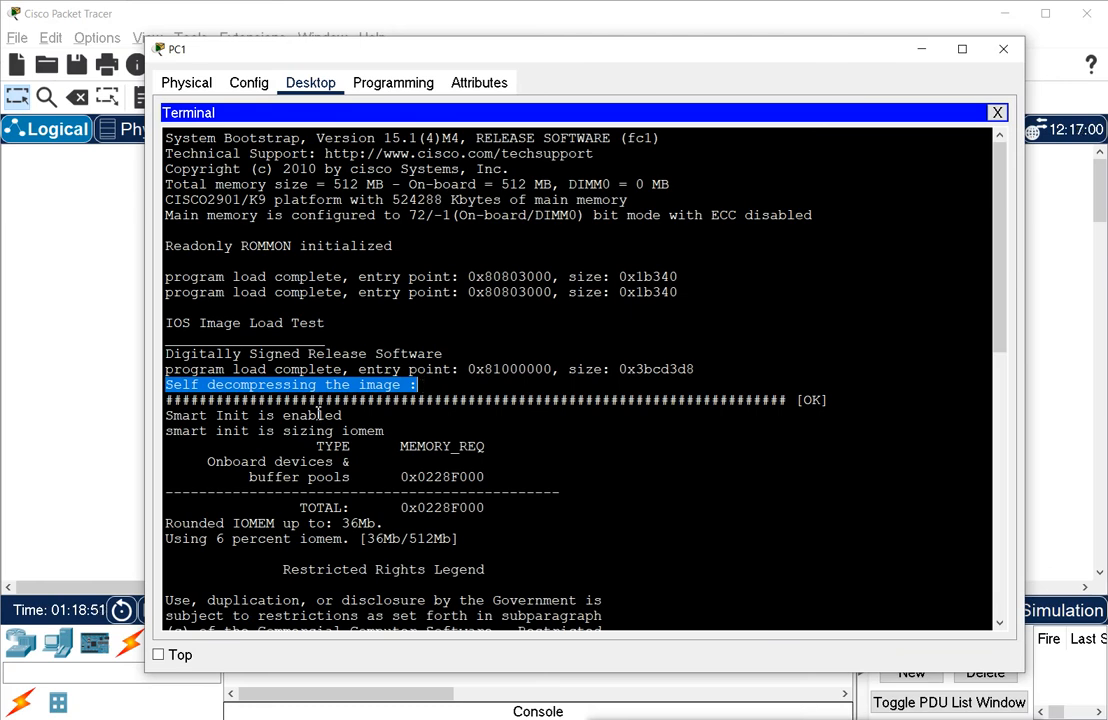
{"action": "left_click", "coordinate": [280, 400]}
{"action": "left_click_drag", "start_coordinate": [280, 400], "coordinate": [830, 400]}
{"action": "left_click_drag", "start_coordinate": [258, 431], "coordinate": [537, 507]}
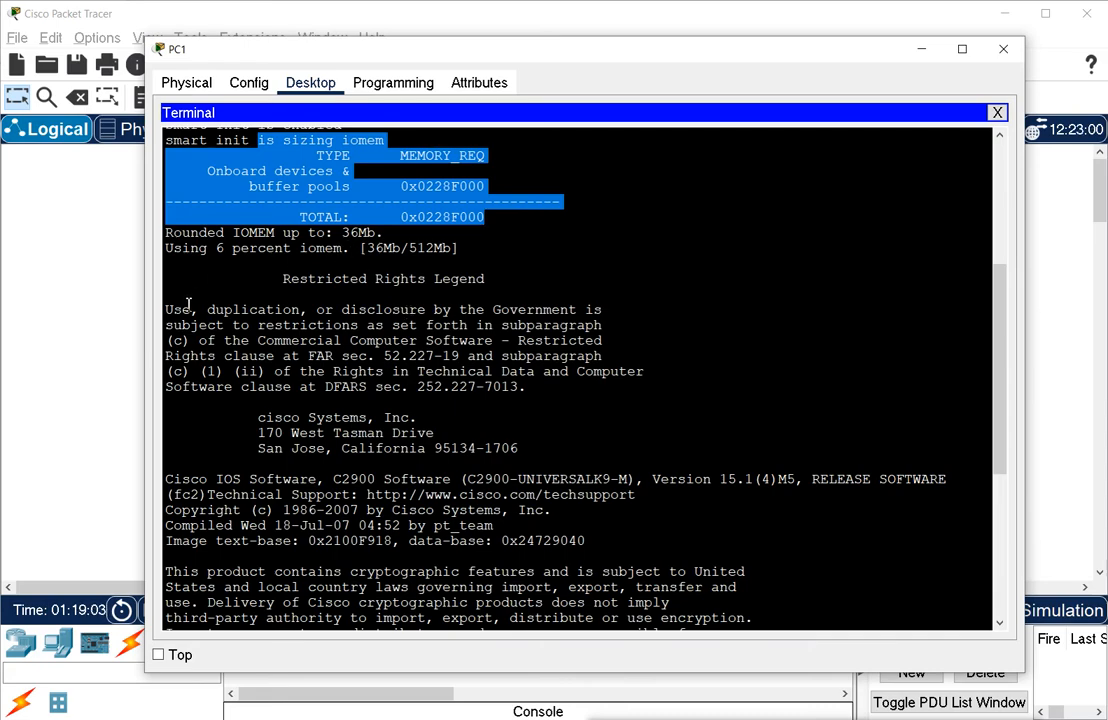
Find the Cisco IOS Software line further down the boot output and highlight its software name and version.
{"action": "scroll", "coordinate": [221, 399], "scroll_direction": "down", "scroll_amount": 7}
{"action": "scroll", "coordinate": [221, 404], "scroll_direction": "up", "scroll_amount": 3}
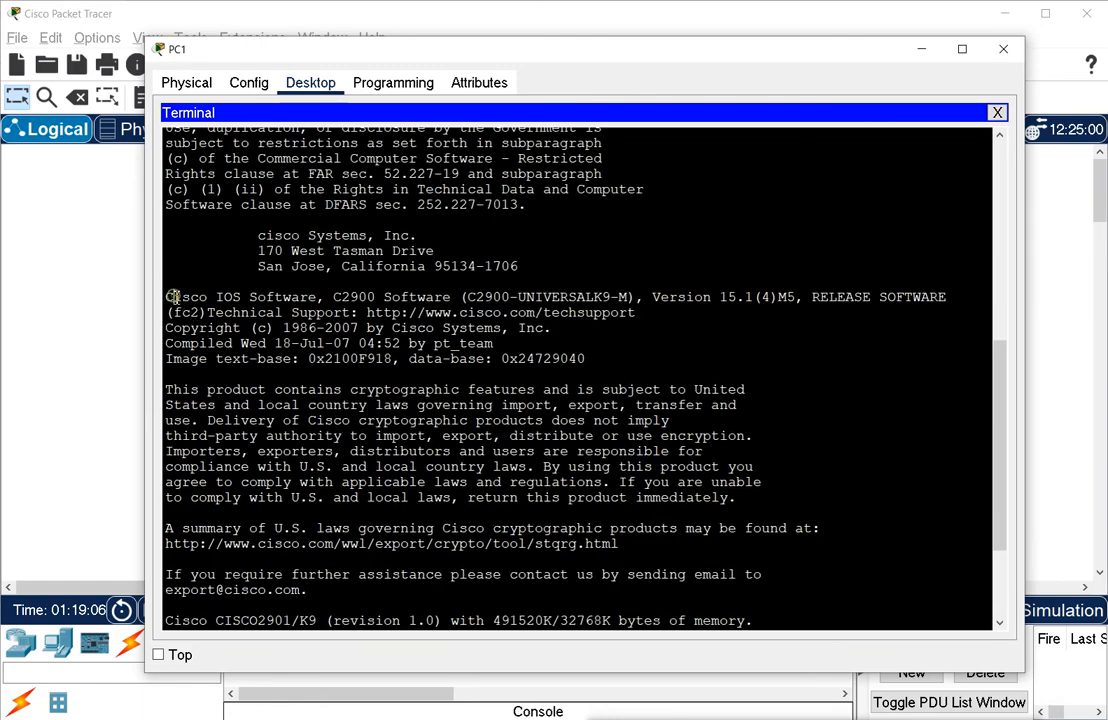
{"action": "left_click_drag", "start_coordinate": [183, 296], "coordinate": [452, 296]}
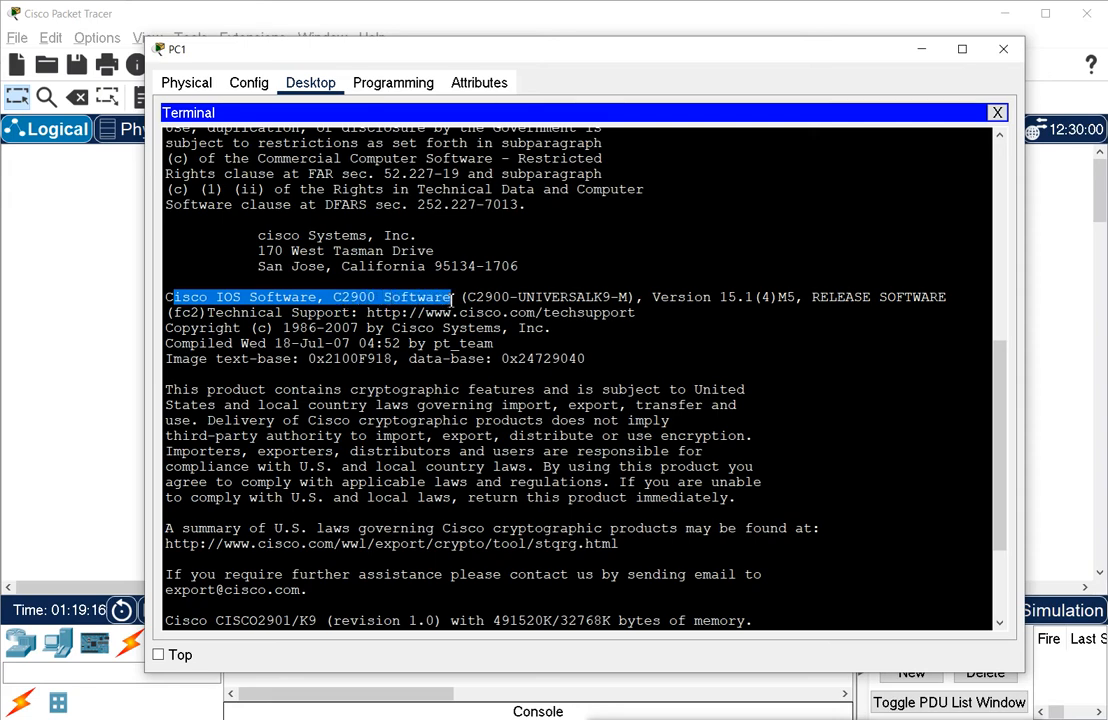
{"action": "left_click_drag", "start_coordinate": [668, 297], "coordinate": [752, 297]}
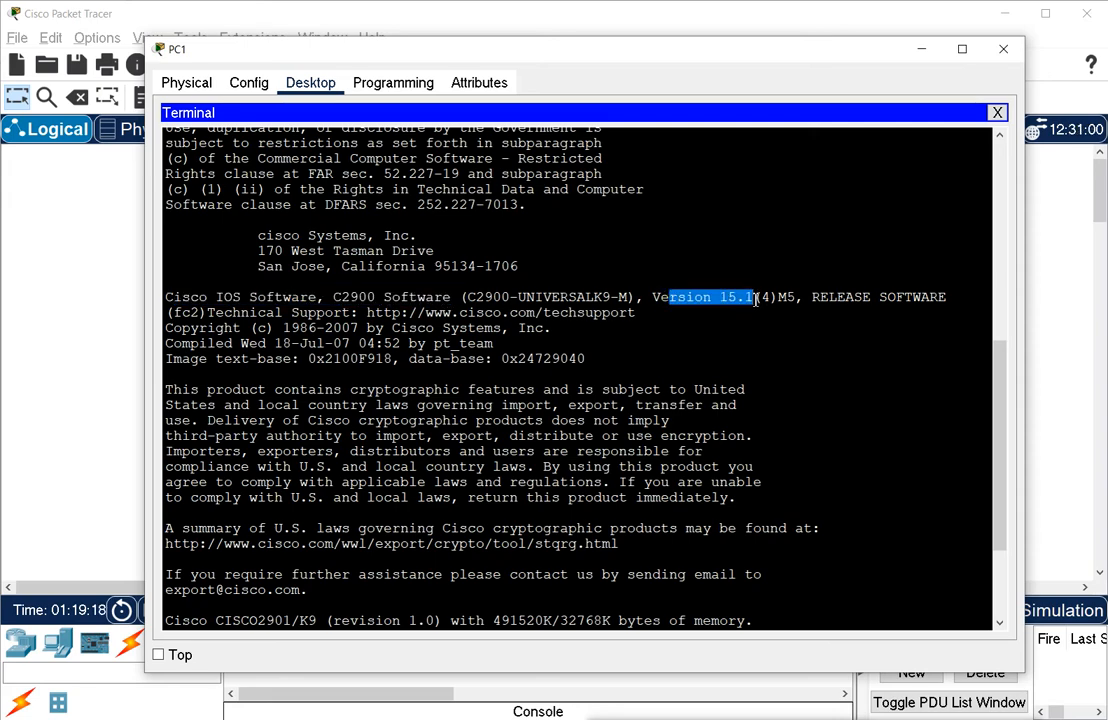
Highlight the support and image details, the cryptographic notice and the hardware summary in the boot output to examine them.
{"action": "left_click_drag", "start_coordinate": [232, 312], "coordinate": [600, 358]}
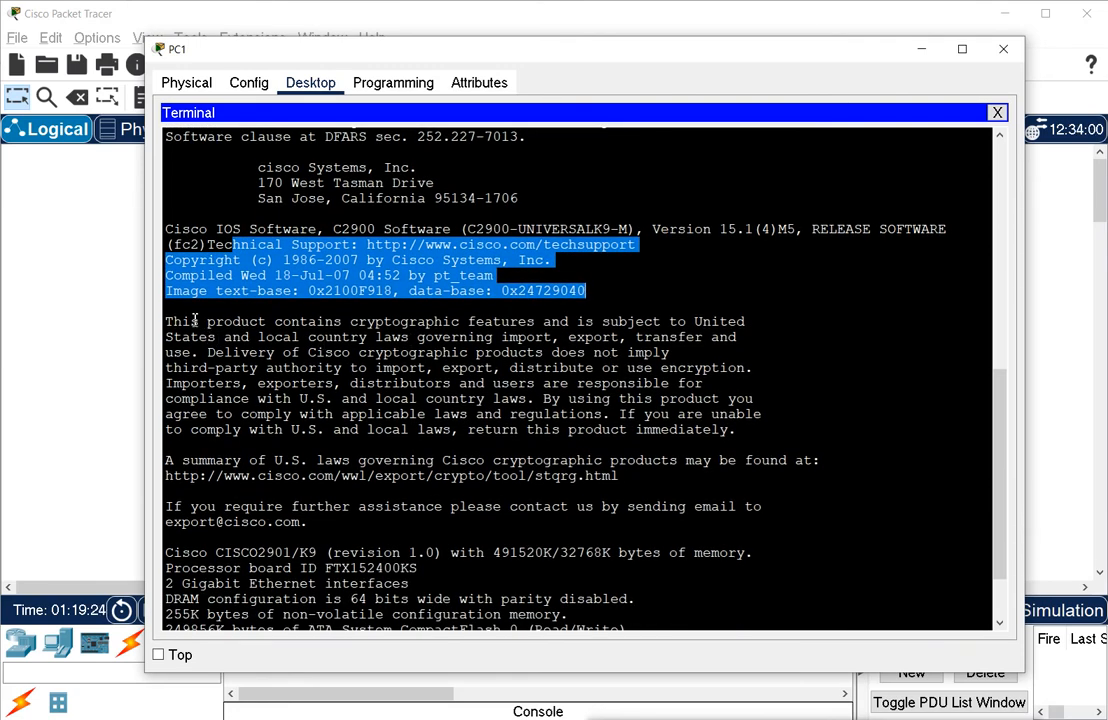
{"action": "left_click_drag", "start_coordinate": [195, 320], "coordinate": [789, 461]}
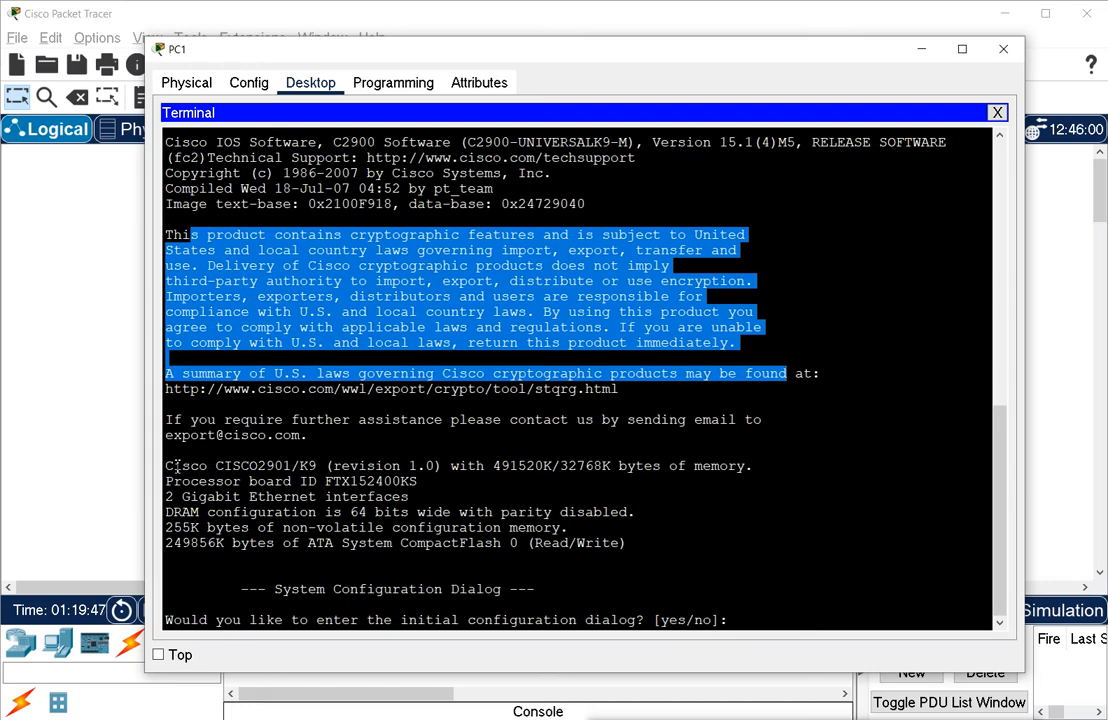
{"action": "left_click_drag", "start_coordinate": [168, 466], "coordinate": [654, 543]}
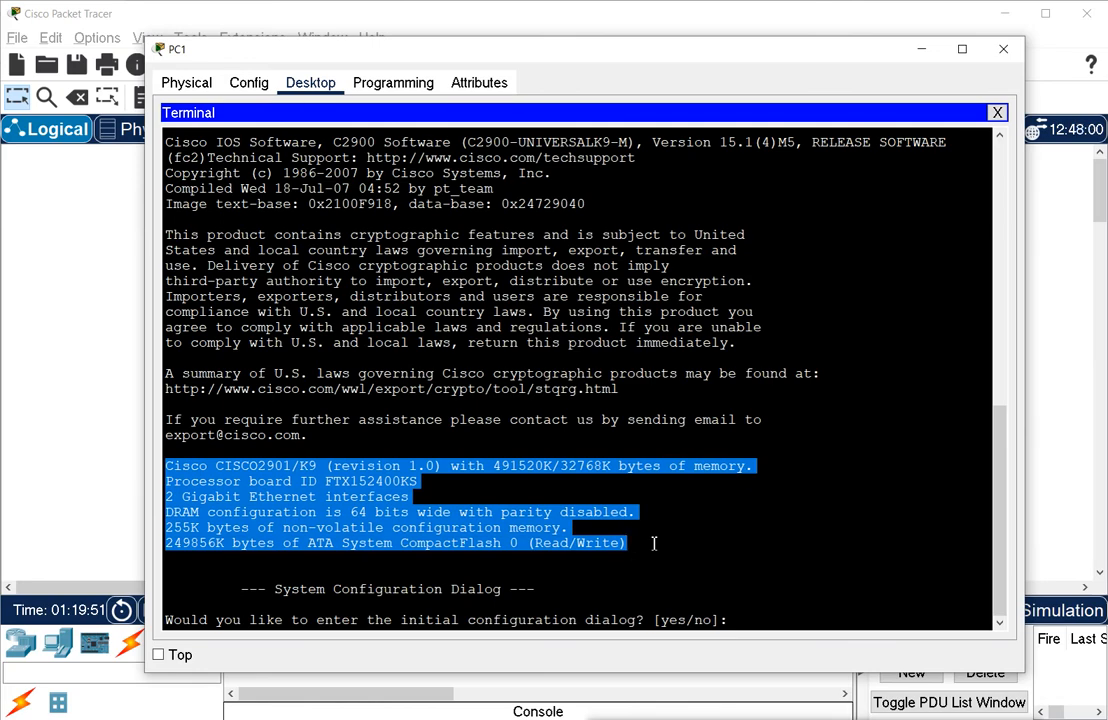
{"action": "left_click", "coordinate": [311, 527]}
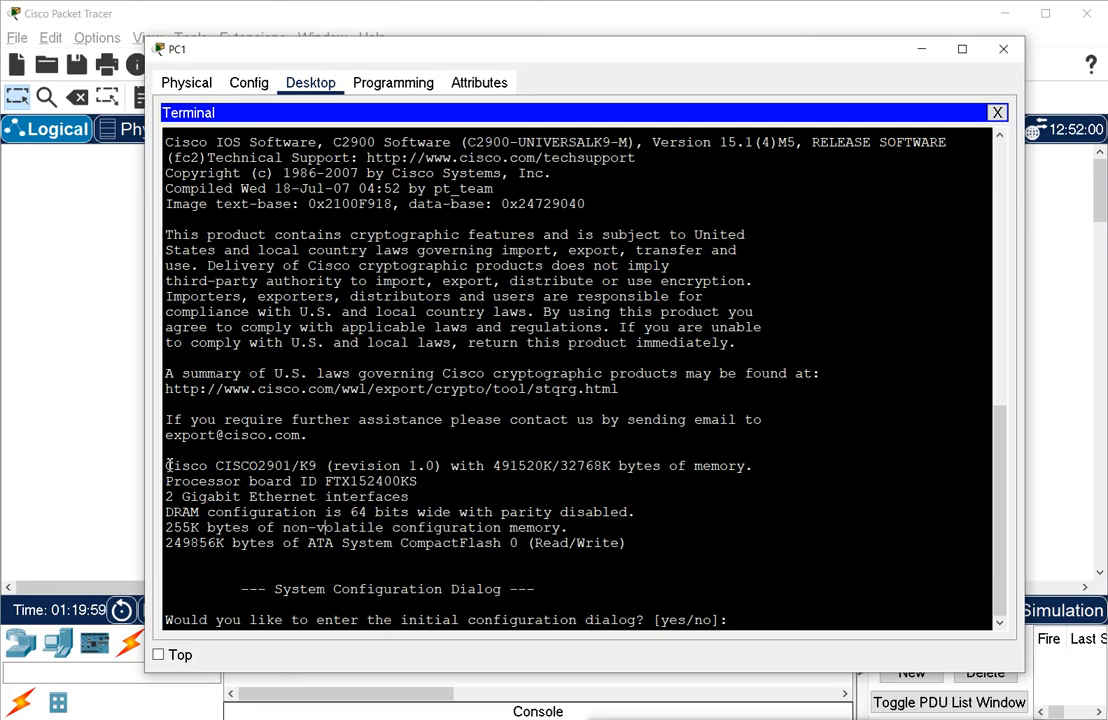
Highlight each hardware line to examine the model and memory, processor board ID, Gigabit Ethernet interfaces, DRAM, non-volatile memory and CompactFlash.
{"action": "left_click_drag", "start_coordinate": [181, 465], "coordinate": [756, 466]}
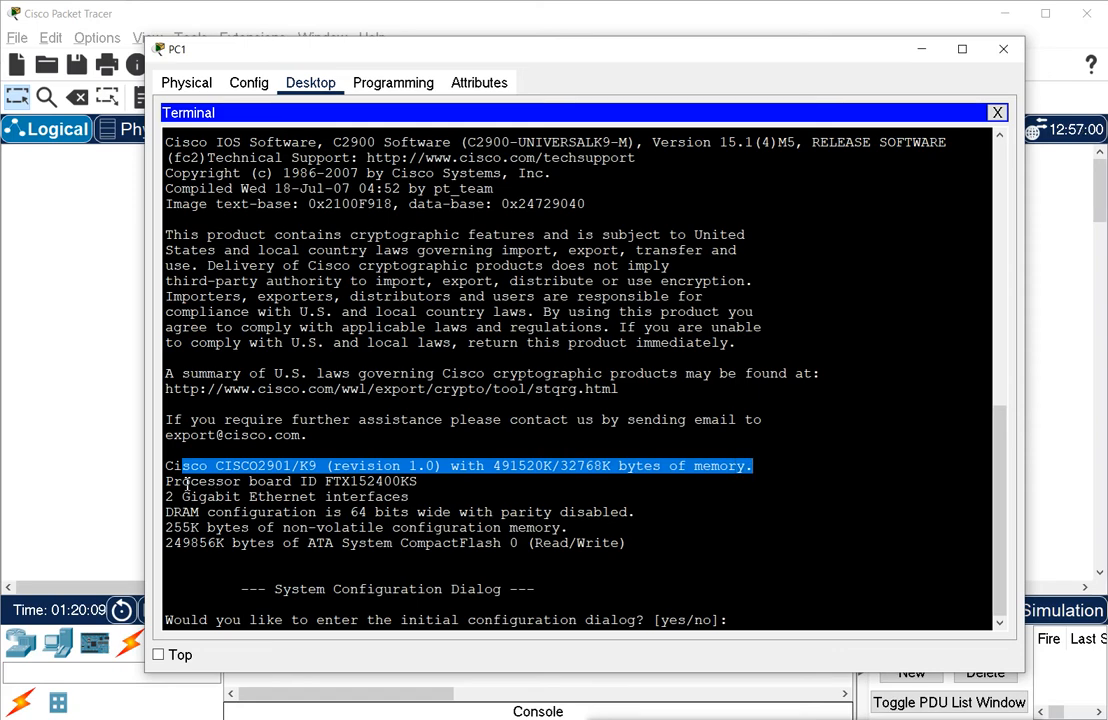
{"action": "left_click_drag", "start_coordinate": [181, 481], "coordinate": [416, 484]}
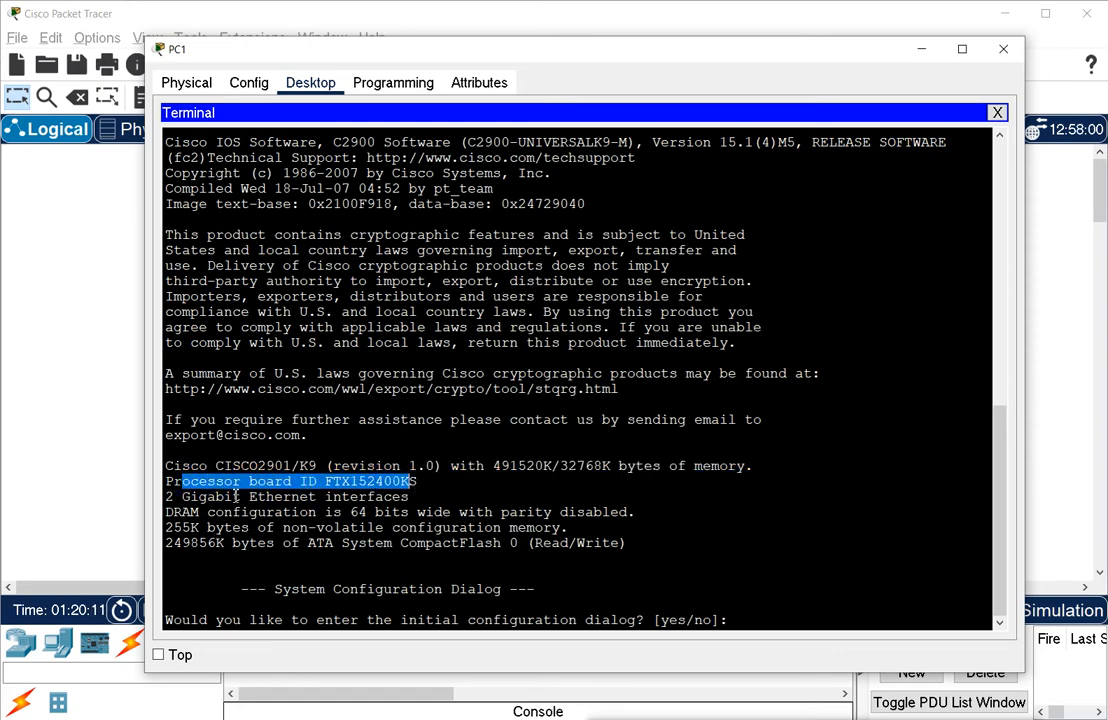
{"action": "left_click_drag", "start_coordinate": [165, 497], "coordinate": [421, 497]}
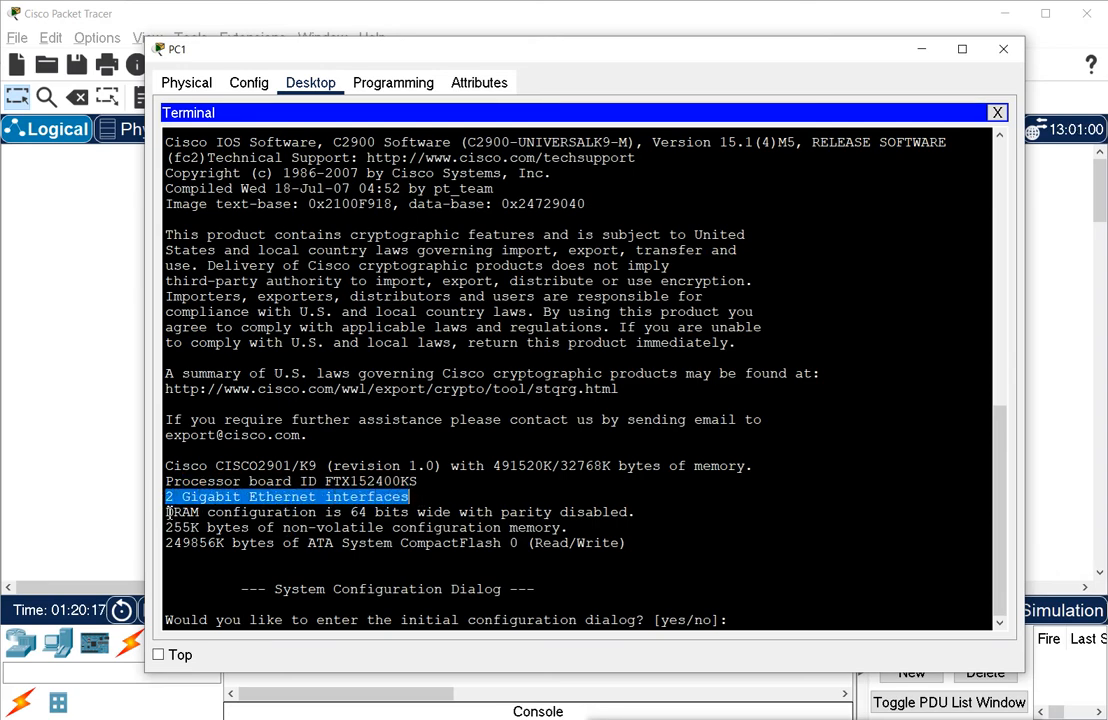
{"action": "left_click_drag", "start_coordinate": [169, 512], "coordinate": [638, 513]}
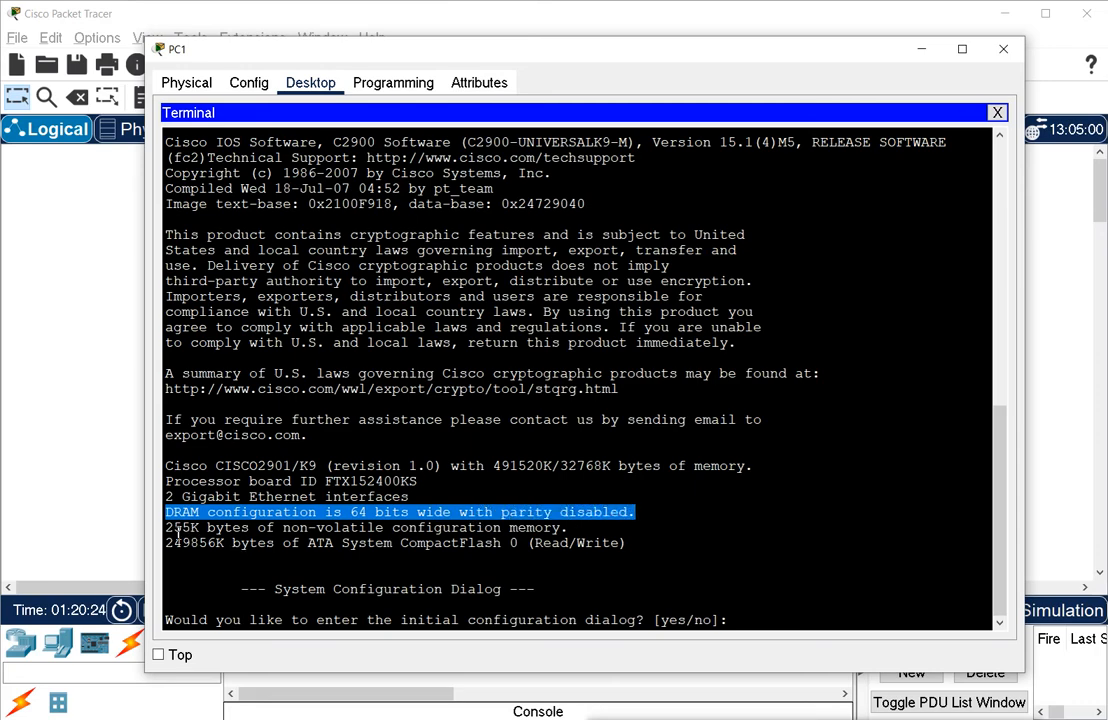
{"action": "left_click_drag", "start_coordinate": [166, 527], "coordinate": [563, 527]}
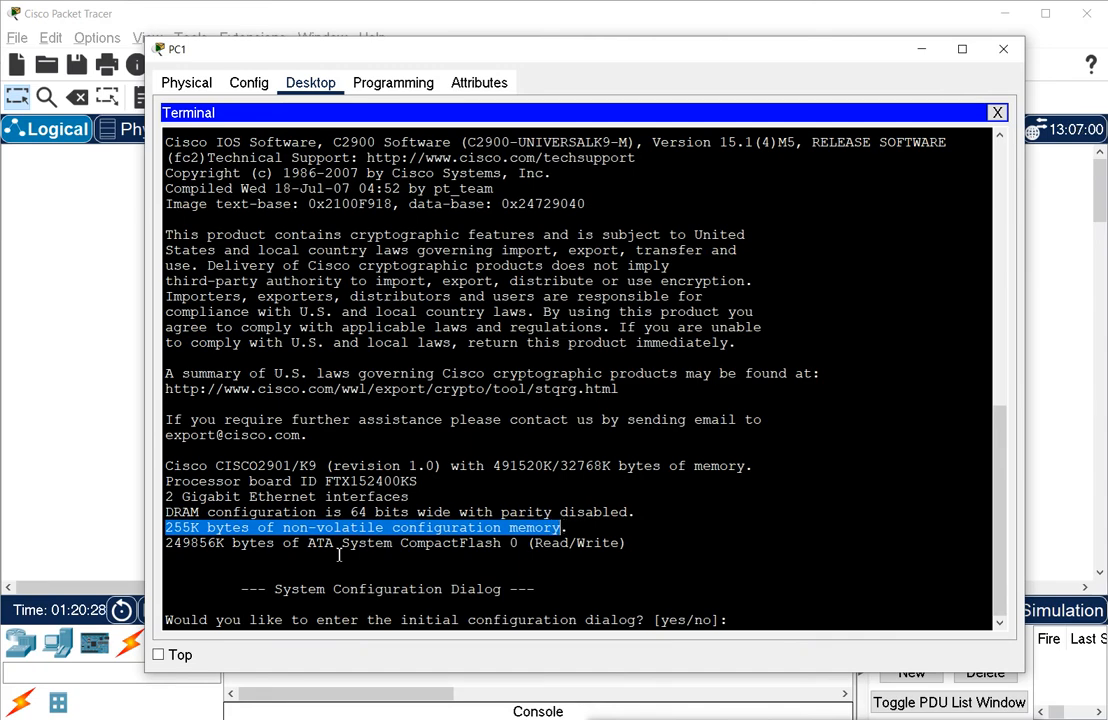
{"action": "left_click_drag", "start_coordinate": [166, 542], "coordinate": [425, 544]}
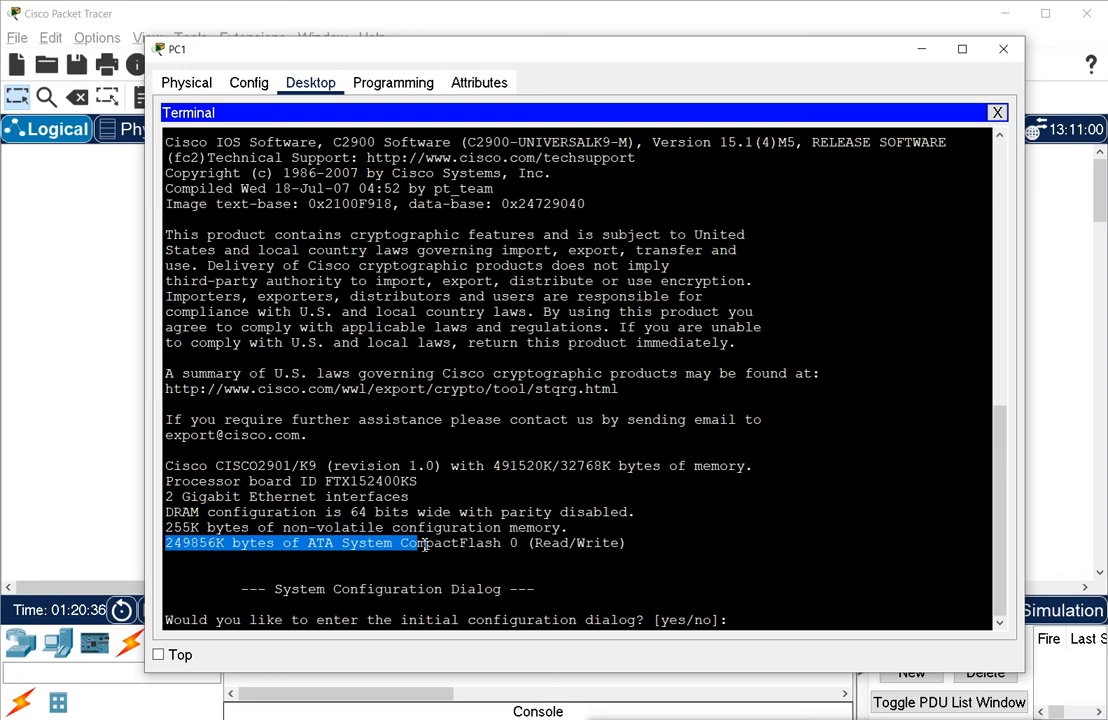
{"action": "left_click_drag", "start_coordinate": [425, 544], "coordinate": [331, 556]}
{"action": "left_click_drag", "start_coordinate": [218, 541], "coordinate": [630, 544]}
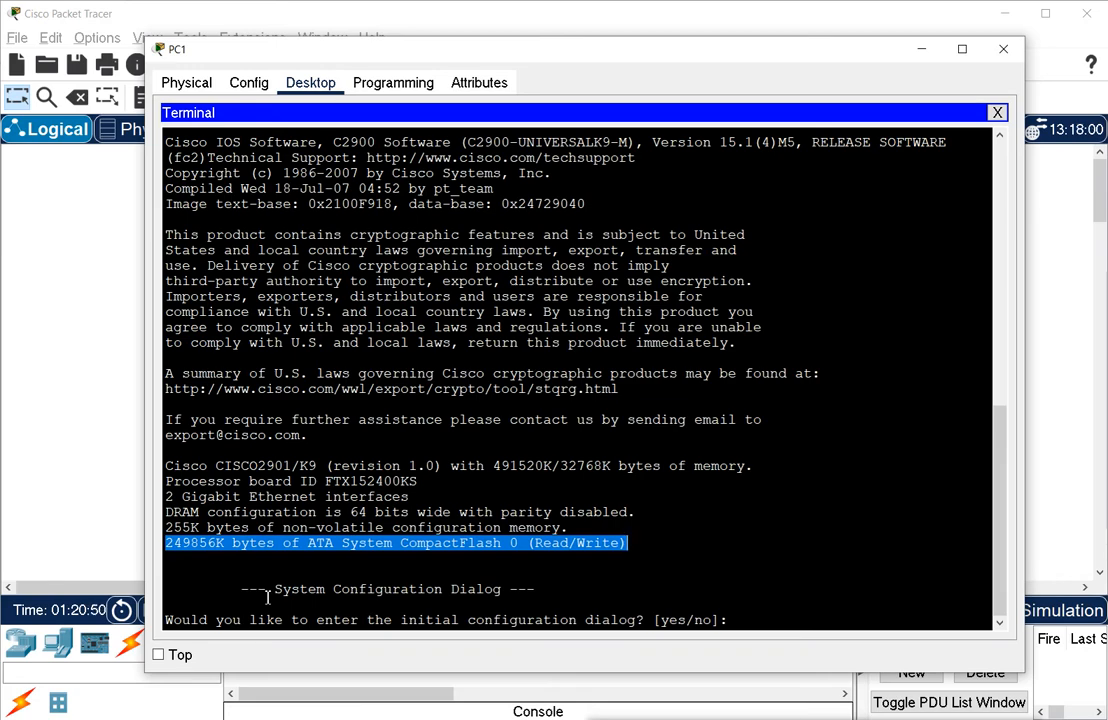
Answer yes to entering the initial configuration dialog and yes to basic management setup.
{"action": "left_click", "coordinate": [606, 698]}
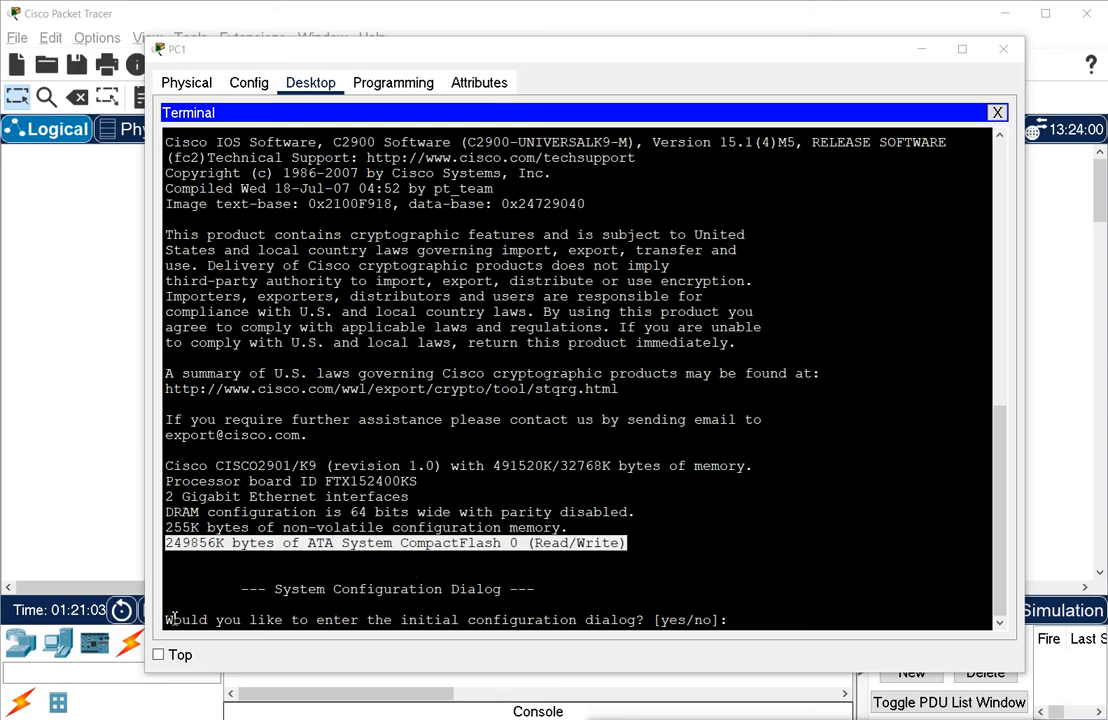
{"action": "left_click_drag", "start_coordinate": [172, 622], "coordinate": [743, 619]}
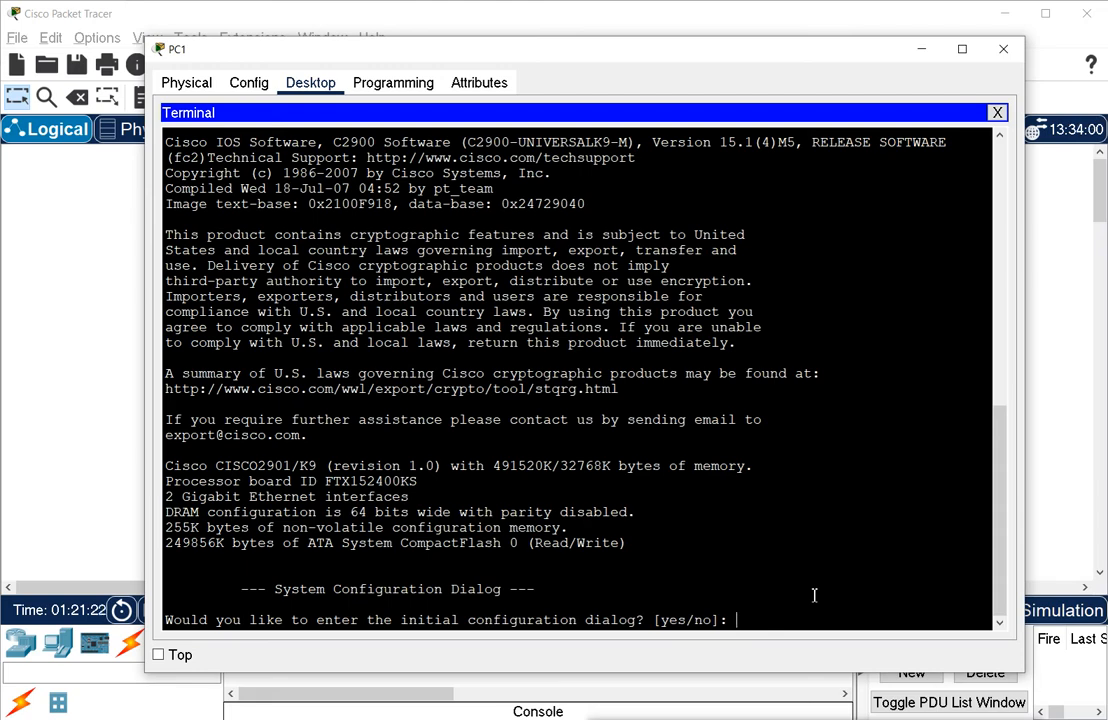
{"action": "type", "text": "yes"}
{"action": "key", "text": "Return"}
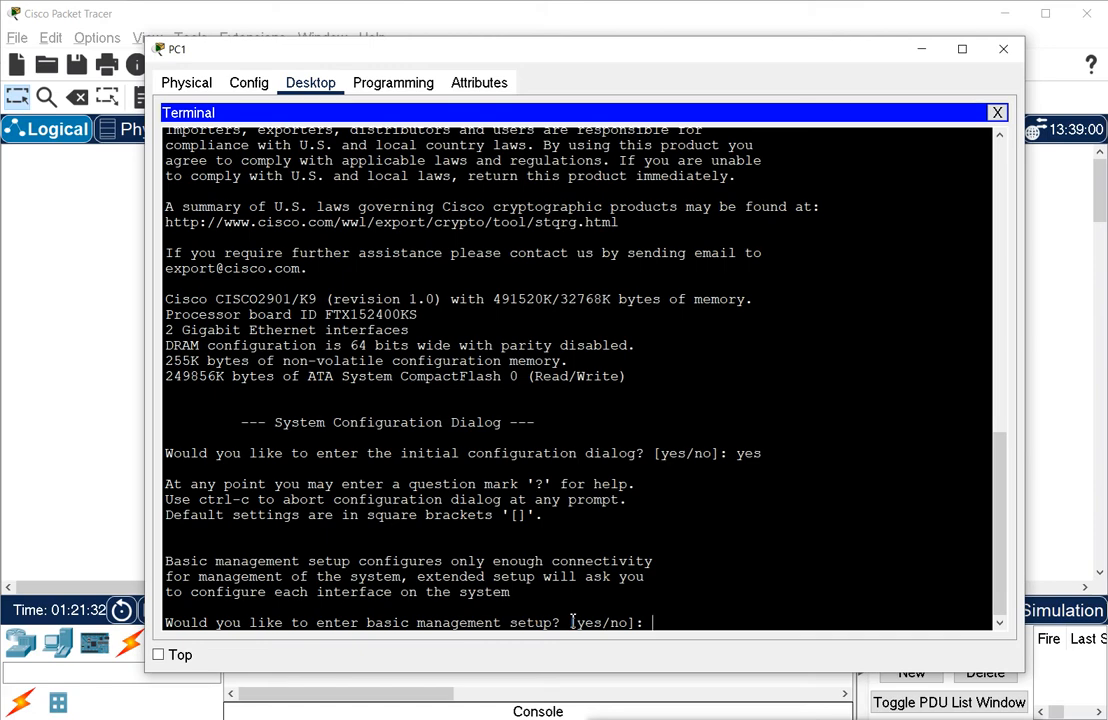
{"action": "type", "text": "yes"}
{"action": "key", "text": "Return"}
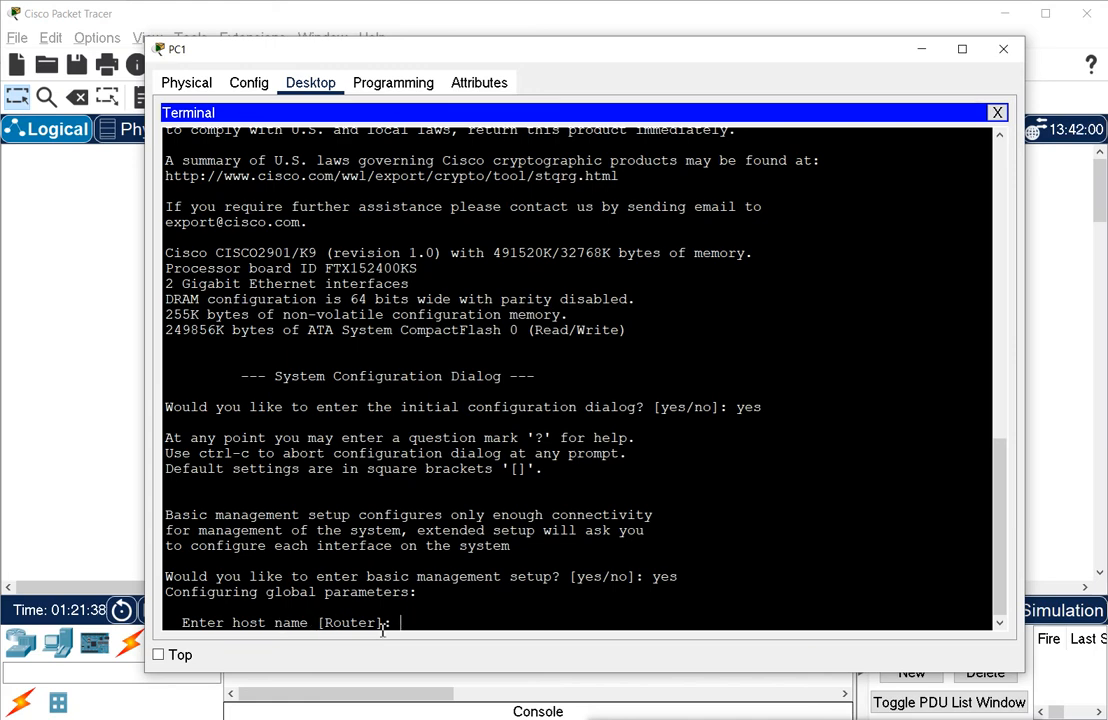
Enter mumbai as the router's host name in the basic management setup.
{"action": "left_click_drag", "start_coordinate": [323, 622], "coordinate": [377, 622]}
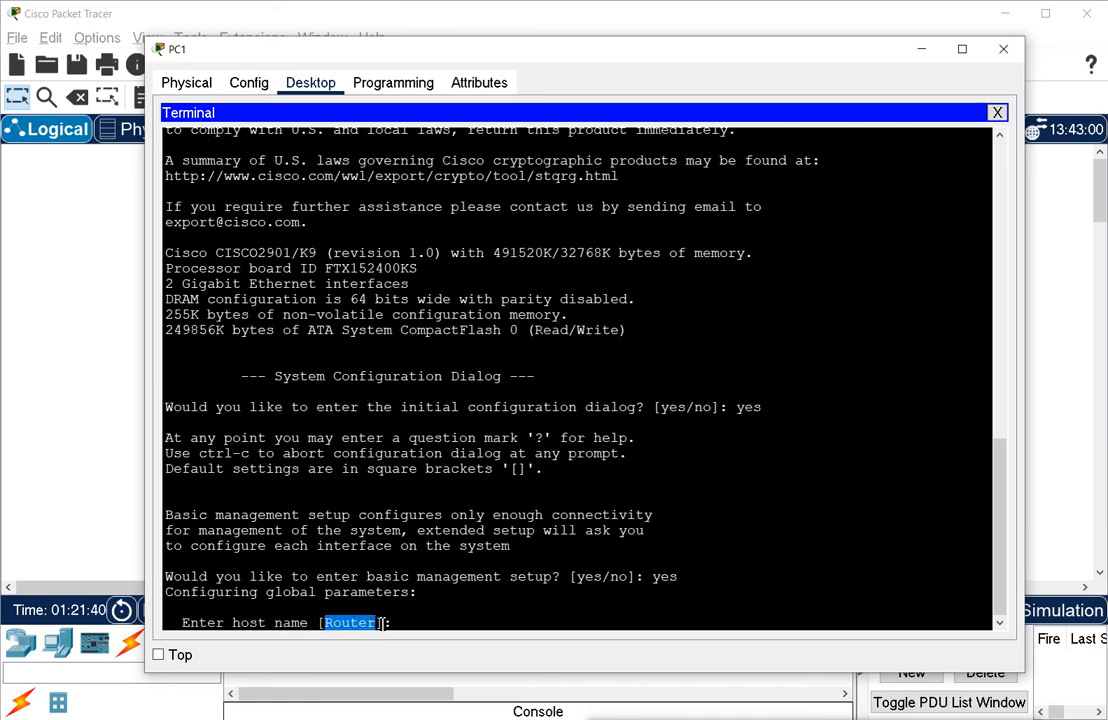
{"action": "left_click", "coordinate": [421, 622]}
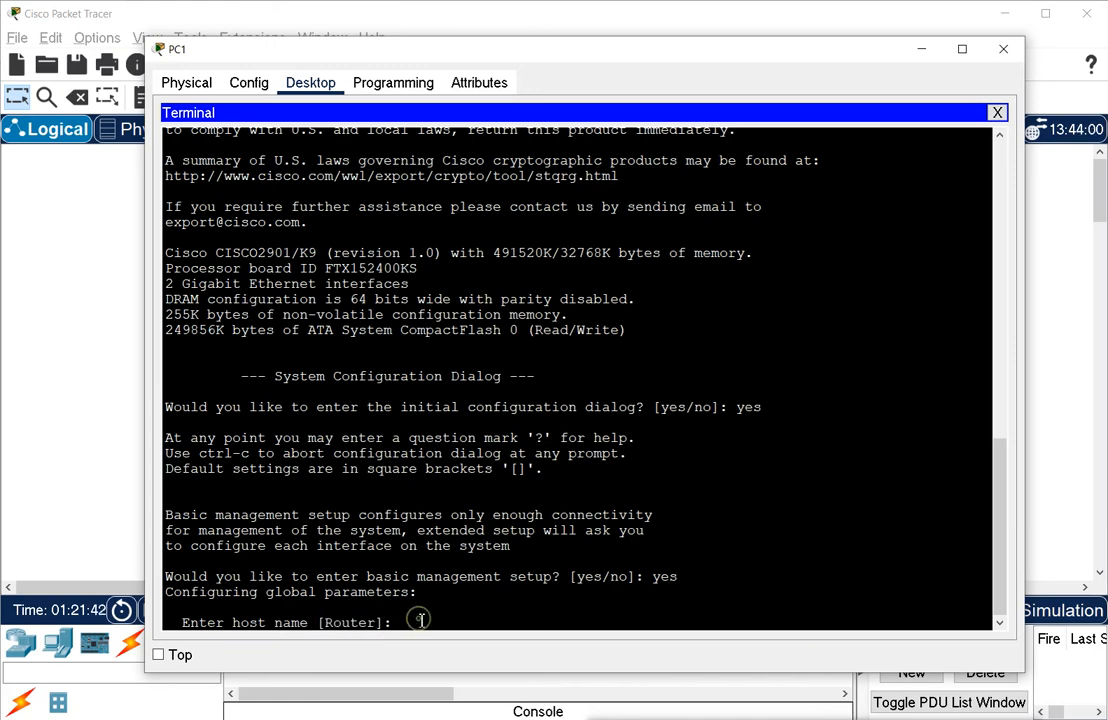
{"action": "type", "text": "munbai"}
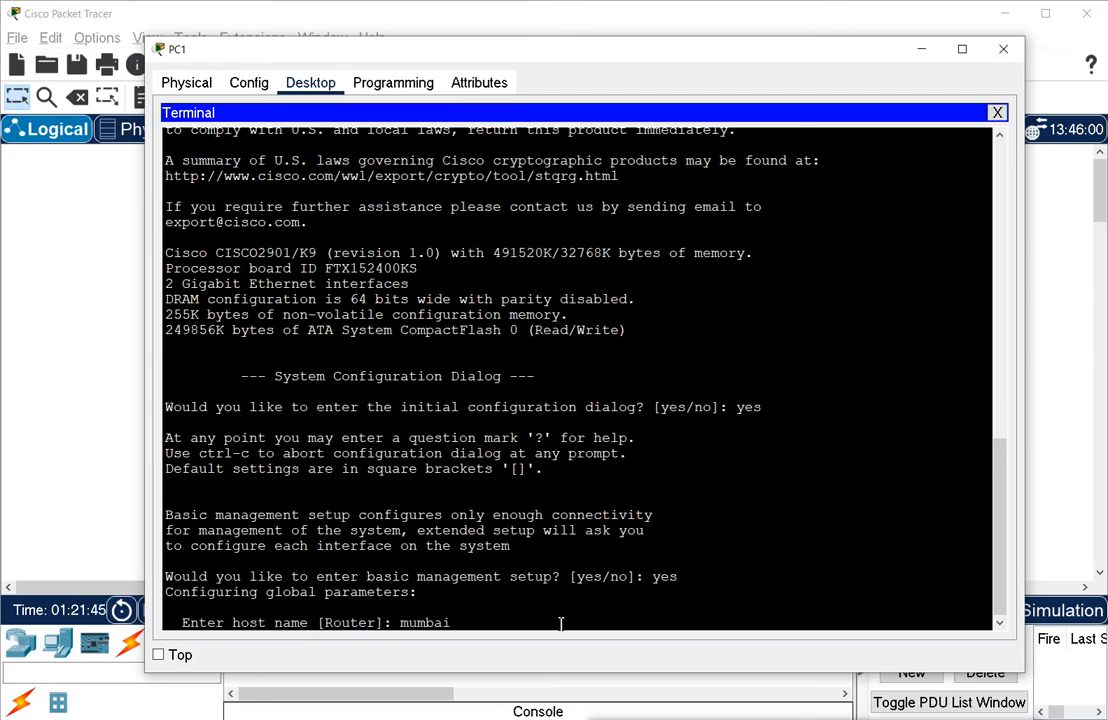
{"action": "key", "text": "Return"}
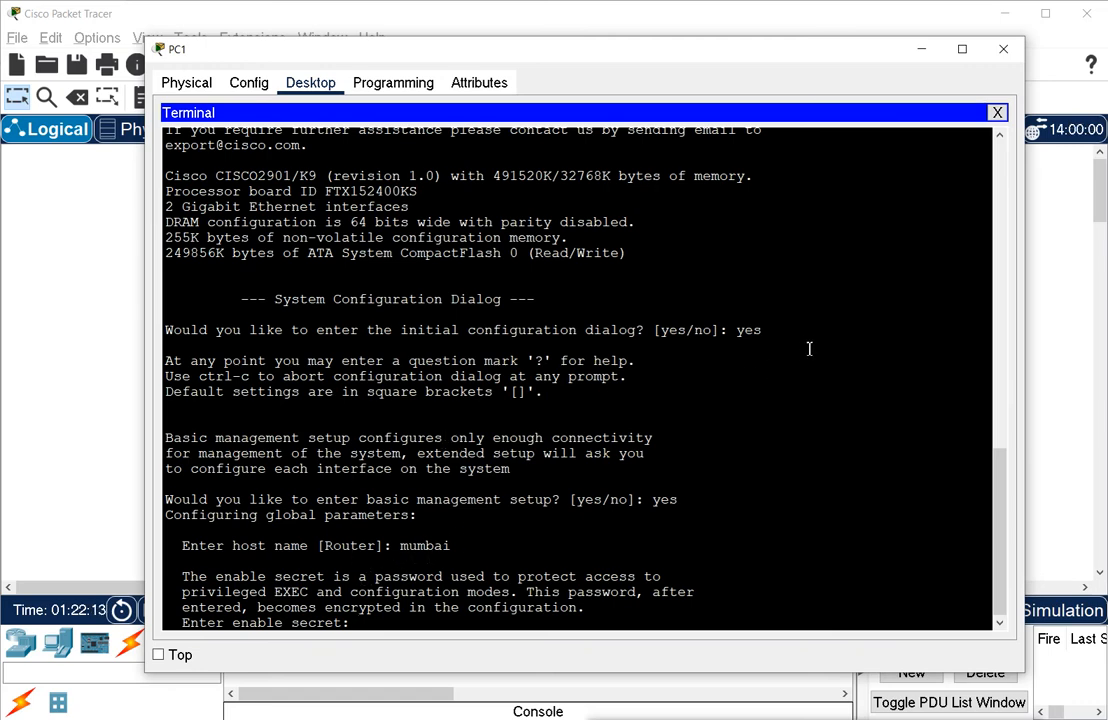
Review the initial dialog question and the entered host name, and abort the configuration dialog at the enable secret prompt.
{"action": "double_click", "coordinate": [748, 331]}
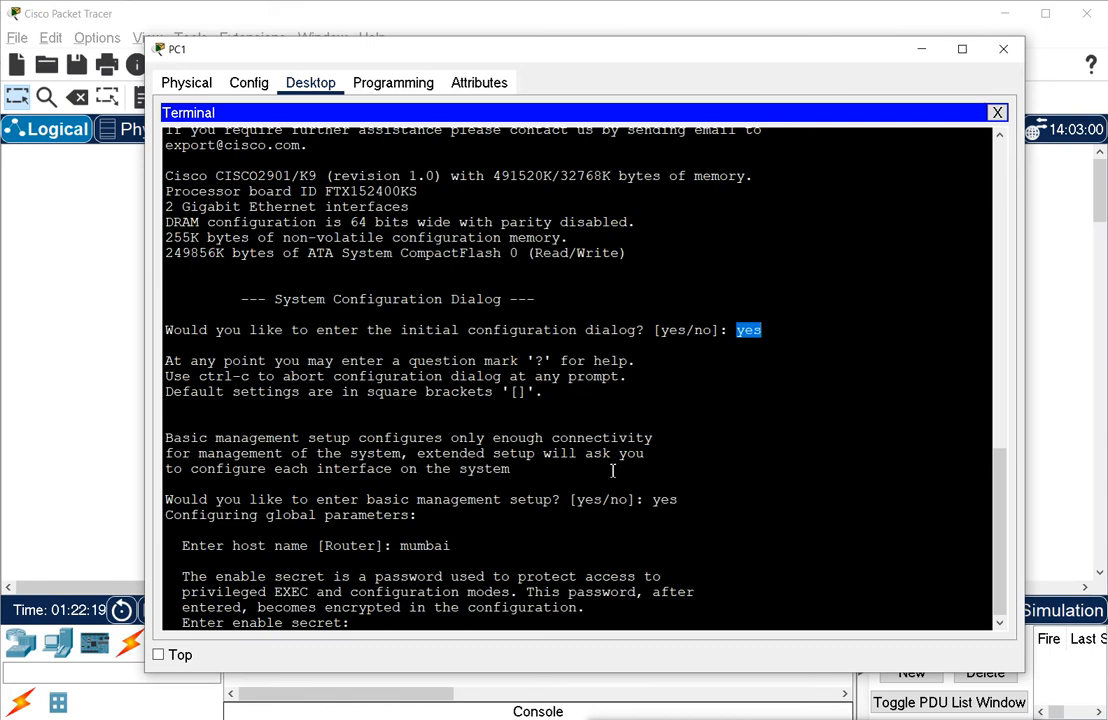
{"action": "left_click", "coordinate": [772, 332]}
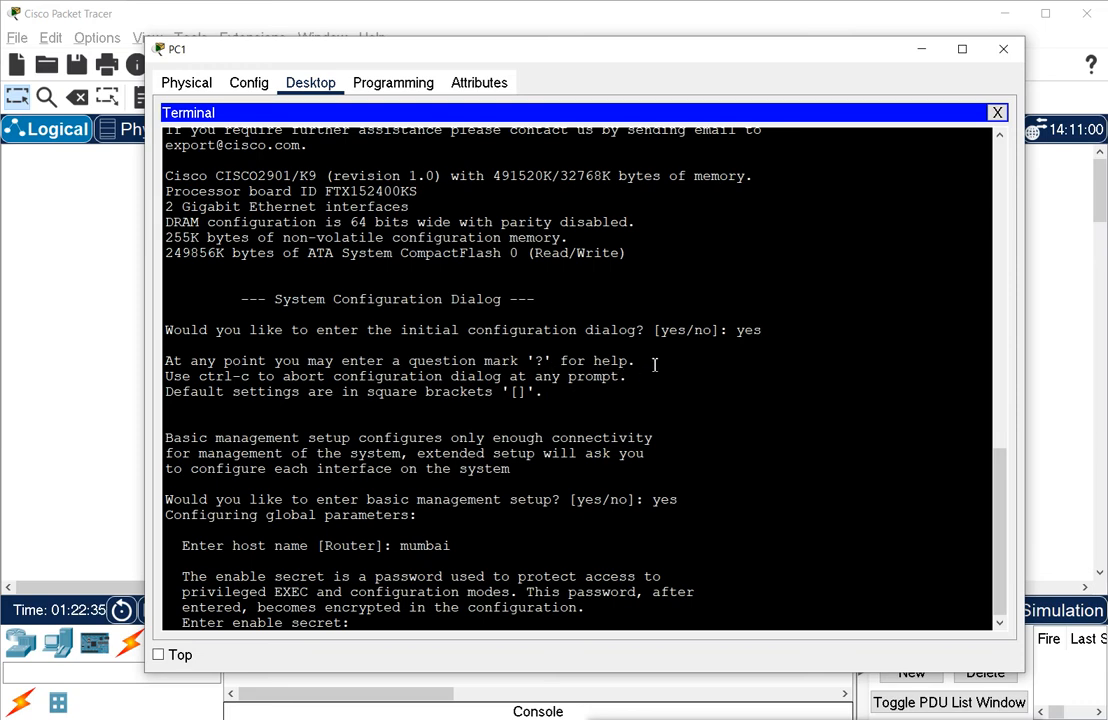
{"action": "left_click_drag", "start_coordinate": [165, 330], "coordinate": [718, 330]}
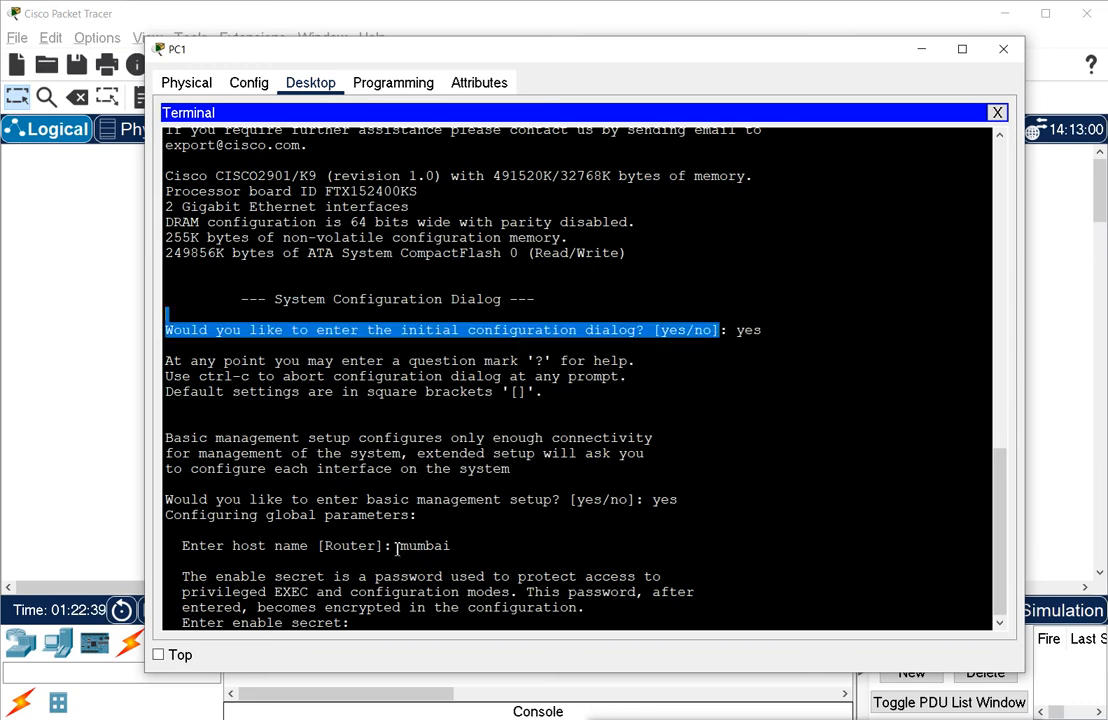
{"action": "left_click_drag", "start_coordinate": [398, 546], "coordinate": [465, 554]}
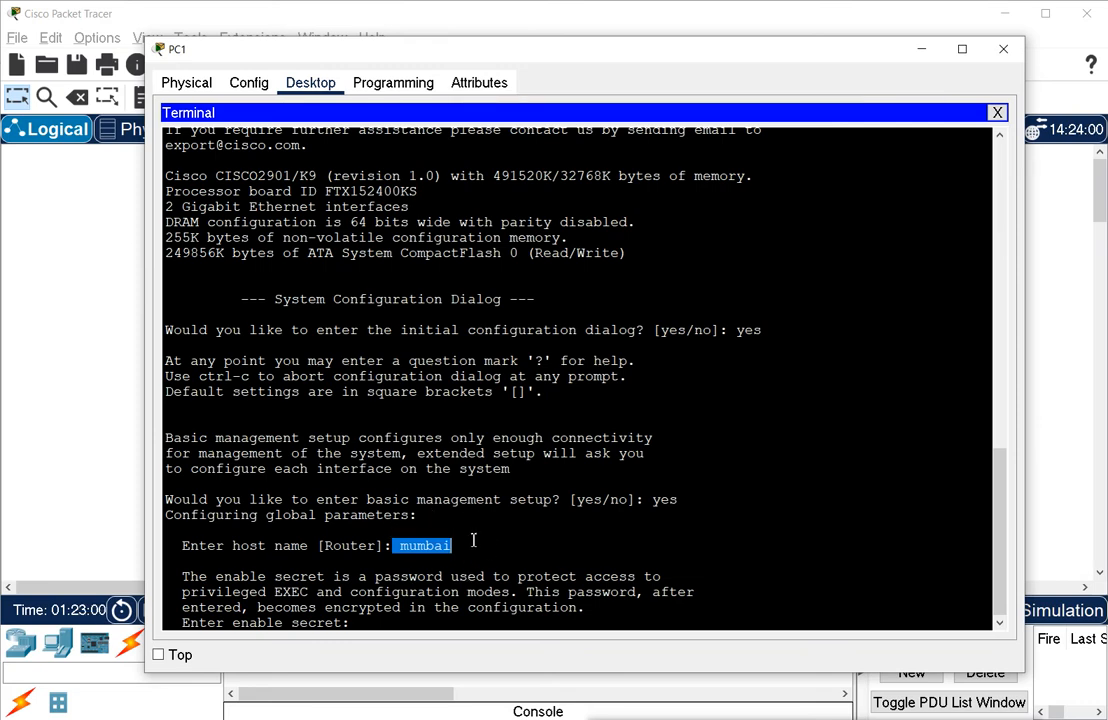
{"action": "left_click", "coordinate": [701, 591]}
{"action": "key", "text": "ctrl+c"}
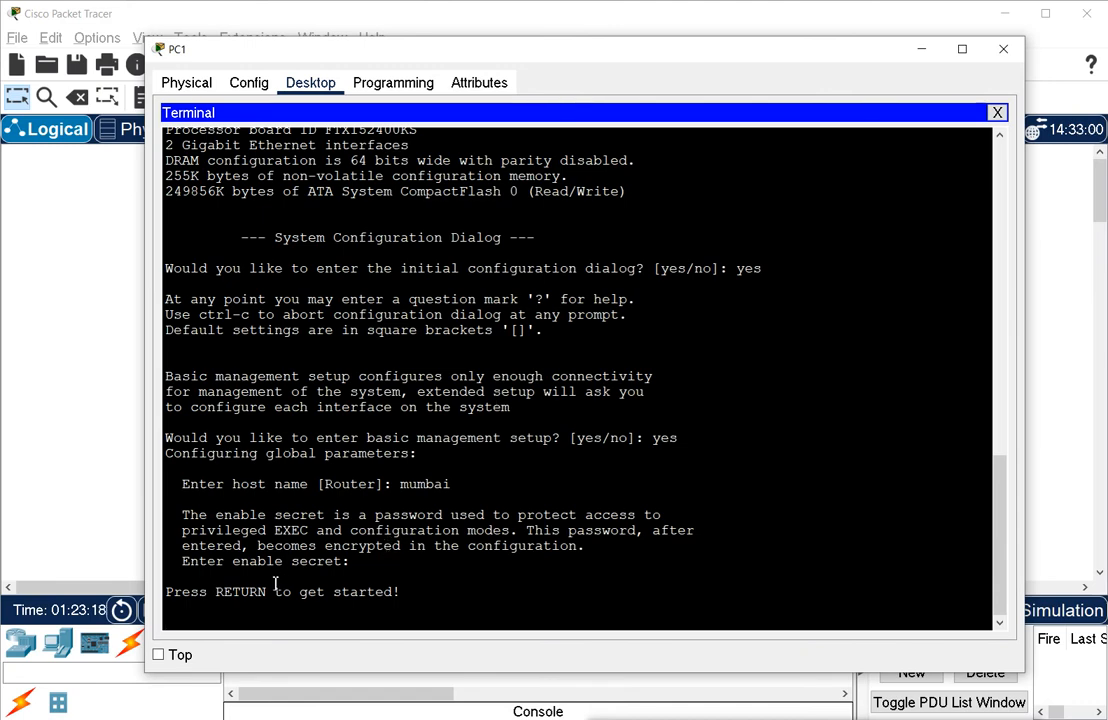
Highlight the get-started message and start the router's command-line session.
{"action": "left_click_drag", "start_coordinate": [172, 593], "coordinate": [402, 592]}
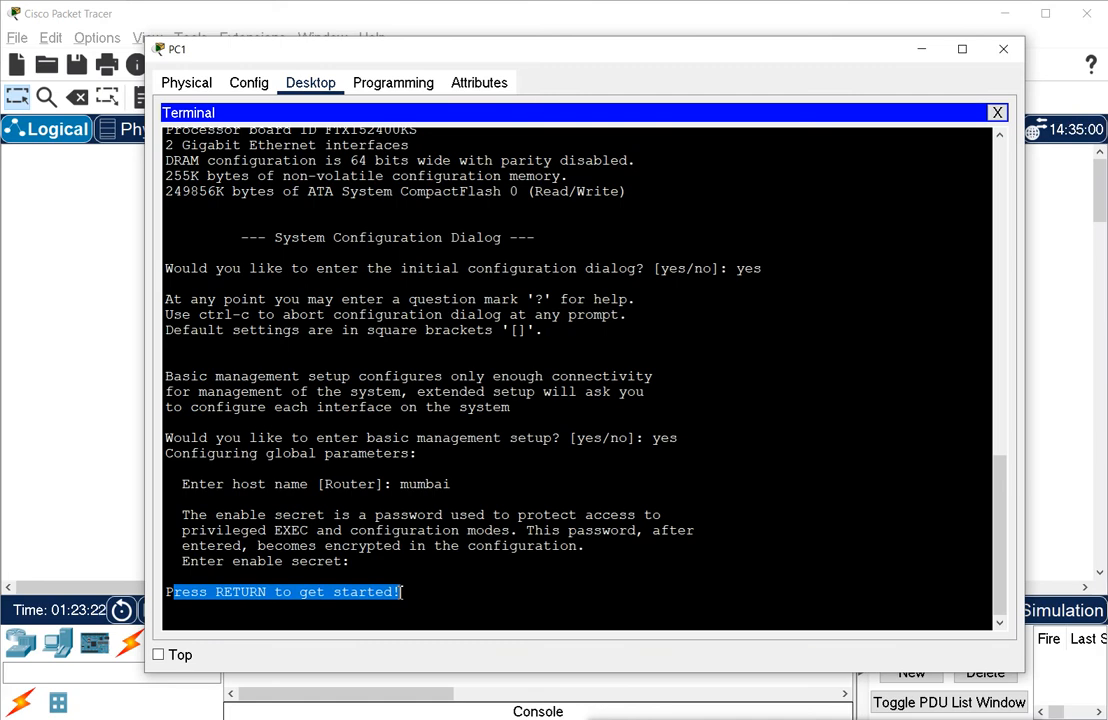
{"action": "left_click", "coordinate": [399, 592]}
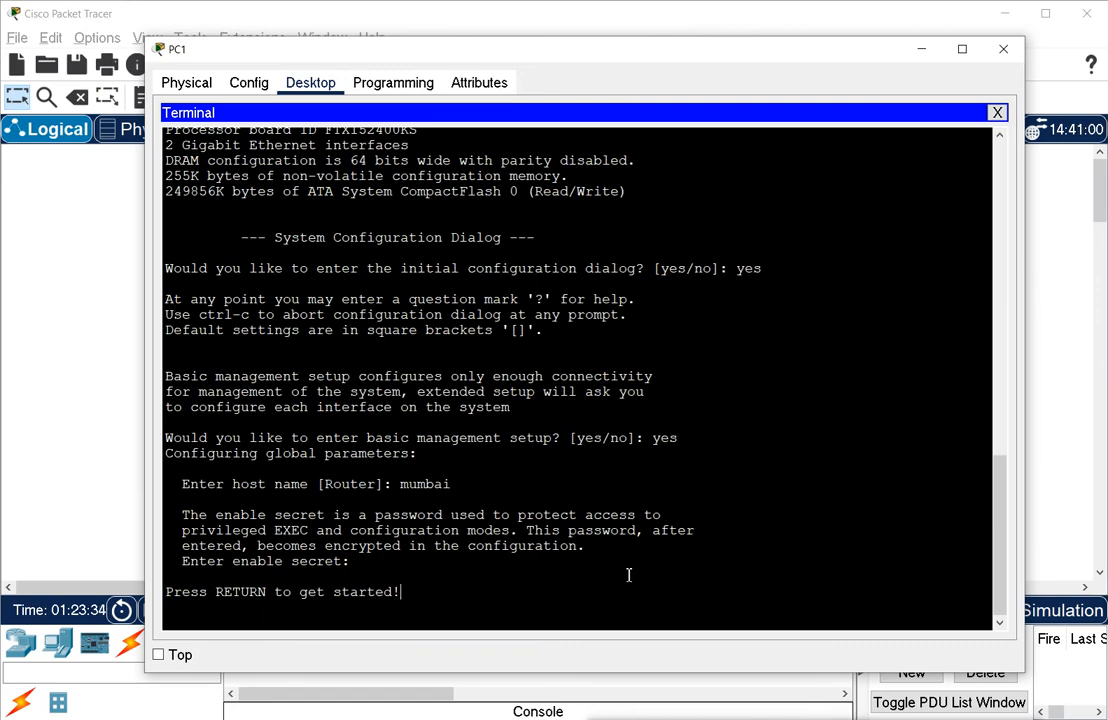
{"action": "key", "text": "Return"}
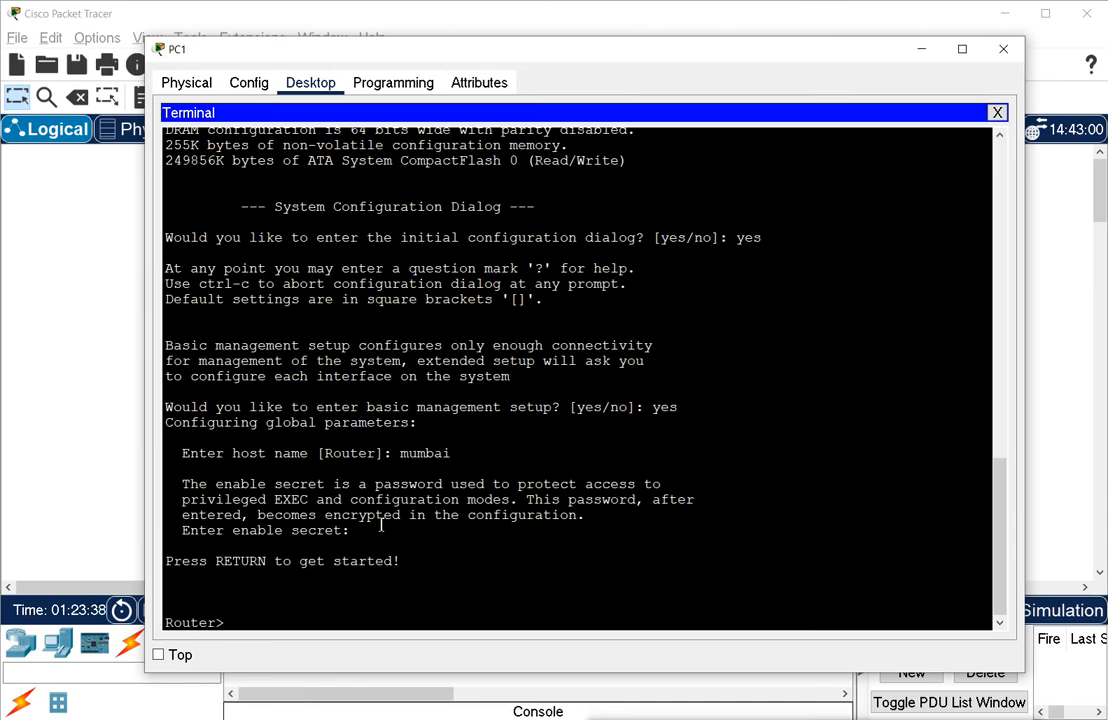
Compare the router's command prompt with the host name entered in the setup dialog by highlighting both.
{"action": "left_click_drag", "start_coordinate": [168, 625], "coordinate": [218, 622]}
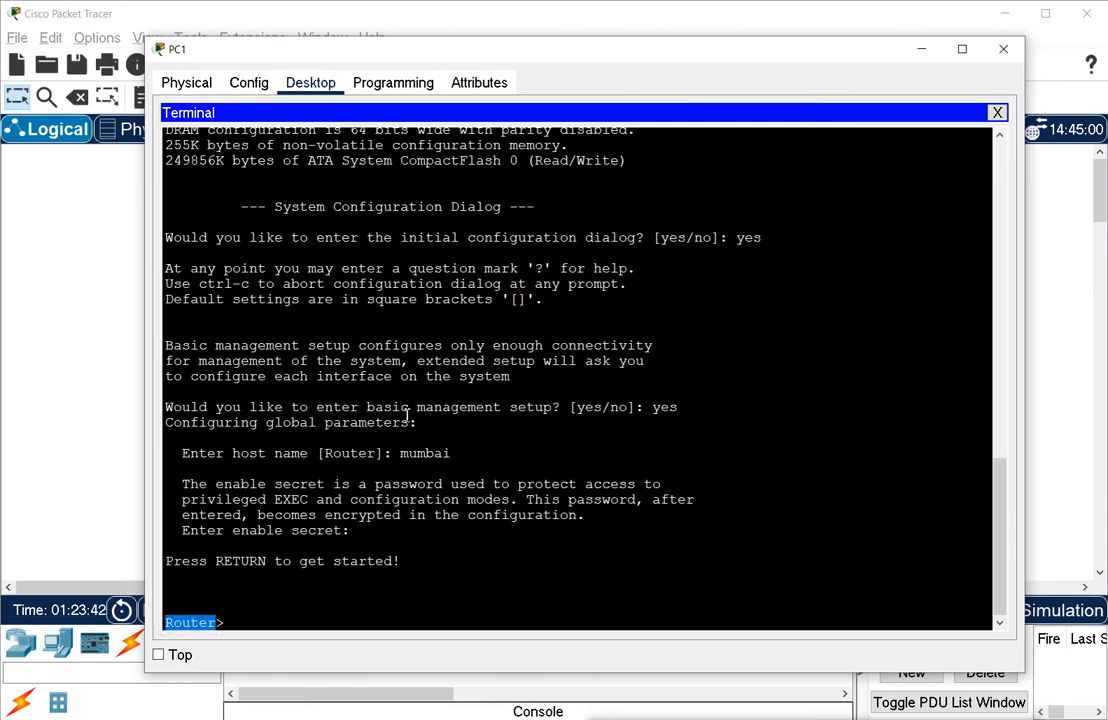
{"action": "left_click", "coordinate": [328, 453]}
{"action": "left_click_drag", "start_coordinate": [328, 453], "coordinate": [452, 454]}
{"action": "left_click", "coordinate": [403, 455]}
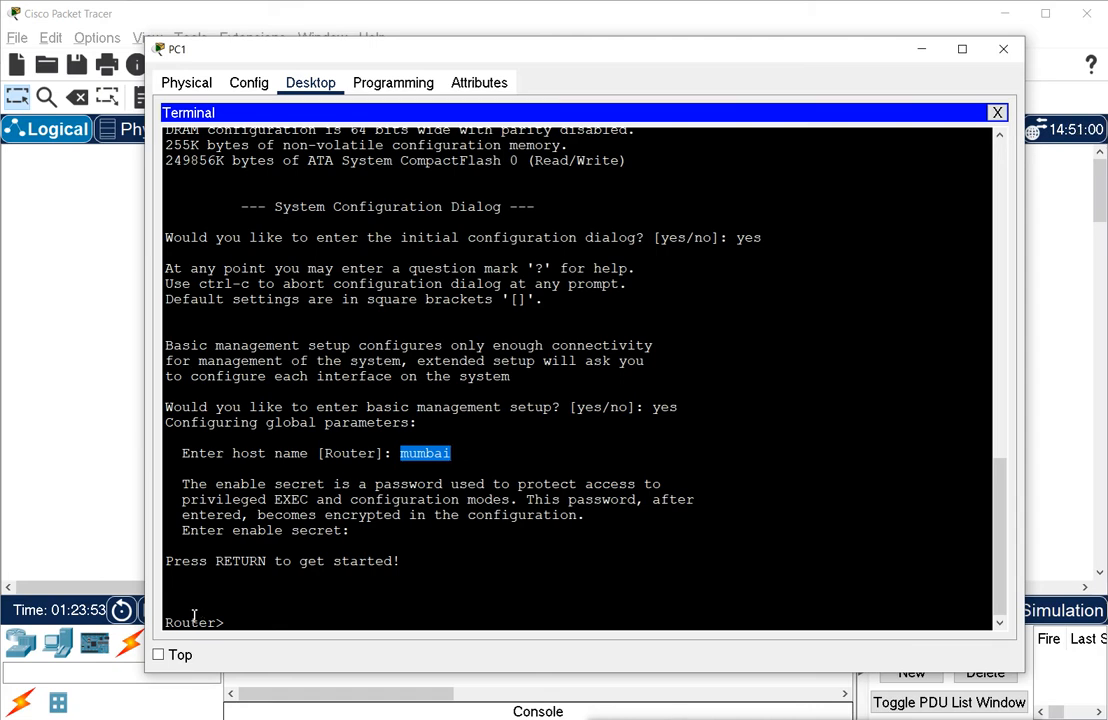
{"action": "left_click_drag", "start_coordinate": [166, 622], "coordinate": [210, 624]}
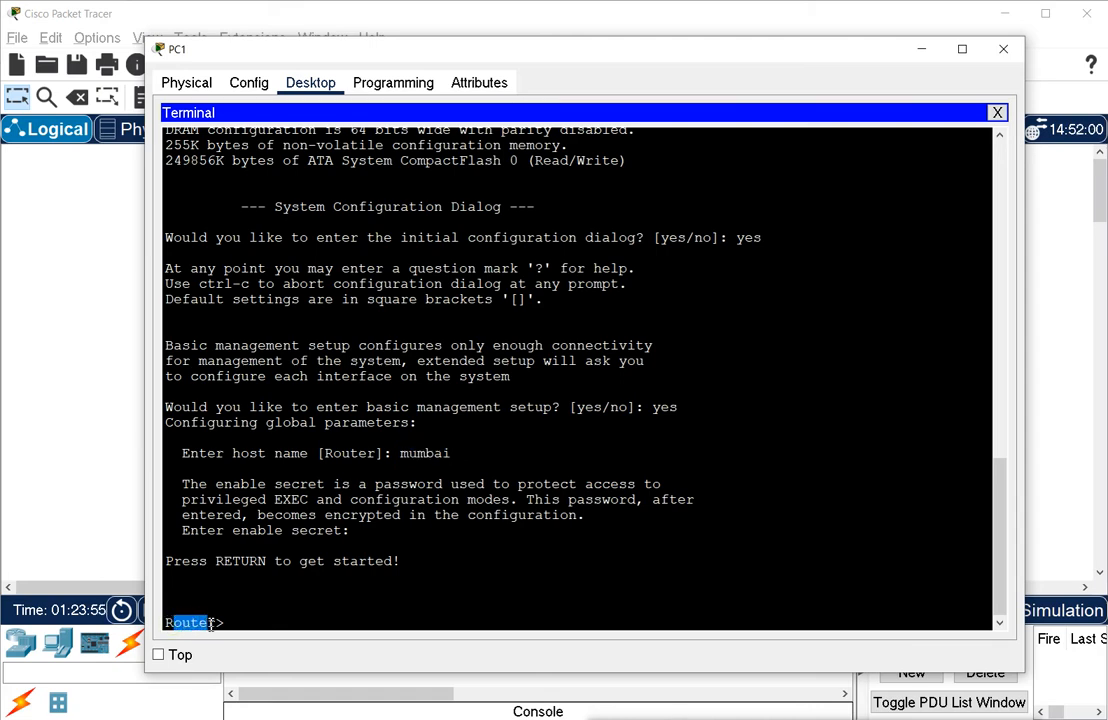
{"action": "left_click", "coordinate": [210, 624]}
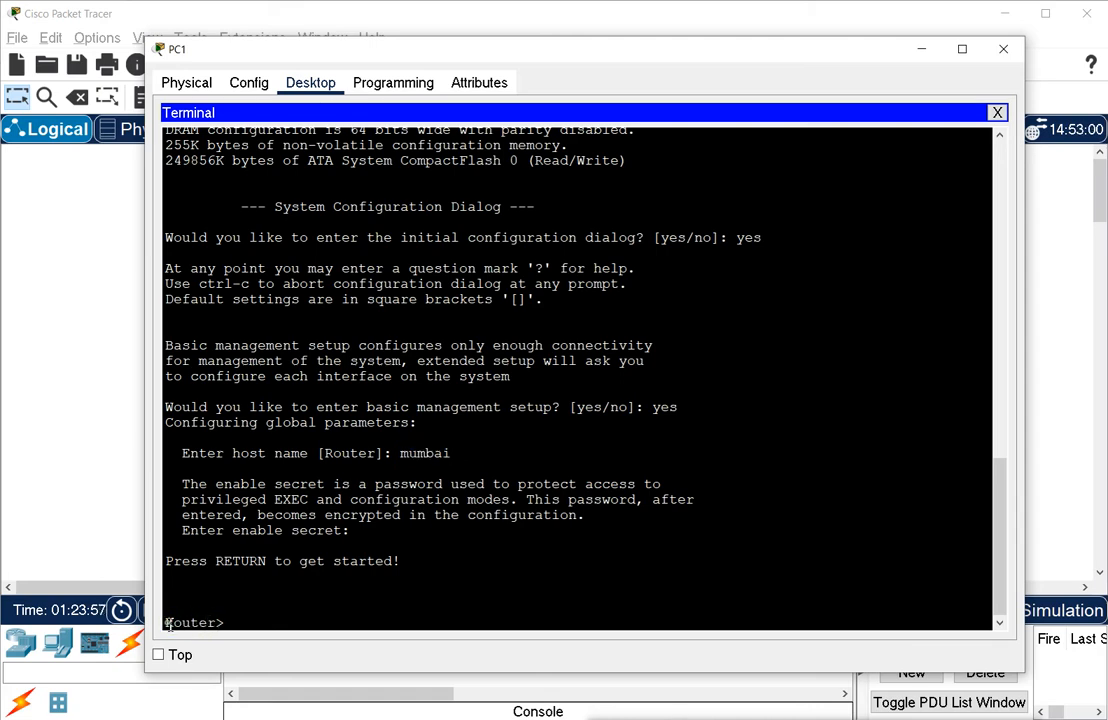
{"action": "left_click_drag", "start_coordinate": [166, 622], "coordinate": [228, 624]}
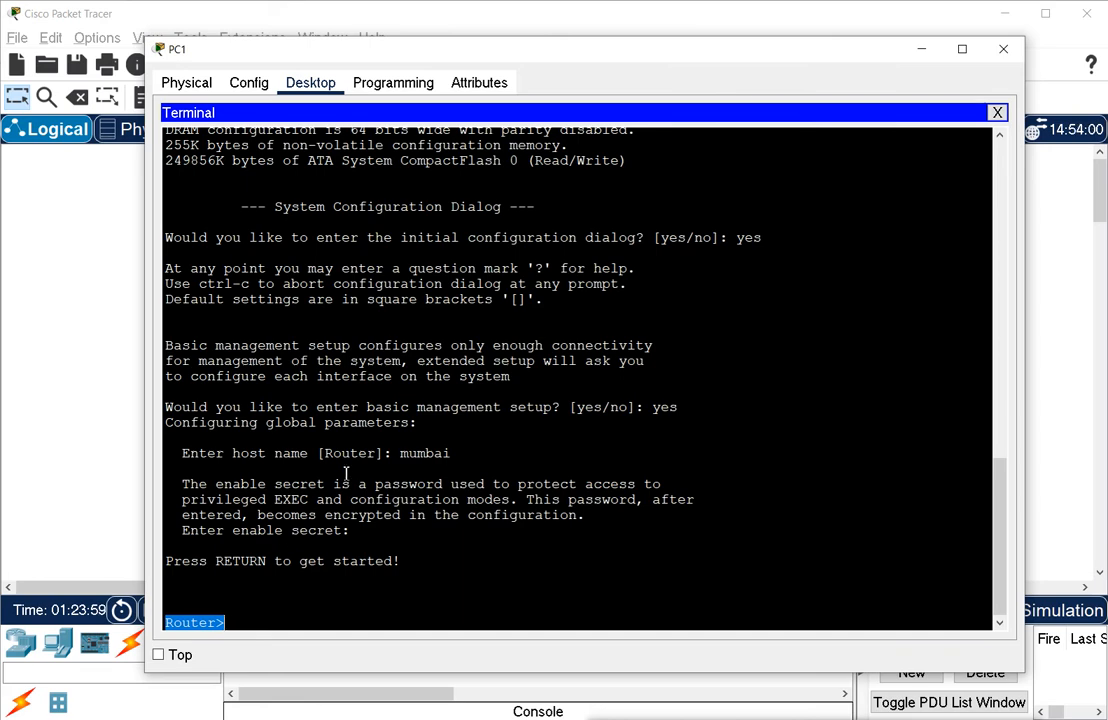
{"action": "left_click_drag", "start_coordinate": [260, 455], "coordinate": [476, 455]}
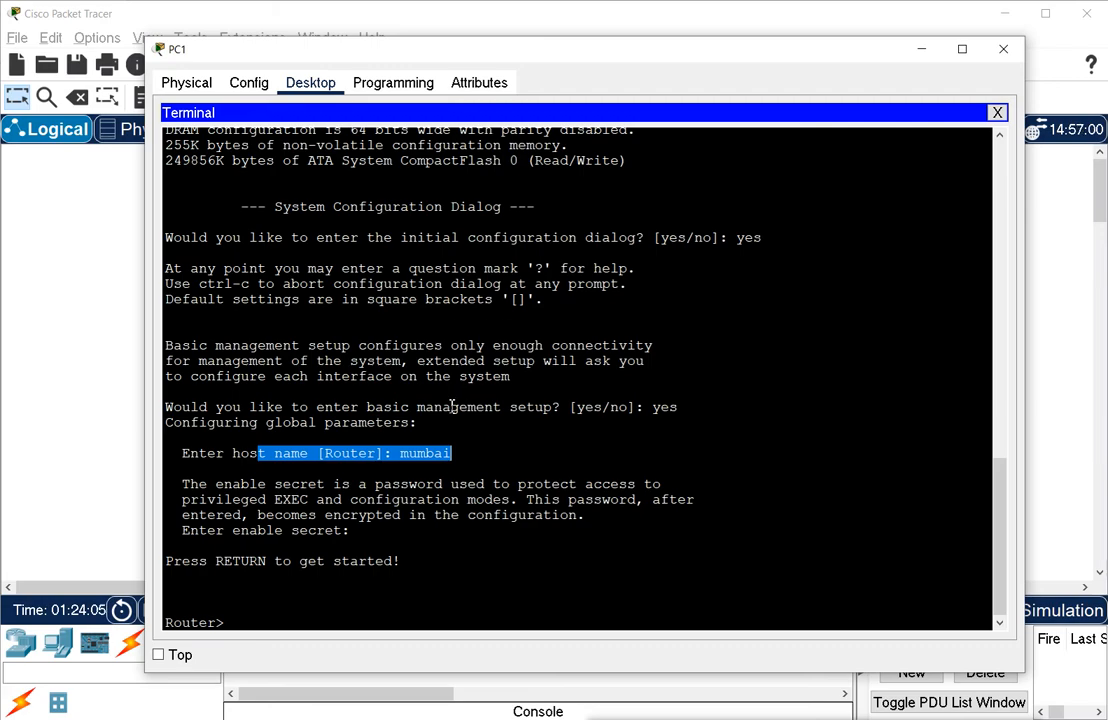
{"action": "scroll", "coordinate": [452, 404], "scroll_direction": "up", "scroll_amount": 2}
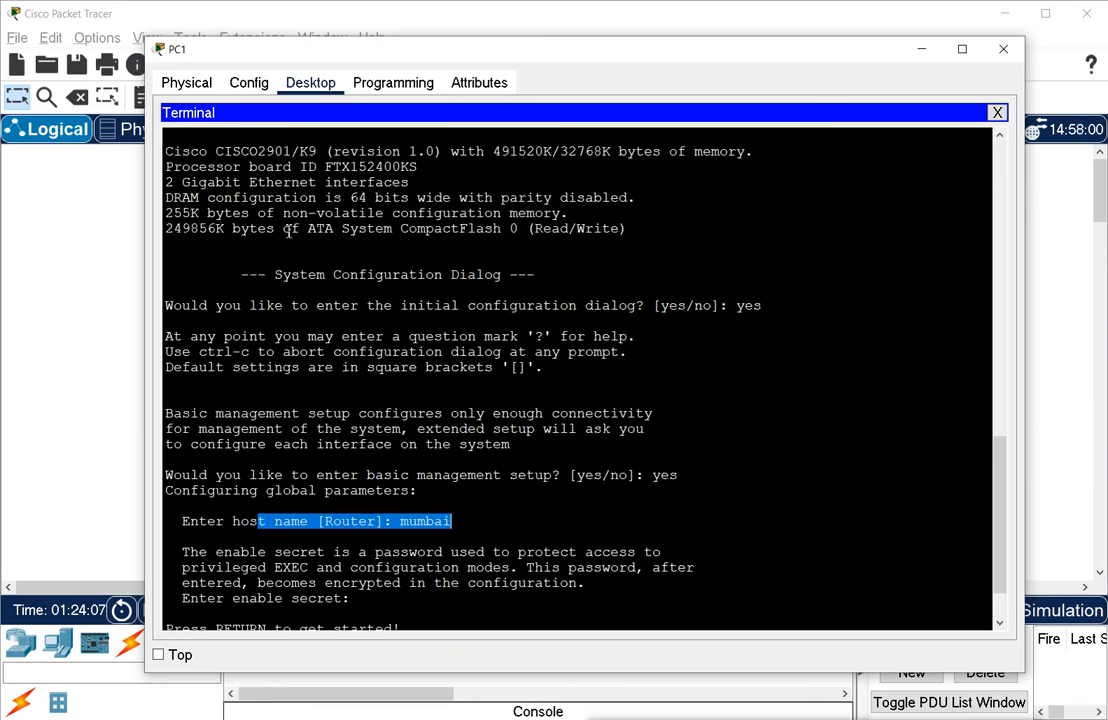
{"action": "scroll", "coordinate": [304, 303], "scroll_direction": "down", "scroll_amount": 2}
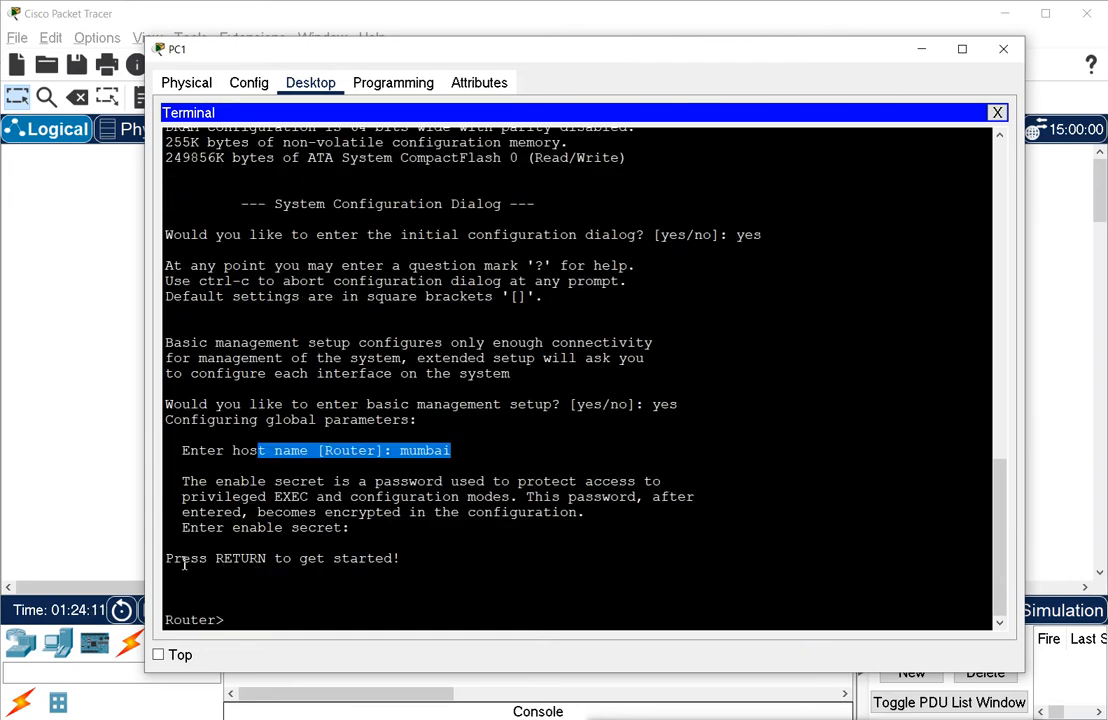
Review the initial dialog answer, host name and enable secret section, get-started message and router prompt in PC1's terminal by highlighting them.
{"action": "left_click_drag", "start_coordinate": [170, 560], "coordinate": [420, 561]}
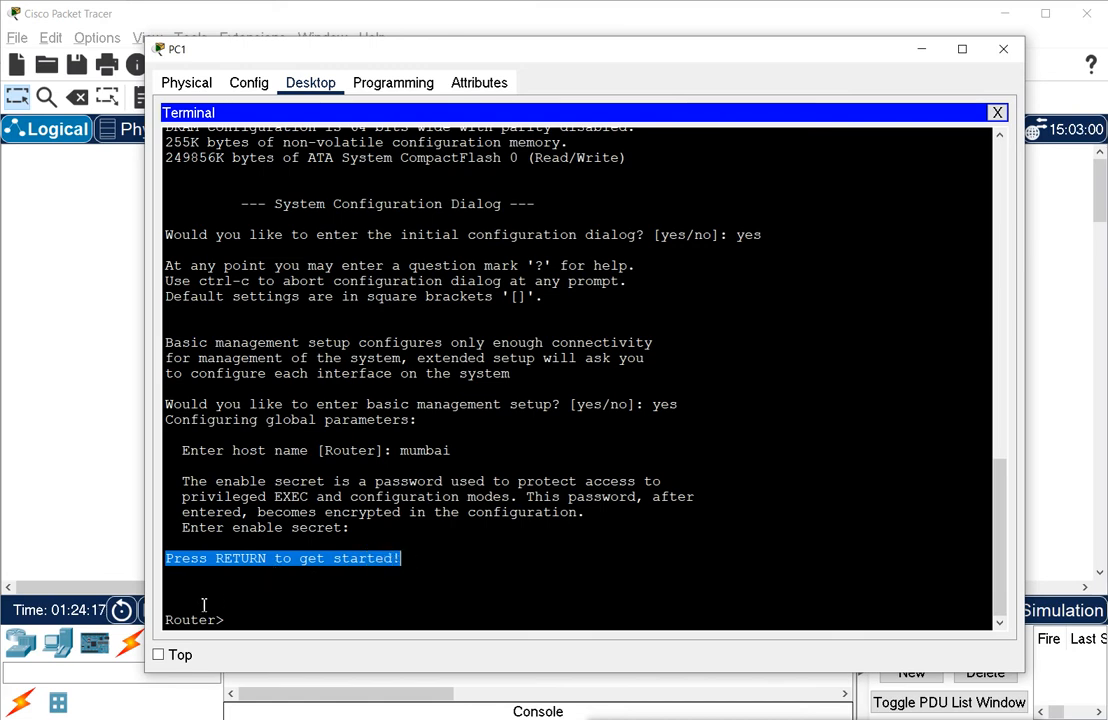
{"action": "left_click_drag", "start_coordinate": [172, 619], "coordinate": [238, 619]}
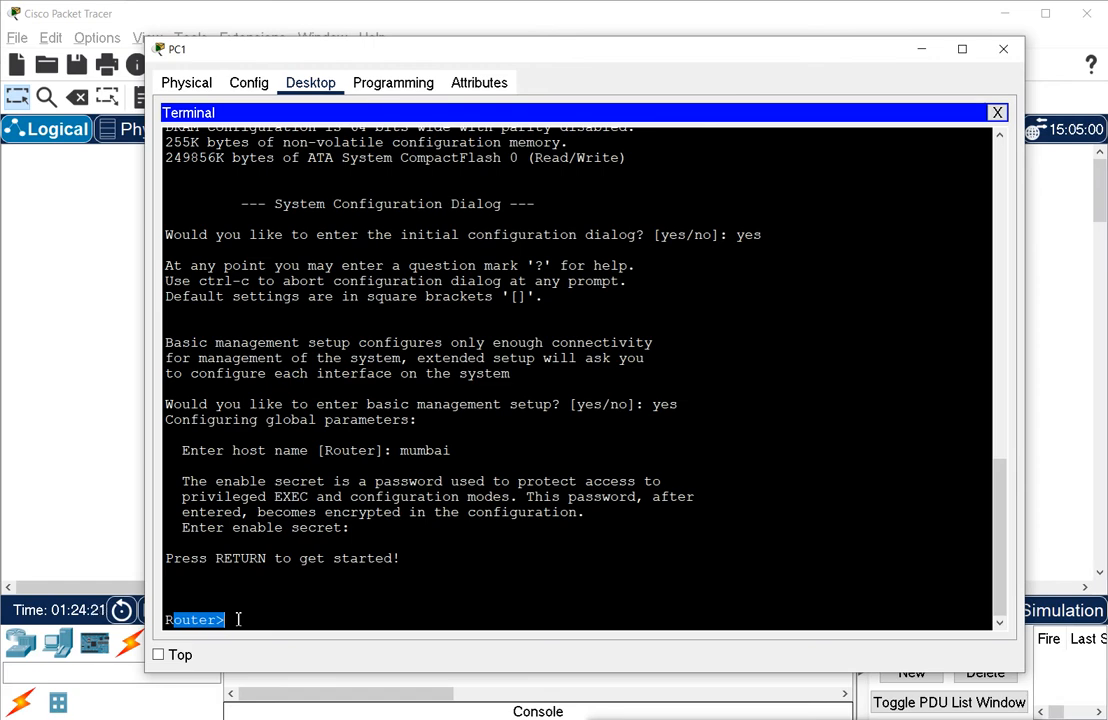
{"action": "left_click", "coordinate": [237, 619]}
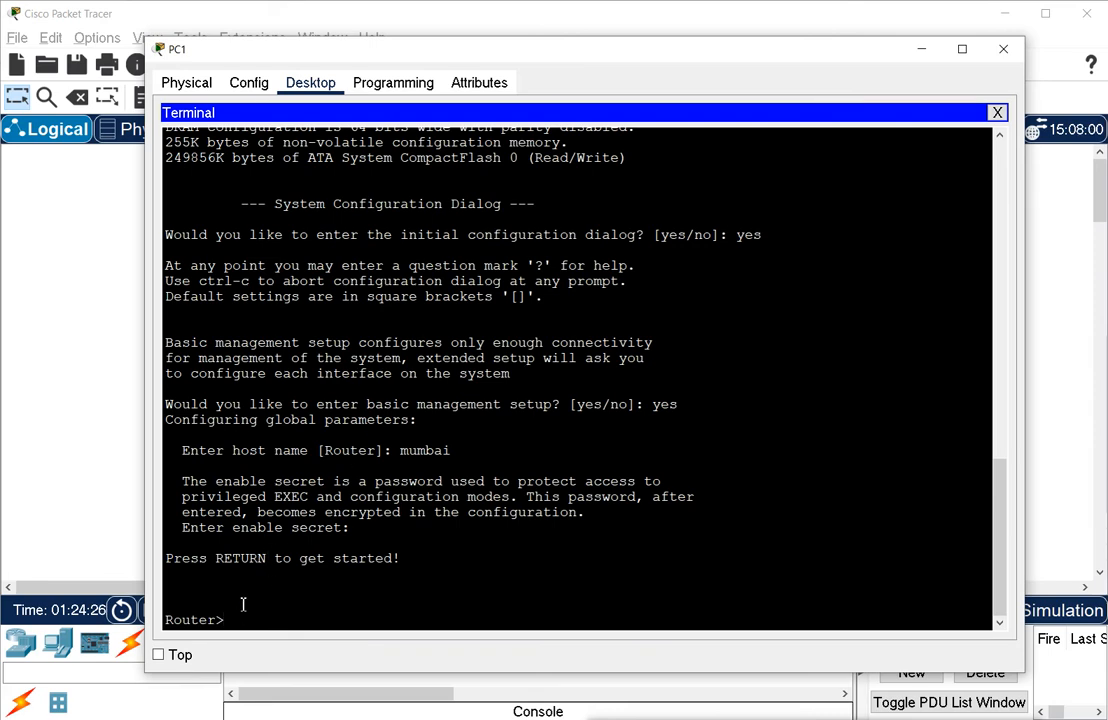
{"action": "left_click_drag", "start_coordinate": [291, 235], "coordinate": [456, 236]}
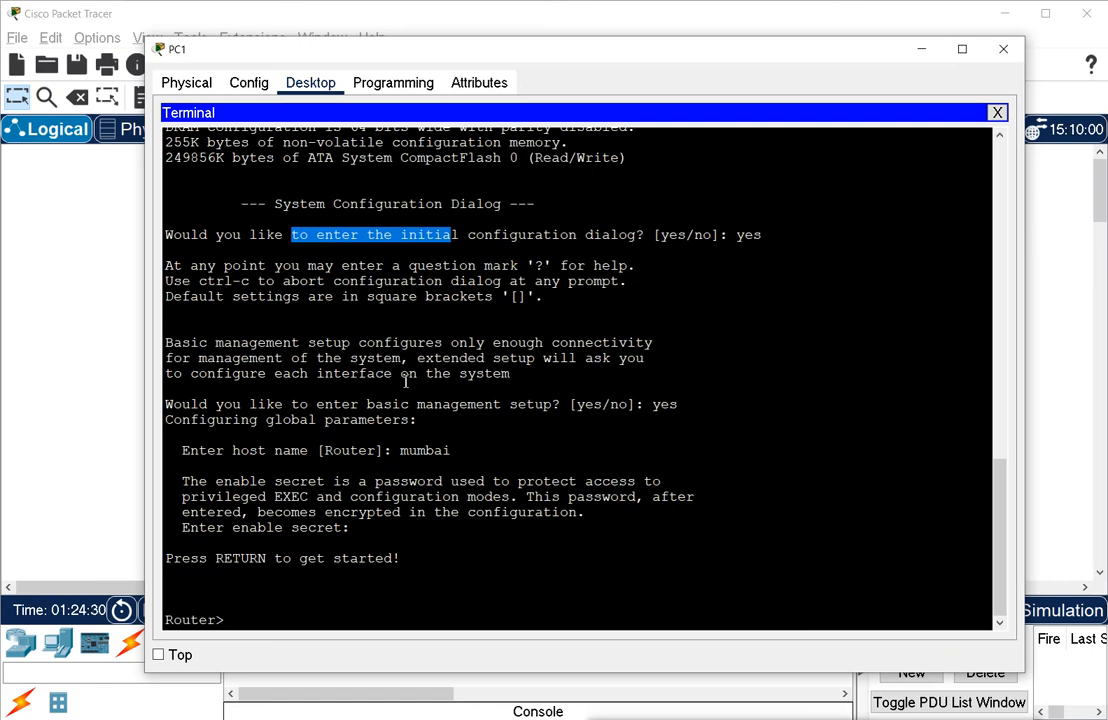
{"action": "left_click_drag", "start_coordinate": [737, 238], "coordinate": [768, 236]}
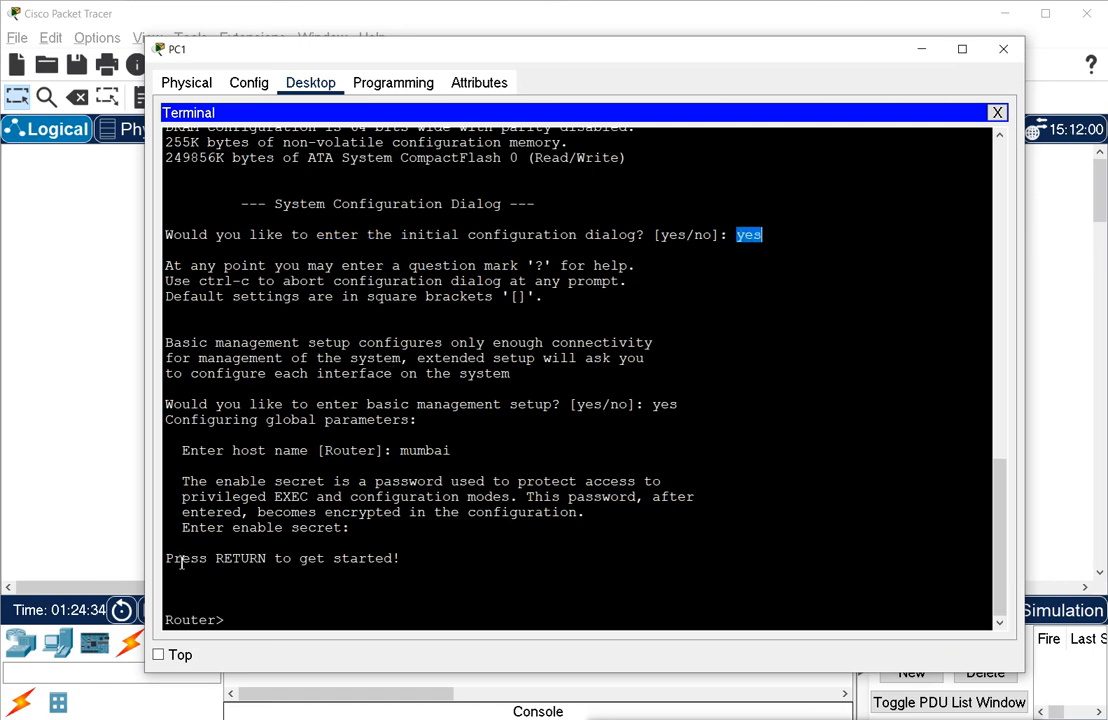
{"action": "left_click_drag", "start_coordinate": [182, 559], "coordinate": [400, 558]}
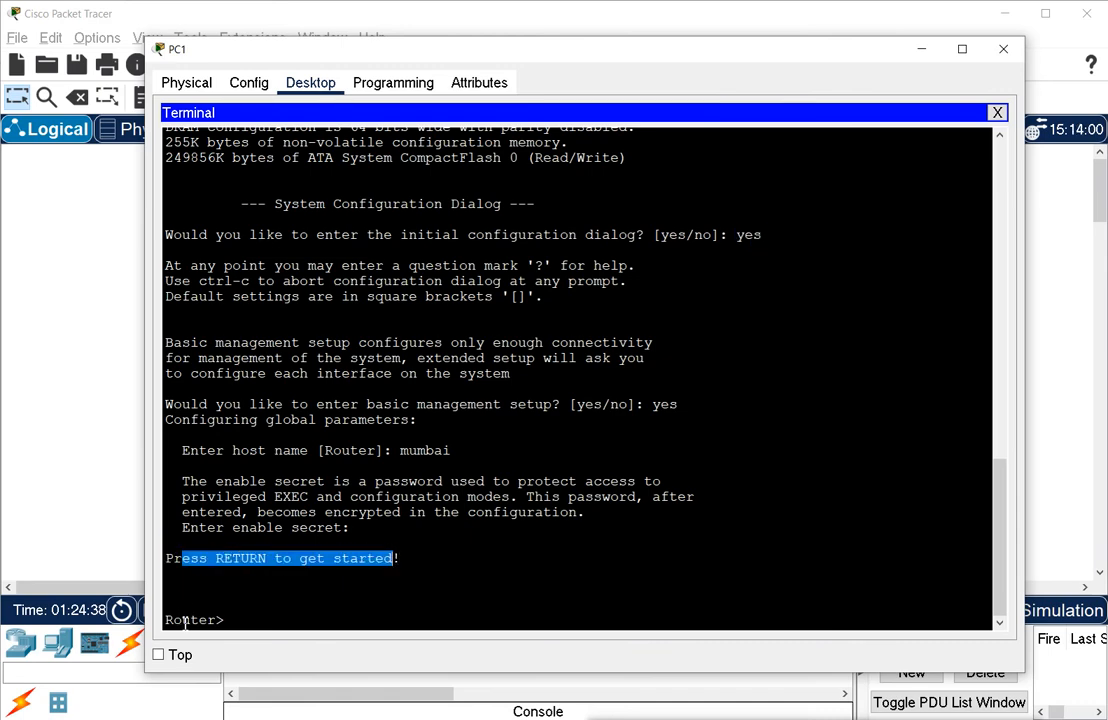
{"action": "left_click_drag", "start_coordinate": [181, 619], "coordinate": [233, 620]}
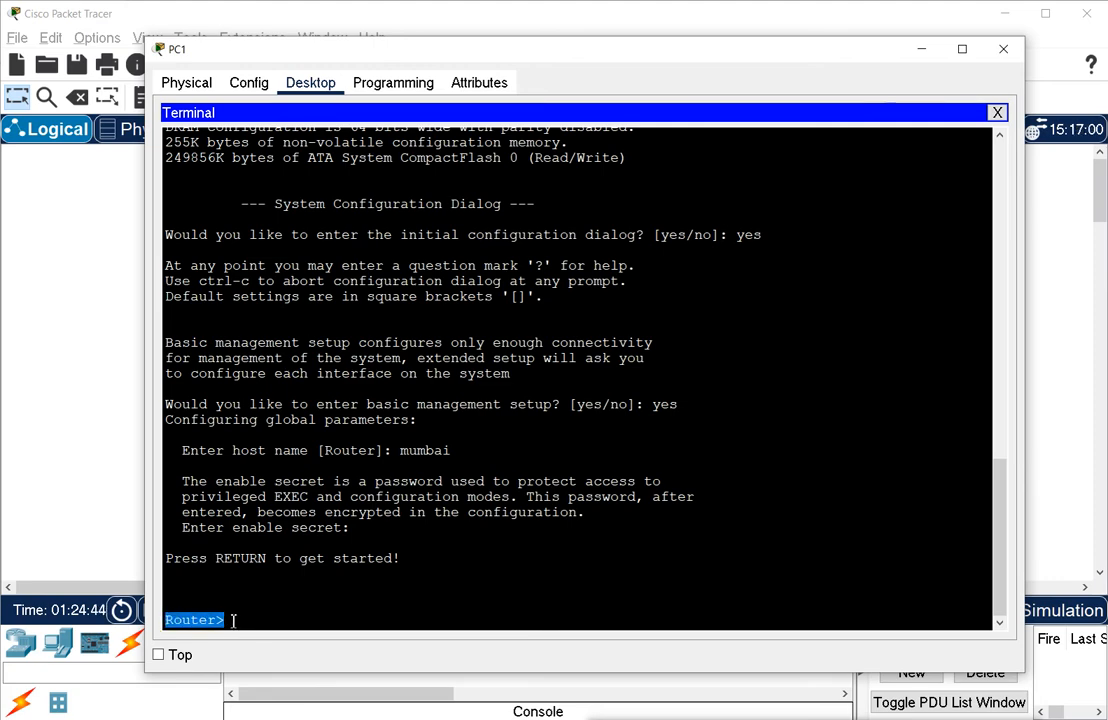
{"action": "left_click_drag", "start_coordinate": [289, 428], "coordinate": [516, 515]}
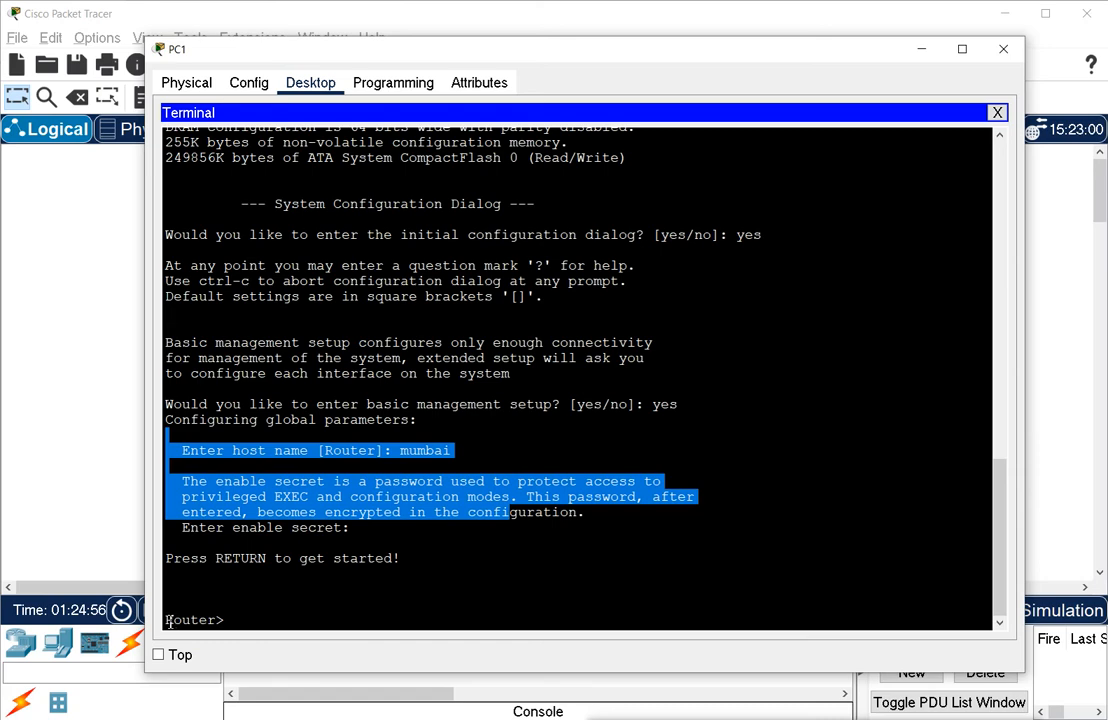
{"action": "left_click_drag", "start_coordinate": [168, 620], "coordinate": [227, 621]}
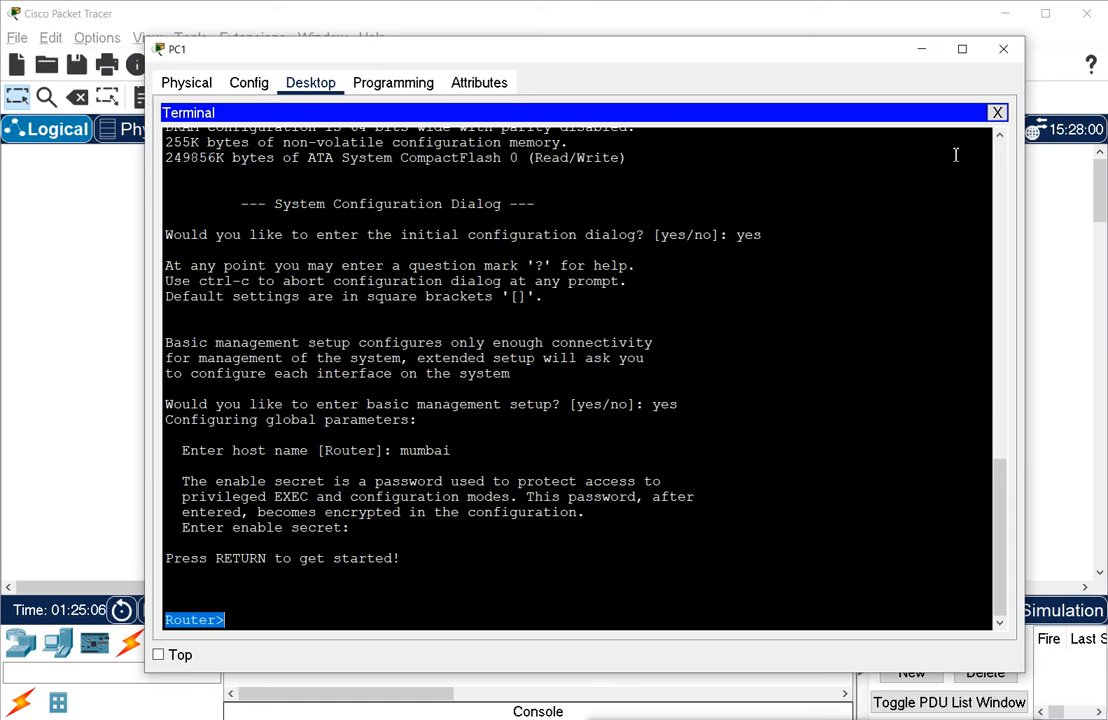
Close PC1's terminal and device window, and move PC1 down and left and Router6 down and right in the topology.
{"action": "left_click", "coordinate": [997, 113]}
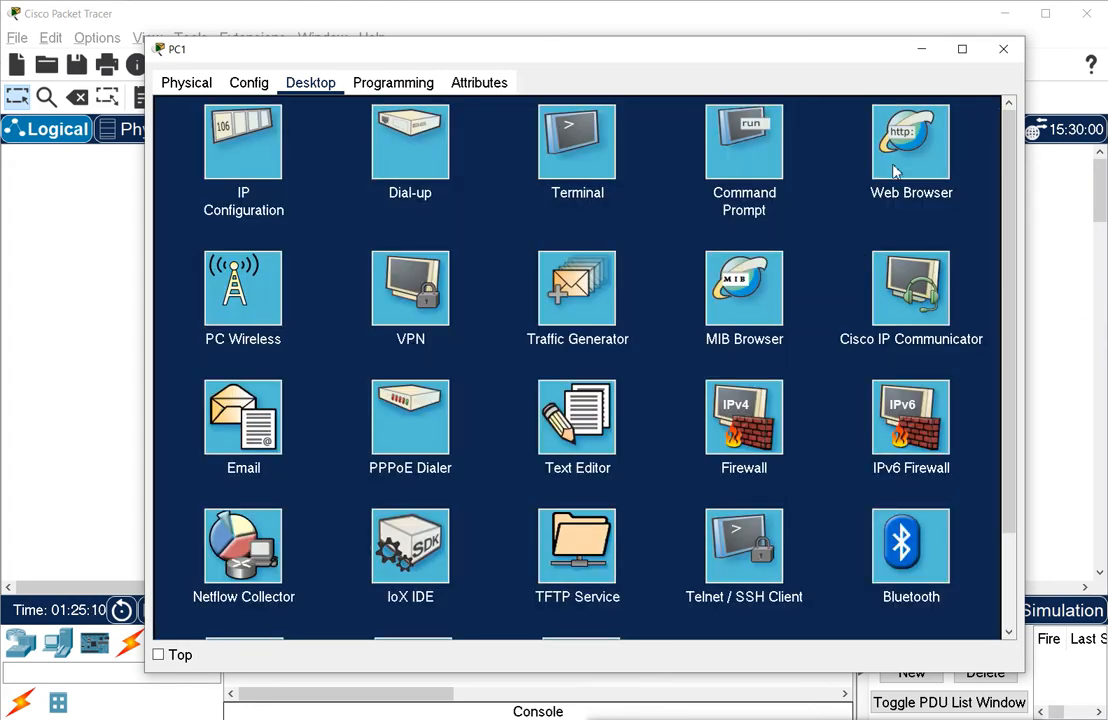
{"action": "left_click", "coordinate": [1006, 56]}
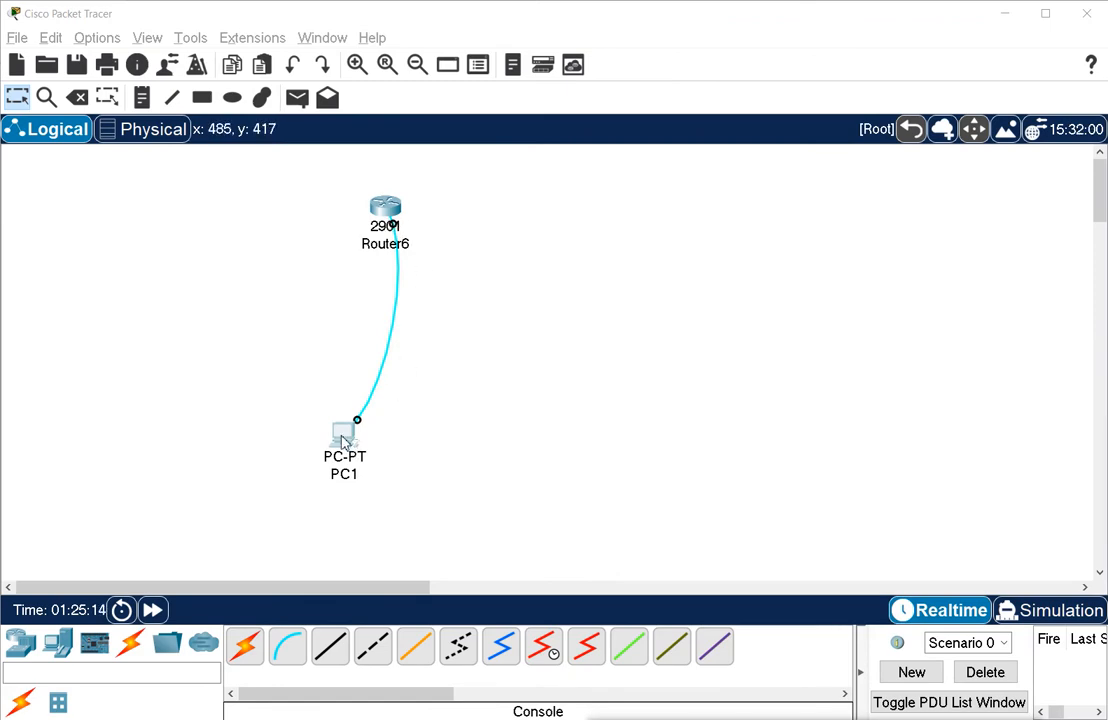
{"action": "left_click_drag", "start_coordinate": [341, 440], "coordinate": [293, 449]}
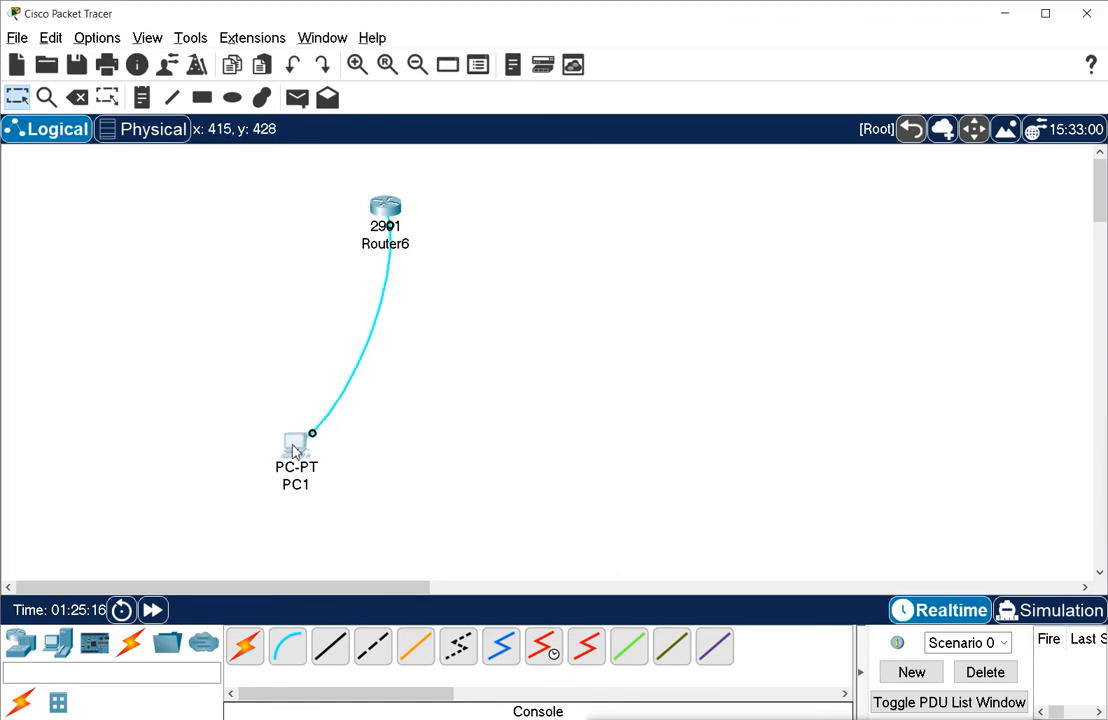
{"action": "left_click", "coordinate": [293, 450]}
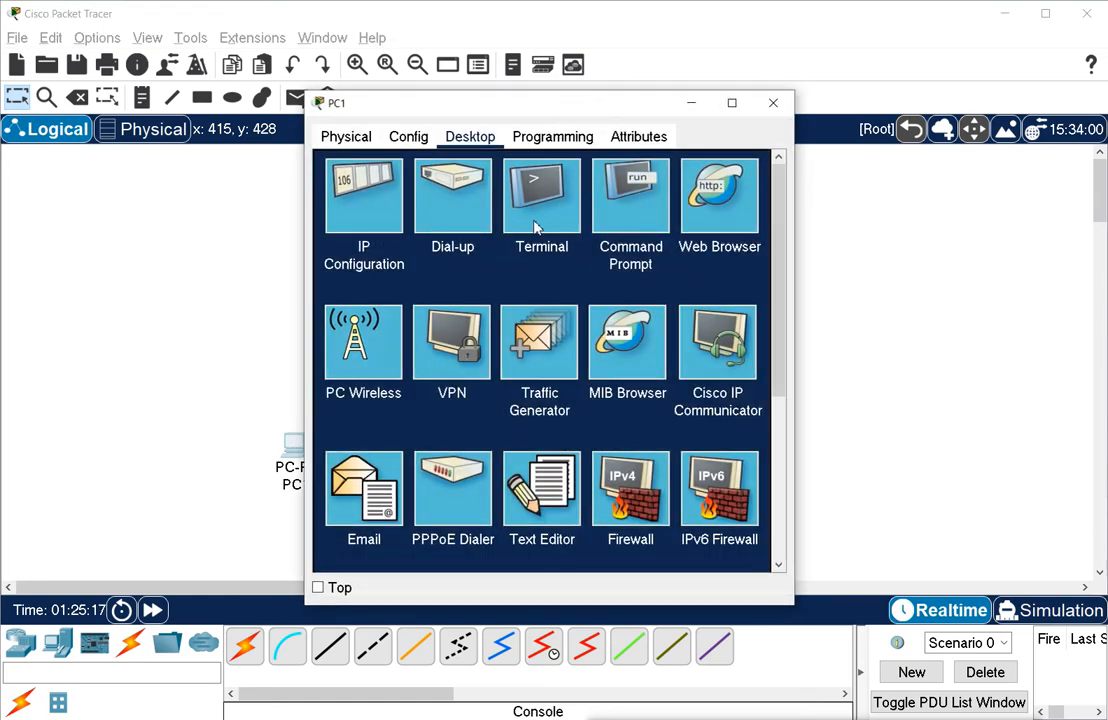
{"action": "left_click", "coordinate": [770, 104]}
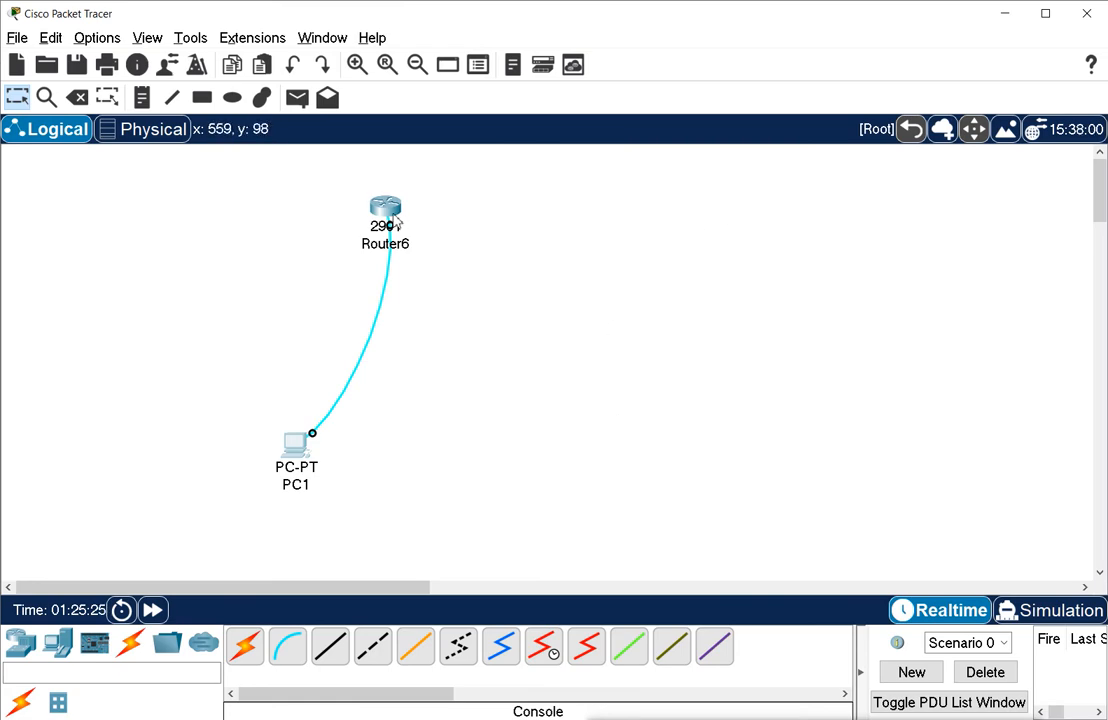
{"action": "left_click_drag", "start_coordinate": [395, 220], "coordinate": [427, 248]}
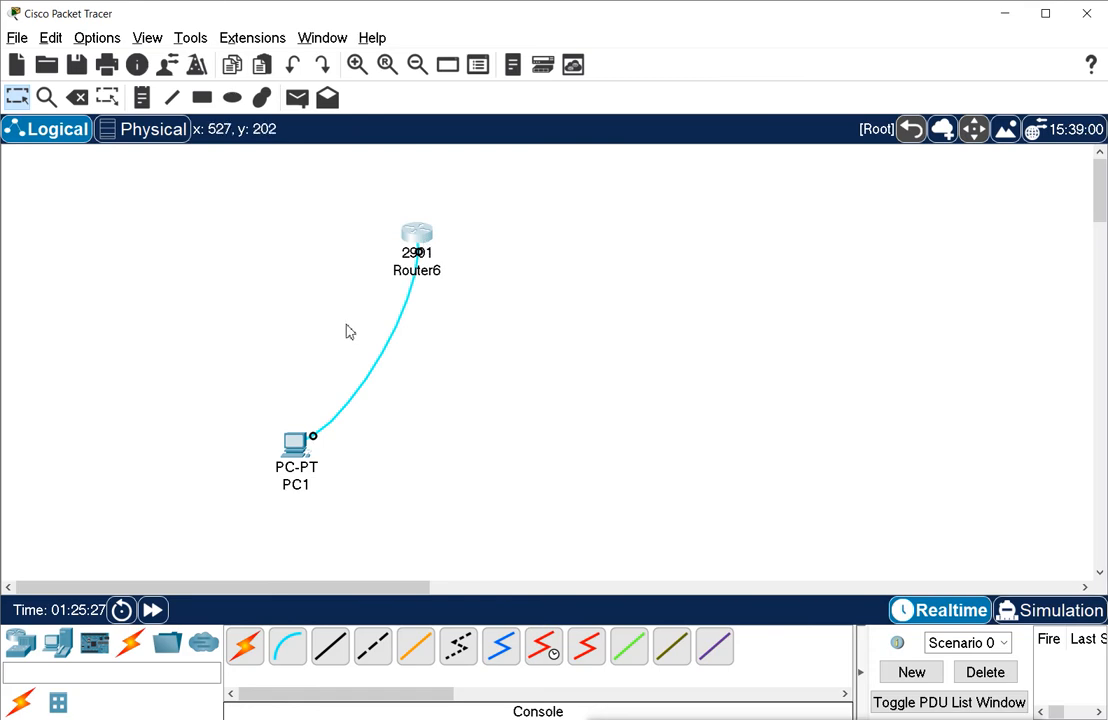
{"action": "left_click_drag", "start_coordinate": [303, 445], "coordinate": [208, 462]}
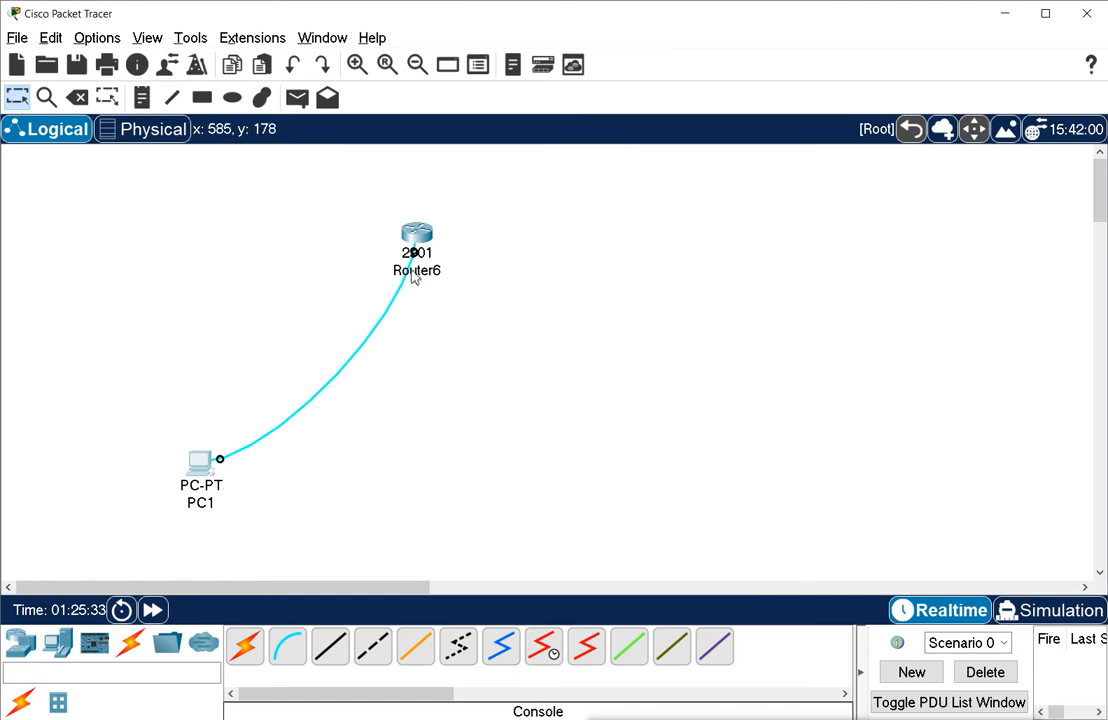
Open Router6, enlarge its device window in all directions, and display its IOS command line interface.
{"action": "mouse_move", "coordinate": [415, 279]}
{"action": "left_click", "coordinate": [417, 237]}
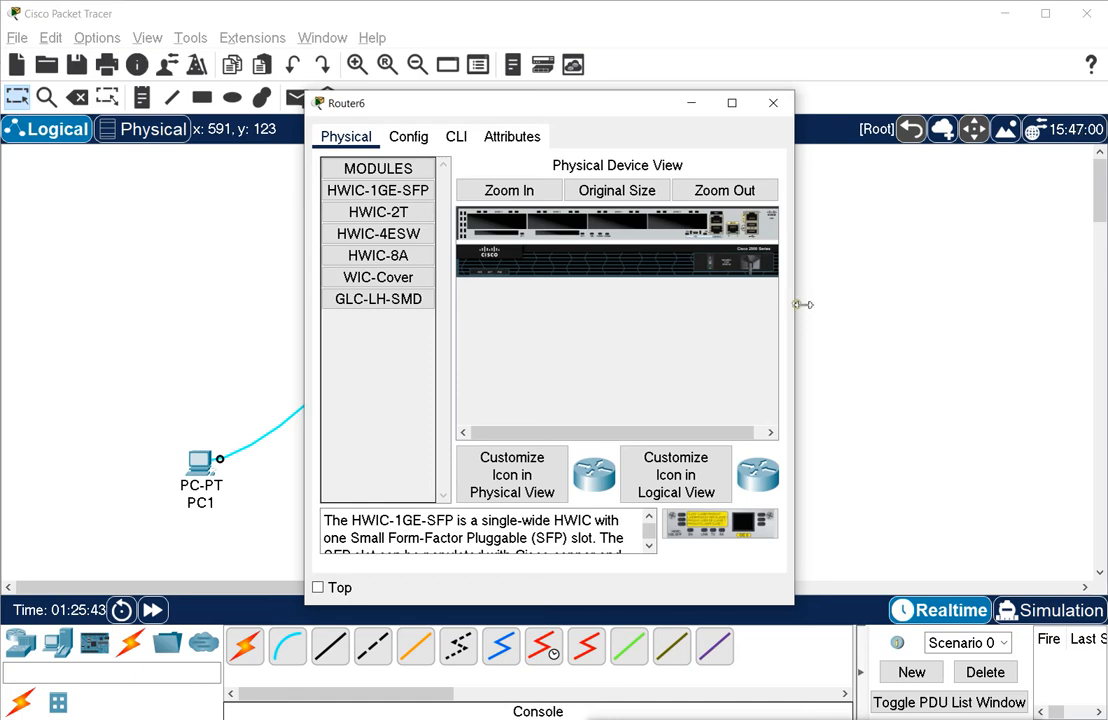
{"action": "left_click_drag", "start_coordinate": [801, 304], "coordinate": [995, 312]}
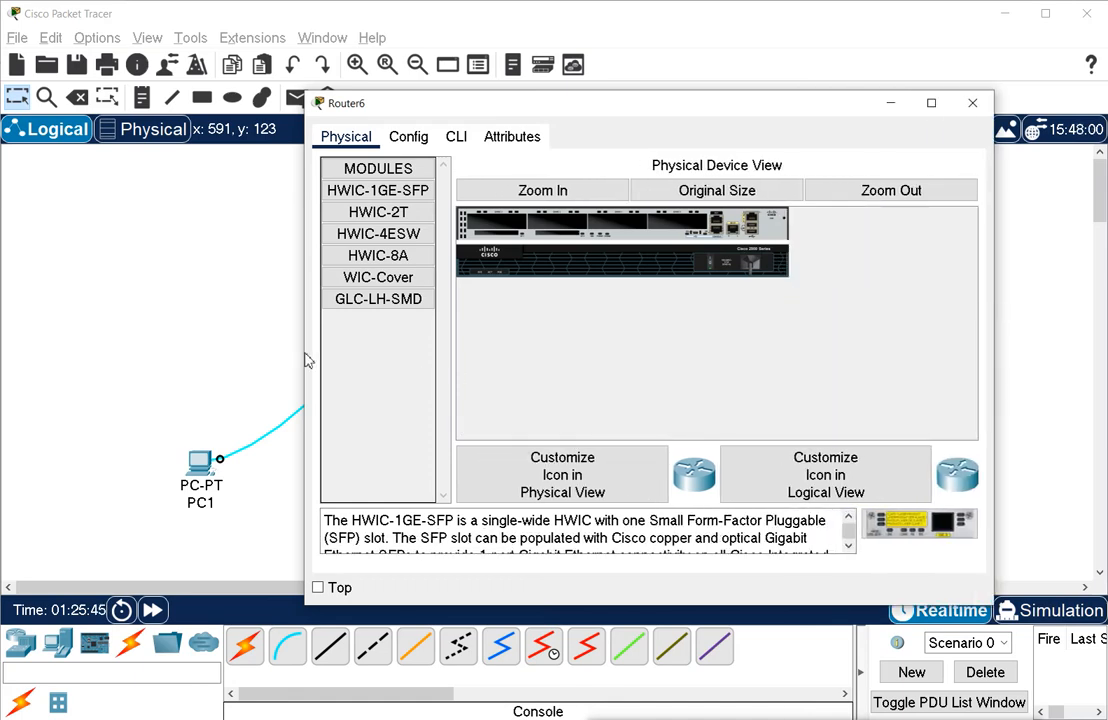
{"action": "left_click_drag", "start_coordinate": [306, 360], "coordinate": [108, 373]}
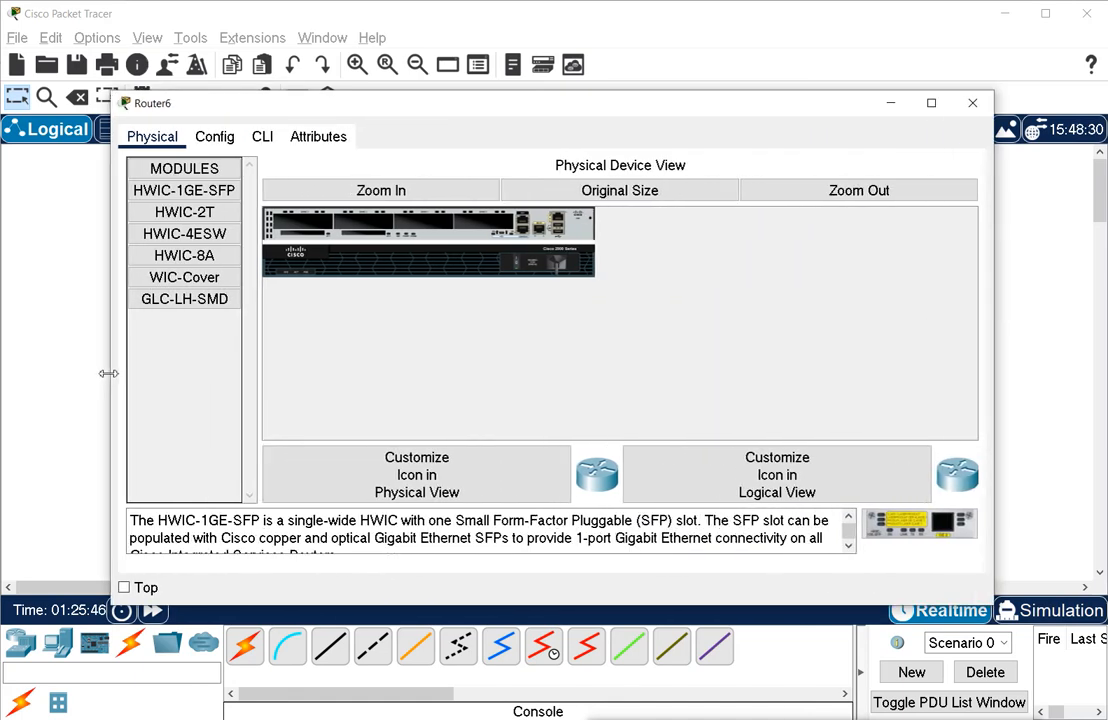
{"action": "left_click", "coordinate": [524, 90]}
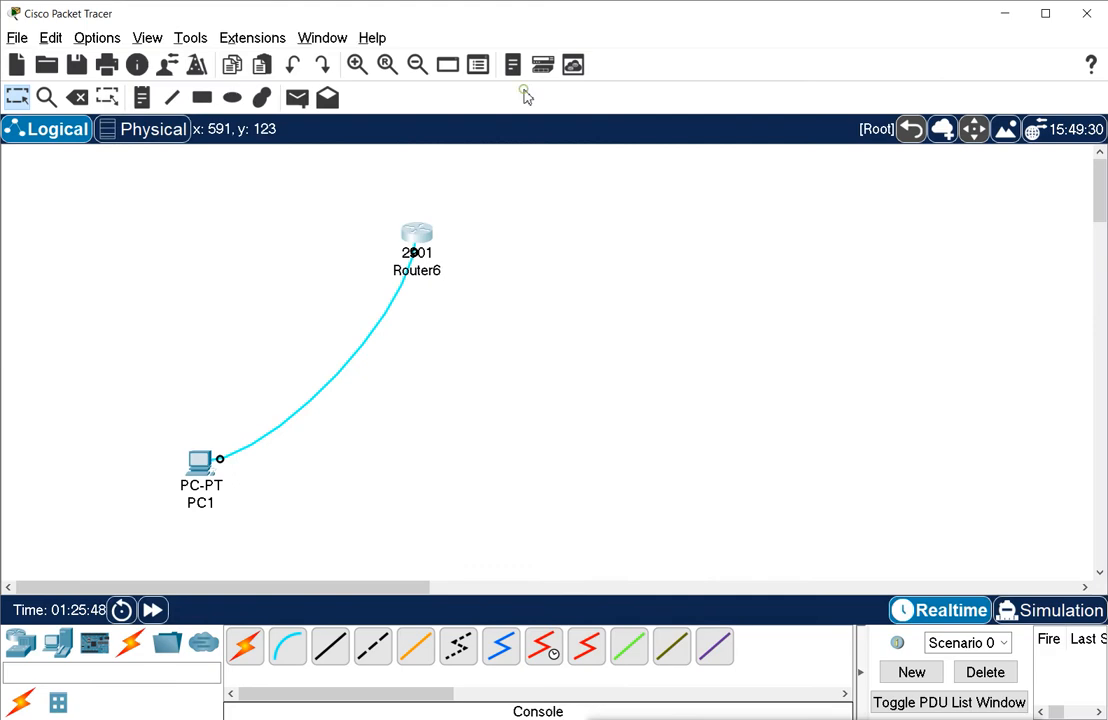
{"action": "left_click", "coordinate": [416, 240]}
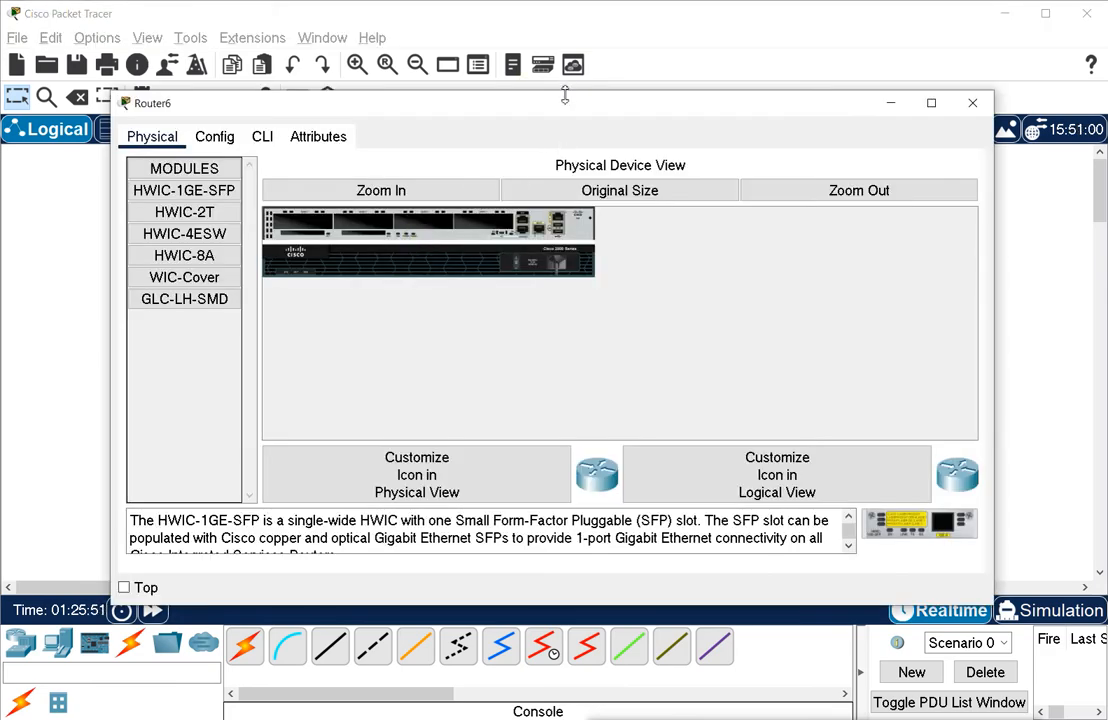
{"action": "left_click_drag", "start_coordinate": [566, 94], "coordinate": [565, 16]}
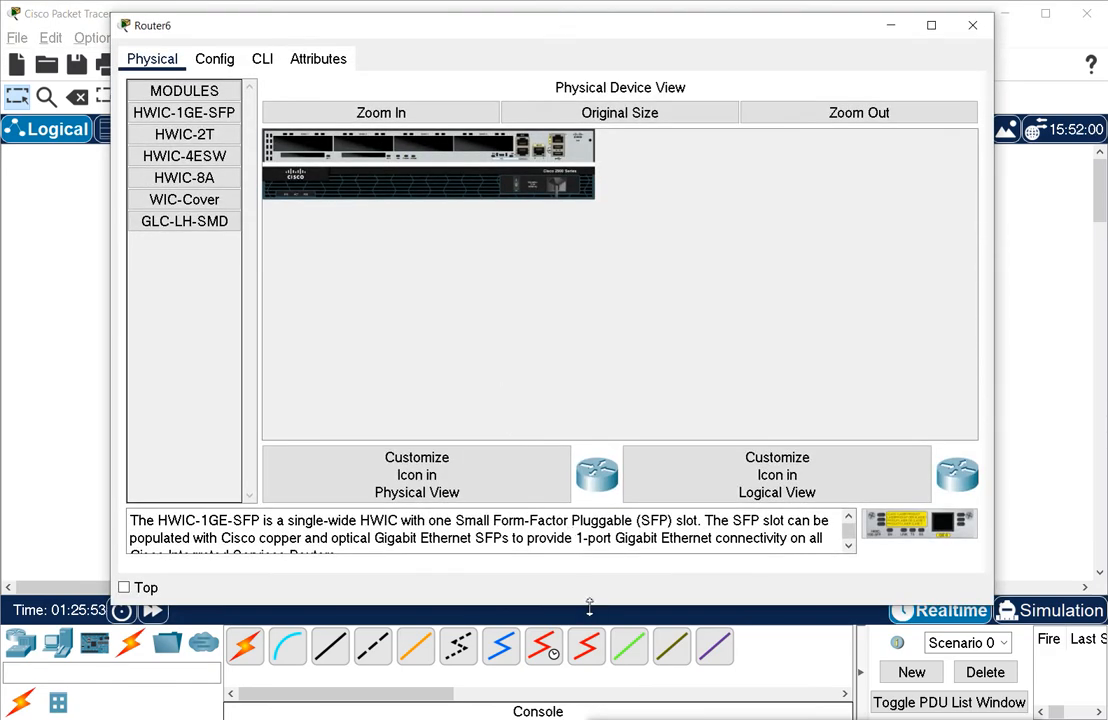
{"action": "left_click_drag", "start_coordinate": [590, 606], "coordinate": [590, 708]}
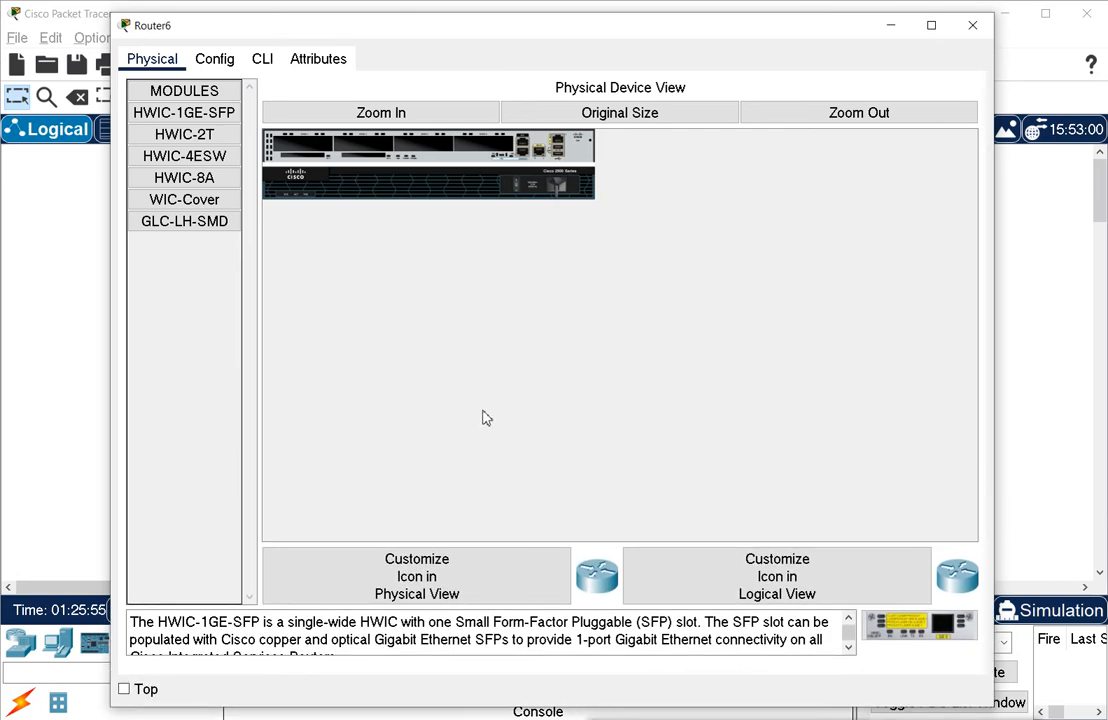
{"action": "left_click", "coordinate": [263, 62]}
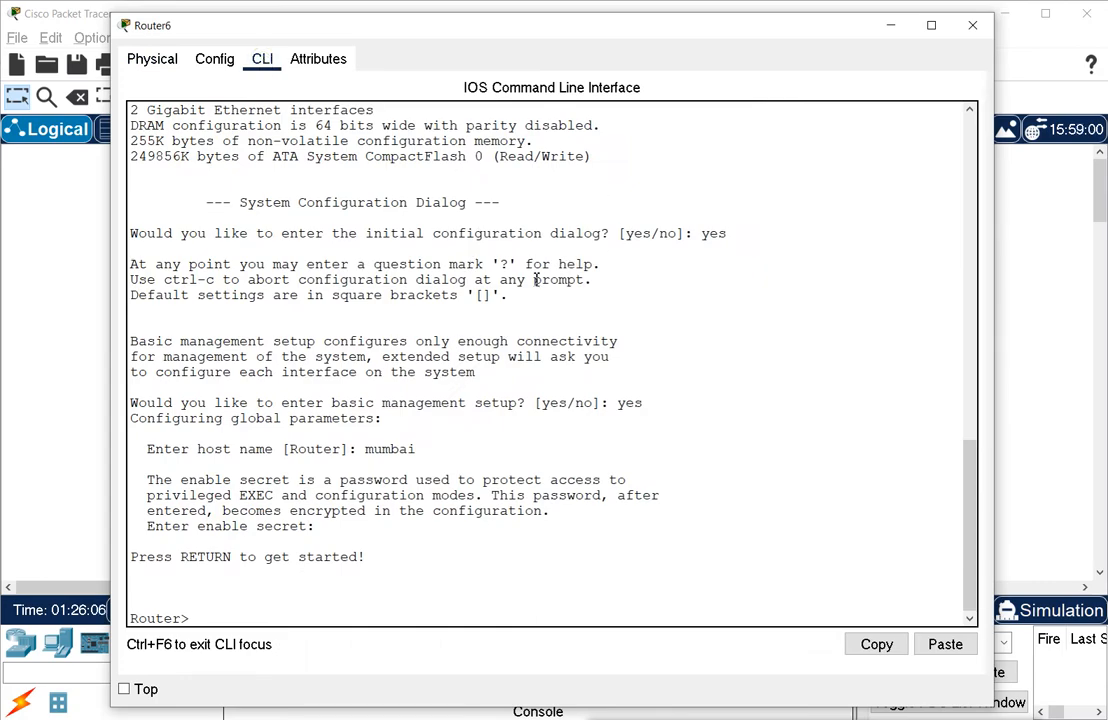
Read through Router6's console output from the System Bootstrap lines at the start down to the current prompt.
{"action": "scroll", "coordinate": [537, 280], "scroll_direction": "up", "scroll_amount": 12}
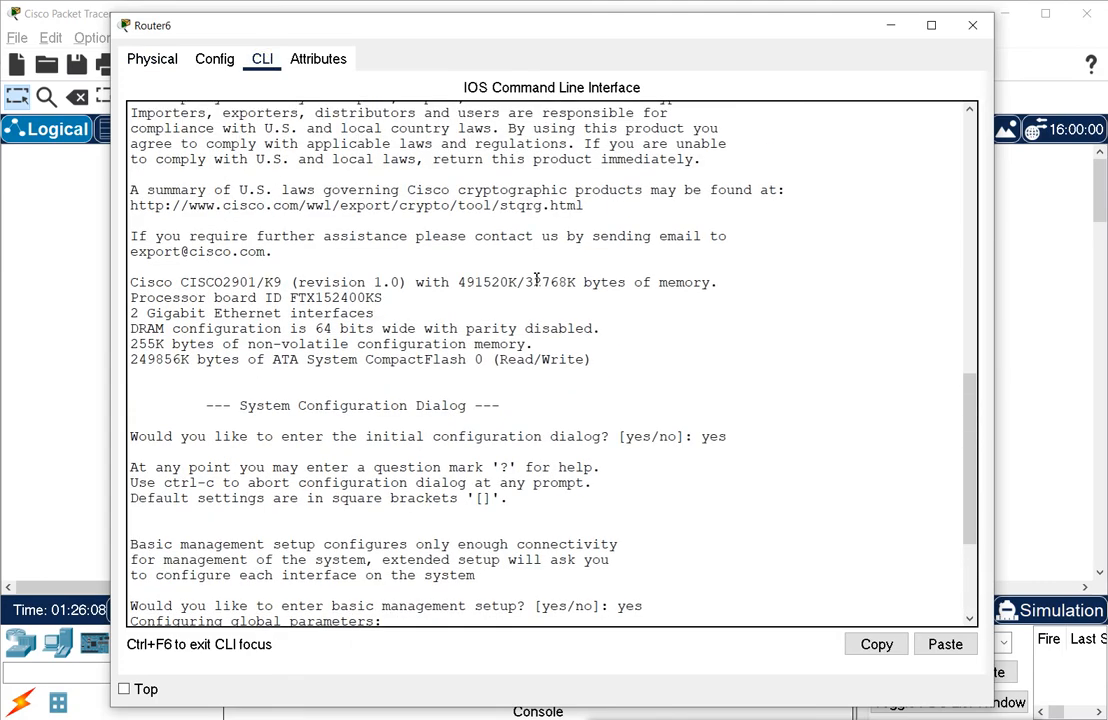
{"action": "scroll", "coordinate": [537, 280], "scroll_direction": "up", "scroll_amount": 7}
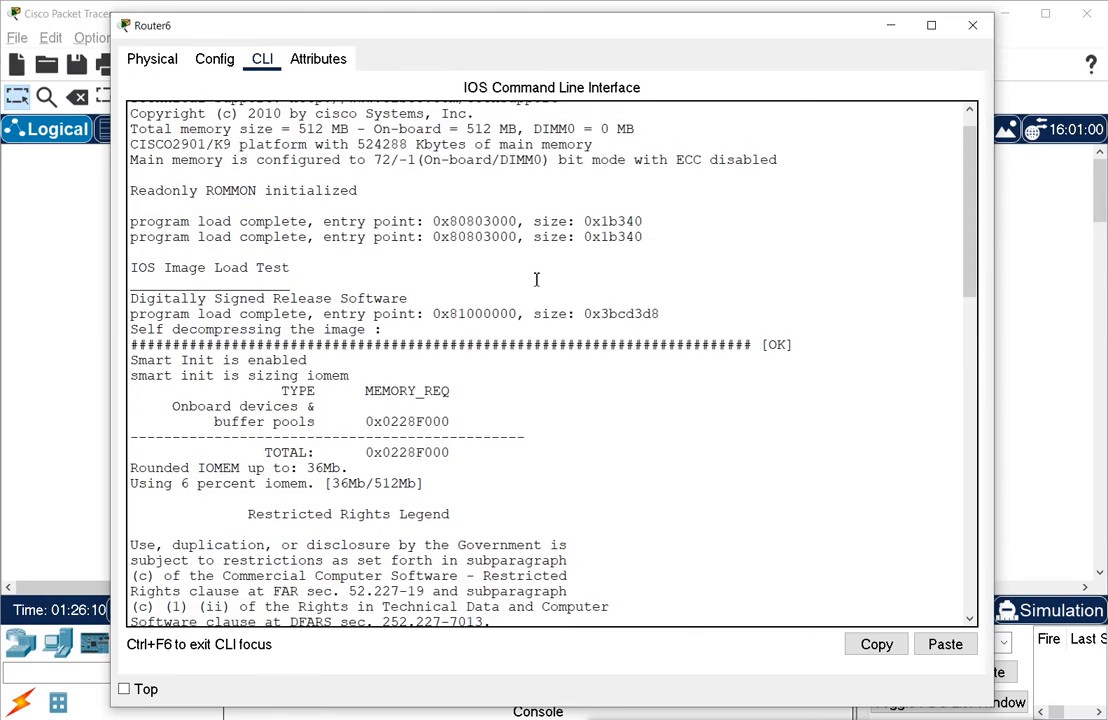
{"action": "left_click_drag", "start_coordinate": [190, 112], "coordinate": [617, 240]}
{"action": "left_click", "coordinate": [246, 345]}
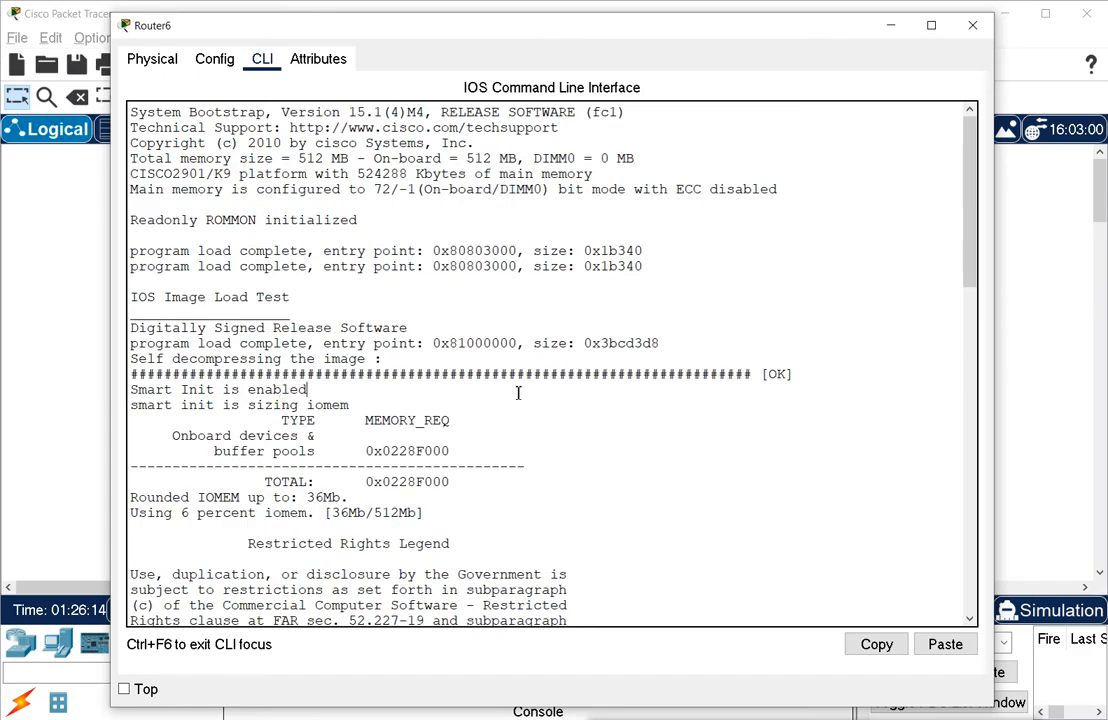
{"action": "scroll", "coordinate": [517, 390], "scroll_direction": "down", "scroll_amount": 17}
{"action": "scroll", "coordinate": [518, 392], "scroll_direction": "down", "scroll_amount": 5}
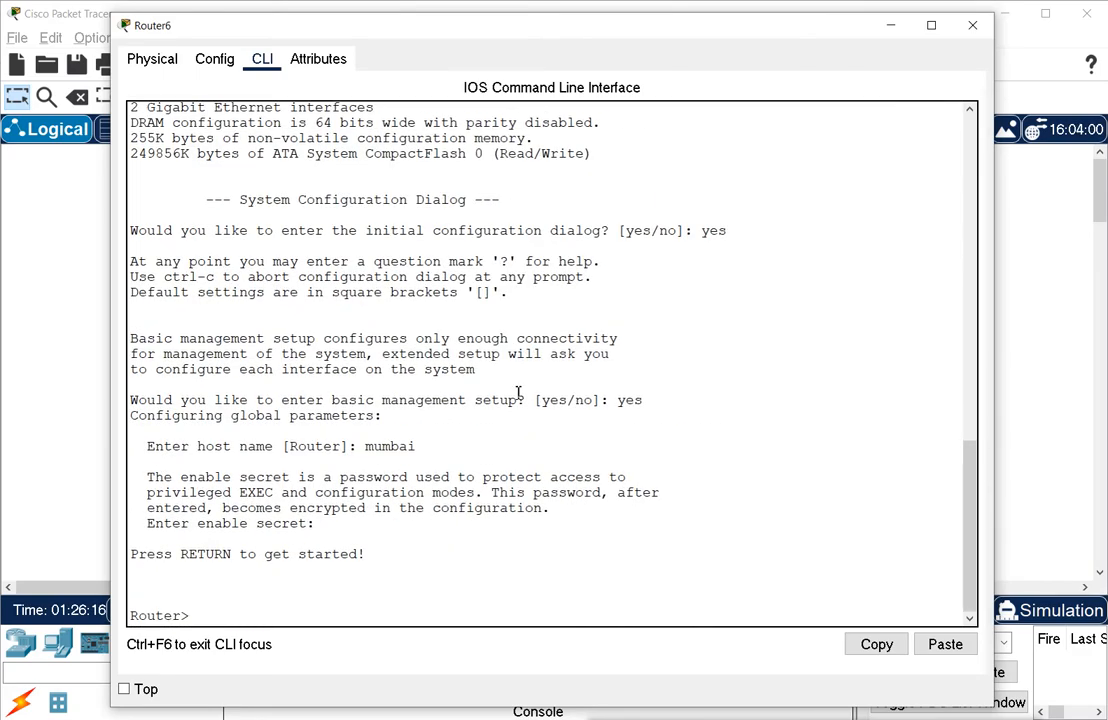
Highlight the host name and enable secret section and the router prompt in Router6's command line, and return to the topology.
{"action": "left_click_drag", "start_coordinate": [288, 516], "coordinate": [563, 532]}
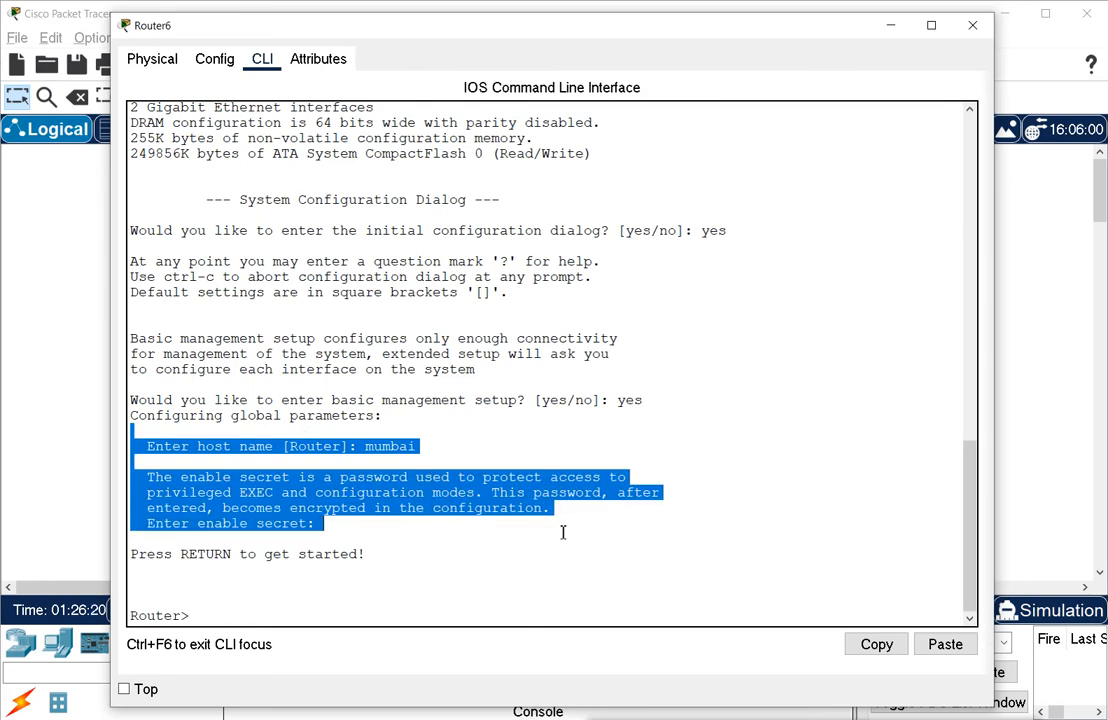
{"action": "left_click", "coordinate": [146, 616]}
{"action": "left_click_drag", "start_coordinate": [146, 616], "coordinate": [199, 616]}
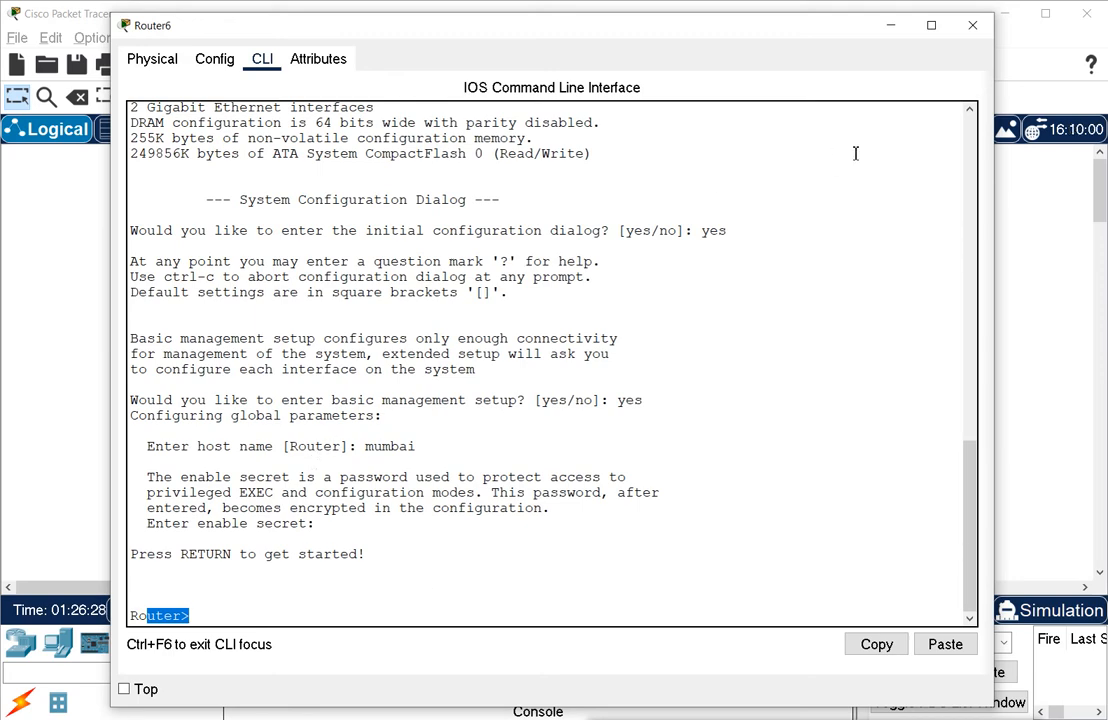
{"action": "left_click", "coordinate": [1035, 185]}
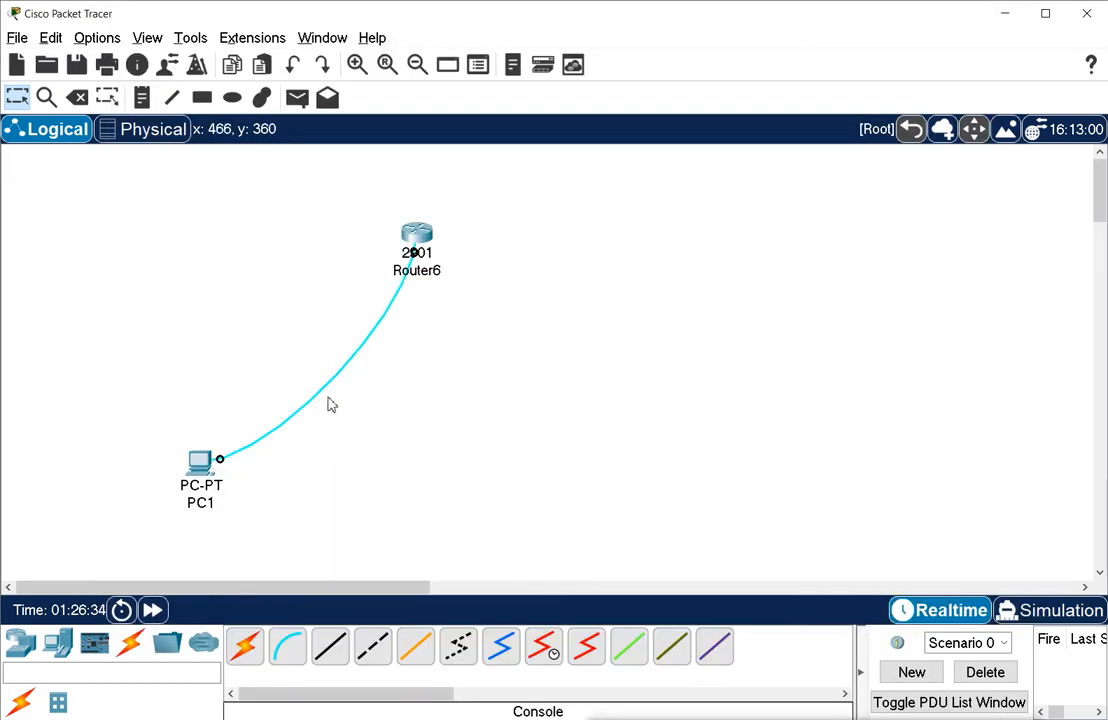
Reopen Router6's command line and highlight the output from the basic management setup text through the get-started message.
{"action": "left_click", "coordinate": [418, 240]}
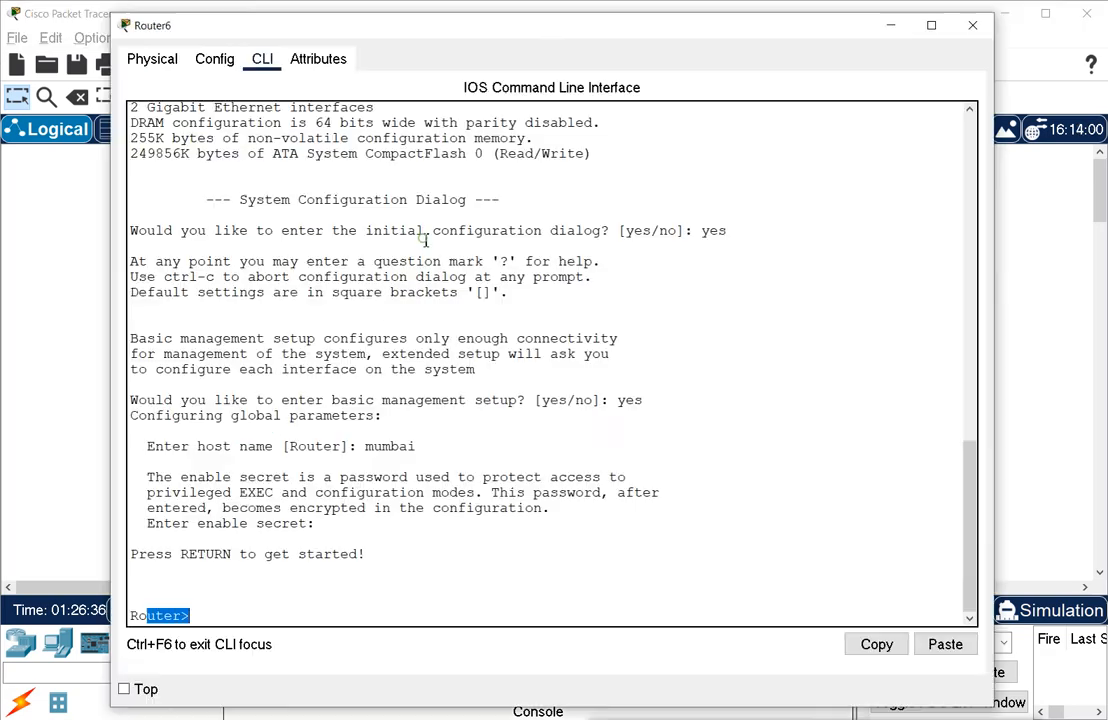
{"action": "left_click_drag", "start_coordinate": [130, 322], "coordinate": [135, 569]}
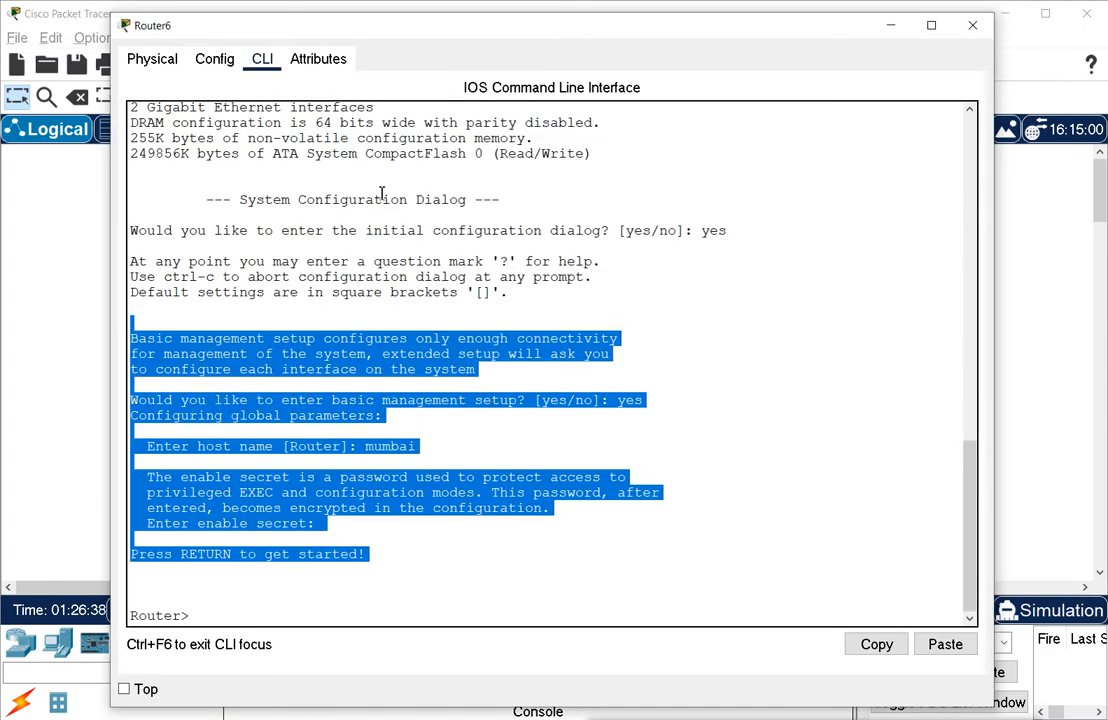
{"action": "left_click", "coordinate": [265, 67]}
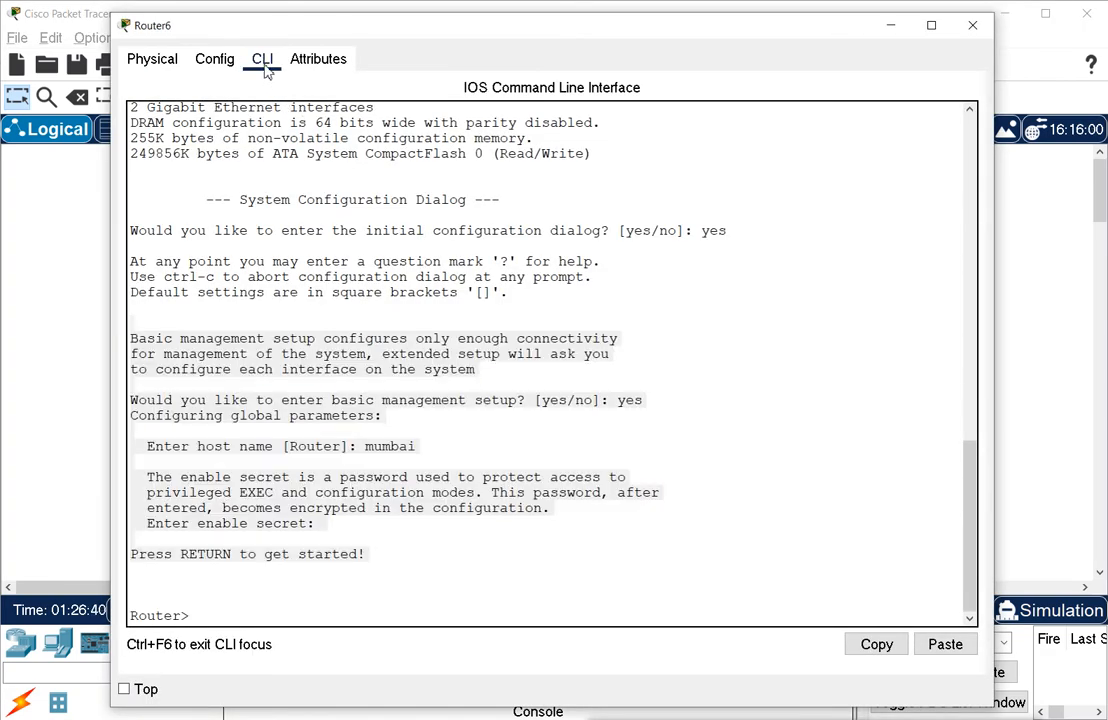
{"action": "left_click", "coordinate": [349, 317]}
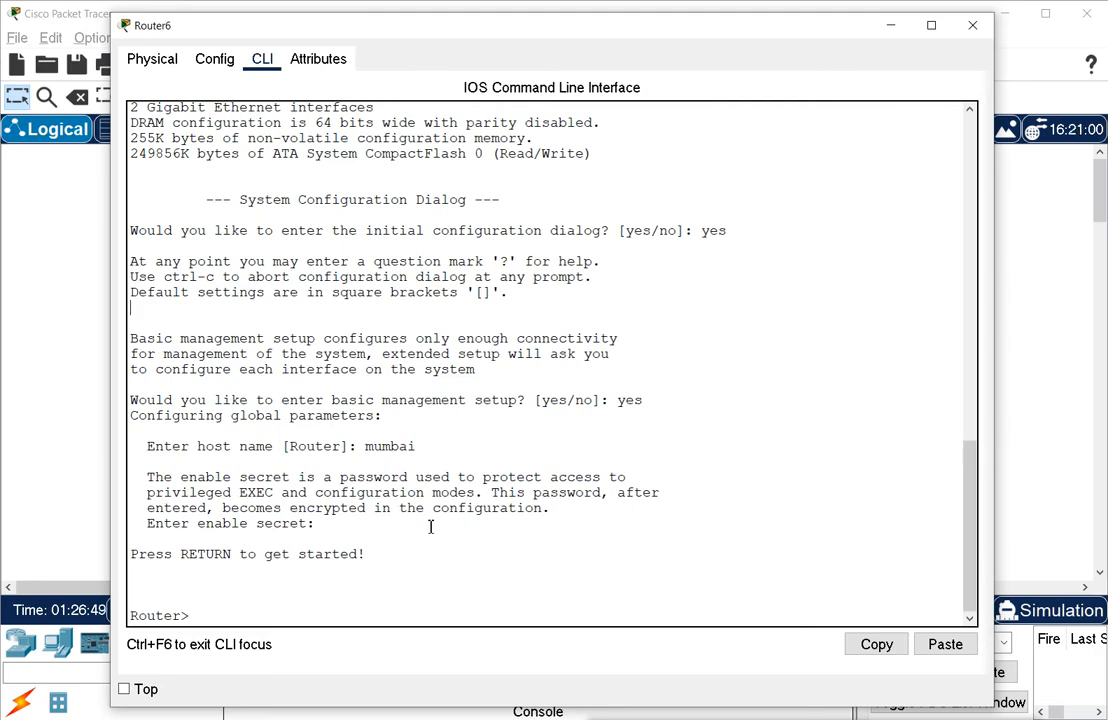
Return to the topology, reopen Router6, look at its physical device view and command line, and go back to the topology.
{"action": "left_click", "coordinate": [77, 333]}
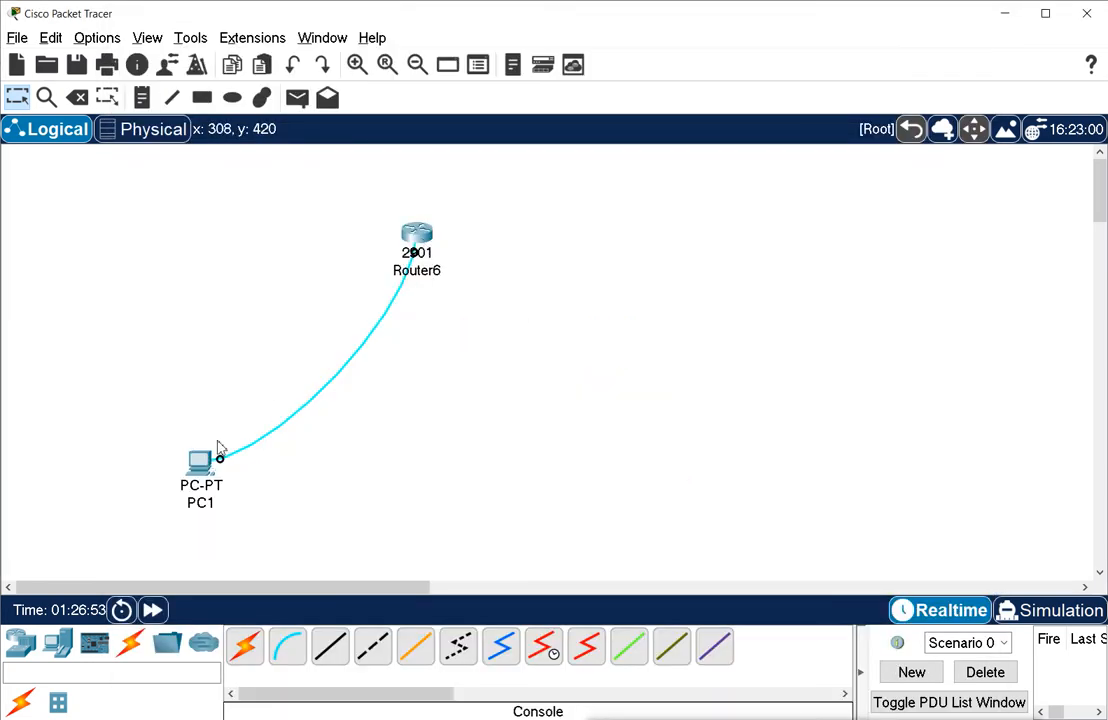
{"action": "mouse_move", "coordinate": [204, 464]}
{"action": "left_click", "coordinate": [418, 240]}
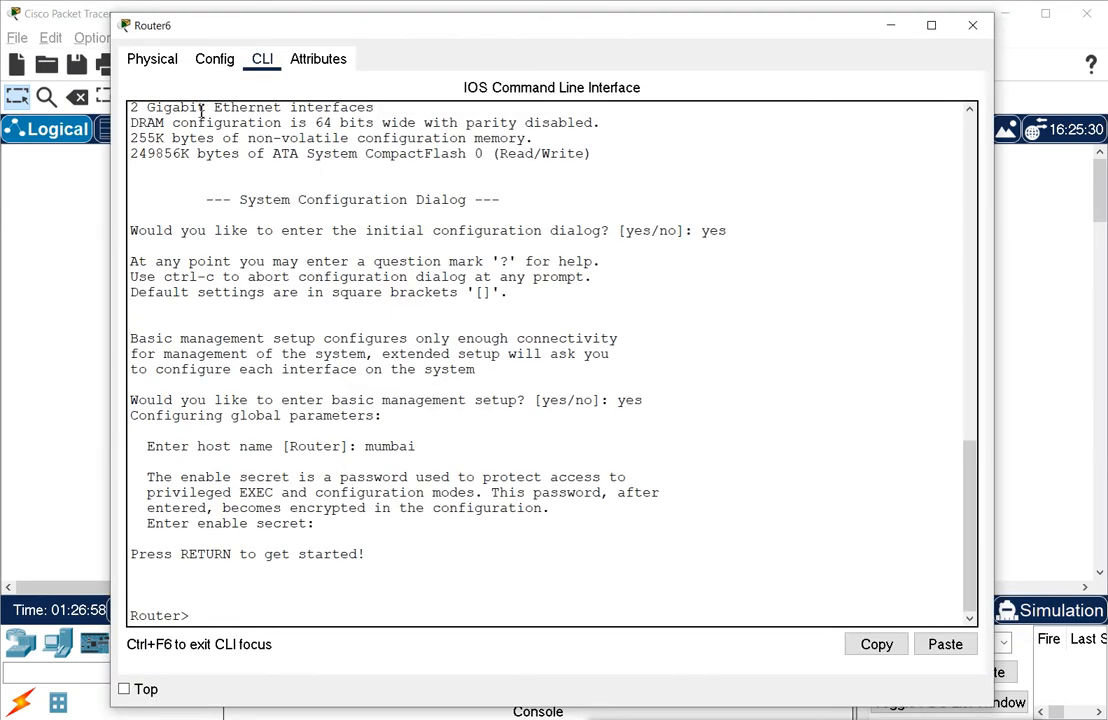
{"action": "left_click", "coordinate": [153, 62]}
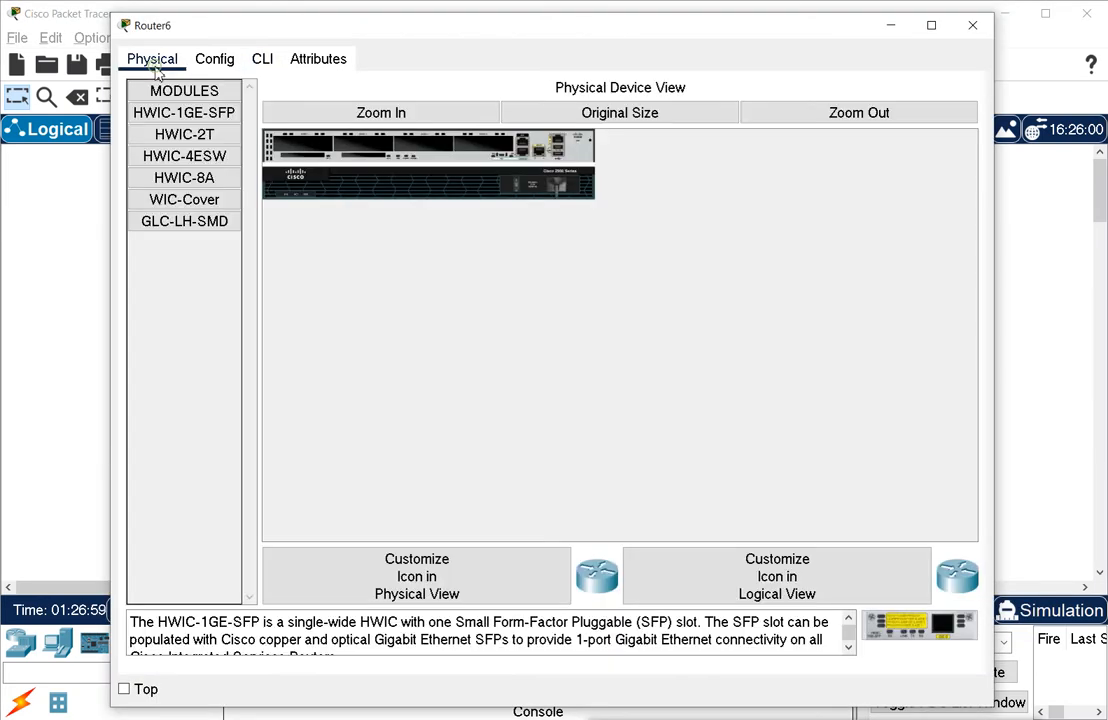
{"action": "left_click", "coordinate": [261, 62]}
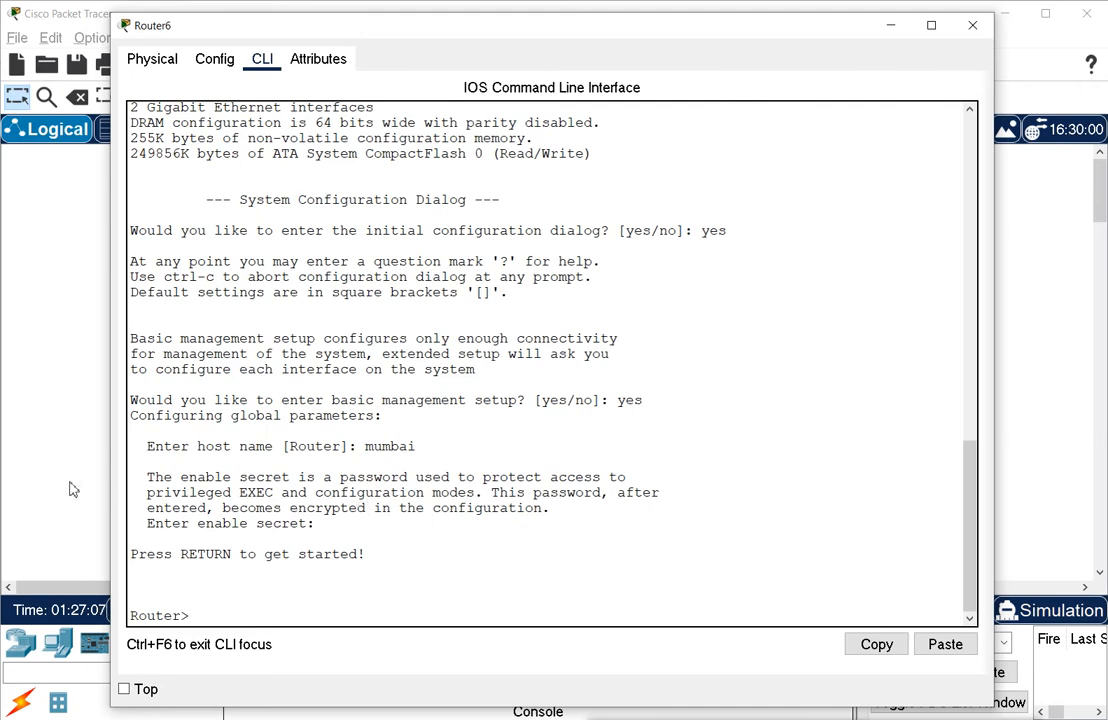
{"action": "left_click", "coordinate": [64, 424]}
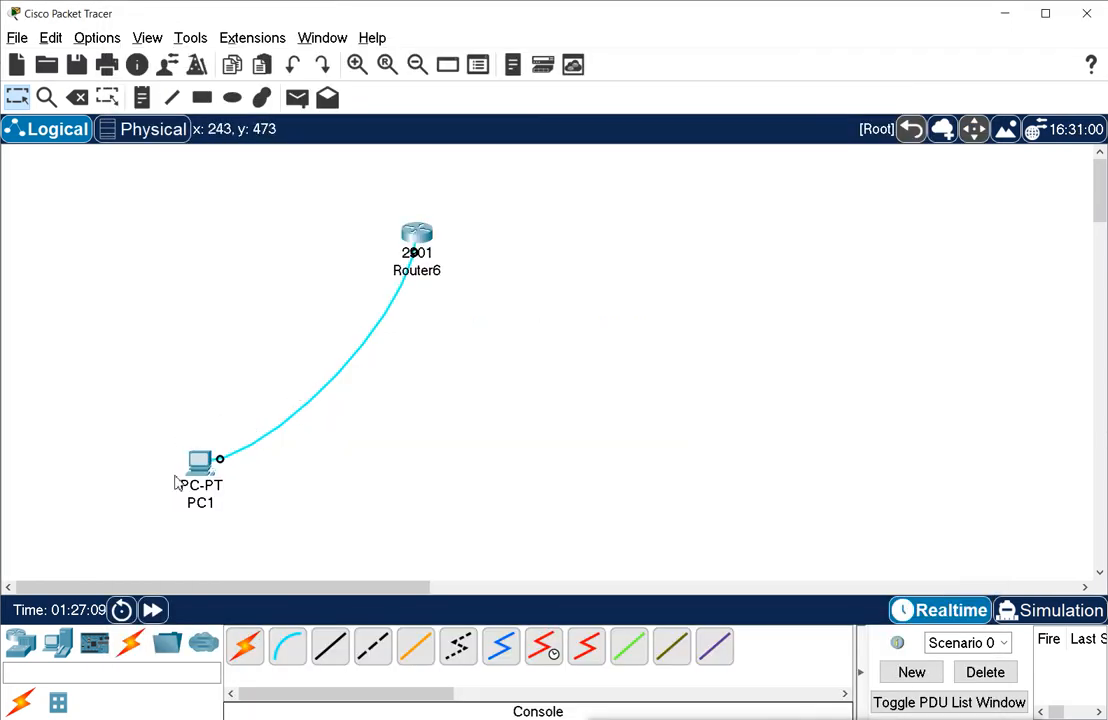
Reopen Router6, look at its global configuration settings, and highlight the router prompt in its command line.
{"action": "left_click", "coordinate": [427, 240]}
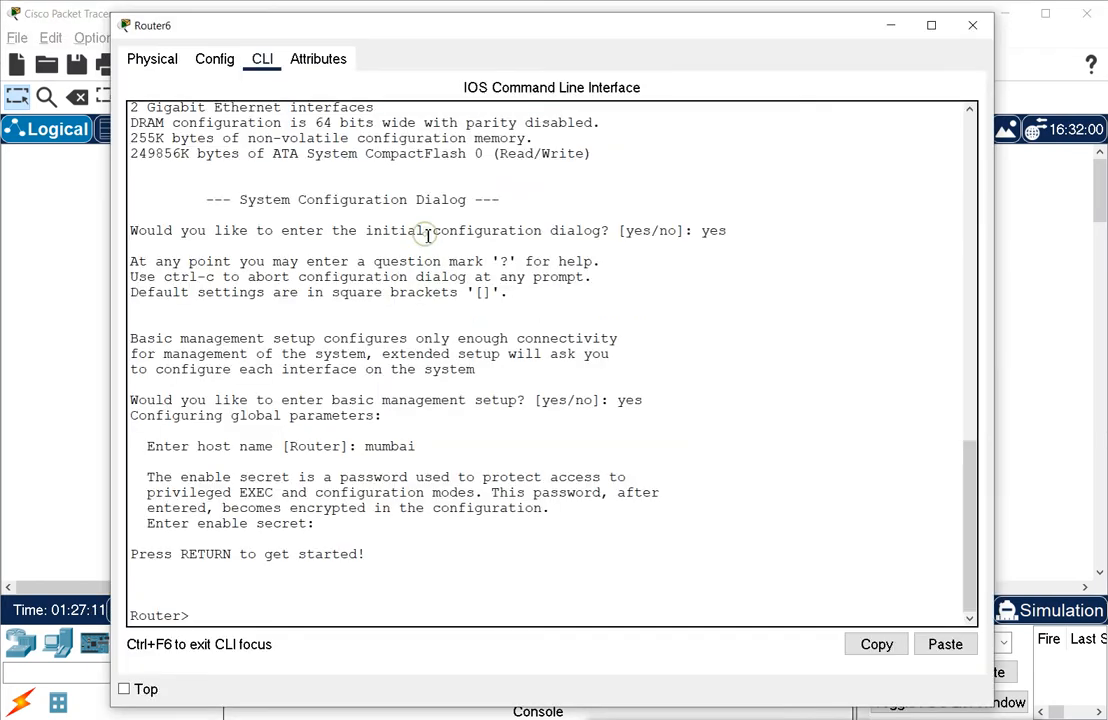
{"action": "left_click", "coordinate": [220, 70]}
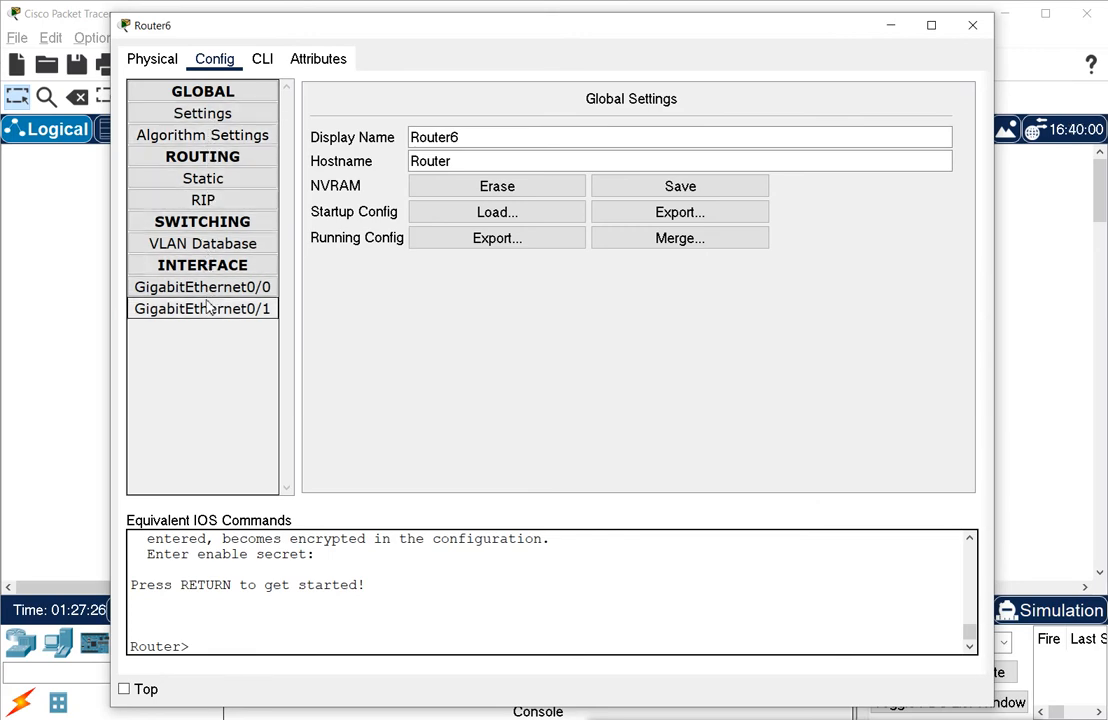
{"action": "left_click", "coordinate": [264, 64]}
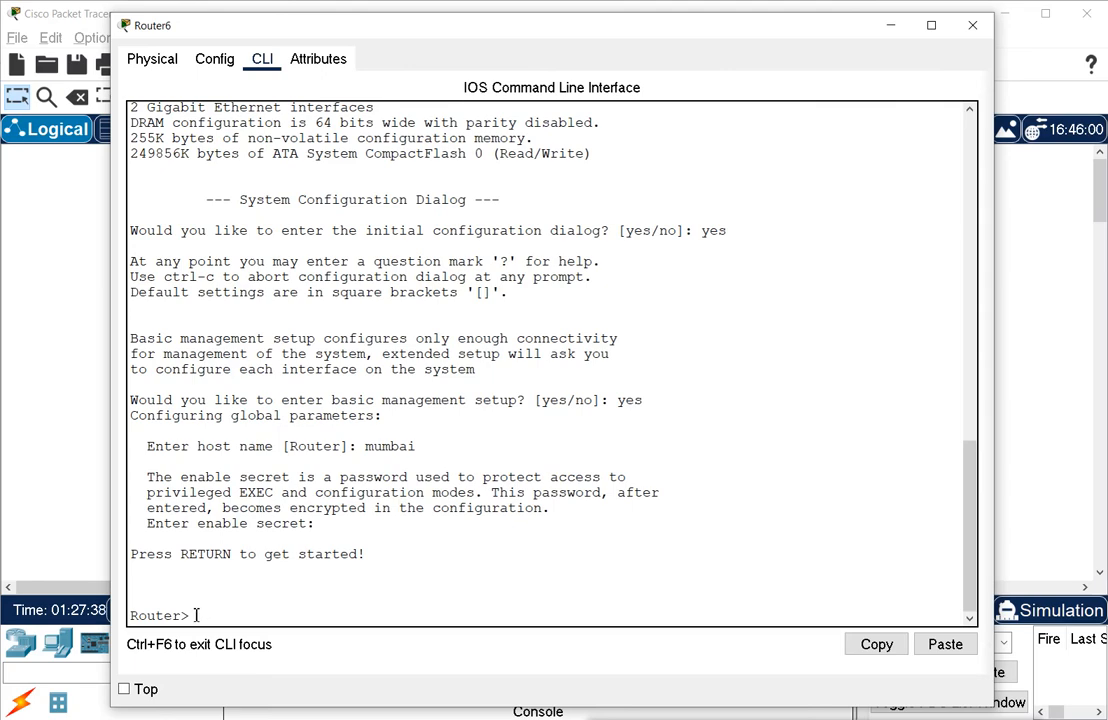
{"action": "left_click_drag", "start_coordinate": [196, 615], "coordinate": [132, 604]}
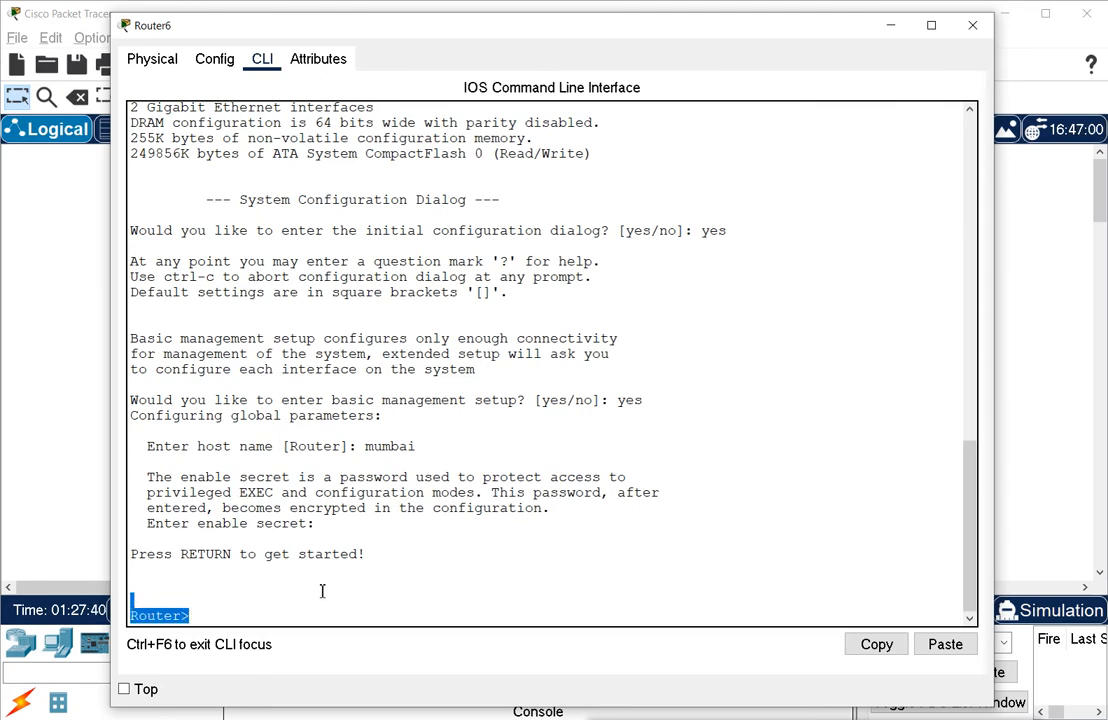
{"action": "left_click", "coordinate": [70, 347]}
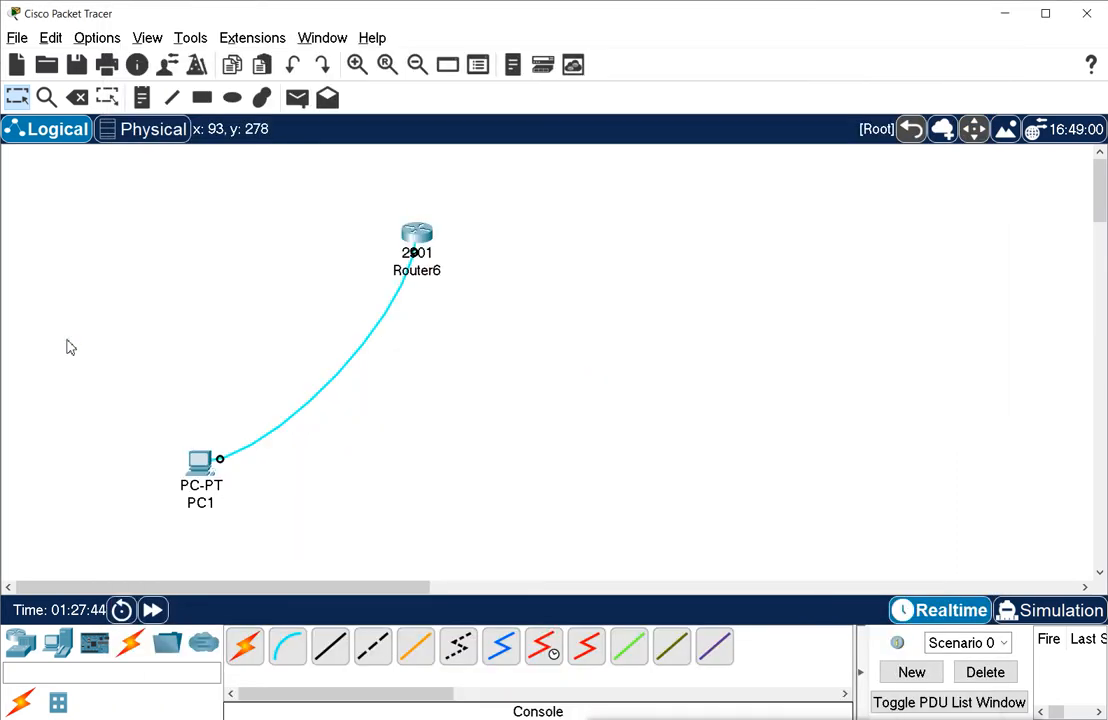
In the font preferences, set the Router IOS background to Black and the Router IOS text to White, and apply the colors.
{"action": "left_click", "coordinate": [100, 40]}
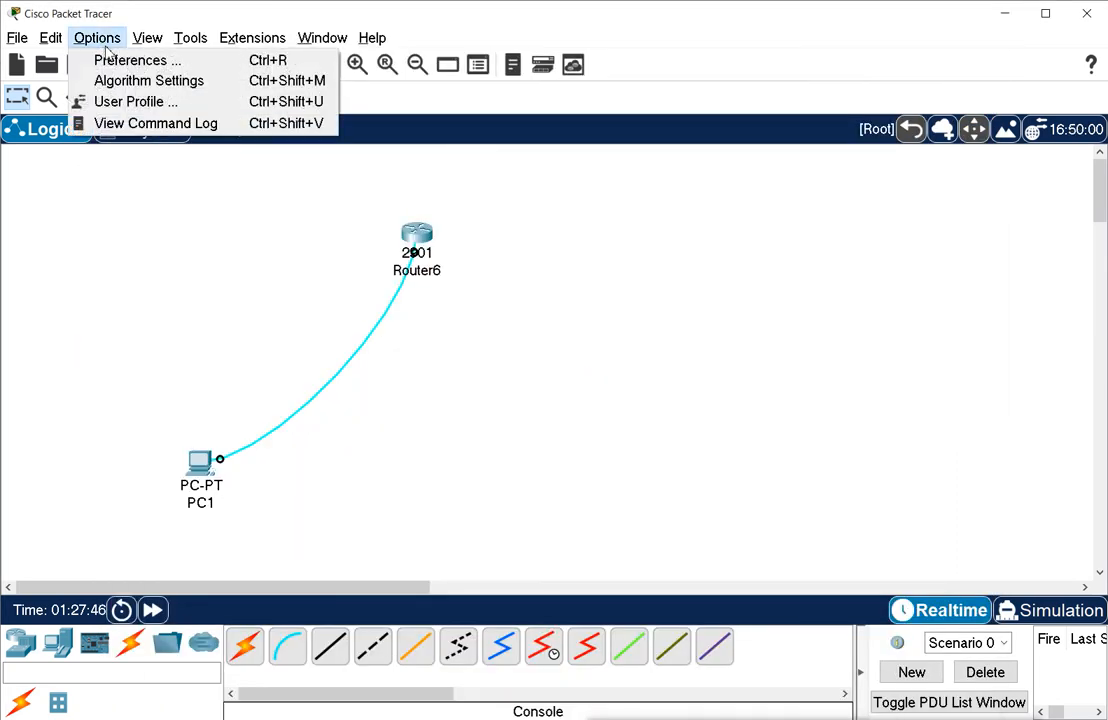
{"action": "left_click", "coordinate": [108, 60]}
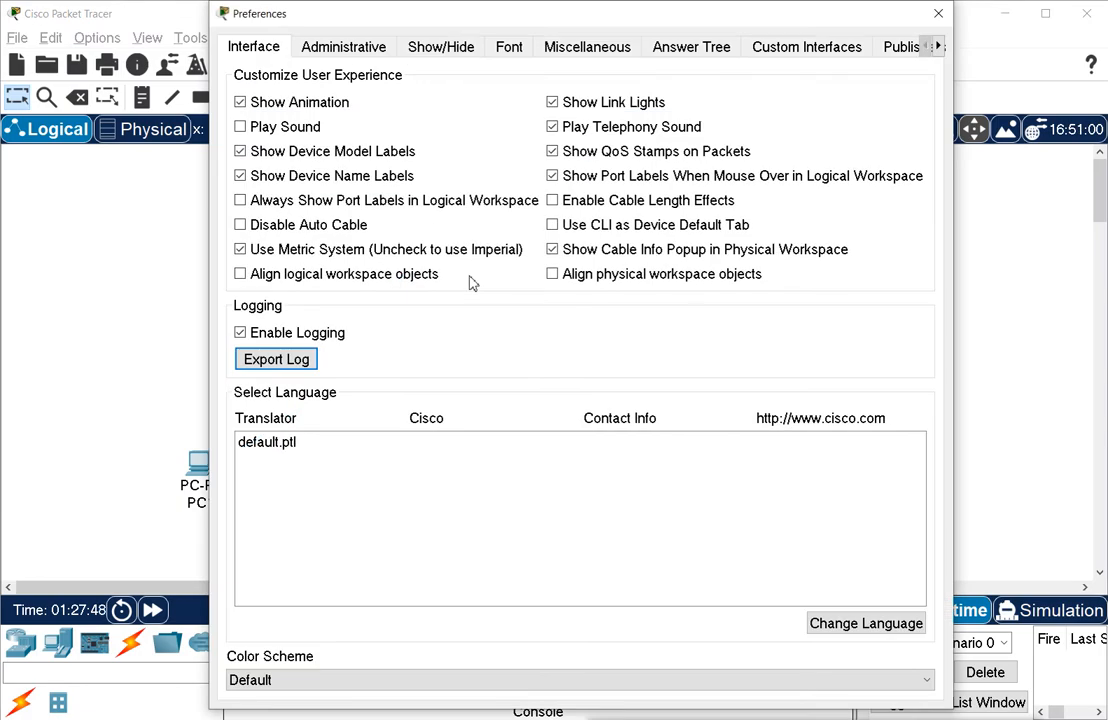
{"action": "left_click", "coordinate": [508, 52]}
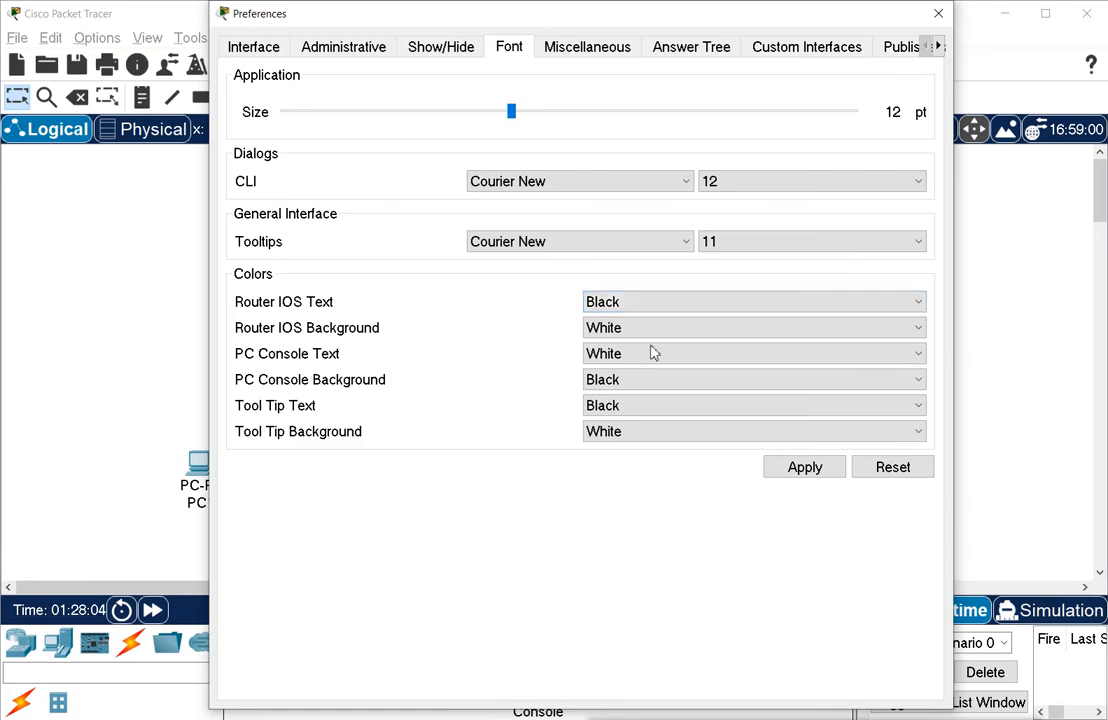
{"action": "left_click", "coordinate": [918, 330]}
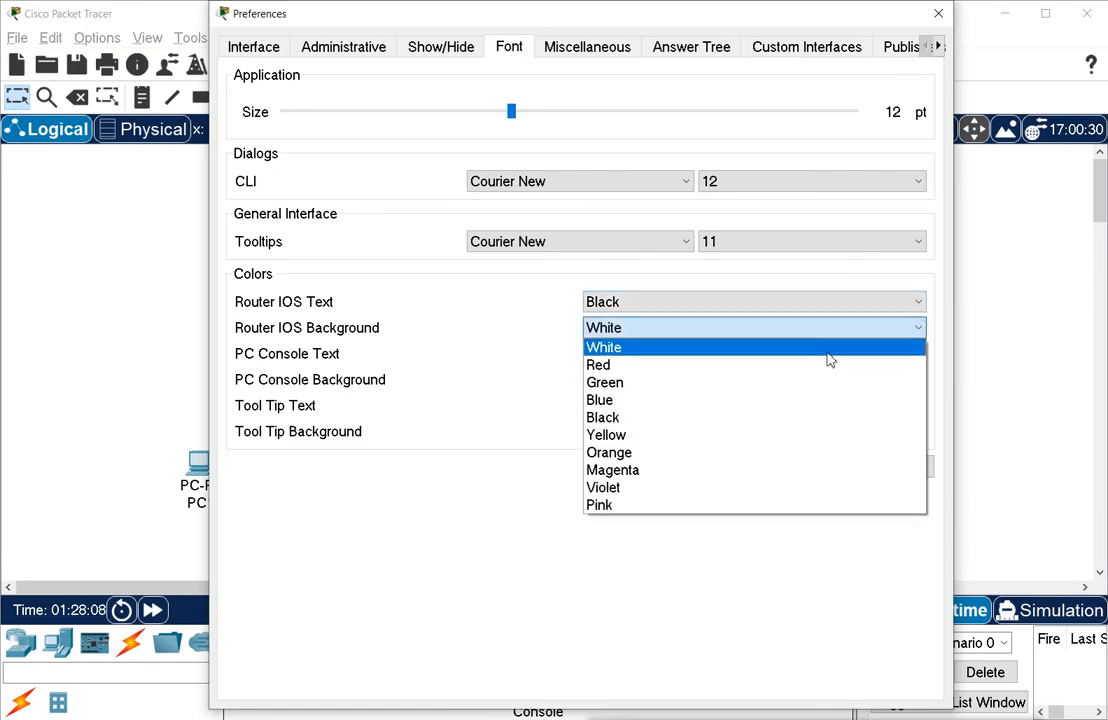
{"action": "left_click", "coordinate": [700, 416]}
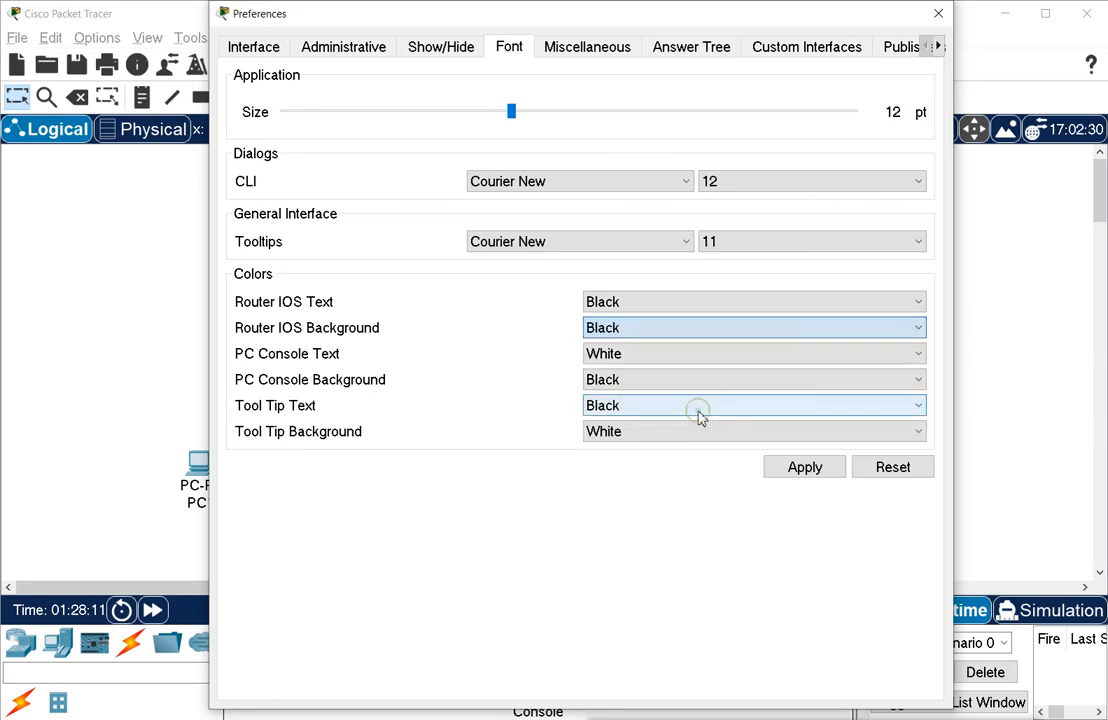
{"action": "left_click", "coordinate": [733, 303]}
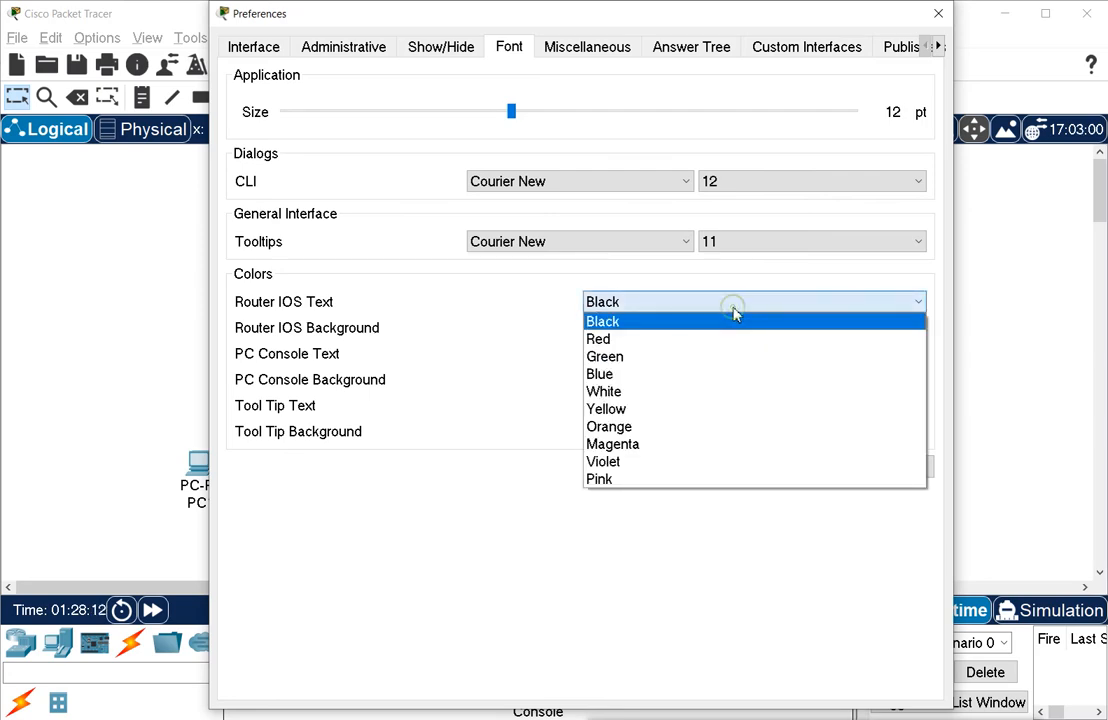
{"action": "left_click", "coordinate": [697, 393]}
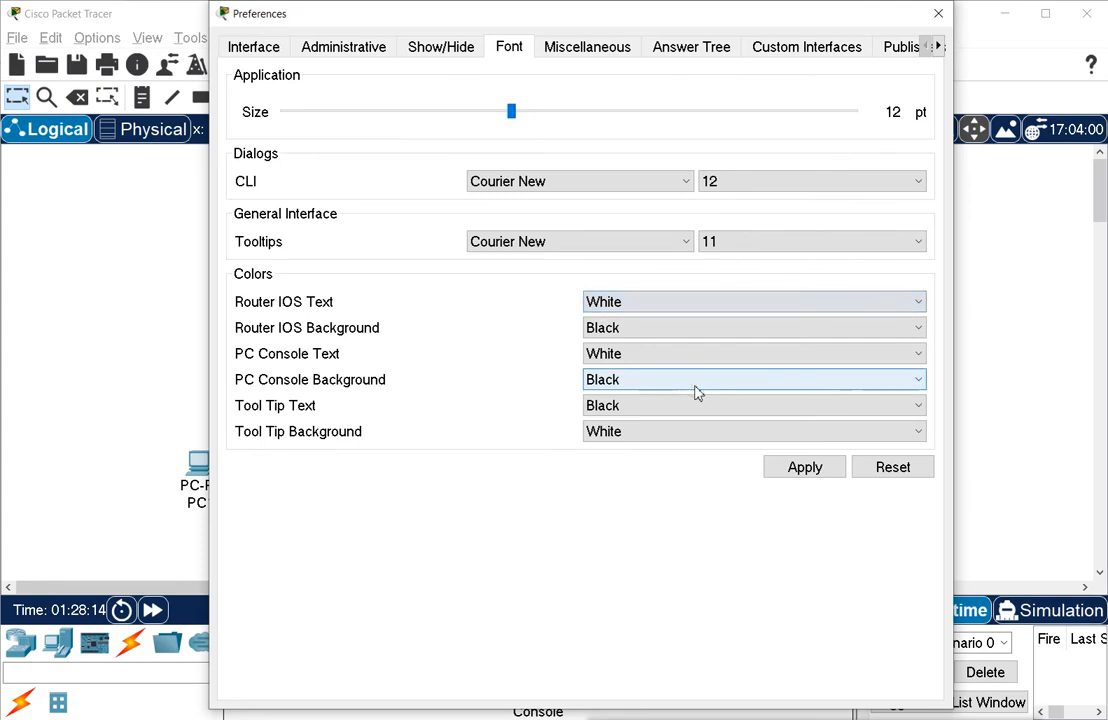
{"action": "left_click", "coordinate": [787, 470]}
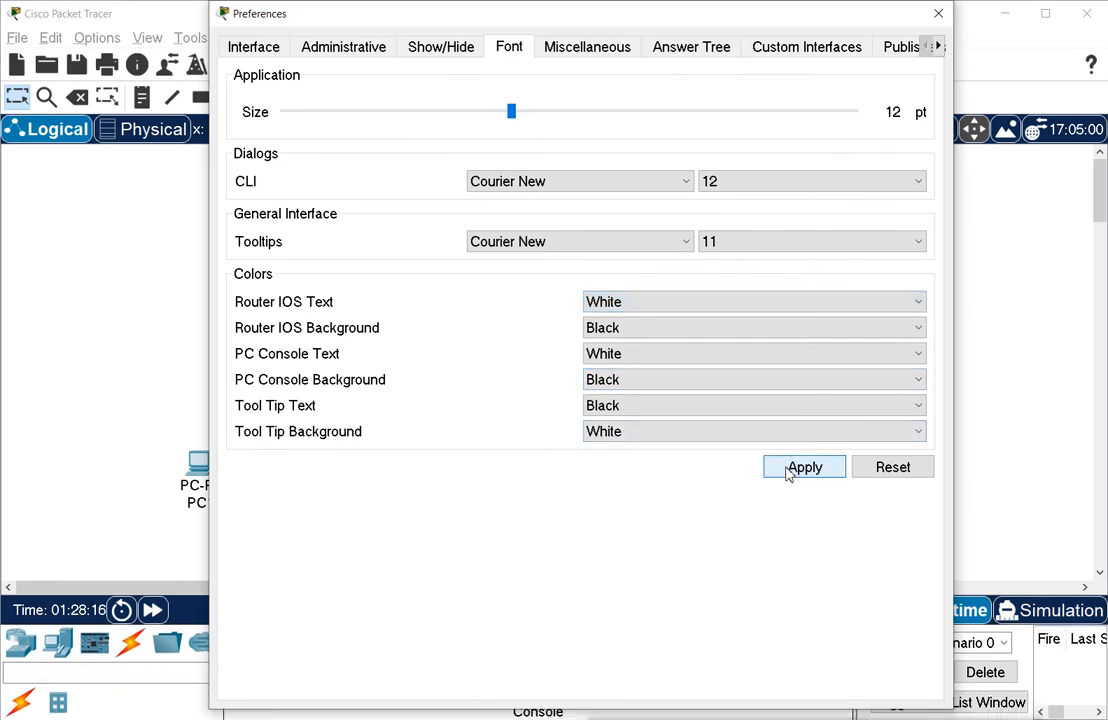
{"action": "left_click", "coordinate": [938, 16]}
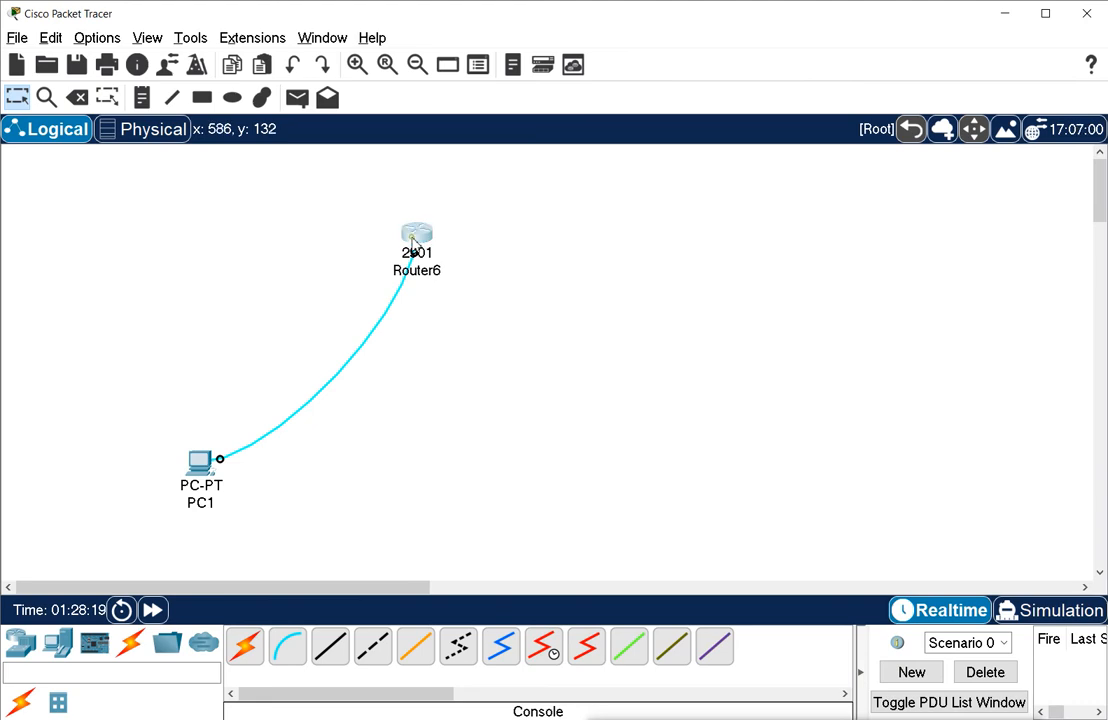
Open Router6's command line and enlarge and reposition its window to fill most of the screen.
{"action": "left_click", "coordinate": [413, 245]}
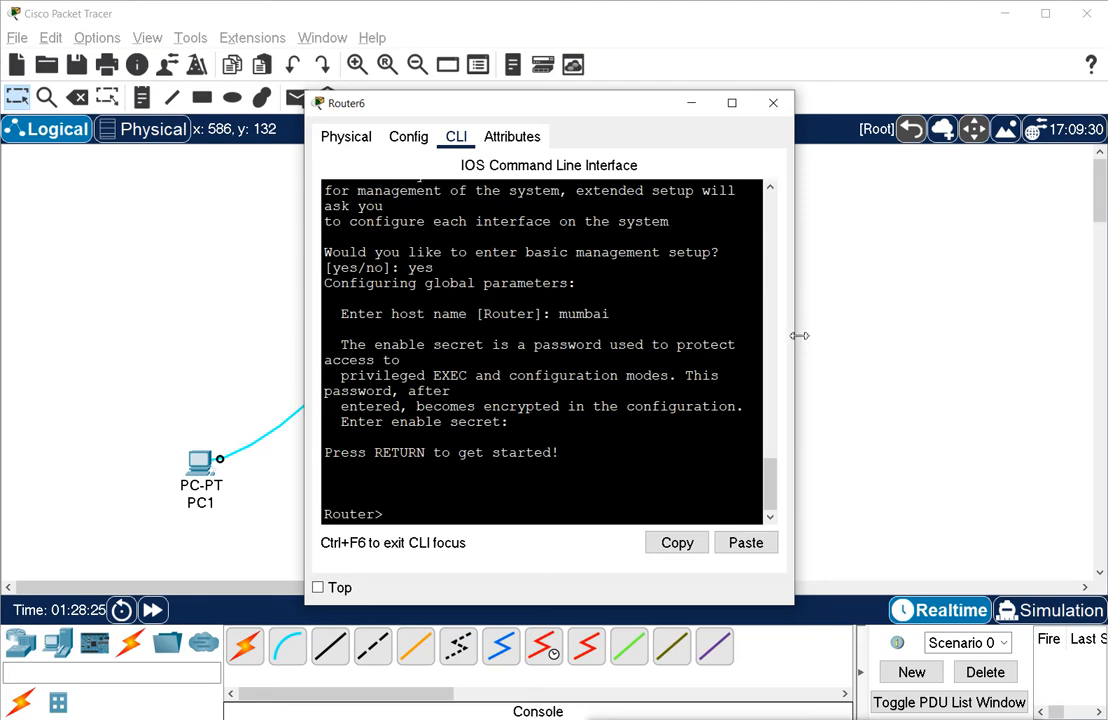
{"action": "left_click_drag", "start_coordinate": [795, 340], "coordinate": [1090, 354]}
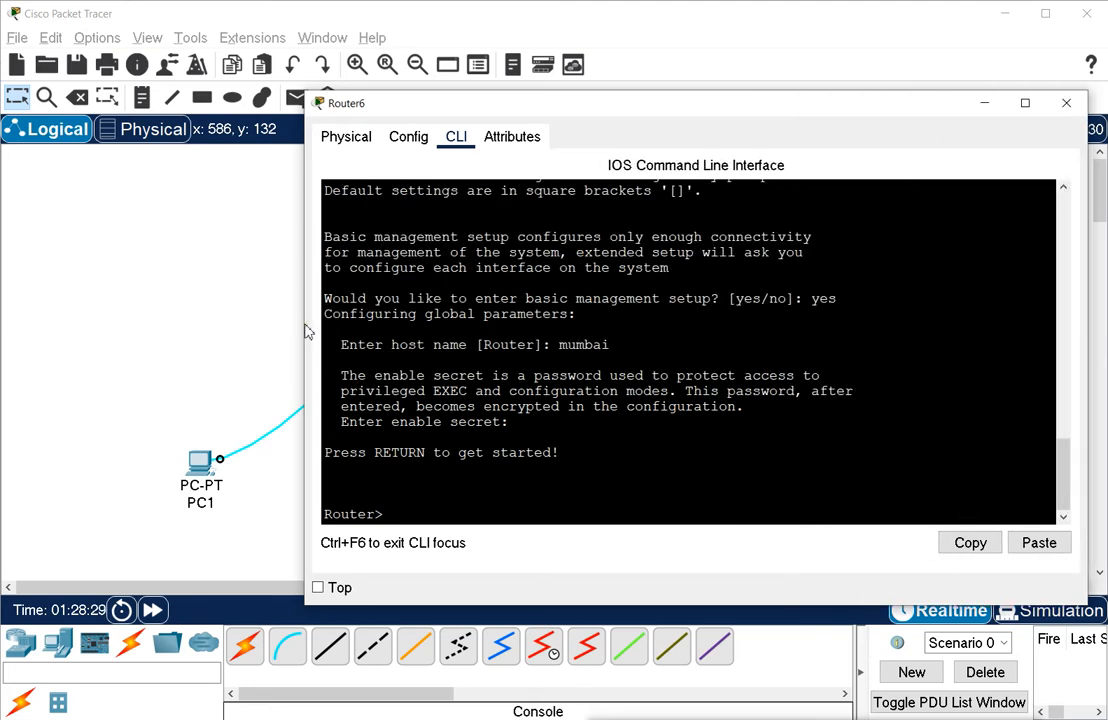
{"action": "left_click_drag", "start_coordinate": [300, 322], "coordinate": [159, 343]}
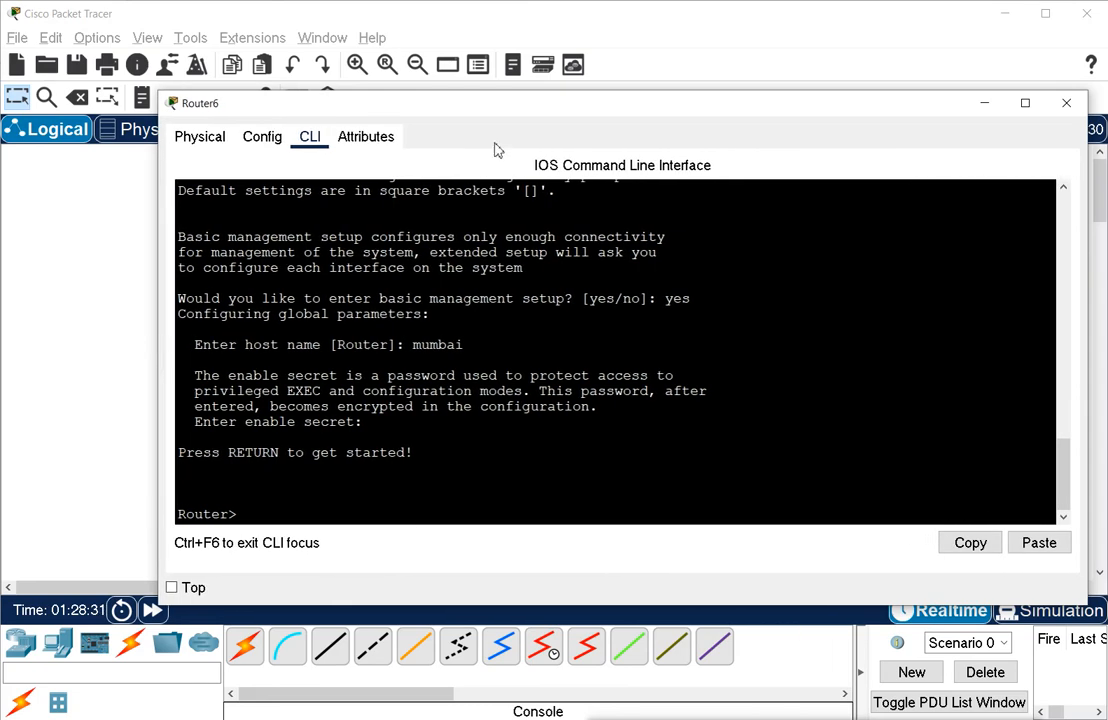
{"action": "left_click_drag", "start_coordinate": [532, 95], "coordinate": [584, 6]}
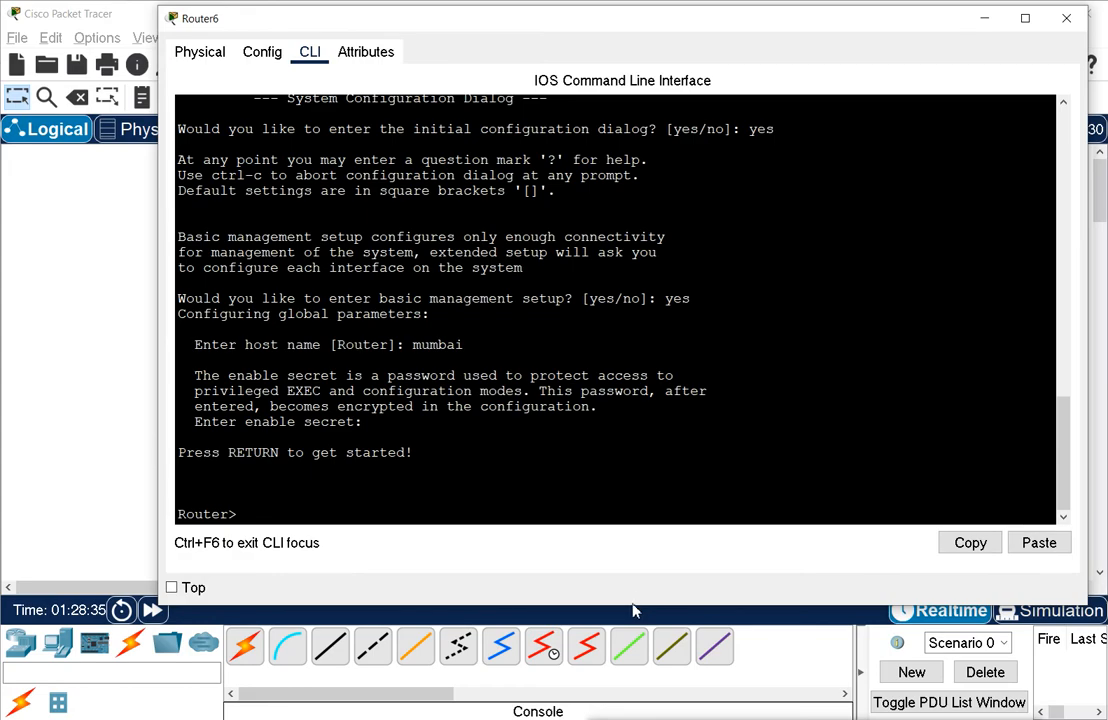
{"action": "left_click_drag", "start_coordinate": [633, 608], "coordinate": [630, 716]}
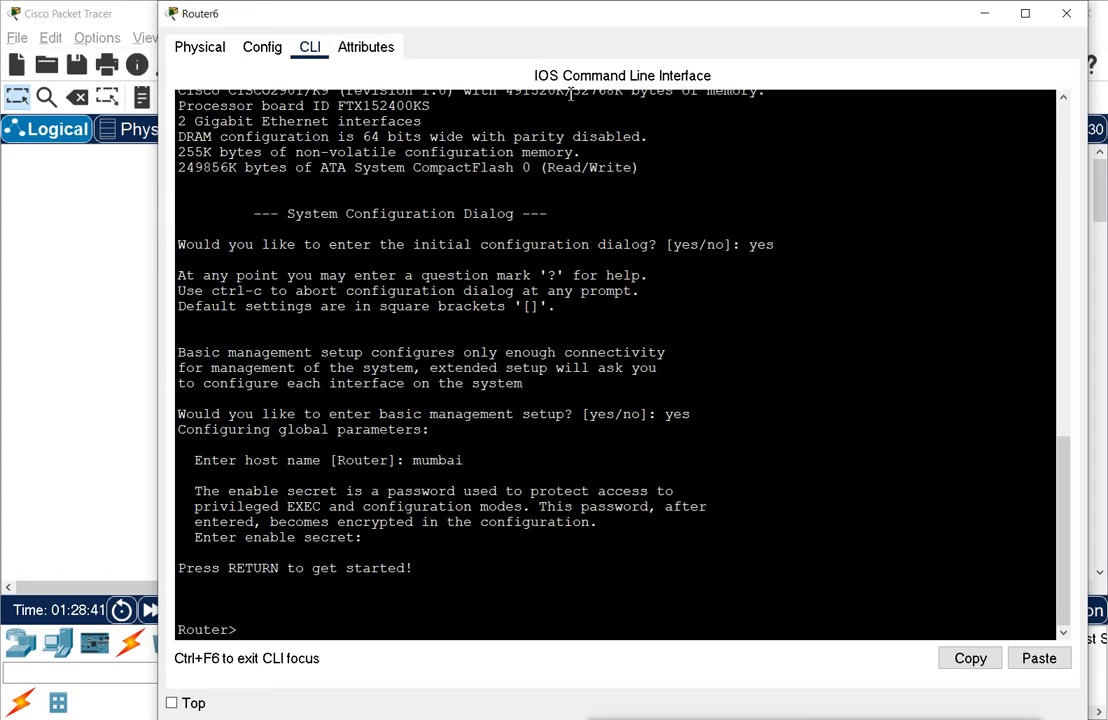
{"action": "left_click_drag", "start_coordinate": [564, 25], "coordinate": [519, 22]}
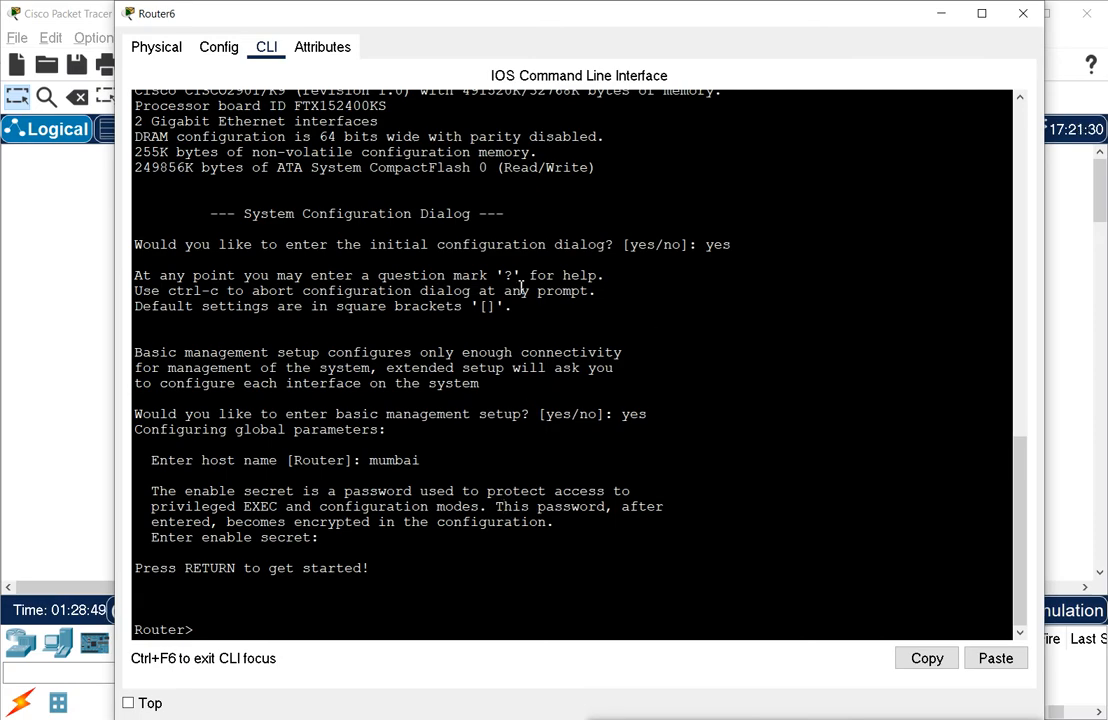
Review Router6's boot output and highlight the initial configuration dialog question, the get-started message, and the router prompt.
{"action": "scroll", "coordinate": [520, 287], "scroll_direction": "up", "scroll_amount": 9}
{"action": "scroll", "coordinate": [520, 287], "scroll_direction": "up", "scroll_amount": 12}
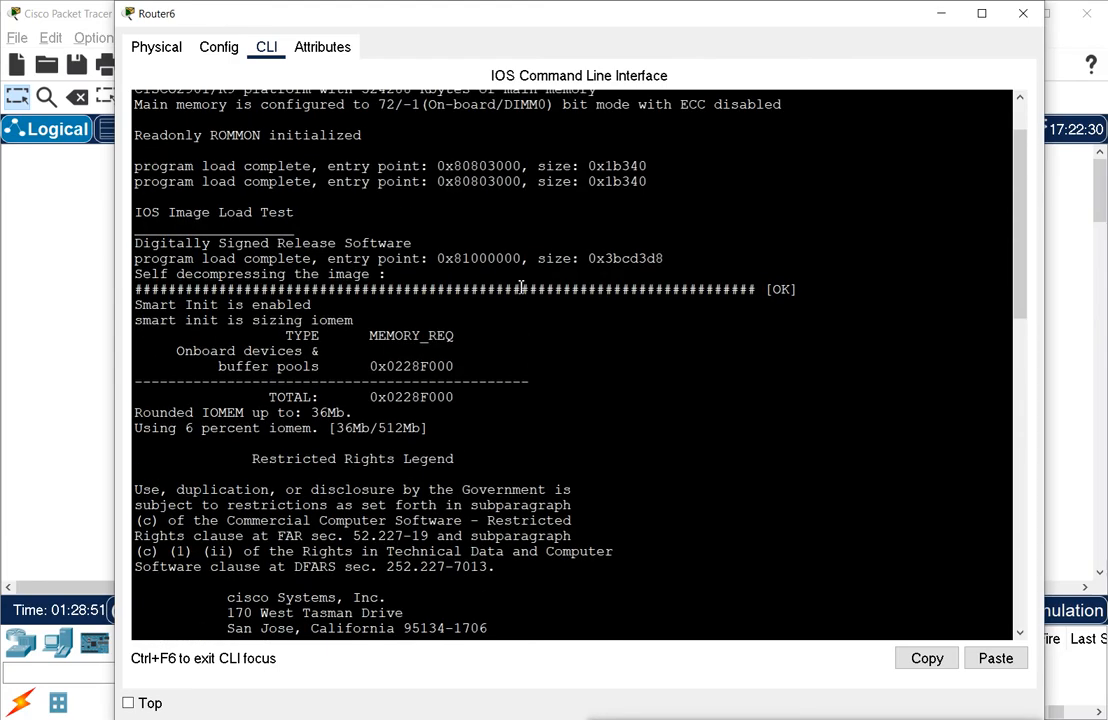
{"action": "scroll", "coordinate": [520, 287], "scroll_direction": "down", "scroll_amount": 20}
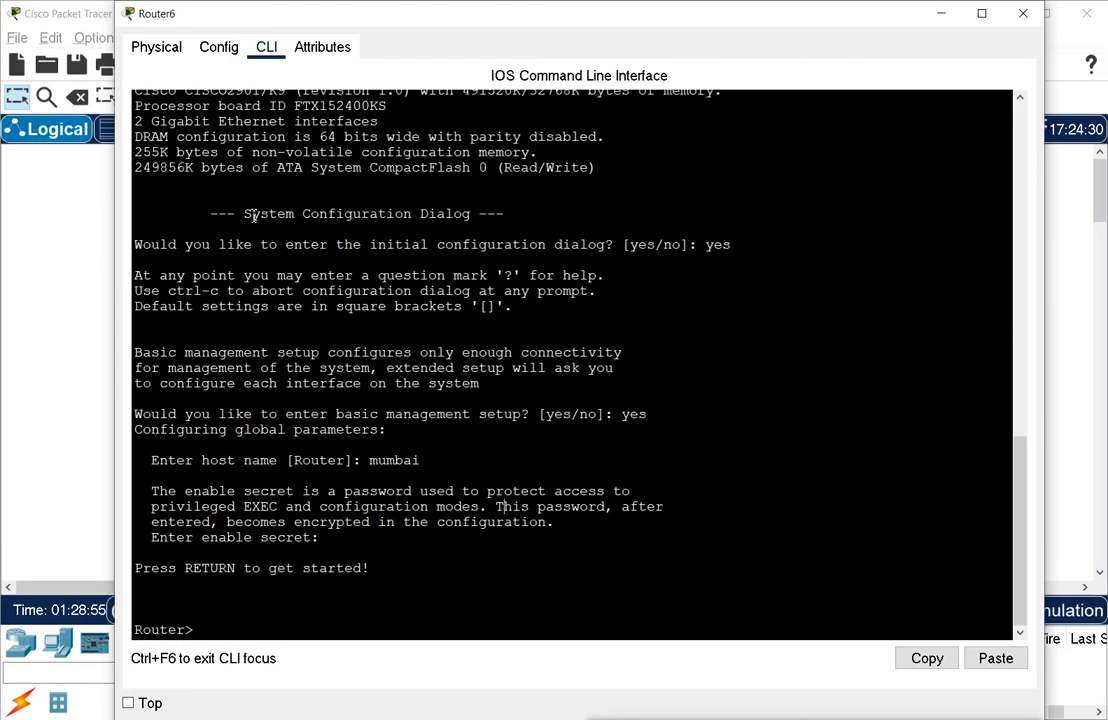
{"action": "left_click_drag", "start_coordinate": [246, 213], "coordinate": [754, 247]}
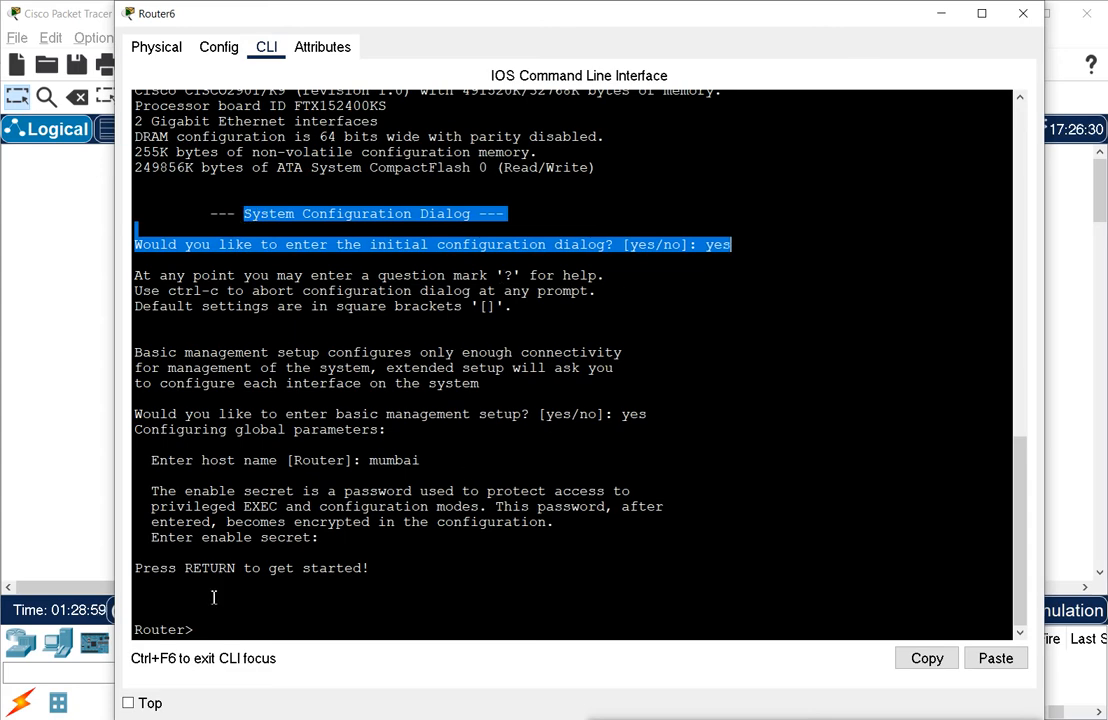
{"action": "left_click", "coordinate": [140, 567]}
{"action": "left_click_drag", "start_coordinate": [140, 567], "coordinate": [390, 572]}
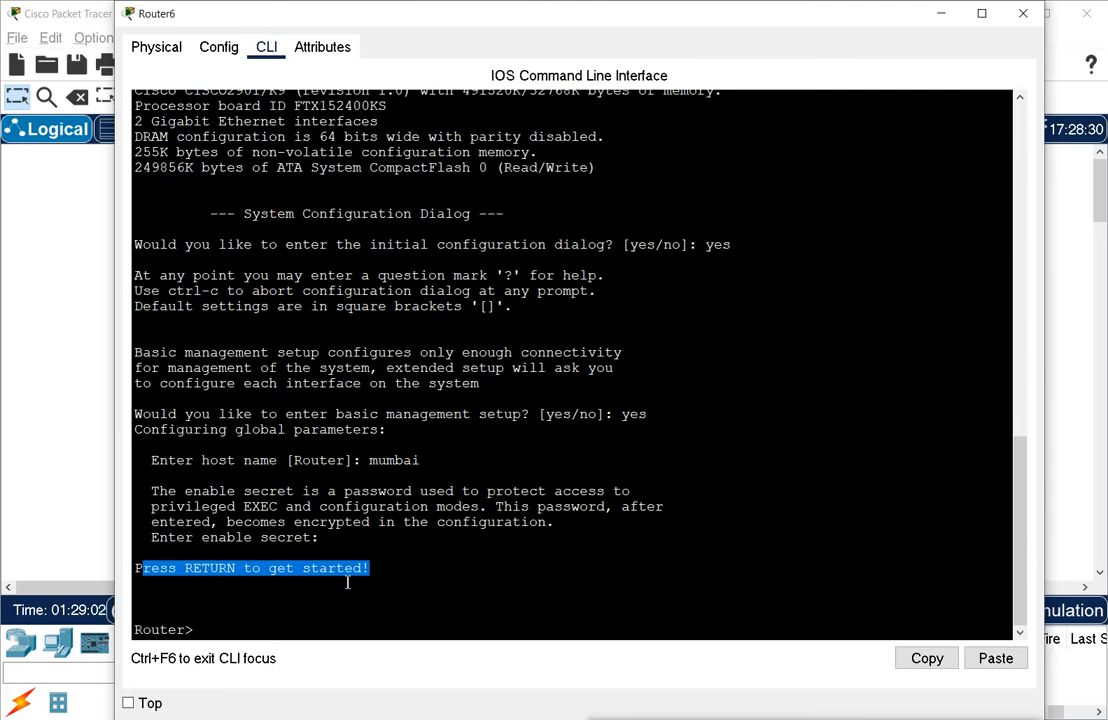
{"action": "left_click_drag", "start_coordinate": [140, 629], "coordinate": [205, 630]}
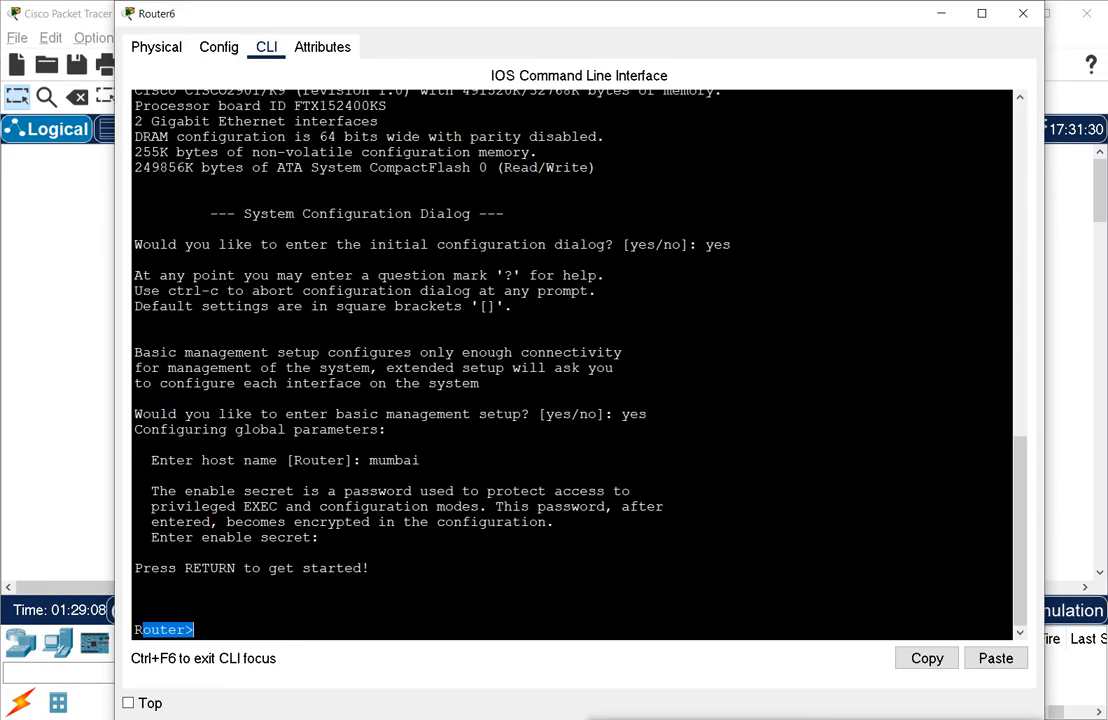
Switch to the Router Modes PDF in the browser and circle the question mark in the paragraph about listing commands.
{"action": "key", "text": "alt+Tab"}
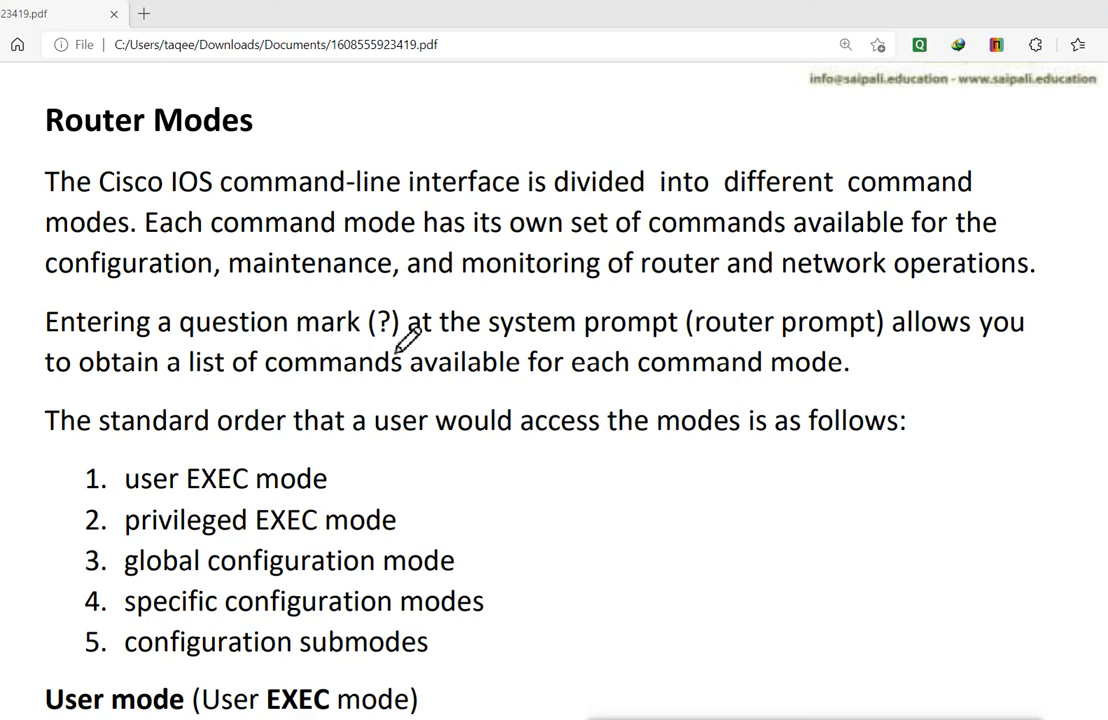
{"action": "mouse_move", "coordinate": [402, 305]}
{"action": "left_mouse_down"}
{"action": "mouse_move", "coordinate": [378, 300]}
{"action": "mouse_move", "coordinate": [386, 352]}
{"action": "mouse_move", "coordinate": [399, 342]}
{"action": "left_mouse_up"}
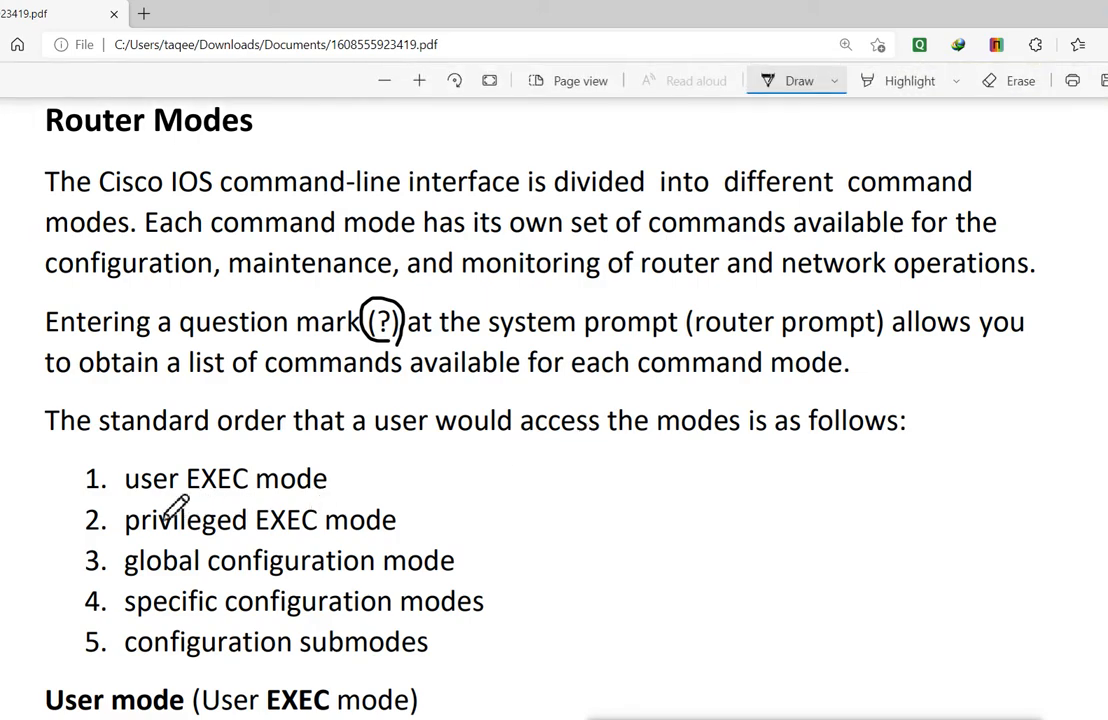
Draw a line above user EXEC mode and a bracket beside specific configuration modes and configuration submodes.
{"action": "scroll", "coordinate": [430, 510], "scroll_direction": "down", "scroll_amount": 1}
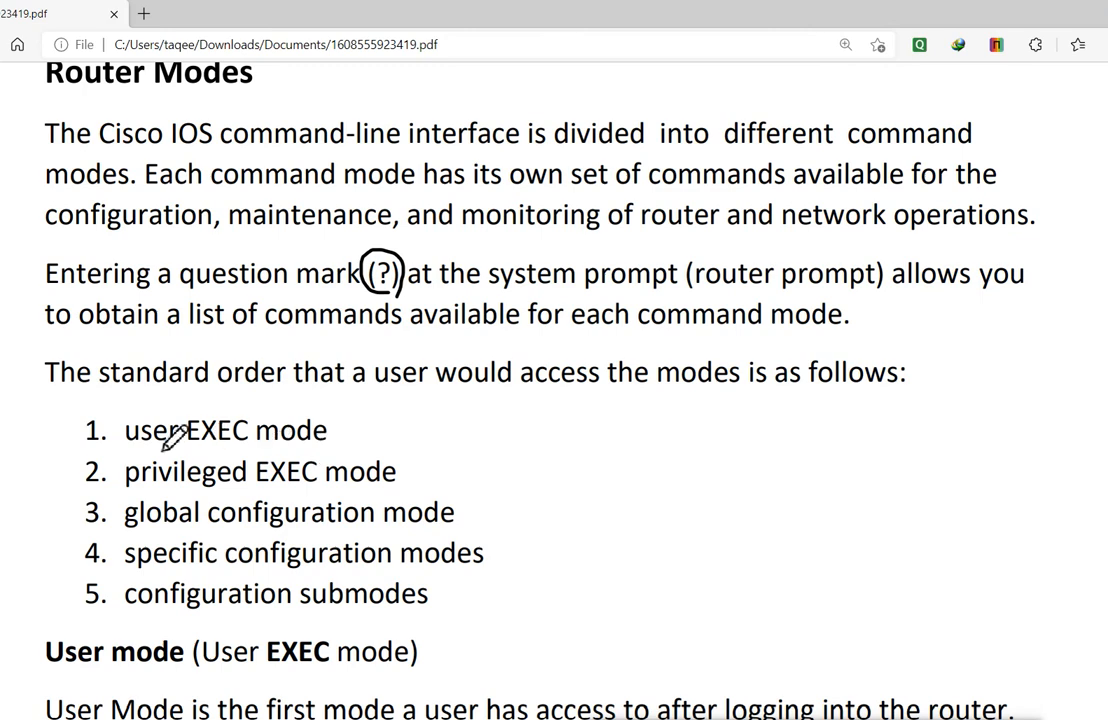
{"action": "left_click_drag", "start_coordinate": [141, 416], "coordinate": [320, 408]}
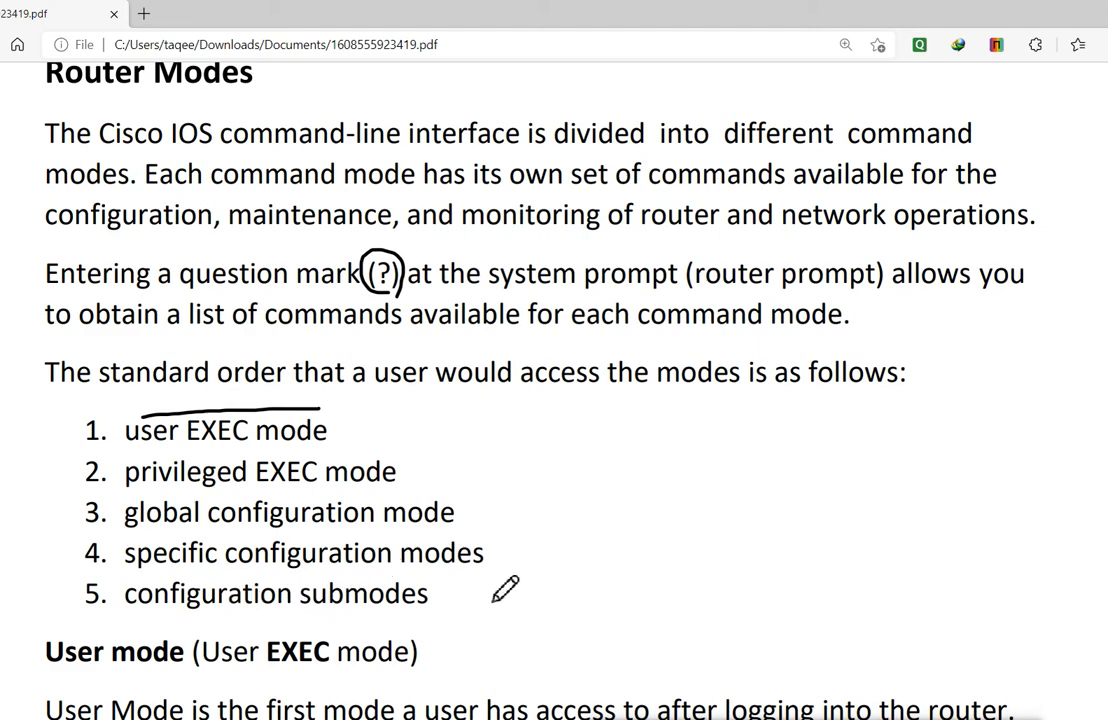
{"action": "mouse_move", "coordinate": [476, 577]}
{"action": "left_mouse_down"}
{"action": "mouse_move", "coordinate": [484, 547]}
{"action": "mouse_move", "coordinate": [478, 600]}
{"action": "left_mouse_up"}
{"action": "key", "text": "ctrl+z"}
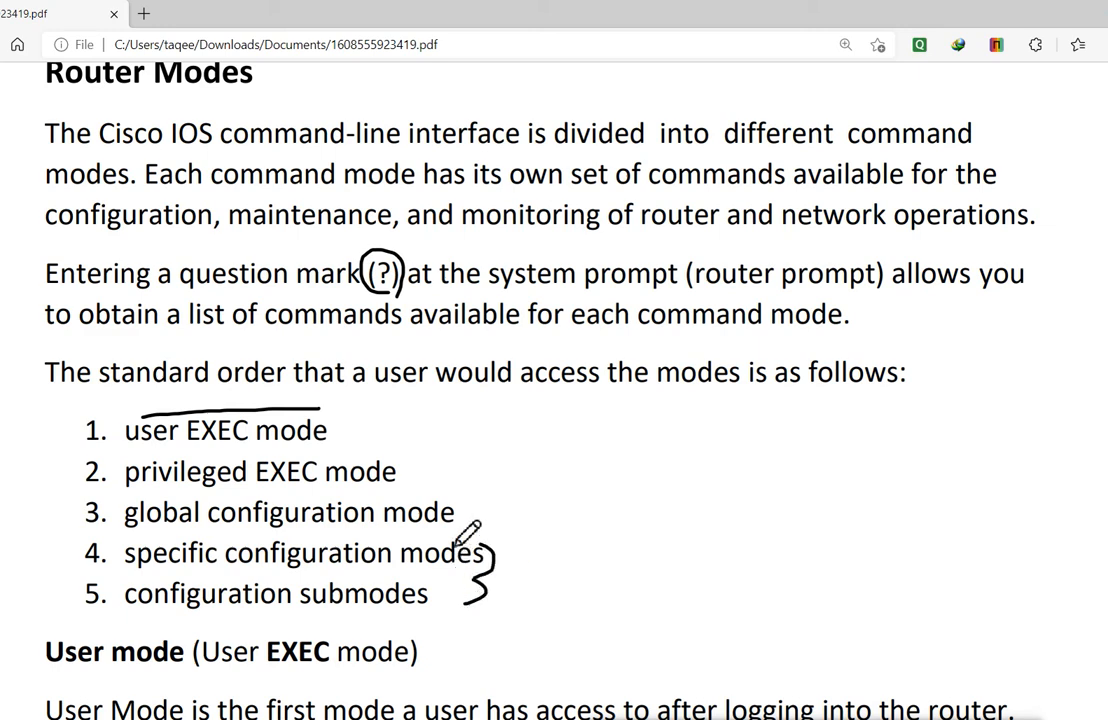
Draw short dashes after global configuration mode and user EXEC mode in the list of modes.
{"action": "left_click_drag", "start_coordinate": [457, 522], "coordinate": [492, 521]}
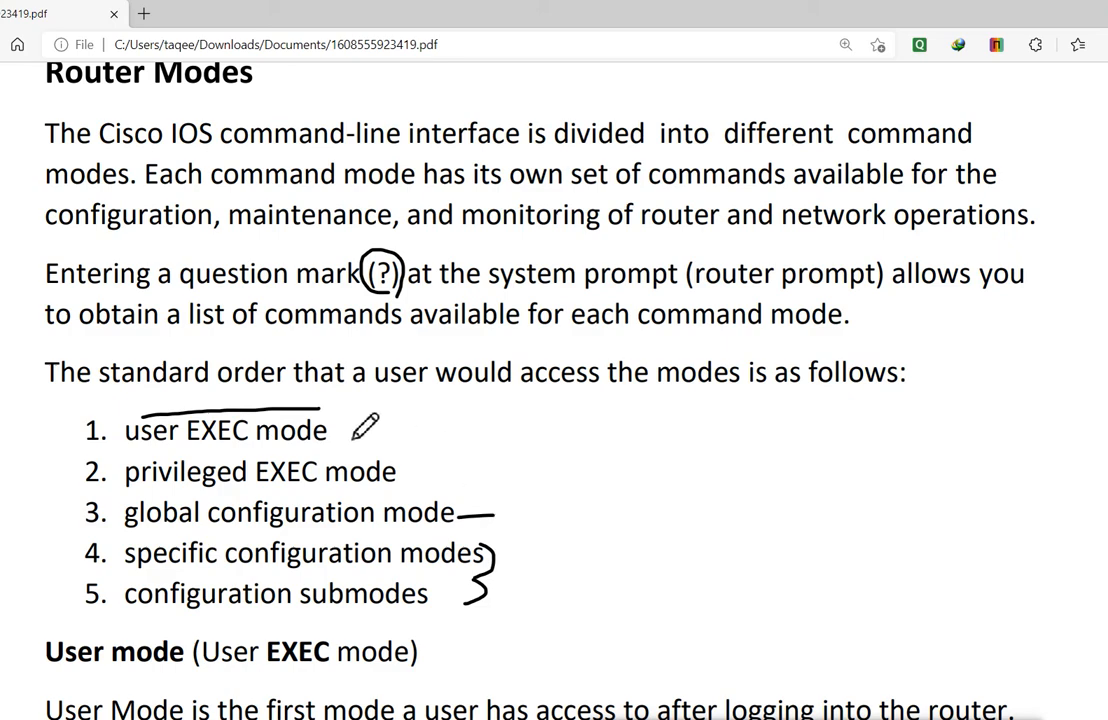
{"action": "left_click_drag", "start_coordinate": [351, 437], "coordinate": [418, 437]}
Underline the ">" sign in the User mode paragraph and draw lines below and above the Router> prompt example.
{"action": "scroll", "coordinate": [589, 524], "scroll_direction": "down", "scroll_amount": 3}
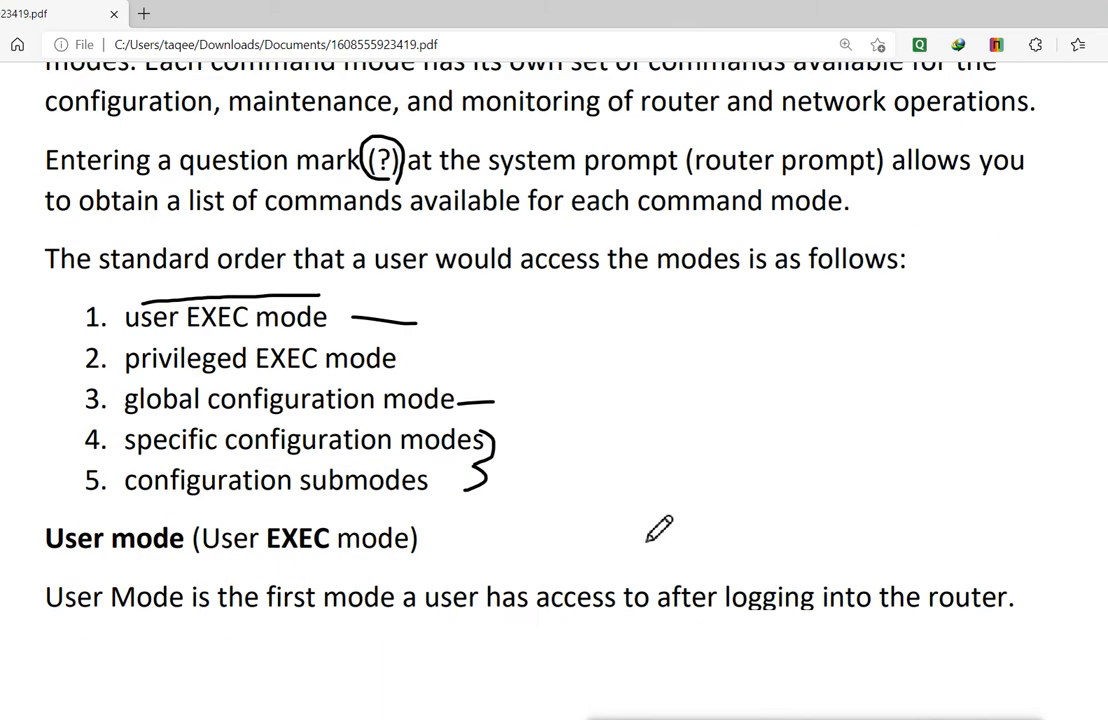
{"action": "scroll", "coordinate": [655, 530], "scroll_direction": "down", "scroll_amount": 1}
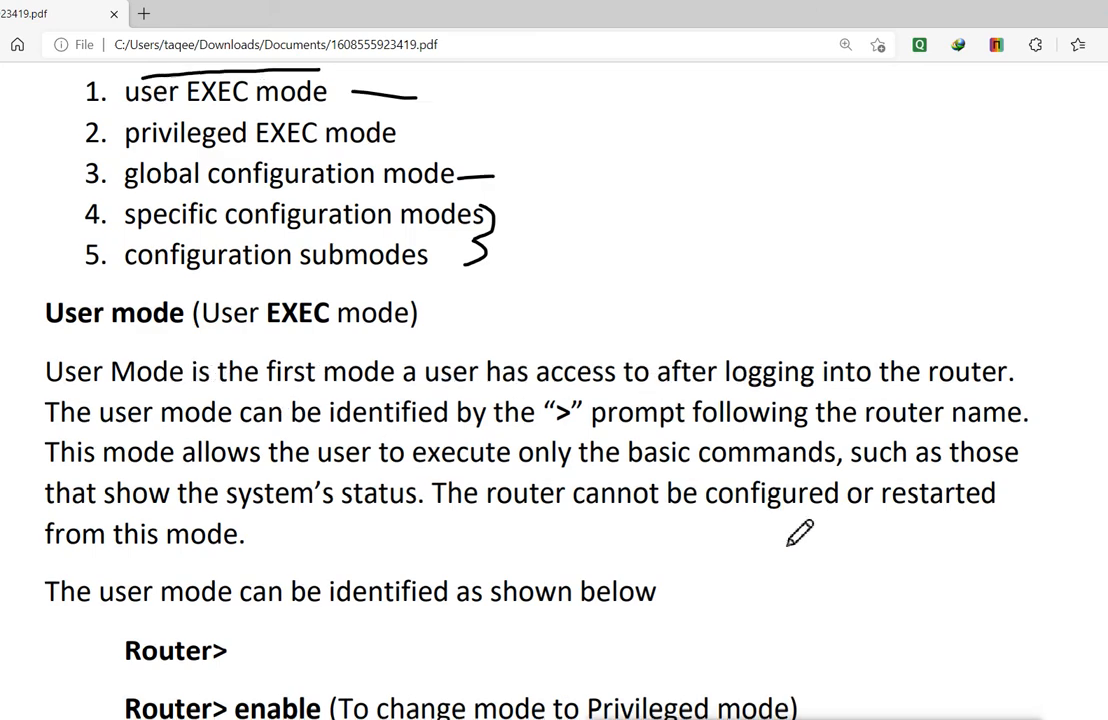
{"action": "scroll", "coordinate": [800, 515], "scroll_direction": "down", "scroll_amount": 1}
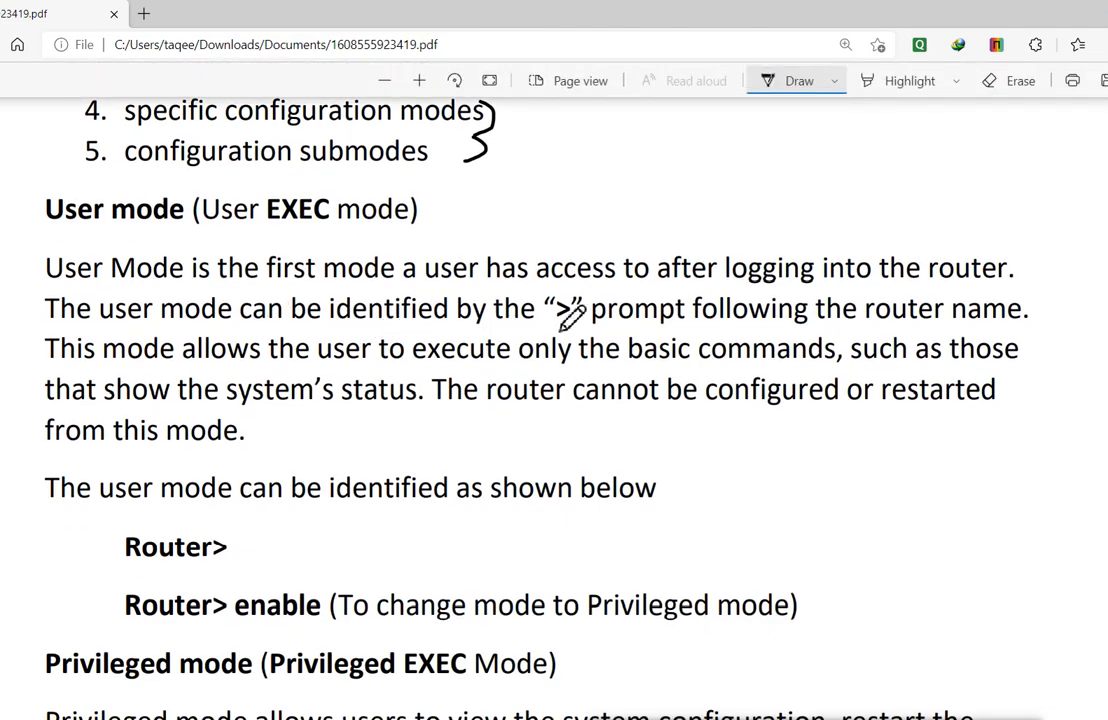
{"action": "left_click_drag", "start_coordinate": [555, 321], "coordinate": [572, 321]}
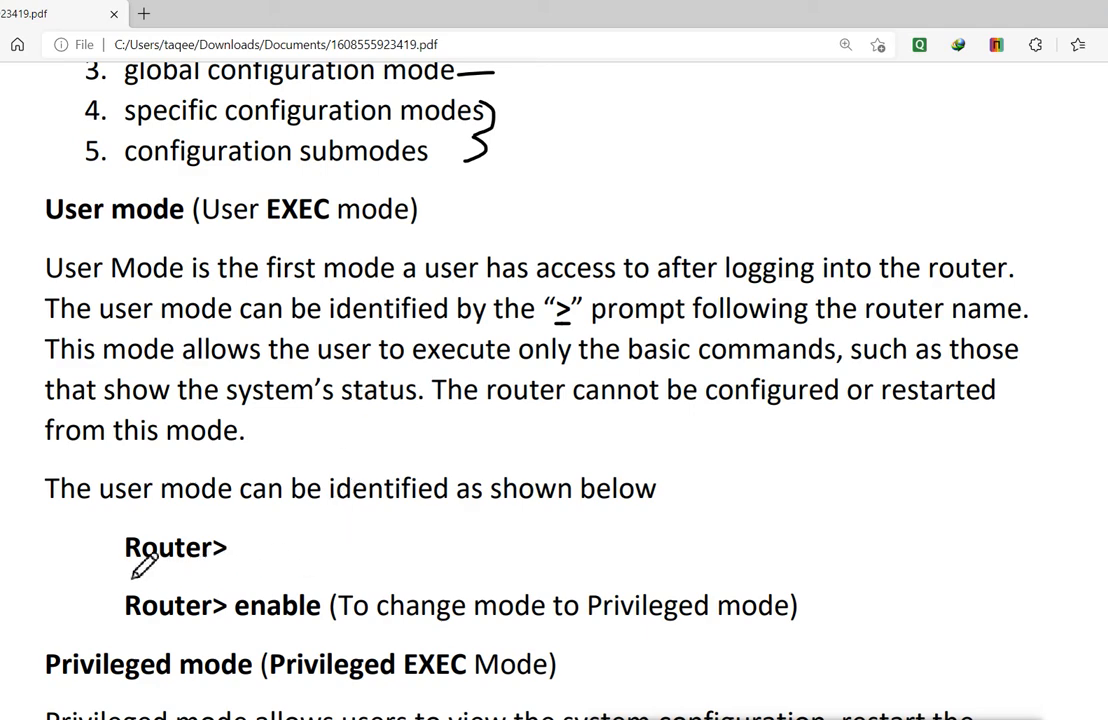
{"action": "left_click_drag", "start_coordinate": [130, 572], "coordinate": [218, 570]}
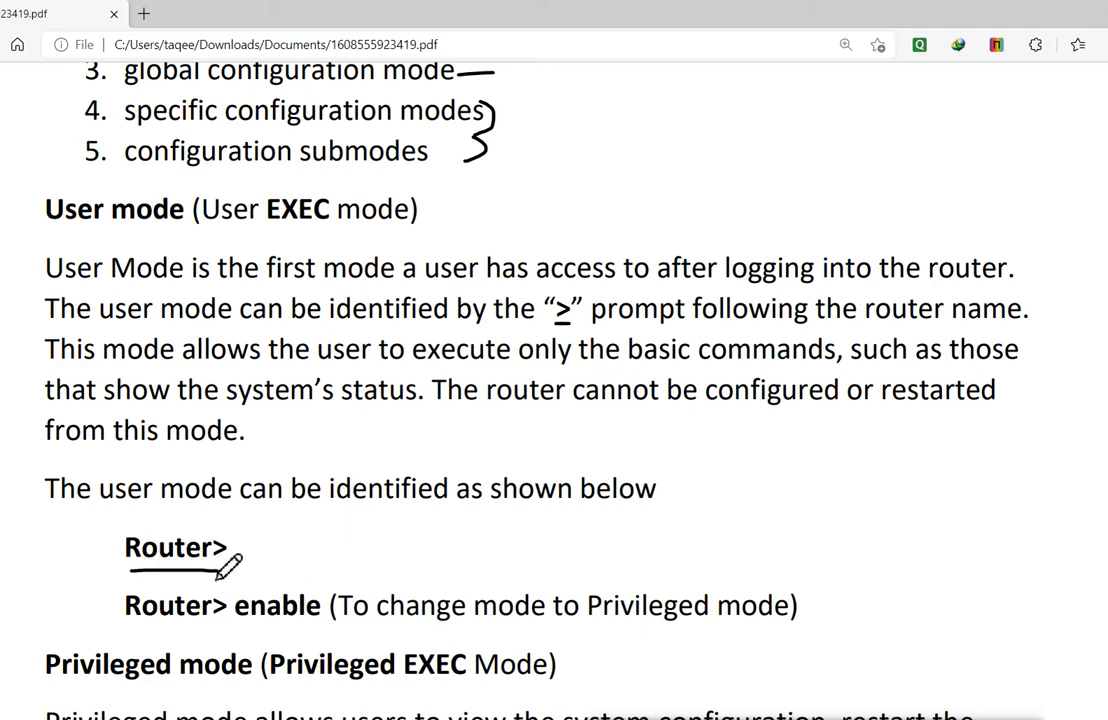
{"action": "left_click_drag", "start_coordinate": [128, 534], "coordinate": [216, 533]}
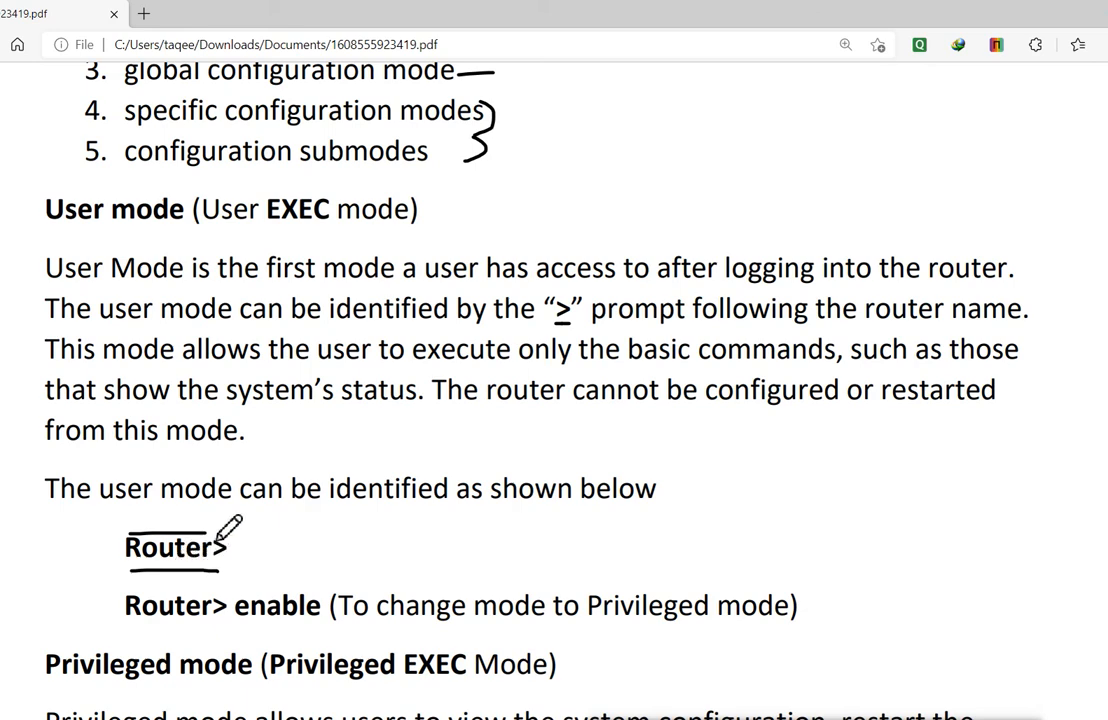
{"action": "left_click_drag", "start_coordinate": [216, 533], "coordinate": [232, 532]}
Underline "Privileged" in the Privileged mode heading, and mark the Router> enable example and the word "Privileged" in its note.
{"action": "scroll", "coordinate": [293, 536], "scroll_direction": "down", "scroll_amount": 2}
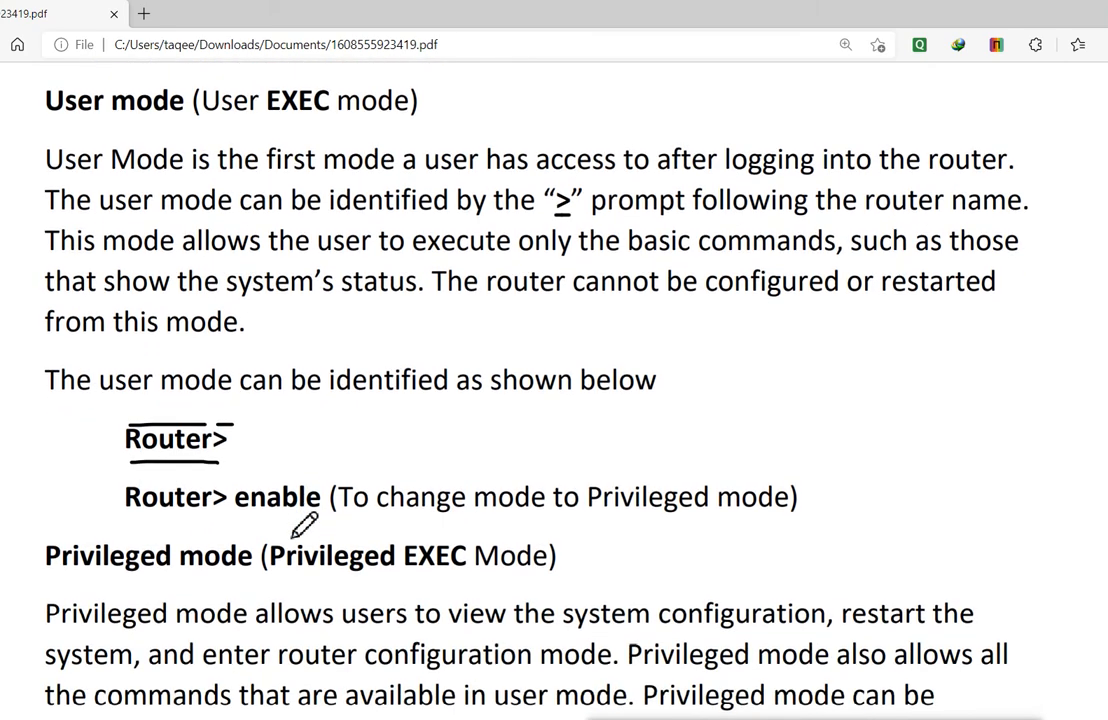
{"action": "left_click_drag", "start_coordinate": [96, 580], "coordinate": [178, 580]}
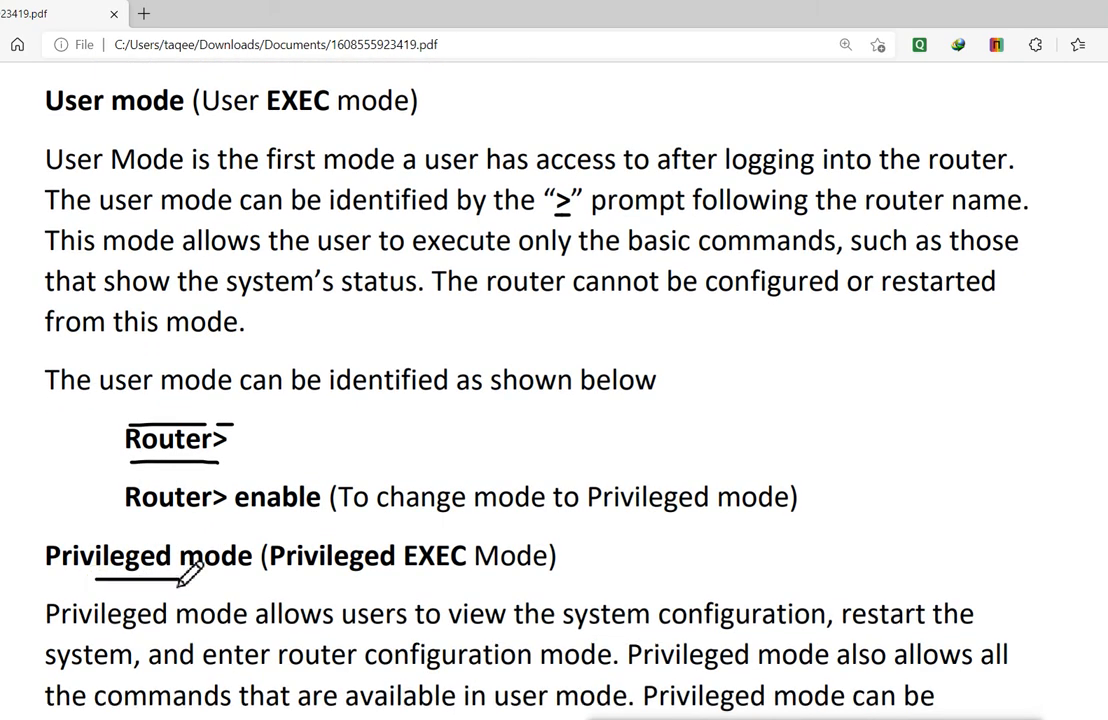
{"action": "scroll", "coordinate": [380, 480], "scroll_direction": "down", "scroll_amount": 2}
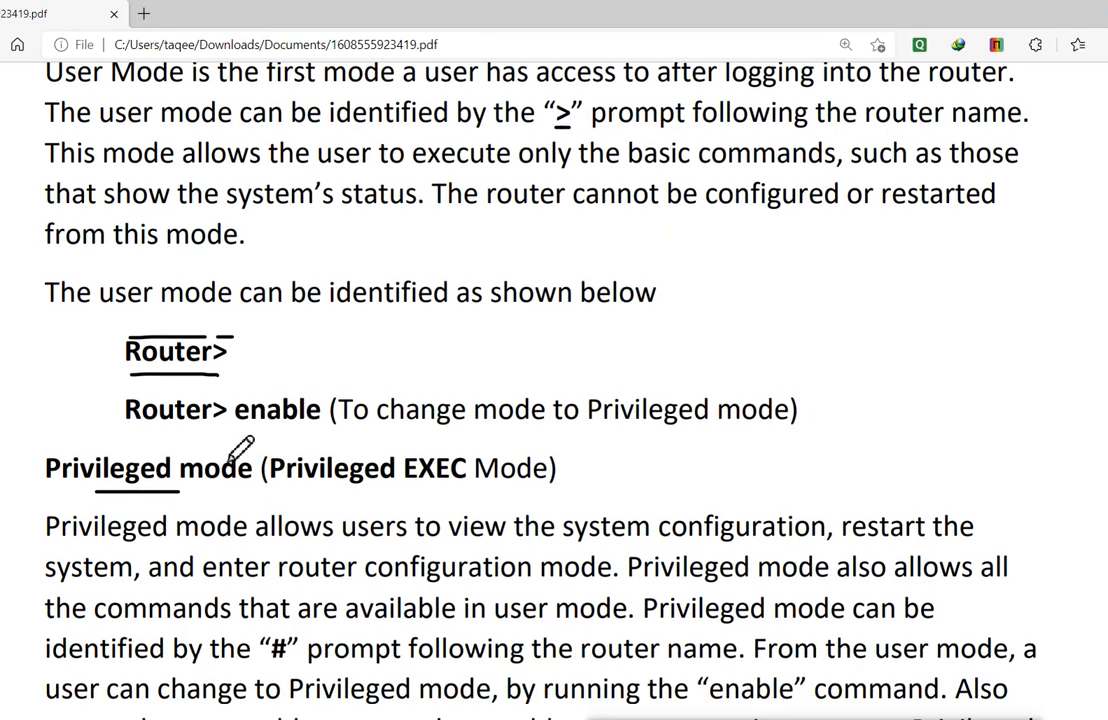
{"action": "left_click_drag", "start_coordinate": [178, 431], "coordinate": [314, 434]}
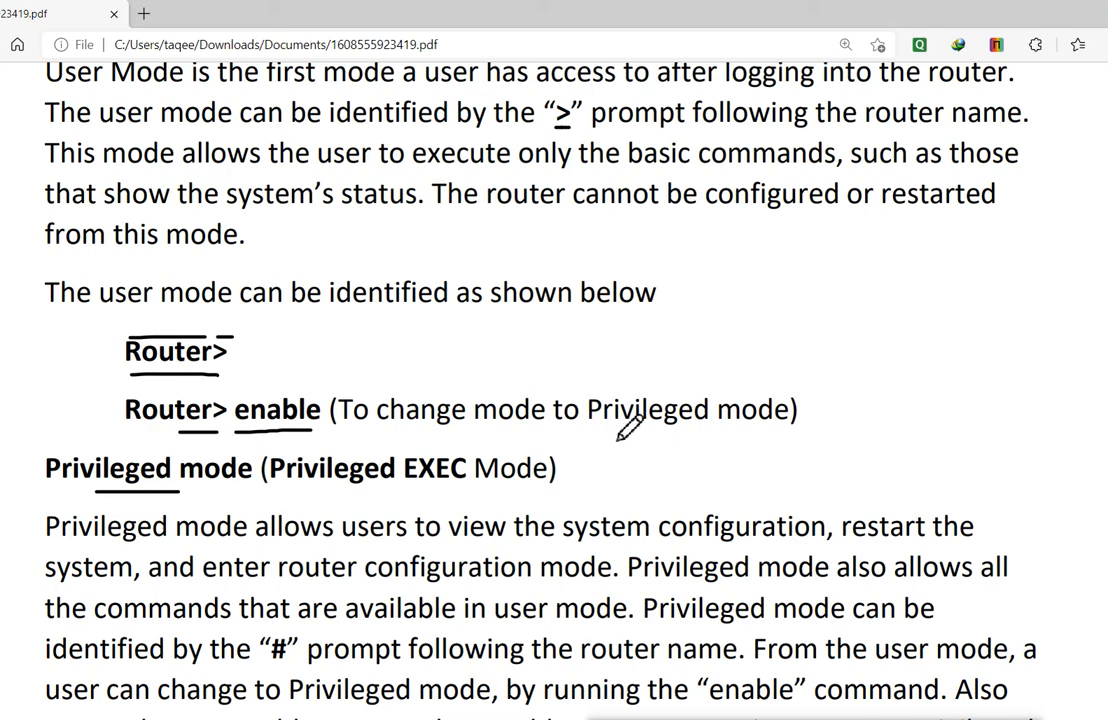
{"action": "left_click_drag", "start_coordinate": [618, 433], "coordinate": [722, 435]}
Underline "configuration" and "enable" in the Privileged mode paragraph and add another underline to the Router> prompt.
{"action": "scroll", "coordinate": [730, 425], "scroll_direction": "down", "scroll_amount": 3}
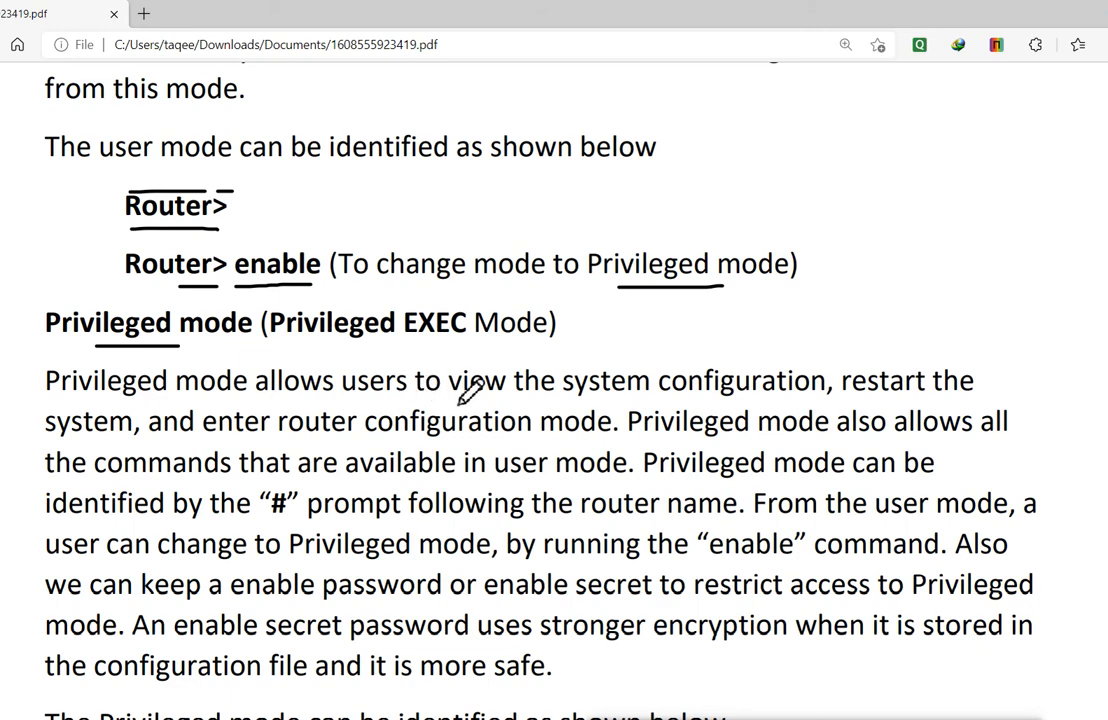
{"action": "scroll", "coordinate": [788, 500], "scroll_direction": "down", "scroll_amount": 2}
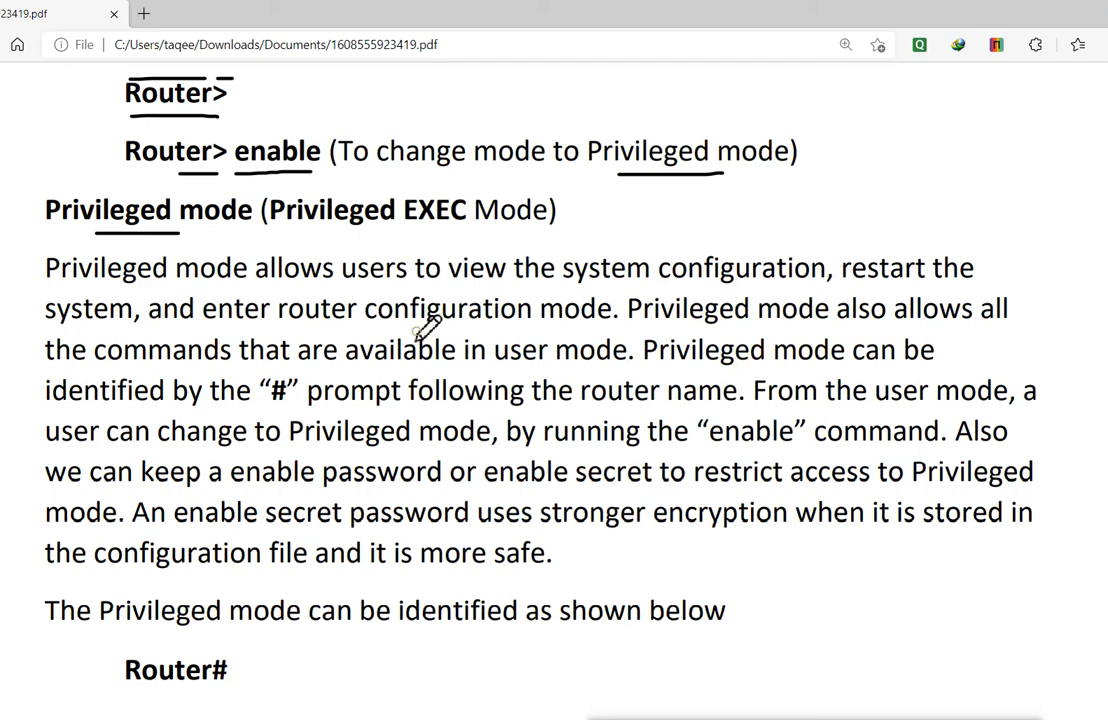
{"action": "left_click_drag", "start_coordinate": [415, 331], "coordinate": [520, 331]}
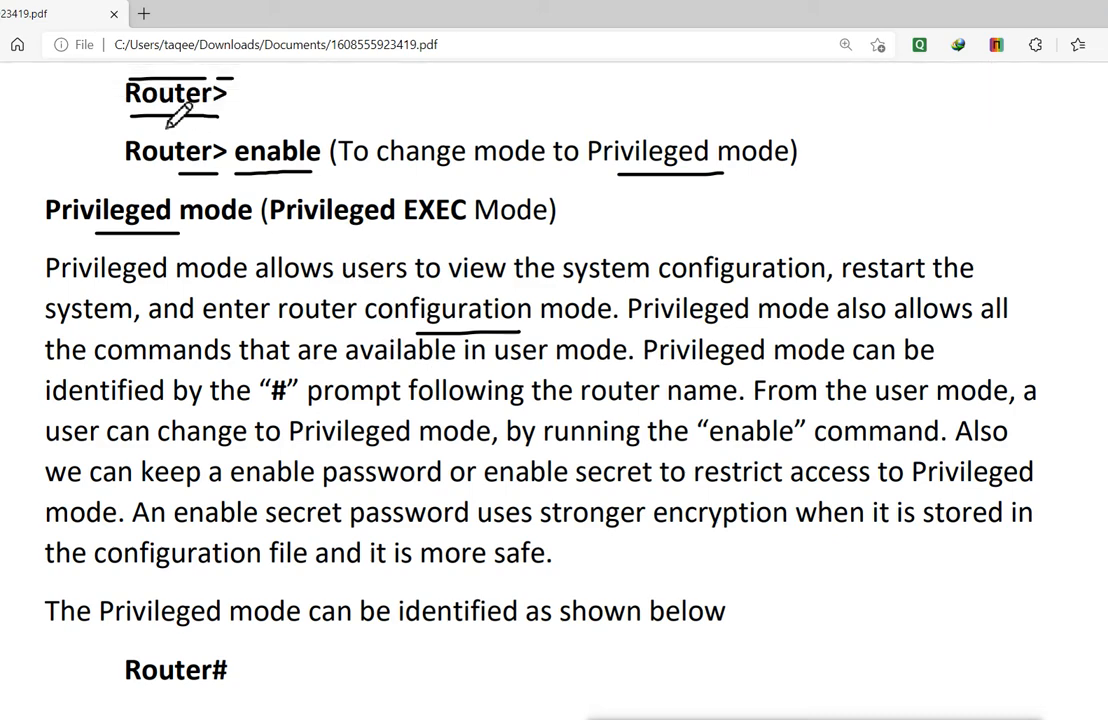
{"action": "left_click_drag", "start_coordinate": [168, 120], "coordinate": [214, 118]}
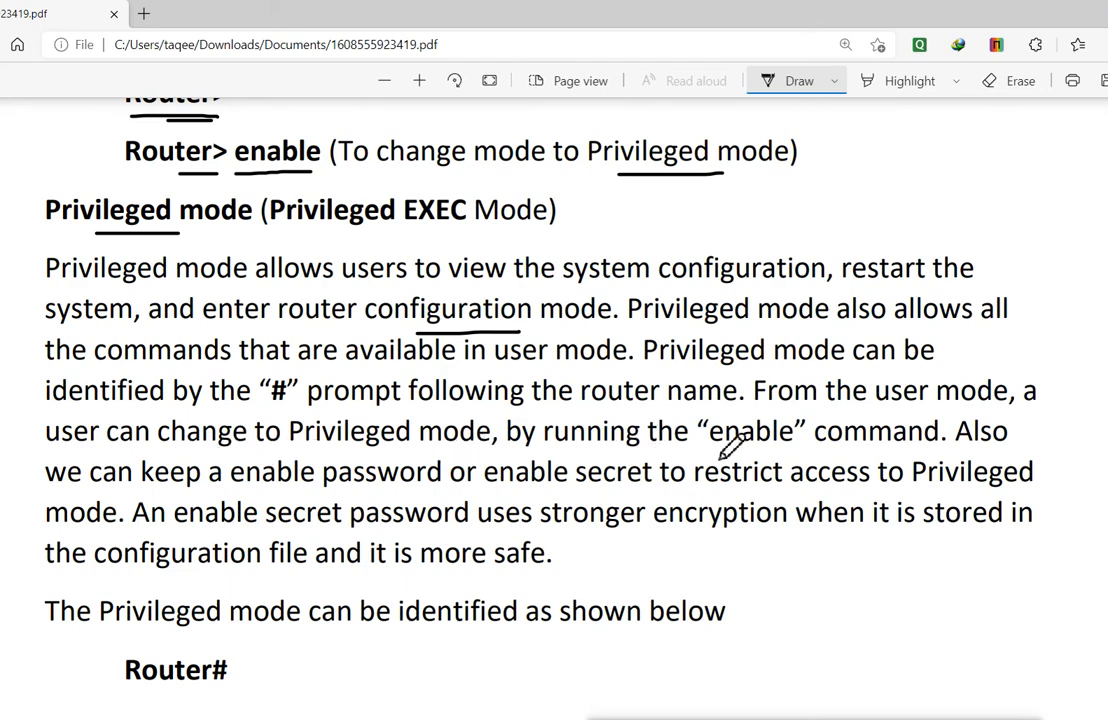
{"action": "left_click_drag", "start_coordinate": [716, 452], "coordinate": [775, 452]}
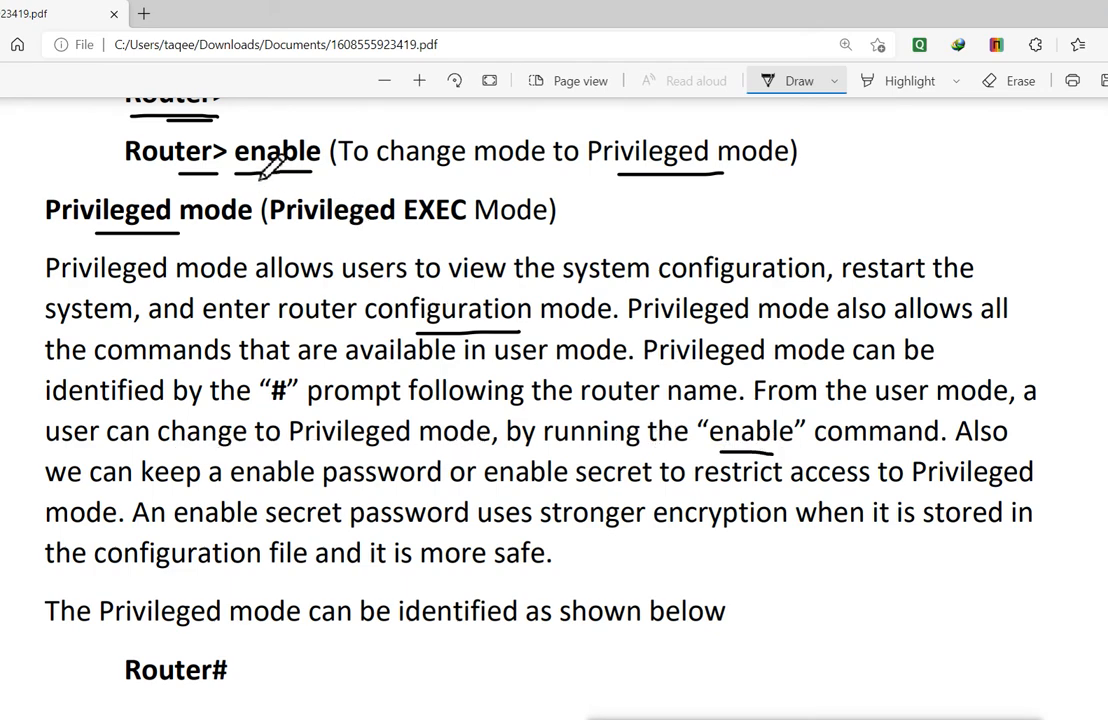
Reinforce the underlines beneath both words of the Router> enable command.
{"action": "left_click_drag", "start_coordinate": [261, 175], "coordinate": [290, 174]}
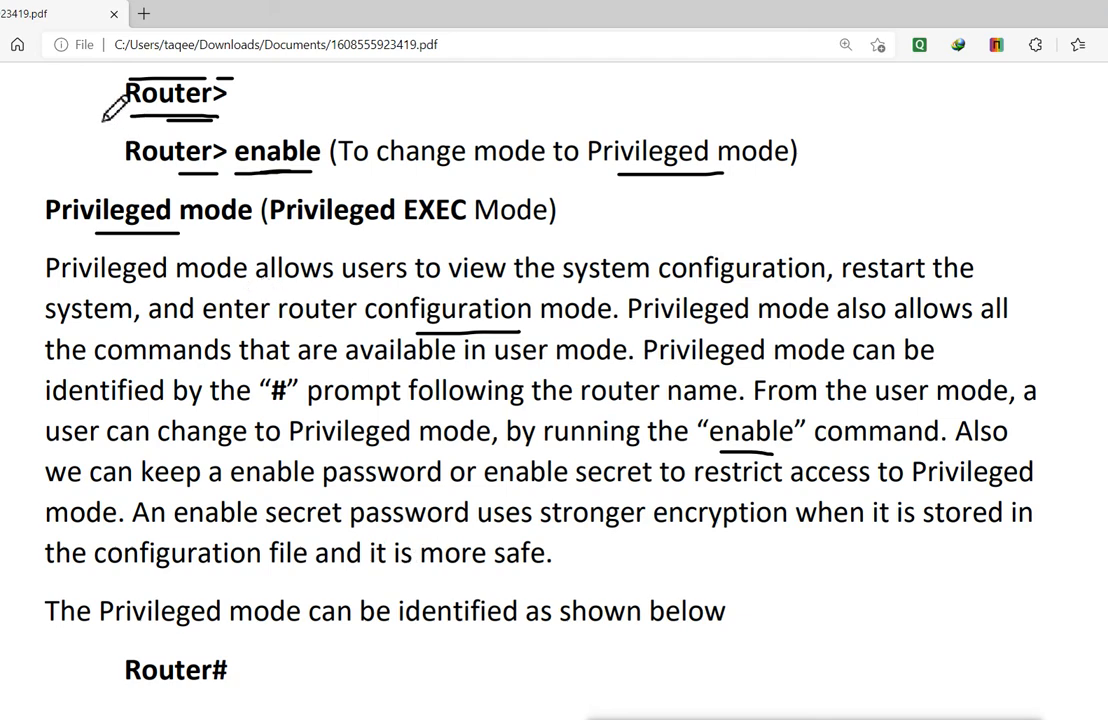
{"action": "left_click_drag", "start_coordinate": [124, 173], "coordinate": [203, 178]}
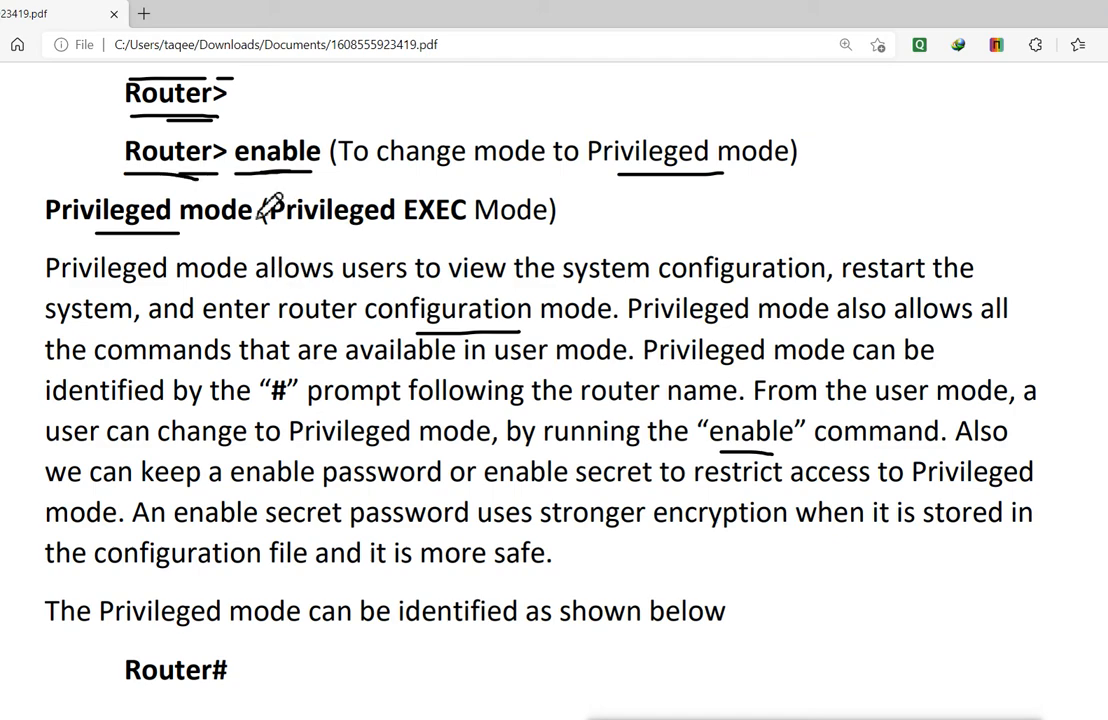
{"action": "left_click_drag", "start_coordinate": [238, 176], "coordinate": [316, 174]}
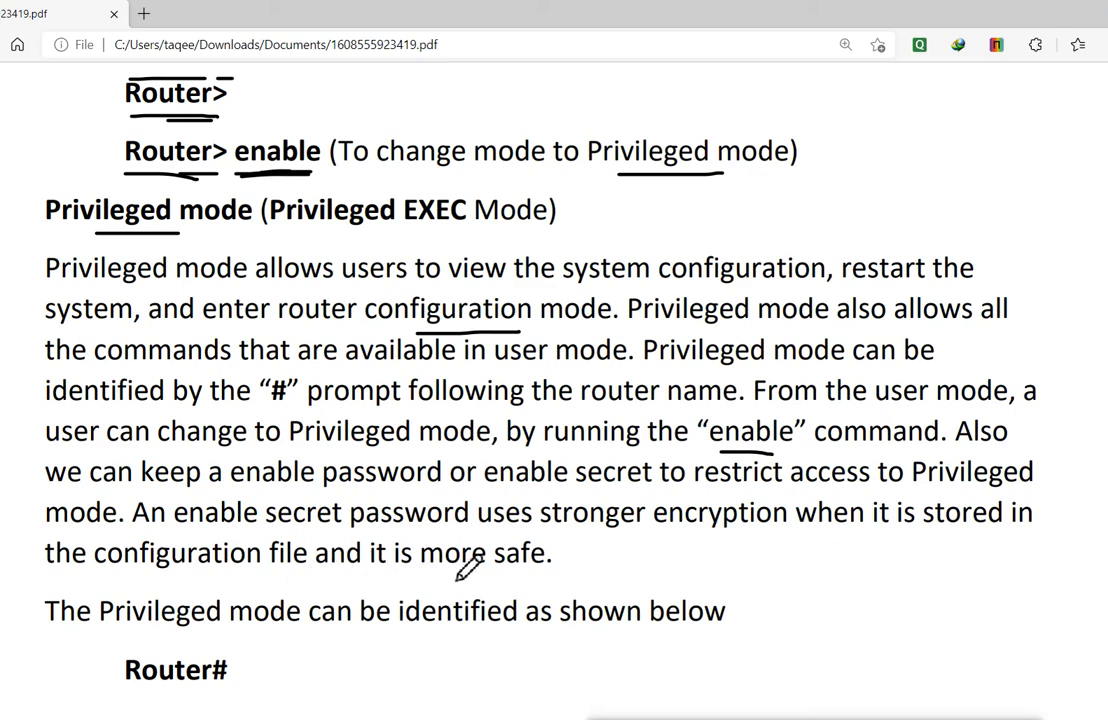
Underline "more safe", "enable password" and "secret" in the Privileged mode paragraph.
{"action": "left_click_drag", "start_coordinate": [460, 576], "coordinate": [513, 575]}
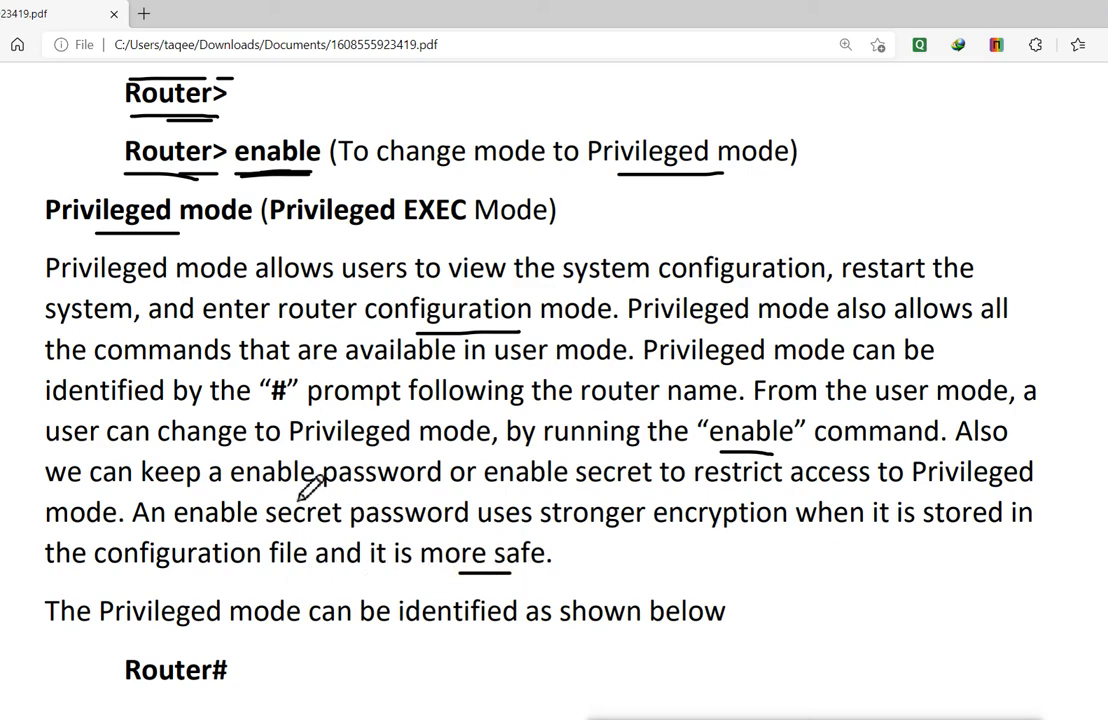
{"action": "left_click_drag", "start_coordinate": [298, 490], "coordinate": [372, 491]}
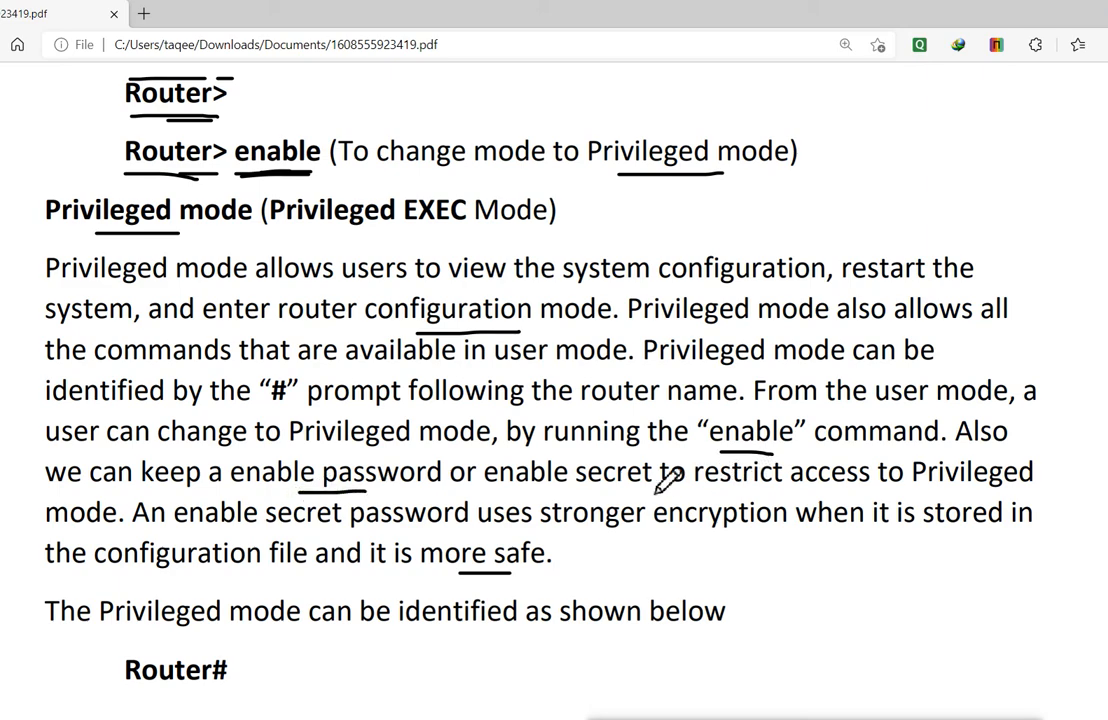
{"action": "left_click_drag", "start_coordinate": [578, 492], "coordinate": [651, 490]}
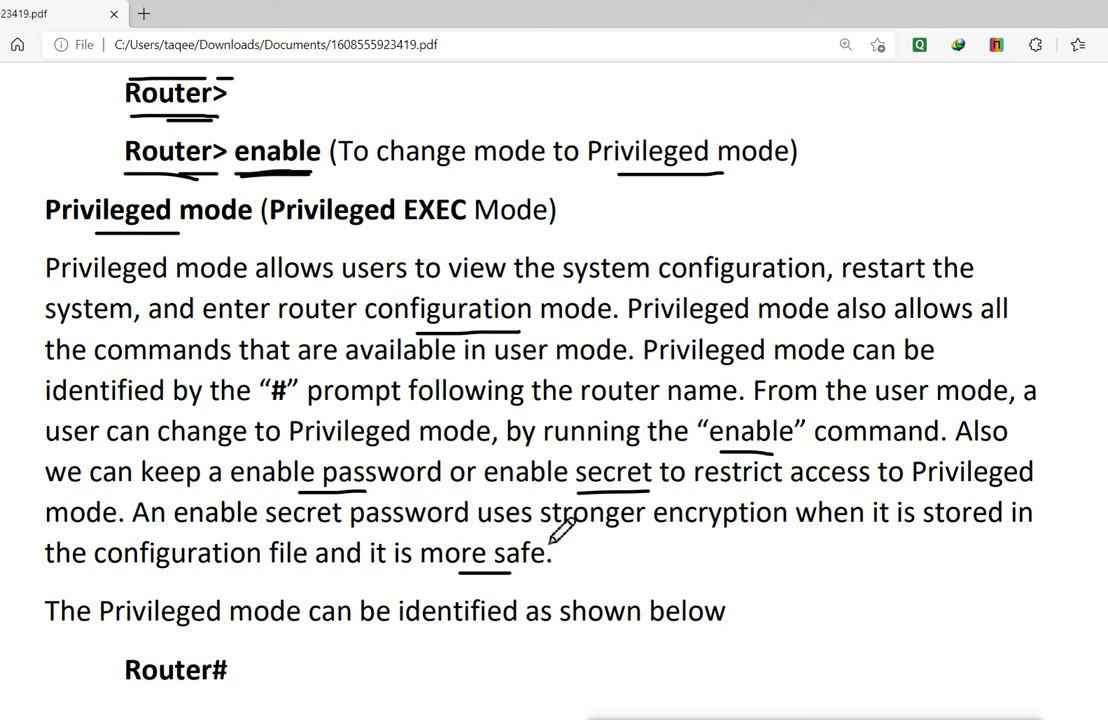
Underline the Router# prompt with a line running up into the Privileged mode paragraph, and circle the "#" there.
{"action": "scroll", "coordinate": [553, 537], "scroll_direction": "down", "scroll_amount": 1}
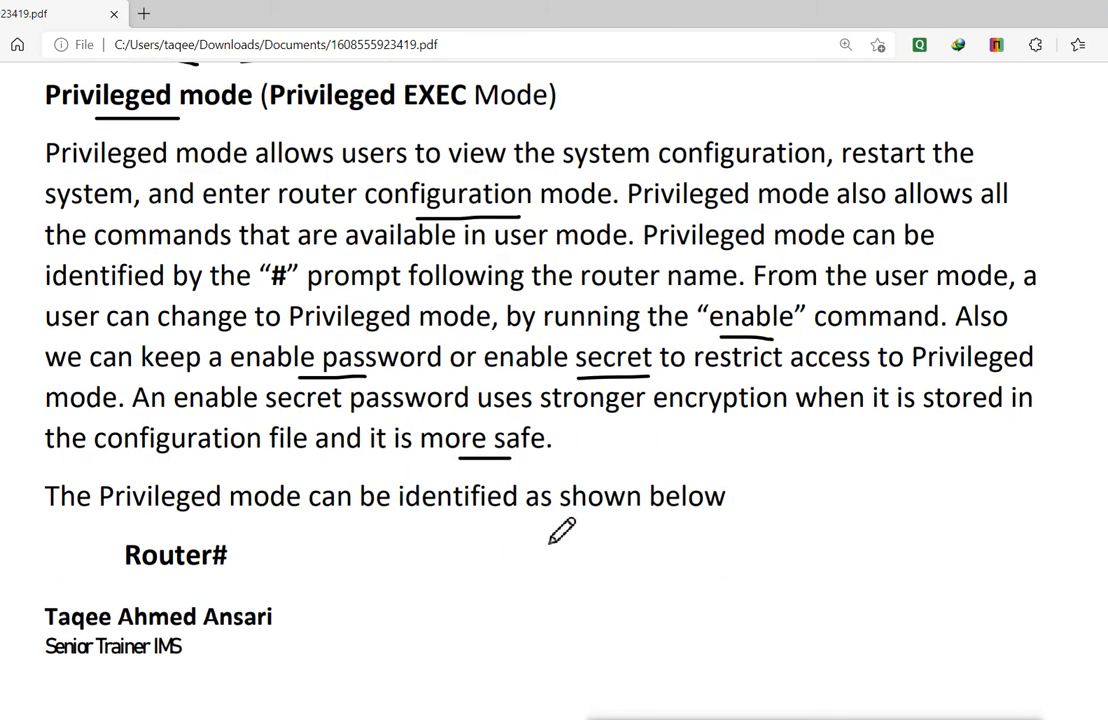
{"action": "mouse_move", "coordinate": [146, 573]}
{"action": "left_mouse_down"}
{"action": "mouse_move", "coordinate": [251, 572]}
{"action": "mouse_move", "coordinate": [433, 267]}
{"action": "left_mouse_up"}
{"action": "scroll", "coordinate": [430, 298], "scroll_direction": "up", "scroll_amount": 1}
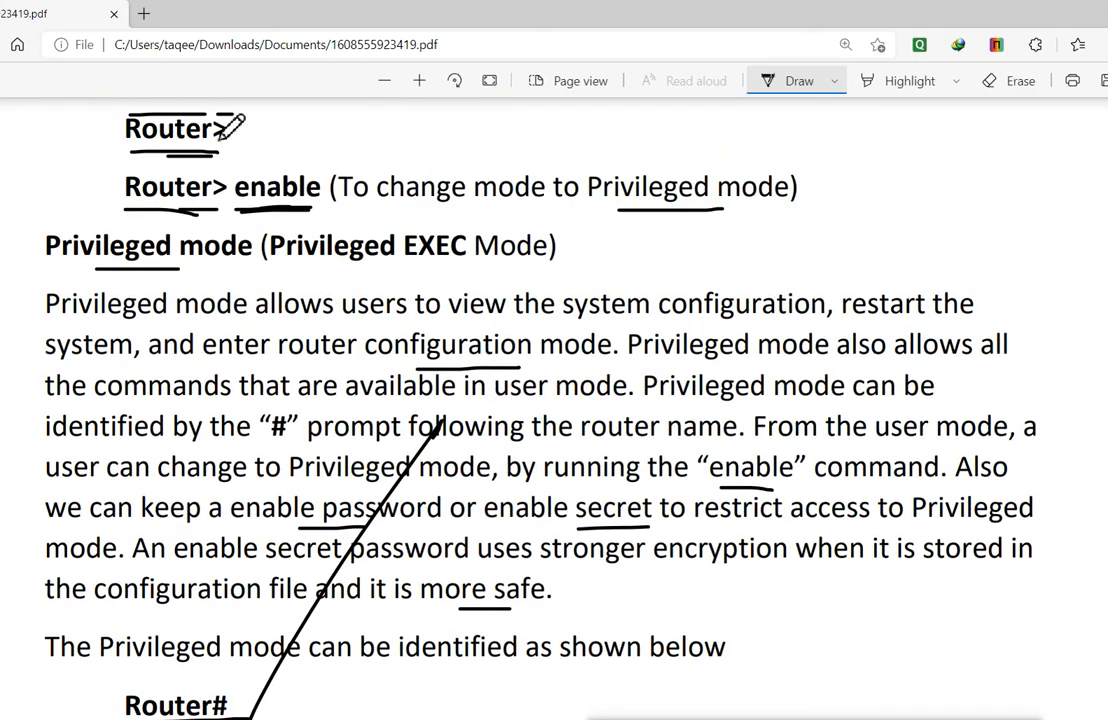
{"action": "scroll", "coordinate": [258, 210], "scroll_direction": "down", "scroll_amount": 2}
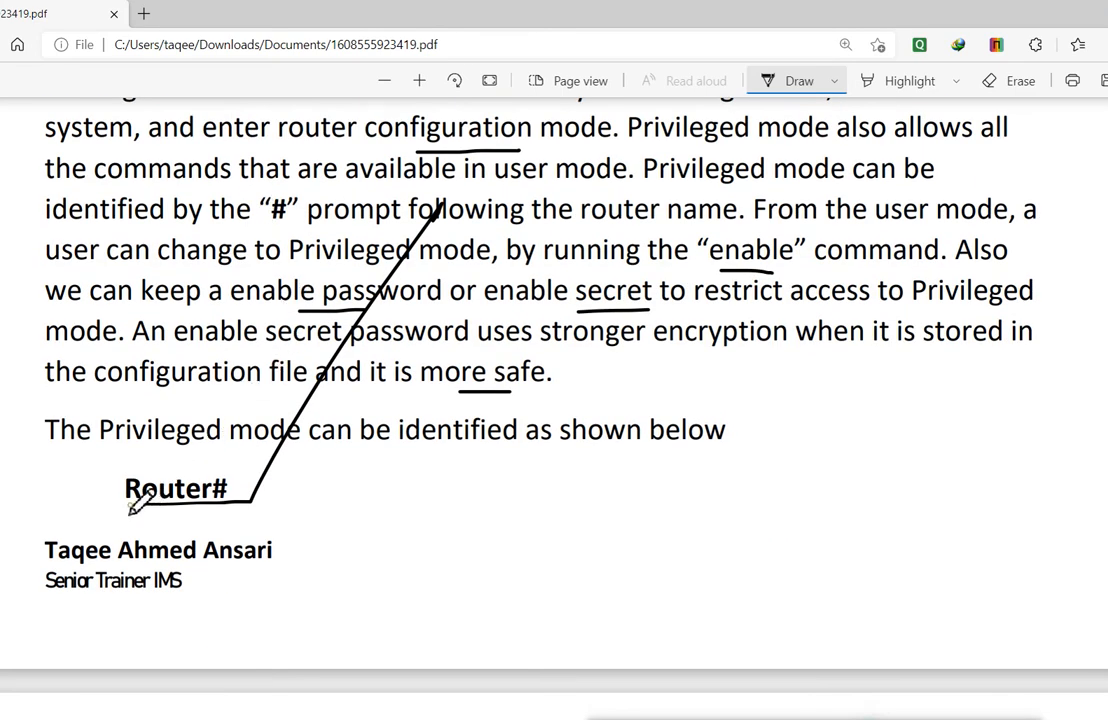
{"action": "left_click_drag", "start_coordinate": [131, 509], "coordinate": [238, 498]}
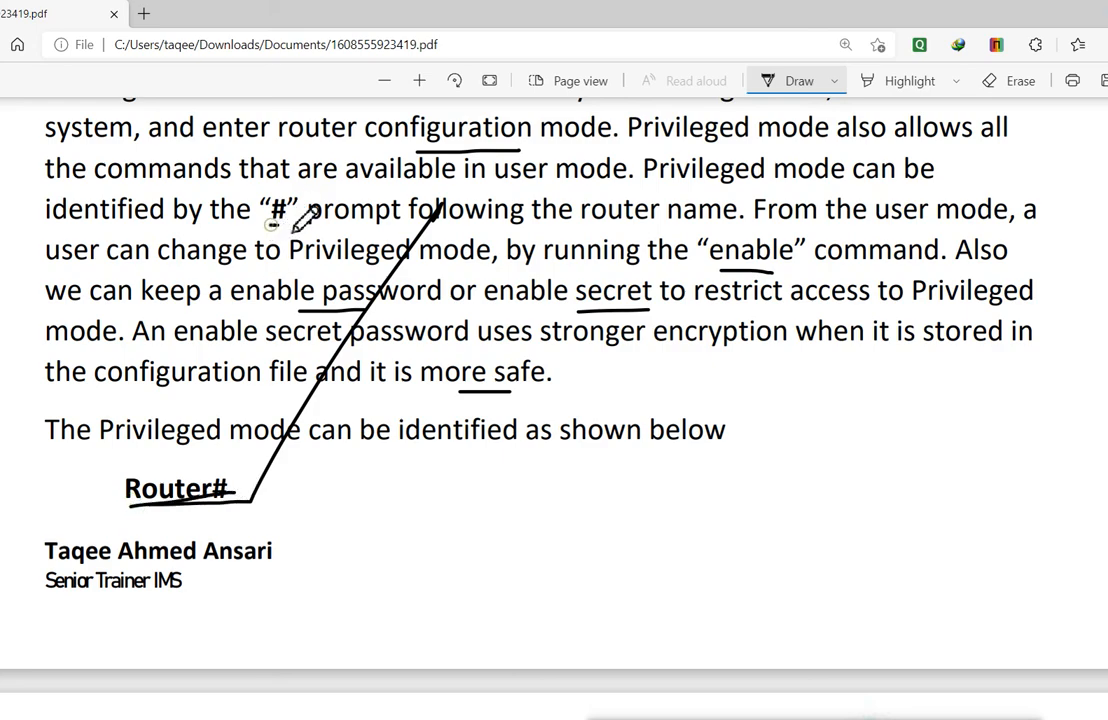
{"action": "mouse_move", "coordinate": [282, 186]}
{"action": "left_mouse_down"}
{"action": "mouse_move", "coordinate": [258, 200]}
{"action": "mouse_move", "coordinate": [300, 222]}
{"action": "mouse_move", "coordinate": [288, 230]}
{"action": "left_mouse_up"}
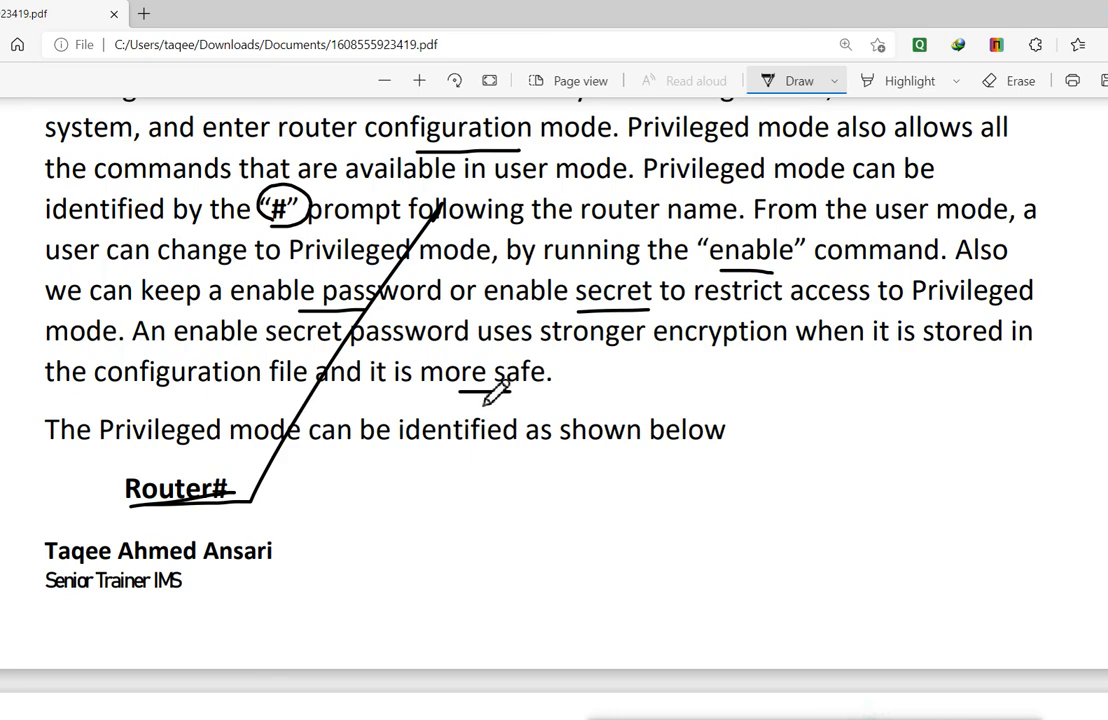
Sketch a small square and a circled X joined by two curved lines beside the configure command options.
{"action": "scroll", "coordinate": [495, 391], "scroll_direction": "down", "scroll_amount": 5}
{"action": "scroll", "coordinate": [496, 392], "scroll_direction": "down", "scroll_amount": 2}
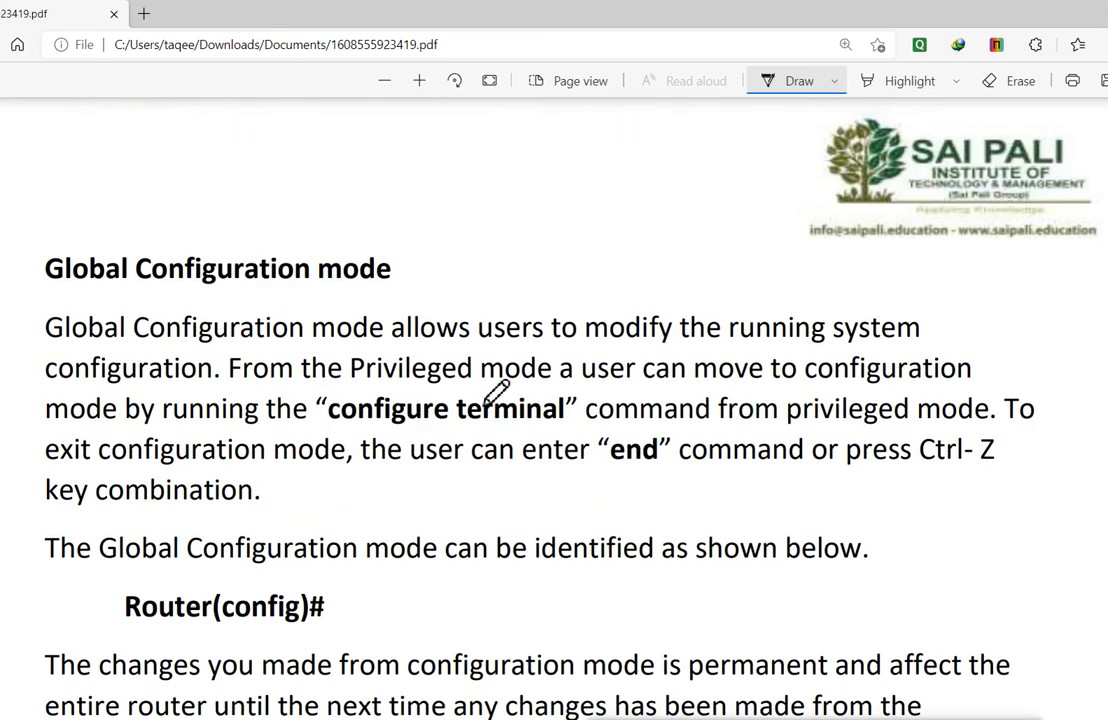
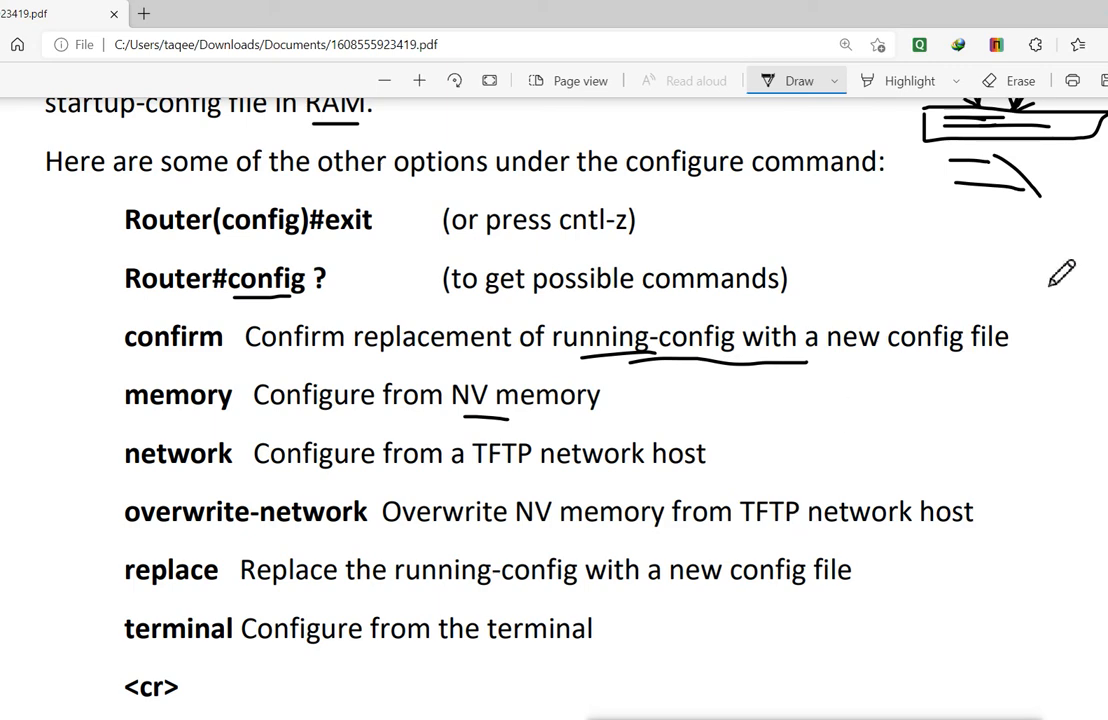
{"action": "mouse_move", "coordinate": [1048, 284]}
{"action": "left_mouse_down"}
{"action": "mouse_move", "coordinate": [1047, 308]}
{"action": "mouse_move", "coordinate": [1080, 302]}
{"action": "mouse_move", "coordinate": [1079, 275]}
{"action": "mouse_move", "coordinate": [1052, 282]}
{"action": "left_mouse_up"}
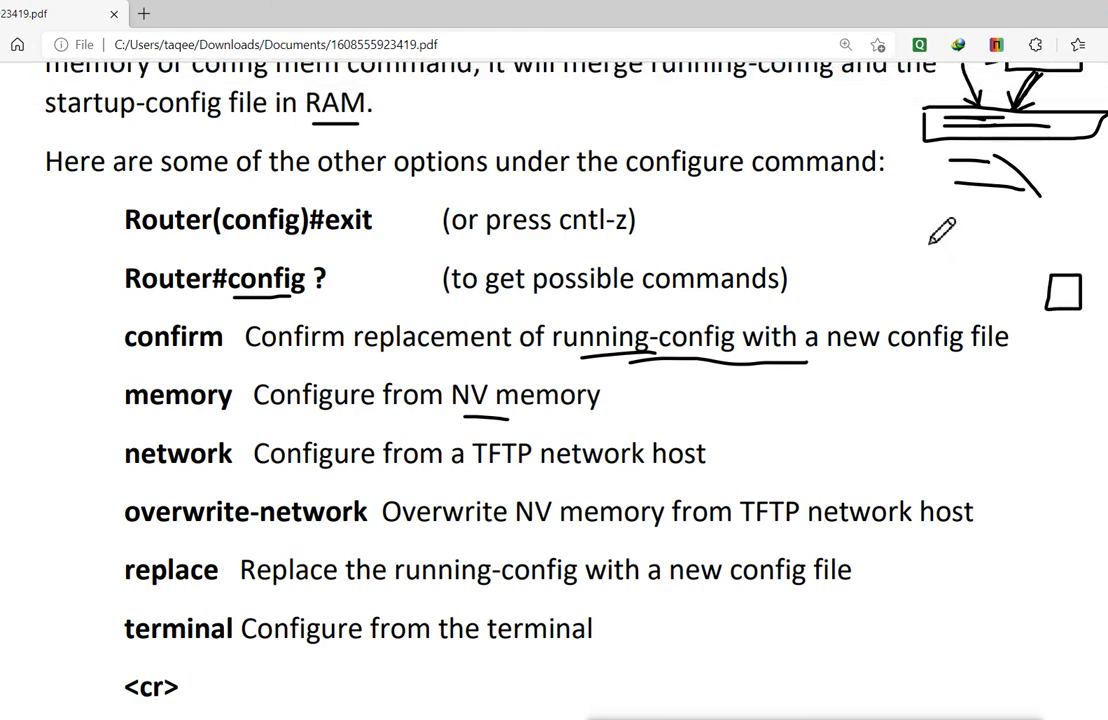
{"action": "mouse_move", "coordinate": [925, 218]}
{"action": "left_mouse_down"}
{"action": "mouse_move", "coordinate": [936, 242]}
{"action": "mouse_move", "coordinate": [919, 226]}
{"action": "left_mouse_up"}
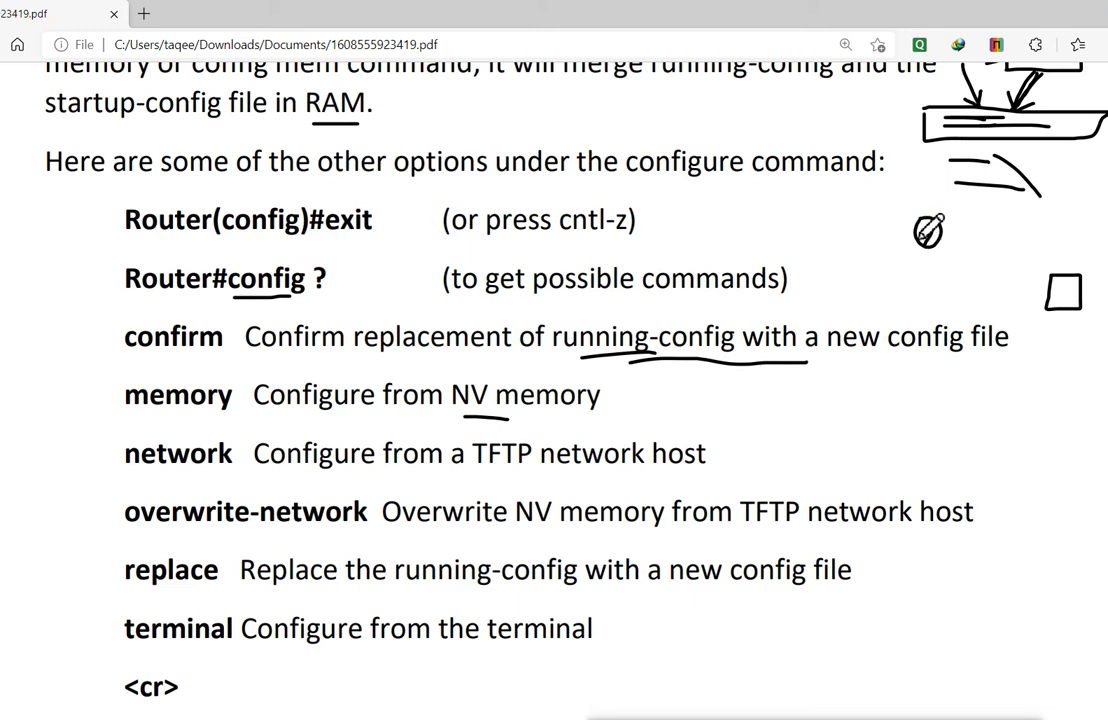
{"action": "mouse_move", "coordinate": [918, 224]}
{"action": "left_mouse_down"}
{"action": "mouse_move", "coordinate": [936, 240]}
{"action": "mouse_move", "coordinate": [918, 242]}
{"action": "mouse_move", "coordinate": [1005, 245]}
{"action": "mouse_move", "coordinate": [1106, 286]}
{"action": "mouse_move", "coordinate": [936, 252]}
{"action": "left_mouse_up"}
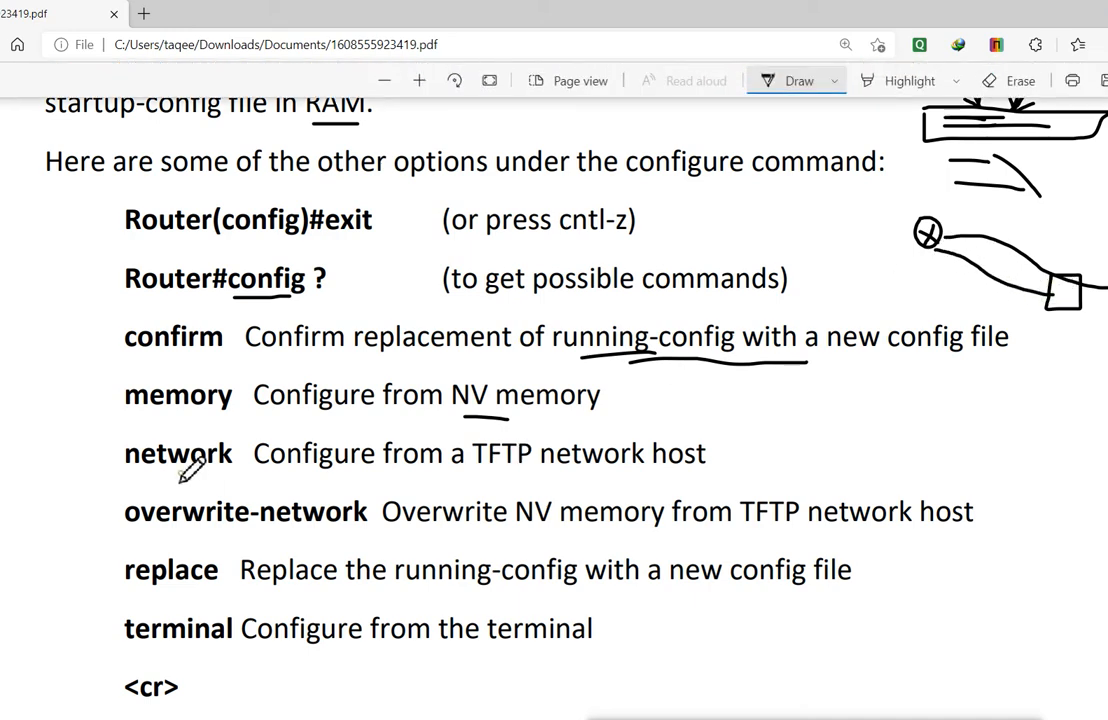
Underline the network, overwrite-network and terminal options, plus "config" in the Router#config ? and Router(config)#exit lines.
{"action": "left_click_drag", "start_coordinate": [182, 466], "coordinate": [230, 465]}
{"action": "left_click_drag", "start_coordinate": [215, 534], "coordinate": [247, 536]}
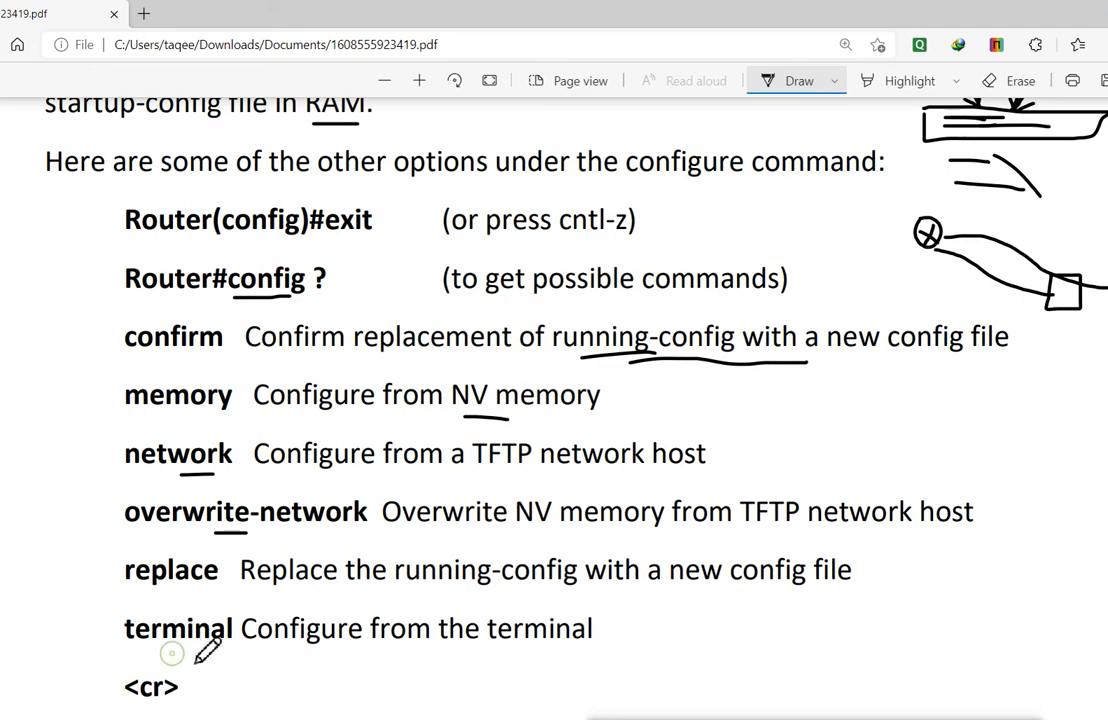
{"action": "left_click_drag", "start_coordinate": [172, 654], "coordinate": [232, 655]}
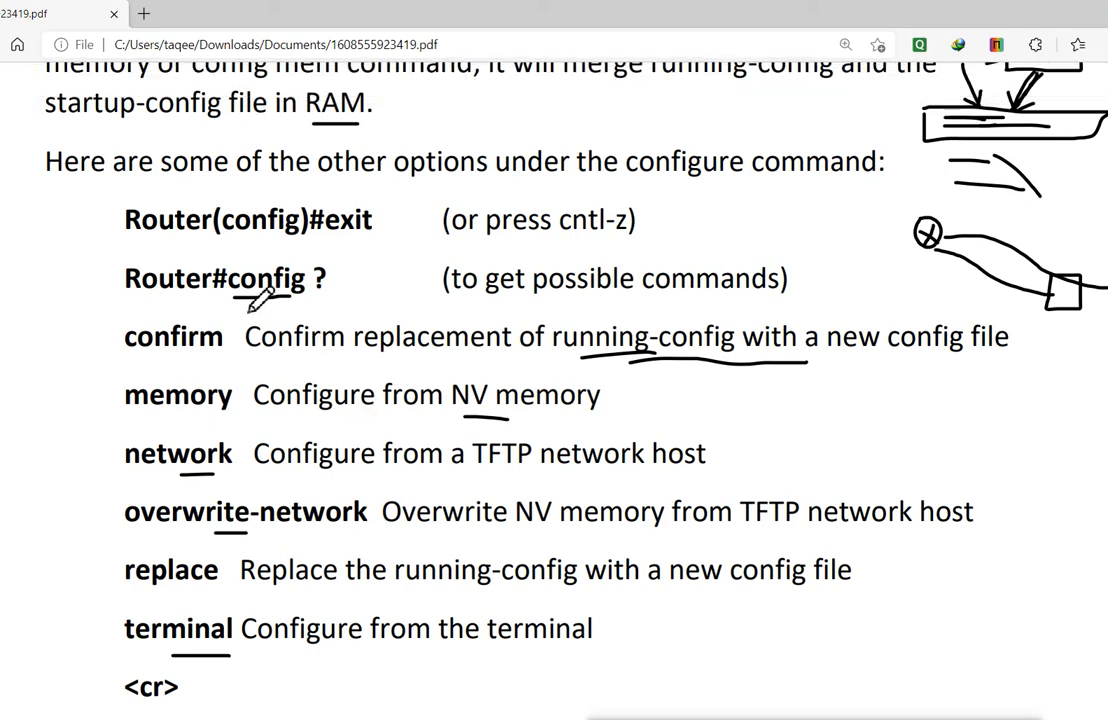
{"action": "left_click_drag", "start_coordinate": [249, 302], "coordinate": [294, 302]}
{"action": "left_click_drag", "start_coordinate": [228, 242], "coordinate": [288, 242]}
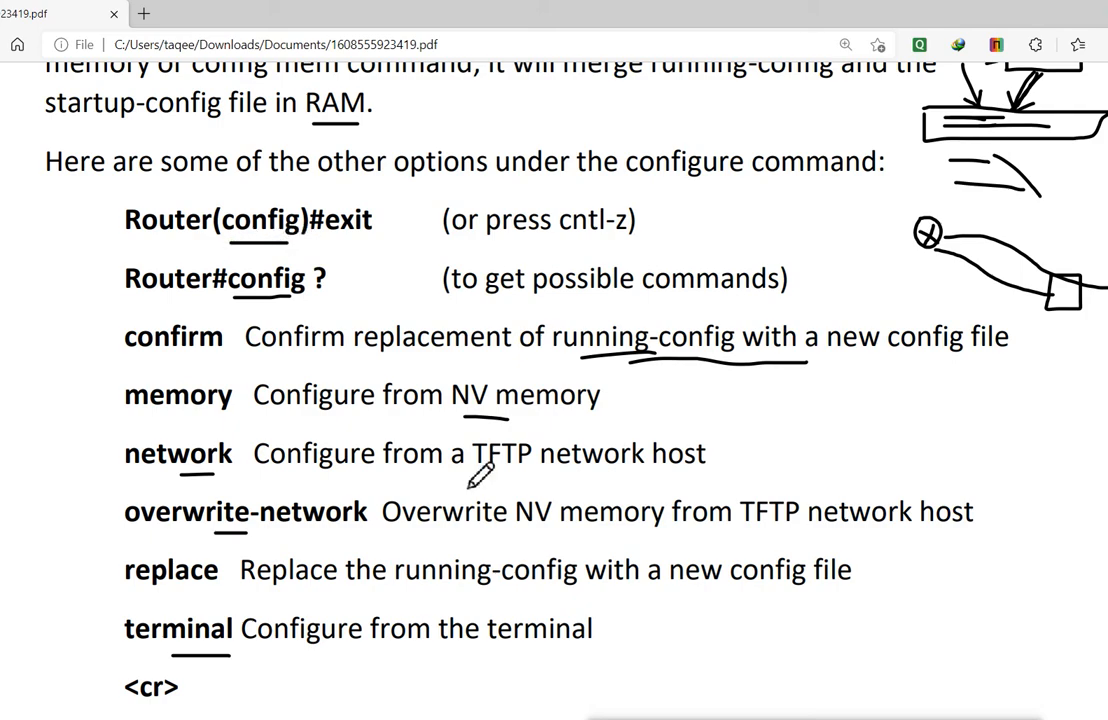
Underline "config-if" in the Interface Mode prompt and "interface", "serial" and "0/1/0" in the example command below it.
{"action": "scroll", "coordinate": [470, 486], "scroll_direction": "down", "scroll_amount": 3}
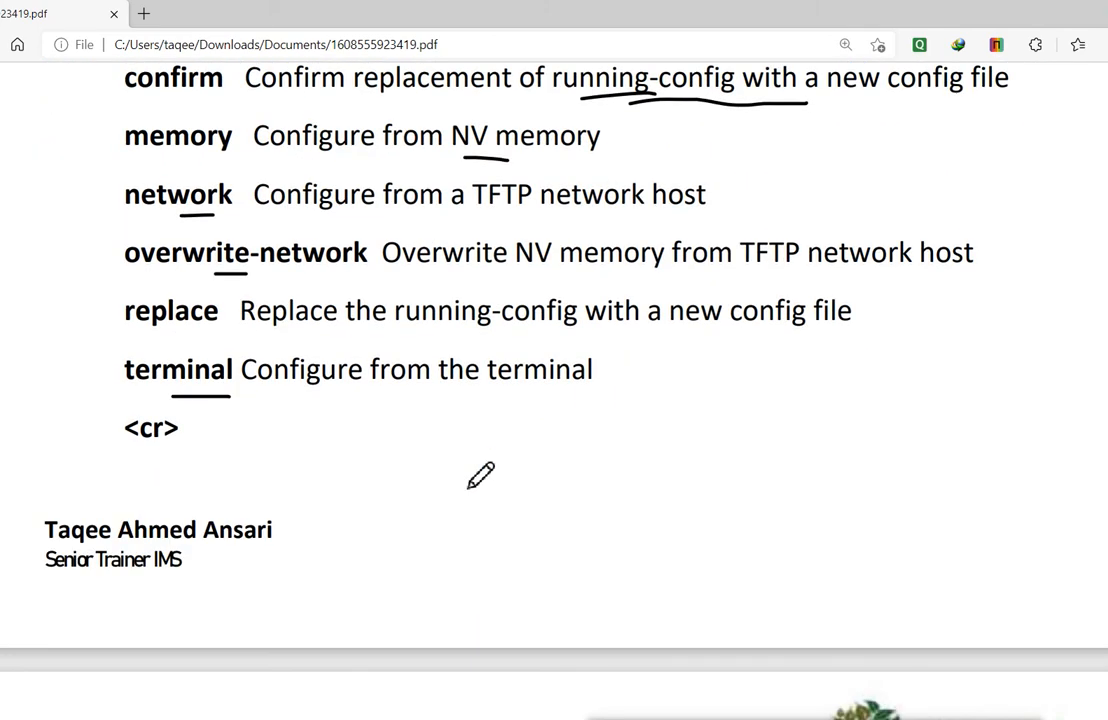
{"action": "scroll", "coordinate": [480, 475], "scroll_direction": "down", "scroll_amount": 5}
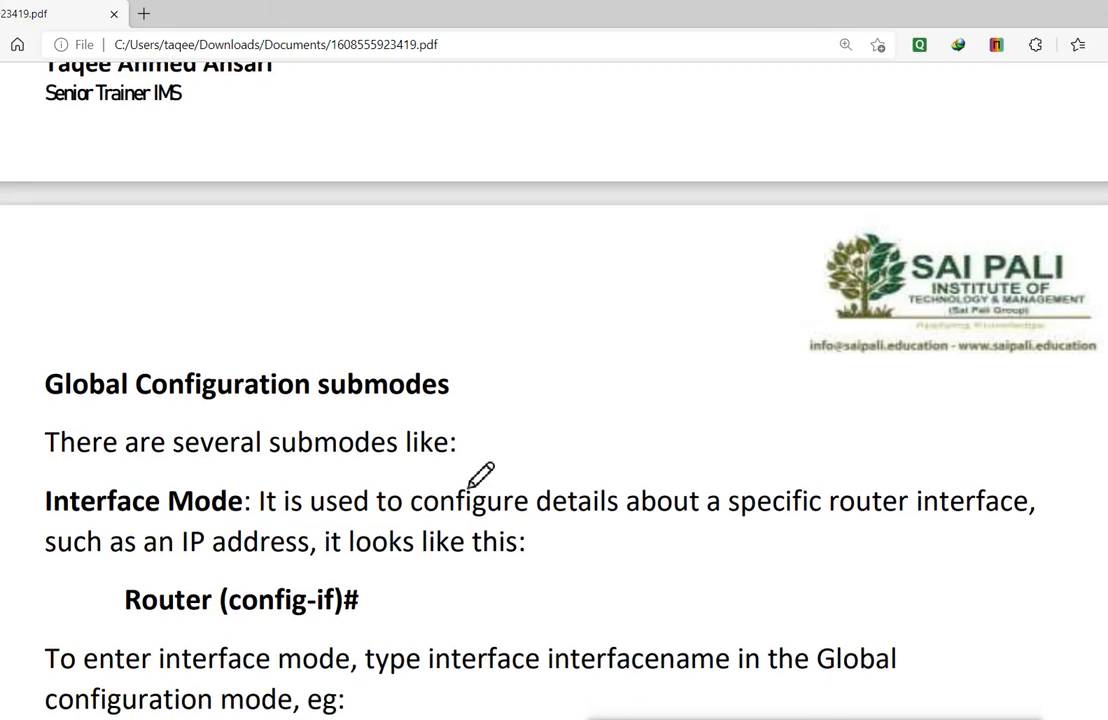
{"action": "scroll", "coordinate": [480, 475], "scroll_direction": "down", "scroll_amount": 2}
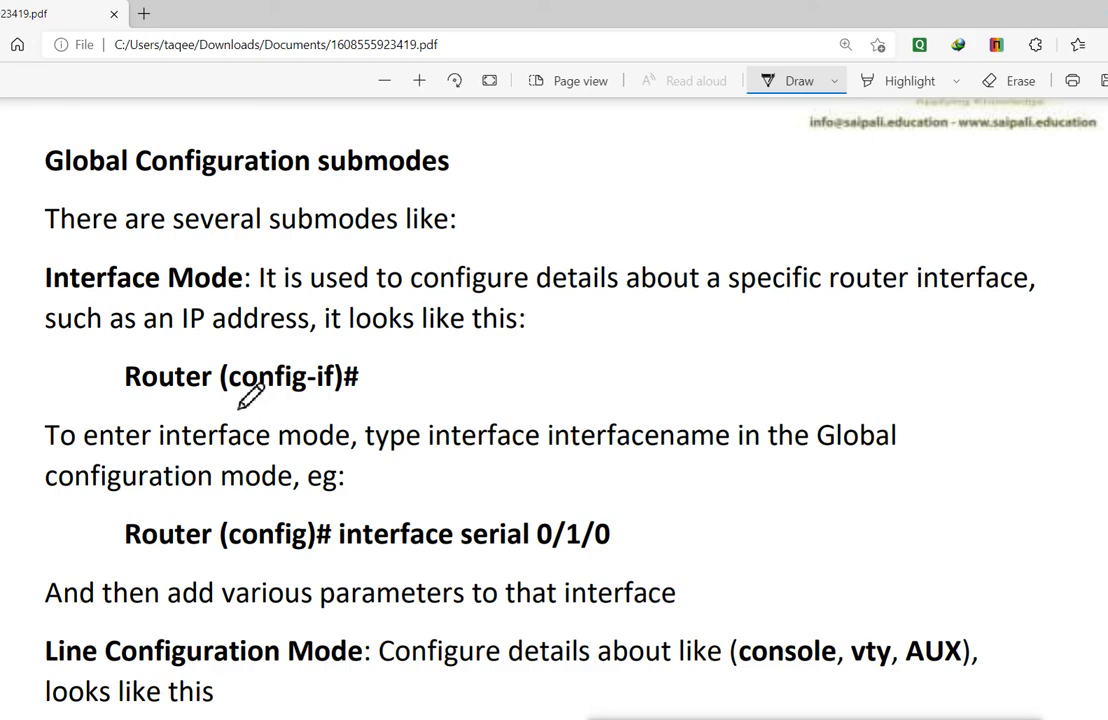
{"action": "left_click_drag", "start_coordinate": [238, 403], "coordinate": [335, 402]}
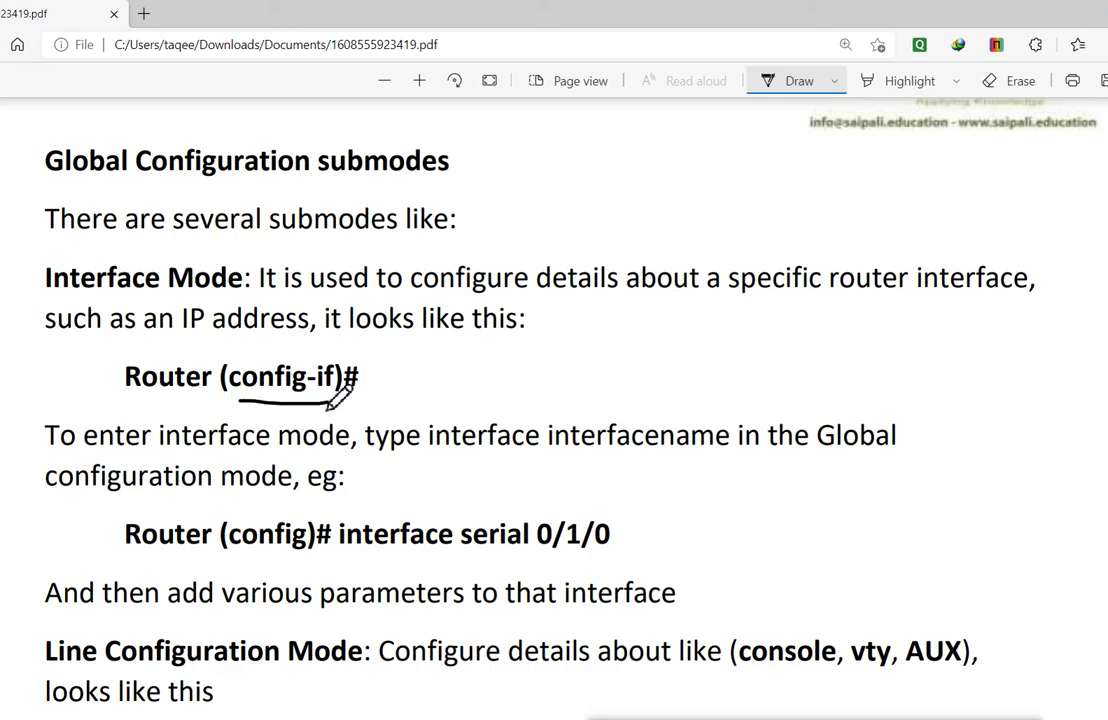
{"action": "scroll", "coordinate": [416, 391], "scroll_direction": "down", "scroll_amount": 2}
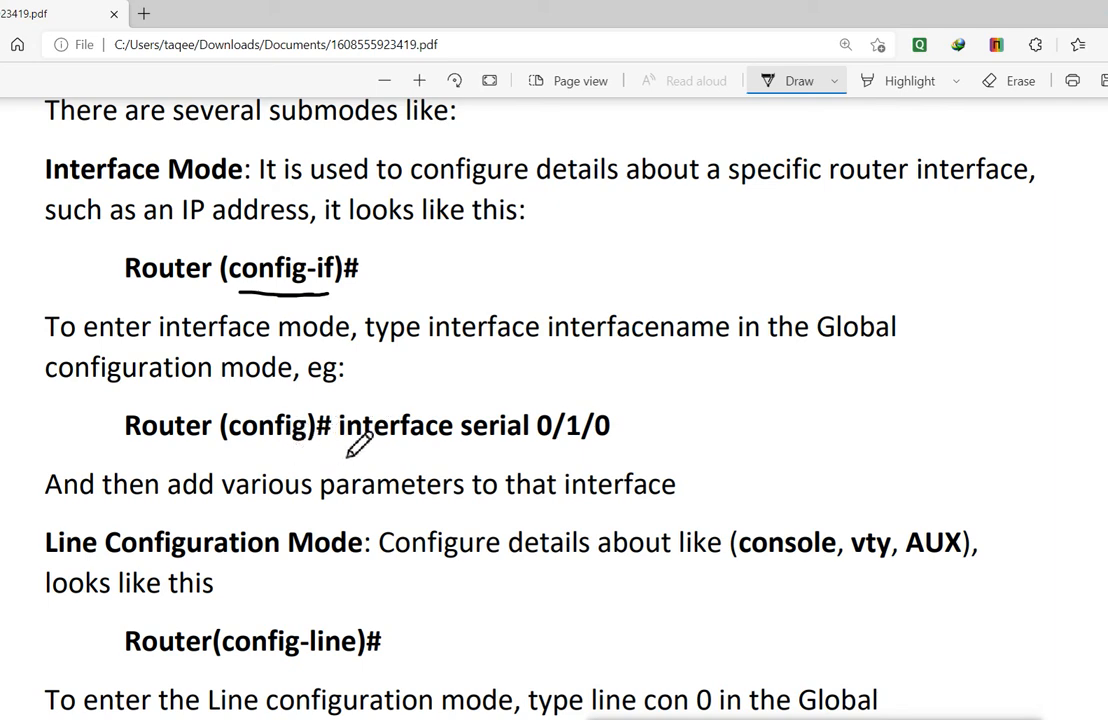
{"action": "left_click_drag", "start_coordinate": [340, 451], "coordinate": [607, 451]}
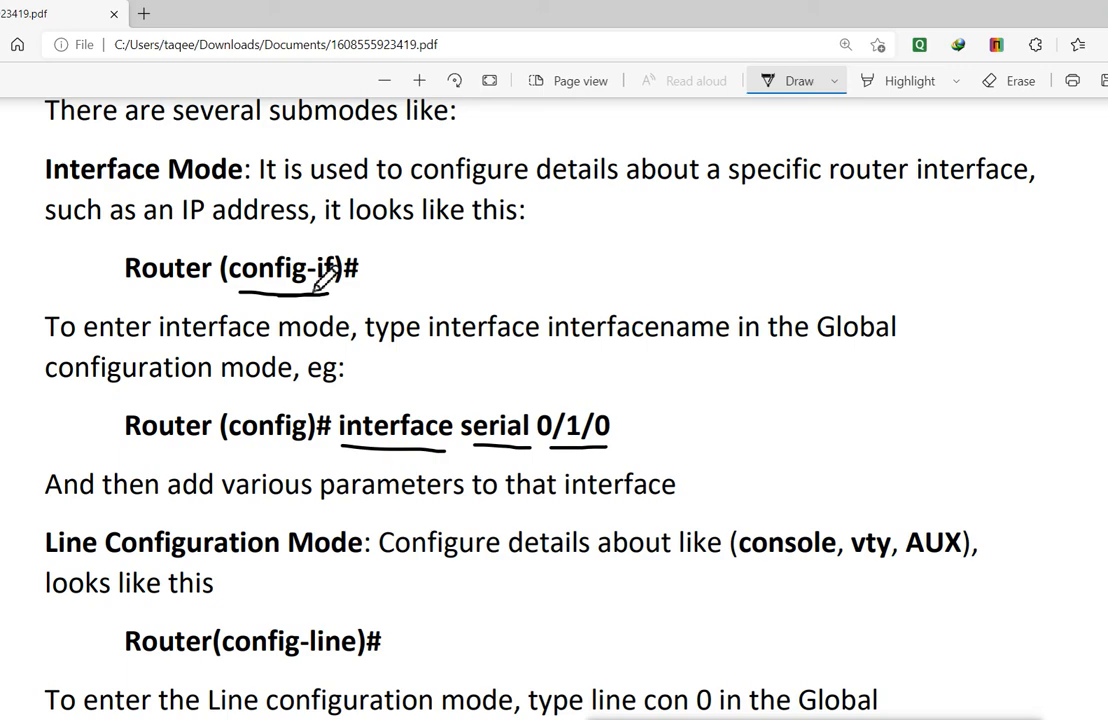
Underline "console", "vty" and "AUX" in the Line Configuration Mode paragraph and "config-line" in its prompt.
{"action": "scroll", "coordinate": [457, 465], "scroll_direction": "down", "scroll_amount": 3}
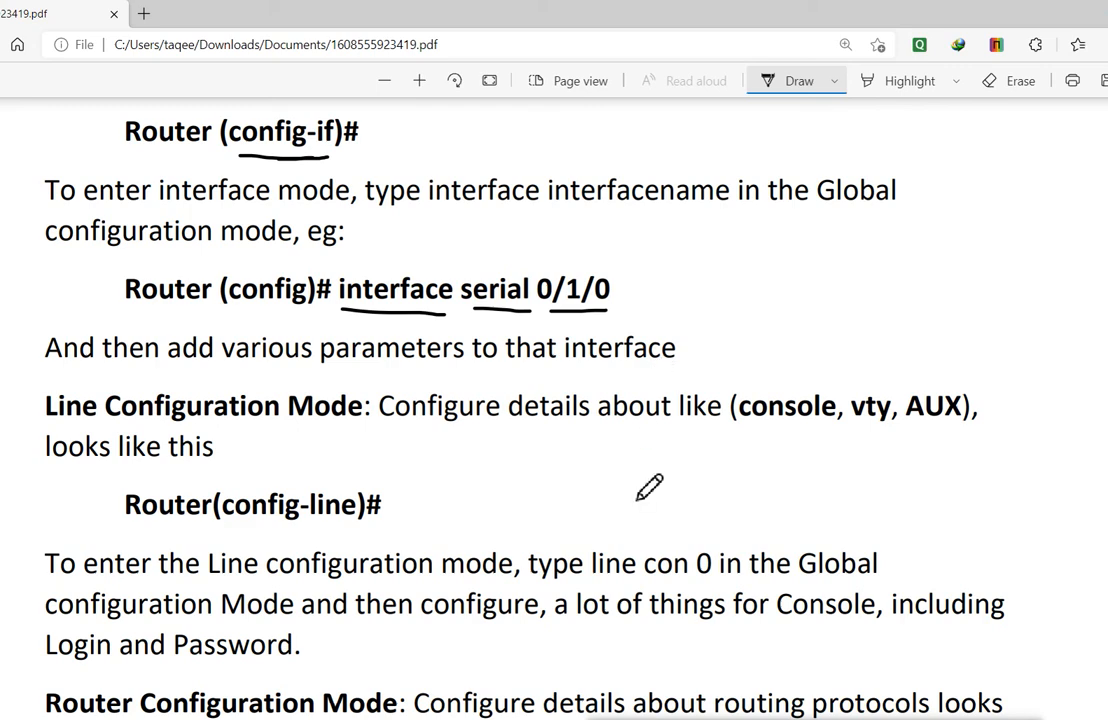
{"action": "scroll", "coordinate": [600, 470], "scroll_direction": "down", "scroll_amount": 2}
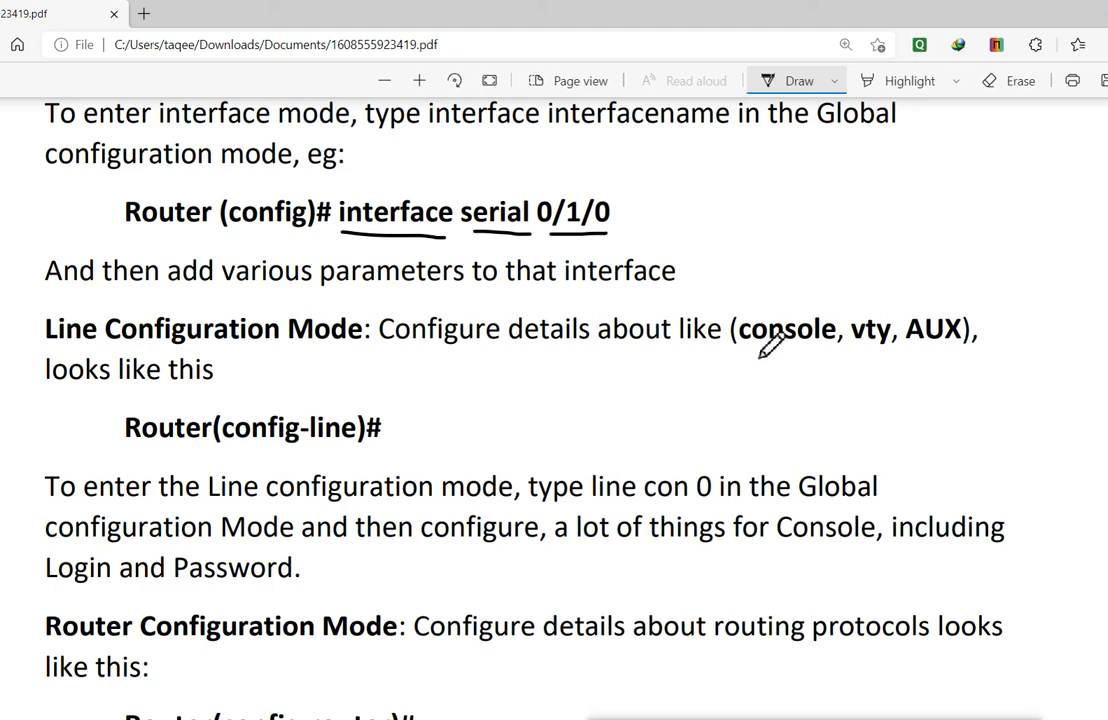
{"action": "left_click_drag", "start_coordinate": [761, 350], "coordinate": [933, 352]}
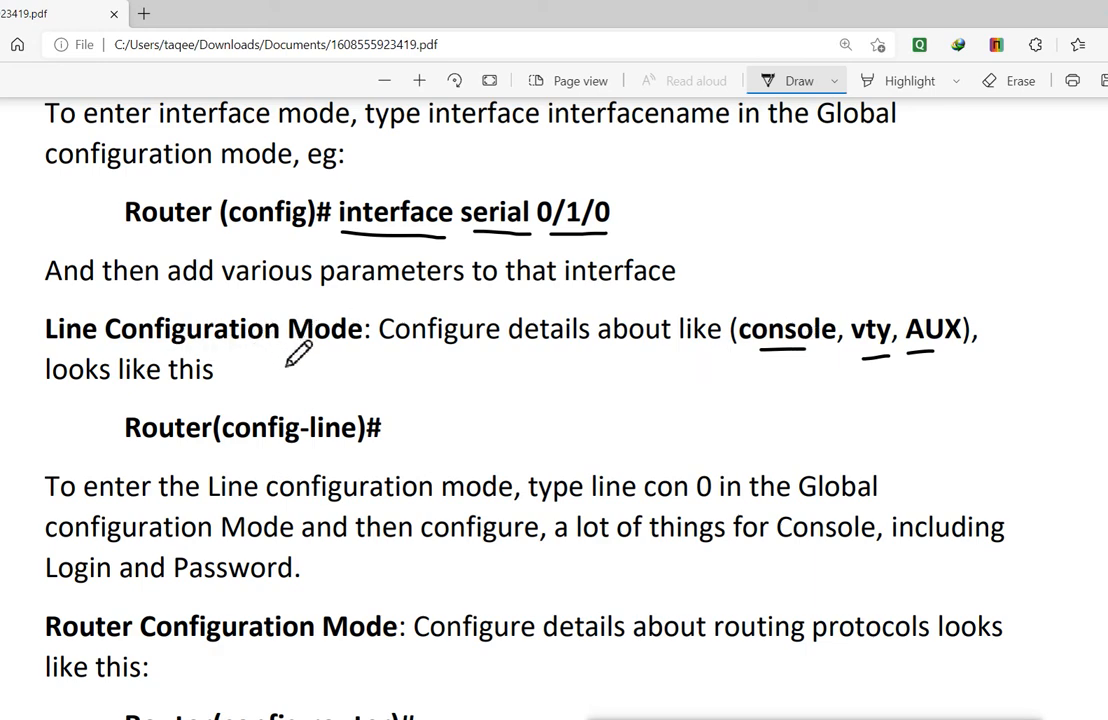
{"action": "left_click_drag", "start_coordinate": [253, 455], "coordinate": [333, 455]}
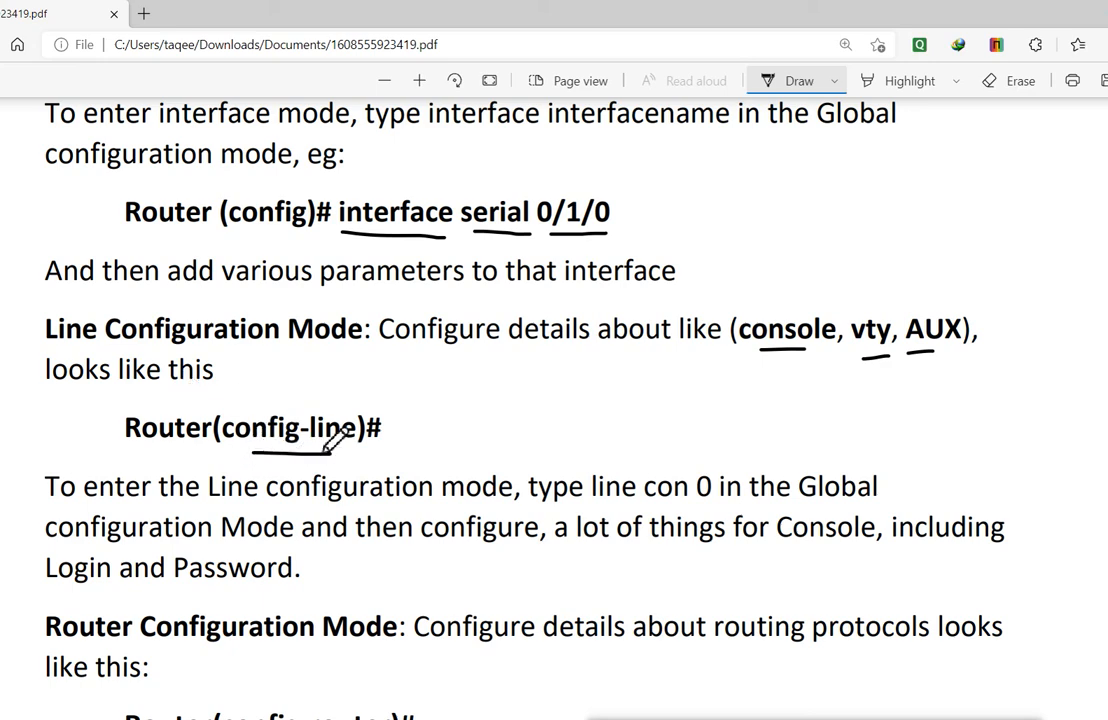
Underline "config" and "router" in the Router(config-router)# prompt under Router Configuration Mode.
{"action": "scroll", "coordinate": [335, 432], "scroll_direction": "down", "scroll_amount": 1}
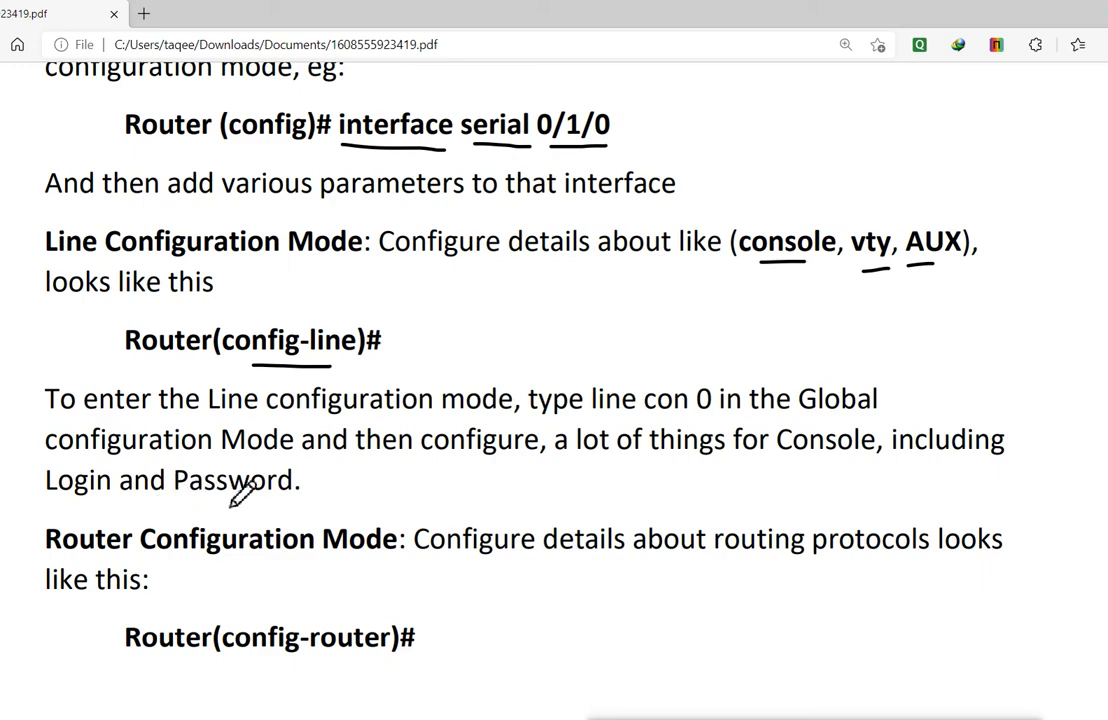
{"action": "scroll", "coordinate": [236, 503], "scroll_direction": "down", "scroll_amount": 3}
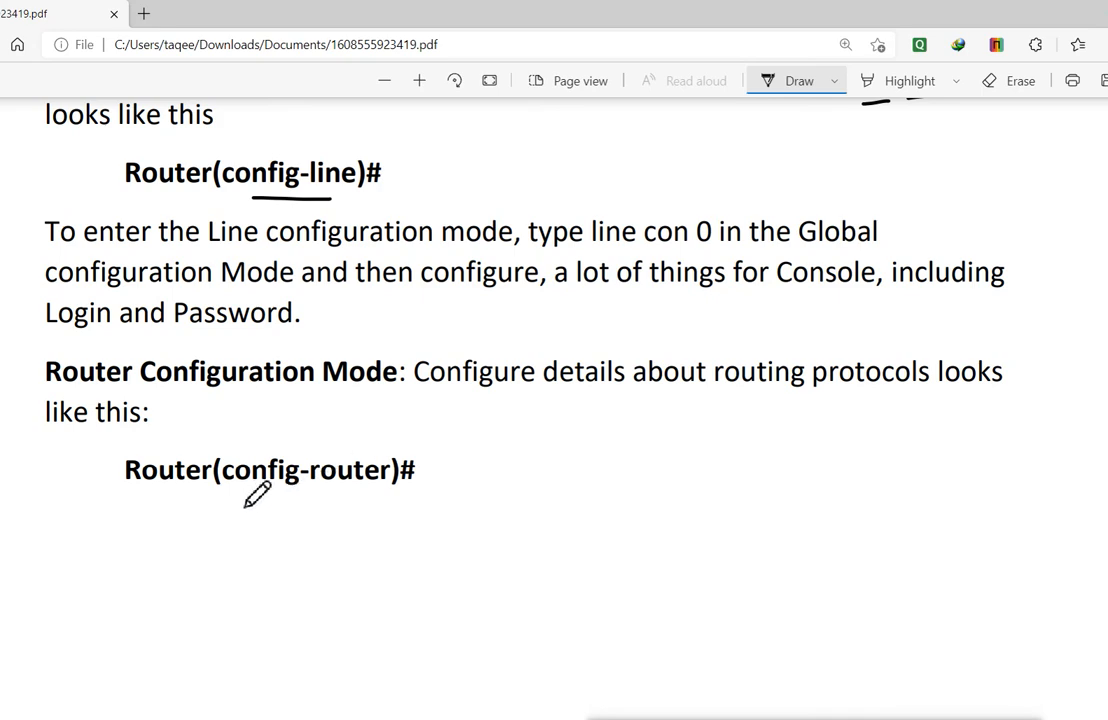
{"action": "left_click_drag", "start_coordinate": [246, 497], "coordinate": [362, 495]}
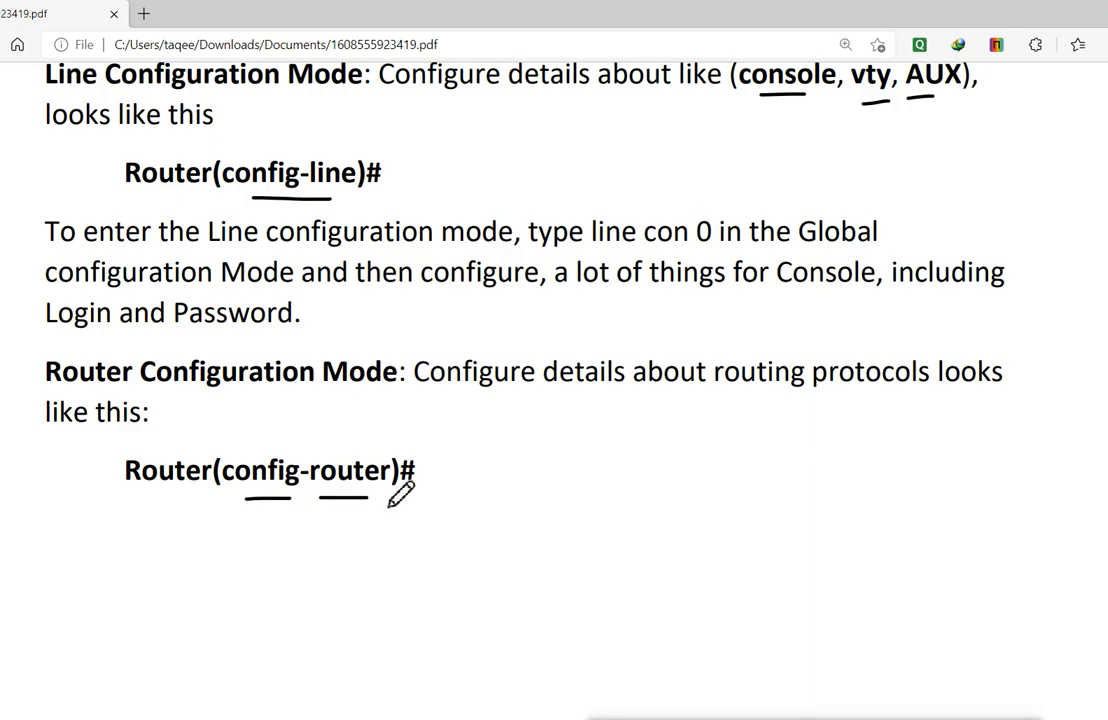
In the list of the standard mode access order, underline the user EXEC, privileged EXEC and global configuration mode entries.
{"action": "scroll", "coordinate": [664, 568], "scroll_direction": "up", "scroll_amount": 6}
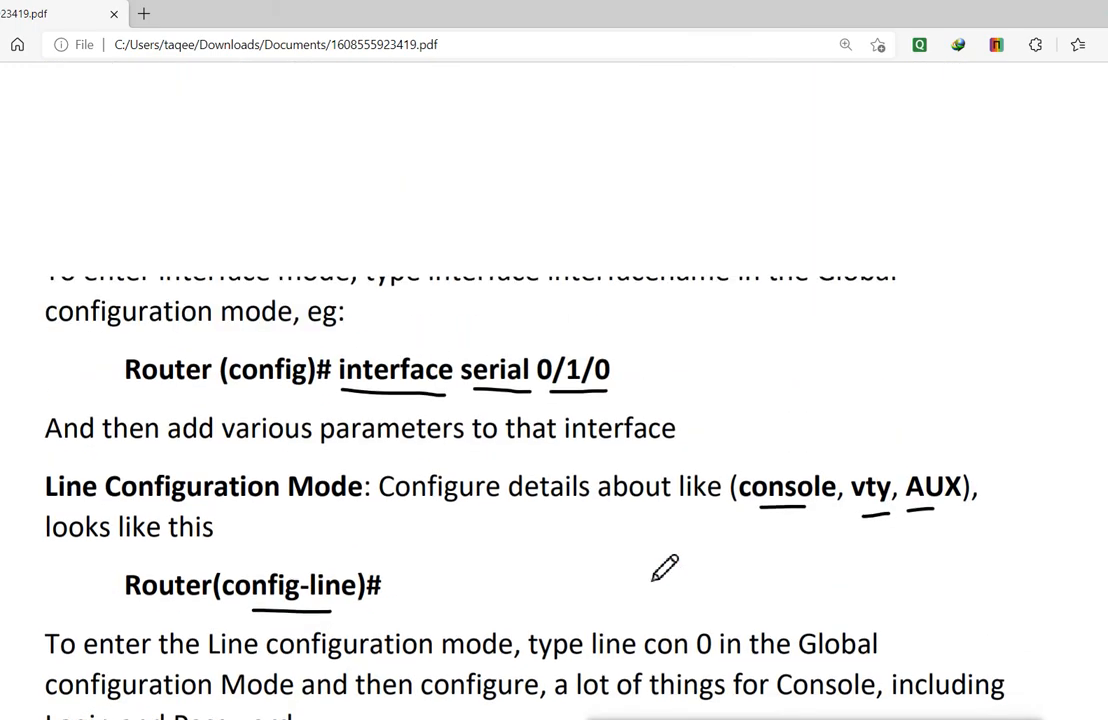
{"action": "scroll", "coordinate": [664, 568], "scroll_direction": "up", "scroll_amount": 1}
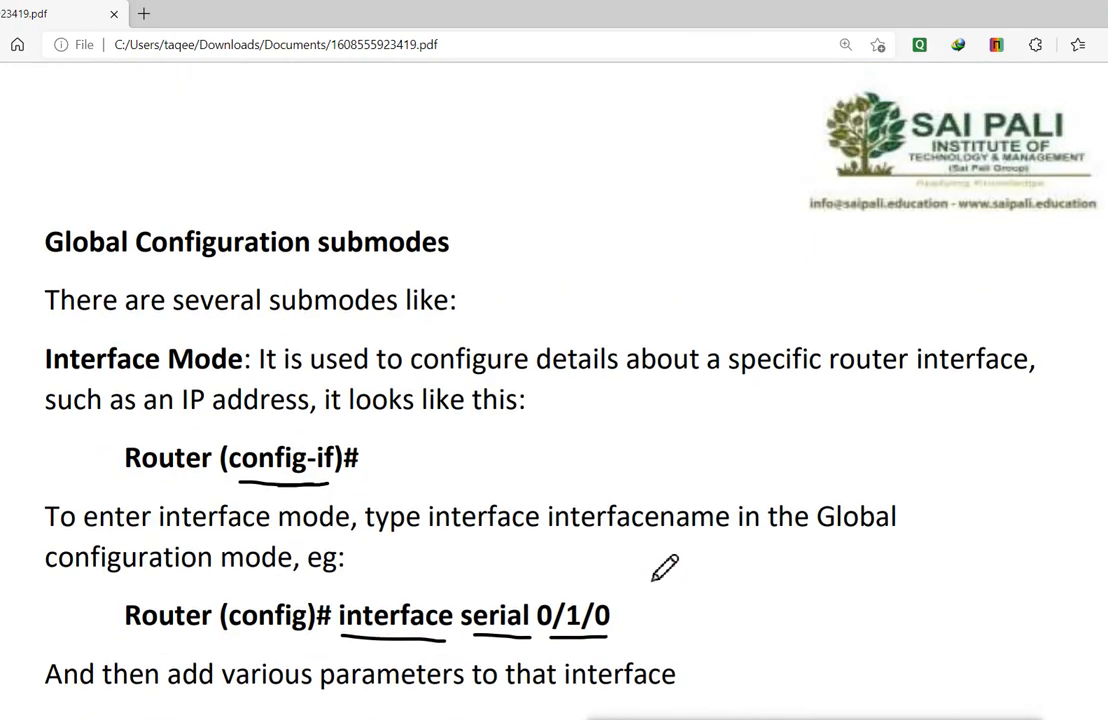
{"action": "scroll", "coordinate": [664, 568], "scroll_direction": "up", "scroll_amount": 7}
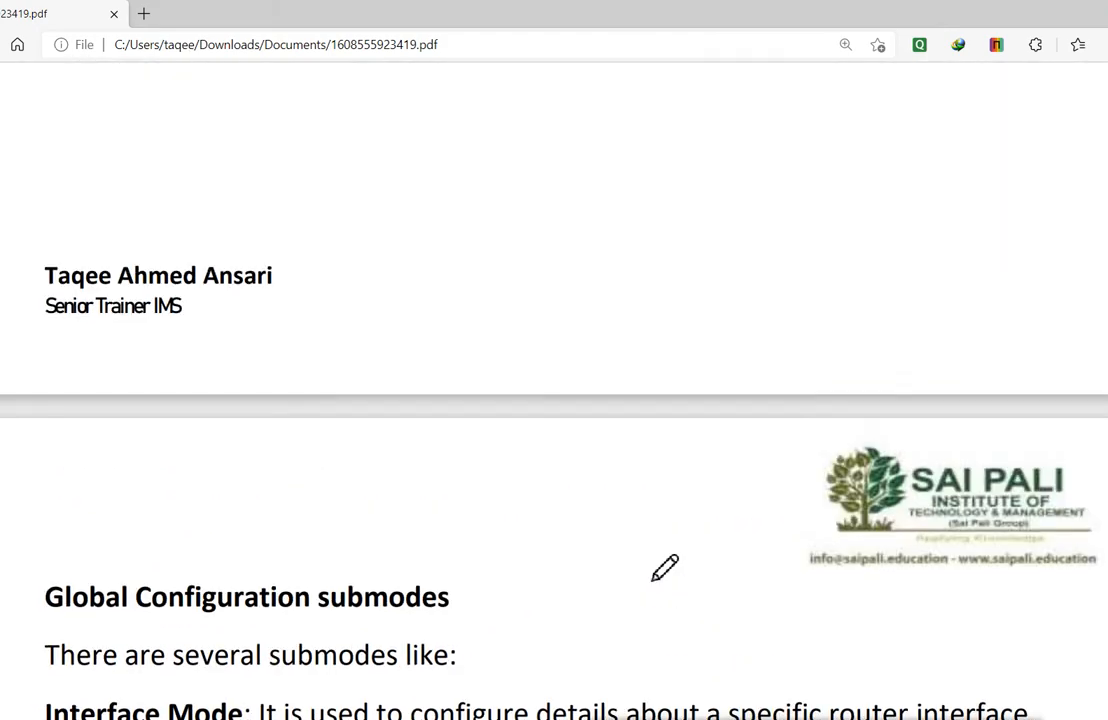
{"action": "scroll", "coordinate": [664, 568], "scroll_direction": "up", "scroll_amount": 6}
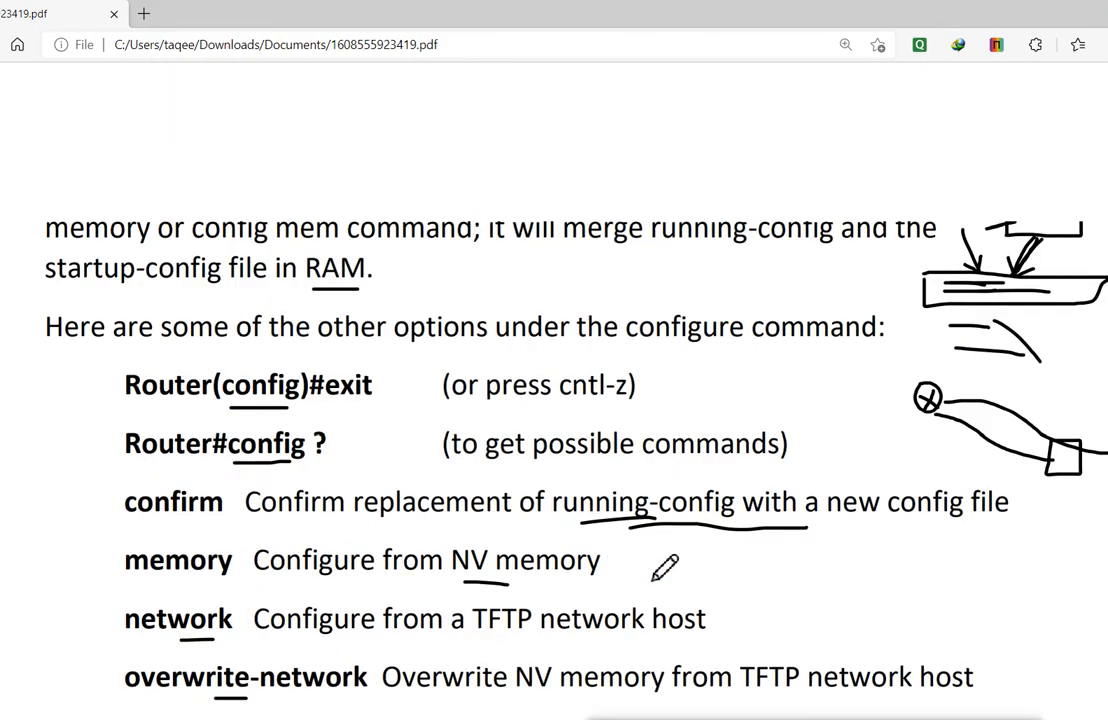
{"action": "scroll", "coordinate": [664, 568], "scroll_direction": "up", "scroll_amount": 6}
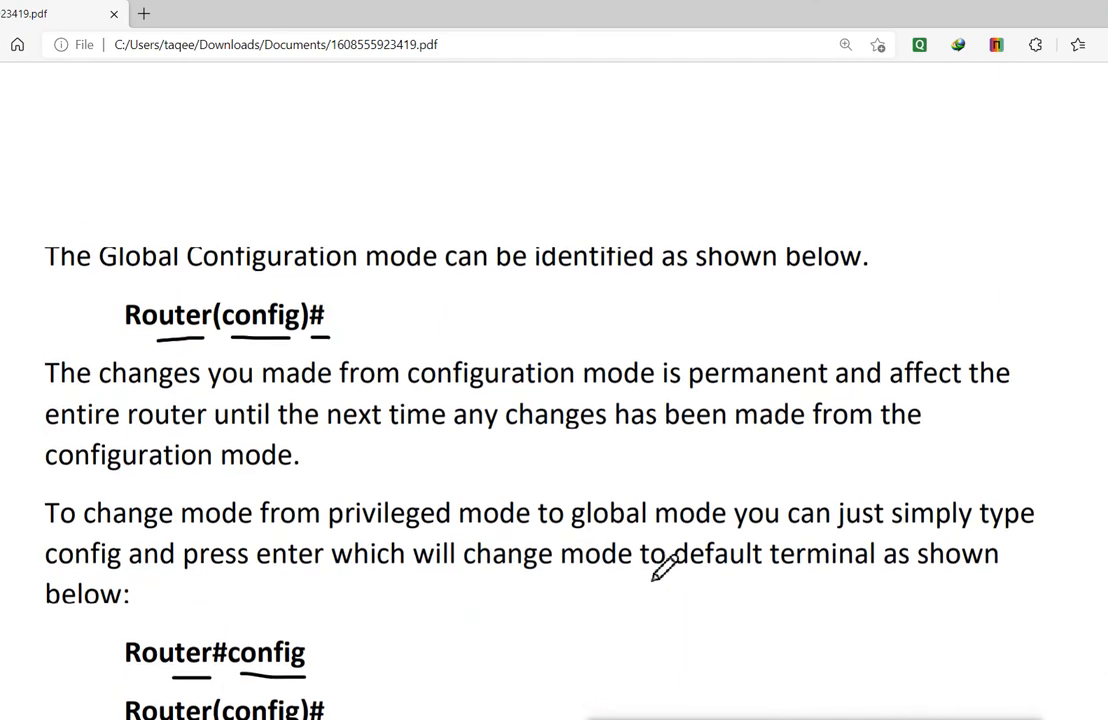
{"action": "scroll", "coordinate": [664, 568], "scroll_direction": "up", "scroll_amount": 8}
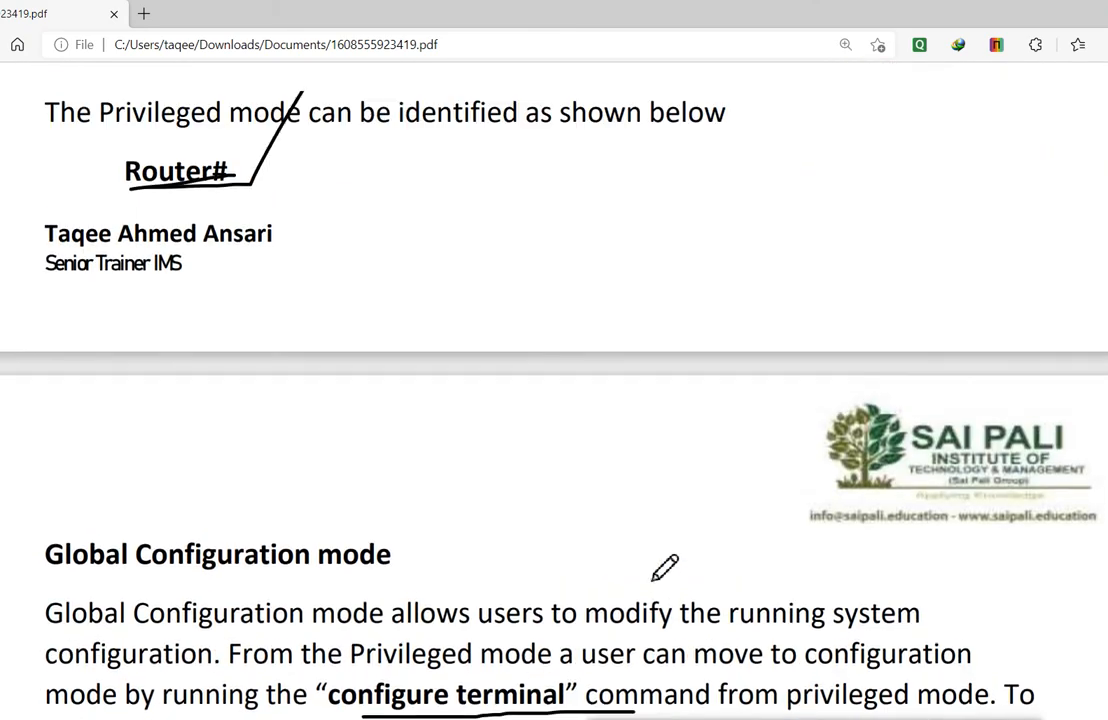
{"action": "scroll", "coordinate": [664, 568], "scroll_direction": "up", "scroll_amount": 10}
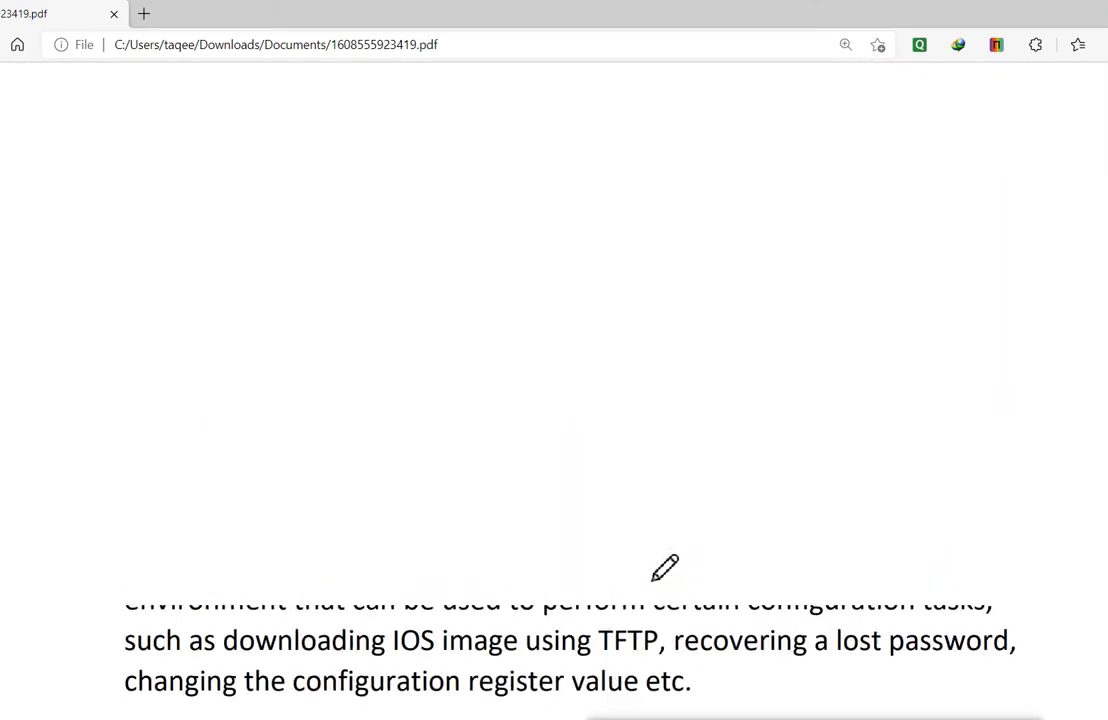
{"action": "scroll", "coordinate": [664, 568], "scroll_direction": "up", "scroll_amount": 6}
{"action": "scroll", "coordinate": [664, 568], "scroll_direction": "down", "scroll_amount": 12}
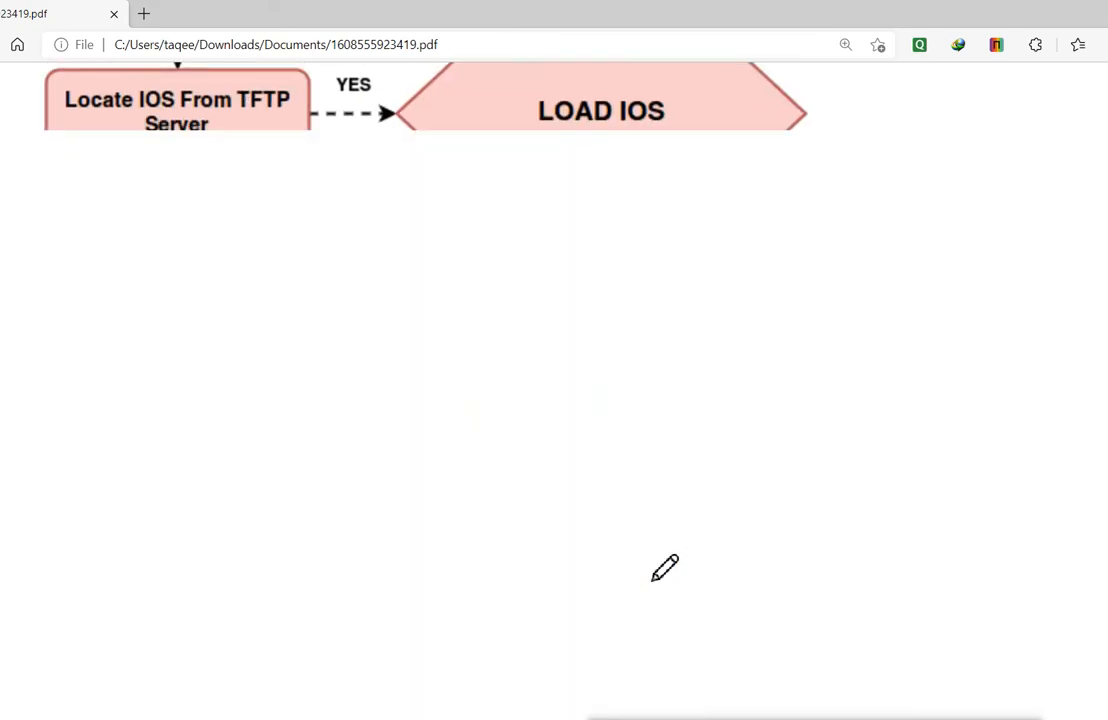
{"action": "scroll", "coordinate": [663, 567], "scroll_direction": "down", "scroll_amount": 15}
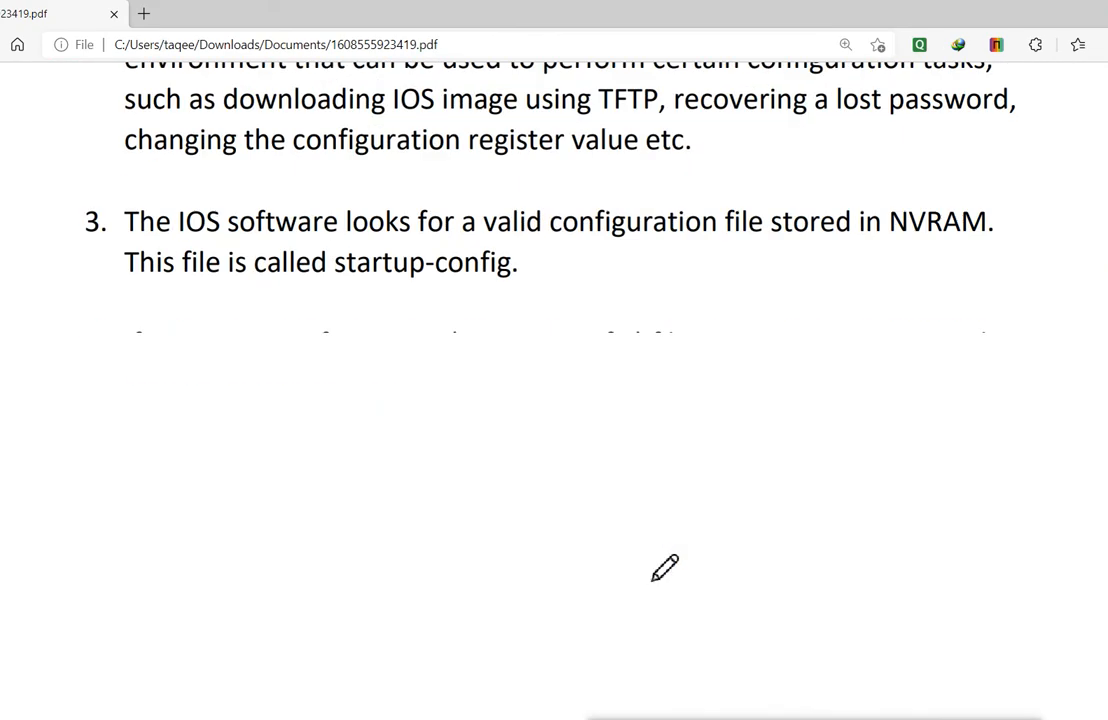
{"action": "scroll", "coordinate": [663, 567], "scroll_direction": "down", "scroll_amount": 2}
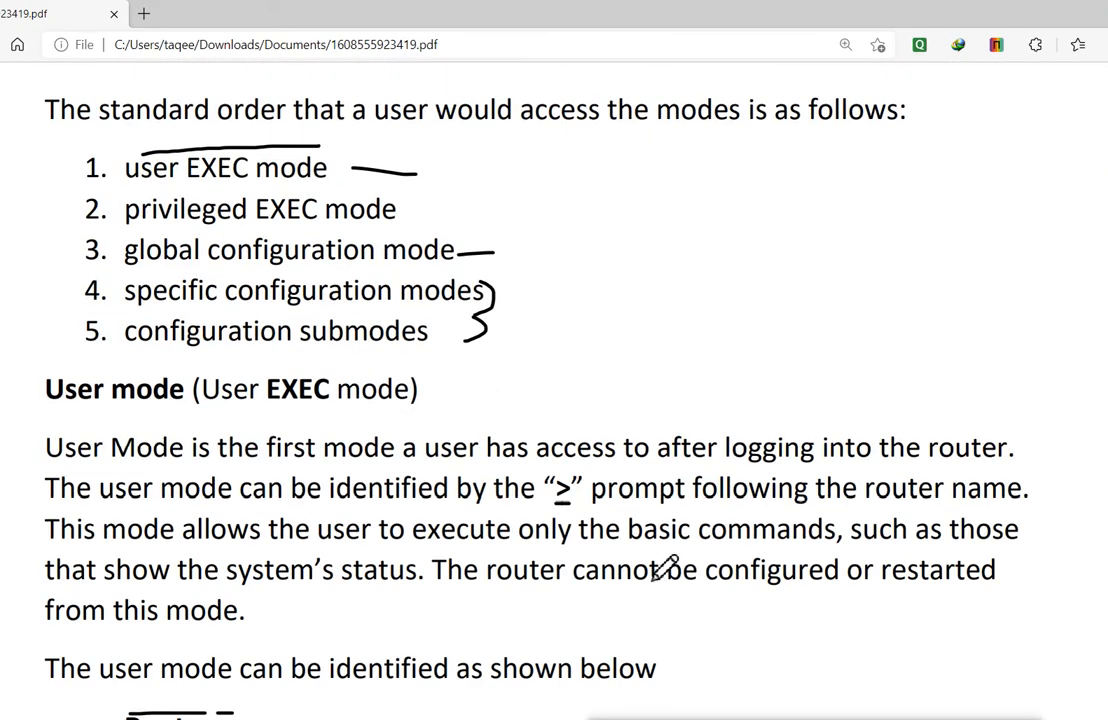
{"action": "left_click_drag", "start_coordinate": [174, 183], "coordinate": [247, 183]}
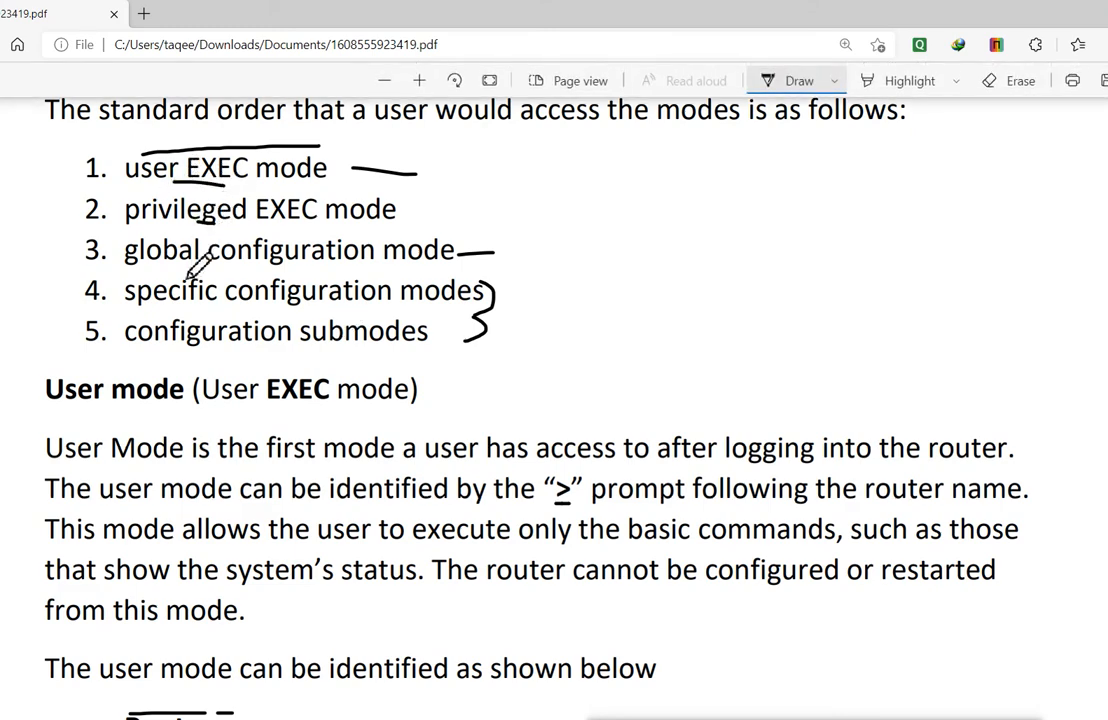
{"action": "left_click_drag", "start_coordinate": [187, 268], "coordinate": [230, 268]}
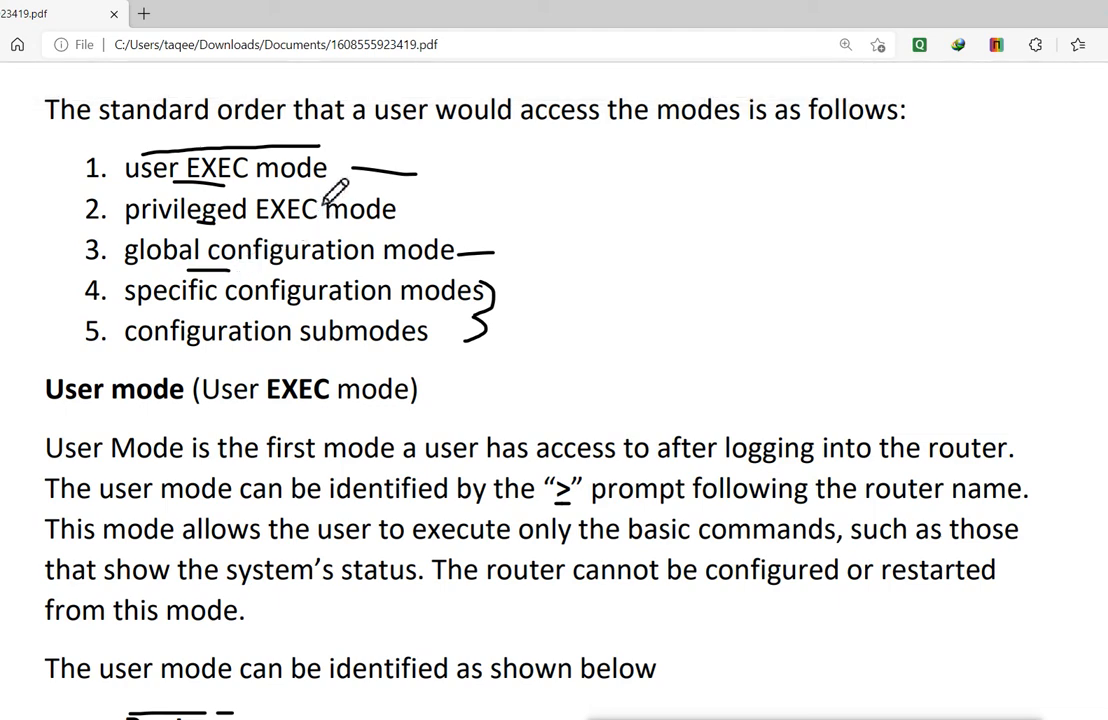
{"action": "left_click_drag", "start_coordinate": [327, 270], "coordinate": [393, 272]}
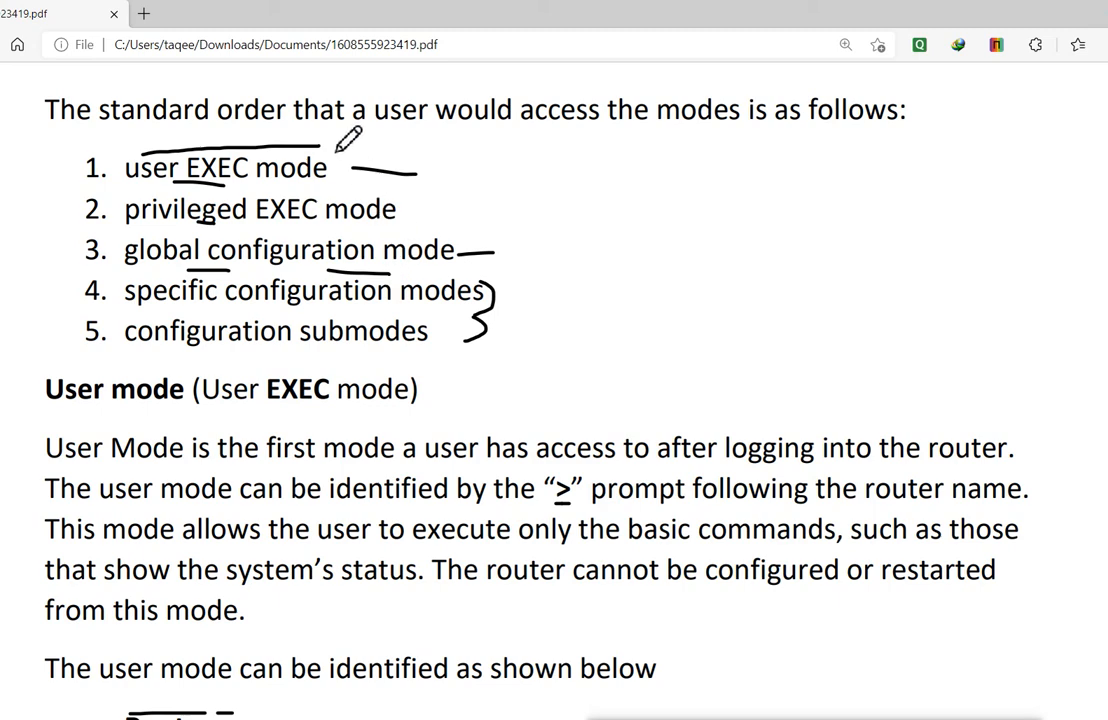
Draw arrows from user EXEC mode through privileged EXEC mode to global configuration mode, with short lines beside the last two.
{"action": "mouse_move", "coordinate": [336, 144]}
{"action": "left_mouse_down"}
{"action": "mouse_move", "coordinate": [338, 172]}
{"action": "mouse_move", "coordinate": [351, 158]}
{"action": "left_mouse_up"}
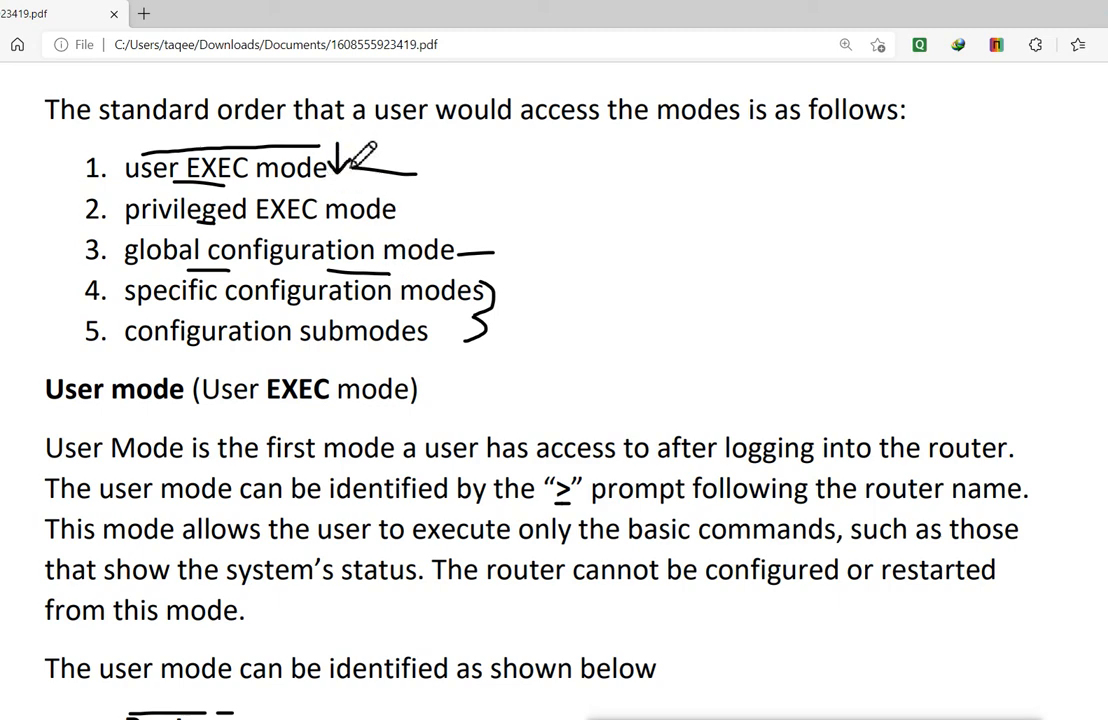
{"action": "mouse_move", "coordinate": [416, 171]}
{"action": "left_mouse_down"}
{"action": "mouse_move", "coordinate": [417, 208]}
{"action": "mouse_move", "coordinate": [472, 226]}
{"action": "mouse_move", "coordinate": [474, 256]}
{"action": "mouse_move", "coordinate": [488, 246]}
{"action": "mouse_move", "coordinate": [496, 264]}
{"action": "left_mouse_up"}
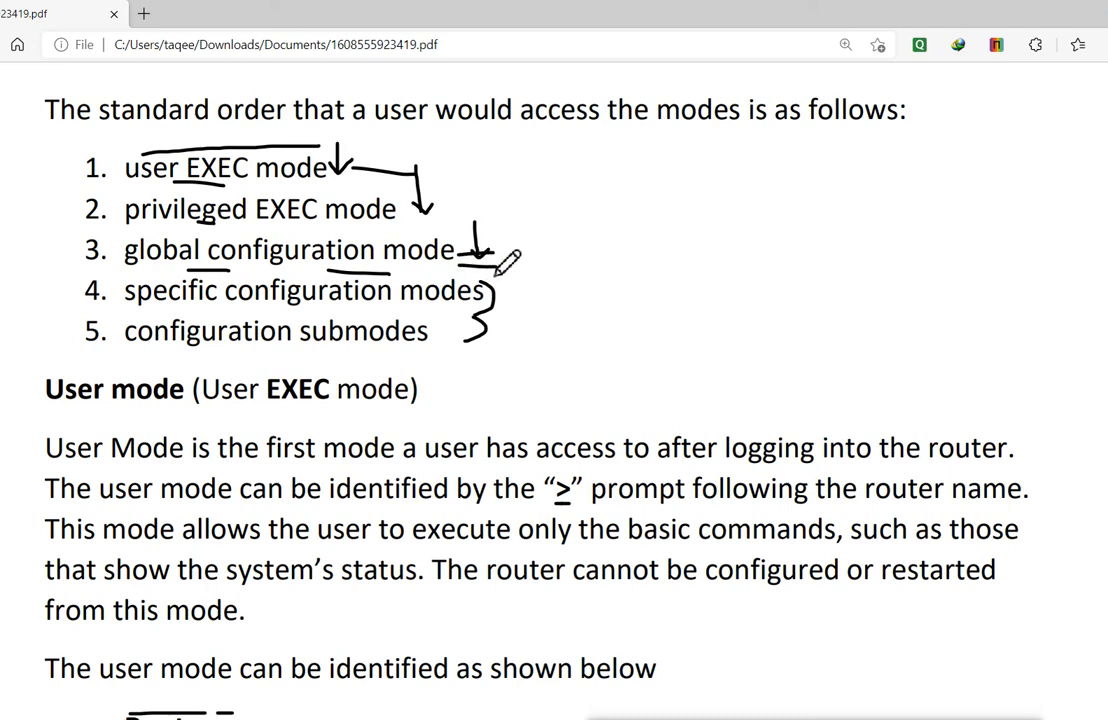
{"action": "left_click_drag", "start_coordinate": [374, 143], "coordinate": [437, 246]}
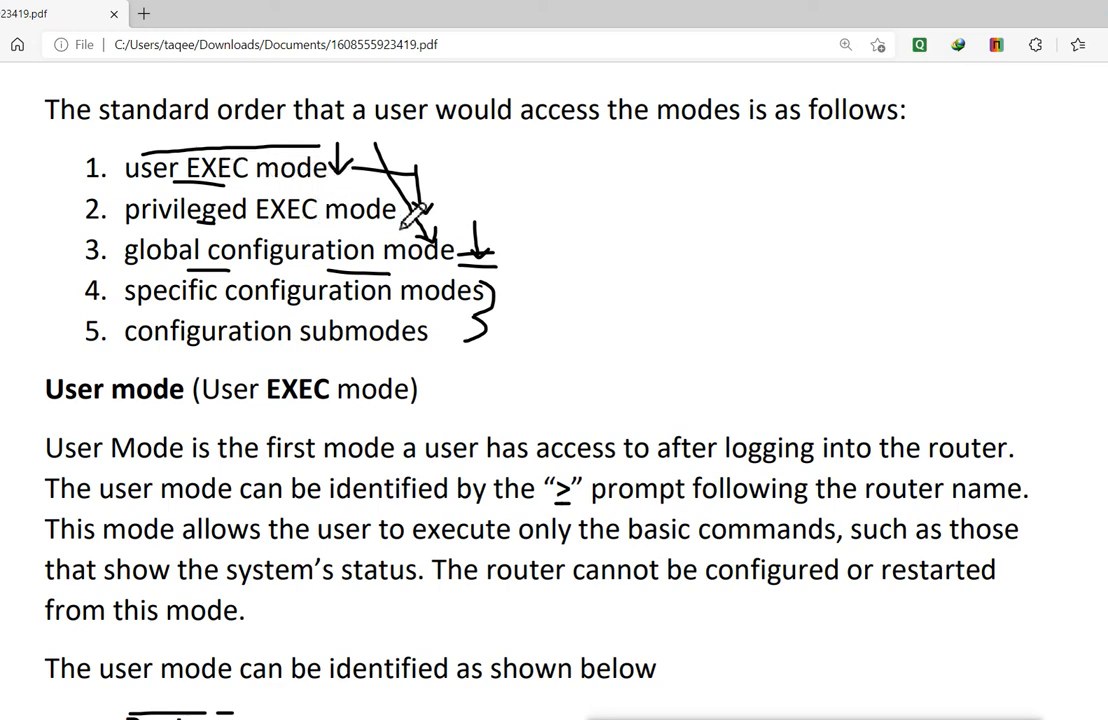
{"action": "left_click_drag", "start_coordinate": [408, 212], "coordinate": [446, 214]}
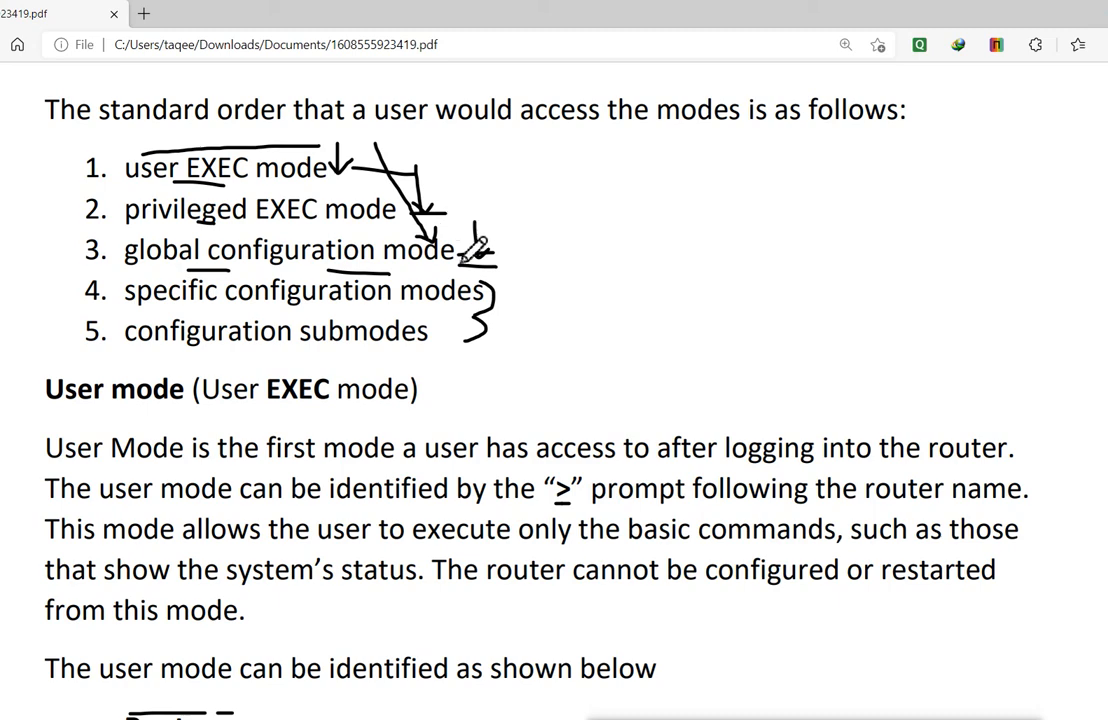
{"action": "left_click_drag", "start_coordinate": [460, 265], "coordinate": [500, 266]}
Switch to Cisco Packet Tracer, open Router6's command line, review the earlier setup output and start the session at the Router> prompt.
{"action": "key", "text": "alt+Tab"}
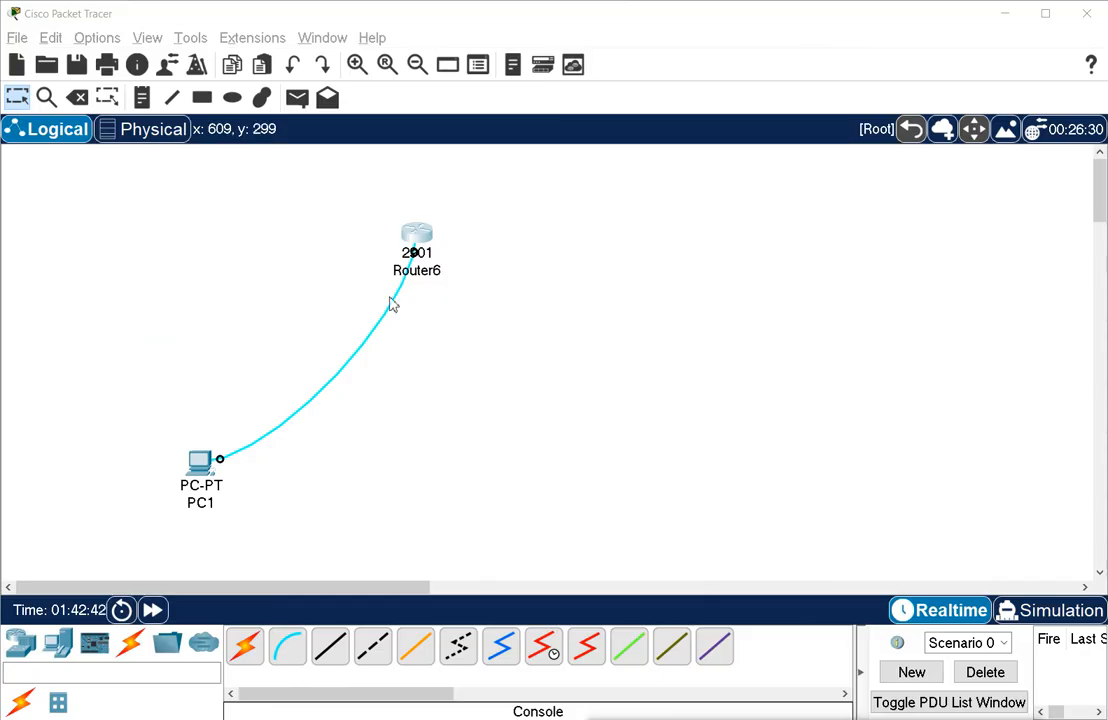
{"action": "left_click", "coordinate": [414, 235]}
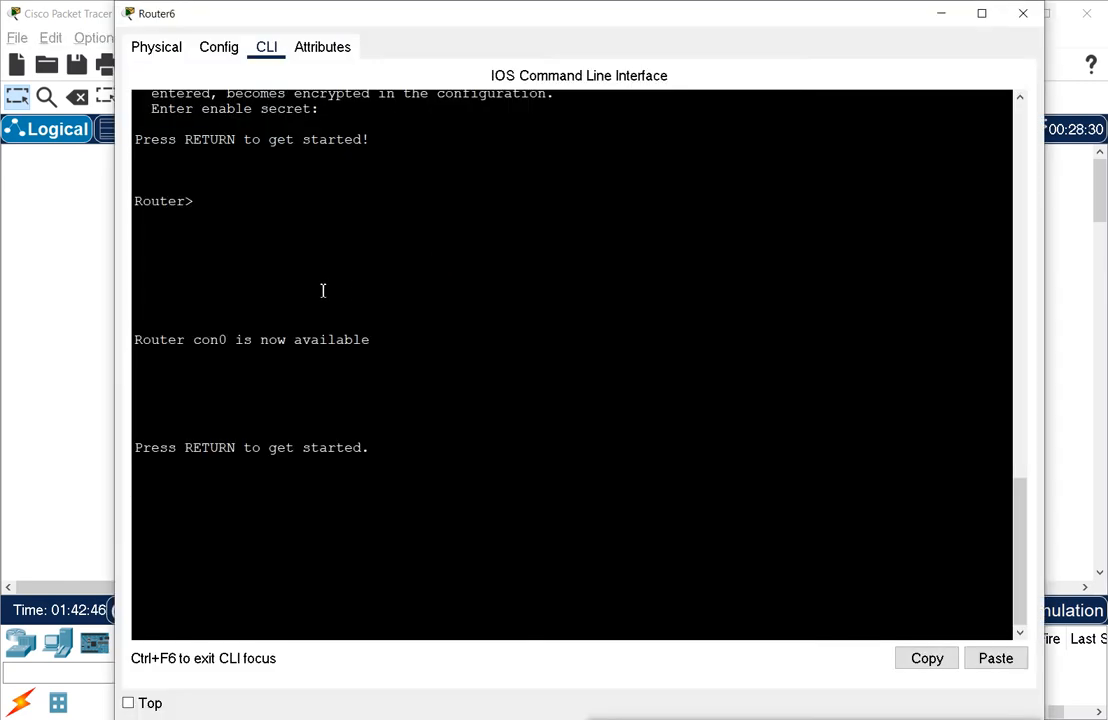
{"action": "scroll", "coordinate": [381, 252], "scroll_direction": "up", "scroll_amount": 5}
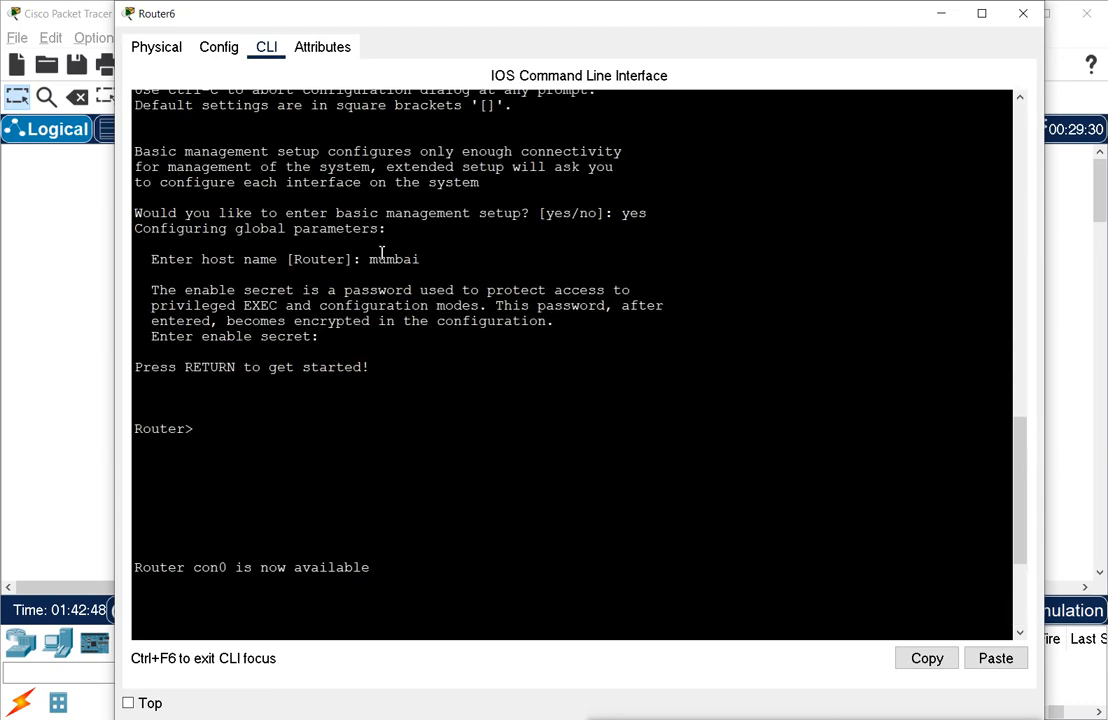
{"action": "scroll", "coordinate": [381, 250], "scroll_direction": "down", "scroll_amount": 5}
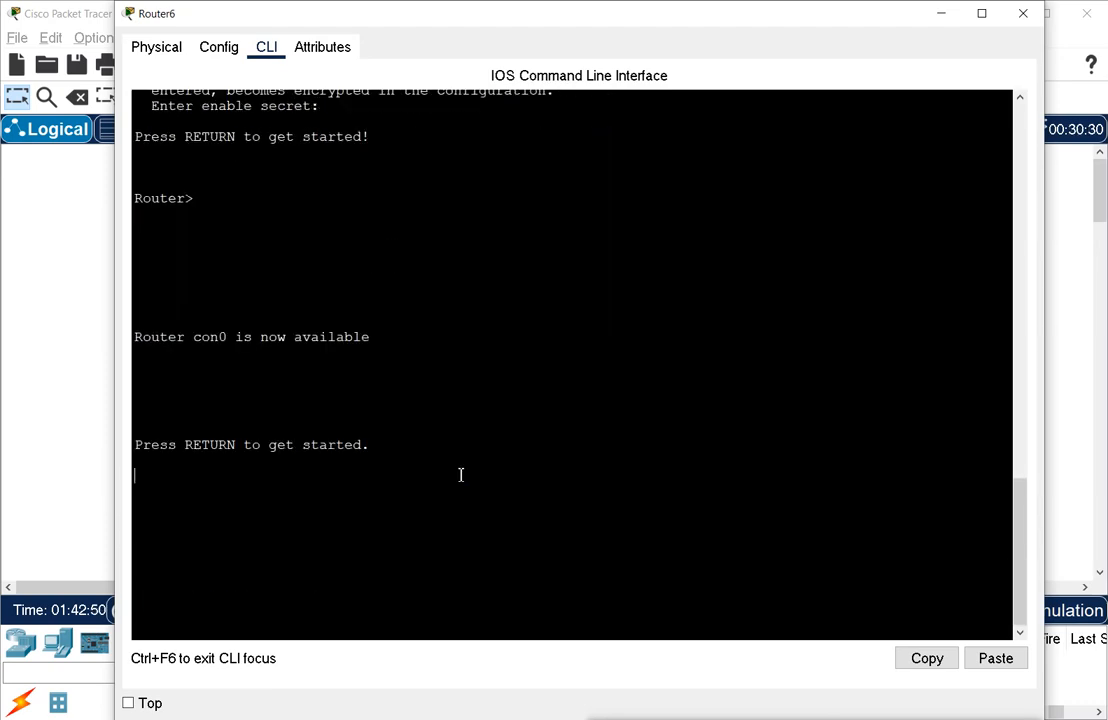
{"action": "key", "text": "Return"}
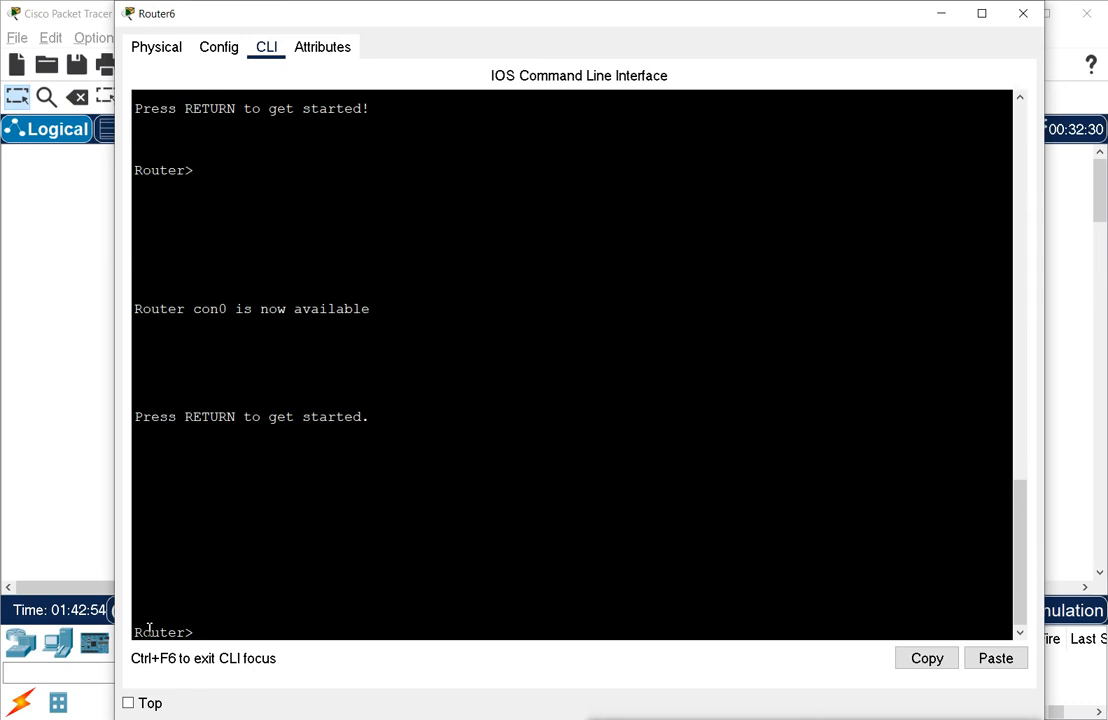
Mark the Router> prompt, list the user EXEC mode commands with ? and highlight the listing.
{"action": "left_click_drag", "start_coordinate": [146, 628], "coordinate": [215, 633]}
{"action": "left_click", "coordinate": [282, 623]}
{"action": "left_click", "coordinate": [252, 631]}
{"action": "type", "text": "?"}
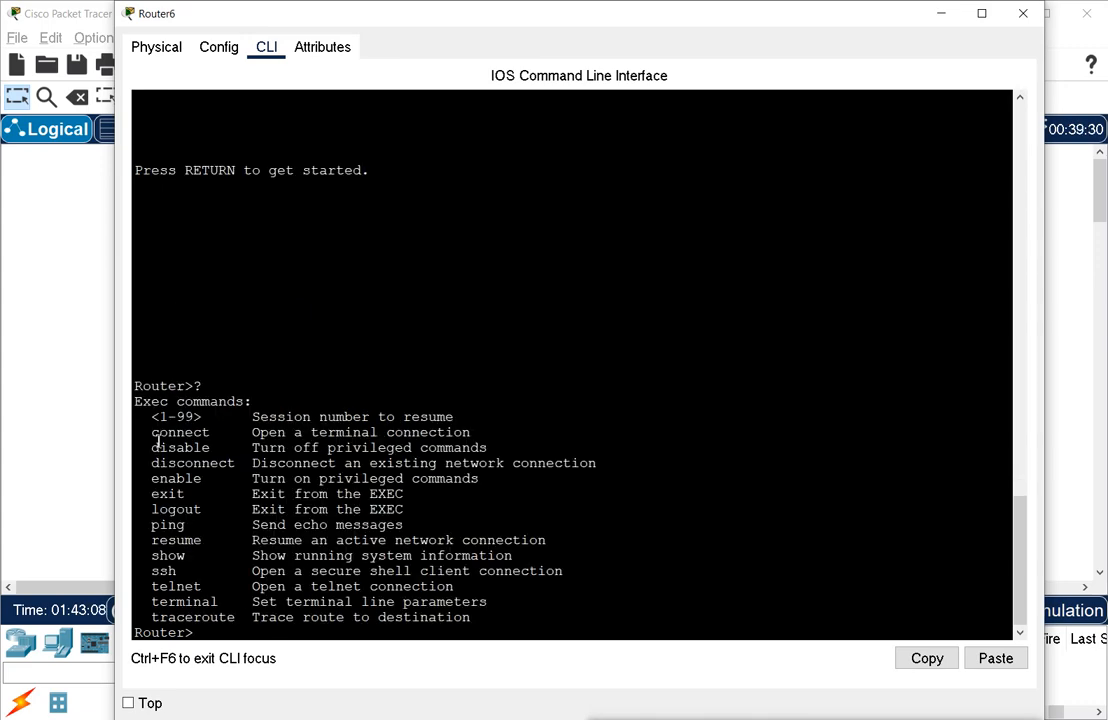
{"action": "left_click_drag", "start_coordinate": [143, 403], "coordinate": [459, 617]}
{"action": "left_click", "coordinate": [466, 620]}
{"action": "left_click", "coordinate": [593, 551]}
Enter privileged EXEC mode with the enable command and highlight the Router# prompt.
{"action": "type", "text": "enable"}
{"action": "key", "text": "Return"}
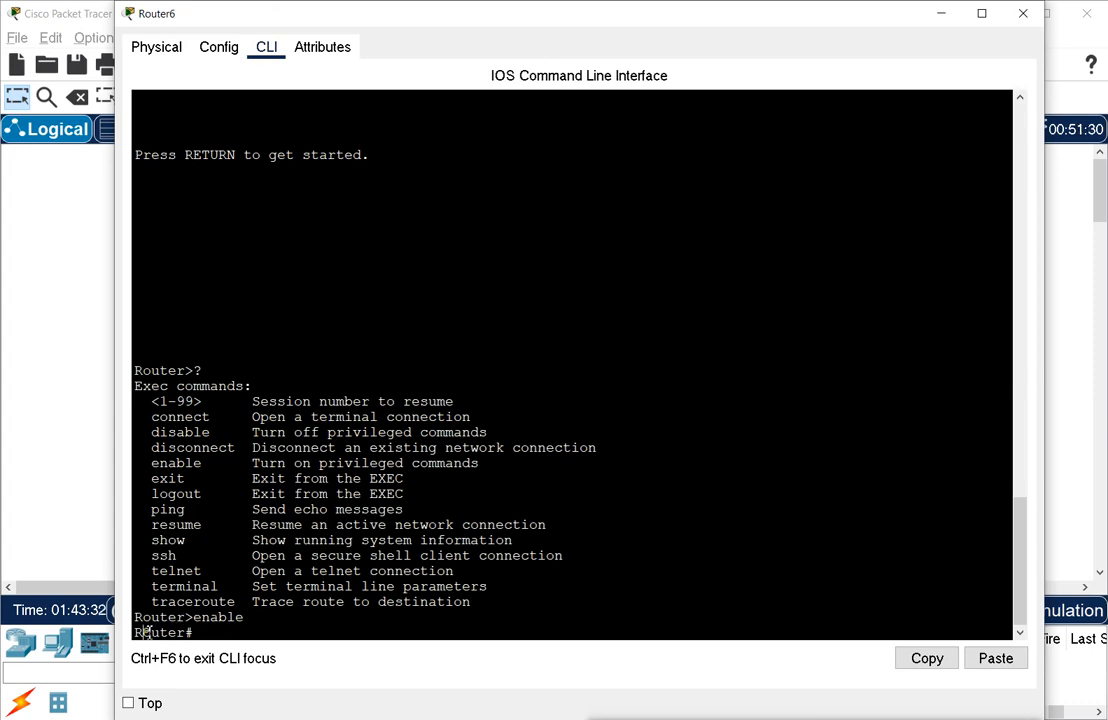
{"action": "left_click_drag", "start_coordinate": [142, 632], "coordinate": [189, 632]}
{"action": "left_click", "coordinate": [316, 634]}
List the privileged EXEC mode commands with ? and page through the listing to its end.
{"action": "type", "text": "?"}
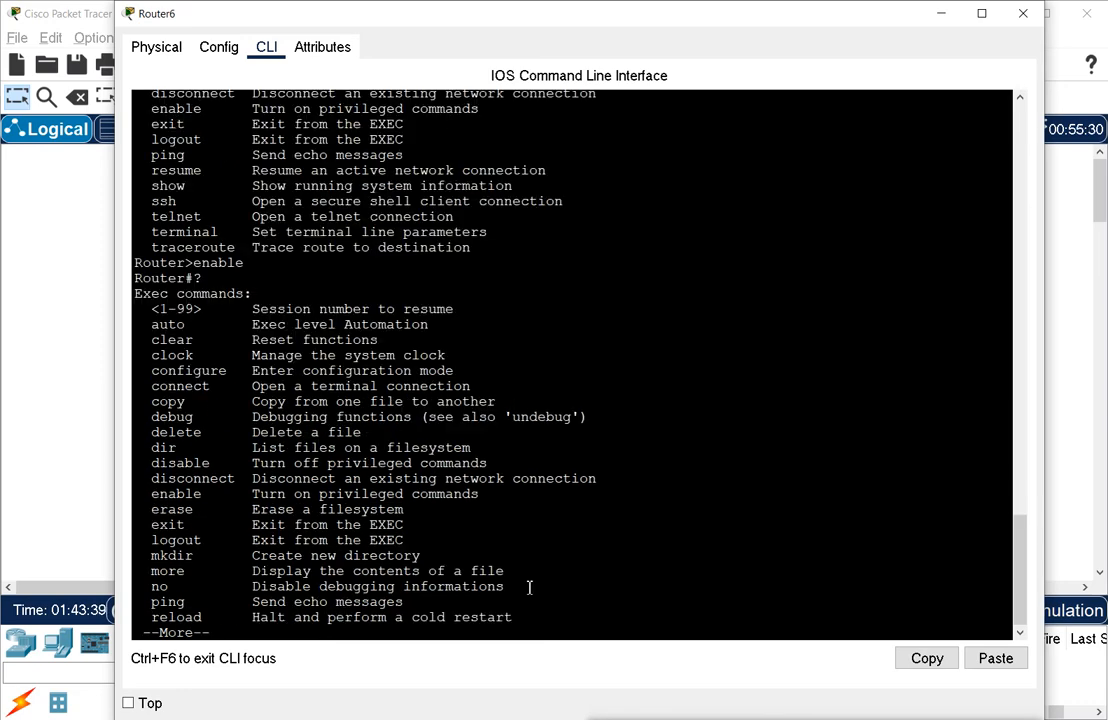
{"action": "key", "text": "Return"}
{"action": "key", "text": "Return"}
{"action": "key", "text": "Return"}
{"action": "key", "text": "Return"}
{"action": "key", "text": "Return"}
{"action": "key", "text": "Return"}
{"action": "key", "text": "Return"}
{"action": "key", "text": "Return"}
{"action": "key", "text": "Return"}
{"action": "key", "text": "Return"}
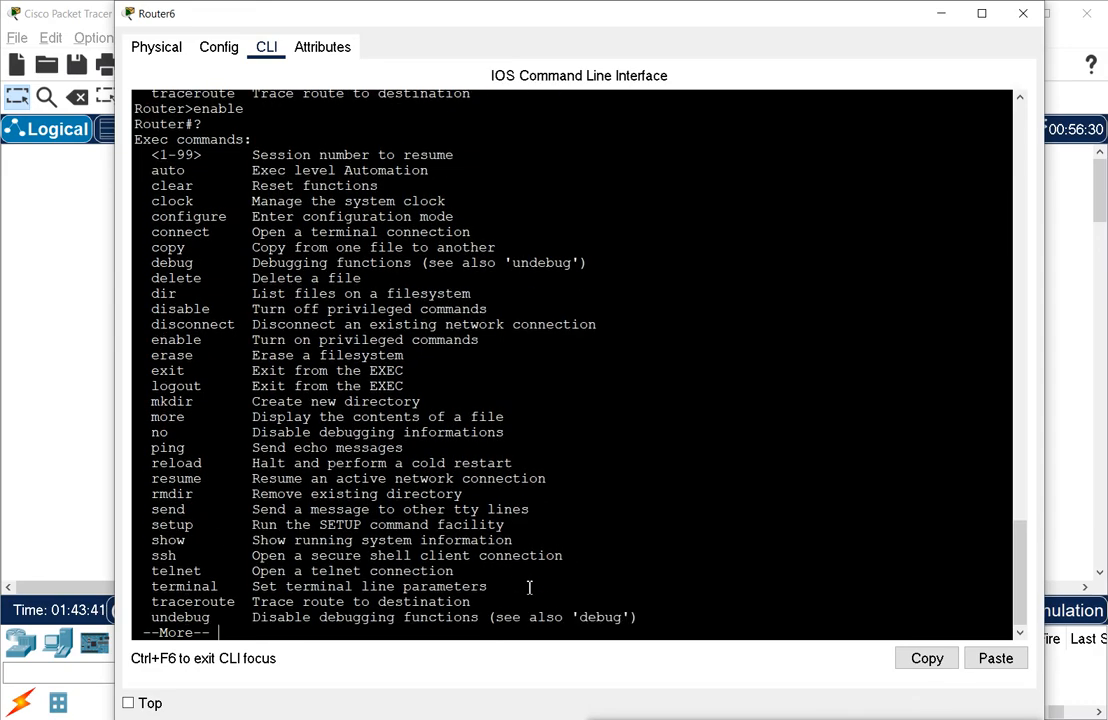
{"action": "key", "text": "Return"}
{"action": "key", "text": "Return"}
{"action": "key", "text": "Return"}
{"action": "key", "text": "Return"}
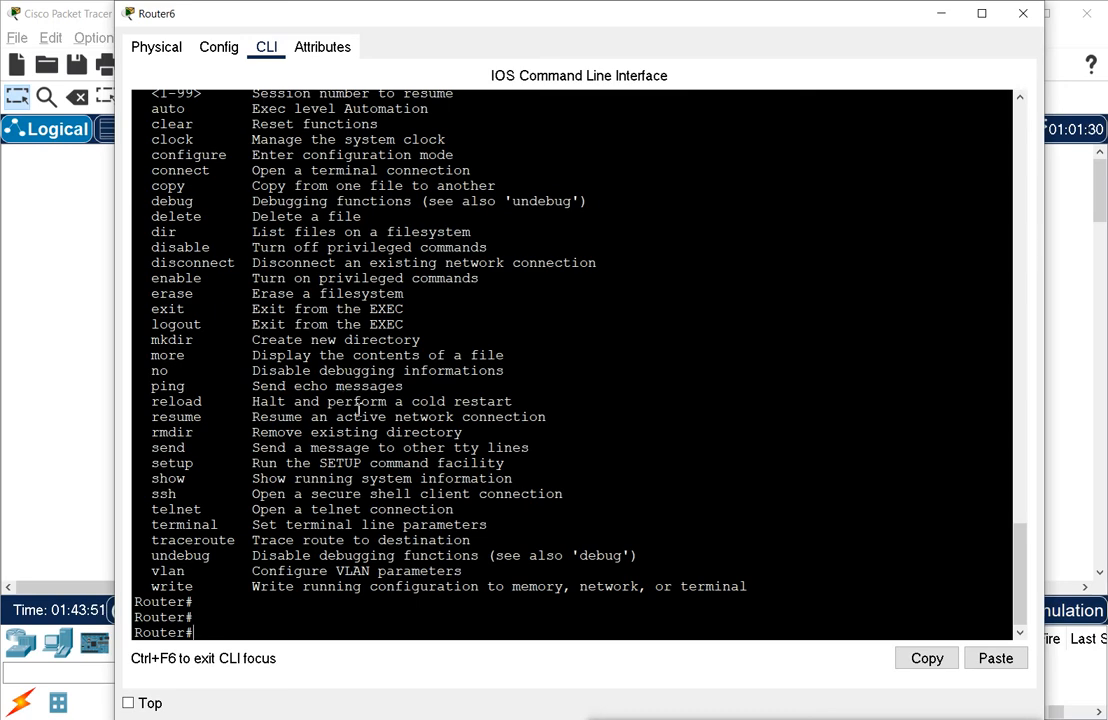
Enter global configuration mode with configure terminal, and highlight "config" in the prompt and CNTL/Z in the line above it.
{"action": "type", "text": "configure t"}
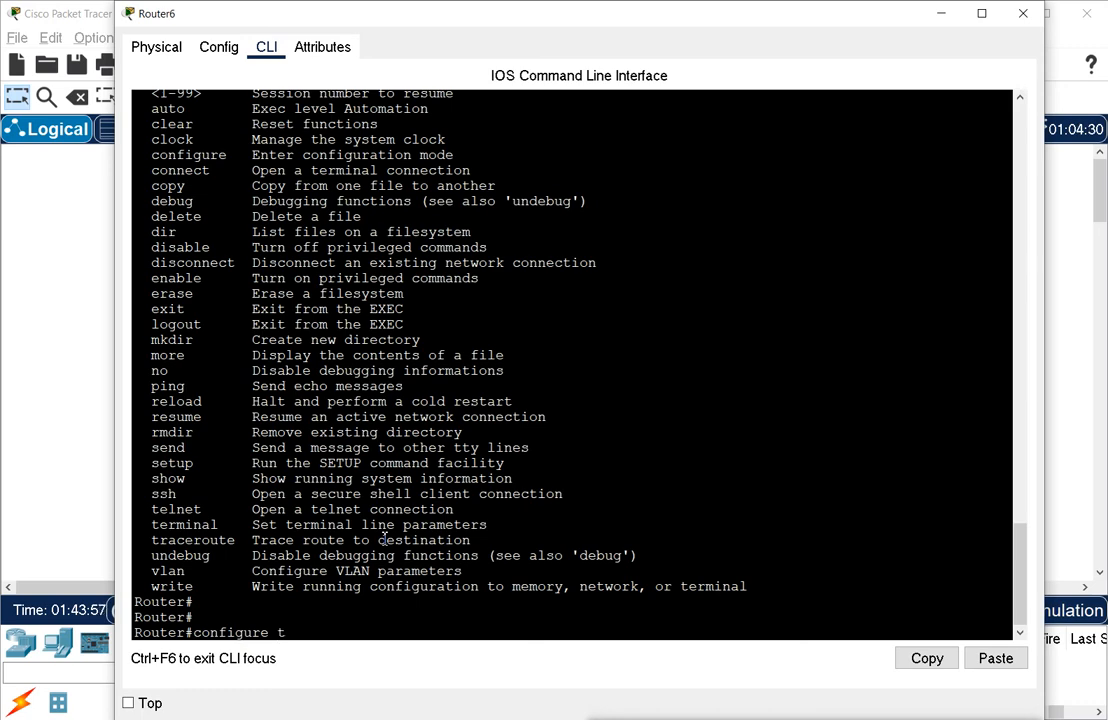
{"action": "type", "text": "ermoinal"}
{"action": "key", "text": "Return"}
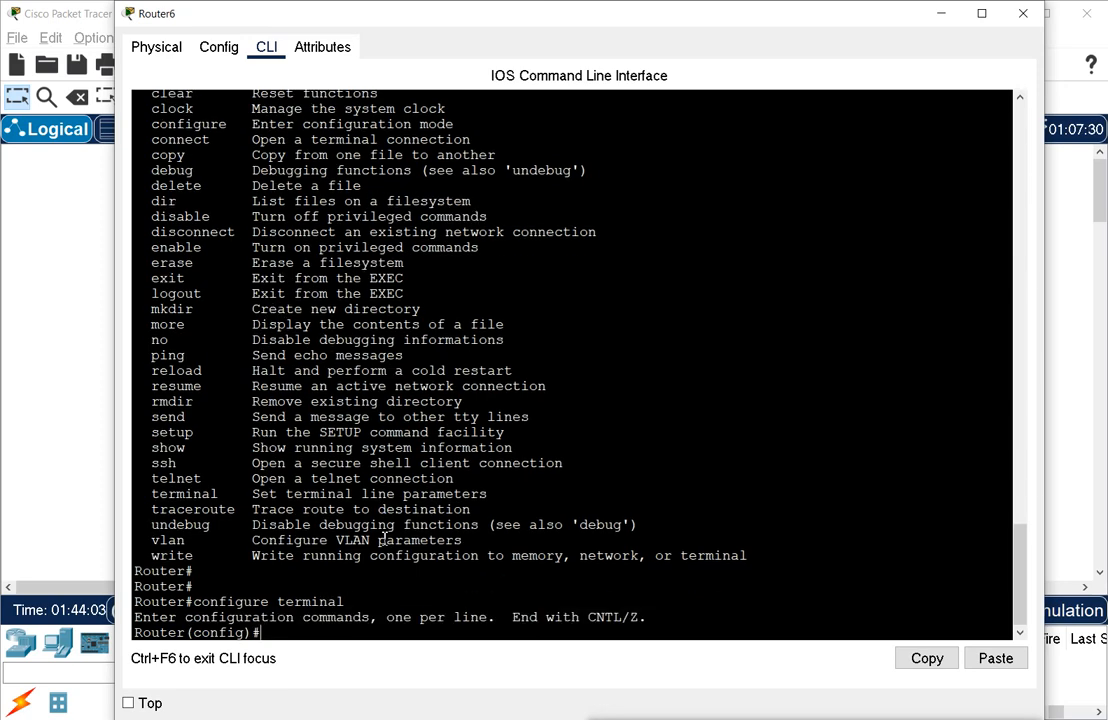
{"action": "left_click_drag", "start_coordinate": [152, 633], "coordinate": [237, 630]}
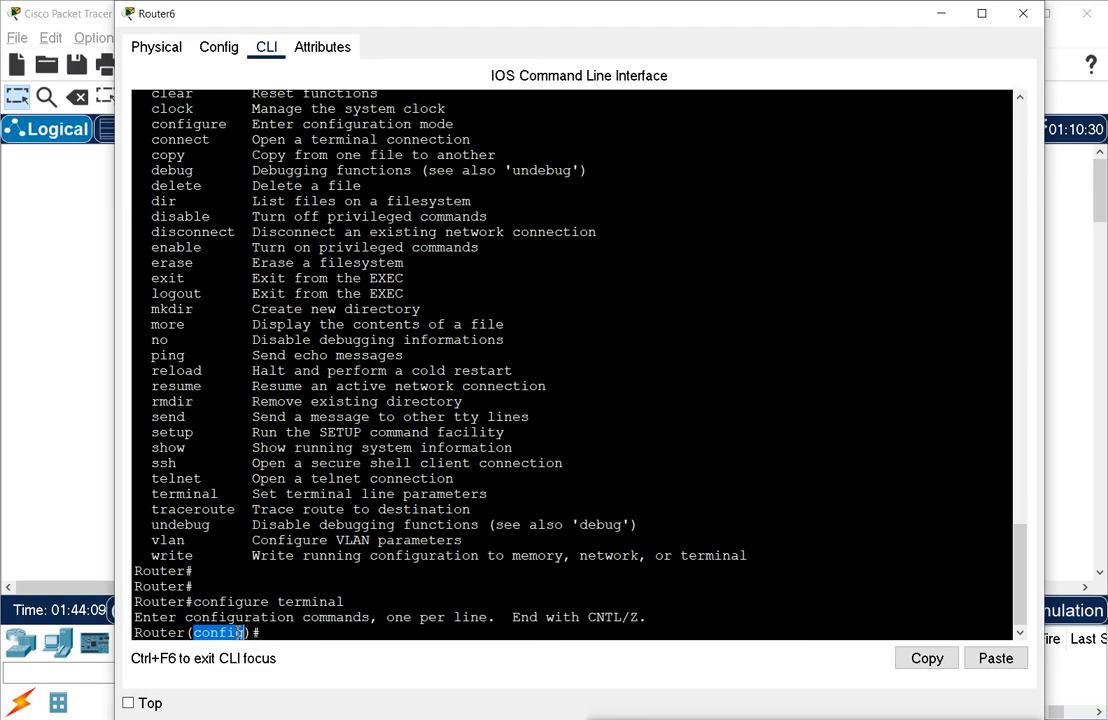
{"action": "left_click", "coordinate": [280, 632]}
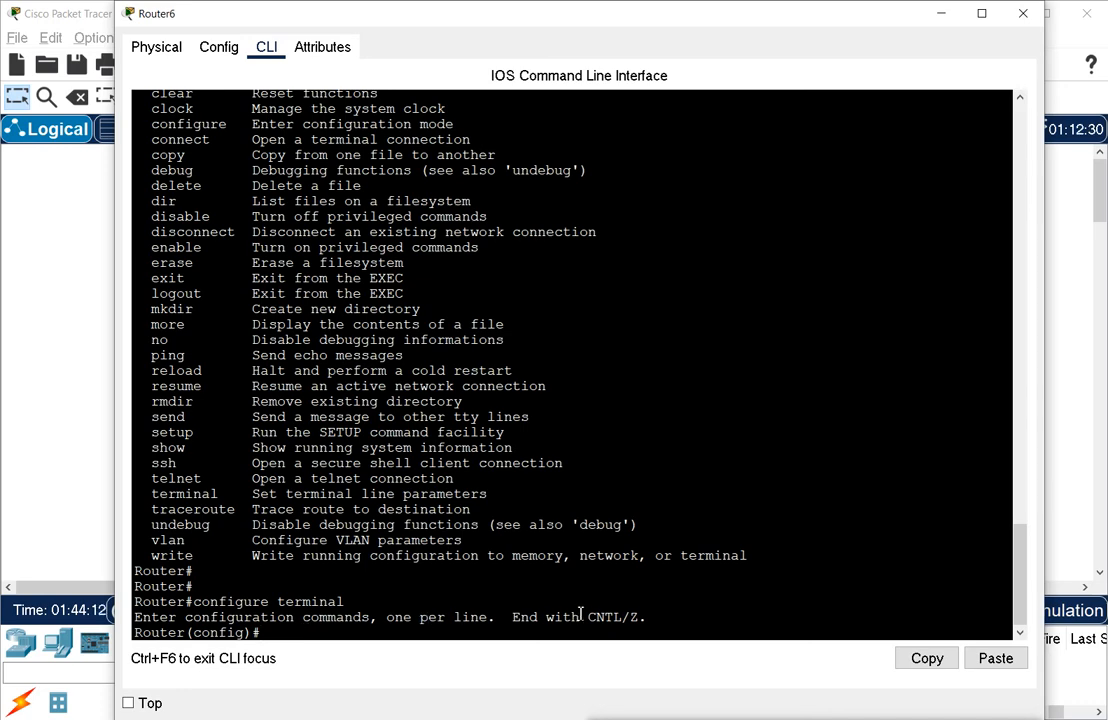
{"action": "left_click_drag", "start_coordinate": [587, 617], "coordinate": [644, 617]}
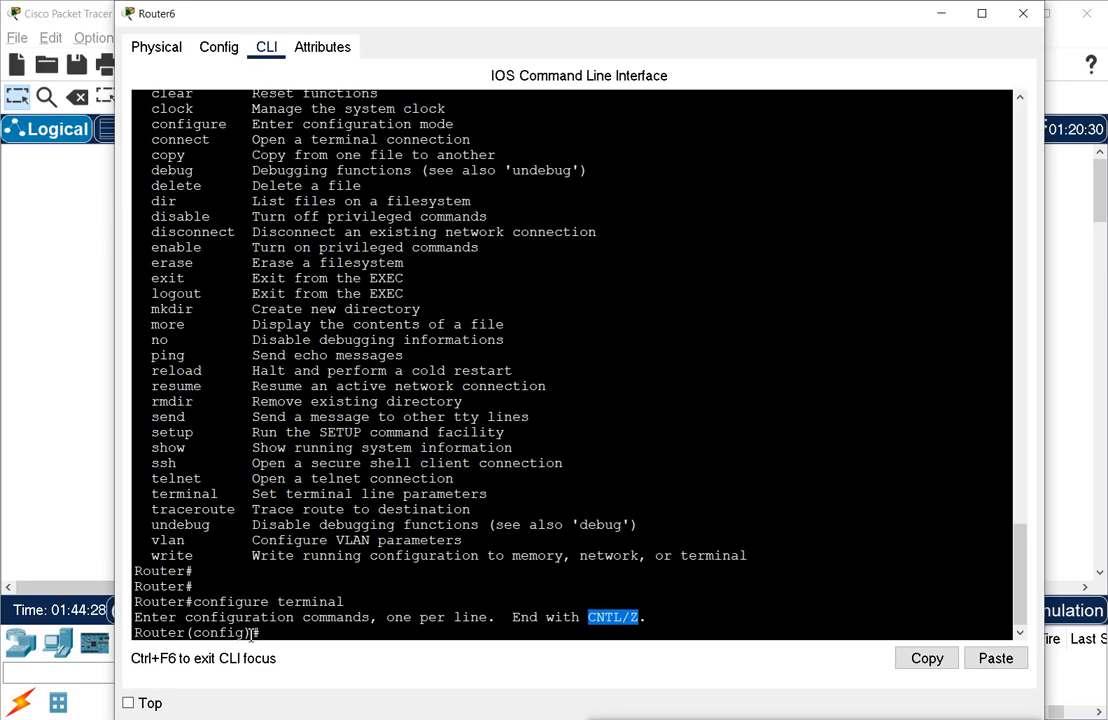
{"action": "left_click", "coordinate": [288, 633]}
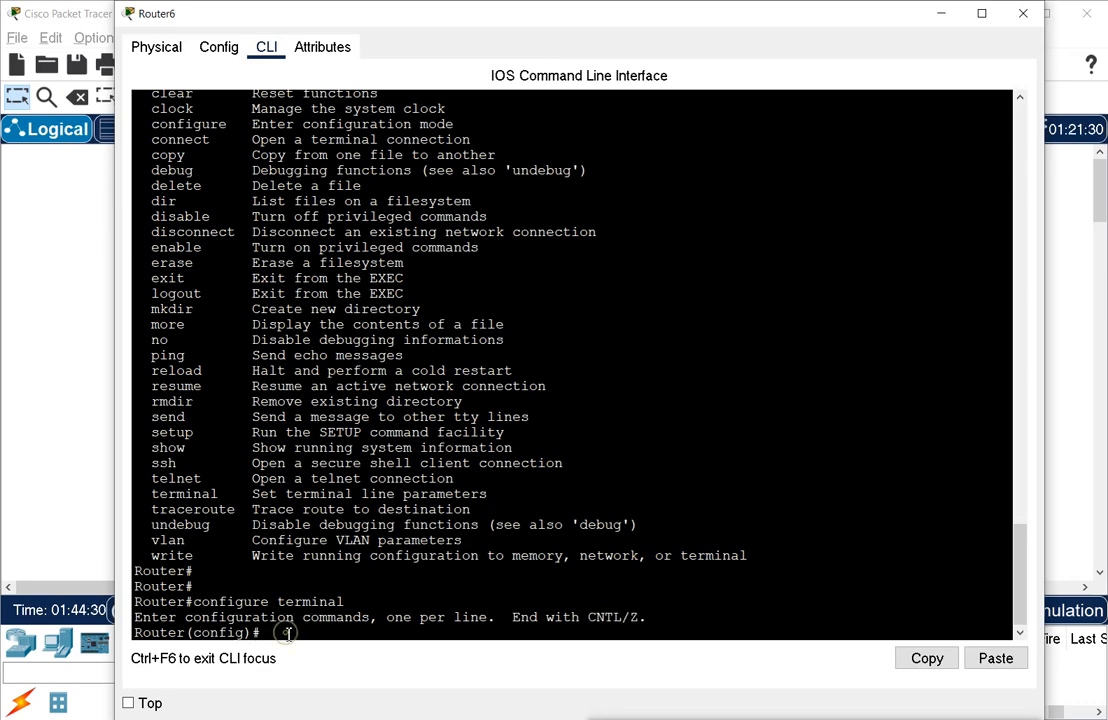
Leave global configuration mode with the end command and mark the Router# prompt.
{"action": "type", "text": "end"}
{"action": "key", "text": "Return"}
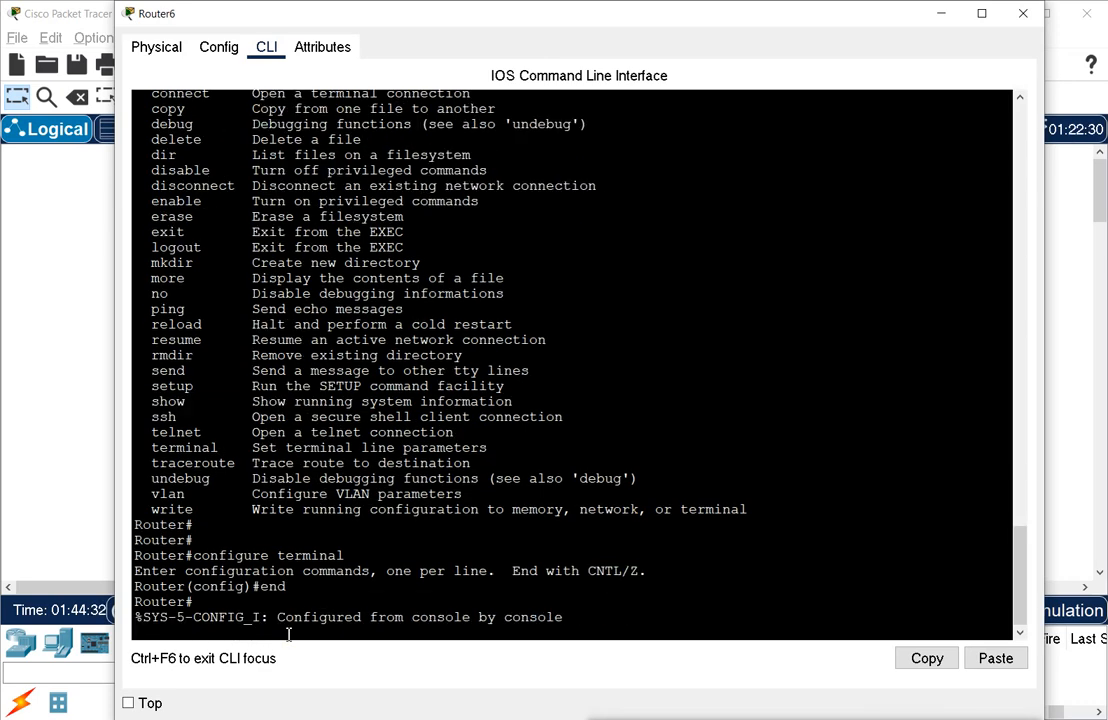
{"action": "key", "text": "Return"}
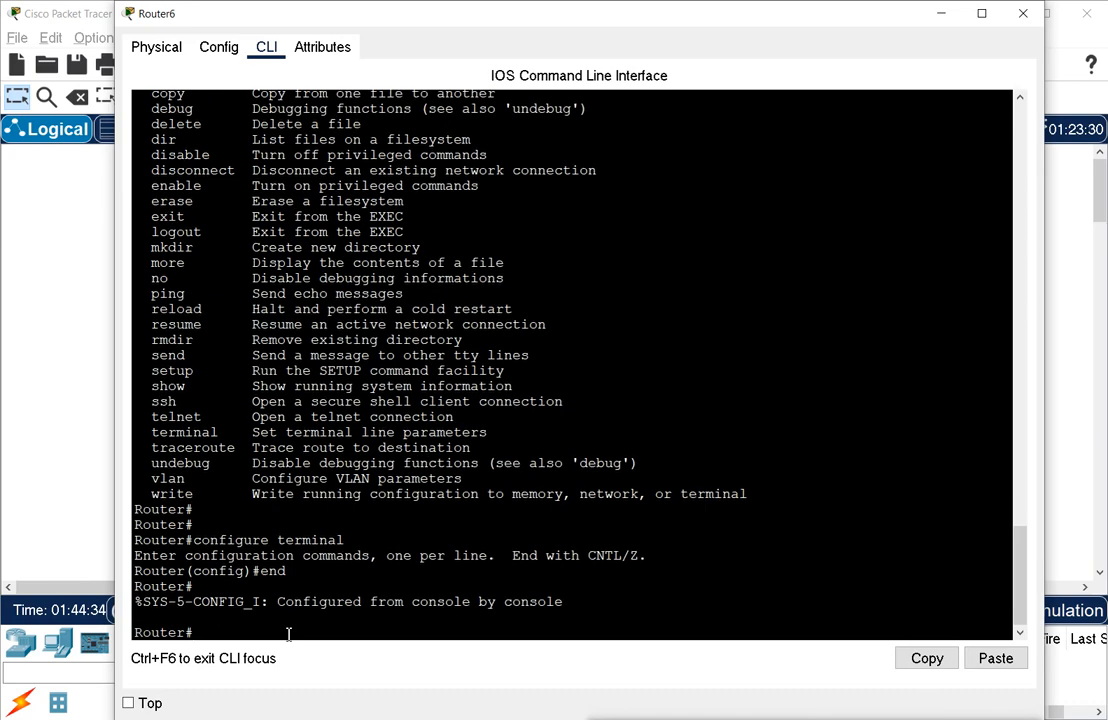
{"action": "left_click_drag", "start_coordinate": [160, 634], "coordinate": [202, 632]}
{"action": "left_click", "coordinate": [168, 631]}
Try to leave privileged EXEC mode with the misspelled command disbale, and highlight the command and its translating line.
{"action": "type", "text": "disbale"}
{"action": "key", "text": "Return"}
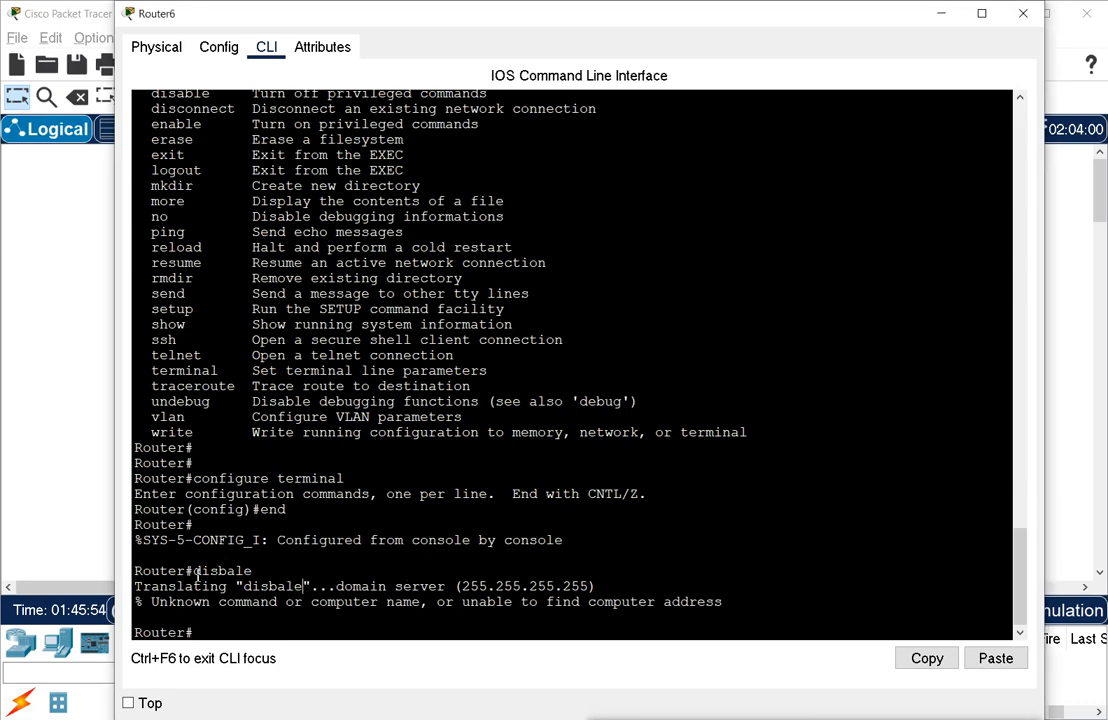
{"action": "left_click_drag", "start_coordinate": [194, 571], "coordinate": [252, 571]}
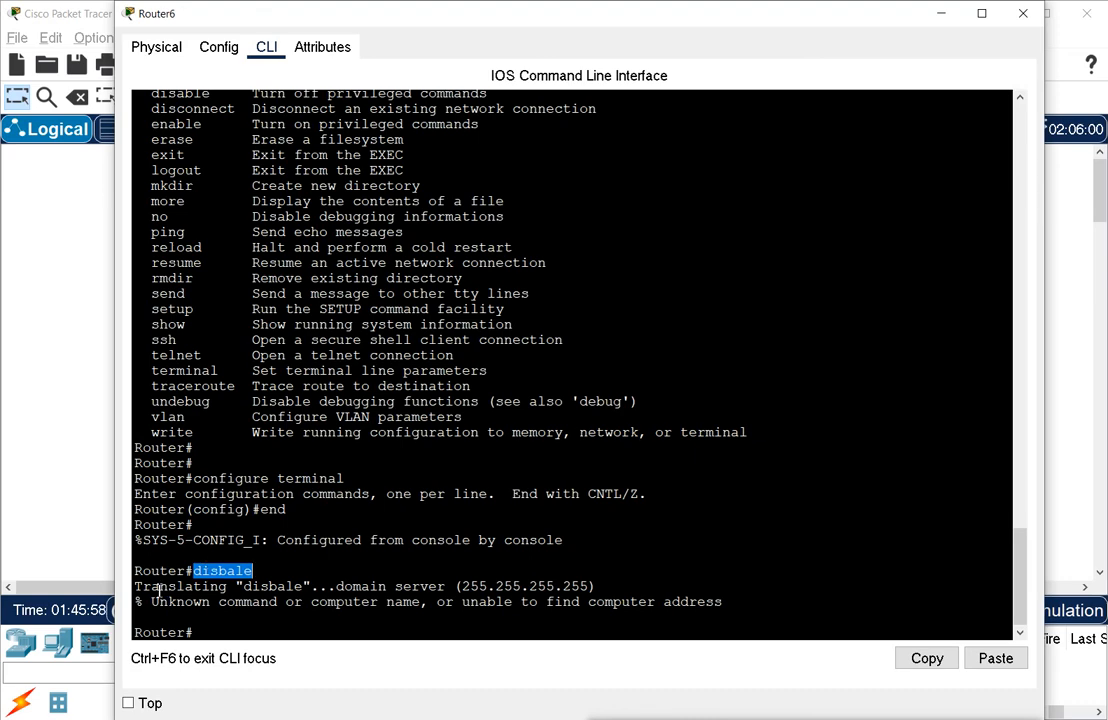
{"action": "left_click_drag", "start_coordinate": [160, 590], "coordinate": [311, 597]}
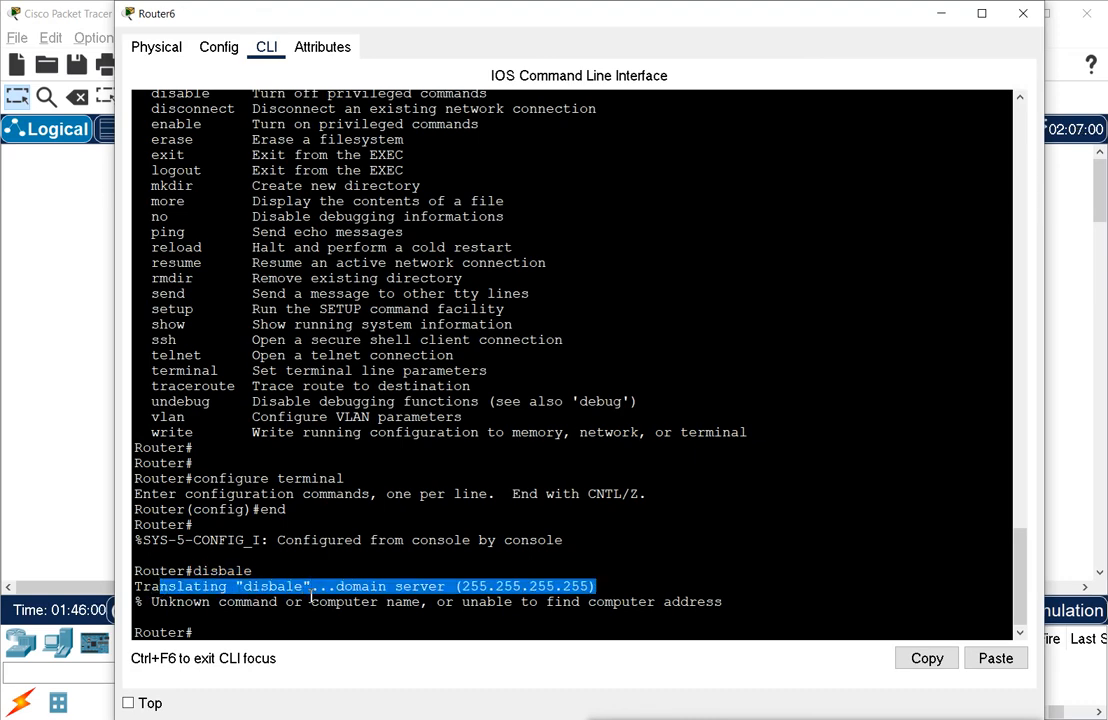
{"action": "left_click", "coordinate": [311, 597]}
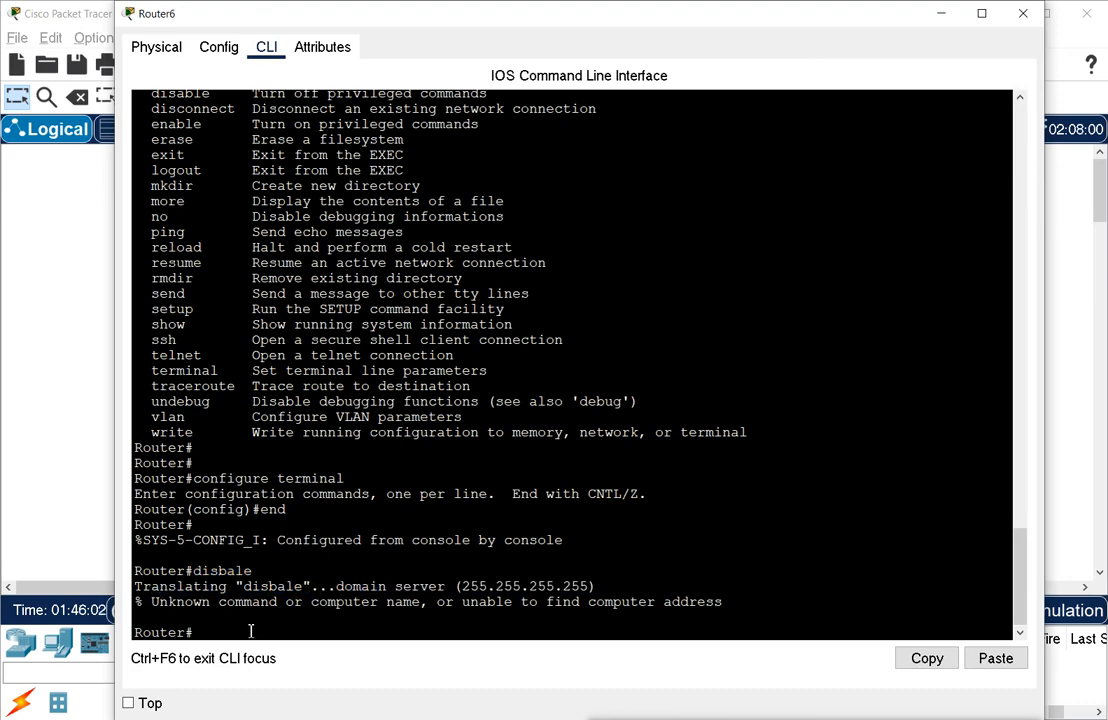
Return to user EXEC mode with the disable command and try to end the session with logoff.
{"action": "type", "text": "disable"}
{"action": "key", "text": "Return"}
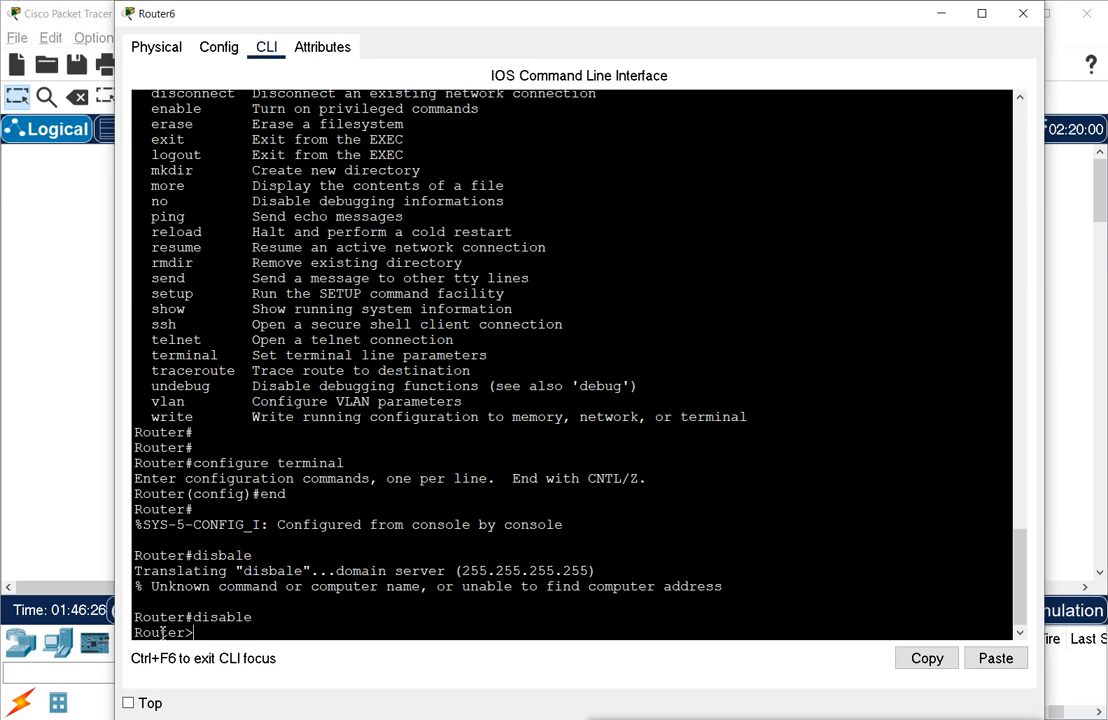
{"action": "type", "text": "logoff"}
{"action": "key", "text": "Return"}
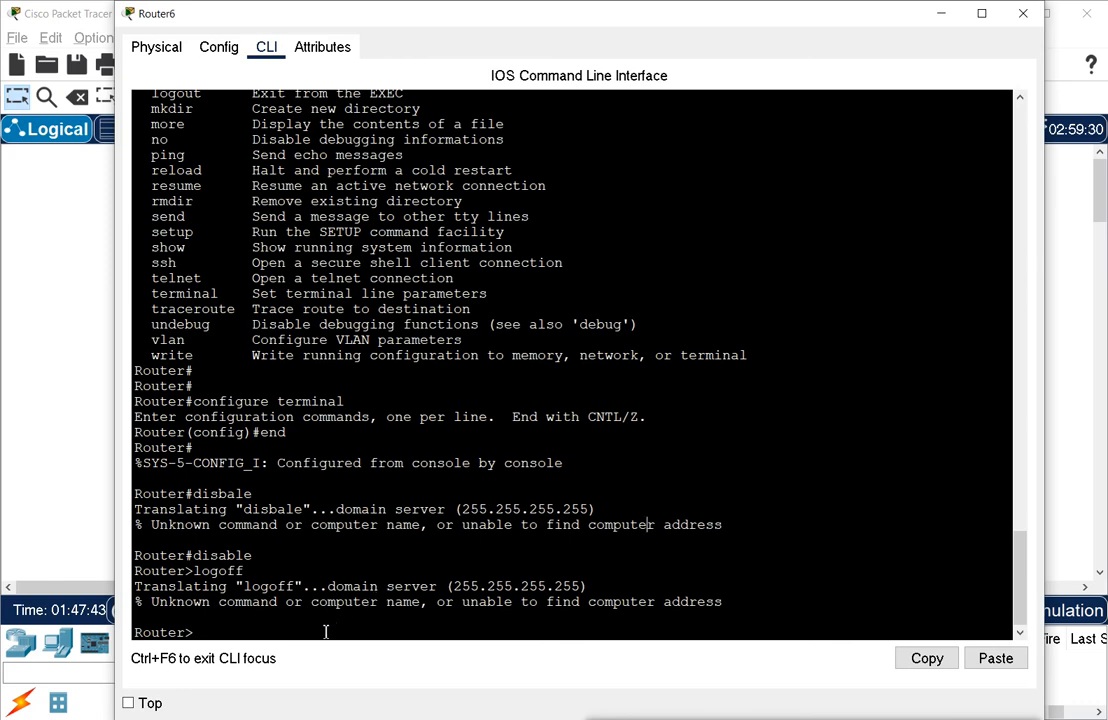
Log out of the router with the logout command and start a new session at the Router> prompt.
{"action": "type", "text": "ogout"}
{"action": "key", "text": "Return"}
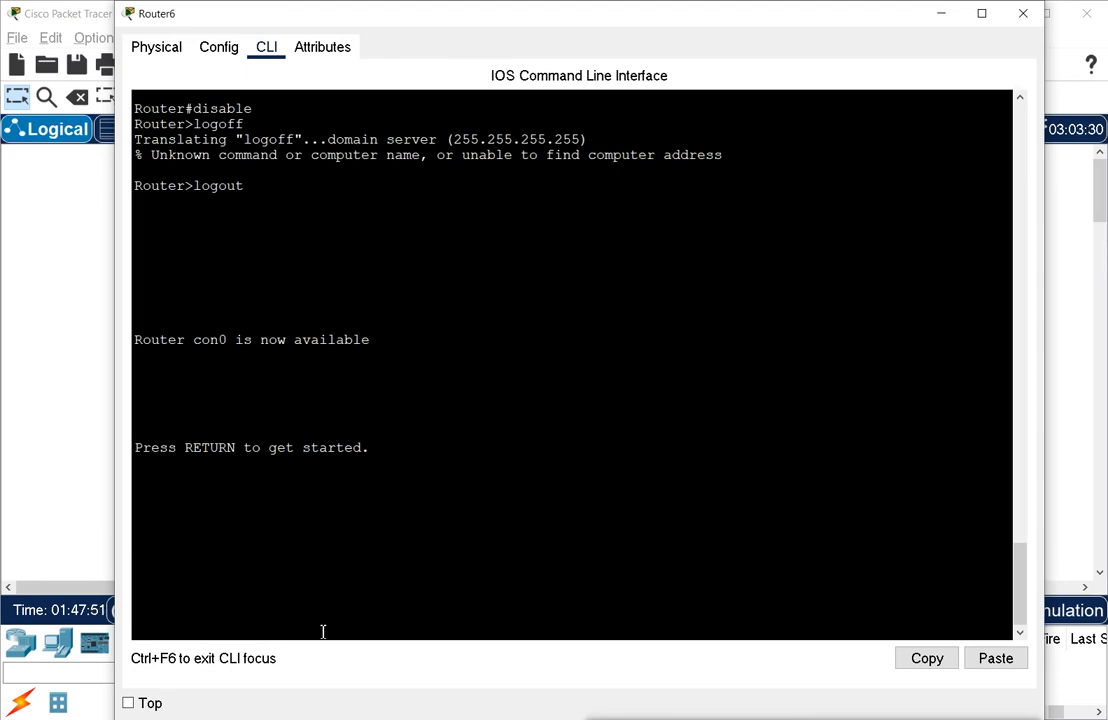
{"action": "key", "text": "Return"}
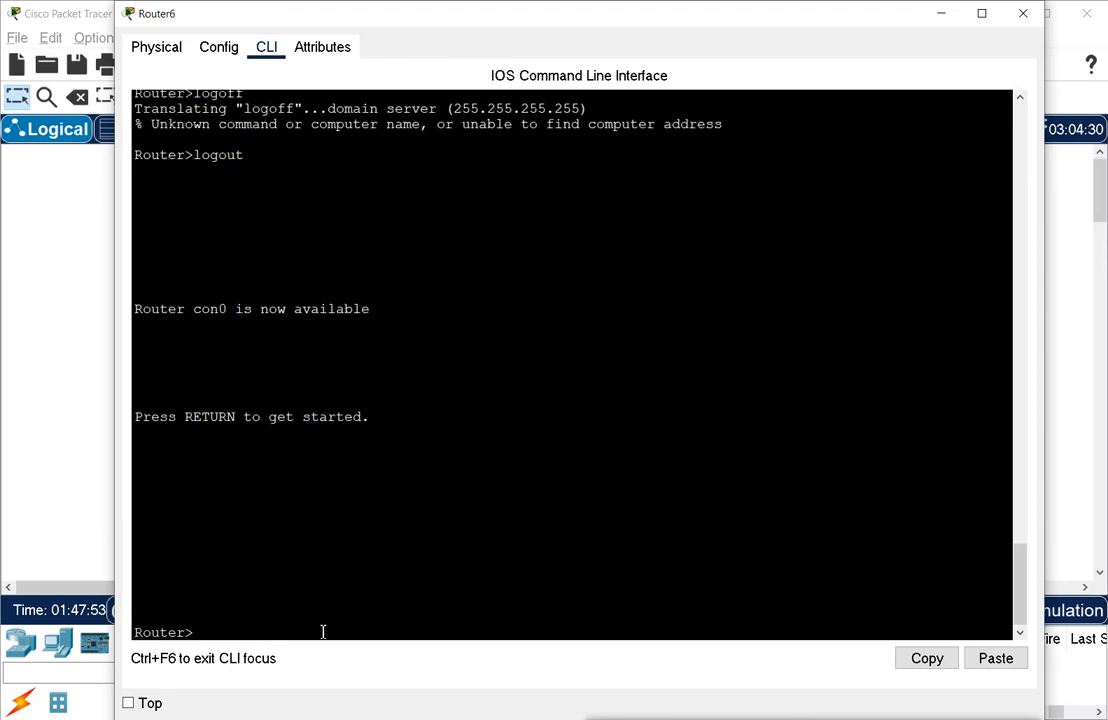
Enter privileged EXEC mode with enable, list the options of the configure command with ? and highlight the terminal option.
{"action": "type", "text": "enable"}
{"action": "key", "text": "Return"}
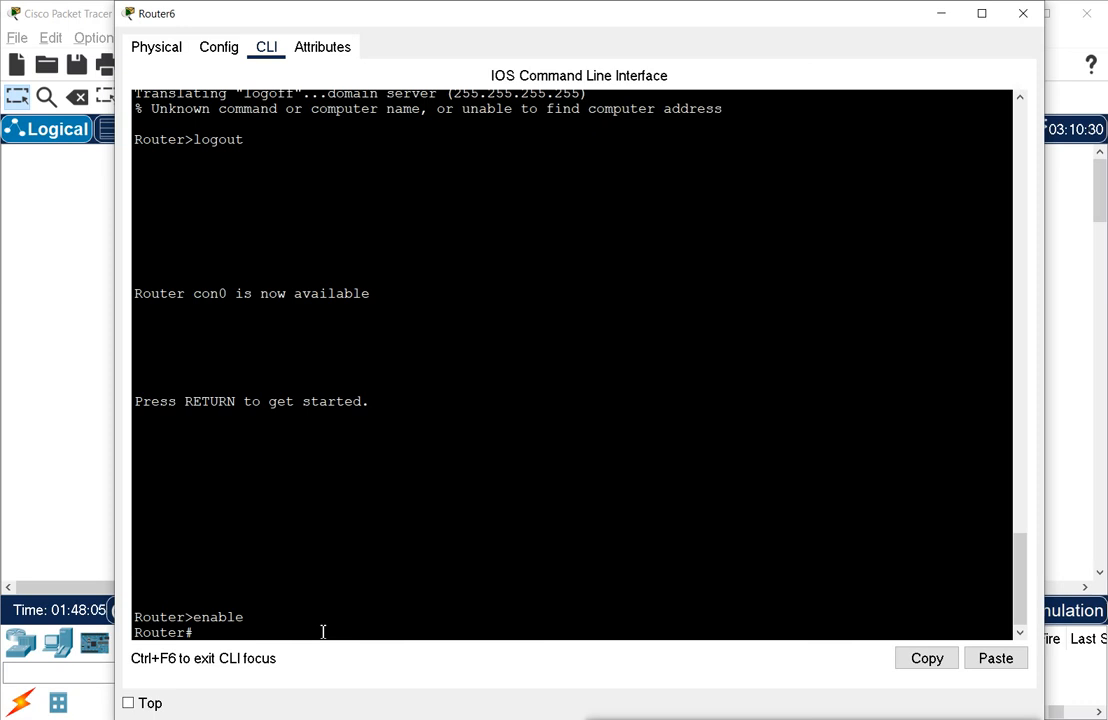
{"action": "type", "text": "config"}
{"action": "type", "text": "?"}
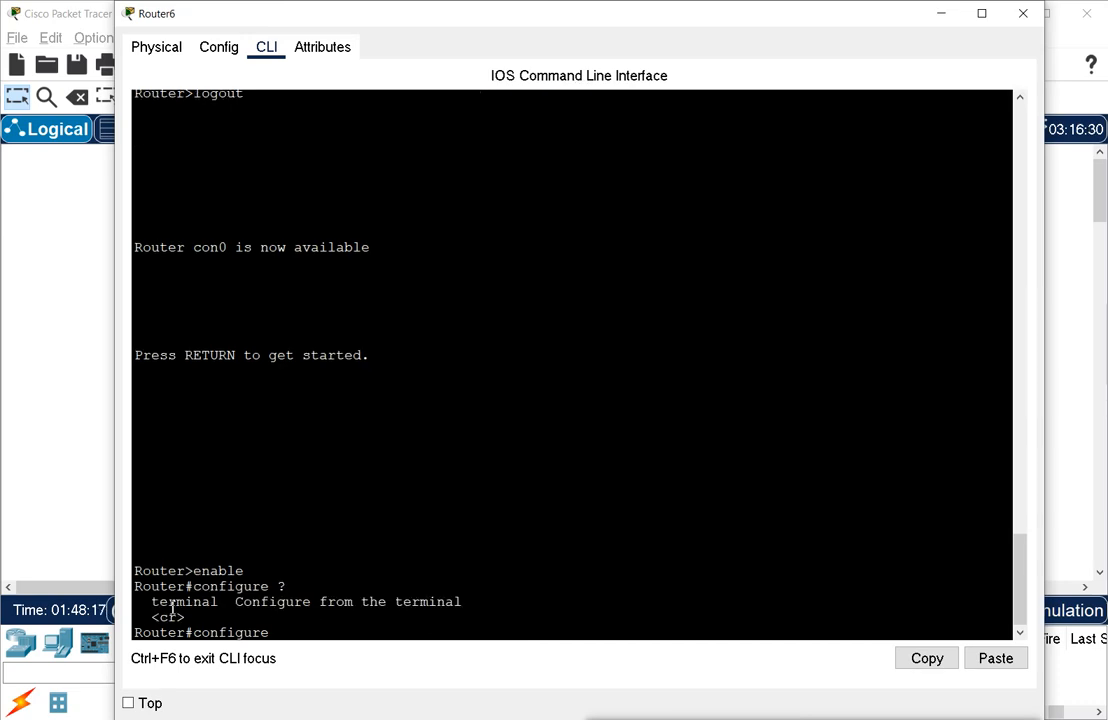
{"action": "left_click_drag", "start_coordinate": [152, 601], "coordinate": [221, 602]}
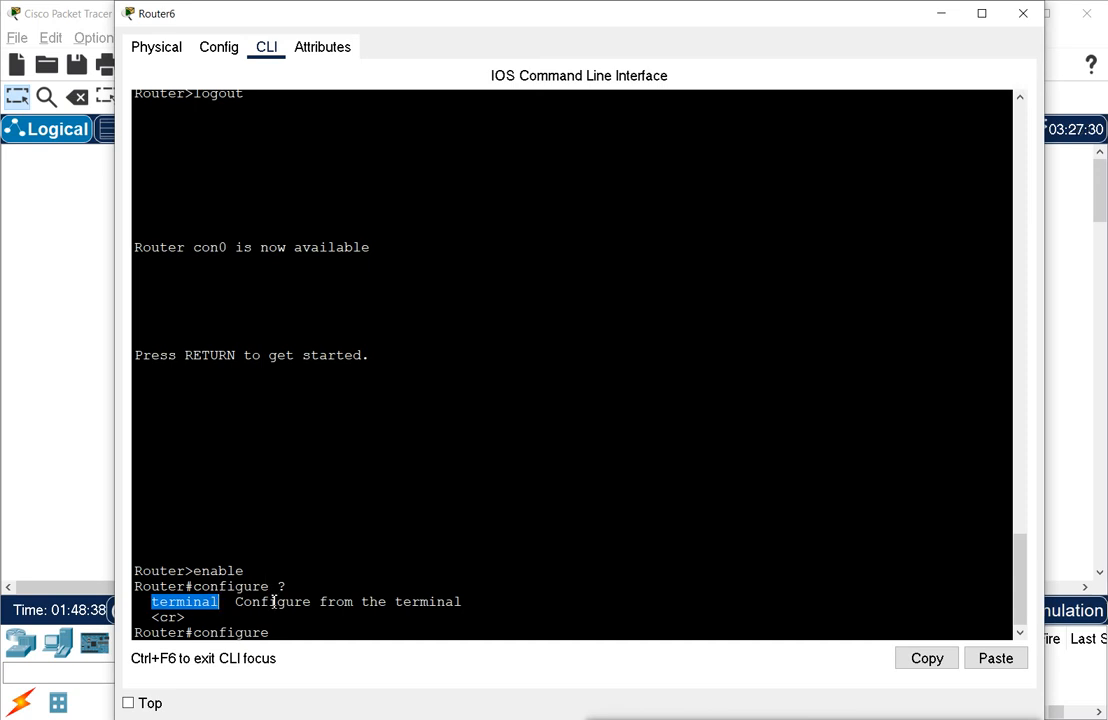
{"action": "left_click", "coordinate": [324, 588]}
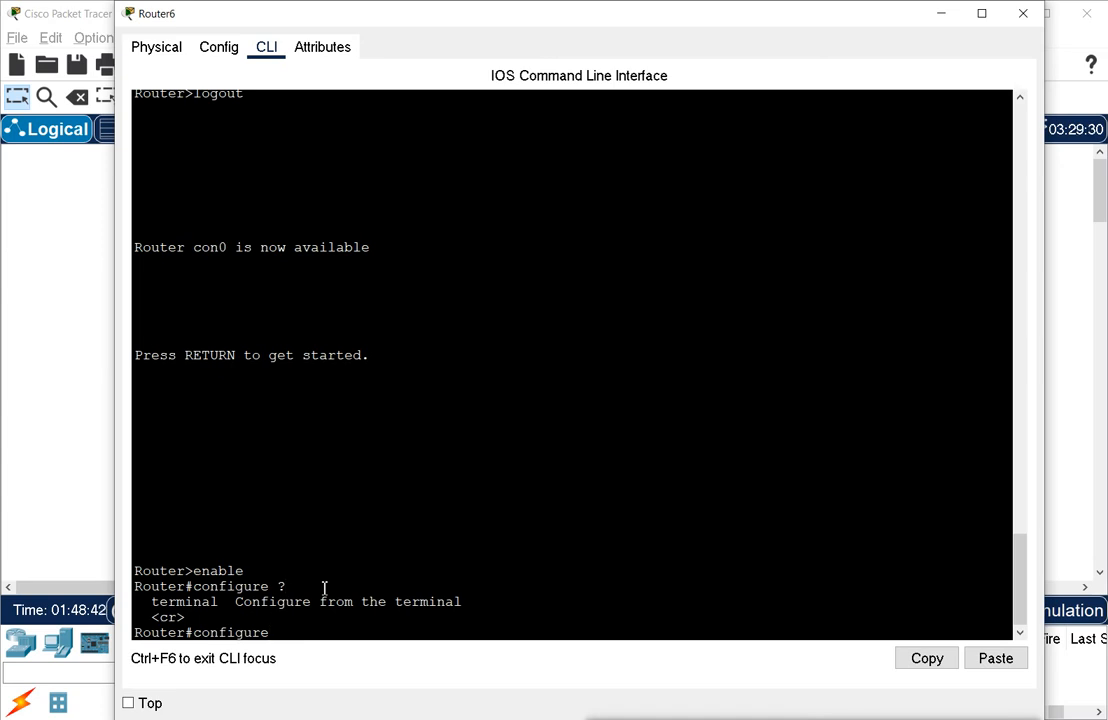
Run configure without an option, highlight the offered configuration sources and accept the default terminal to enter global configuration mode.
{"action": "key", "text": "Return"}
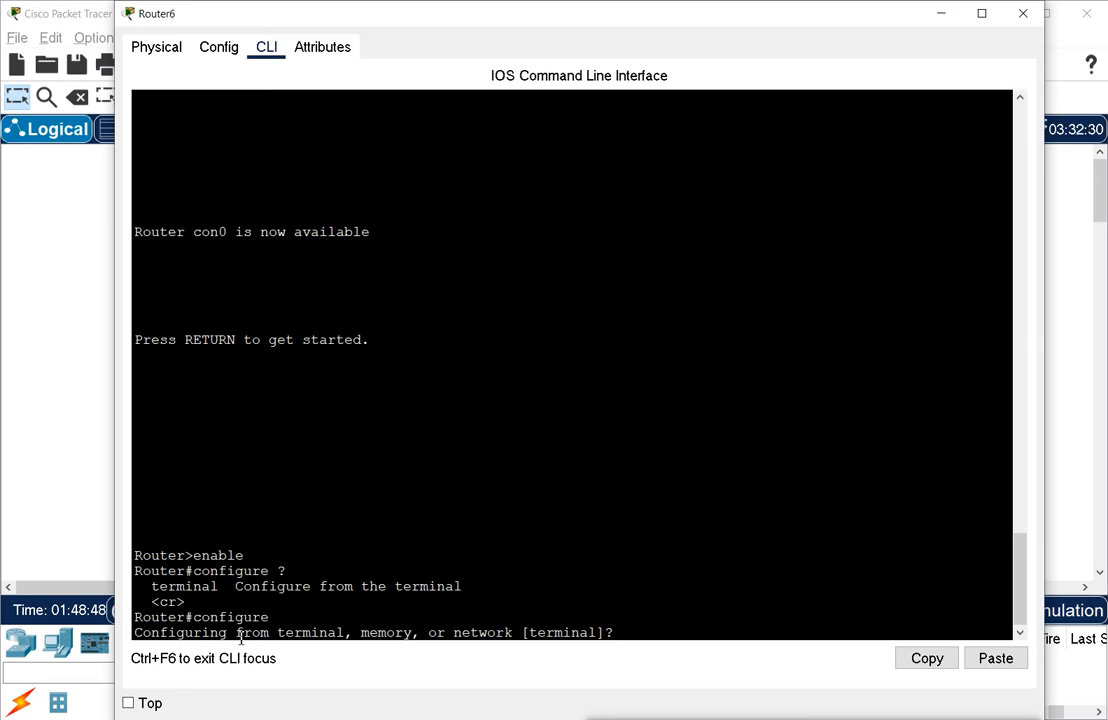
{"action": "left_click_drag", "start_coordinate": [300, 636], "coordinate": [595, 635]}
{"action": "left_click", "coordinate": [615, 634]}
{"action": "key", "text": "Return"}
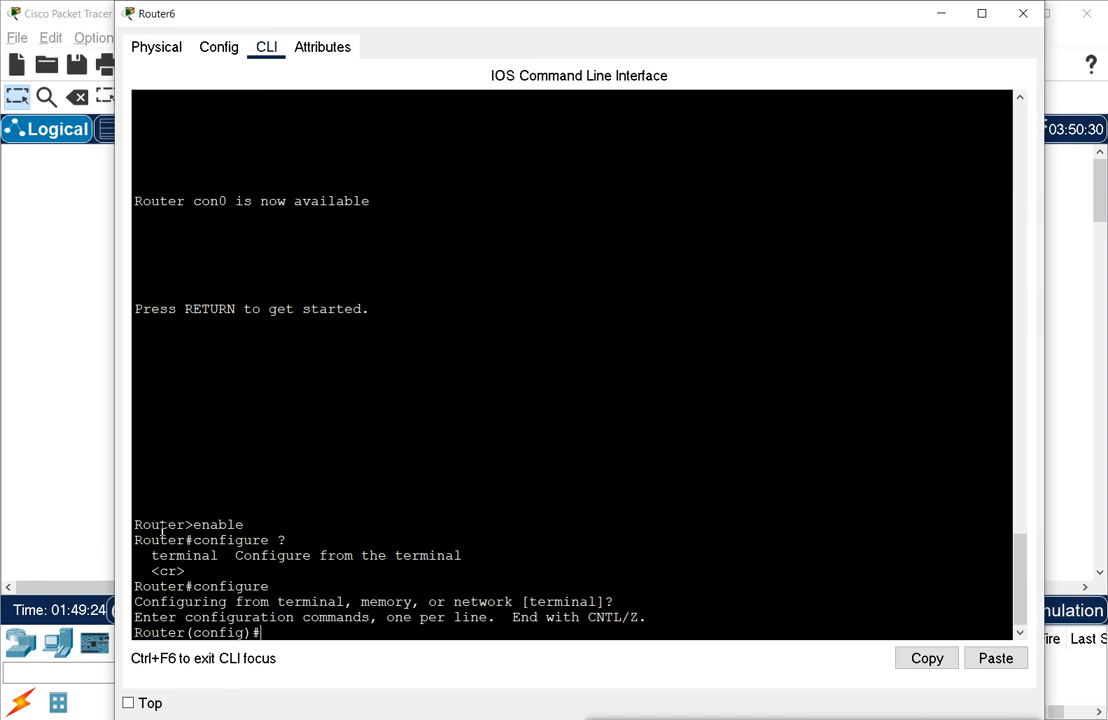
Highlight the Router>, Router# and Router(config)# prompts in turn to compare the three modes, and switch back to the PDF notes.
{"action": "left_click_drag", "start_coordinate": [159, 524], "coordinate": [176, 524]}
{"action": "left_click_drag", "start_coordinate": [151, 586], "coordinate": [177, 586]}
{"action": "left_click_drag", "start_coordinate": [159, 632], "coordinate": [193, 633]}
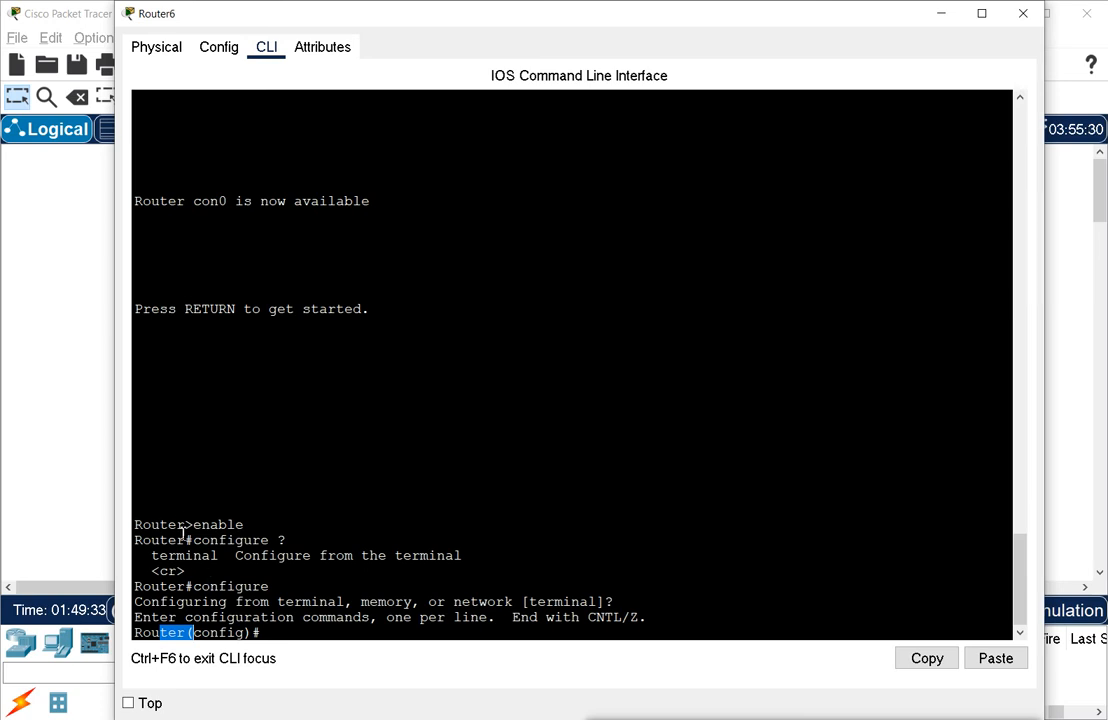
{"action": "left_click_drag", "start_coordinate": [176, 524], "coordinate": [209, 524]}
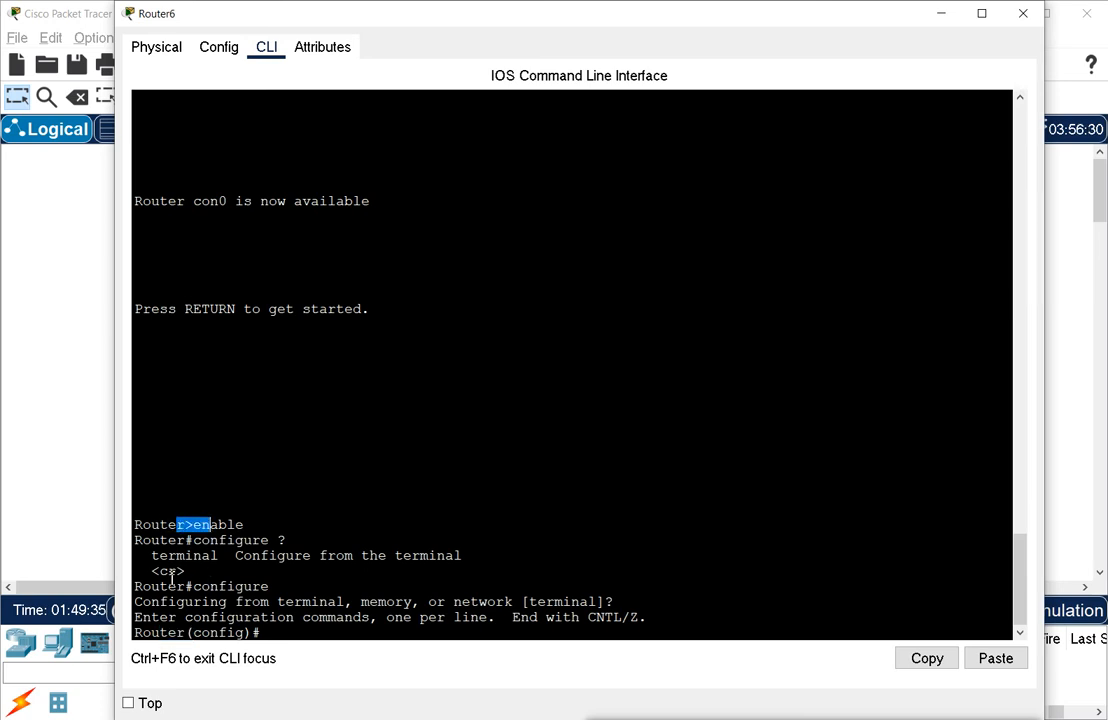
{"action": "left_click_drag", "start_coordinate": [168, 586], "coordinate": [193, 586]}
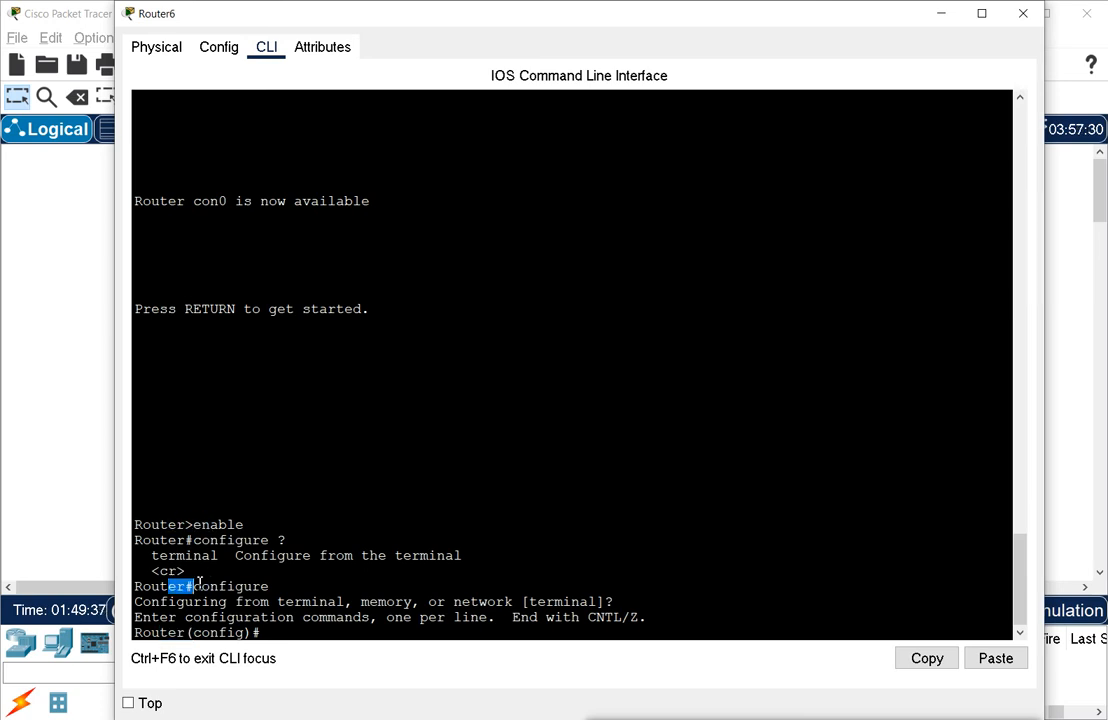
{"action": "left_click_drag", "start_coordinate": [168, 632], "coordinate": [212, 632]}
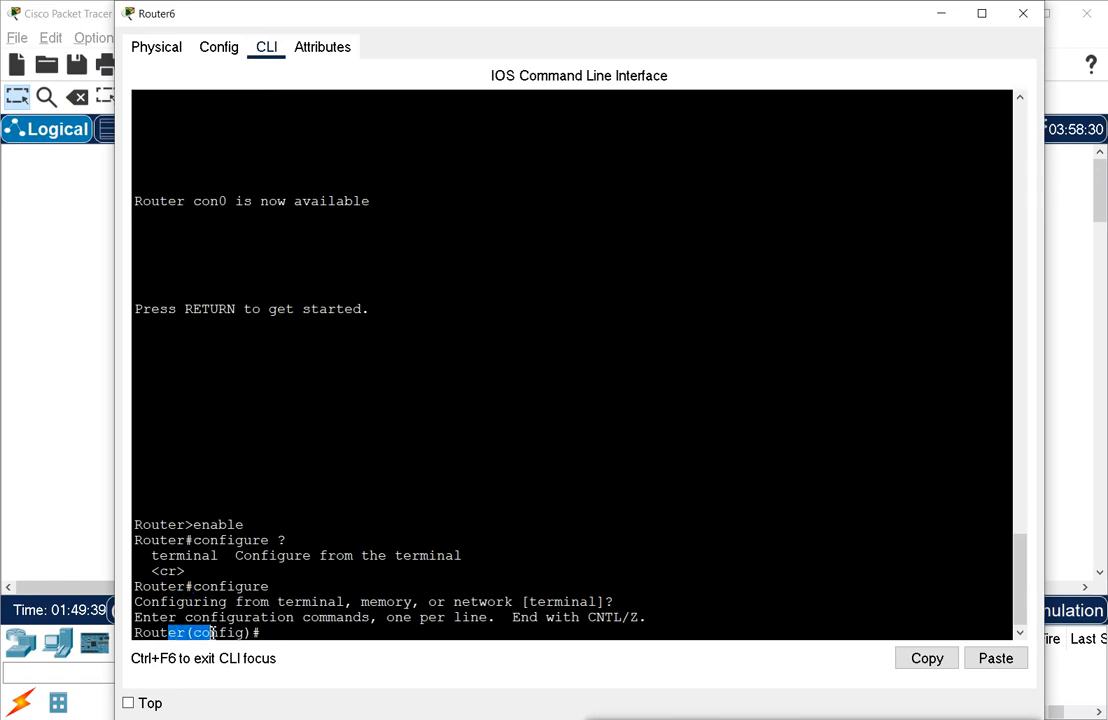
{"action": "left_click_drag", "start_coordinate": [177, 524], "coordinate": [204, 525]}
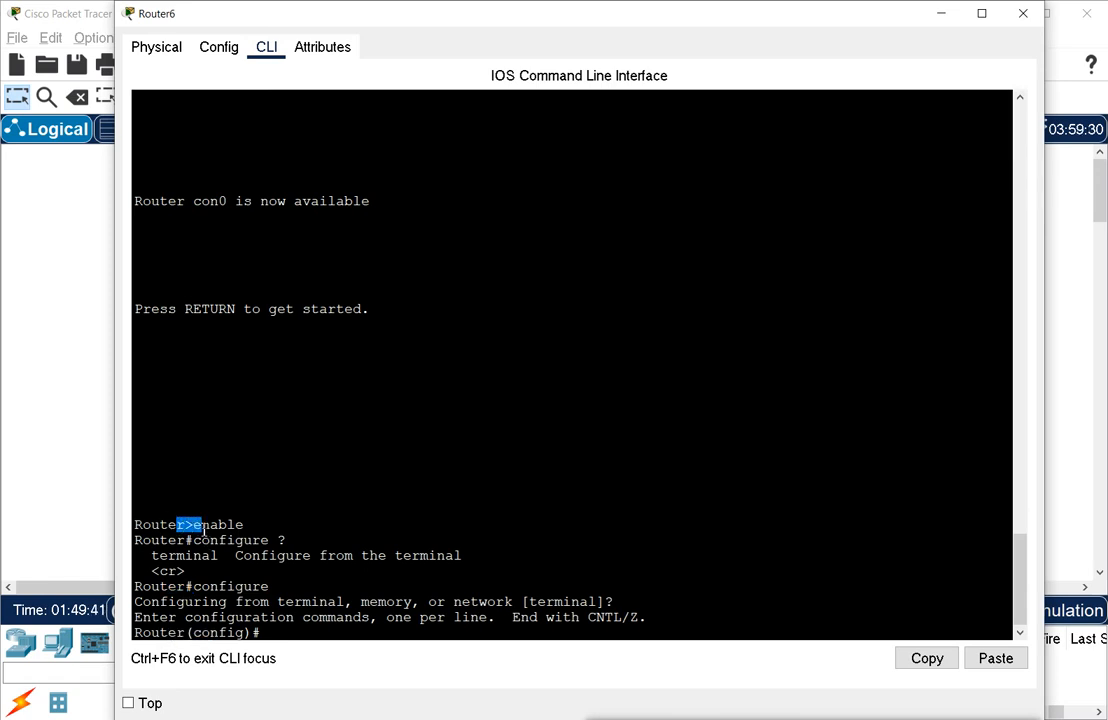
{"action": "left_click_drag", "start_coordinate": [168, 632], "coordinate": [212, 632]}
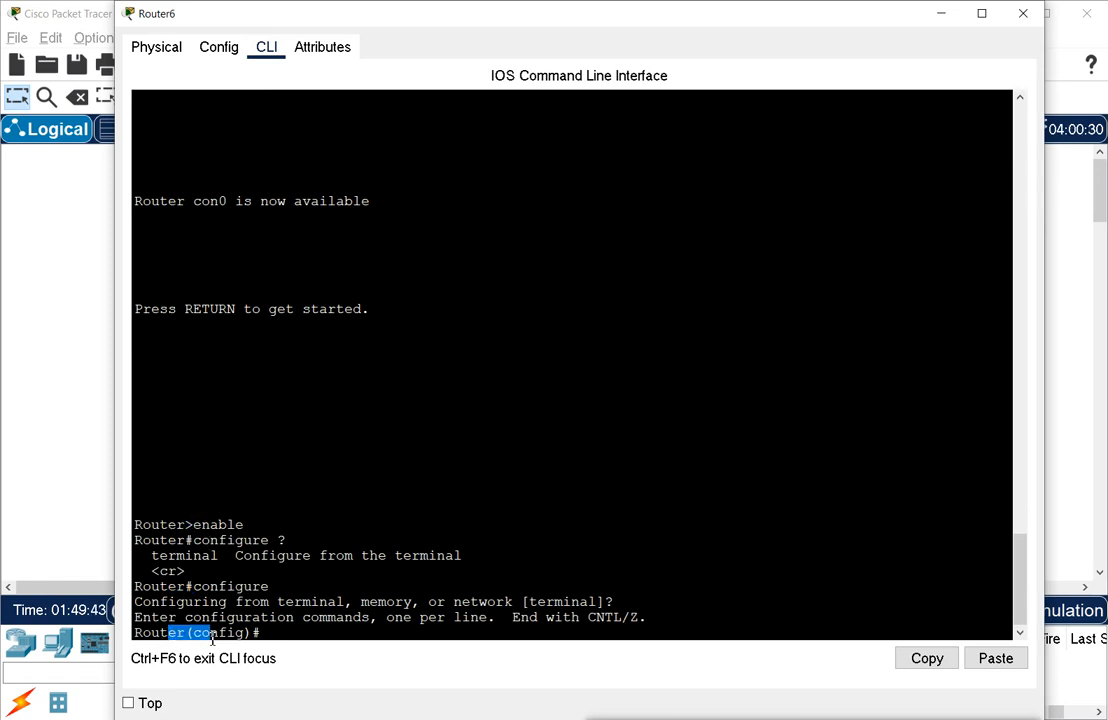
{"action": "left_click_drag", "start_coordinate": [177, 586], "coordinate": [212, 586]}
{"action": "left_click_drag", "start_coordinate": [177, 632], "coordinate": [233, 632]}
{"action": "left_click", "coordinate": [602, 718]}
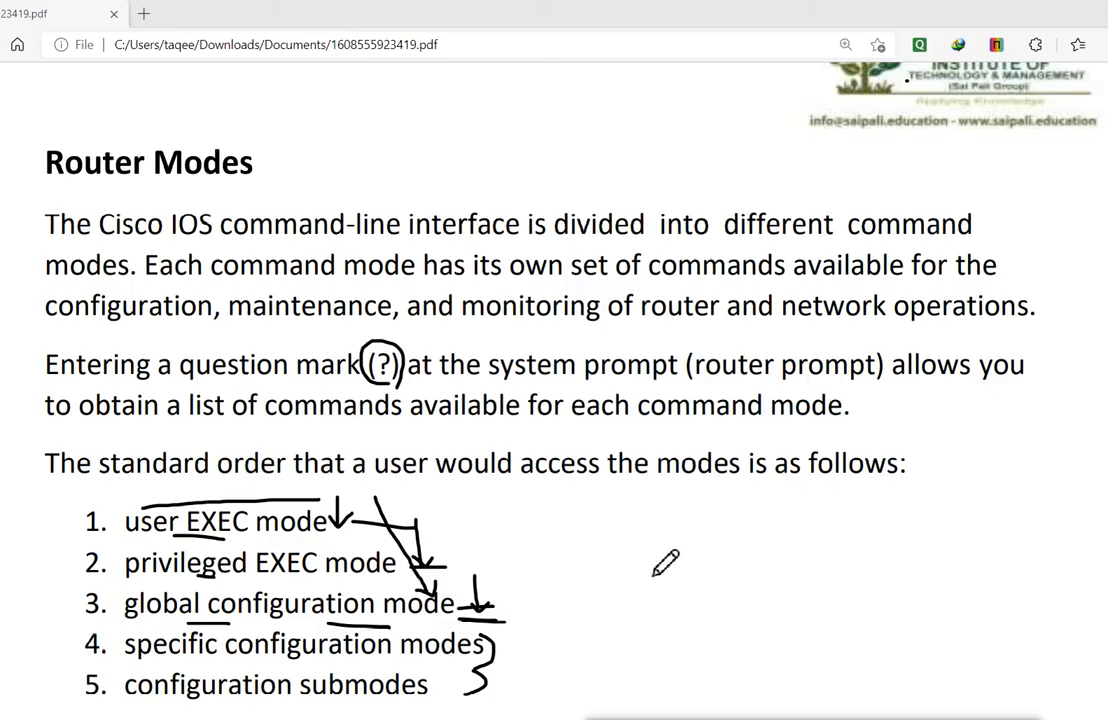